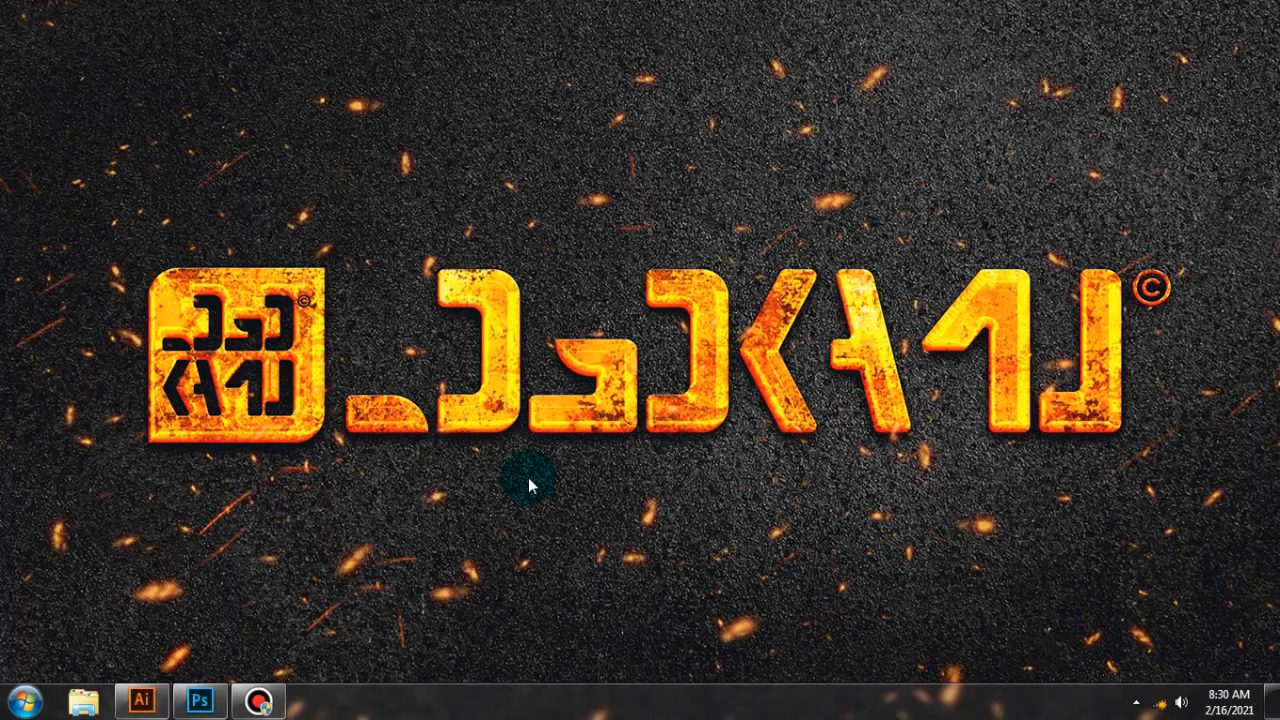
Switch to Illustrator and preview the OPSI 1 layer of NINJA.ai, hiding it again after viewing.
left_click(141, 700)
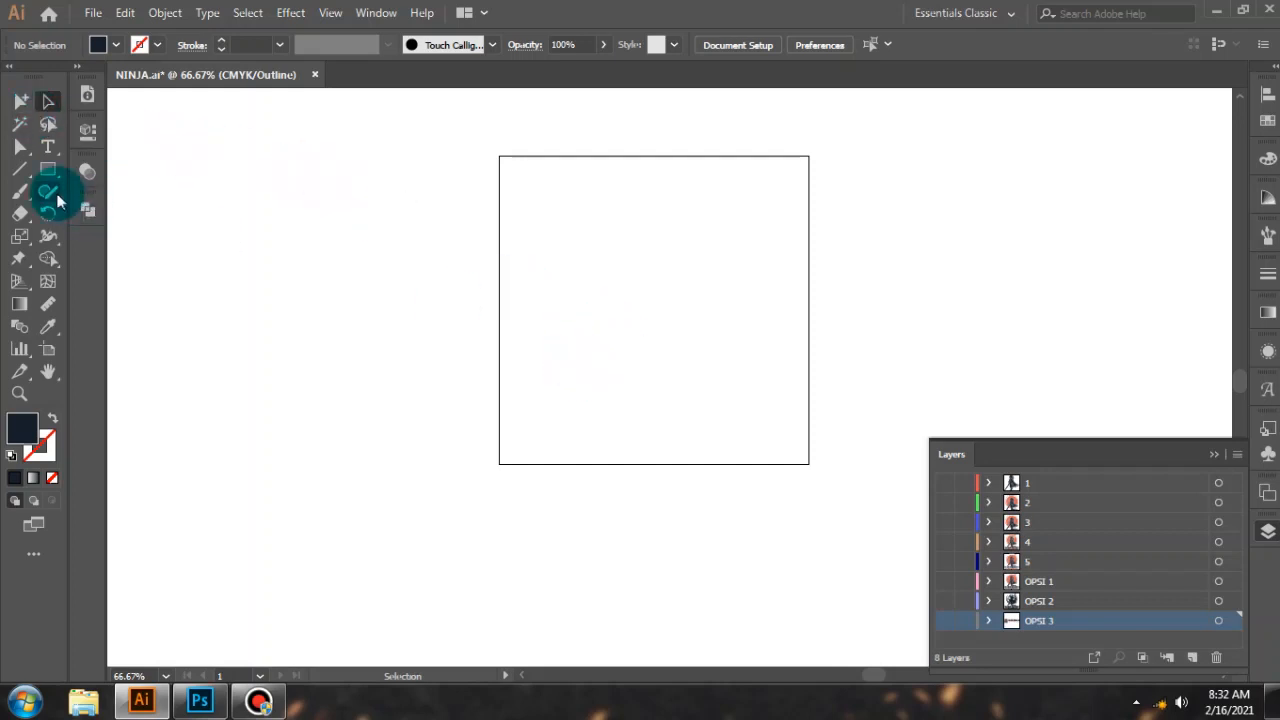
left_click(21, 146)
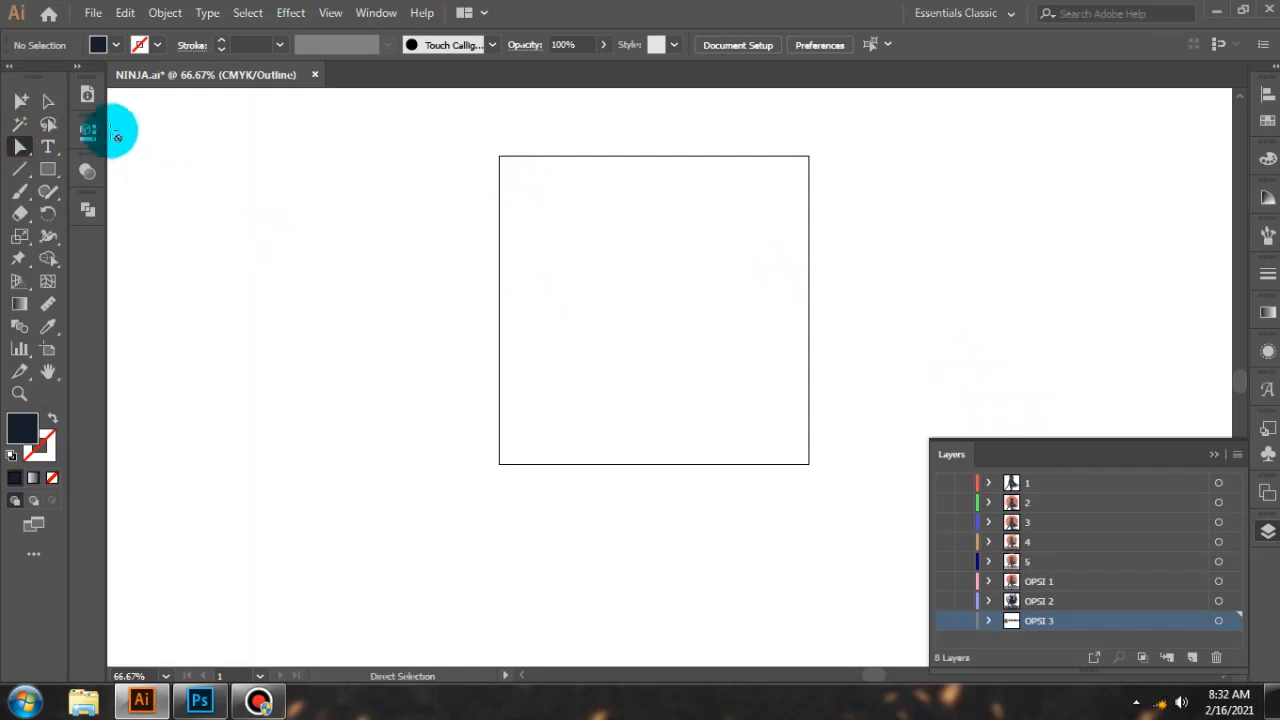
left_click(1073, 623)
left_click(1094, 586)
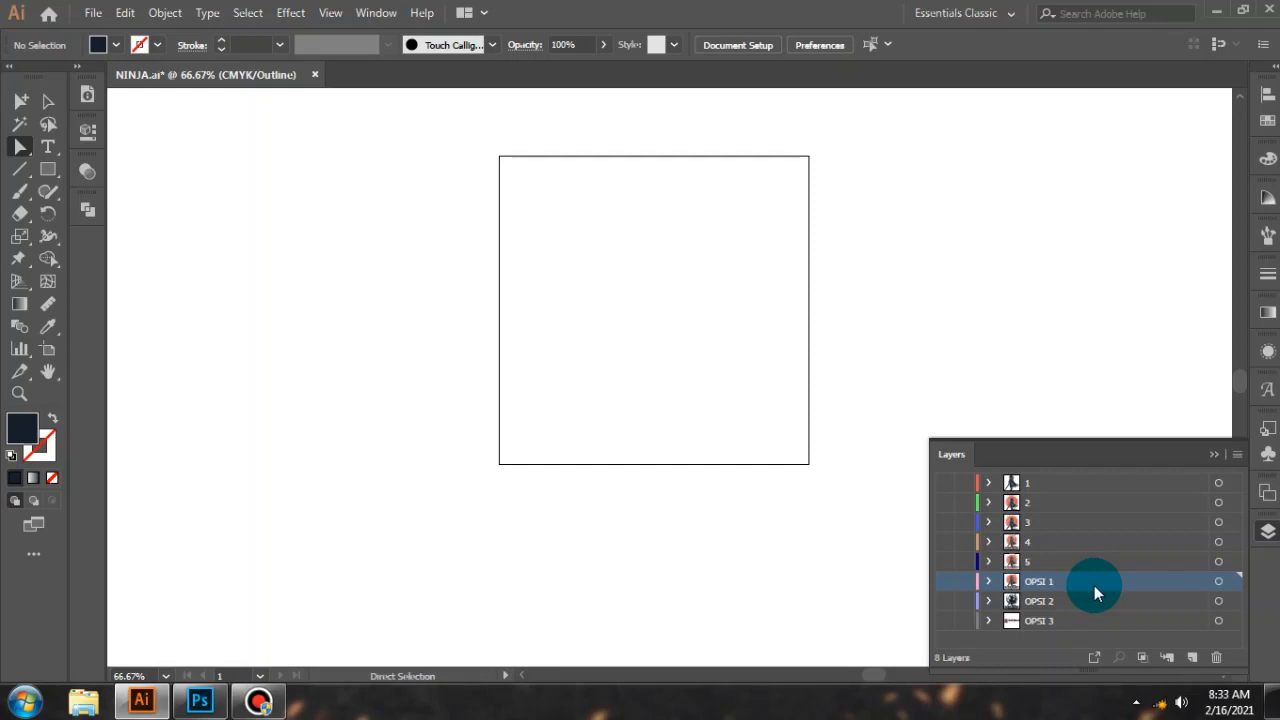
left_click(947, 586)
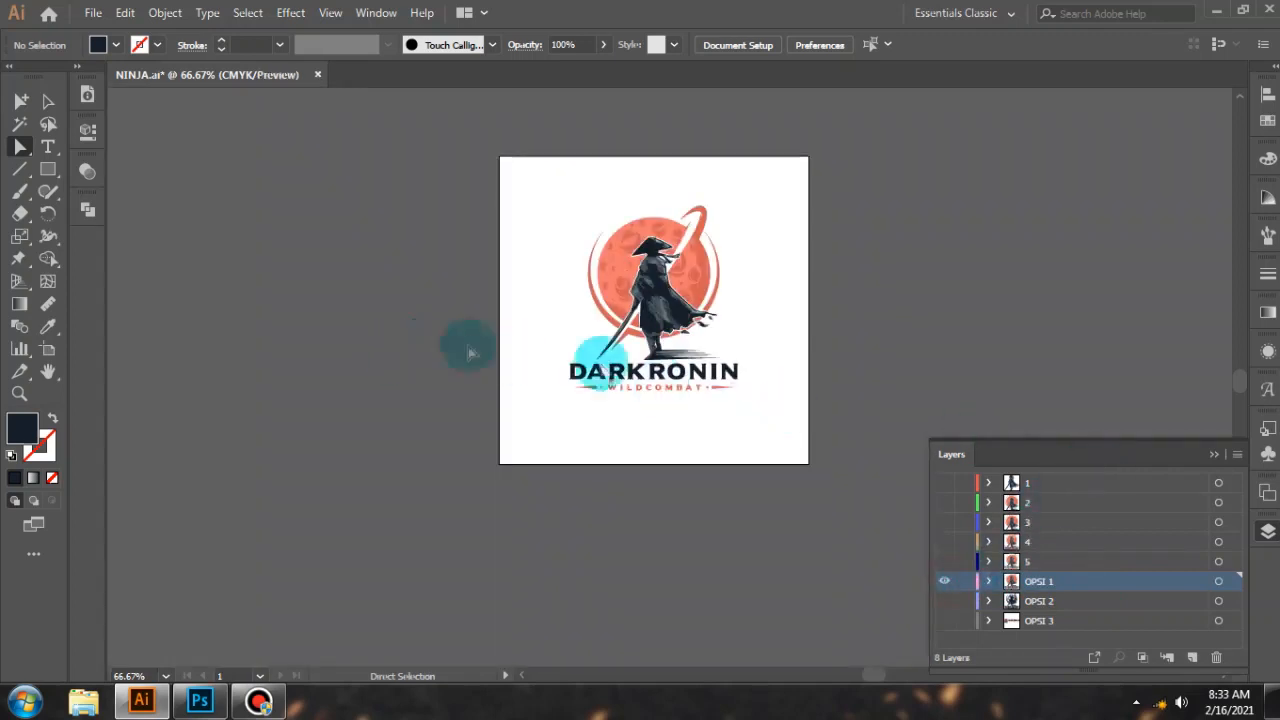
left_click(942, 586)
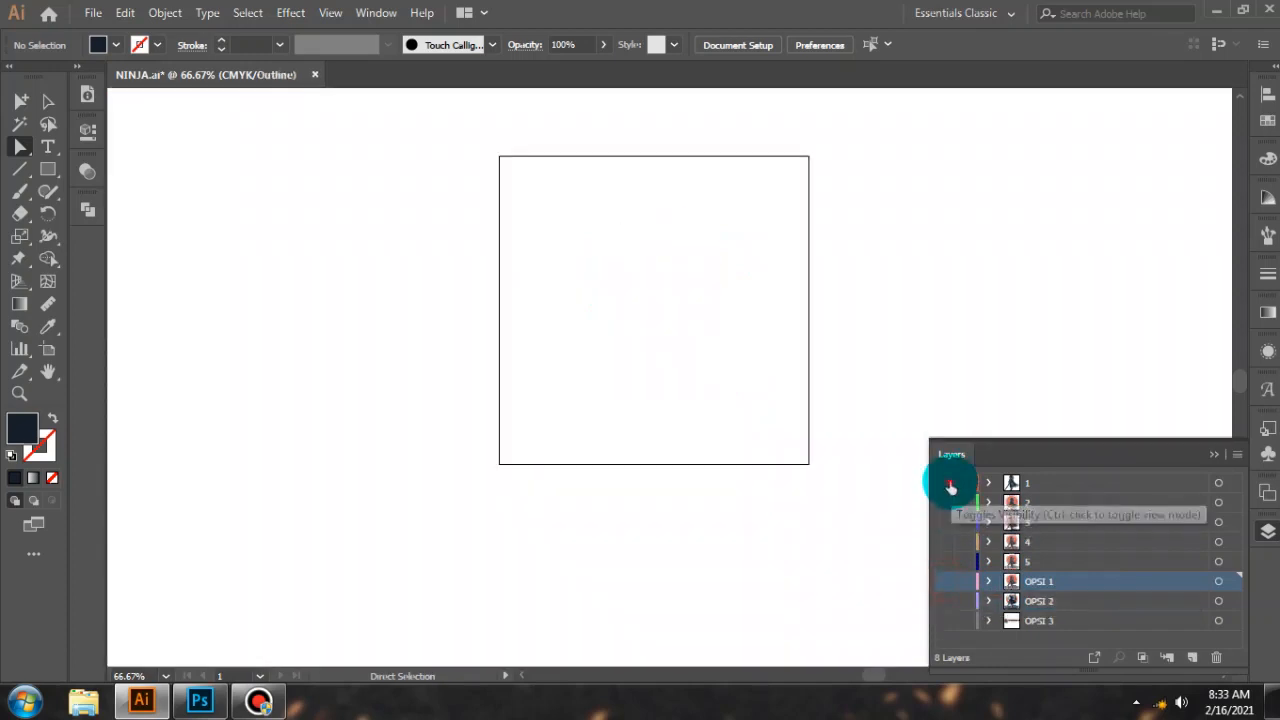
Preview layers 1 through 5 one at a time to examine the stages of the samurai illustration.
left_click(950, 484)
left_click(950, 486)
left_click(950, 506)
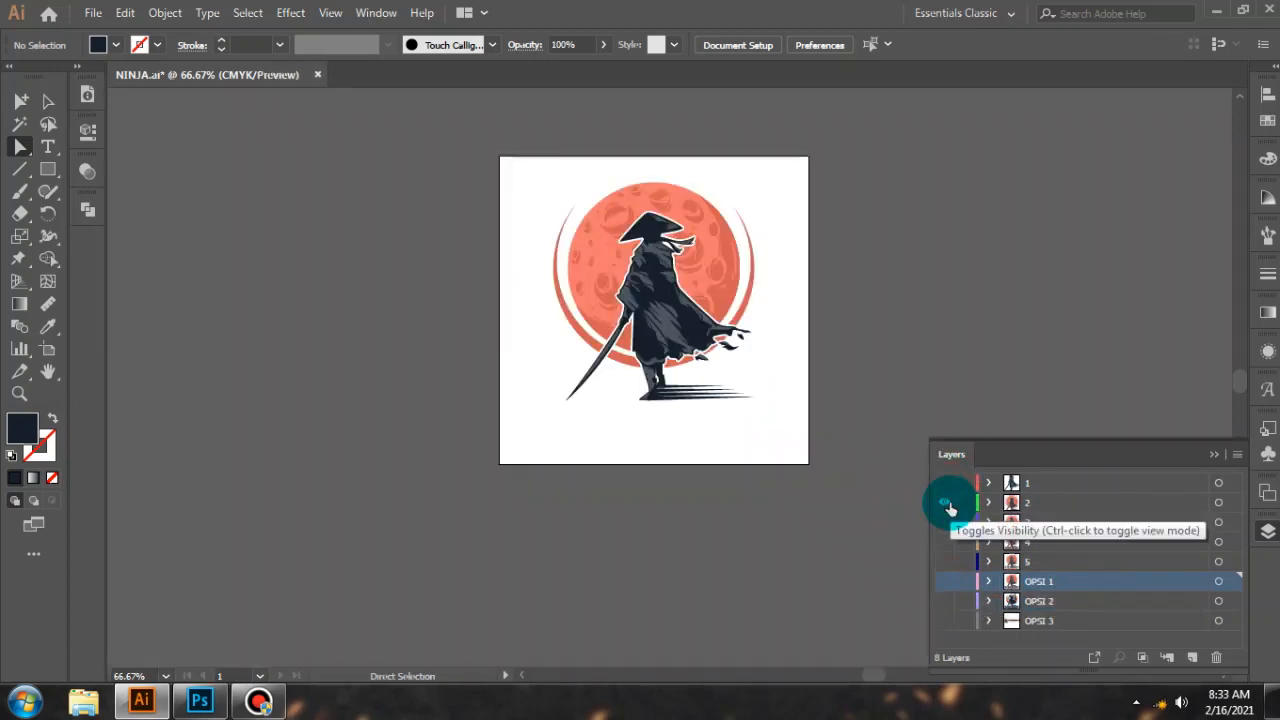
left_click(950, 508)
left_click(947, 529)
left_click(947, 529, "ctrl")
left_click(946, 530, "ctrl")
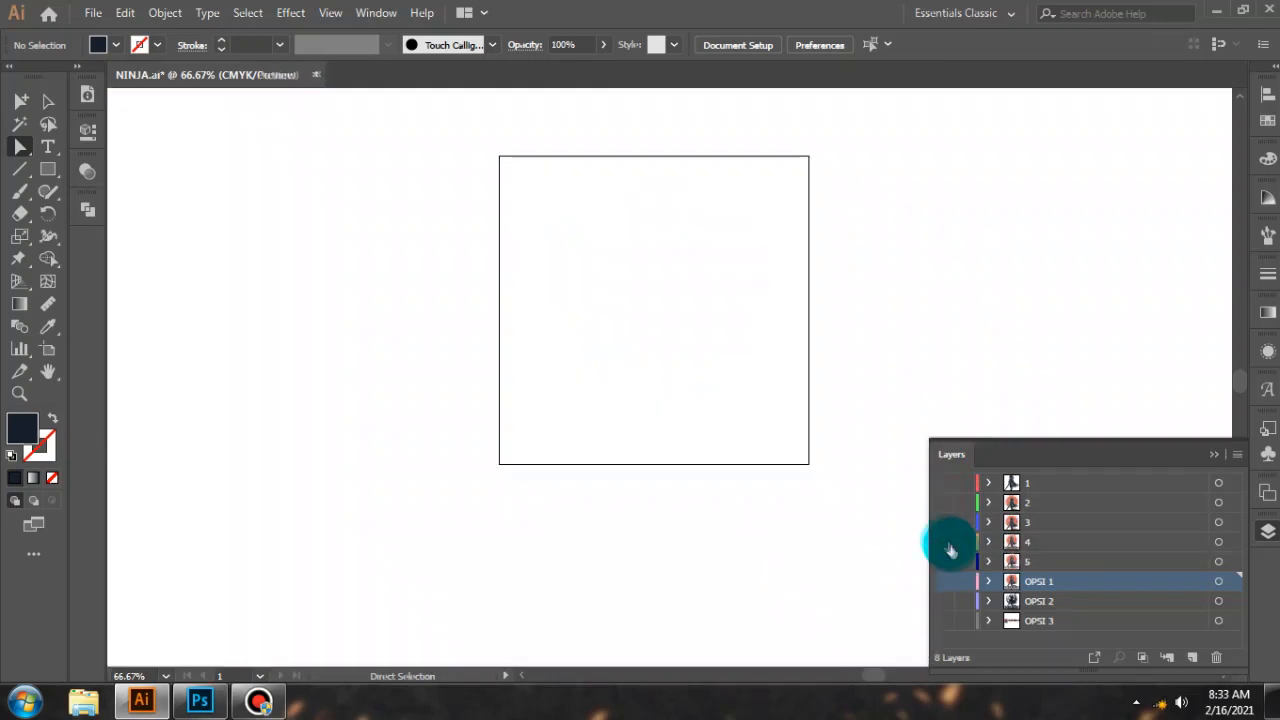
left_click(949, 537, "ctrl")
left_click(945, 550, "ctrl")
left_click(945, 562, "ctrl")
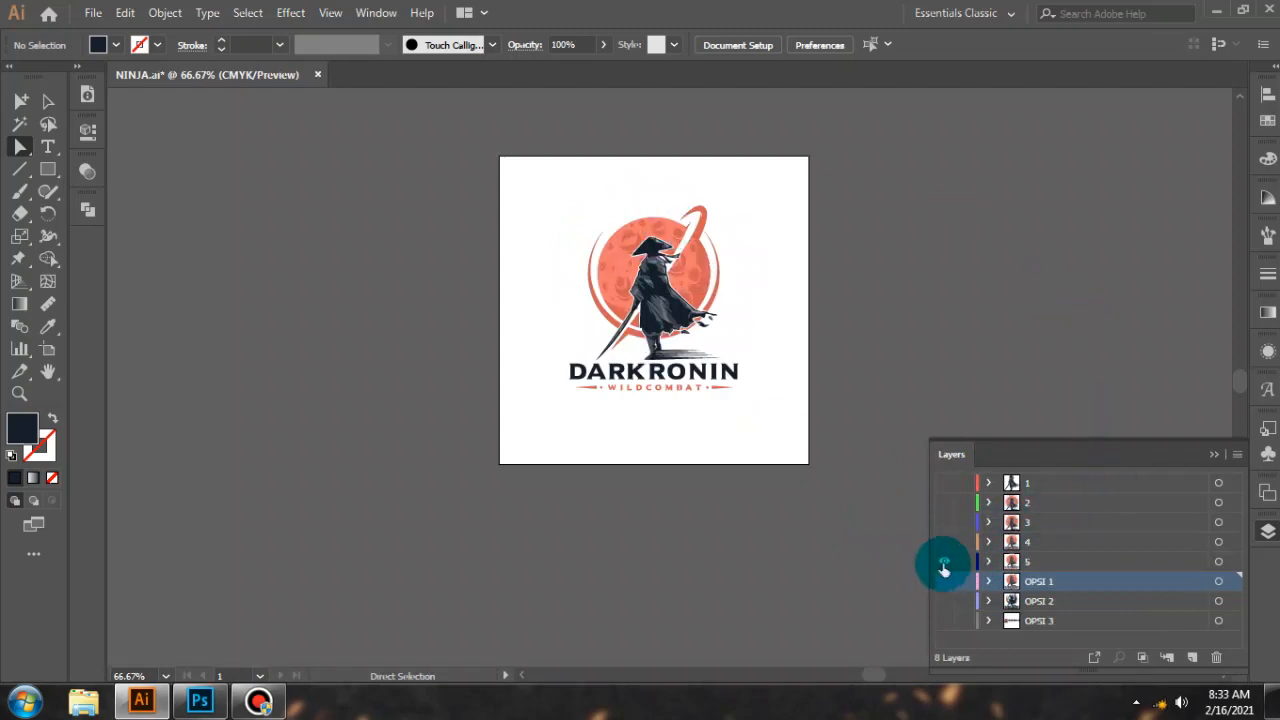
Preview the OPSI 1, OPSI 2 and OPSI 3 layers in turn to compare the logo variants.
left_click(941, 581, "ctrl")
left_click(943, 587, "ctrl")
left_click(946, 598, "ctrl")
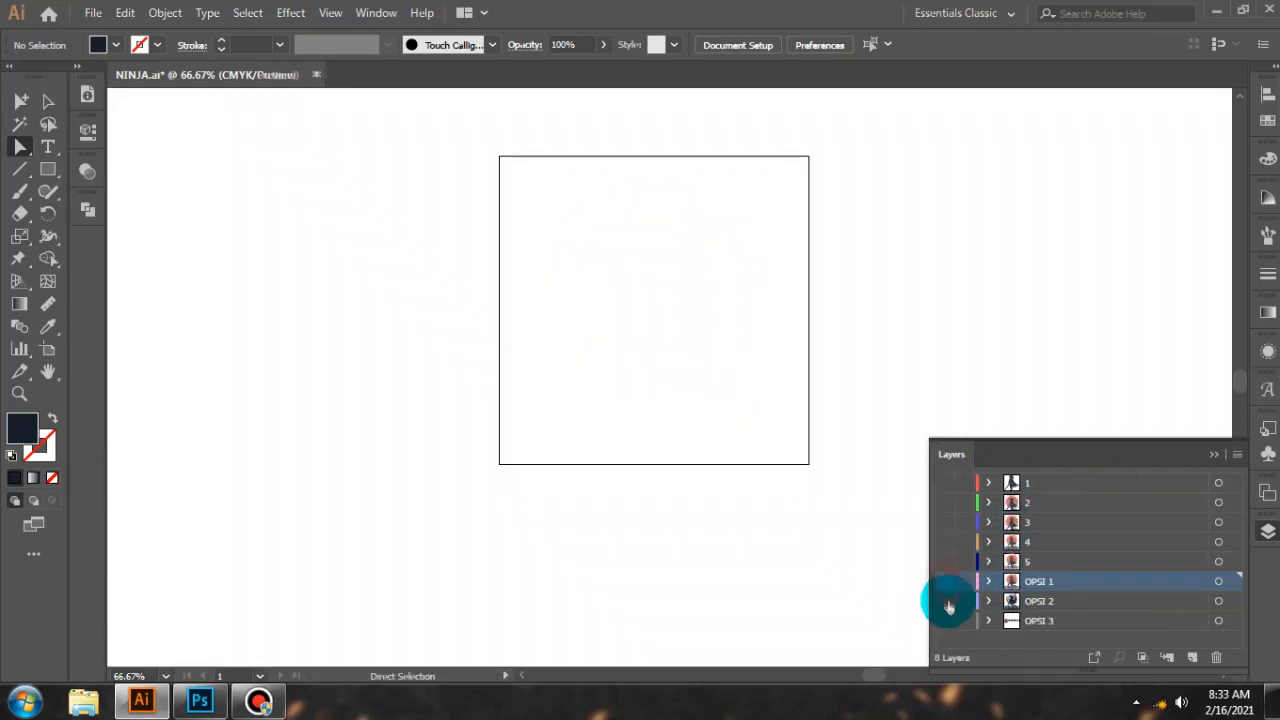
left_click(949, 605, "ctrl")
left_click(949, 601, "ctrl")
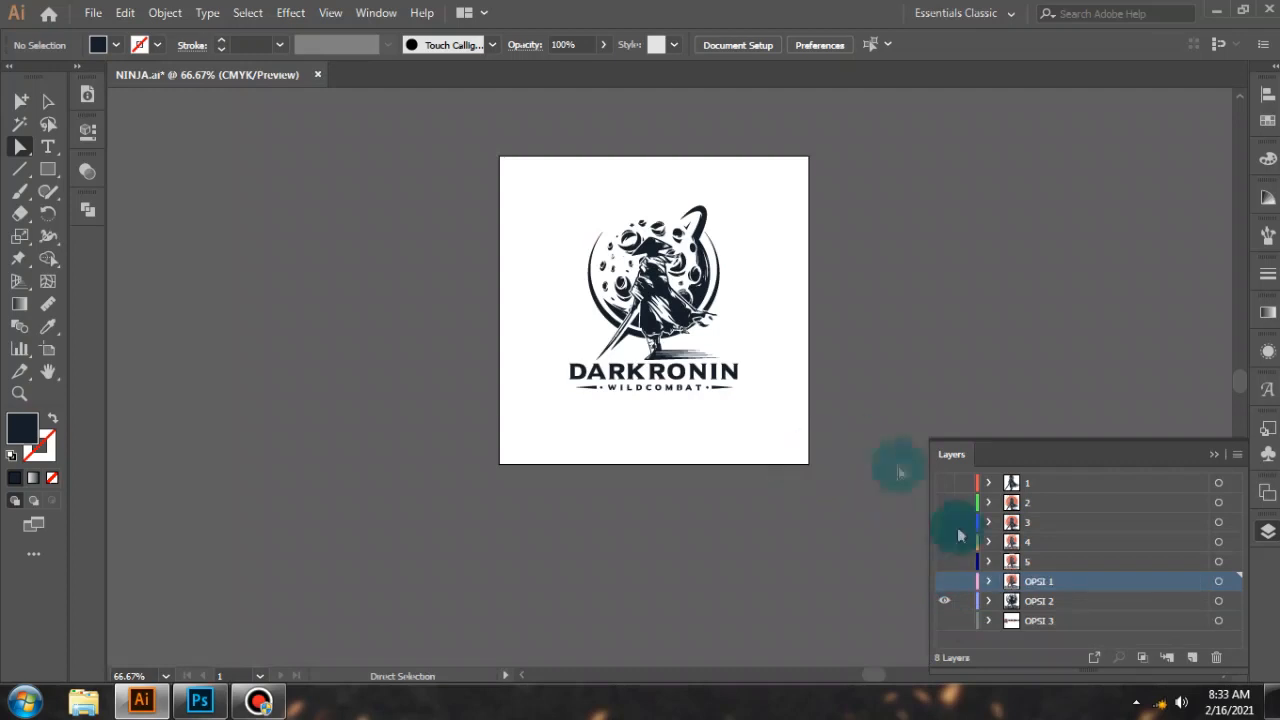
left_click(947, 603)
left_click(946, 623)
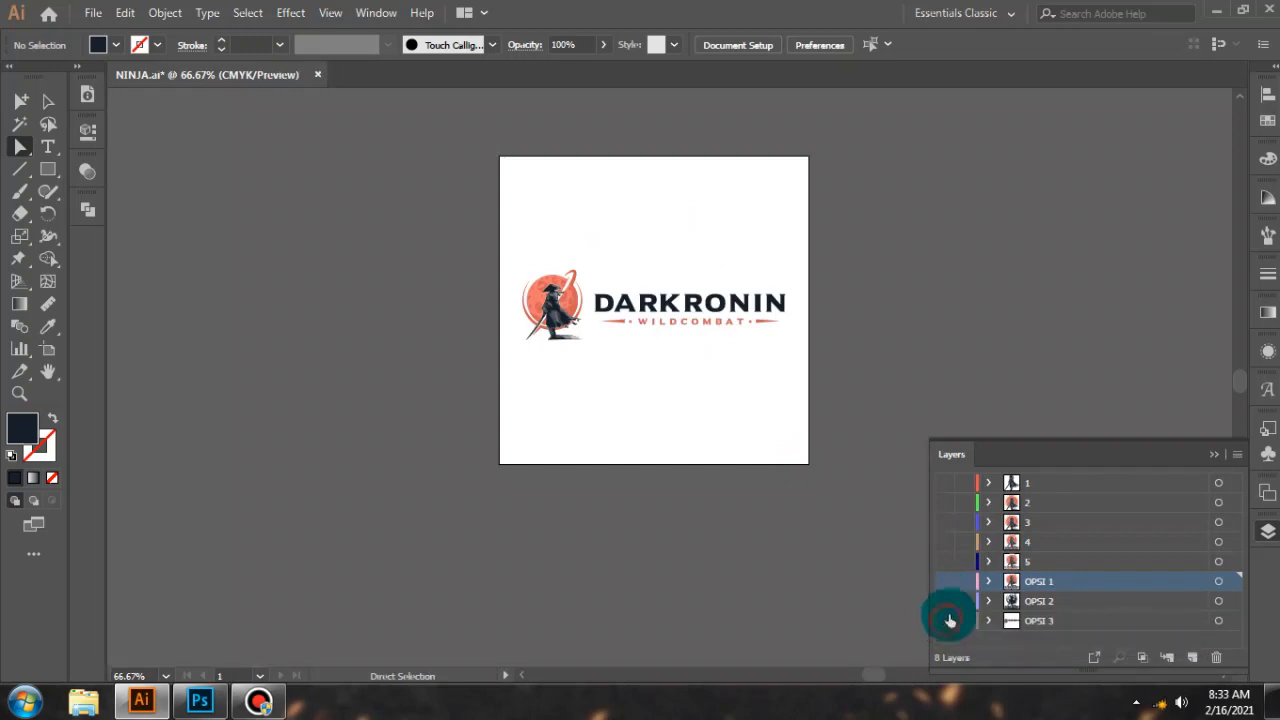
left_click(955, 582, "ctrl")
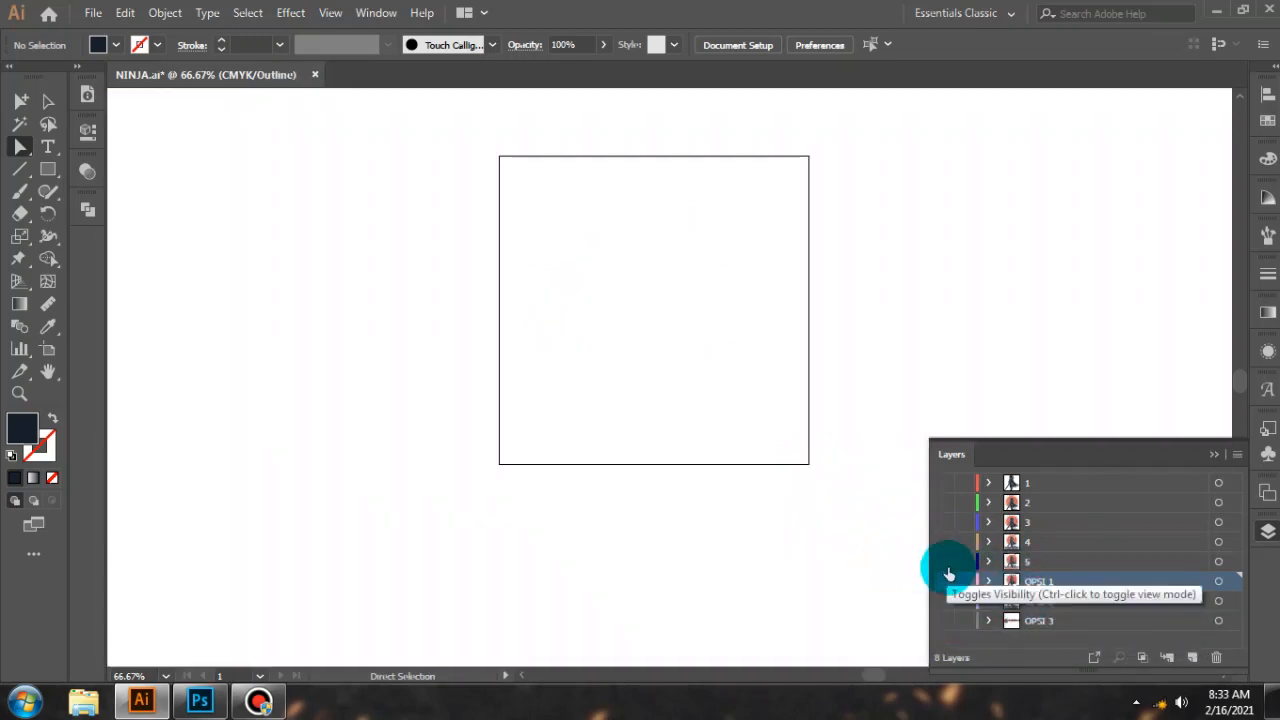
Show the OPSI 1 layer, expand its contents and select the ICON sublayer.
left_click(1043, 586)
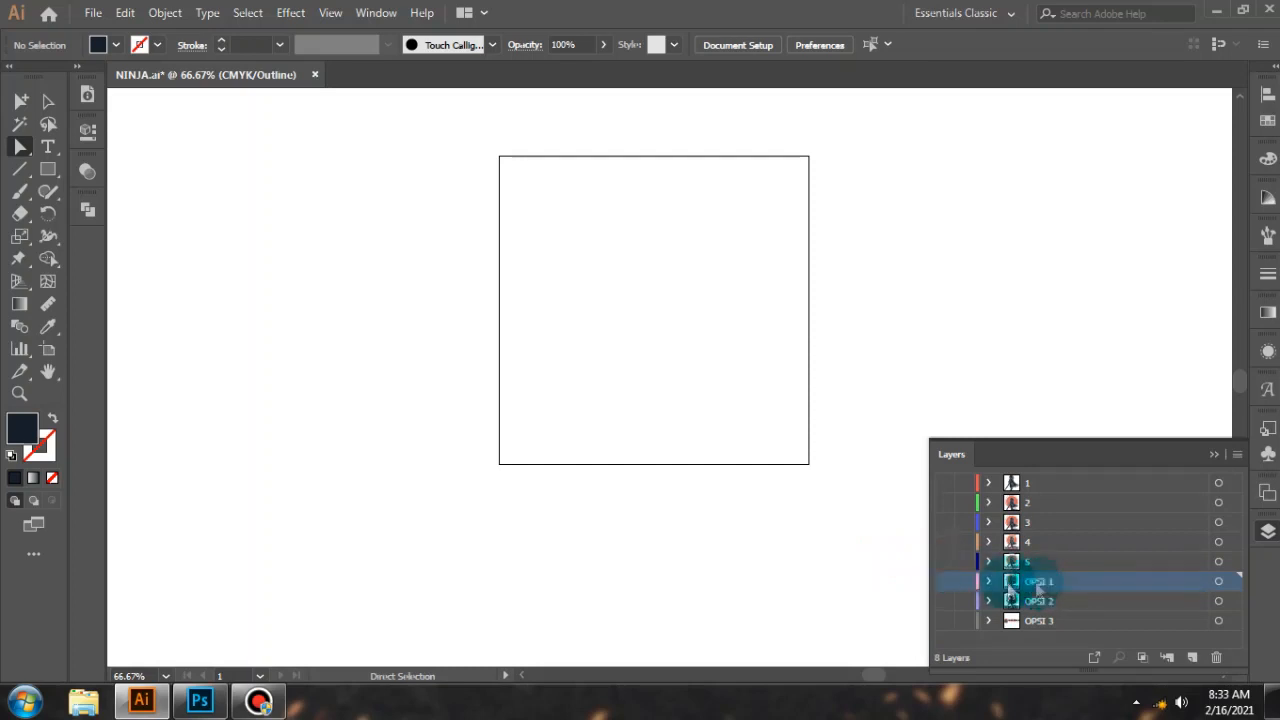
left_click(979, 590)
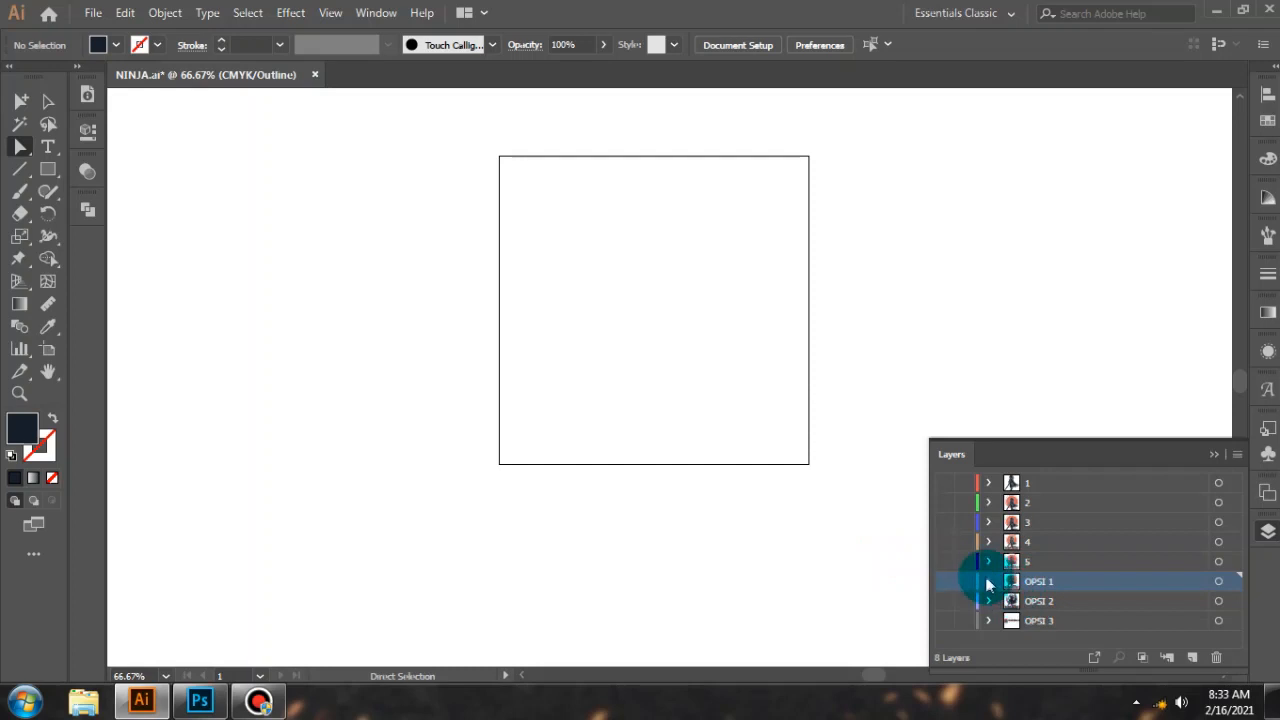
left_click(988, 582)
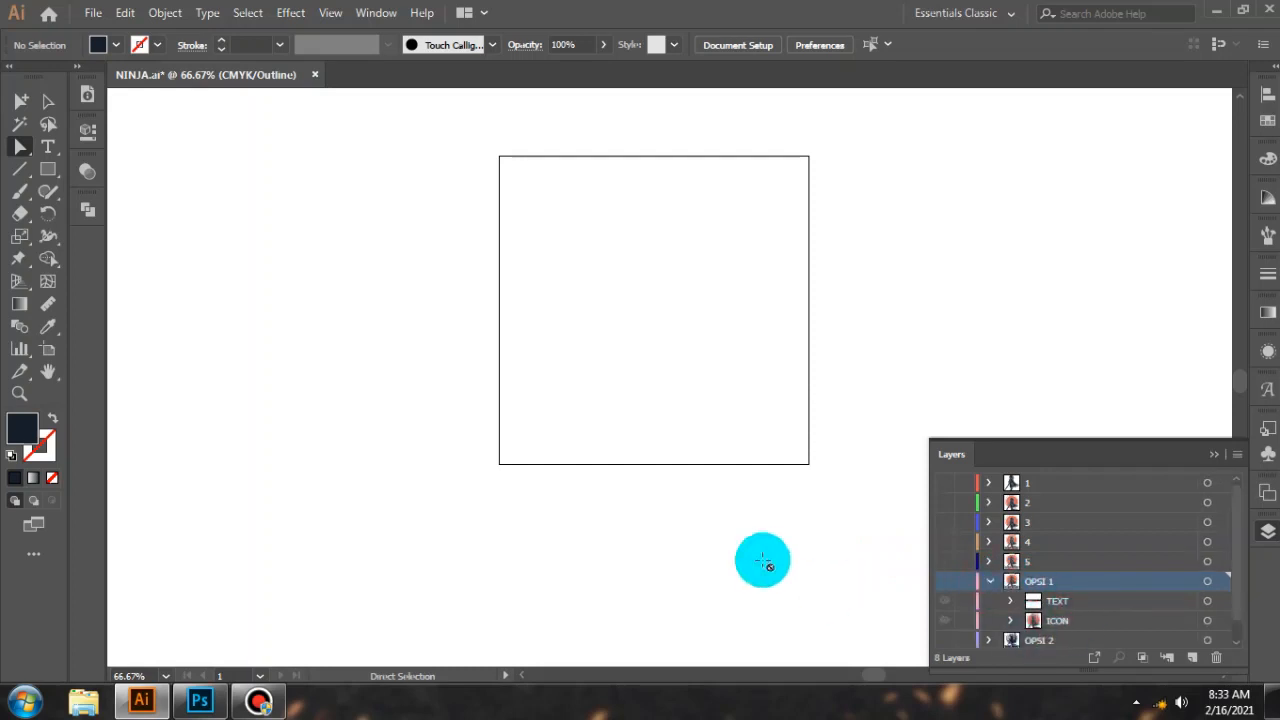
left_click(945, 581, "ctrl")
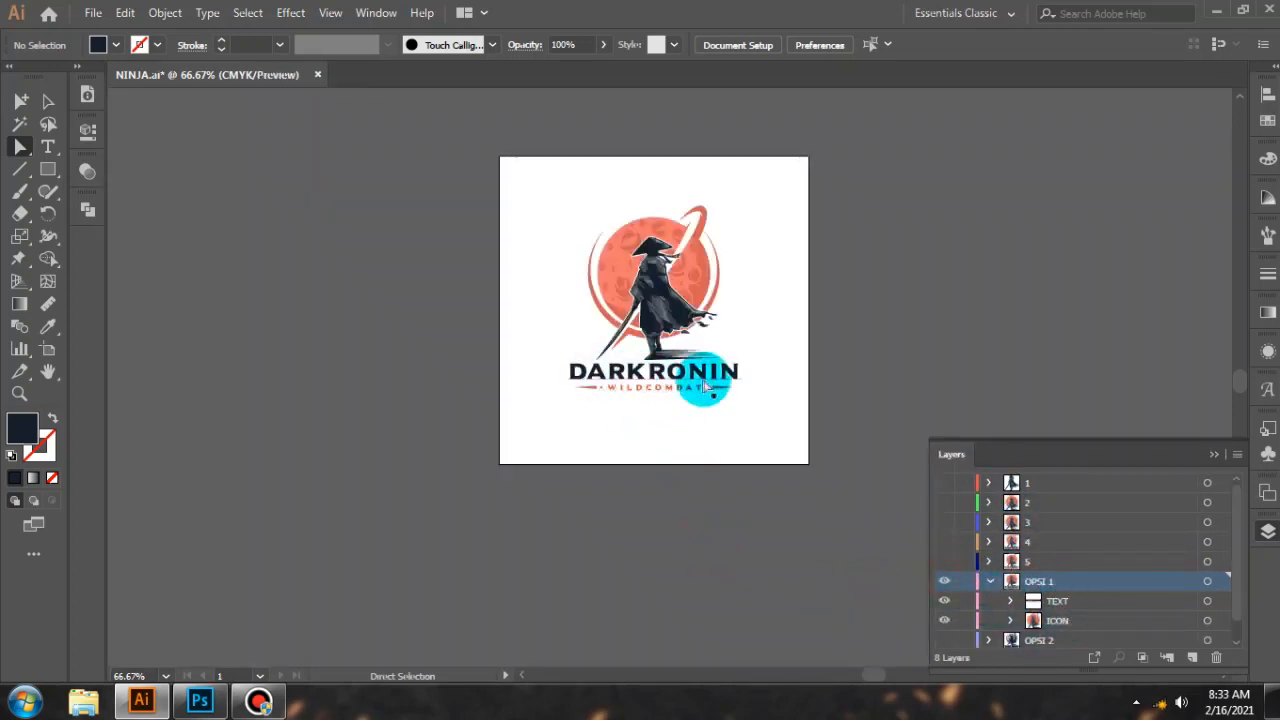
left_click(1060, 621)
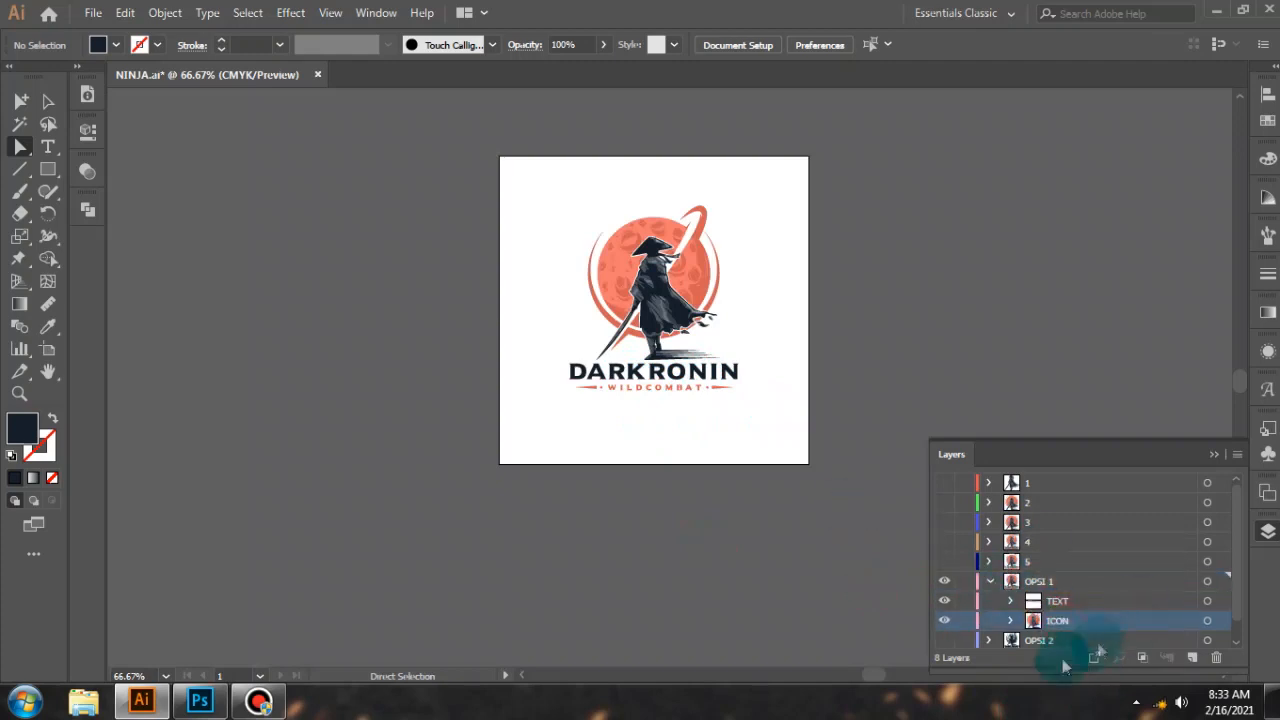
left_click(944, 621)
left_click(944, 621)
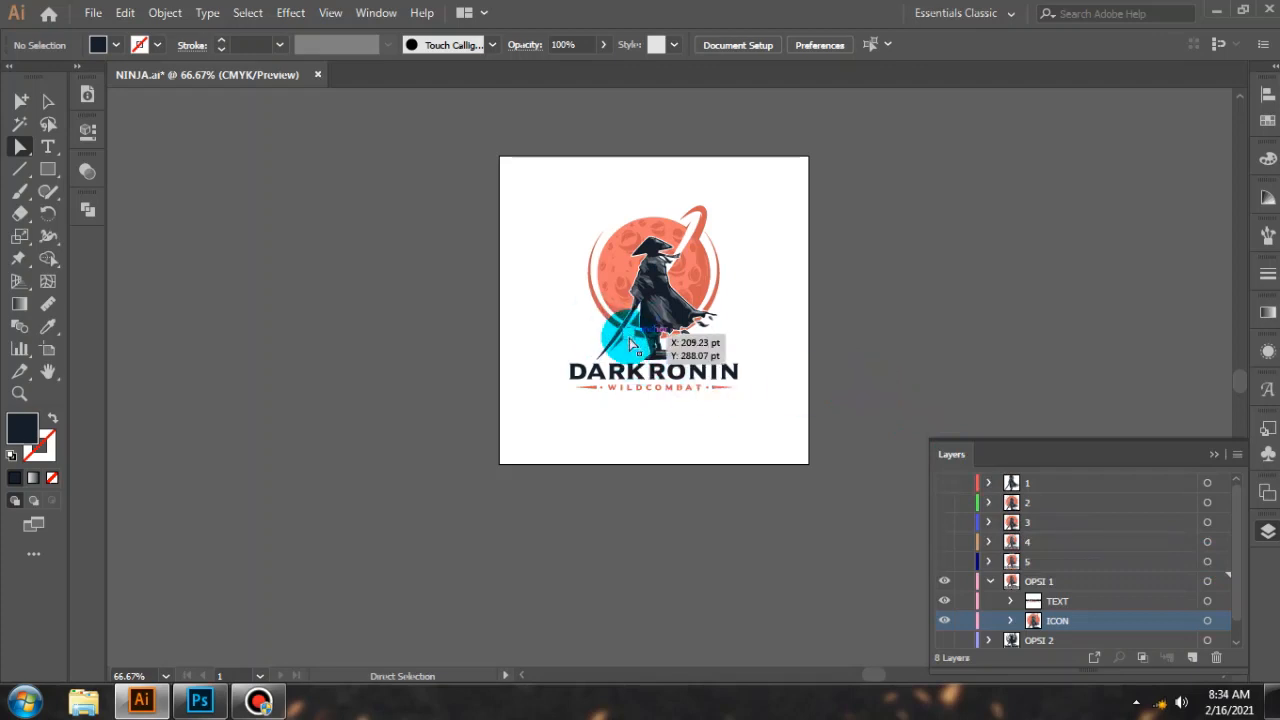
Unite the orange pointed shape beside the sword with the adjoining moon-ring segment in OPSI 1.
scroll(634, 344, "up", 2)
scroll(643, 342, "up", 2)
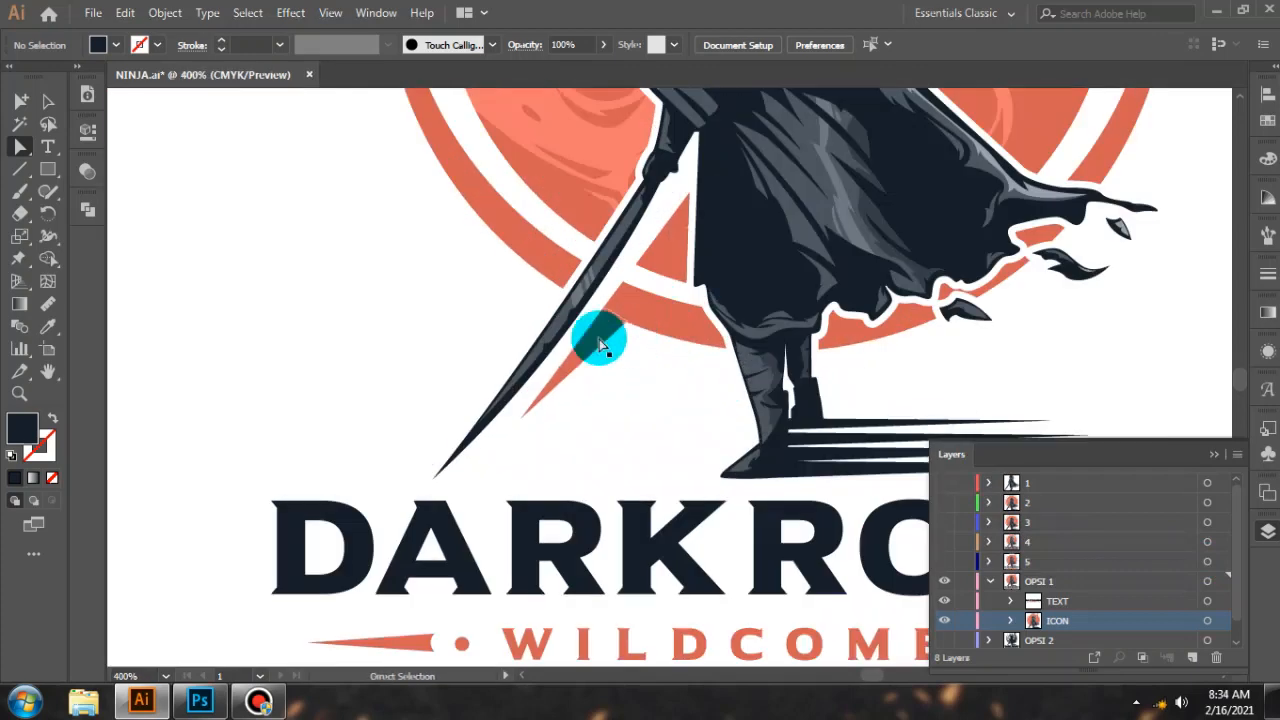
left_click(603, 331)
scroll(662, 336, "up", 2)
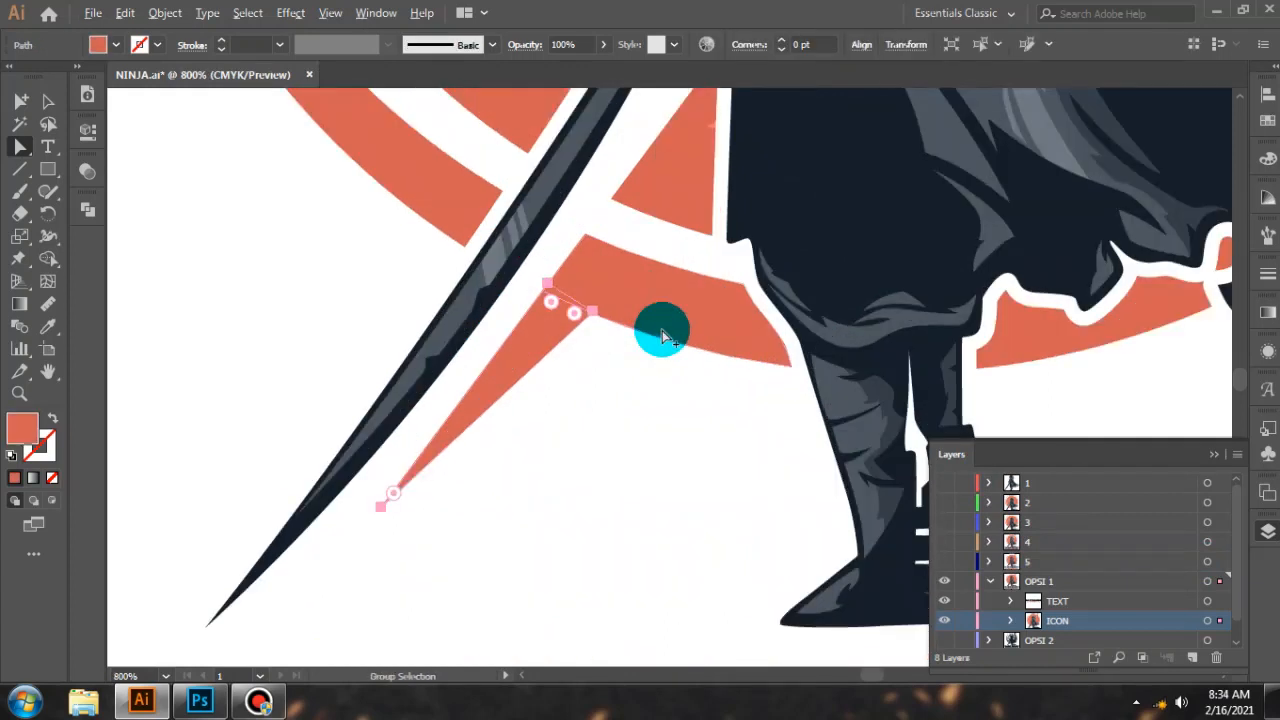
scroll(660, 333, "down", 1)
left_click(645, 302)
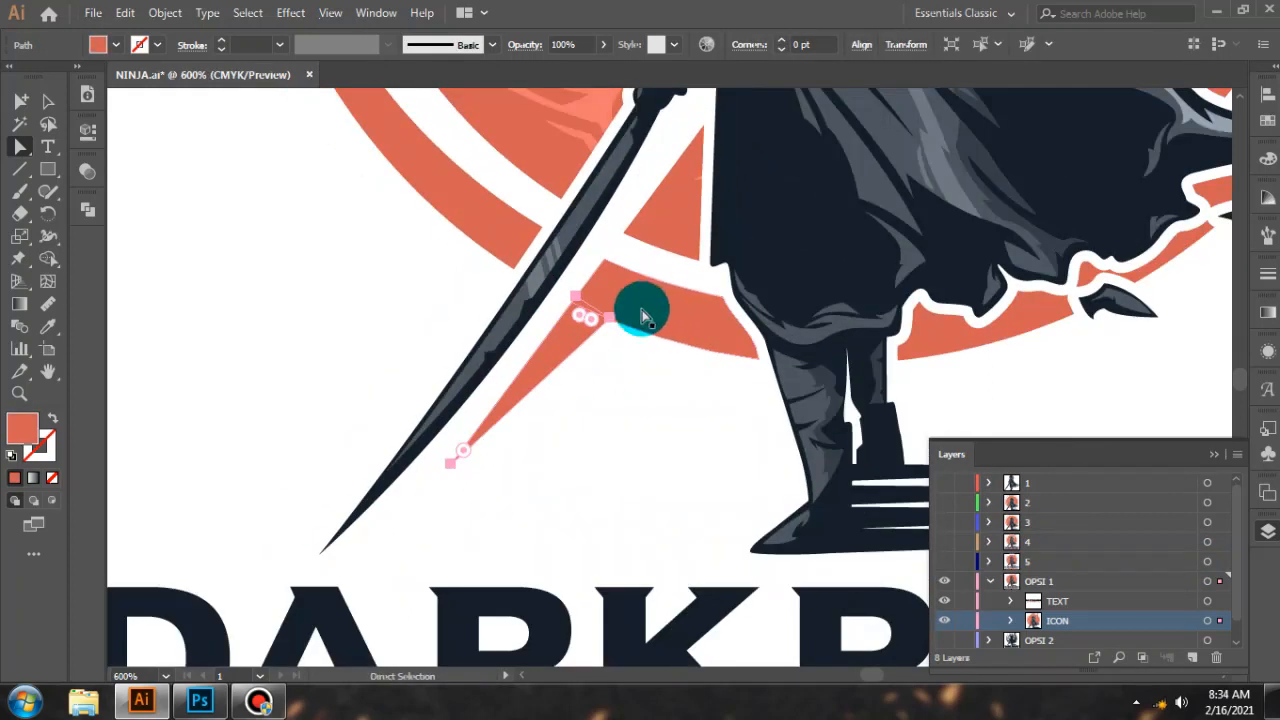
left_click(87, 209)
left_click(520, 325, "alt+shift")
key("ctrl+minus")
key("ctrl+minus")
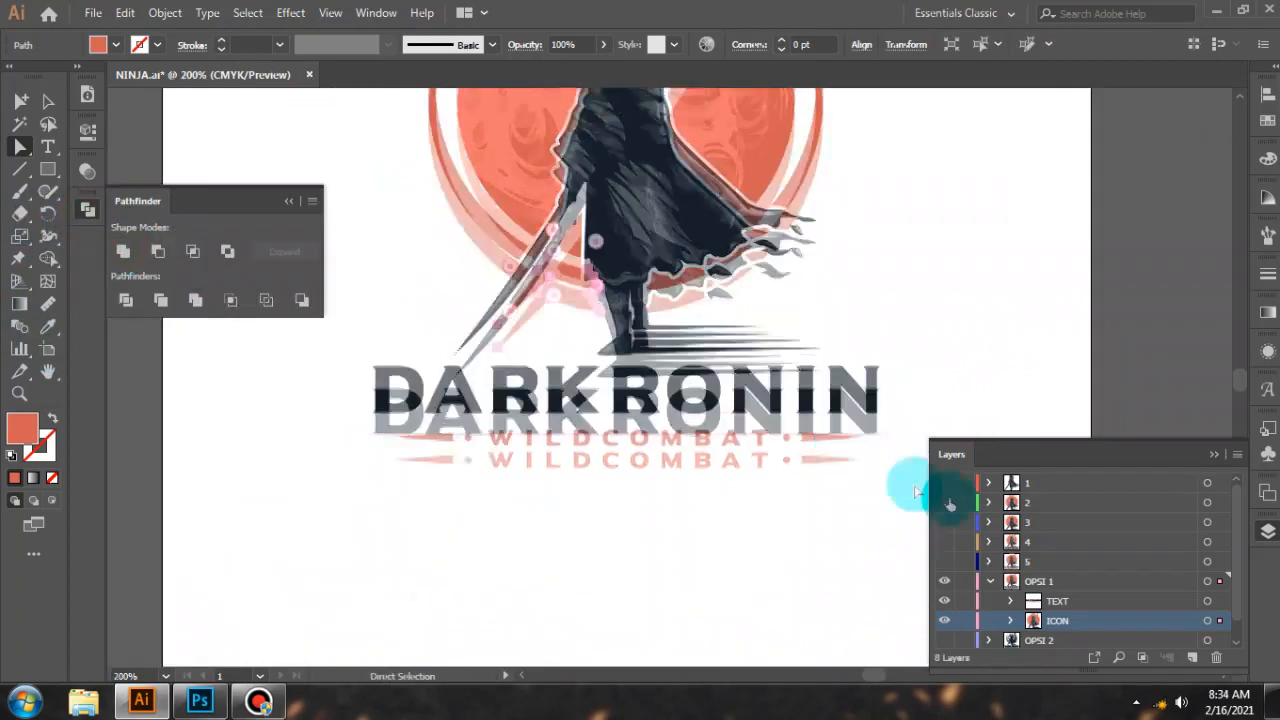
Show OPSI 2 instead of OPSI 1 and unite its dark pointed shape beside the sword with the adjoining ring segment.
left_click(988, 581)
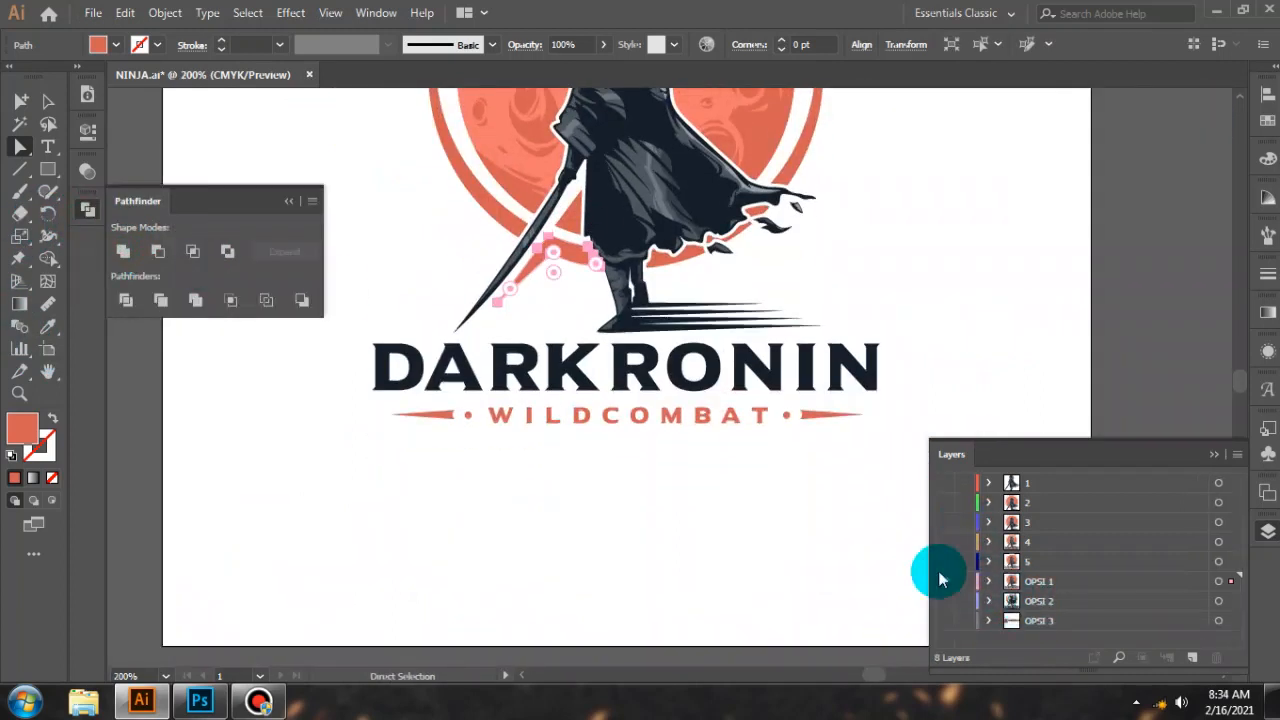
left_click(944, 581)
left_click(944, 600)
scroll(470, 220, "up", 4)
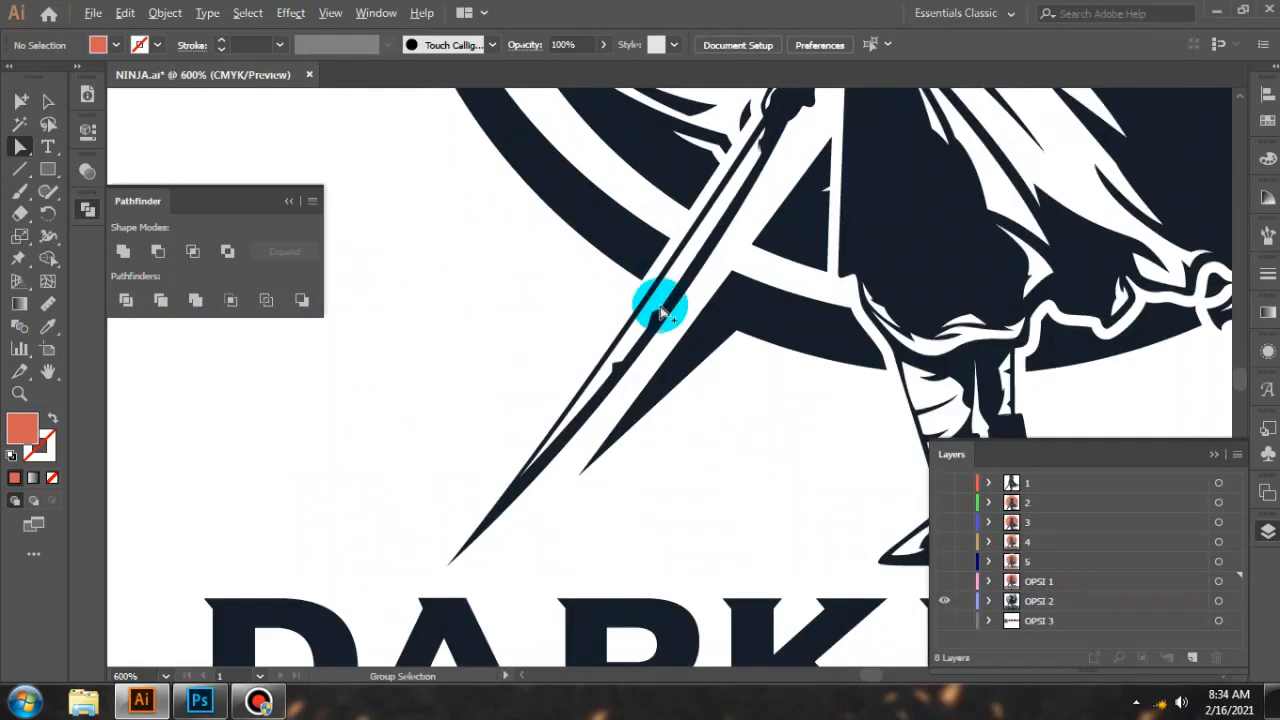
left_click(795, 305)
left_click(123, 251)
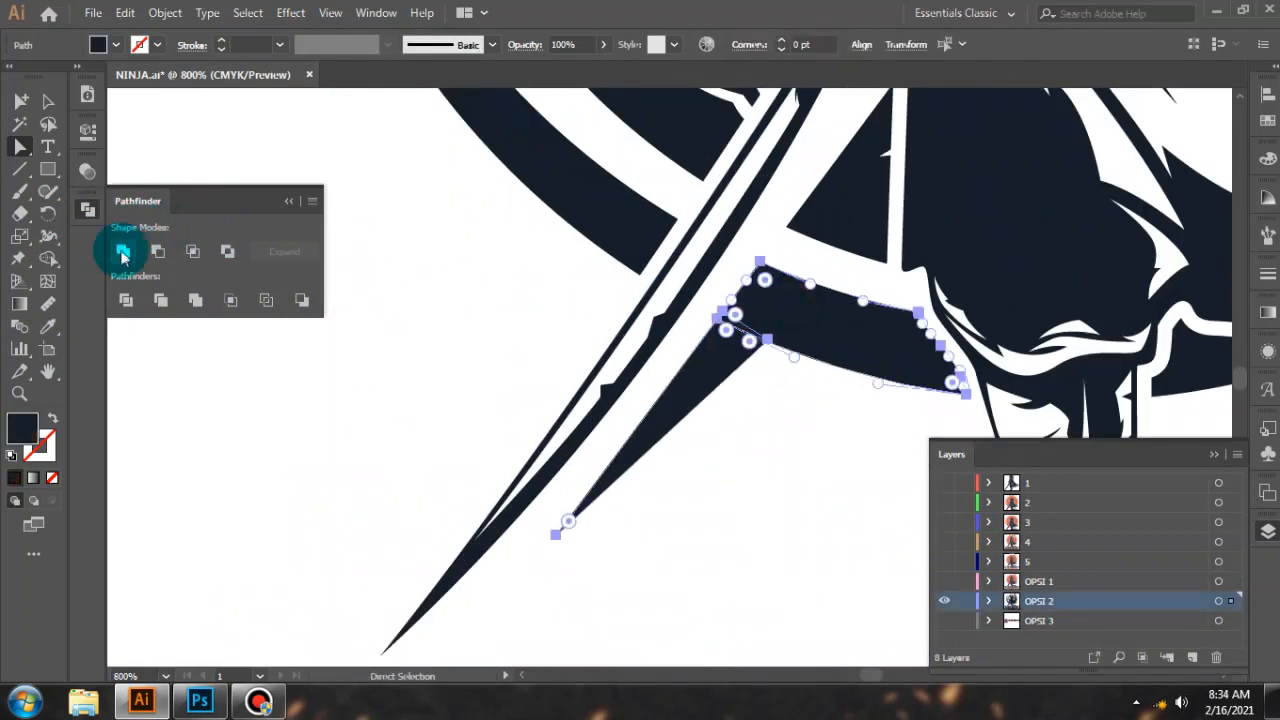
scroll(677, 357, "down", 2)
Show OPSI 3 instead of OPSI 2 and unite its orange pointed shape beside the sword with the adjoining ring segment.
left_click(988, 601)
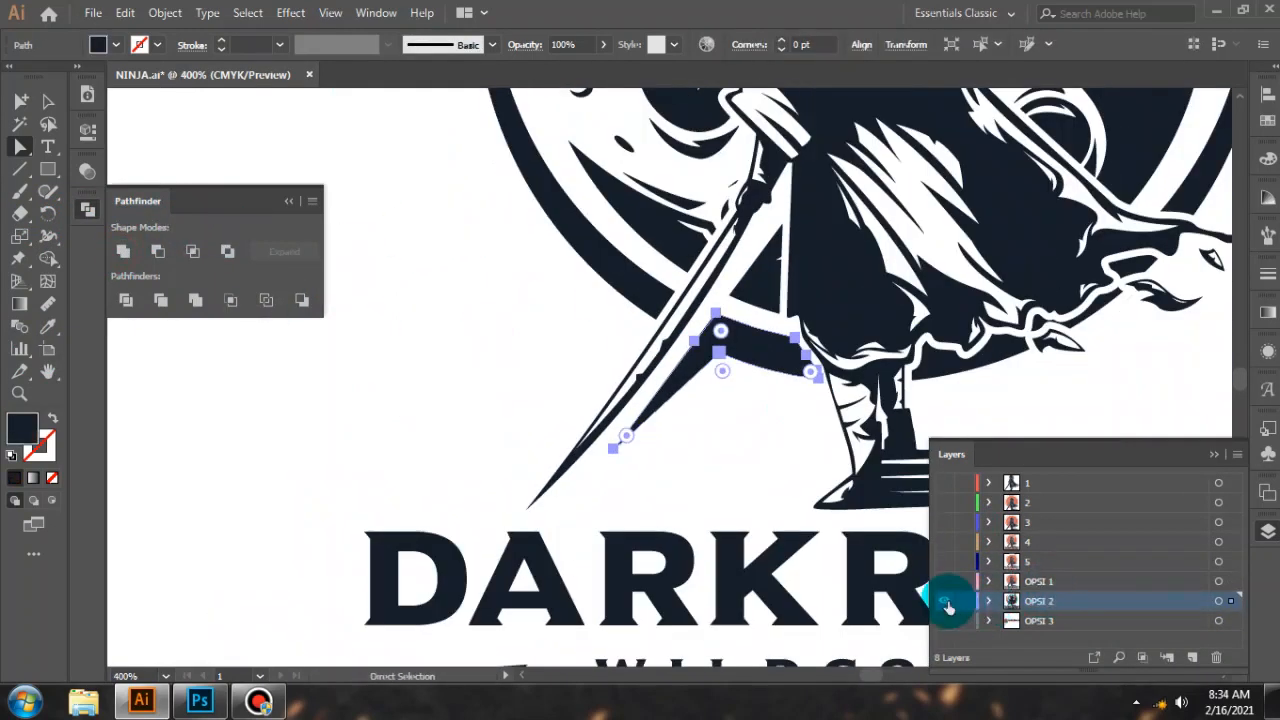
left_click(943, 600)
left_click(944, 621)
left_click(640, 360)
scroll(900, 362, "down", 3)
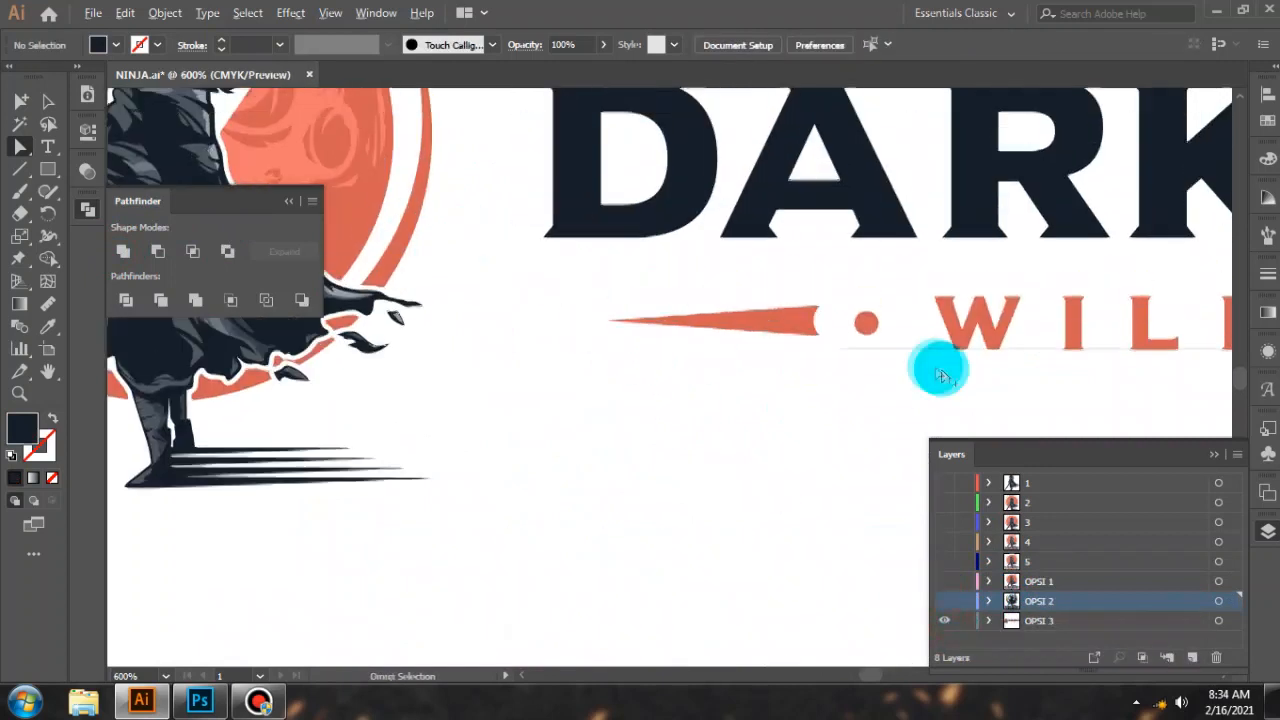
scroll(657, 366, "up", 6)
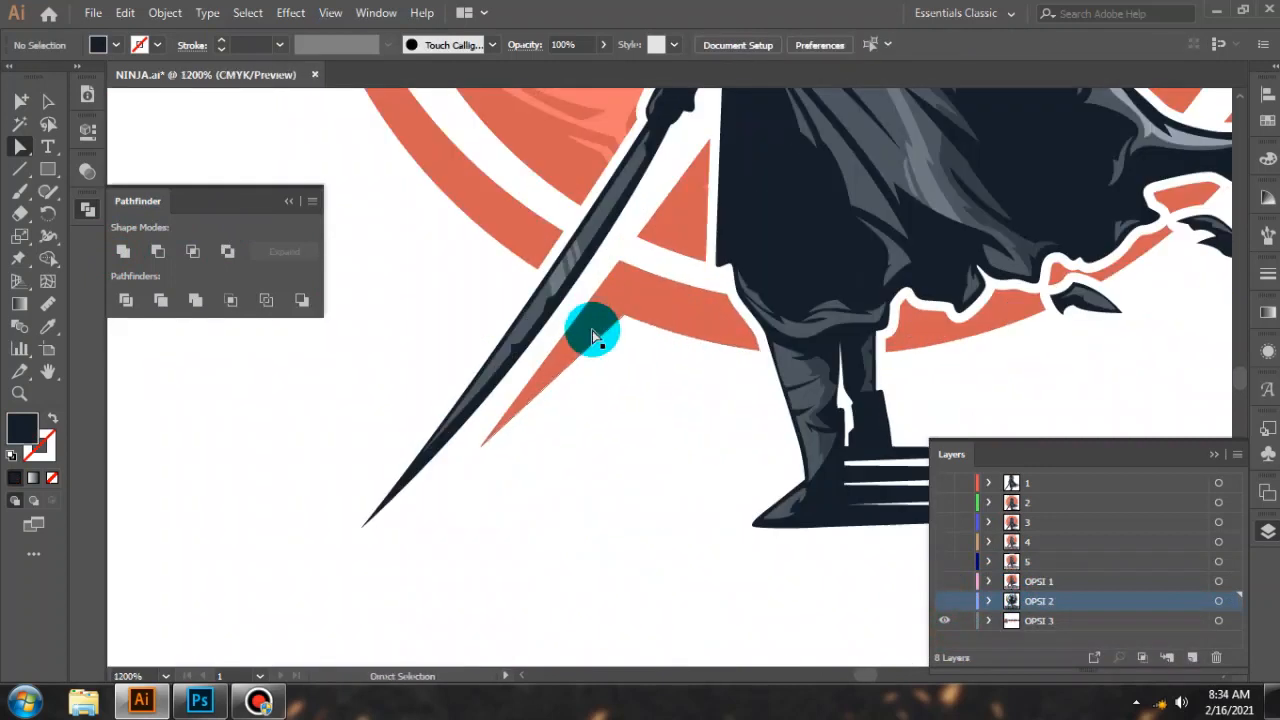
left_click(605, 312)
left_click(123, 251)
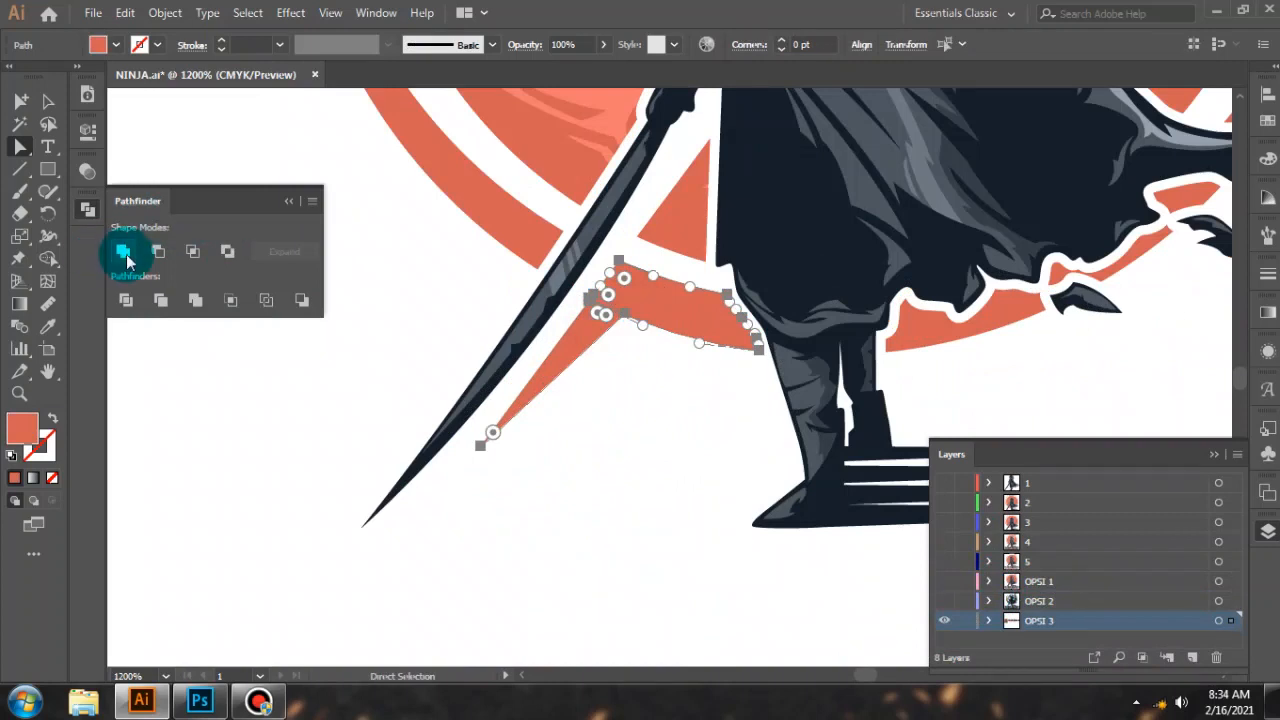
scroll(743, 400, "down", 1)
Remove the extra anchor point on the sword-facing edge of the united orange shape in OPSI 3 with the Pen tool.
left_click(88, 162)
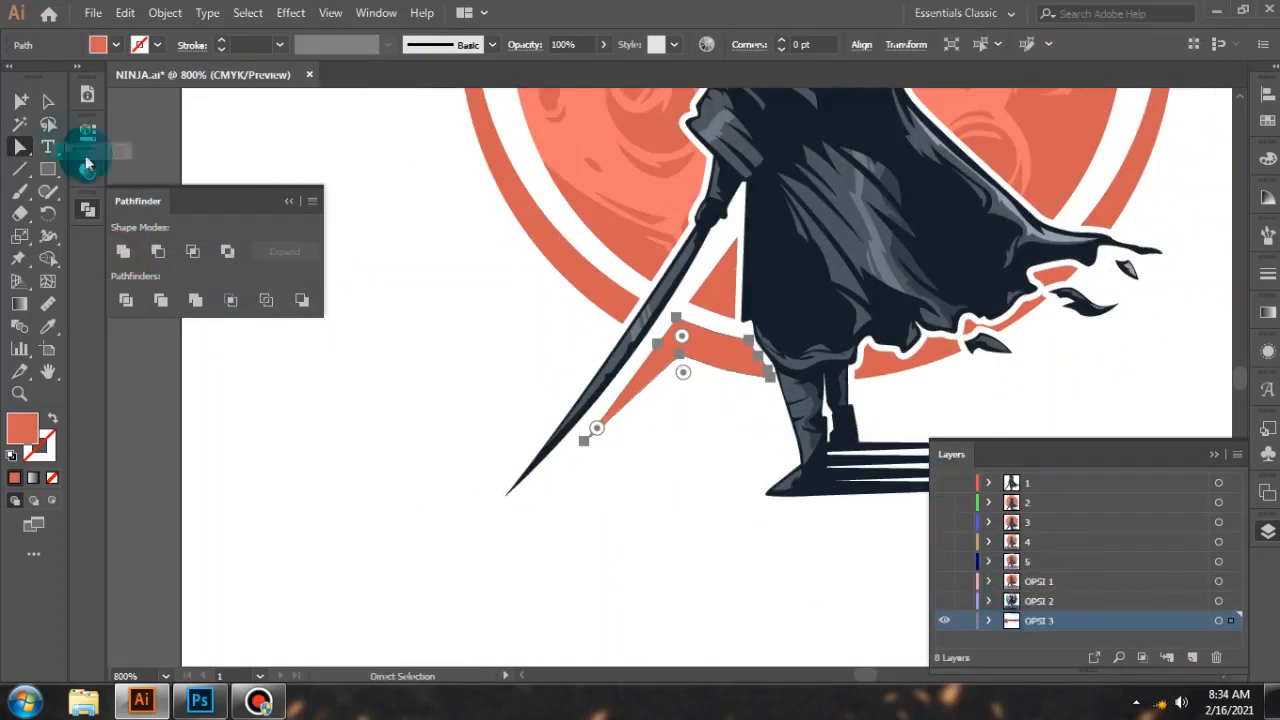
key("p")
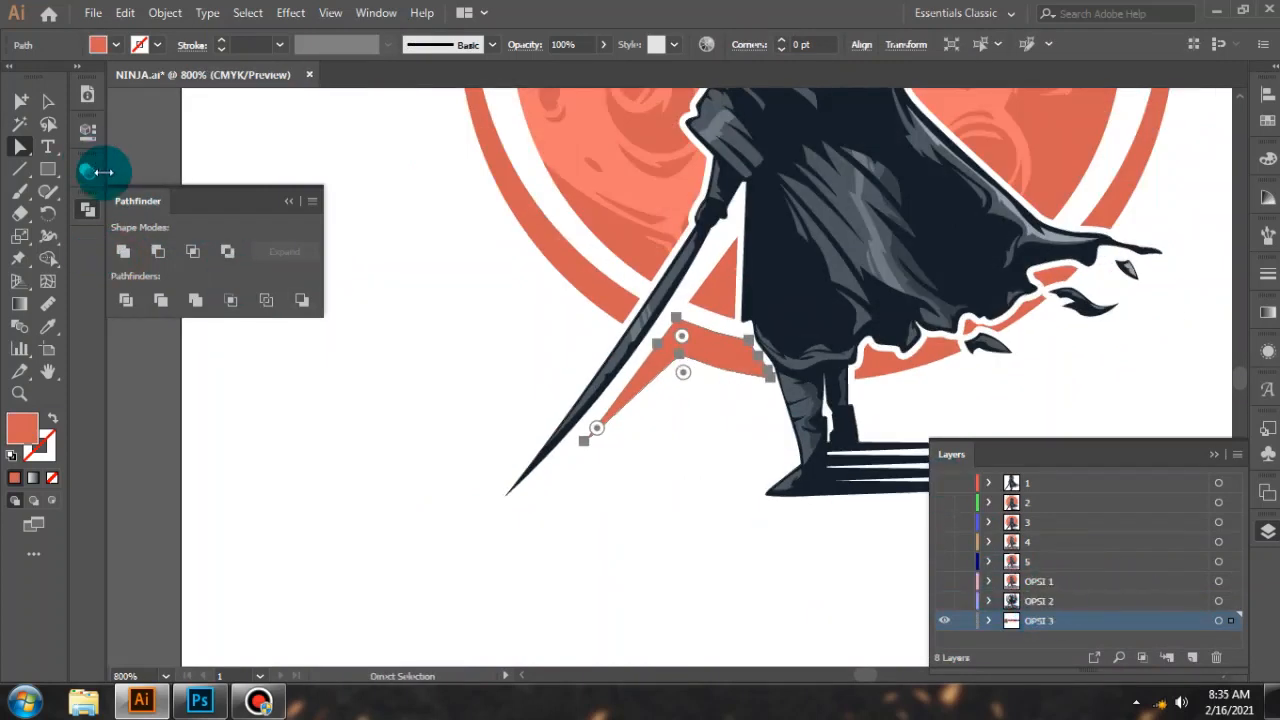
left_click(657, 343, "ctrl")
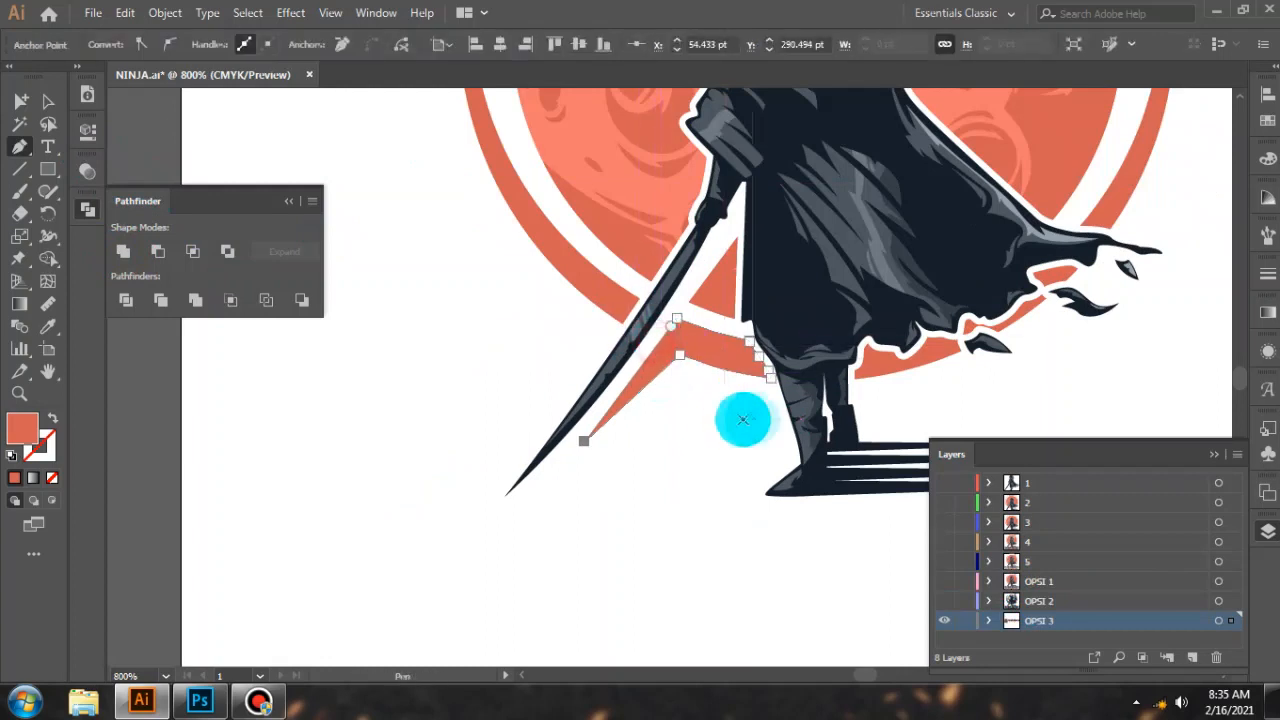
Show OPSI 2 instead of OPSI 3 and remove the extra anchor point on the sword-facing edge of its dark pointed shape.
left_click(946, 621)
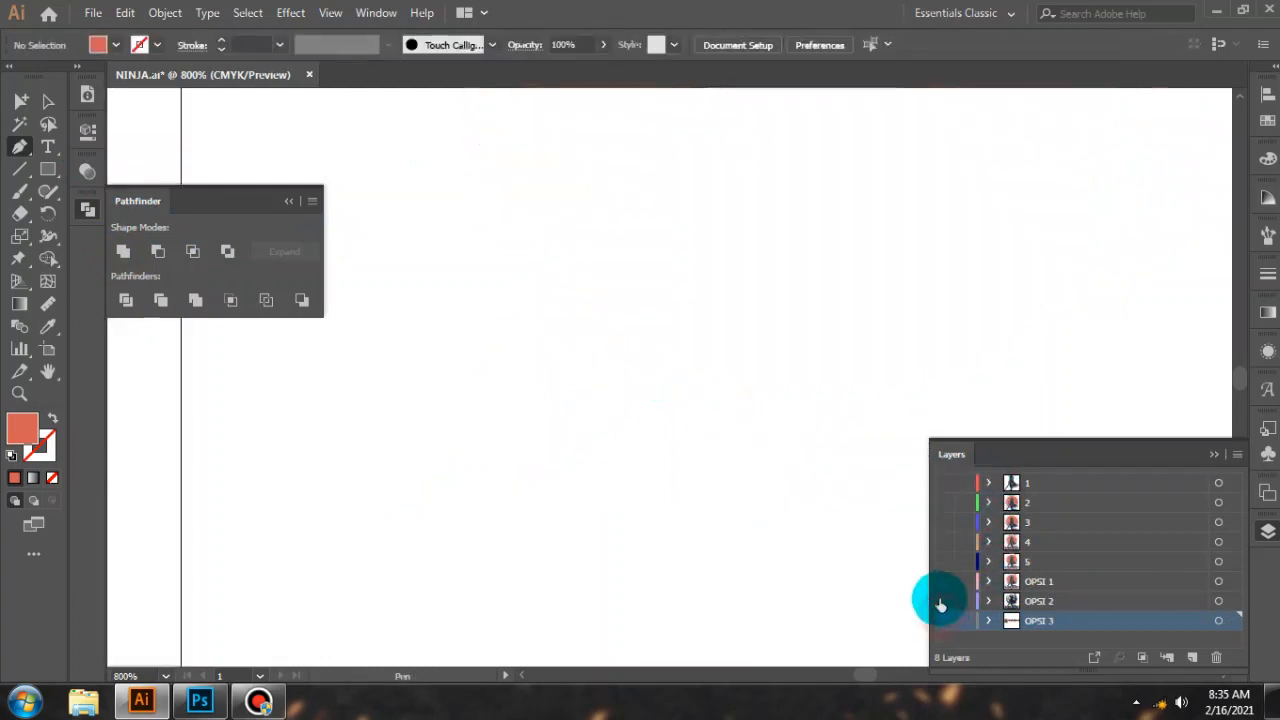
scroll(666, 432, "down", 2)
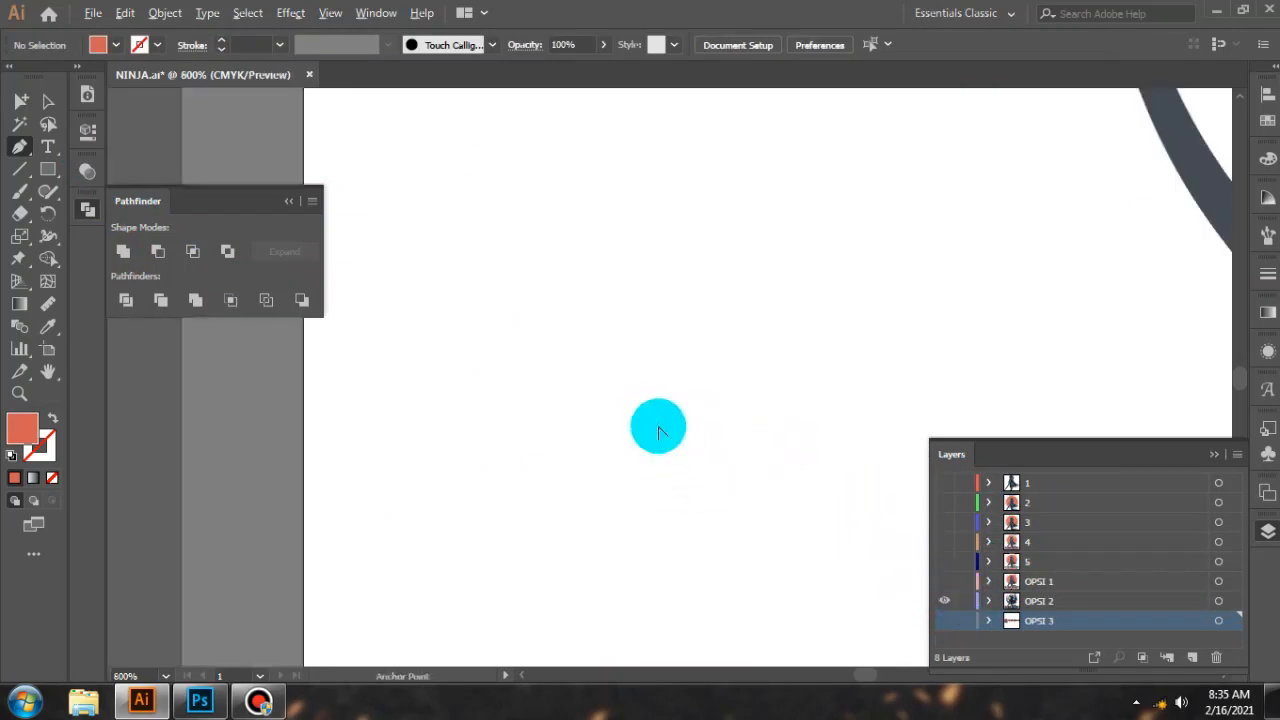
scroll(250, 145, "down", 3)
scroll(583, 238, "up", 2)
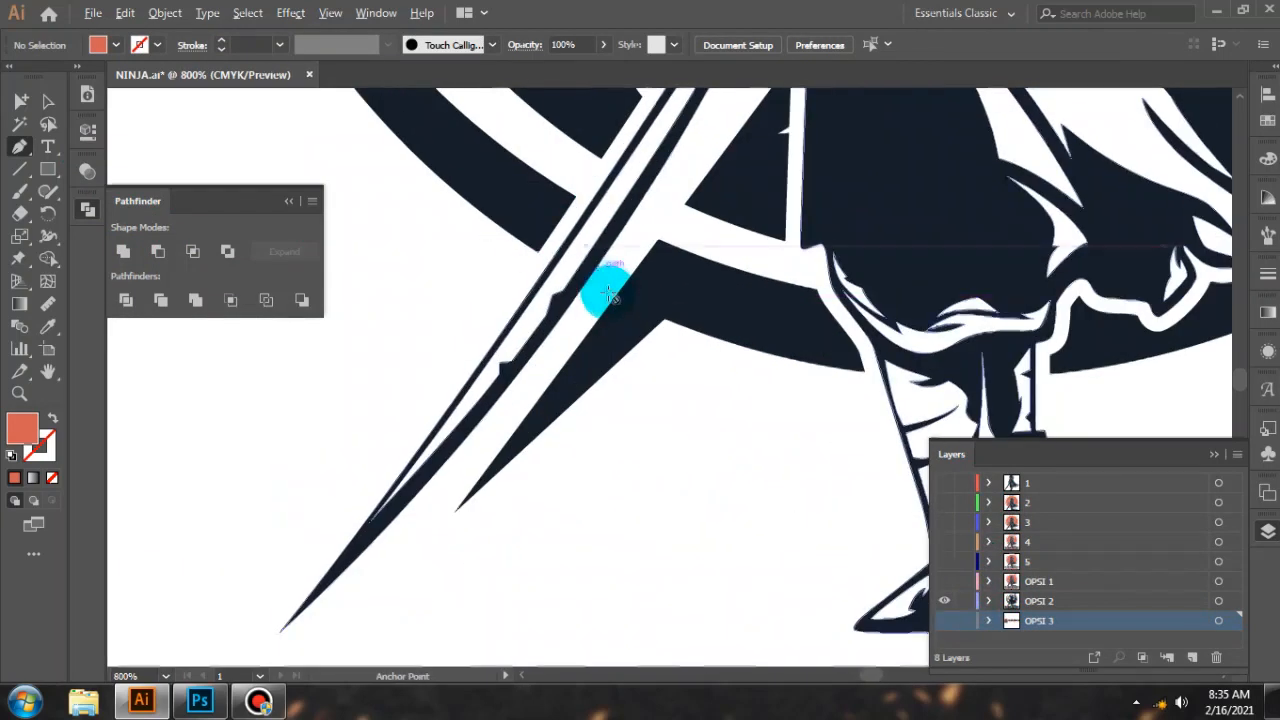
left_click(634, 313, "ctrl")
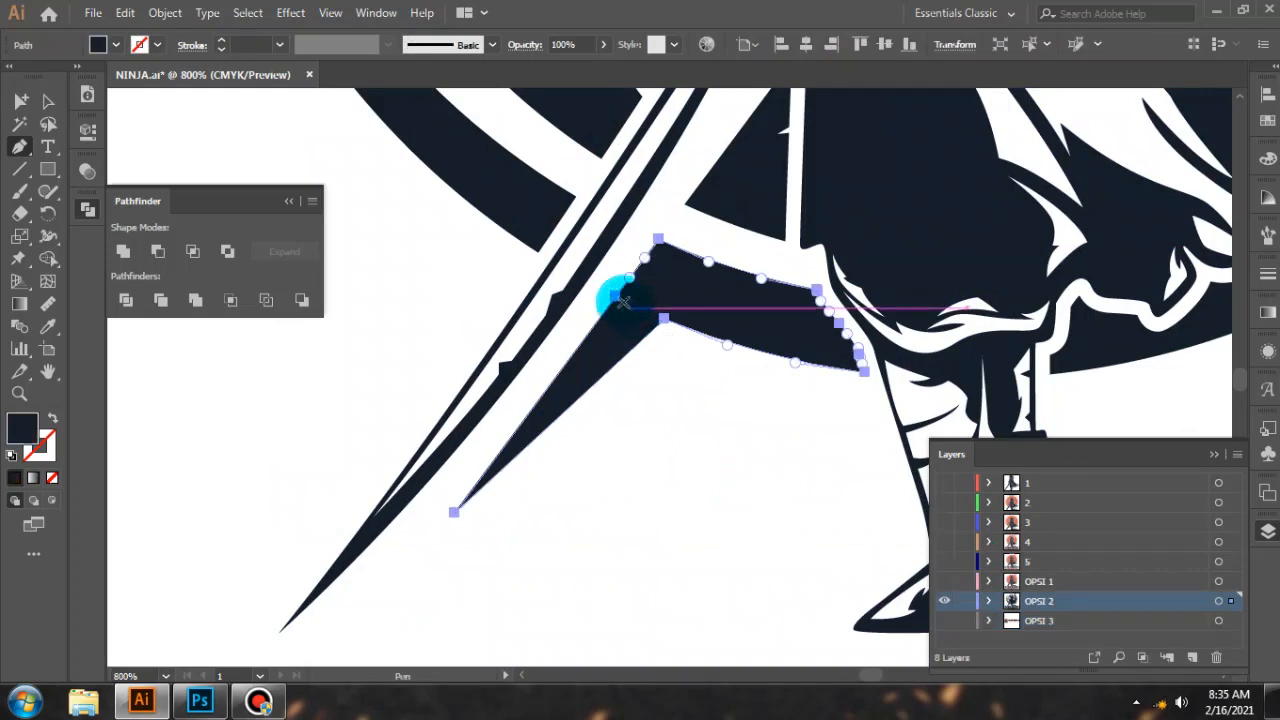
left_click(617, 296, "ctrl")
left_click(614, 296)
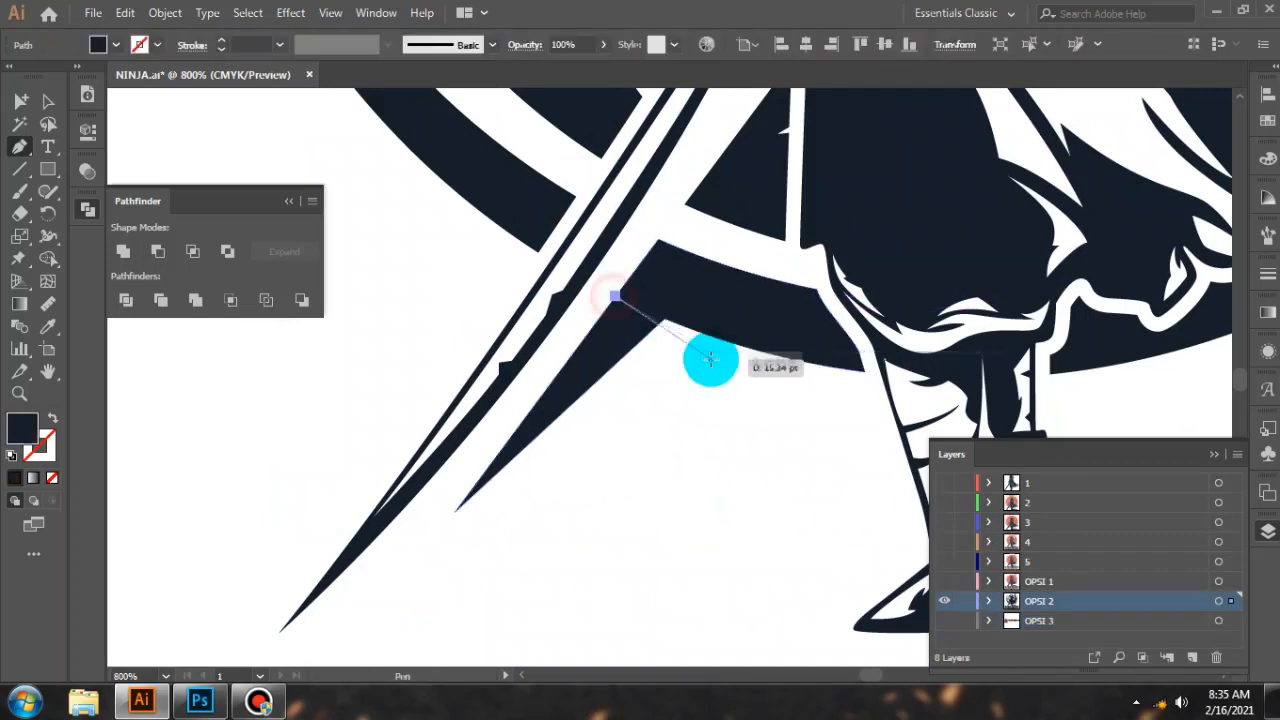
left_click(616, 296)
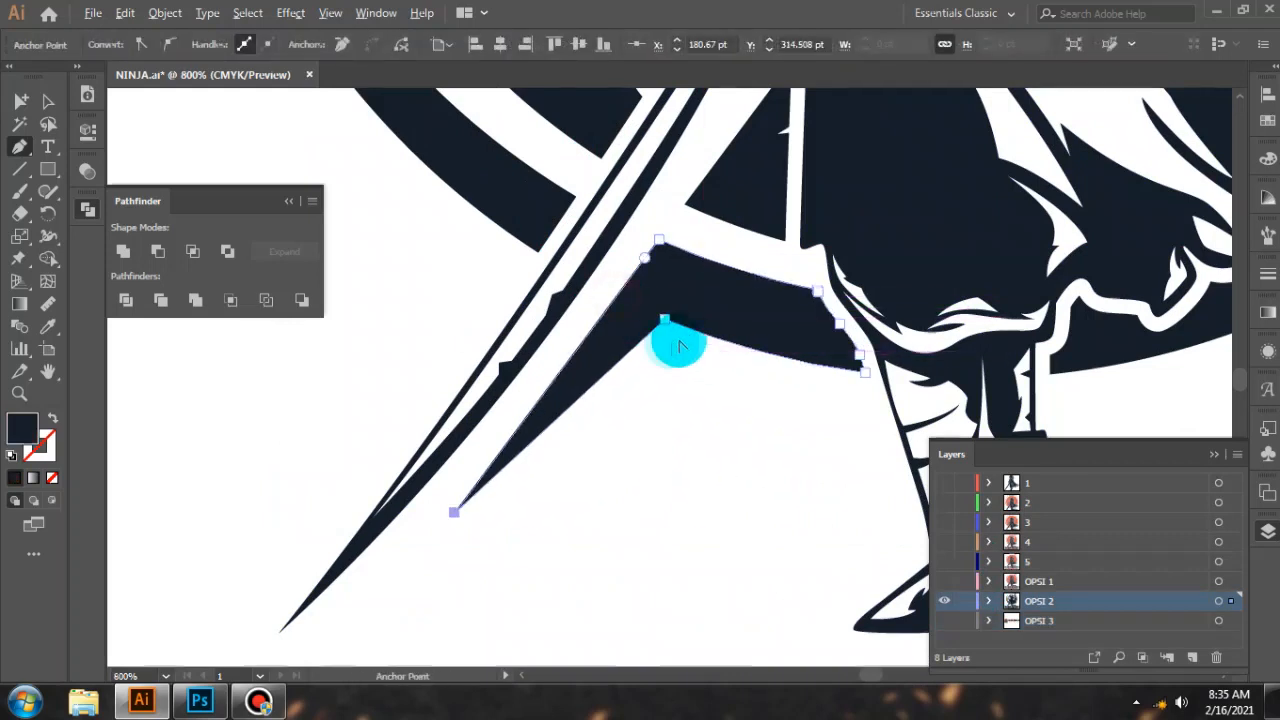
Show OPSI 1 instead of OPSI 2 and remove the extra anchor point on the sword-facing edge of its orange pointed shape.
scroll(675, 342, "down", 1)
left_click(944, 601)
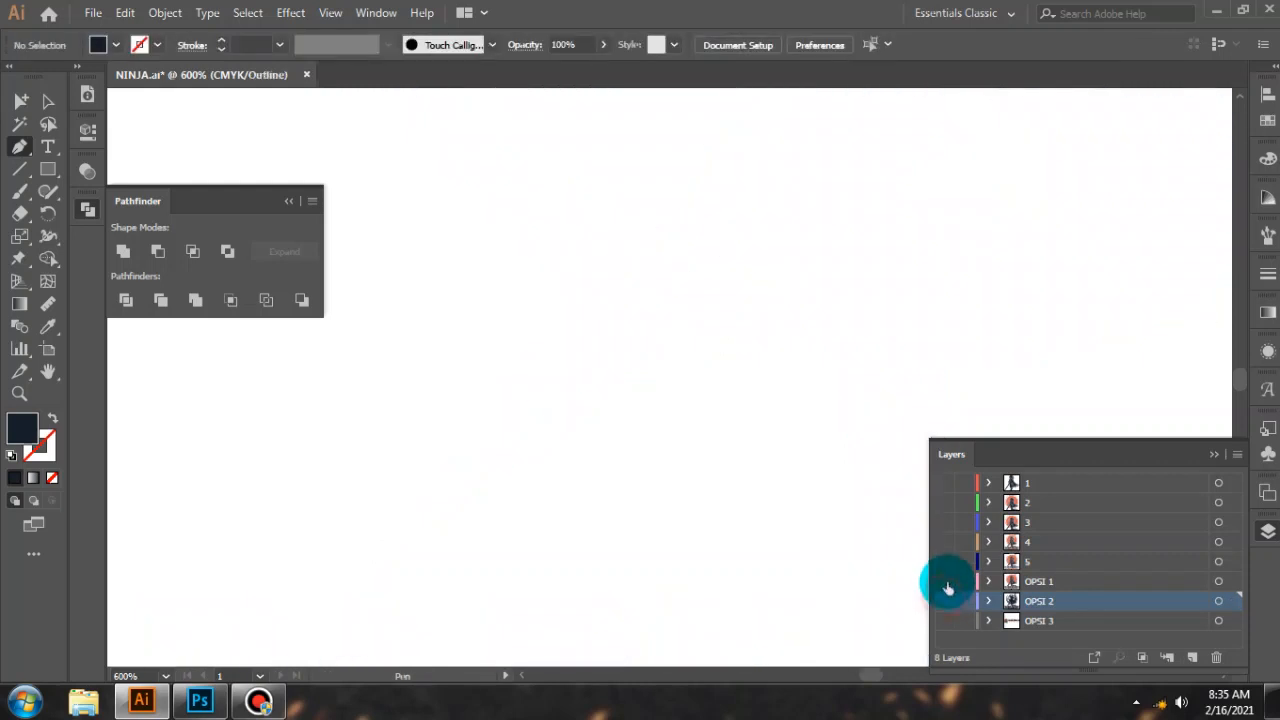
left_click(944, 581)
scroll(655, 300, "up", 2)
left_click(657, 302, "ctrl")
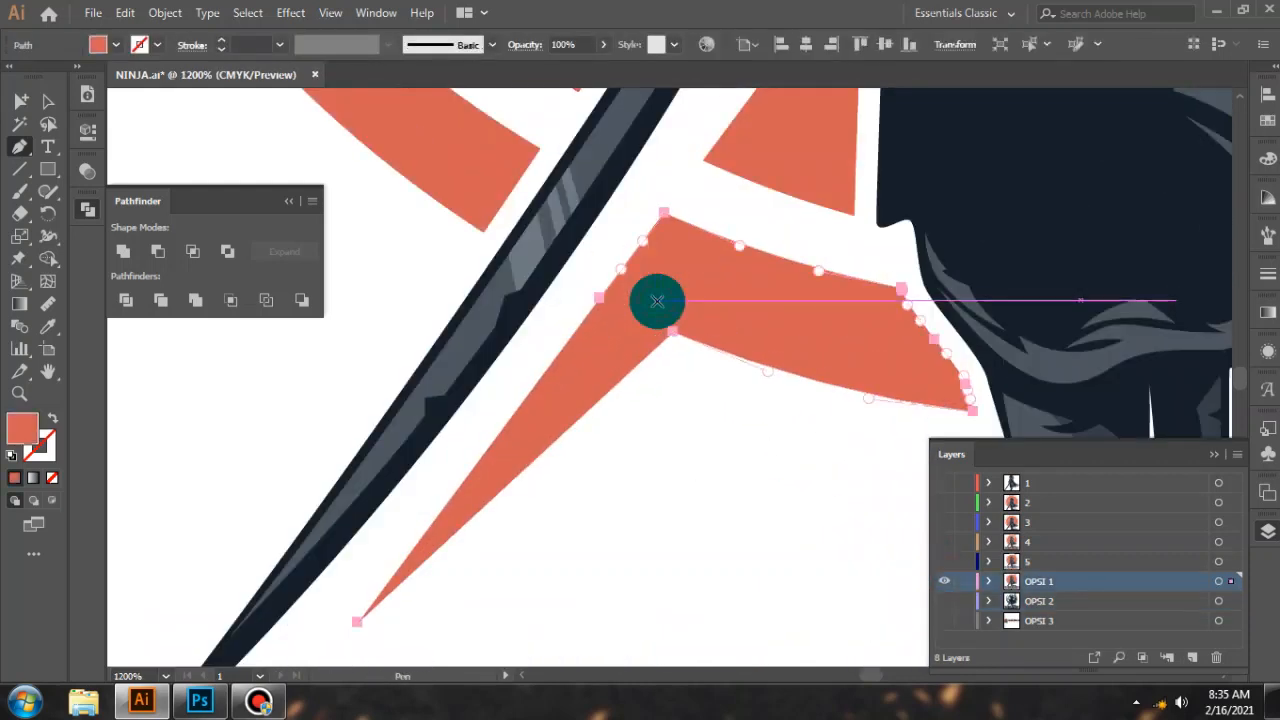
left_click(600, 297)
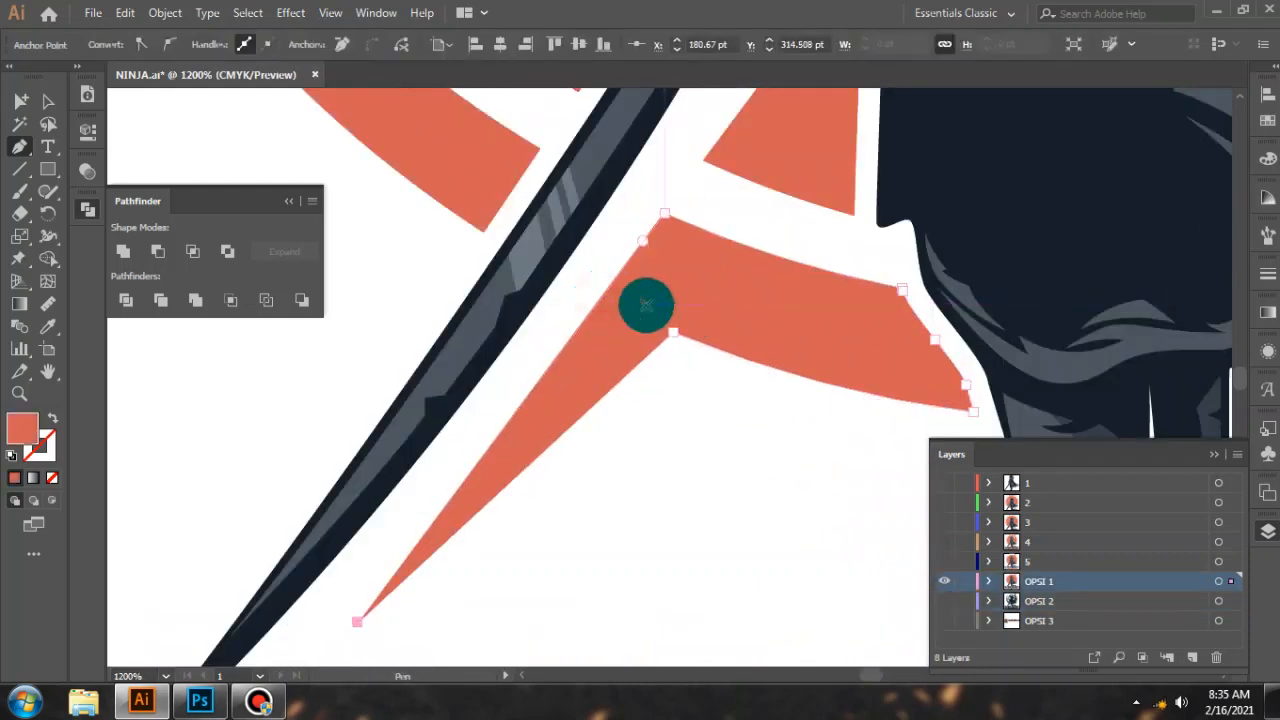
scroll(643, 305, "down", 3)
scroll(576, 268, "down", 2)
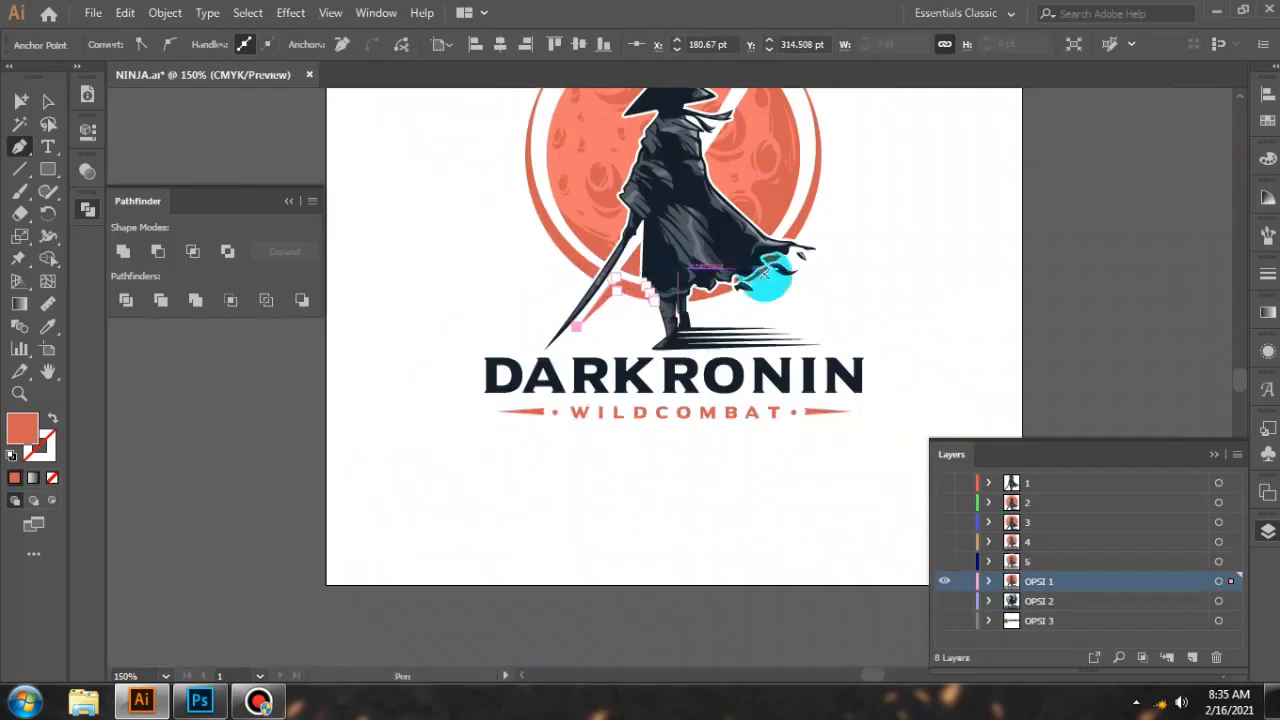
left_click(886, 277, "ctrl")
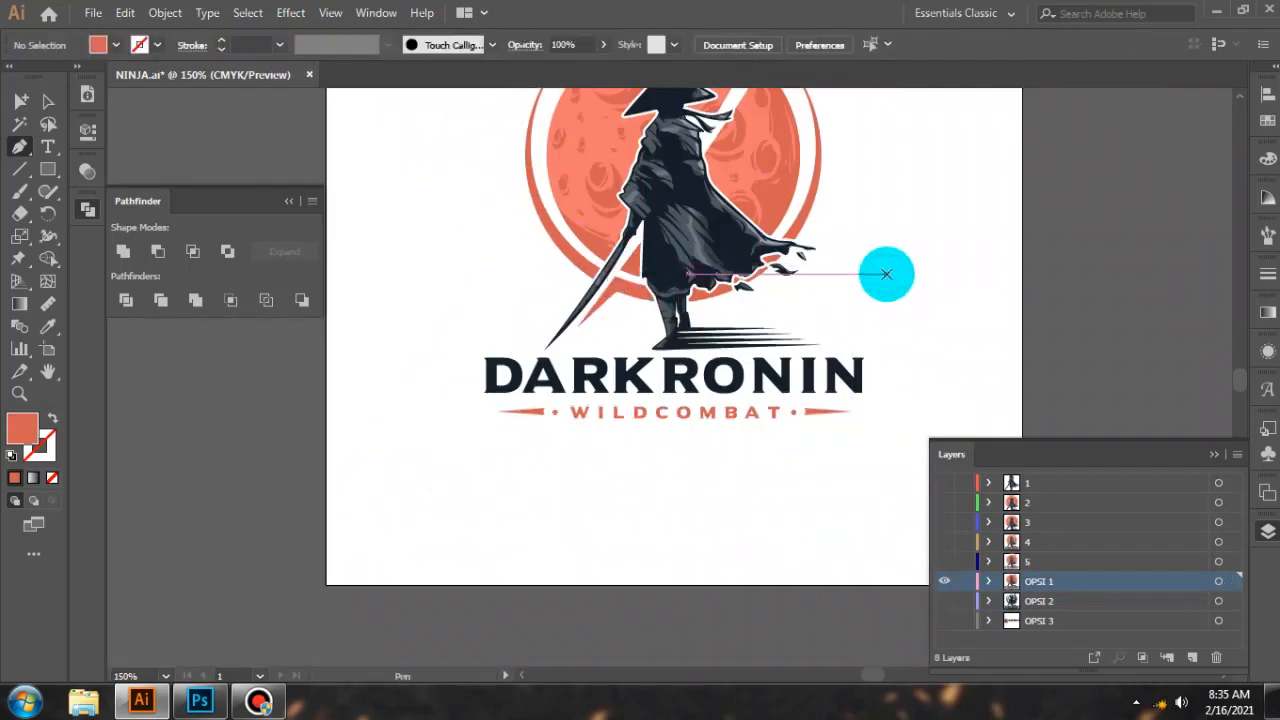
Select all the artwork in the OPSI 1 layer and copy it.
left_click(990, 583)
scroll(1143, 606, "down", 1)
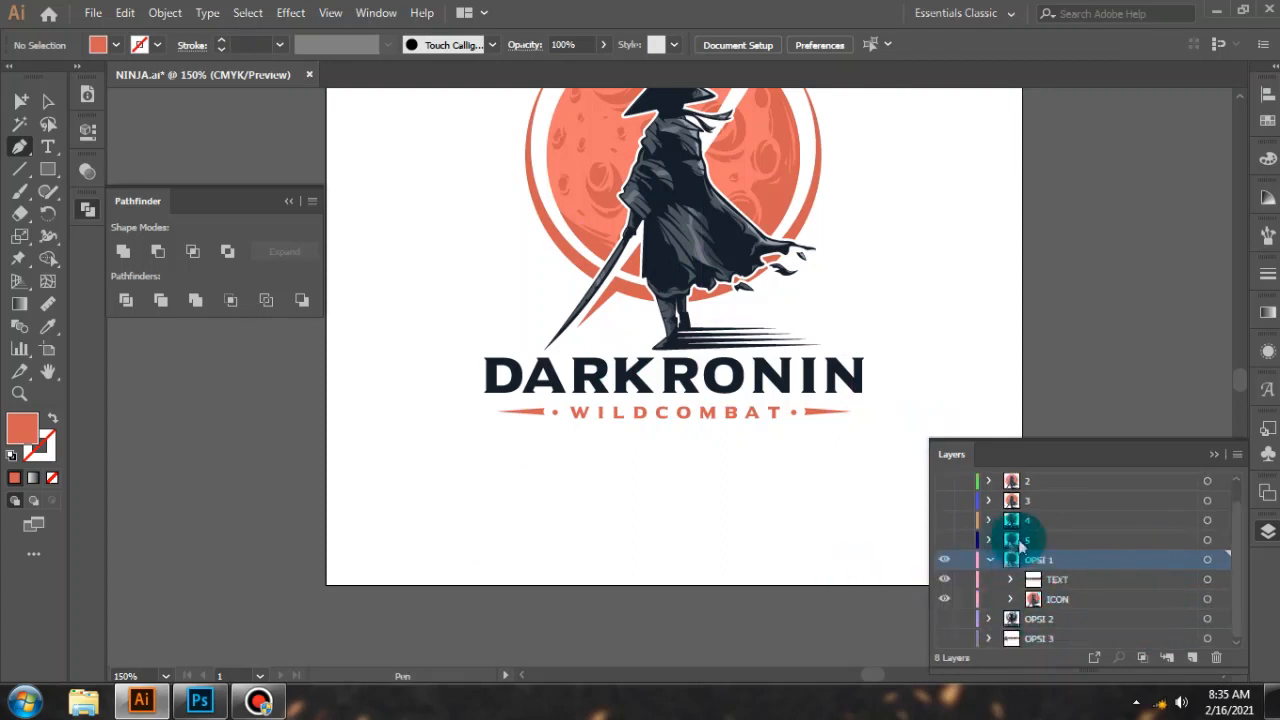
left_click(1219, 558)
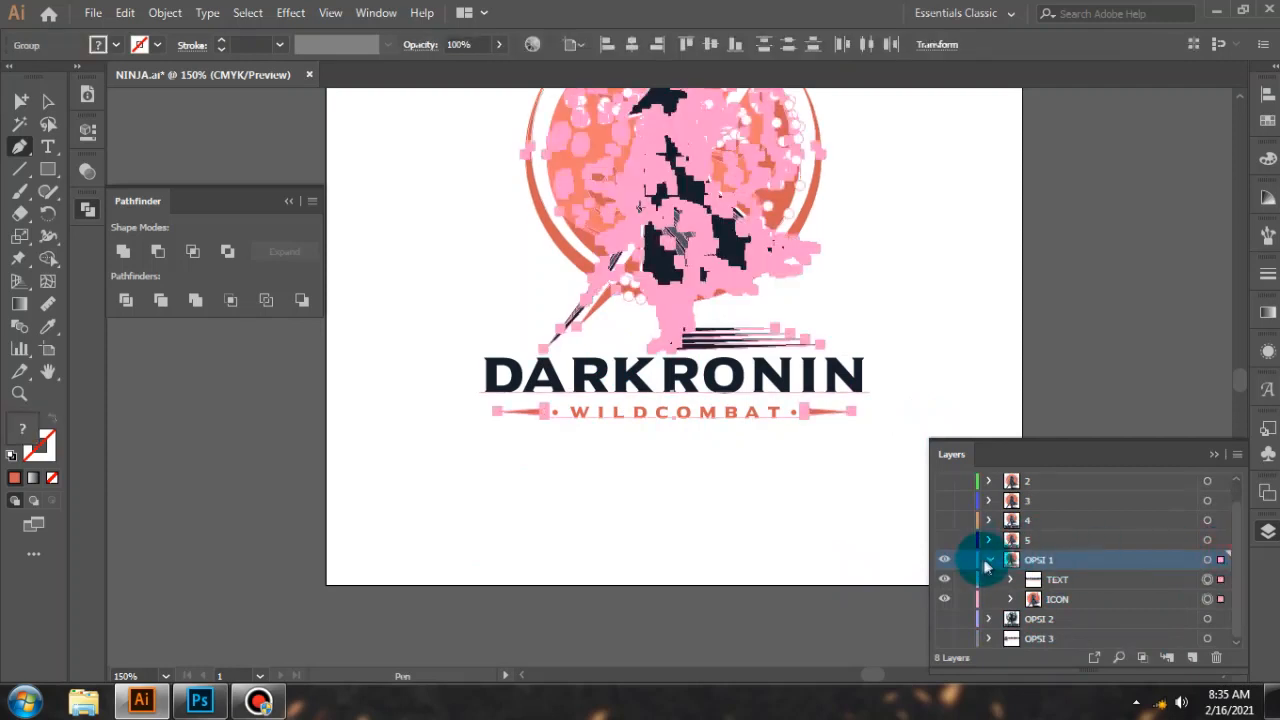
left_click(989, 559)
left_click(47, 102)
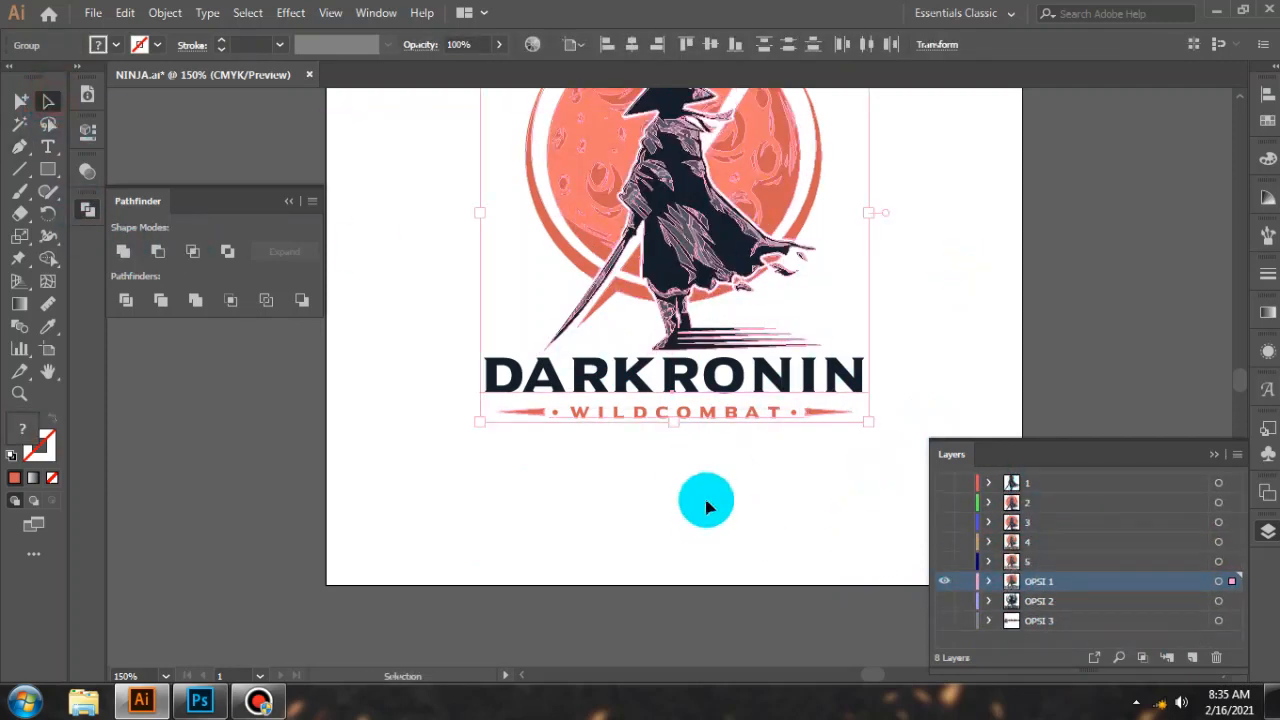
key("ctrl+c")
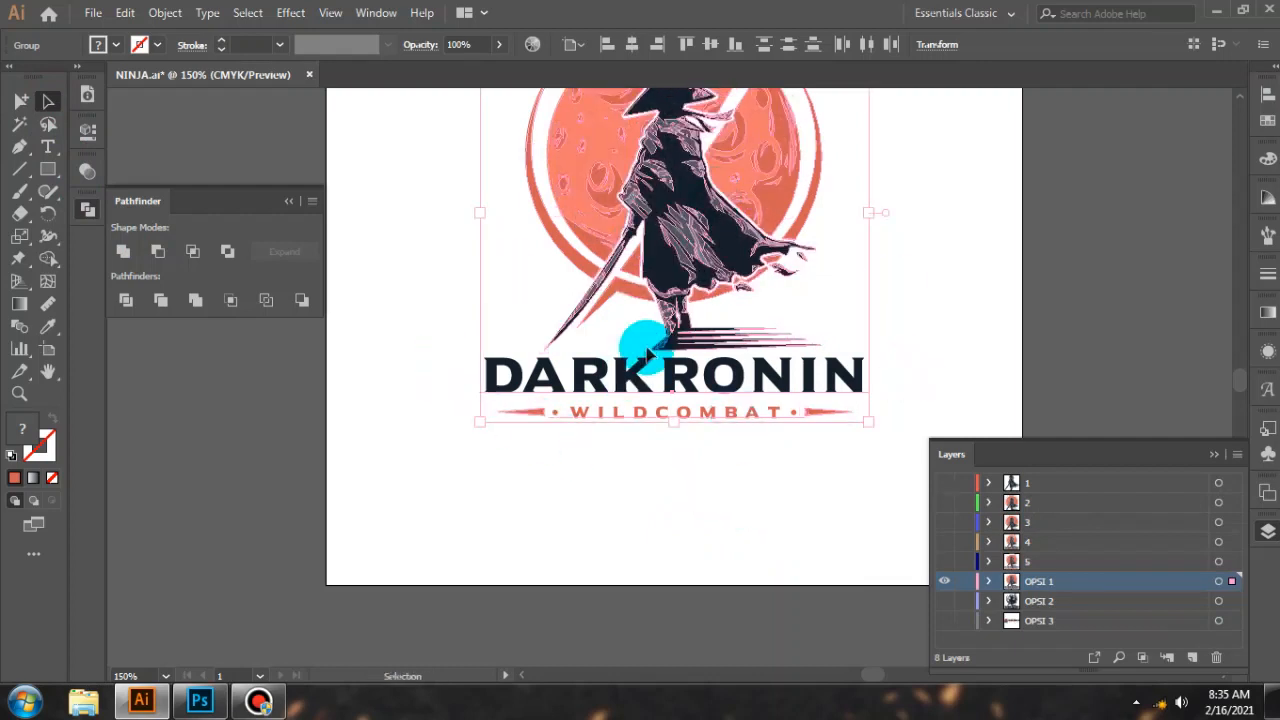
key("ctrl+c")
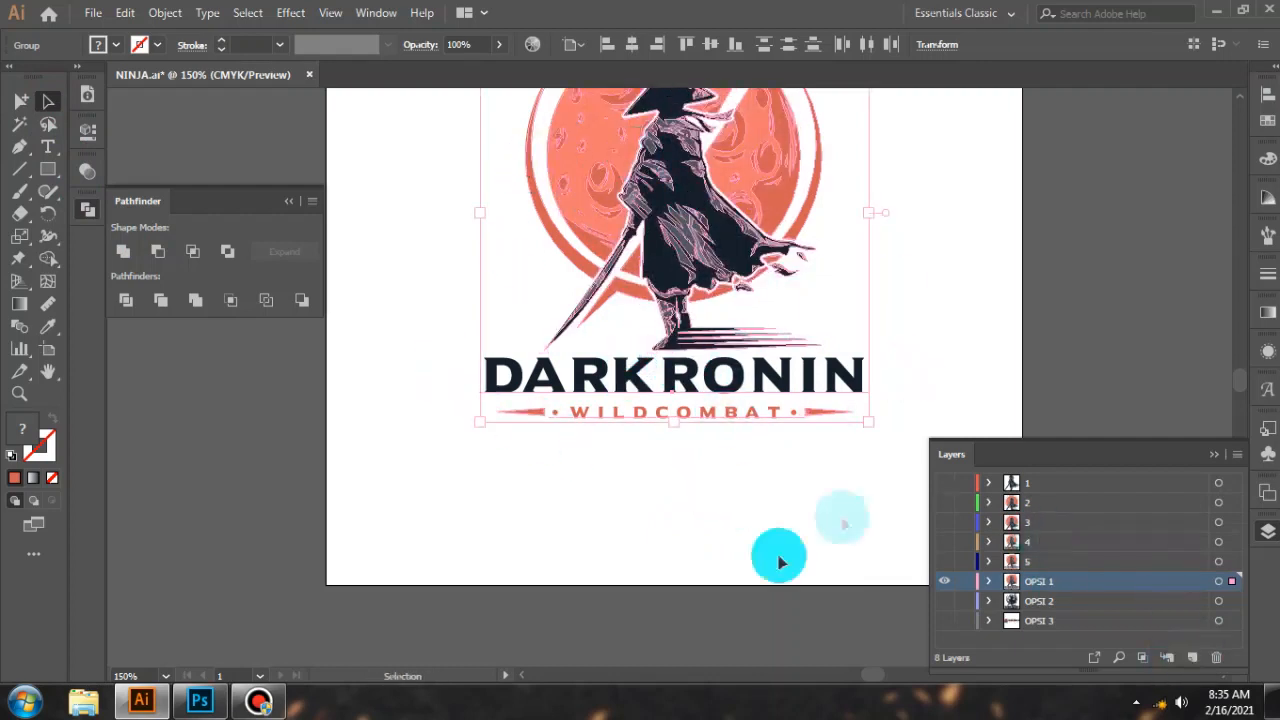
key("ctrl+c")
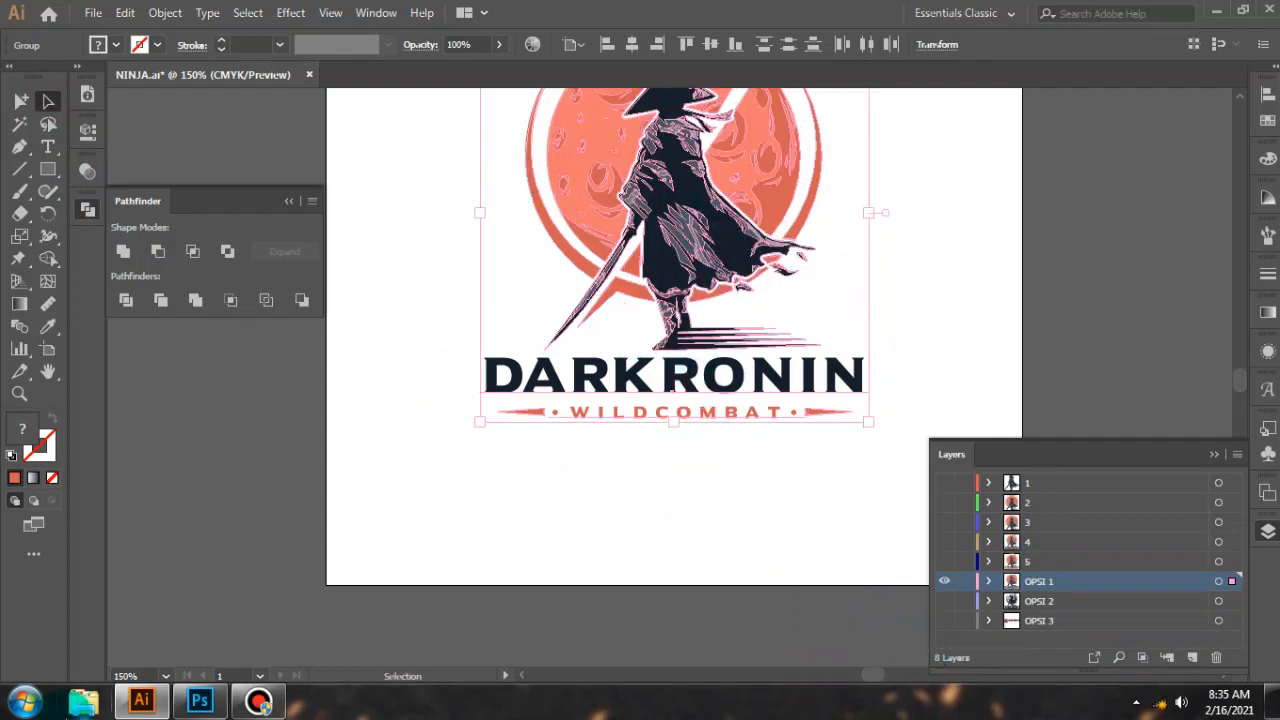
Open the Death Knight Logo AI file from the BEARDMAN folder inside PENDING in Windows Explorer.
left_click(70, 704)
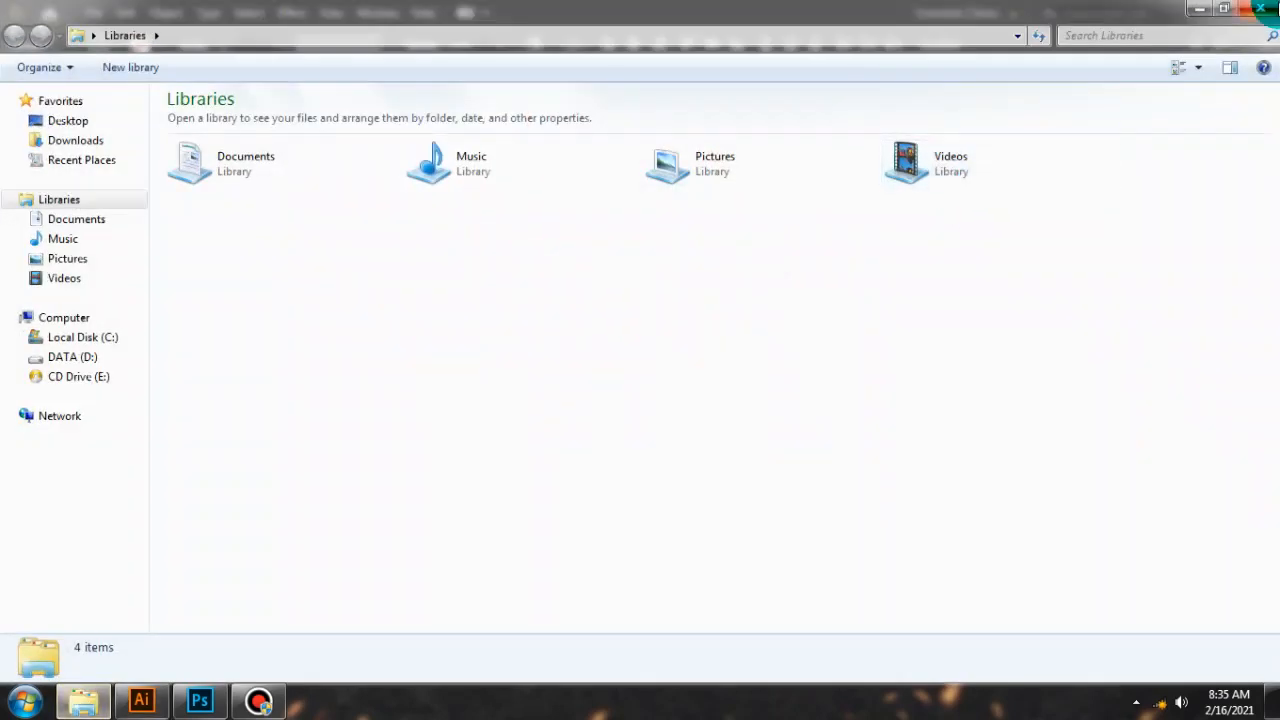
left_click(1258, 8)
right_click(83, 703)
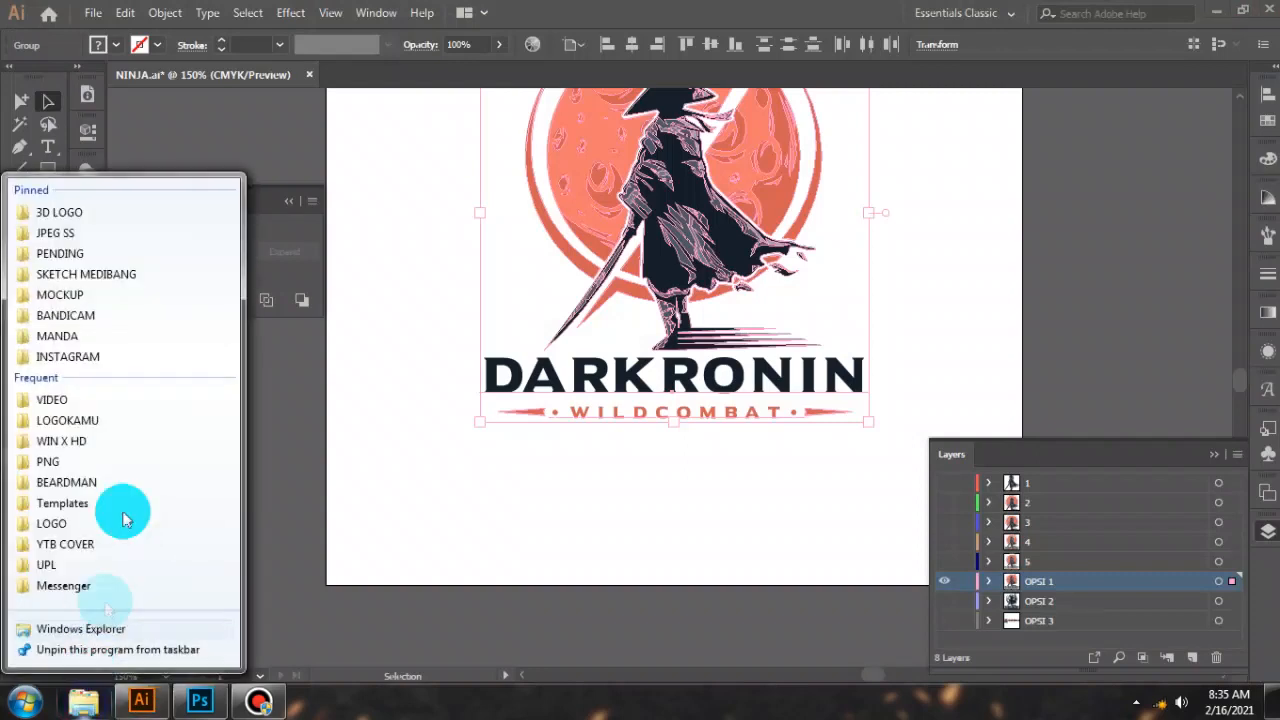
left_click(88, 253)
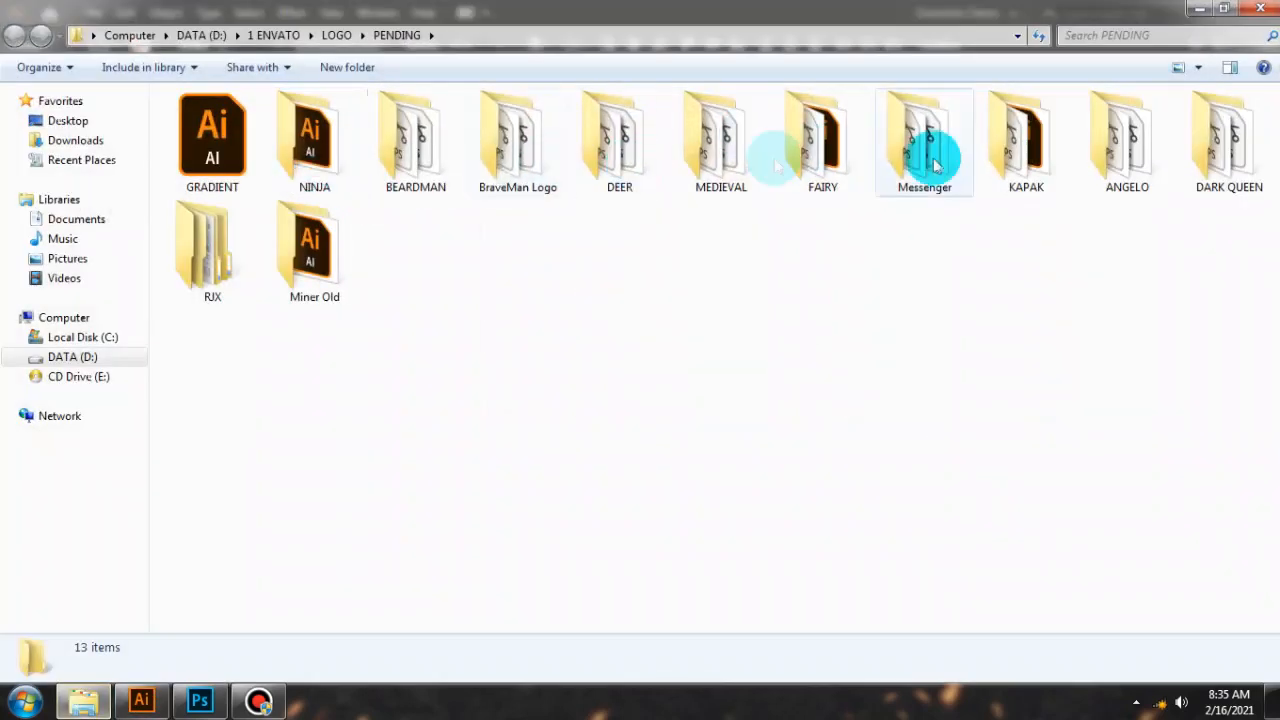
double_click(378, 138)
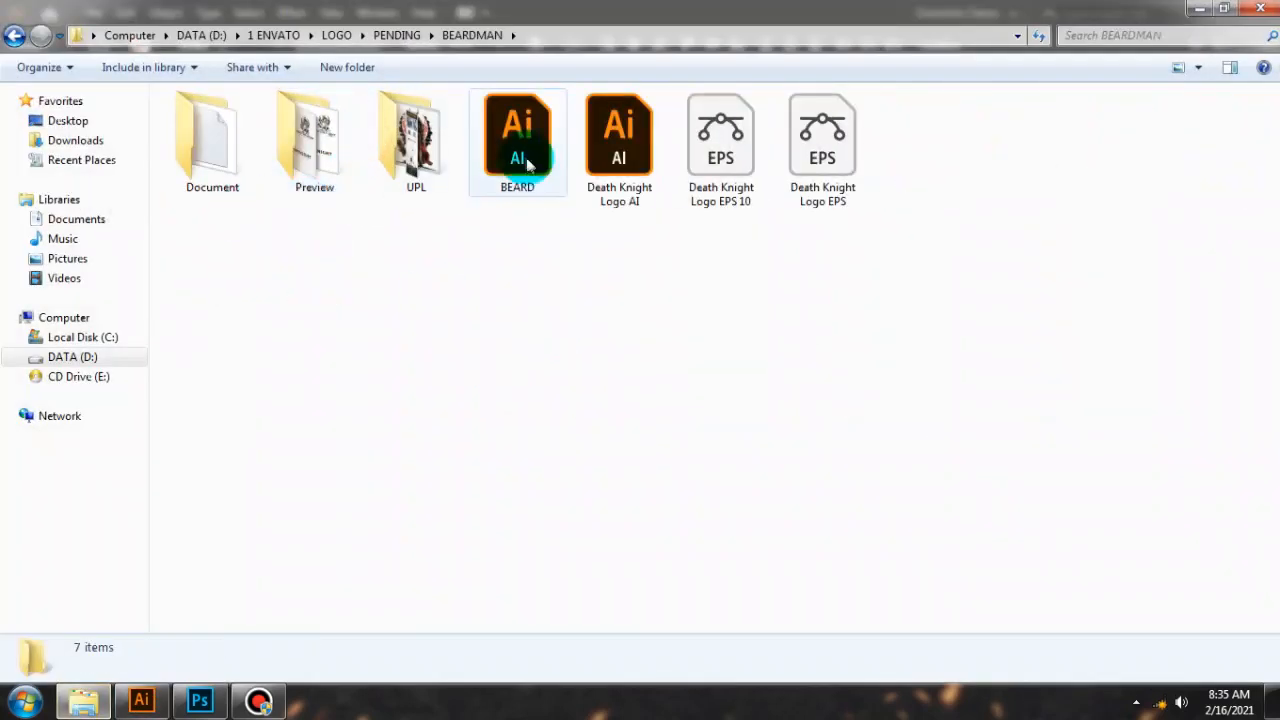
left_click(595, 160)
key("Return")
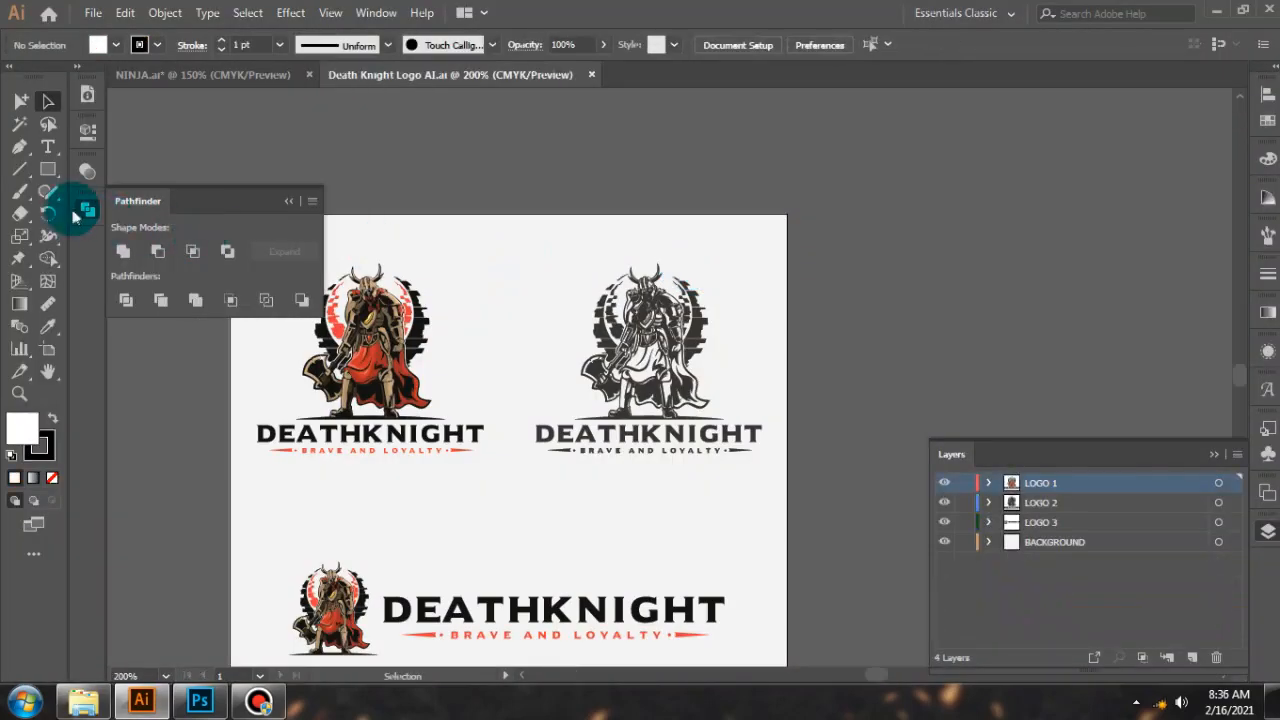
Collapse the Pathfinder panel and delete all the artwork in the LOGO 1 layer of the Death Knight document.
left_click(87, 211)
scroll(560, 287, "down", 2)
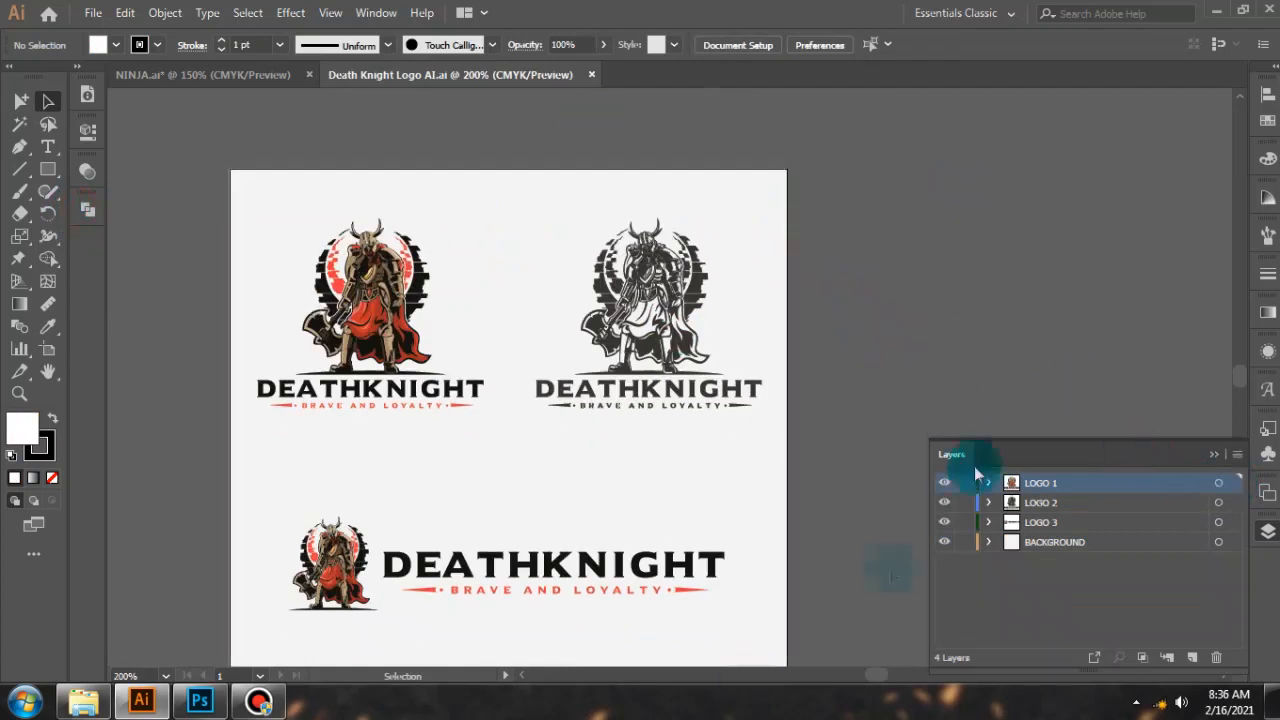
scroll(1028, 430, "down", 3)
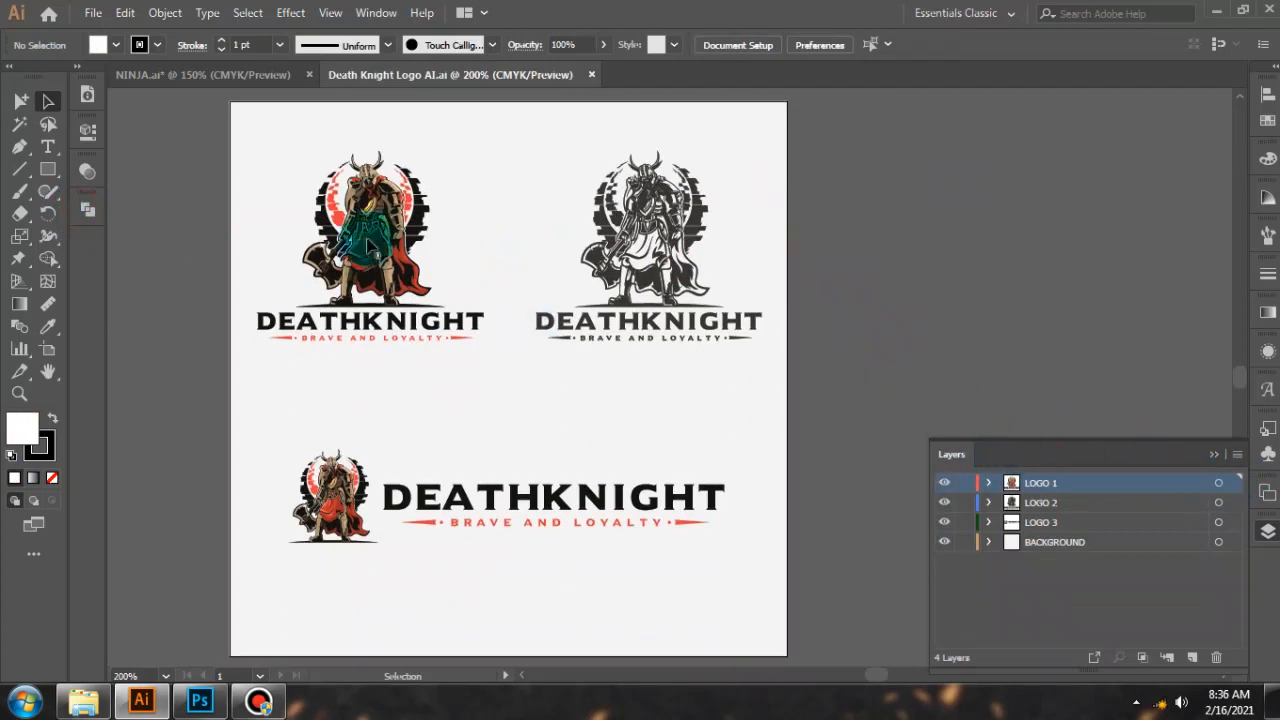
left_click(1232, 484)
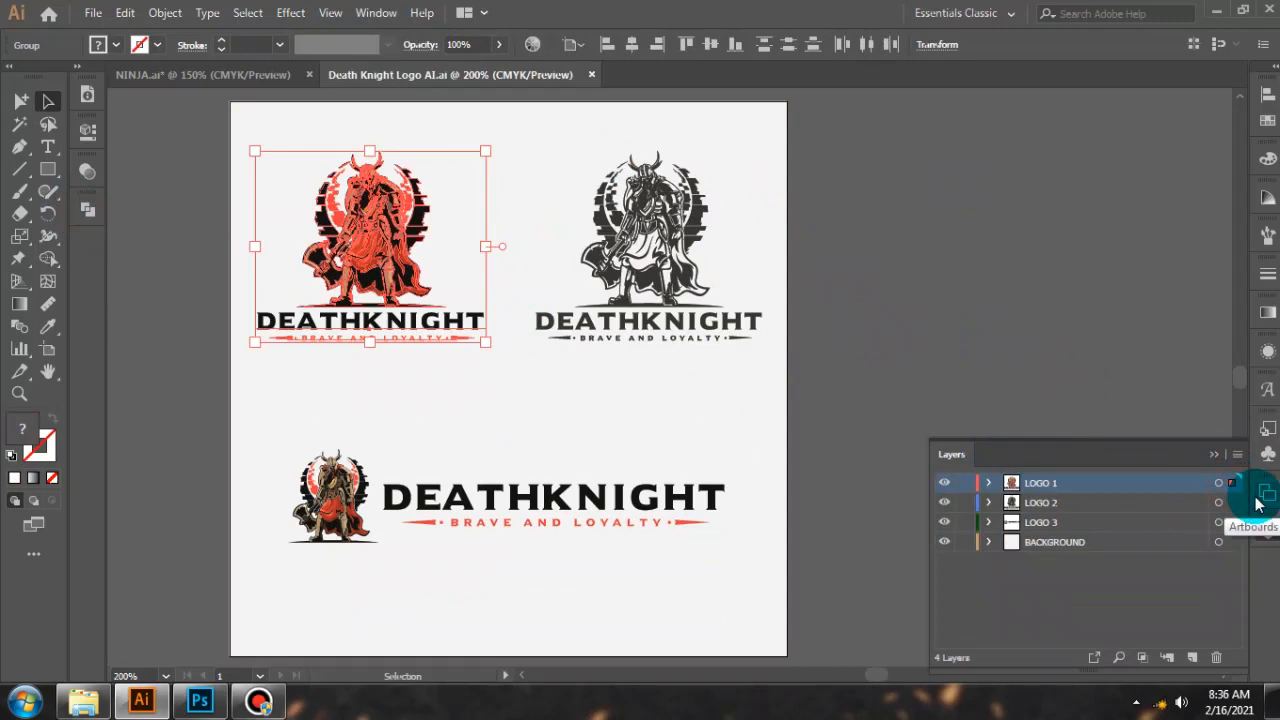
key("Delete")
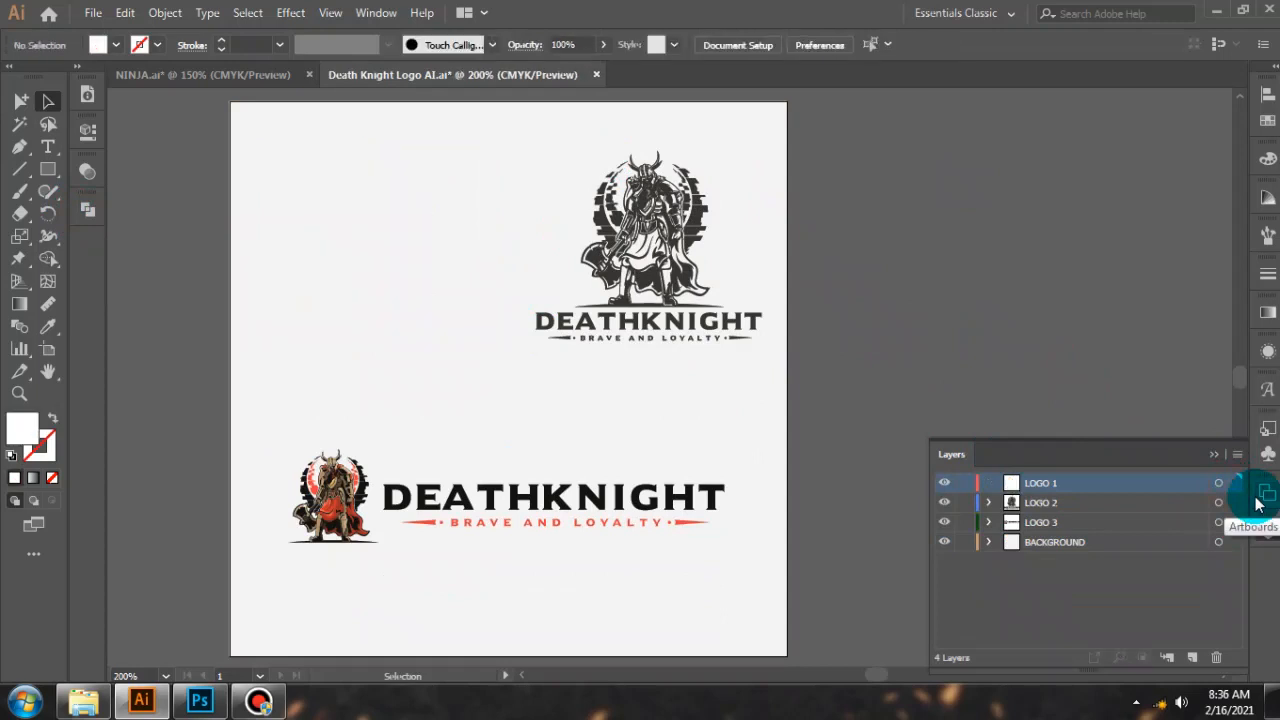
Paste the Dark Ronin logo into LOGO 1, scale it to about 107 by 116 pt and place it in the artboard's empty upper-left area.
key("ctrl+v")
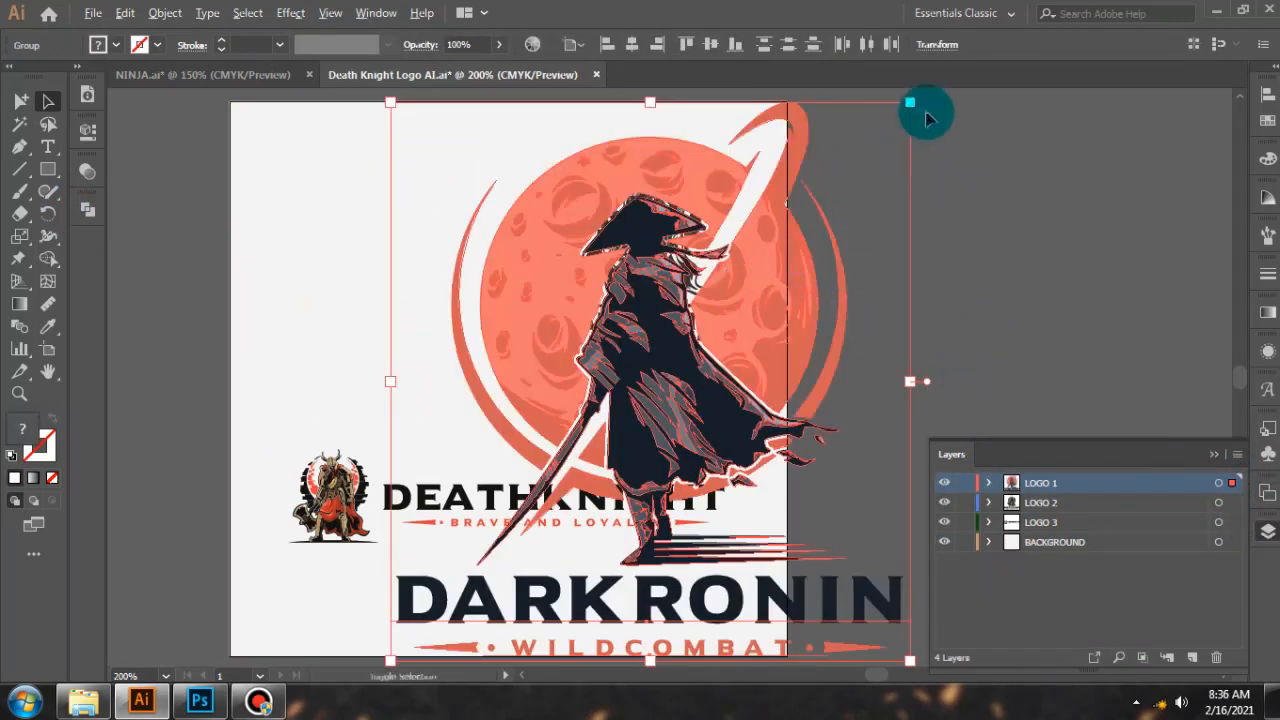
left_click_drag(909, 101, 743, 281)
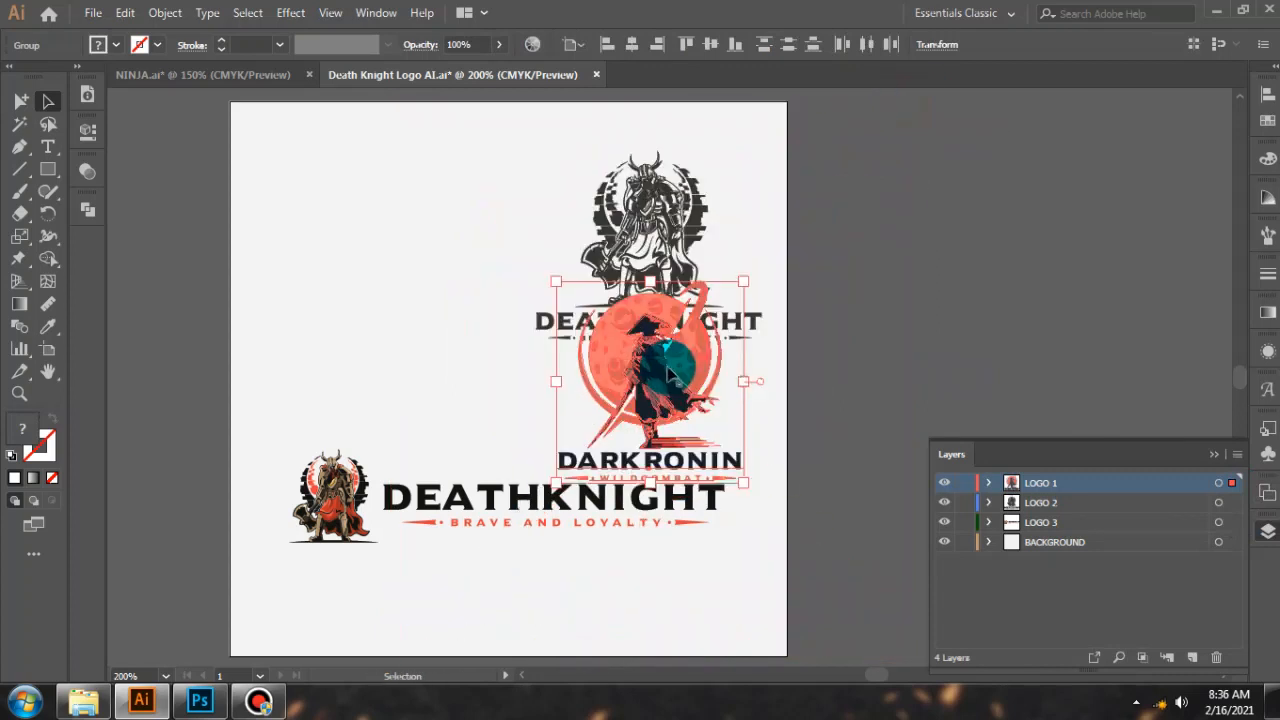
left_click_drag(659, 344, 500, 249)
left_click_drag(471, 141, 476, 133)
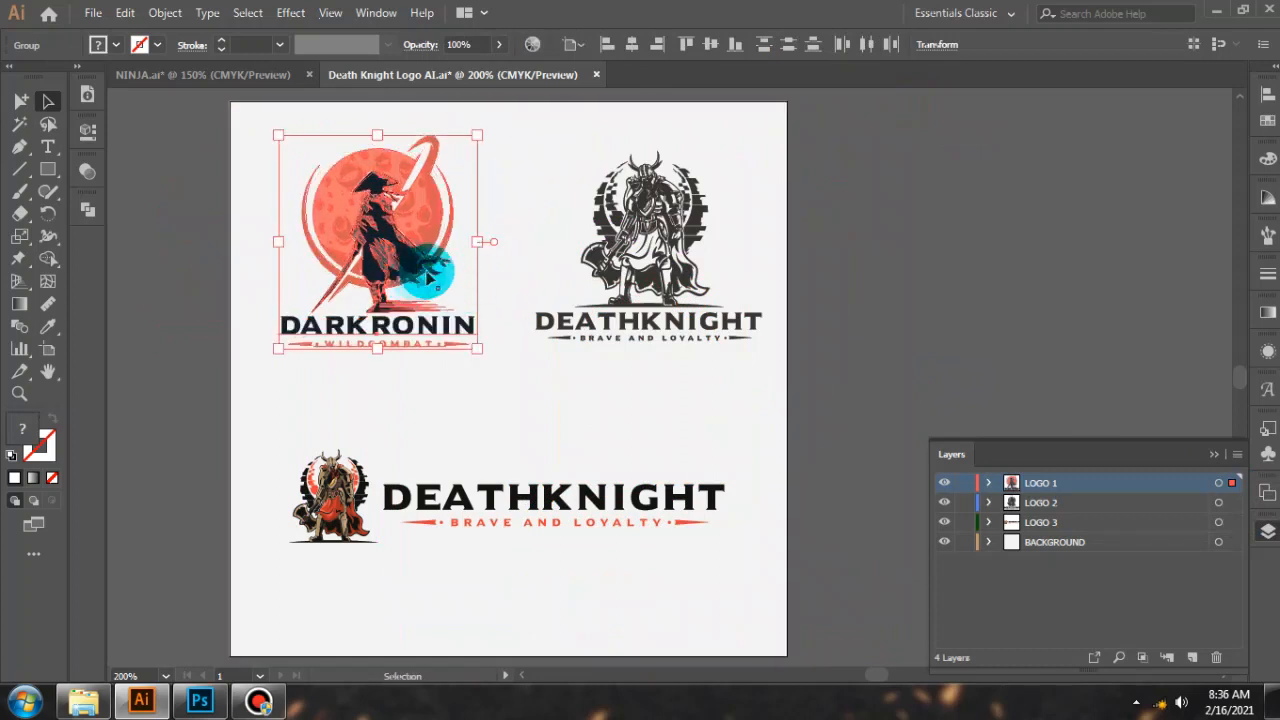
Check the pasted logo's dimensions, then shift it slightly toward the artboard's upper-left corner.
left_click(87, 124)
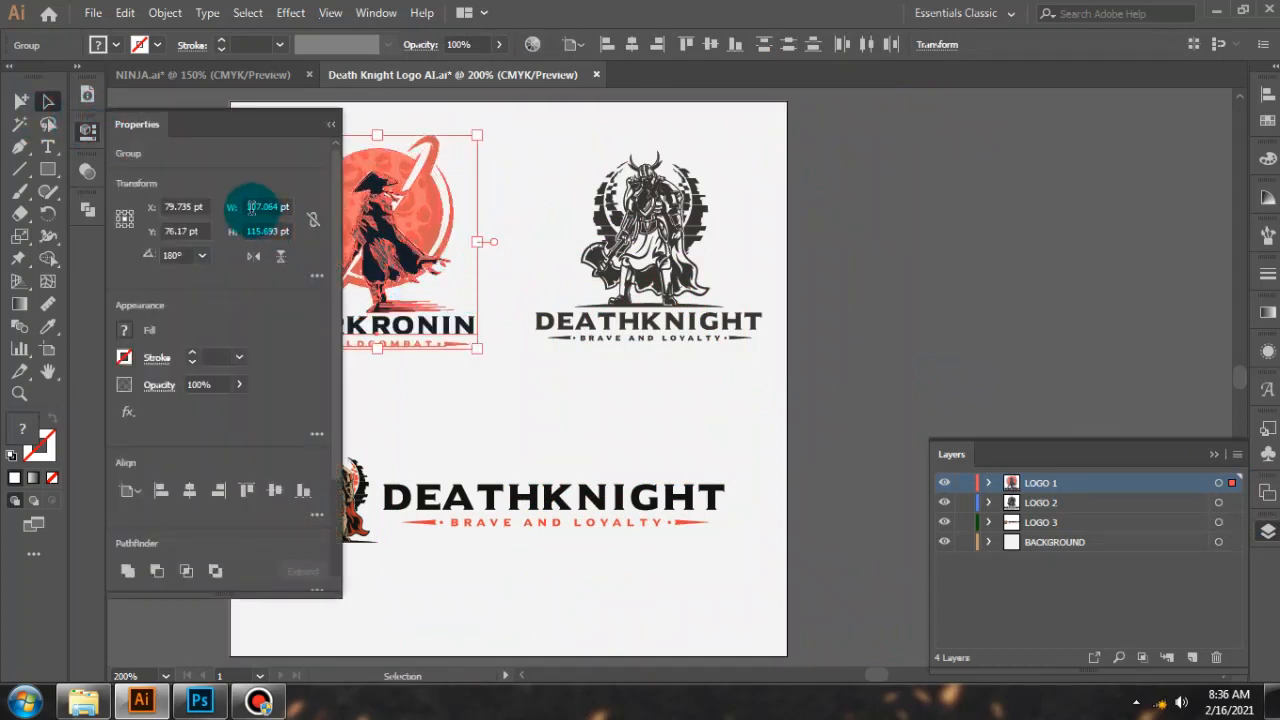
left_click(87, 124)
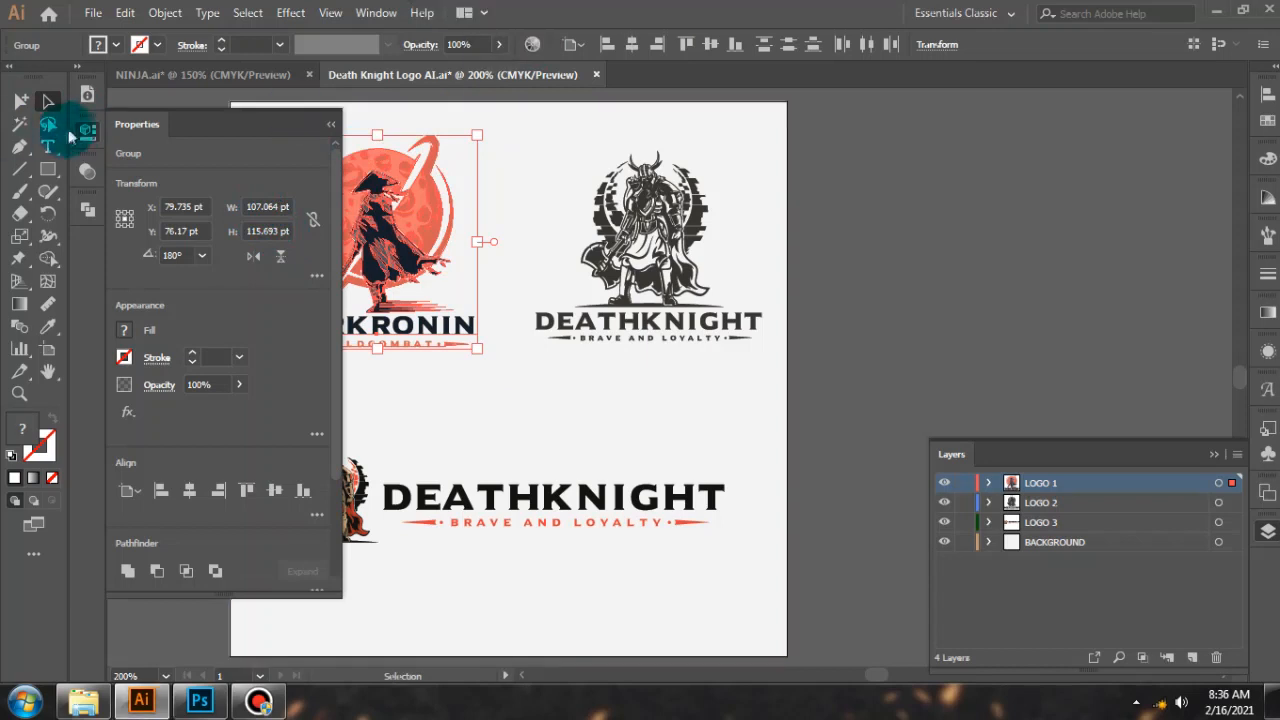
left_click(677, 331)
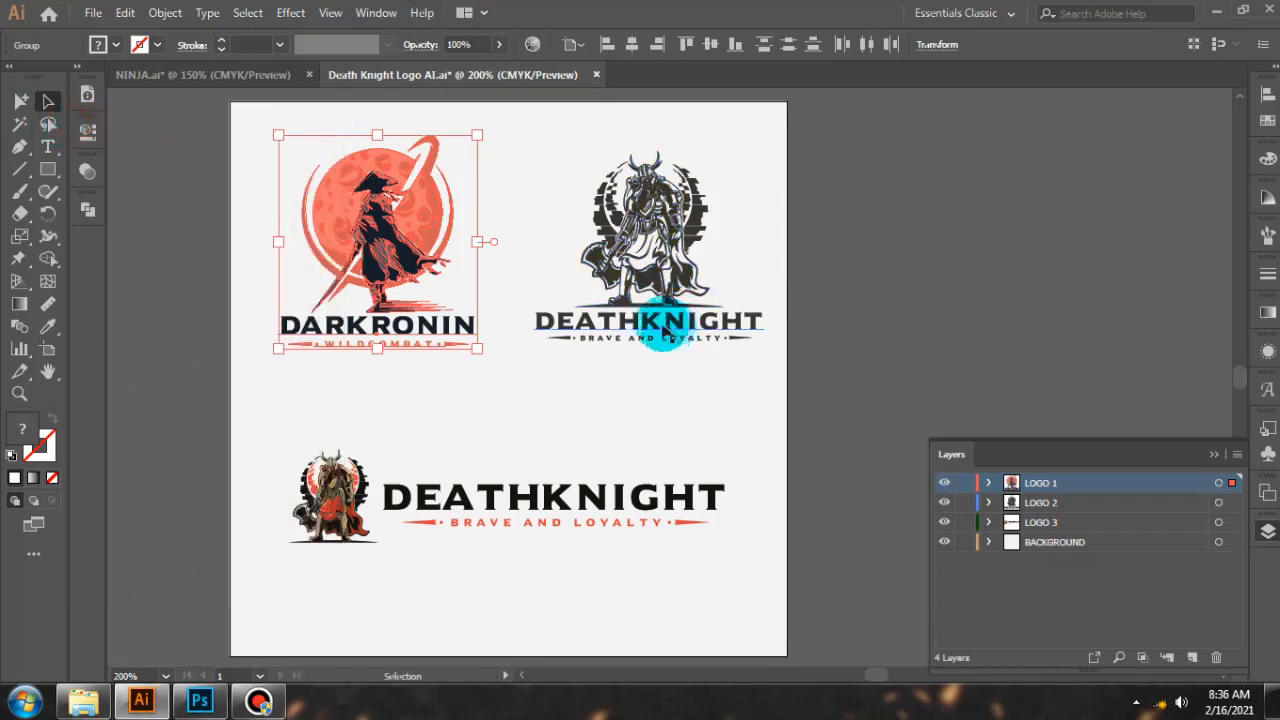
left_click(426, 258)
left_click_drag(424, 252, 423, 264)
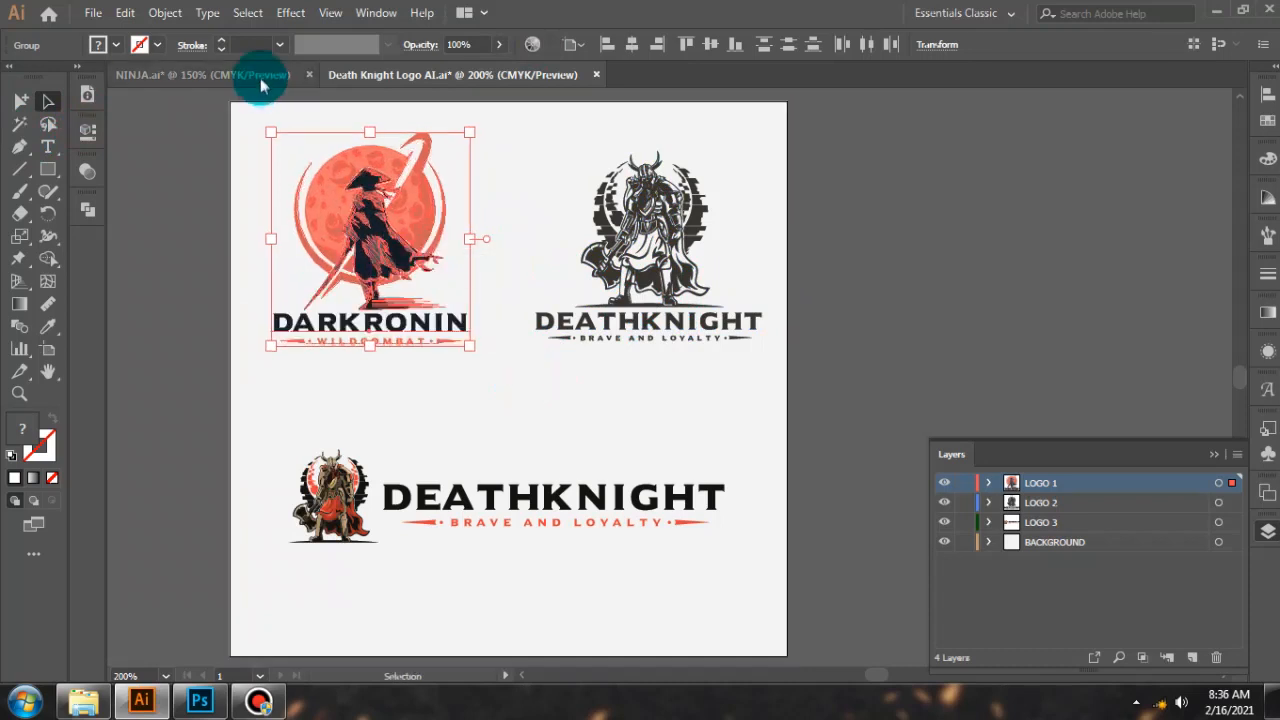
In the NINJA document, hide the OPSI 1 layer, show OPSI 2 and copy all of its artwork.
left_click(251, 77)
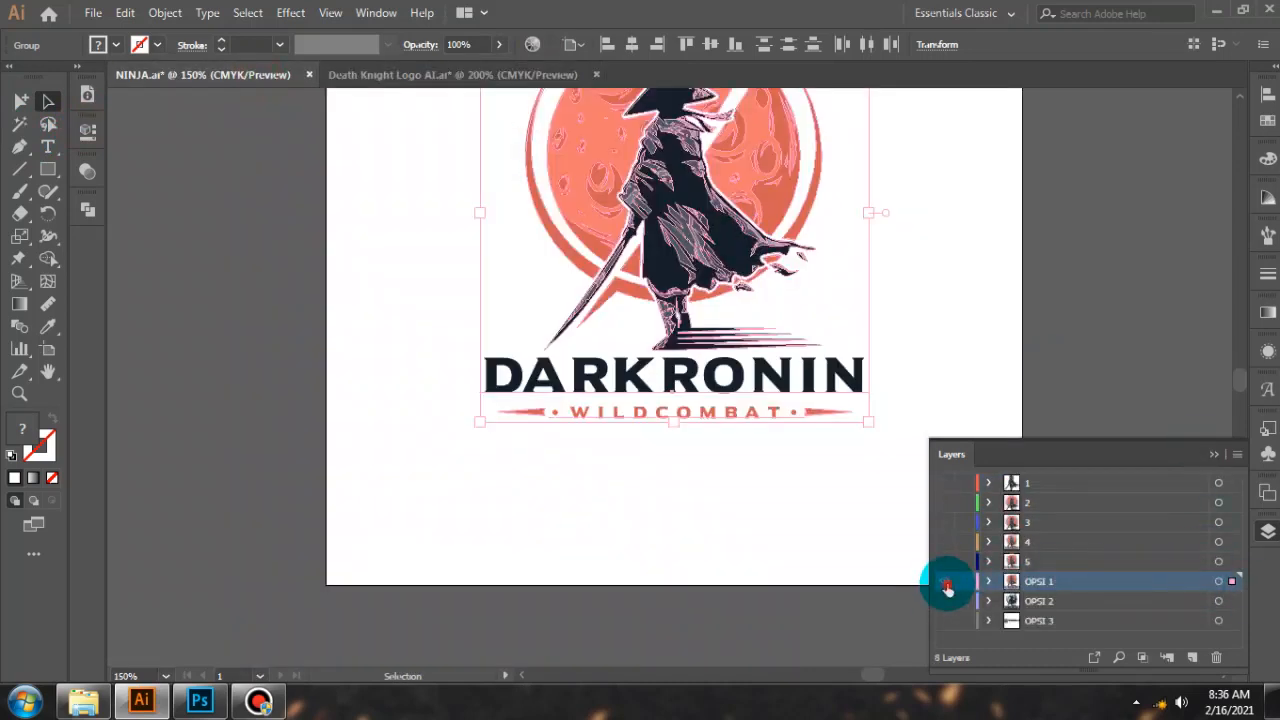
left_click(947, 588)
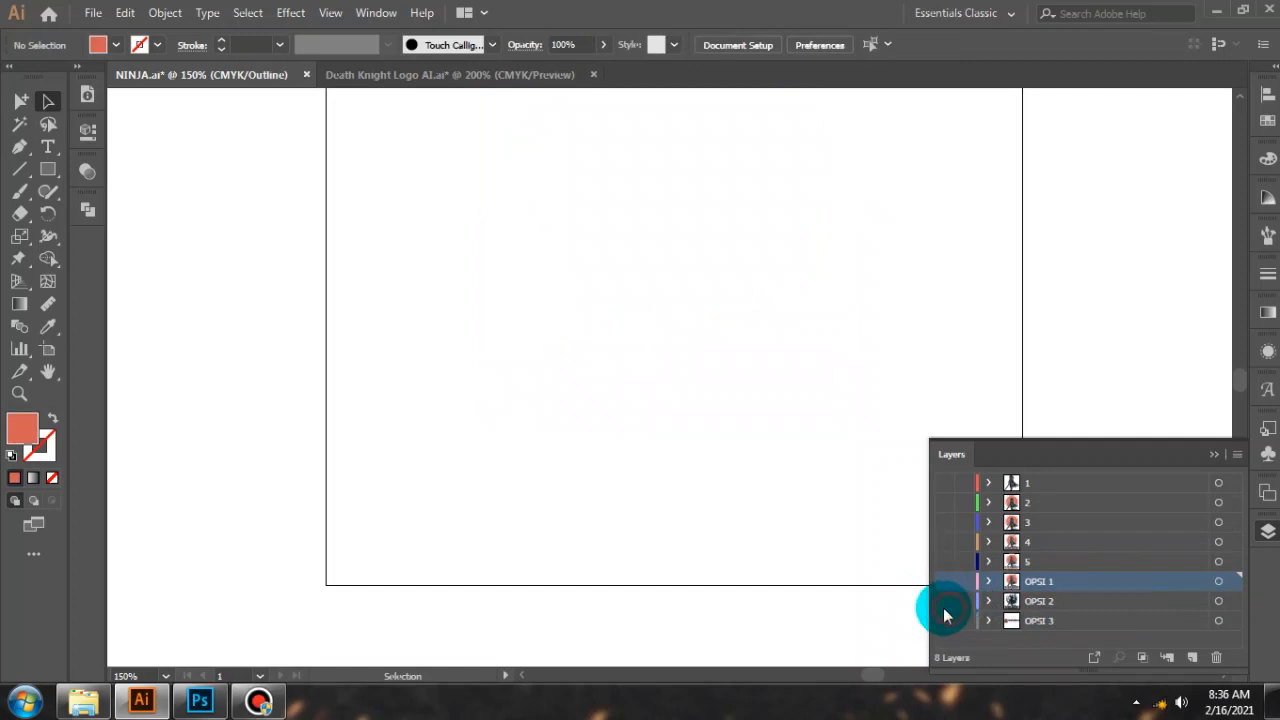
left_click(950, 603)
left_click(1220, 603)
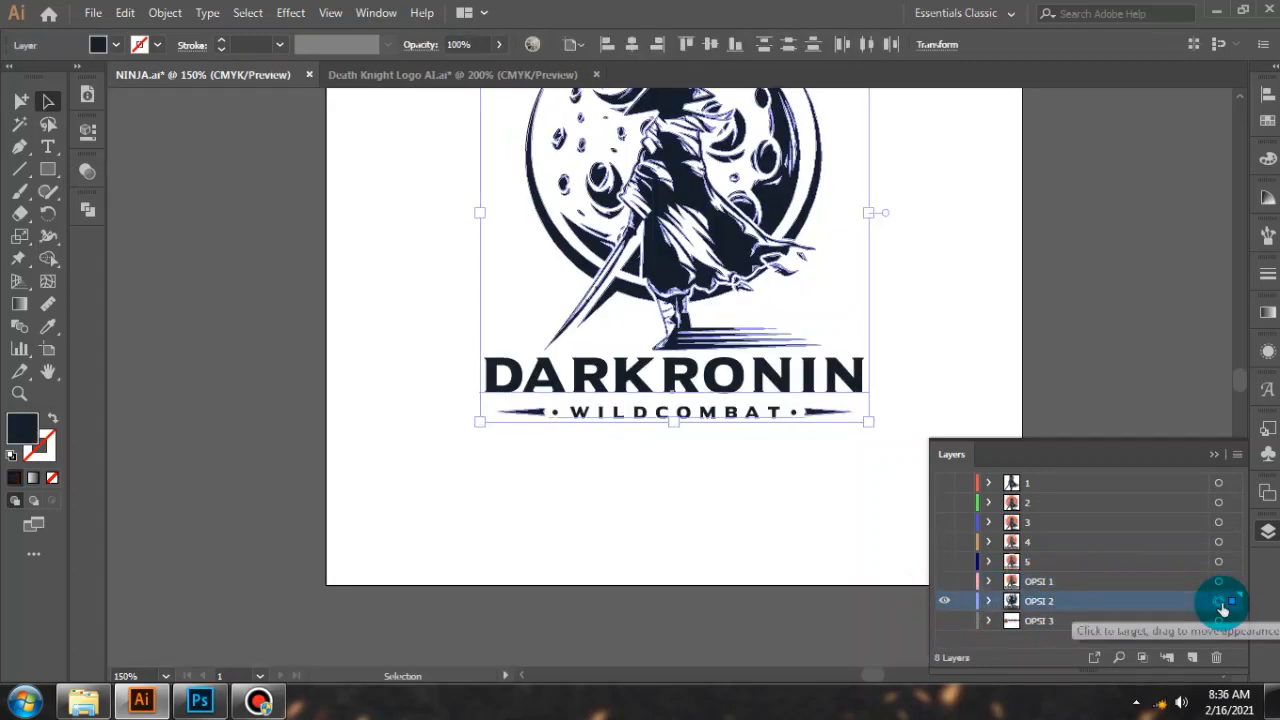
In the Death Knight document, delete the artwork in the LOGO 2 layer and paste the monochrome Dark Ronin logo there.
left_click(380, 77)
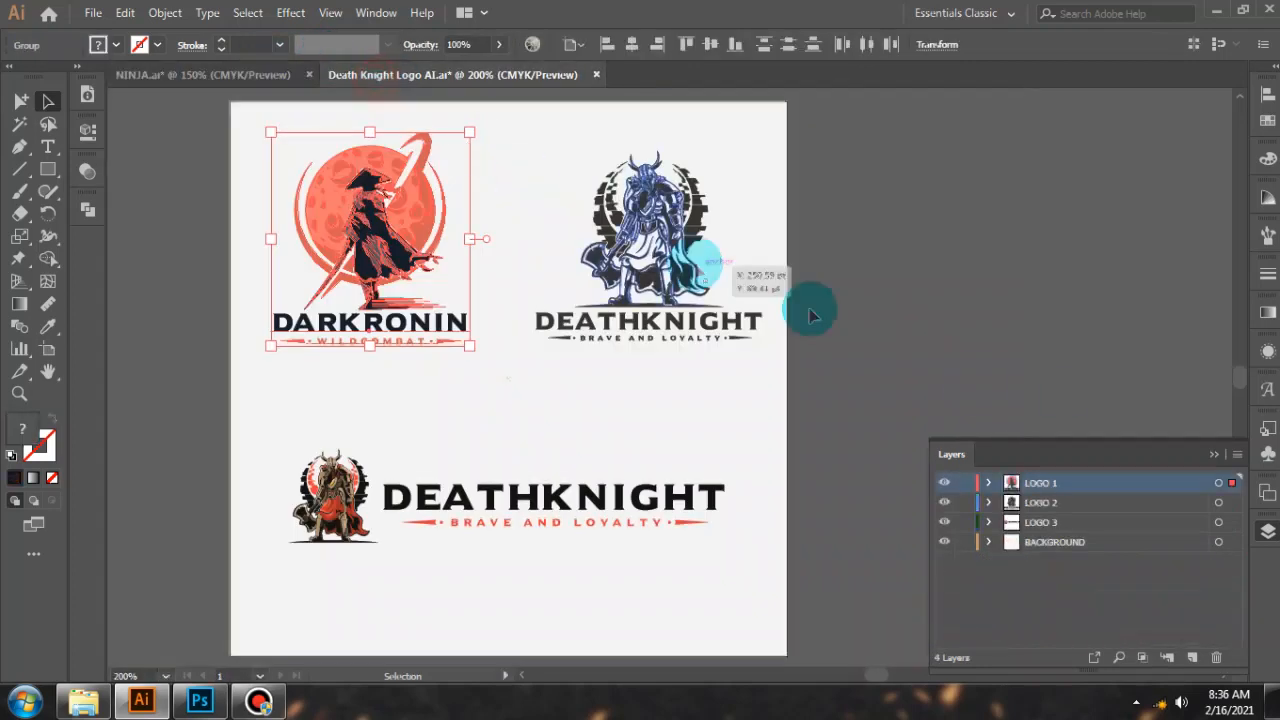
left_click(1232, 502)
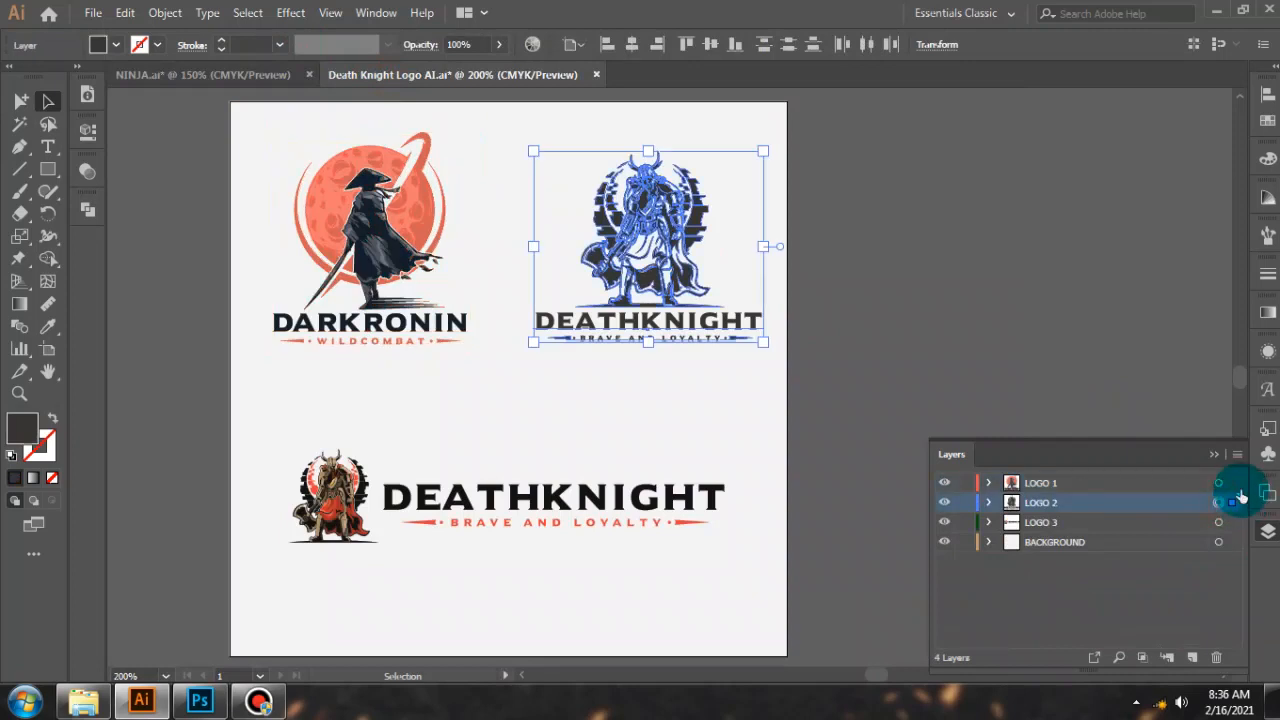
key("Delete")
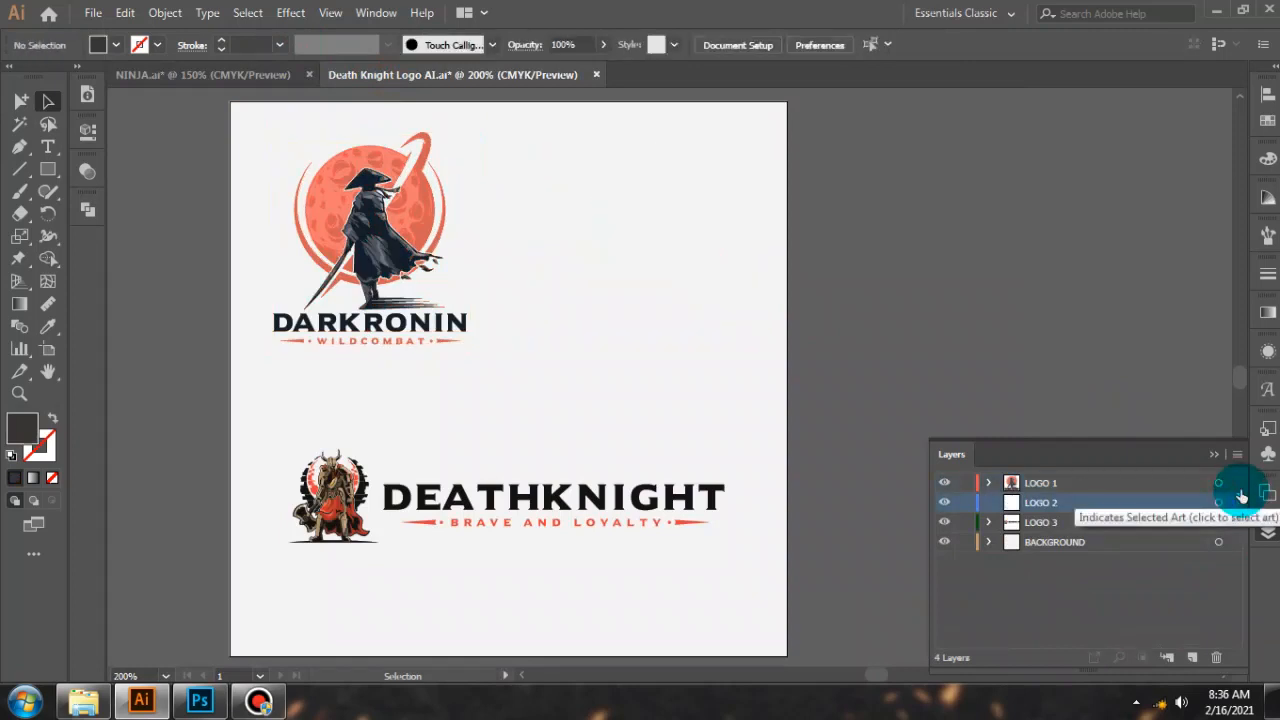
key("ctrl+v")
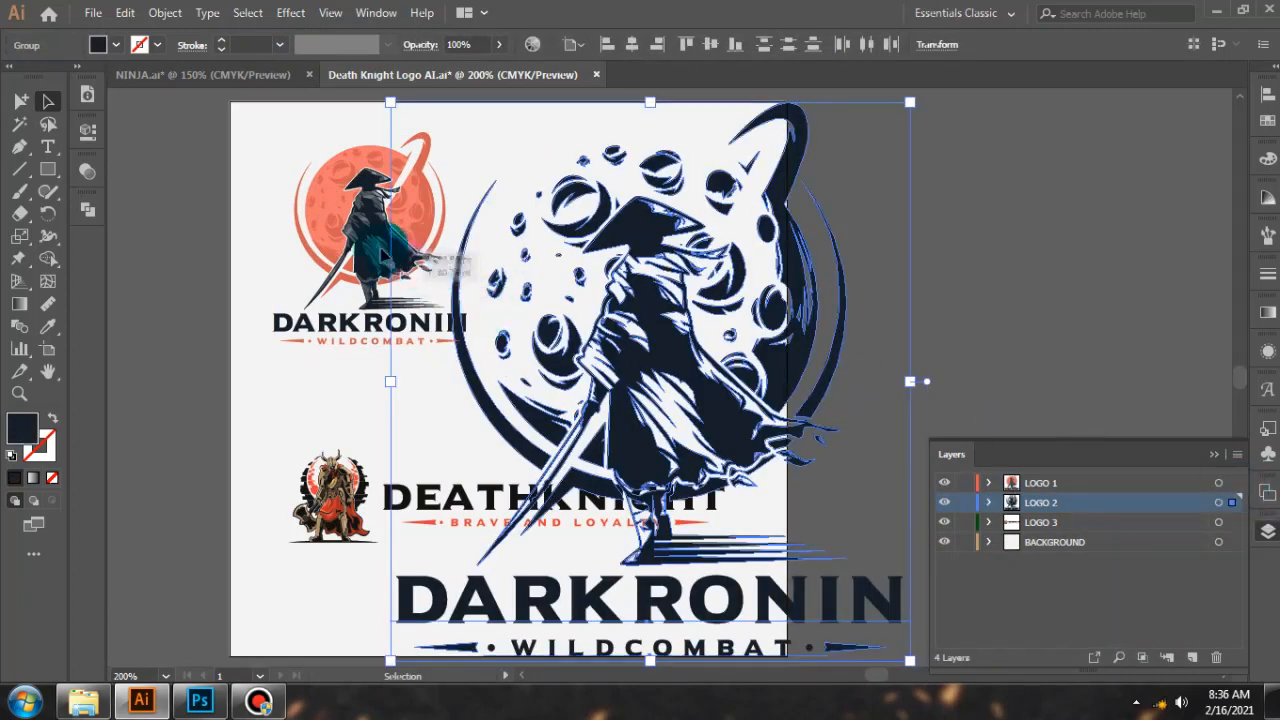
Select the whole LOGO 1 artwork and copy its width value.
left_click(272, 237)
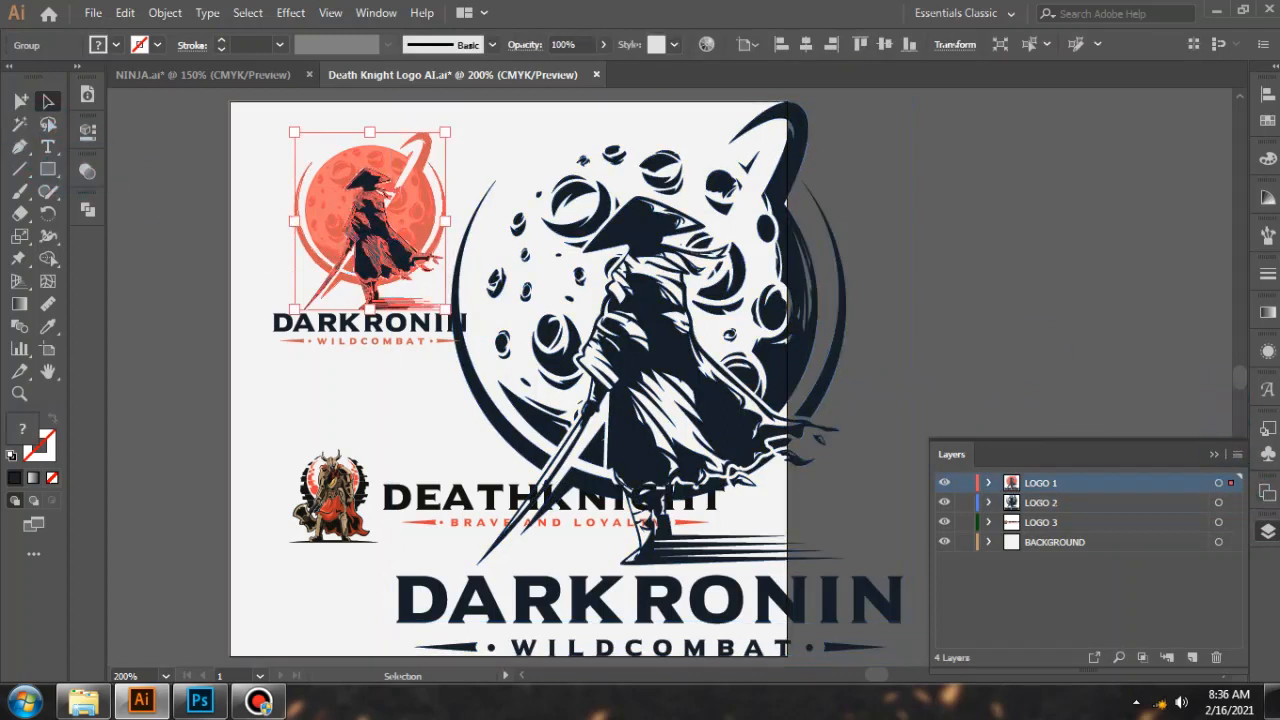
left_click(1232, 486)
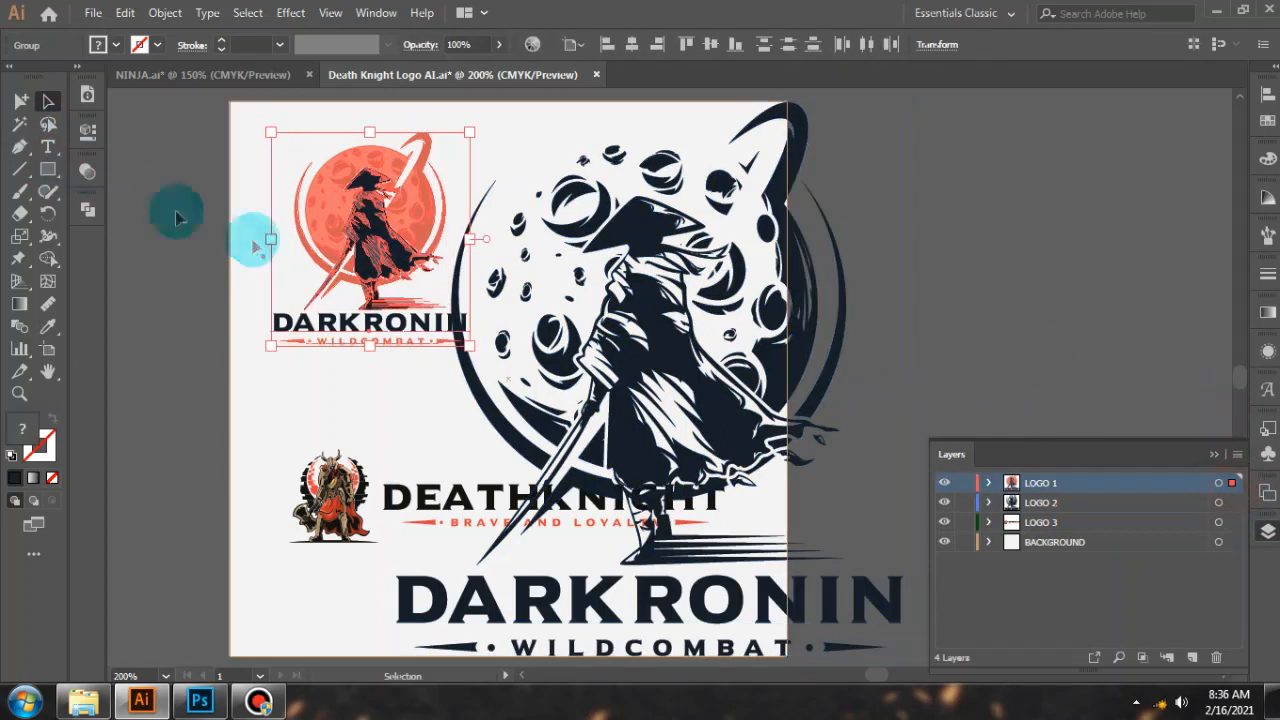
left_click(81, 143)
left_click(303, 208)
double_click(285, 207)
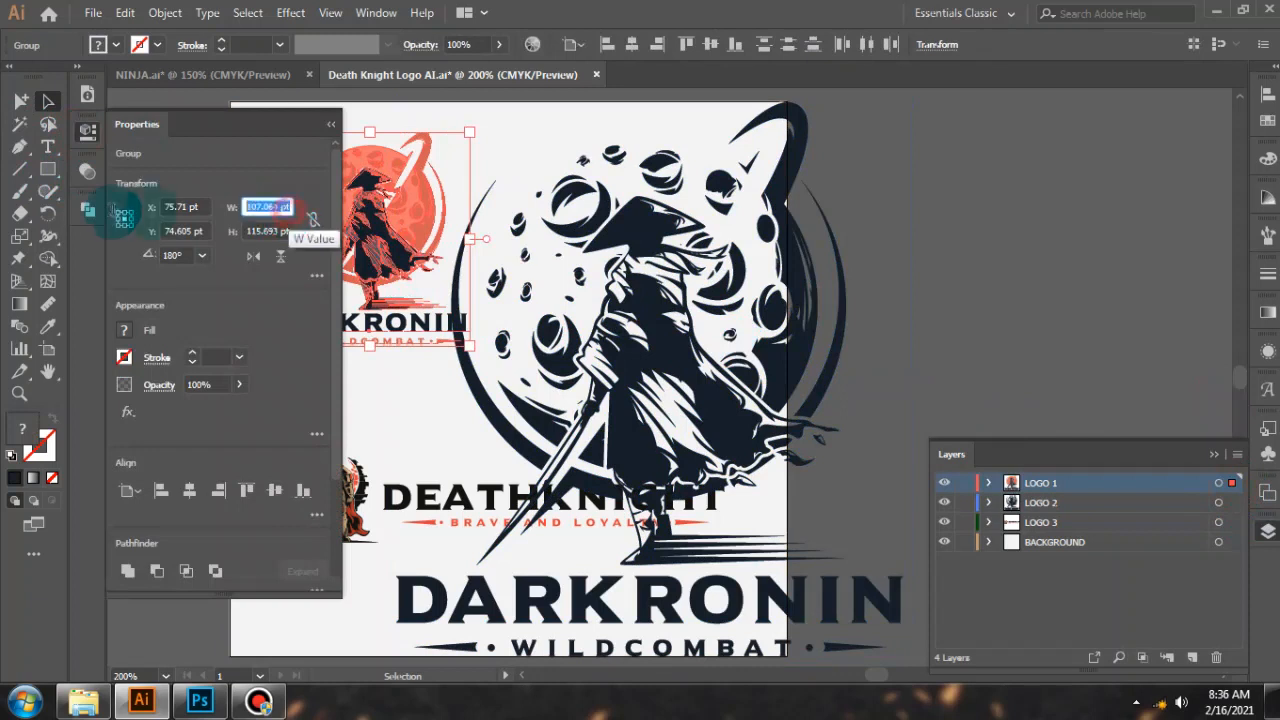
left_click(117, 130)
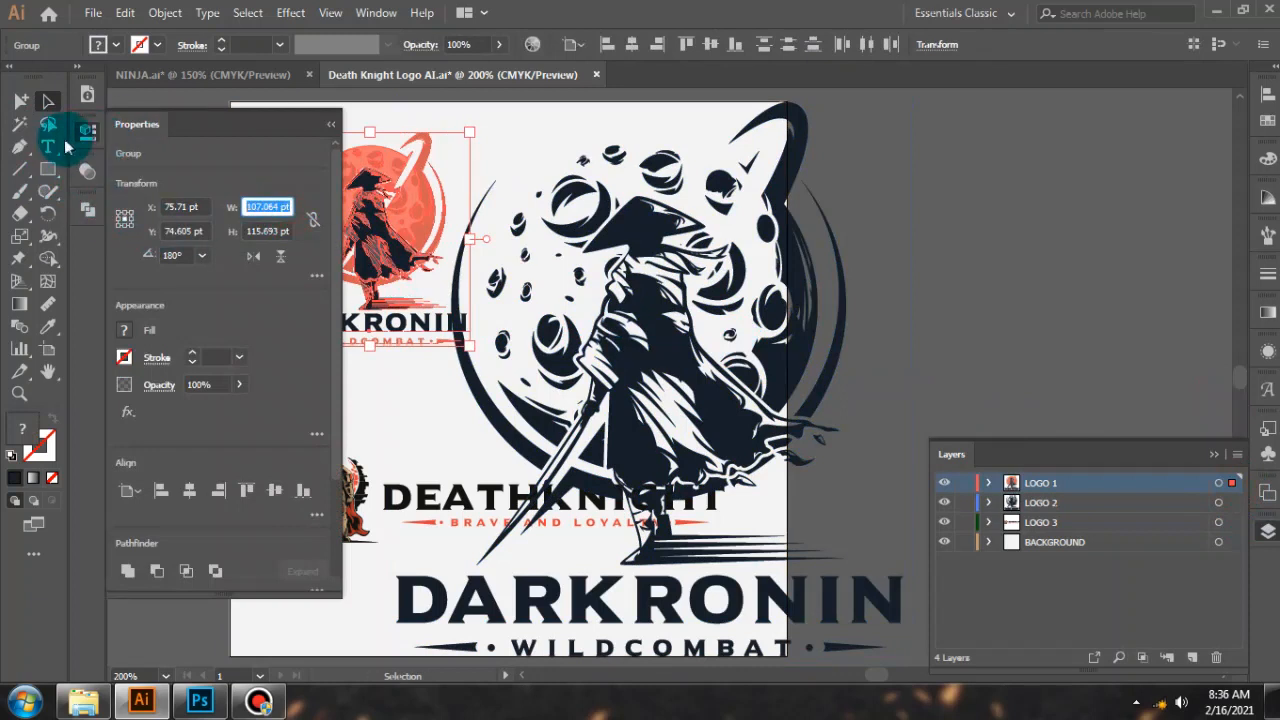
left_click(84, 143)
Scale the pasted LOGO 2 artwork proportionally to a width of 107.064 pt.
left_click(1230, 502)
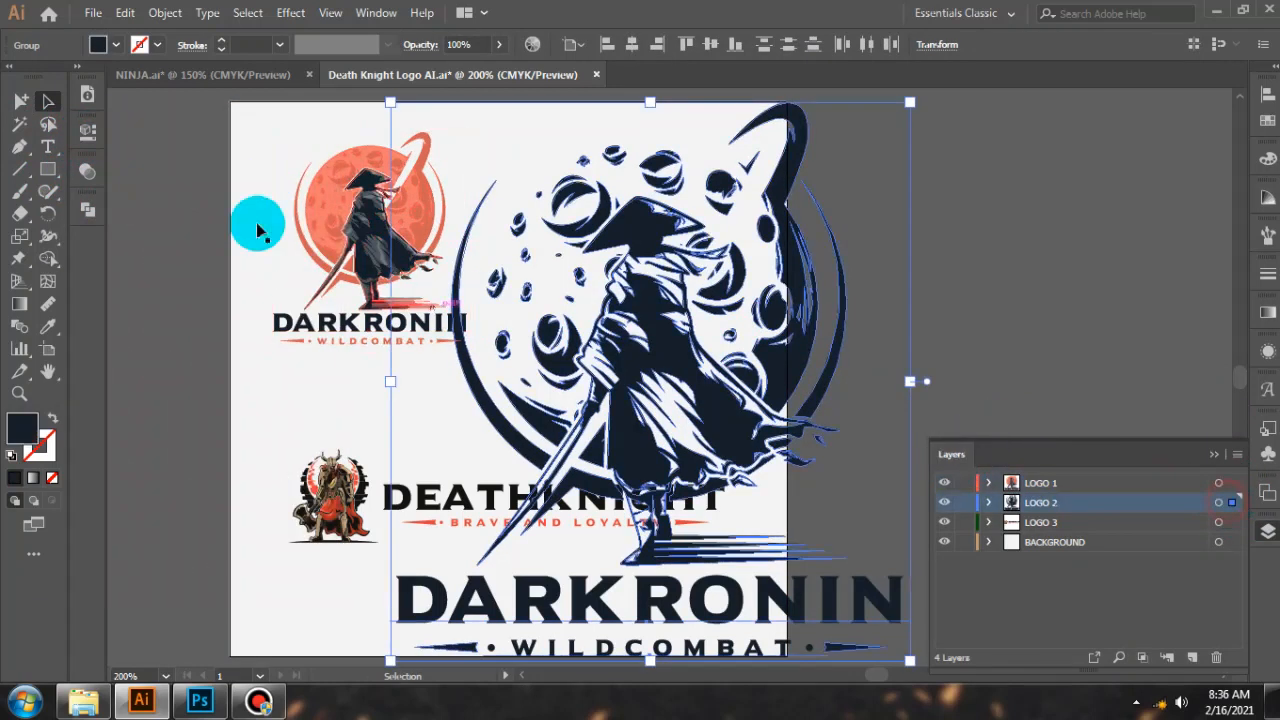
left_click(92, 131)
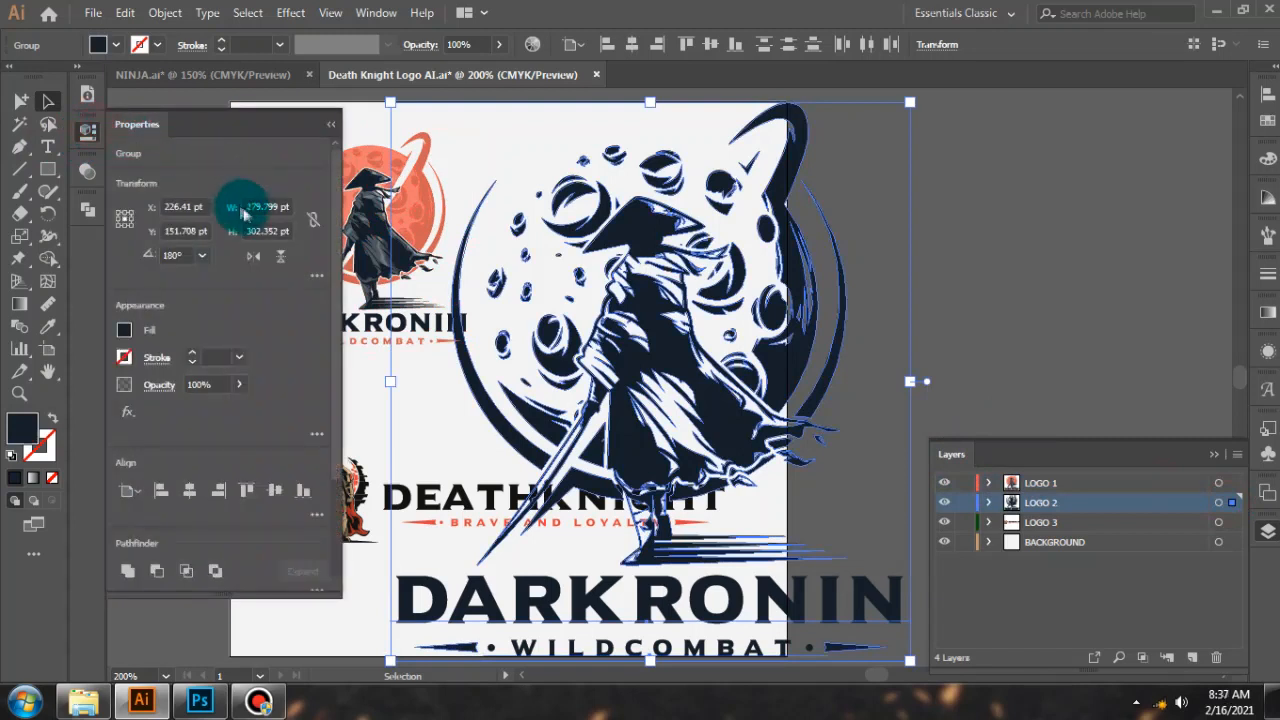
left_click(285, 208)
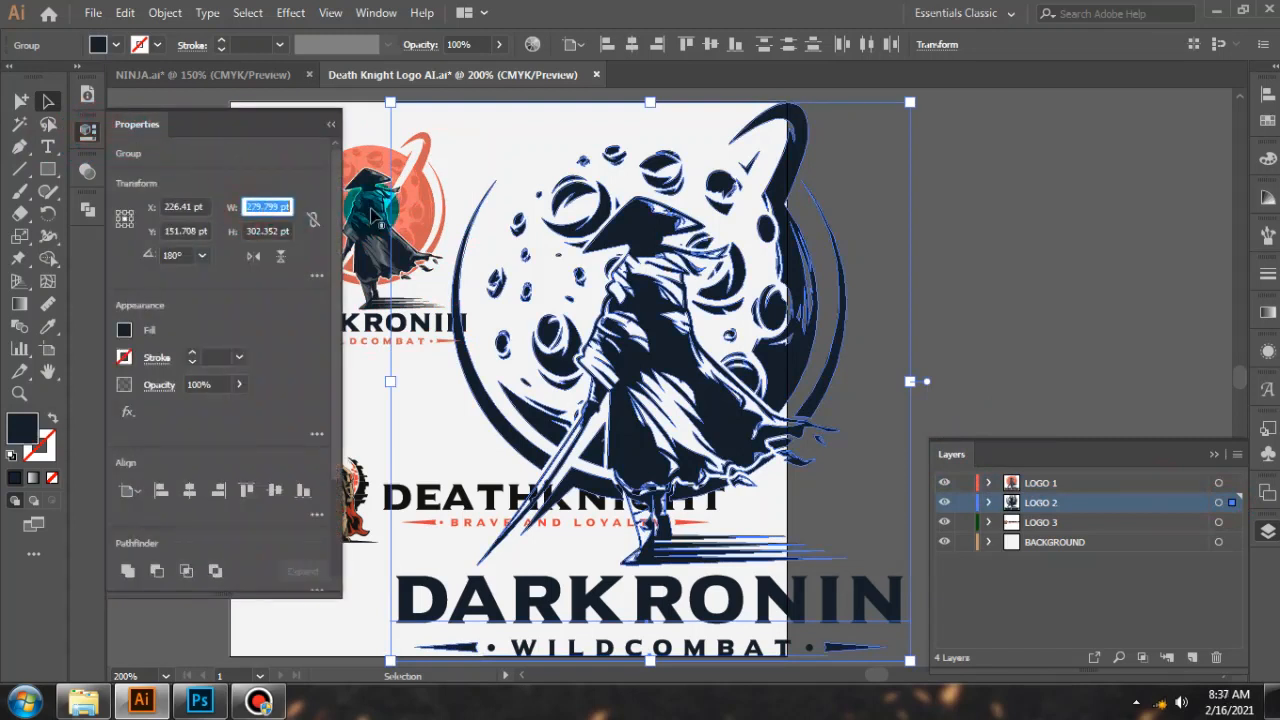
key("Return")
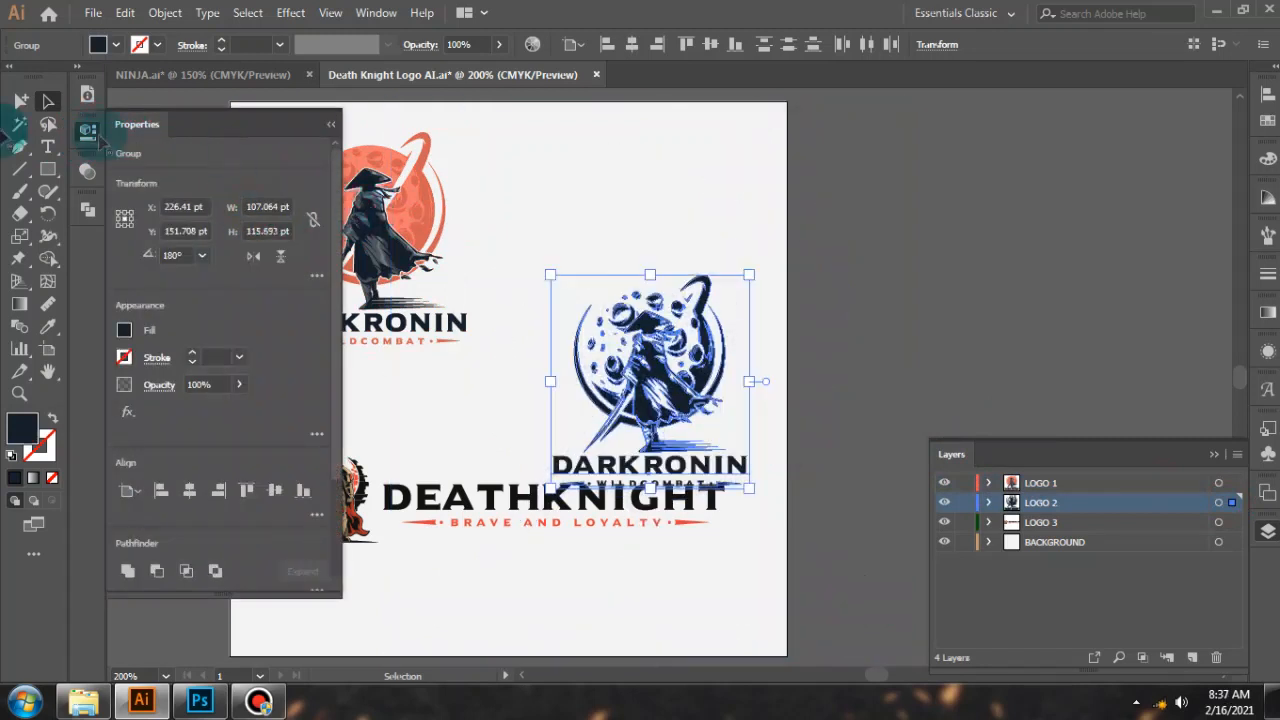
left_click(46, 100)
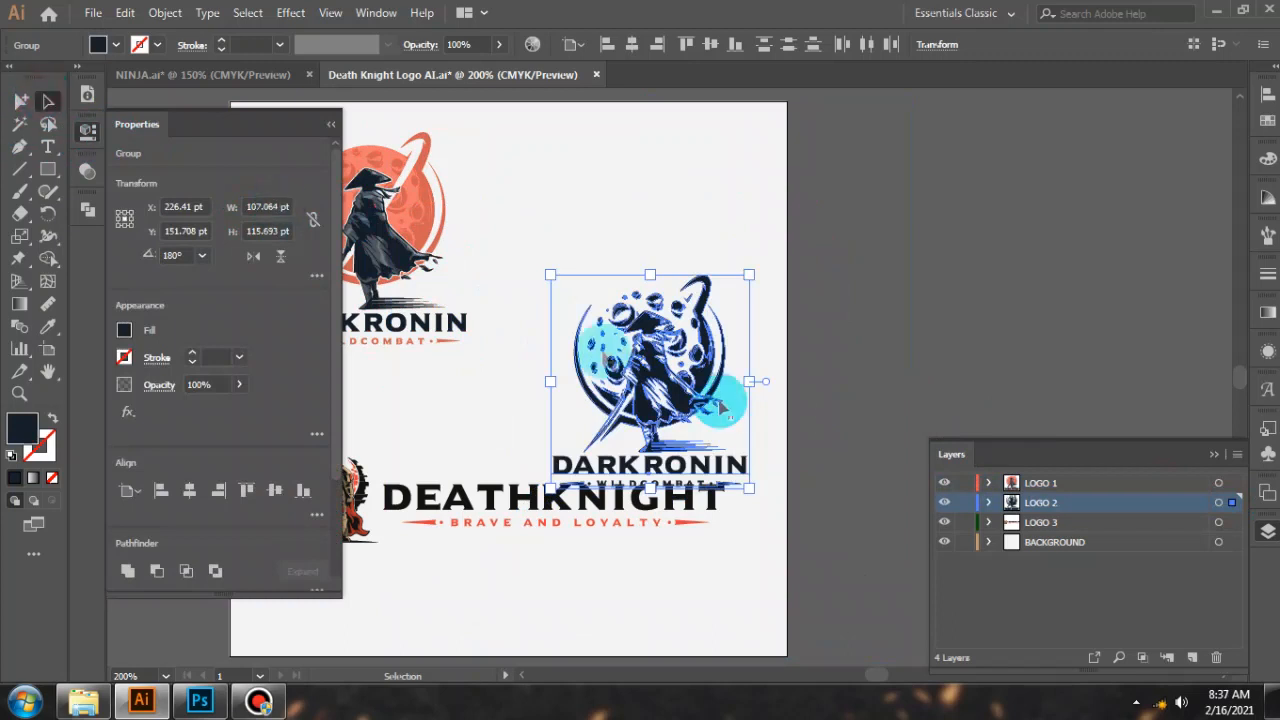
left_click(86, 131)
Move the monochrome logo into the artboard's empty upper-right area, level with the coloured LOGO 1 artwork.
left_click_drag(652, 407, 418, 250)
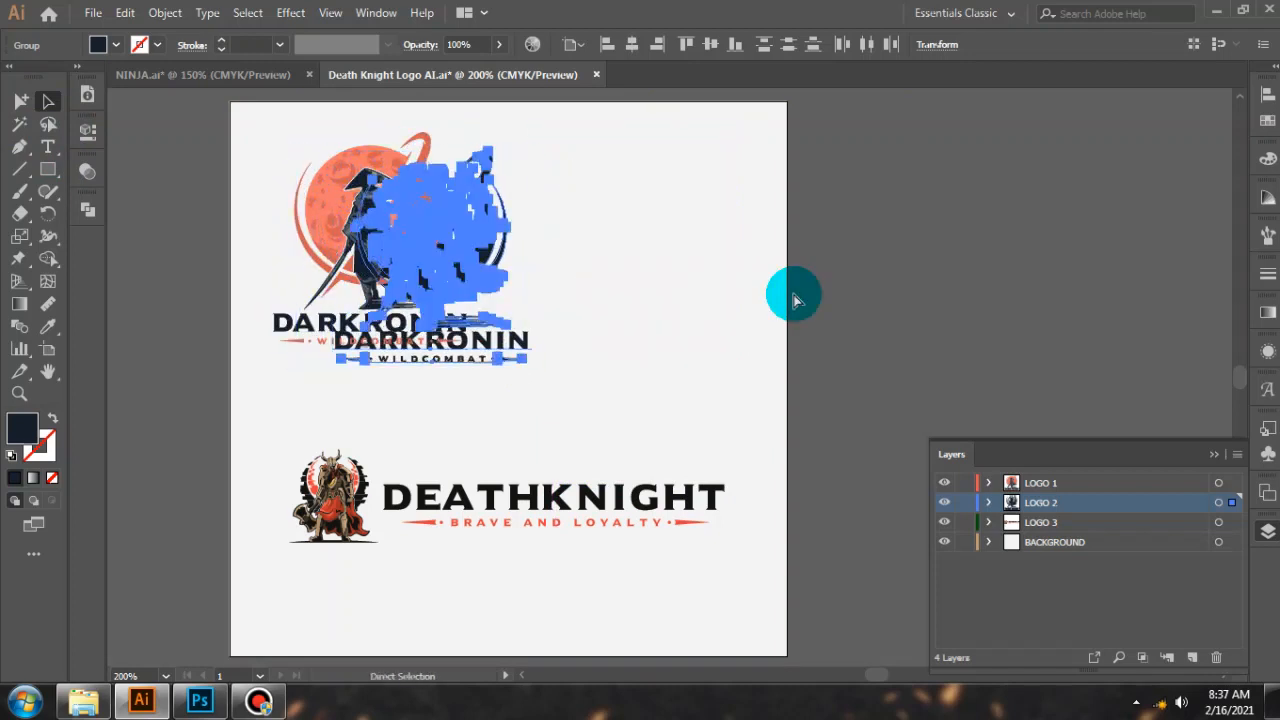
key("shift+Right")
key("shift+Right")
key("shift+Right")
key("shift+Right")
key("shift+Right")
key("shift+Right")
key("shift+Right")
key("shift+Right")
key("shift+Right")
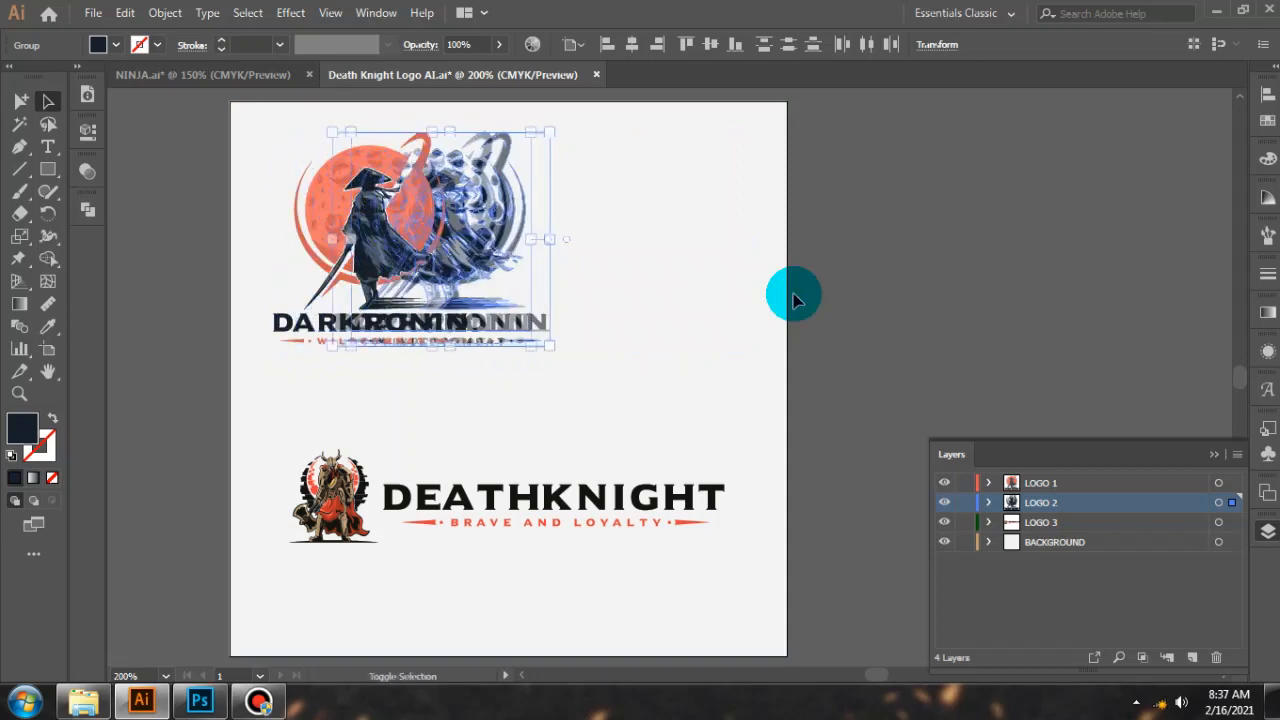
key("shift+Right")
key("shift+Right")
key("shift+Right")
key("shift+Right")
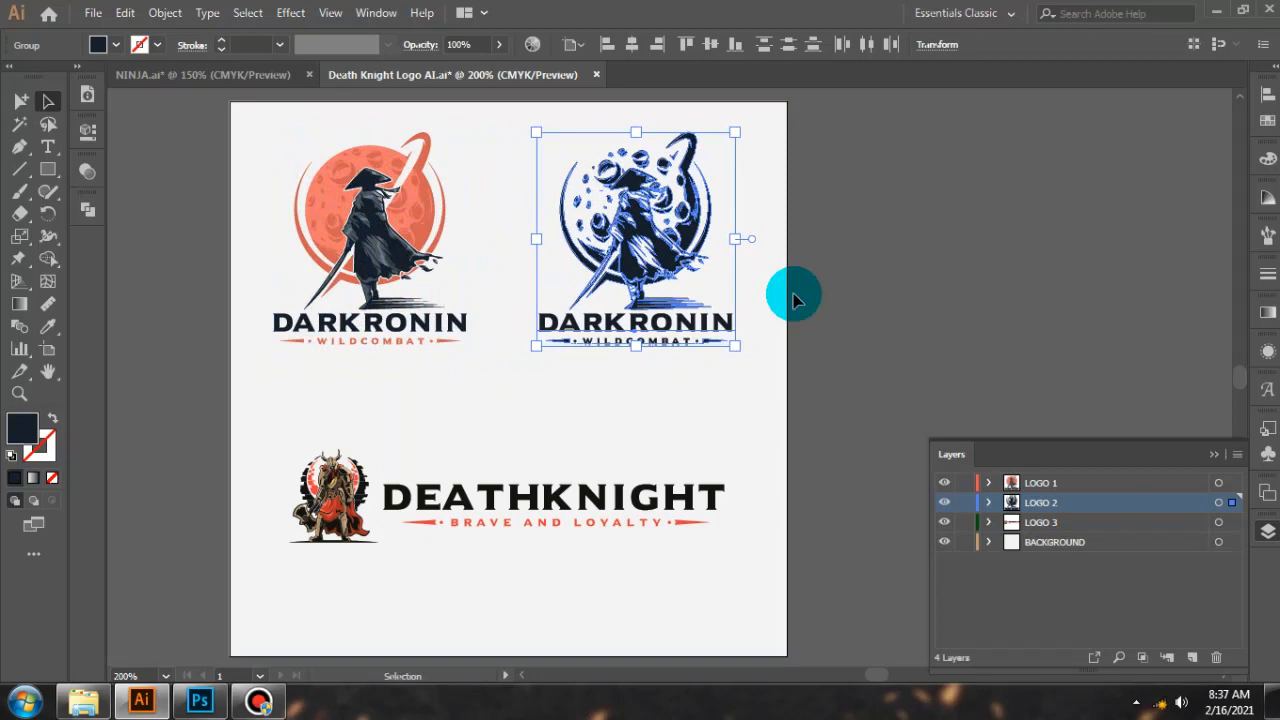
Select the LOGO 1 and LOGO 2 artwork together and shift both slightly down the artboard.
left_click(1219, 483, "shift")
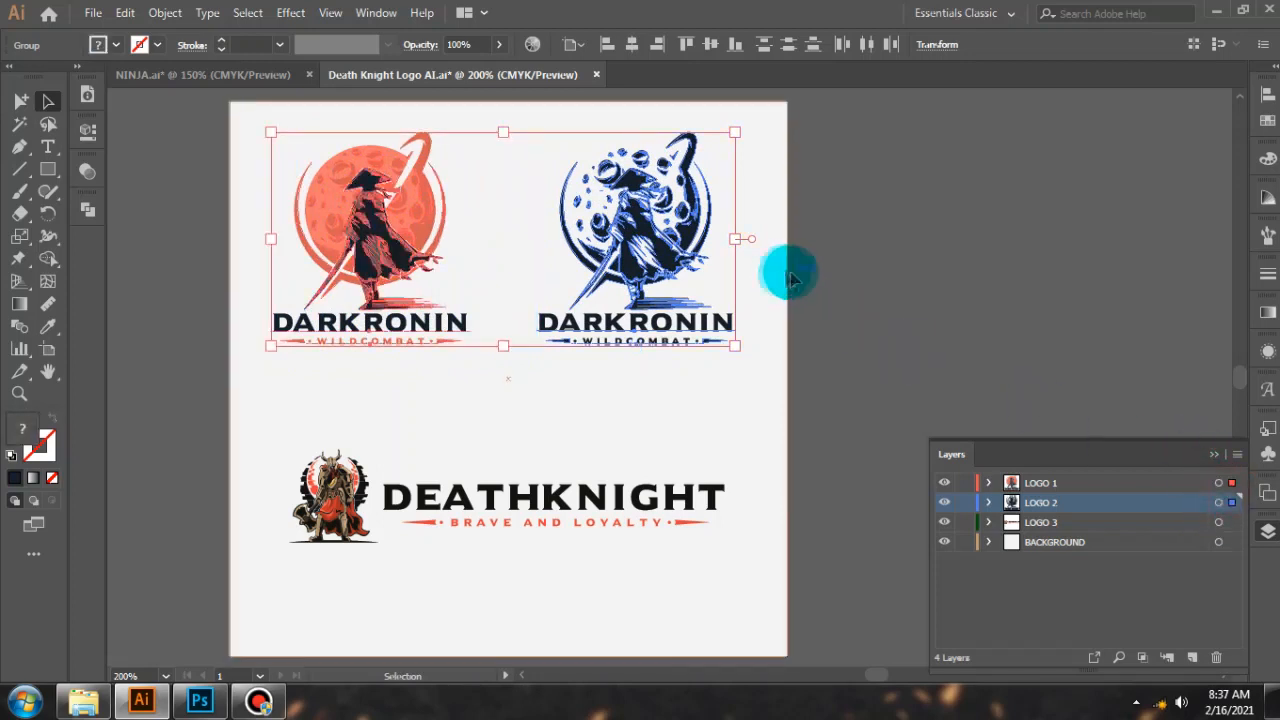
left_click(893, 280)
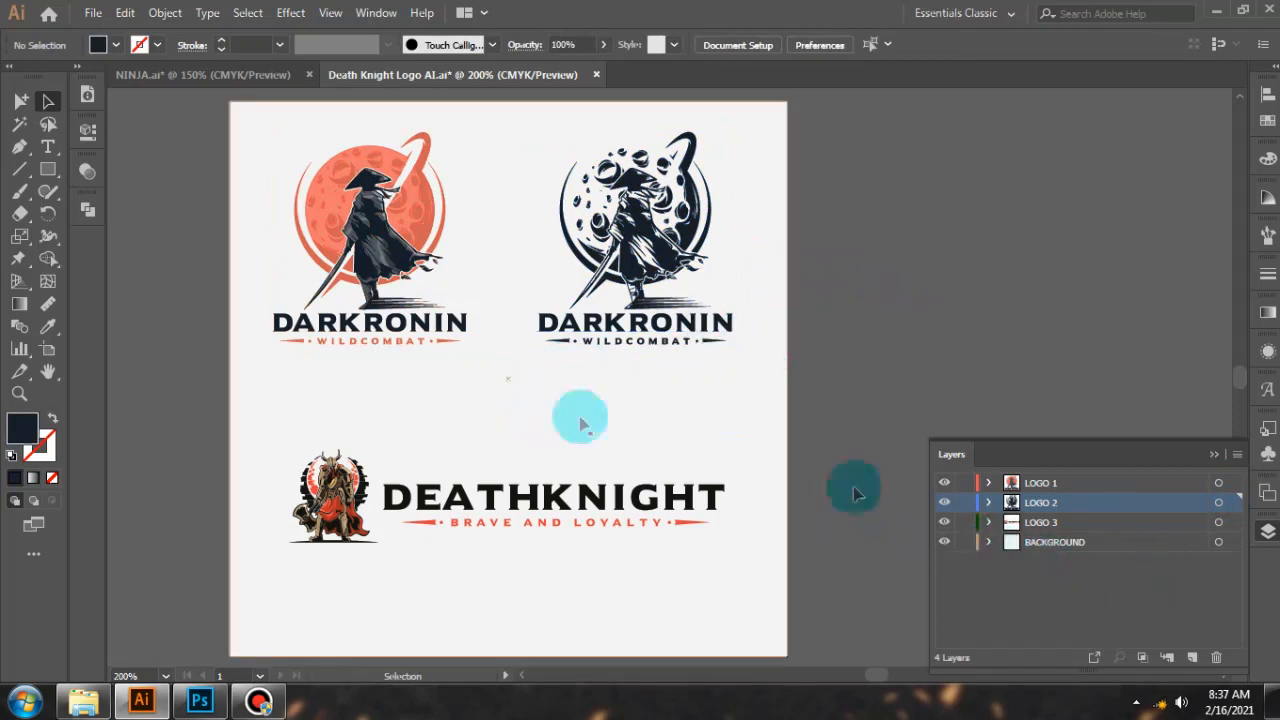
left_click(1228, 484)
left_click(1230, 502, "shift")
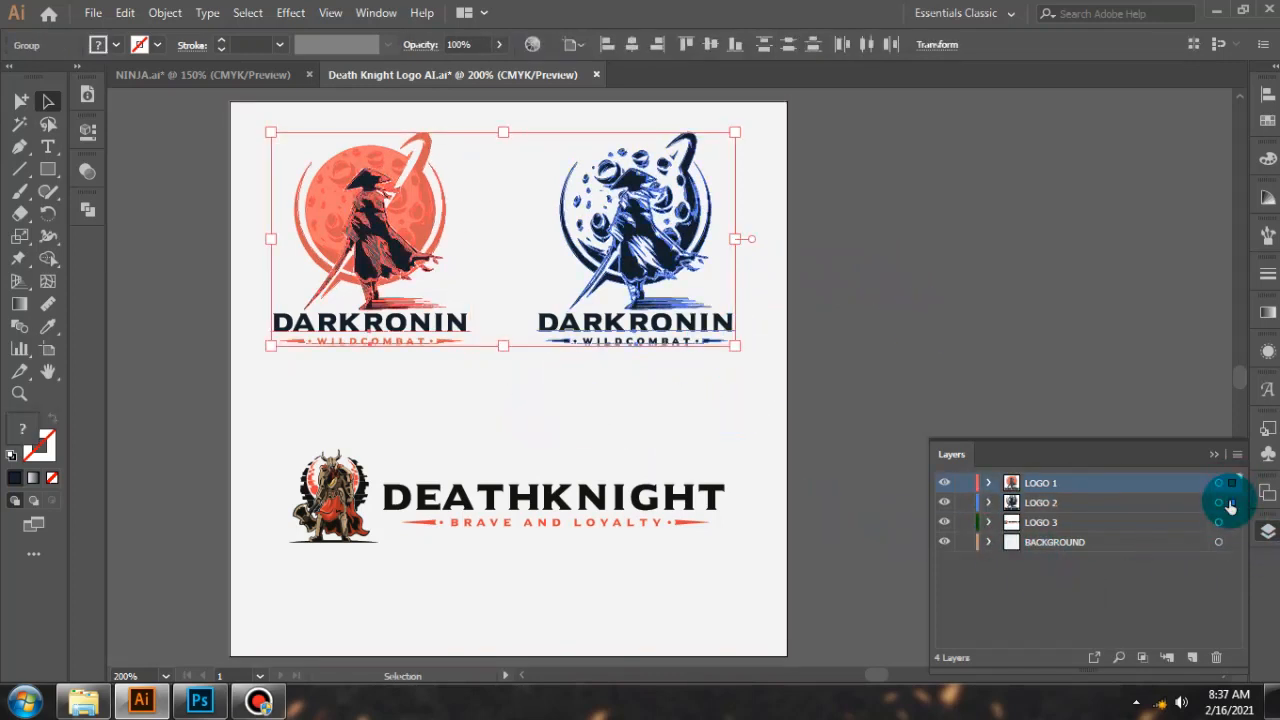
key("shift+Down")
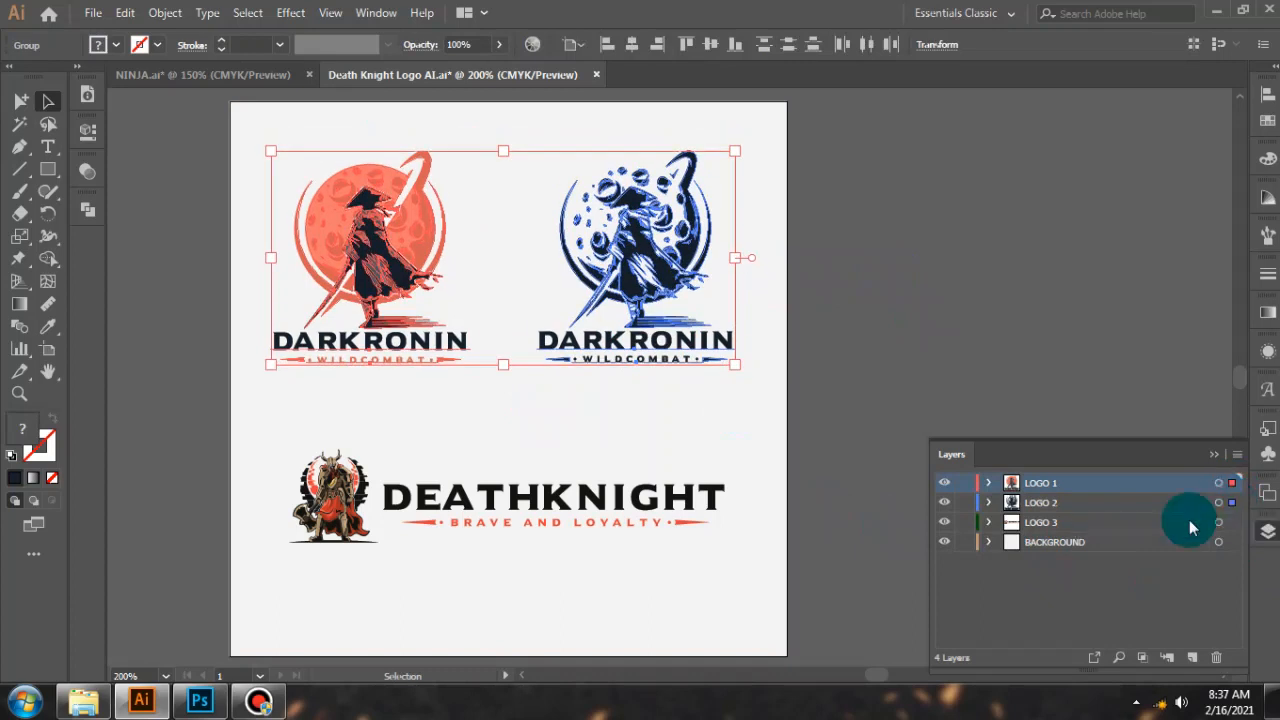
Select the LOGO 3 artwork, switch to the NINJA document, show only the OPSI 3 layer and copy its horizontal logo.
left_click(1225, 526)
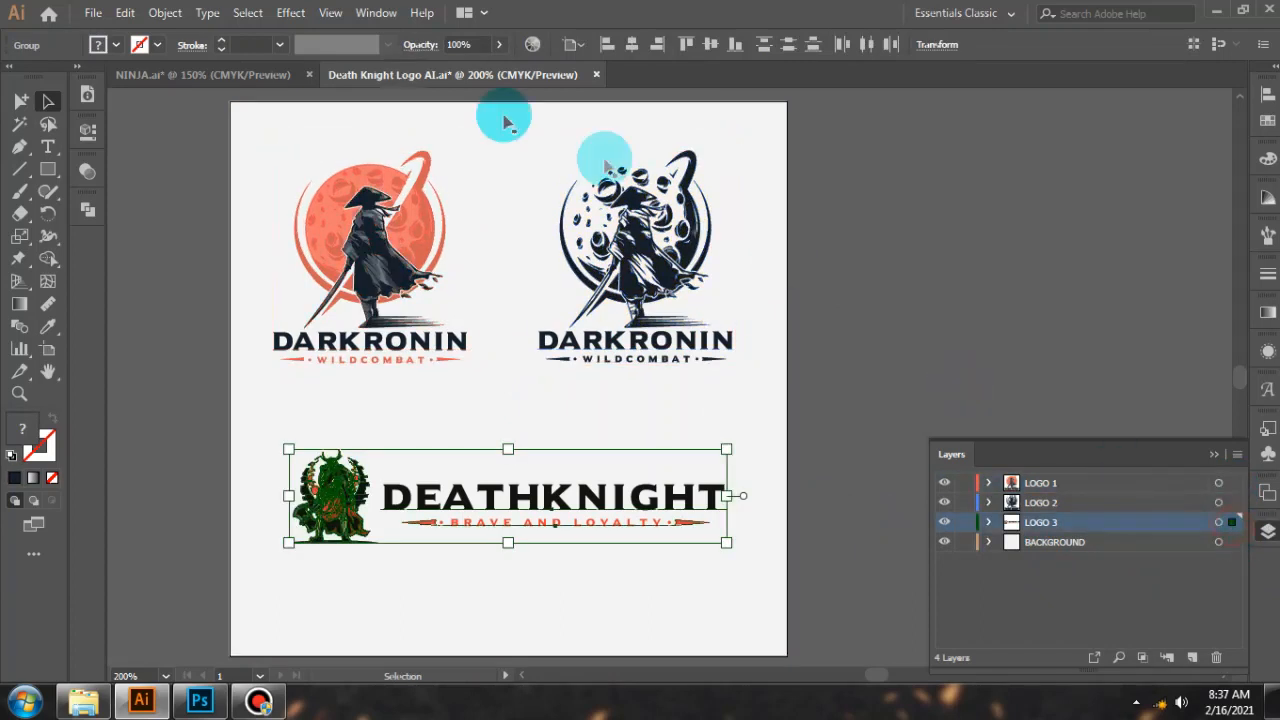
left_click(245, 74)
left_click(946, 630)
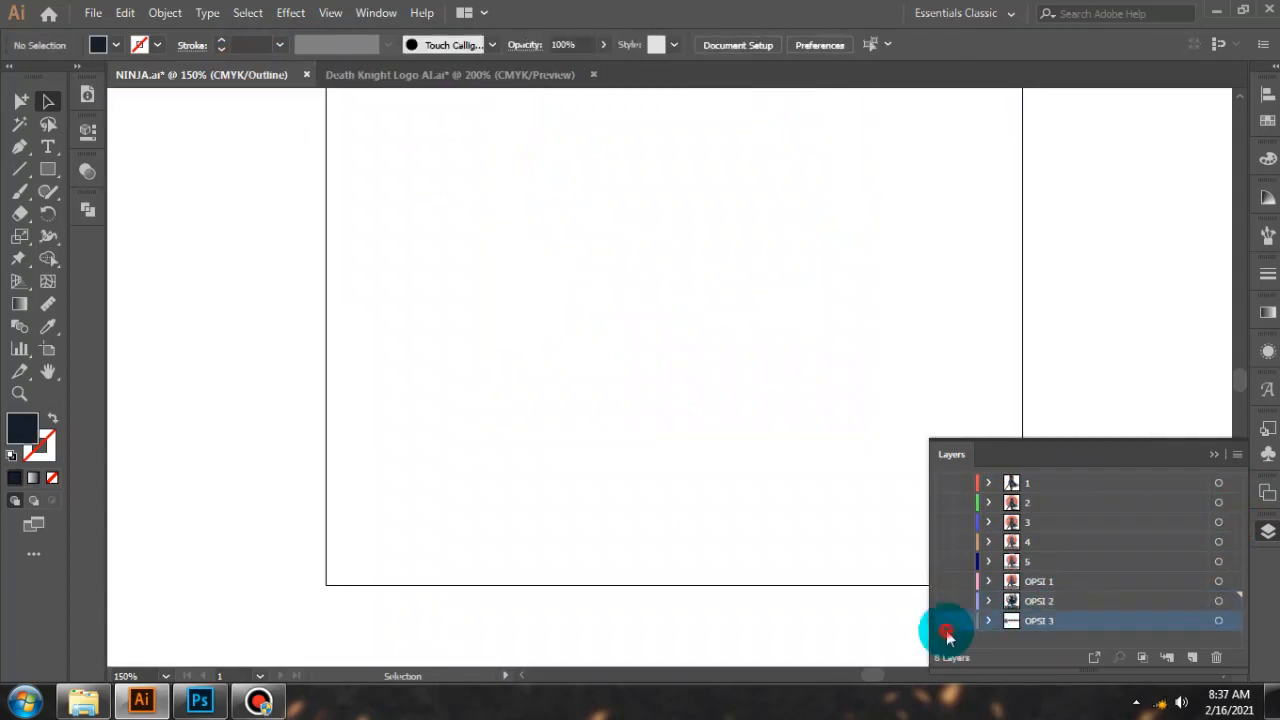
key("ctrl+y")
left_click(1239, 620)
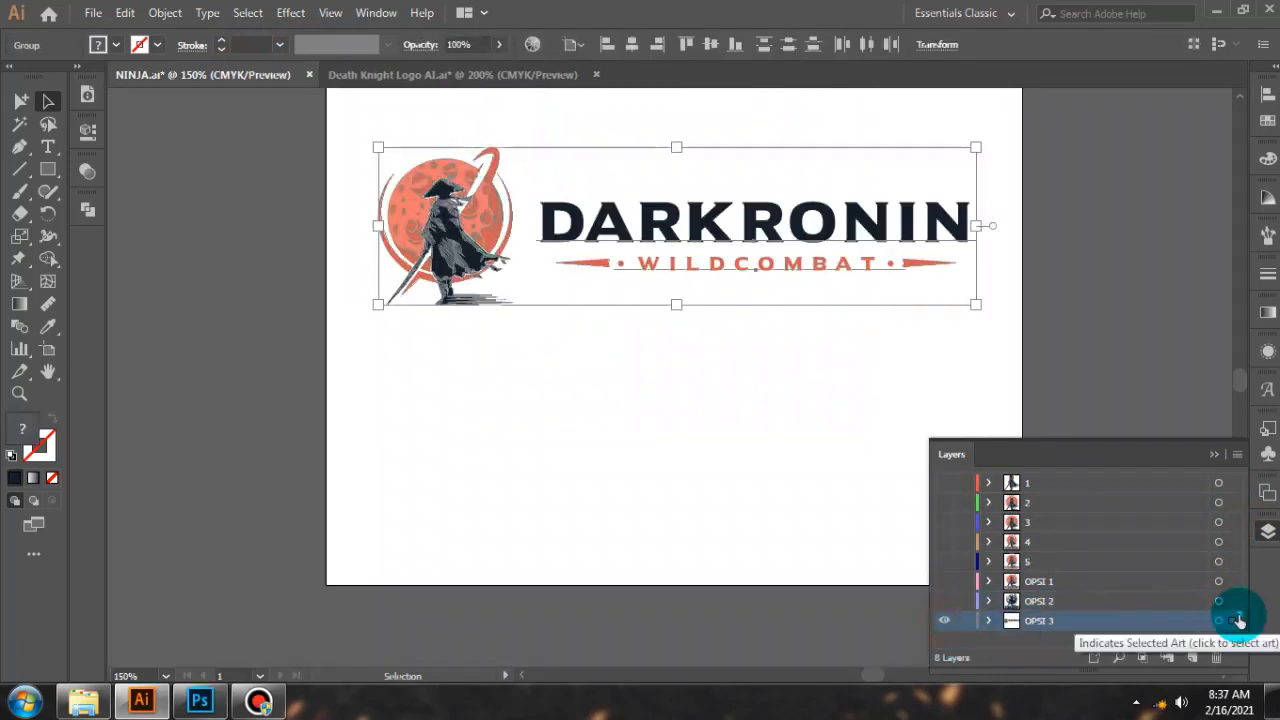
In the Death Knight document, delete the artwork in LOGO 3 and paste the horizontal Dark Ronin logo into that layer.
left_click(443, 75)
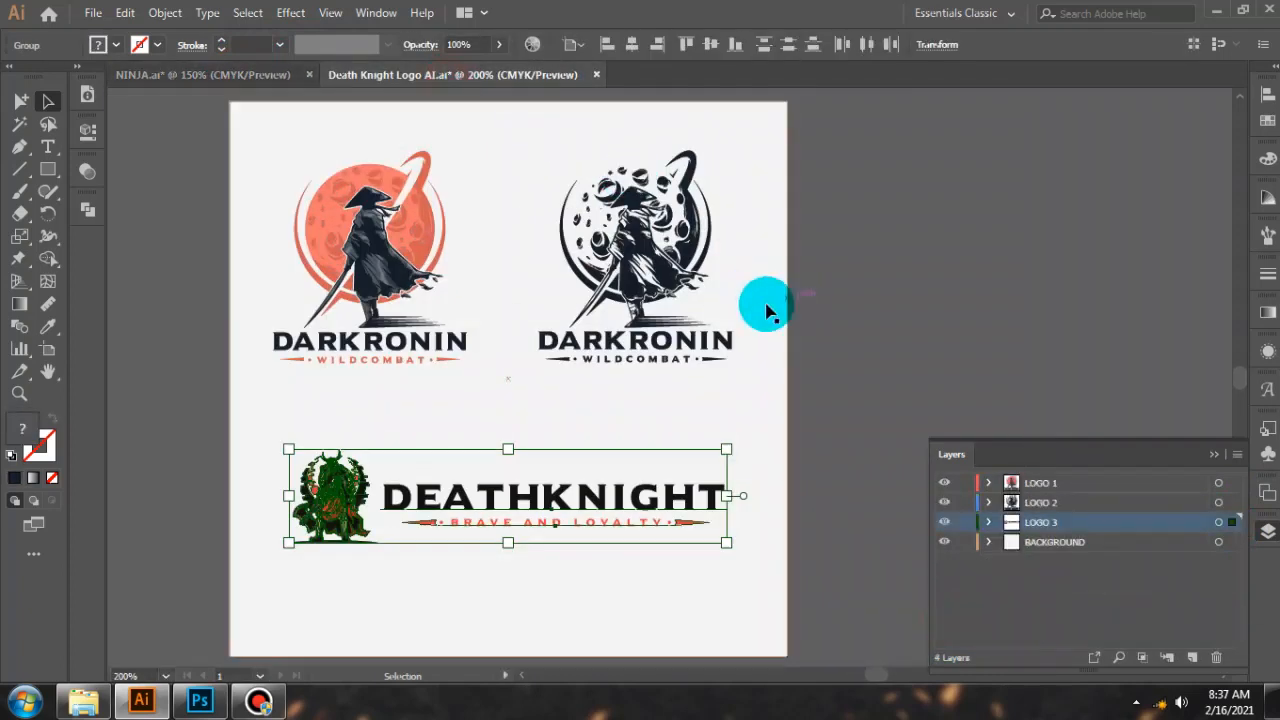
scroll(860, 330, "down", 1)
key("Delete")
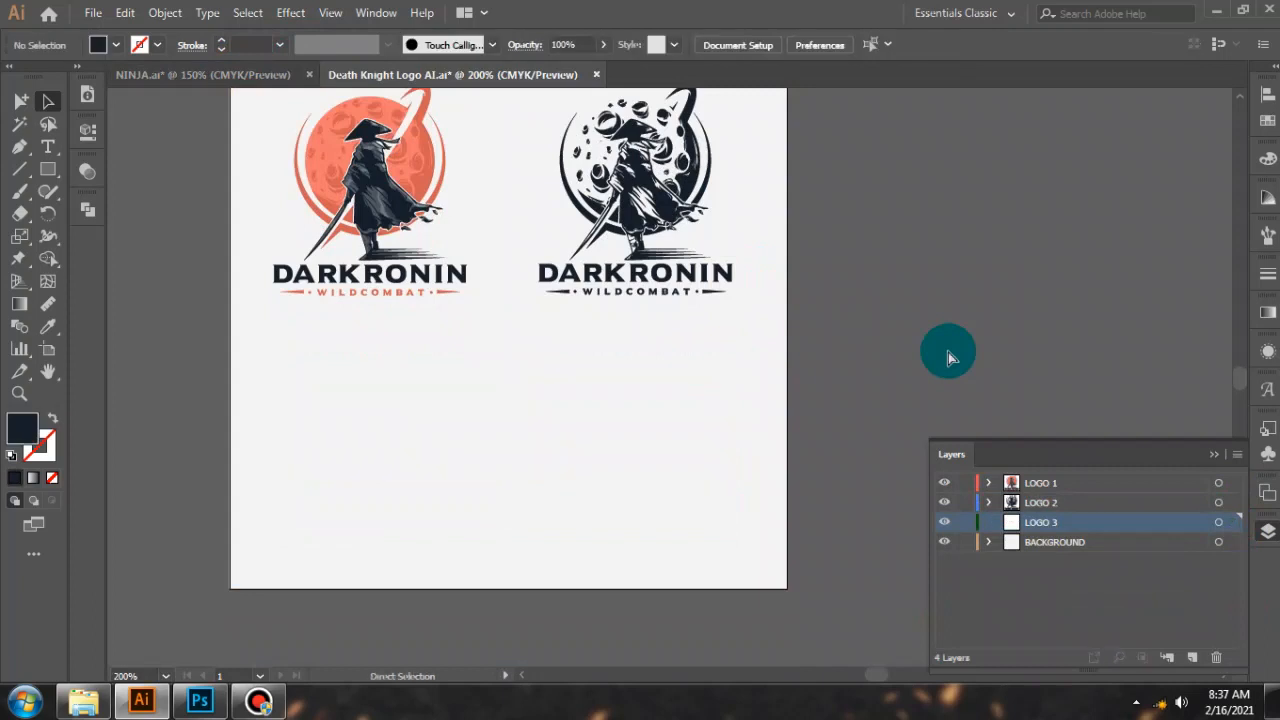
key("ctrl+v")
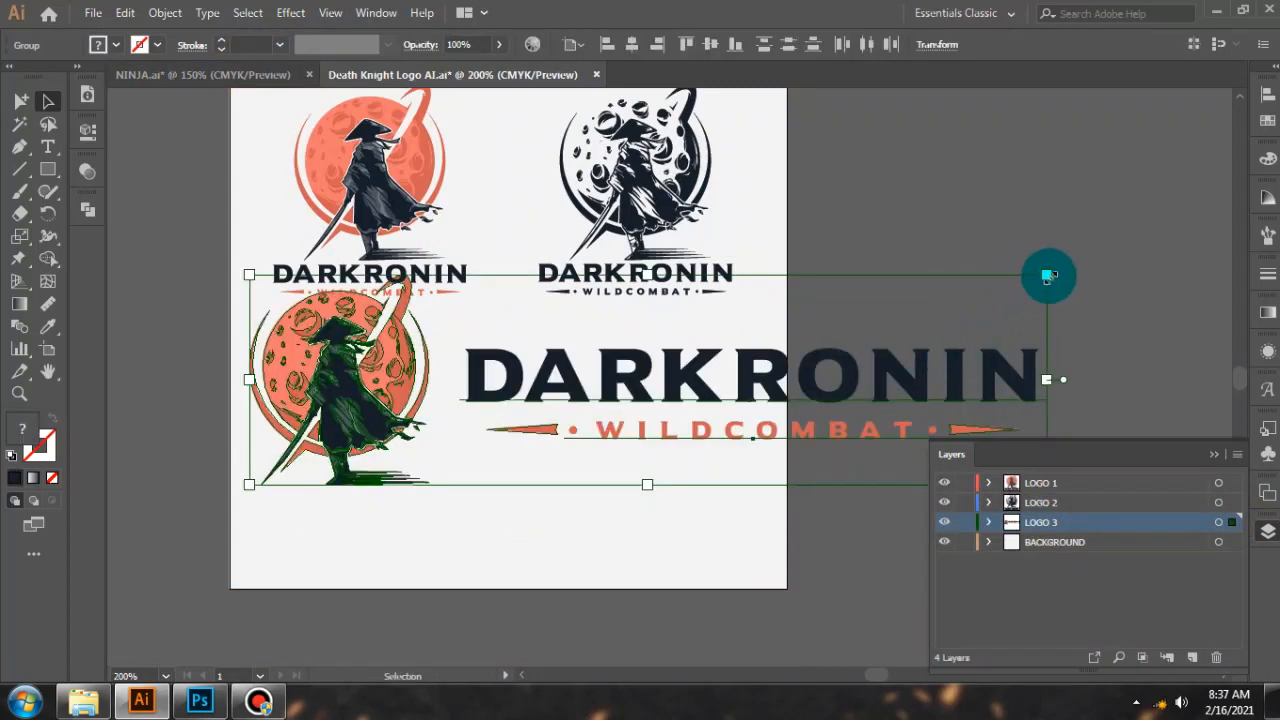
Scale the pasted horizontal logo down until it fits inside the artboard with side margins, below the two upper logos.
left_click_drag(1047, 276, 963, 337)
key("ctrl+z")
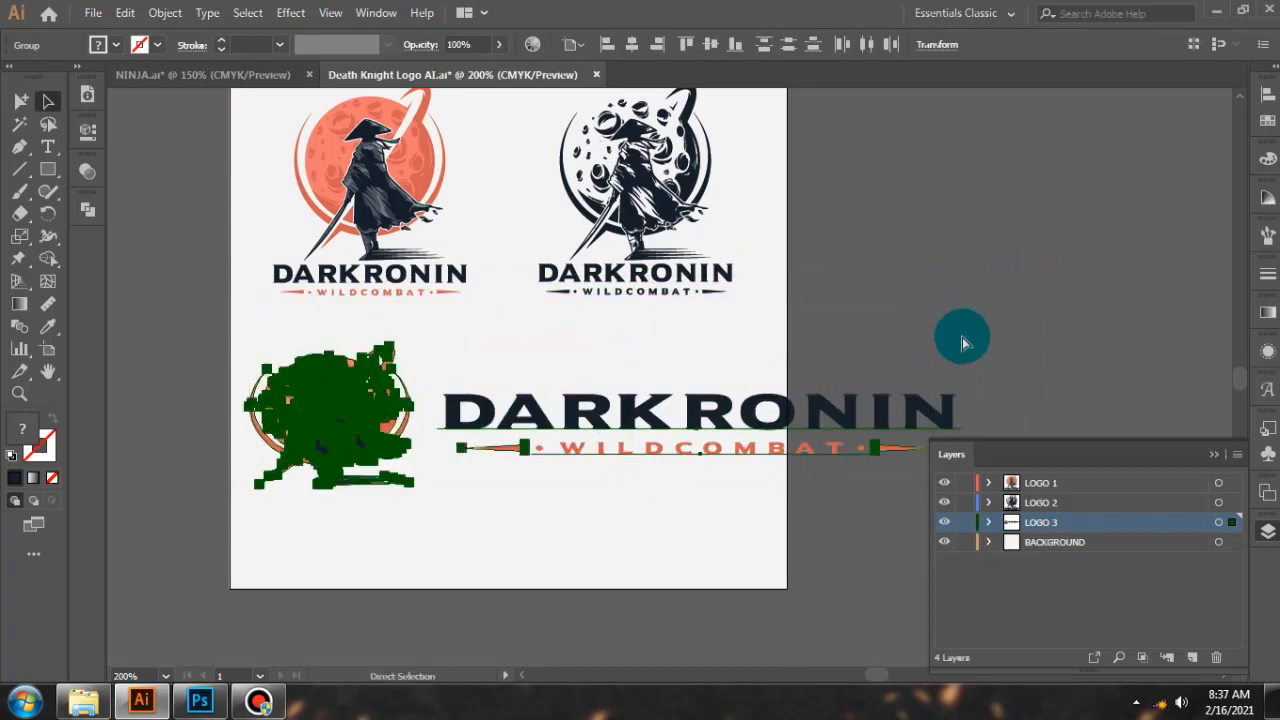
left_click_drag(1047, 274, 862, 343)
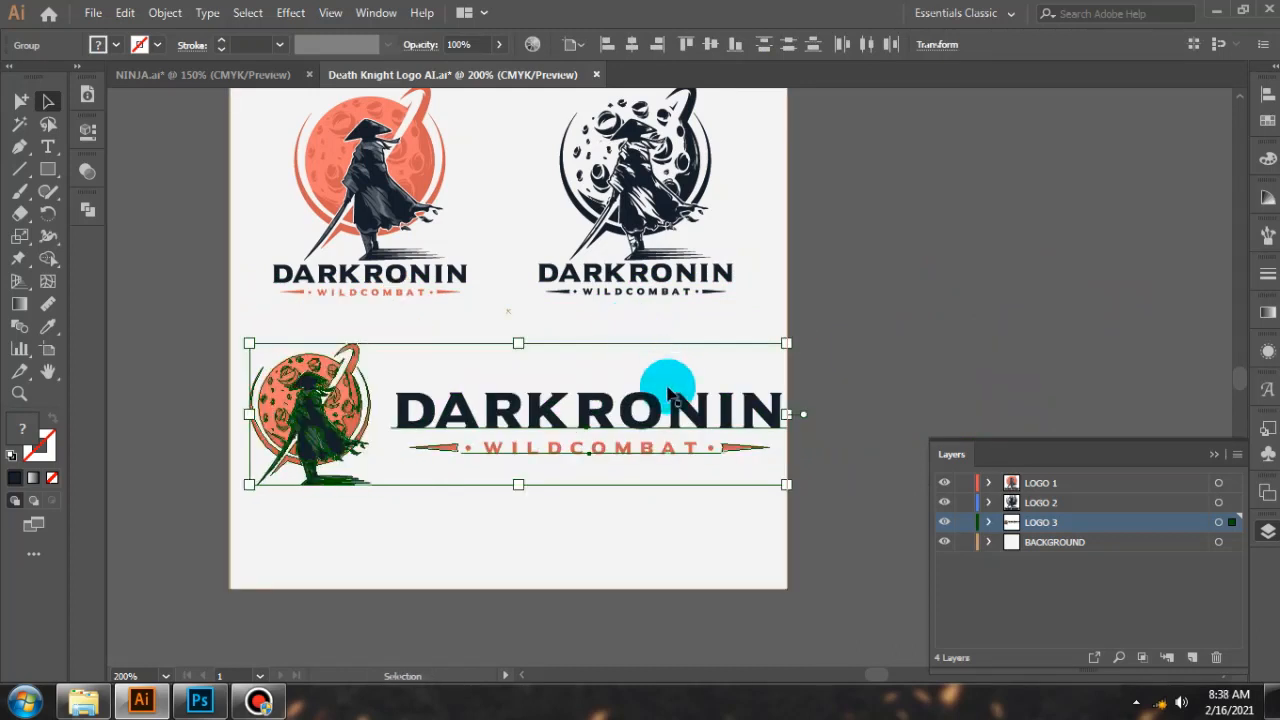
scroll(248, 343, "up", 2)
left_click_drag(251, 343, 222, 327)
scroll(443, 277, "down", 4)
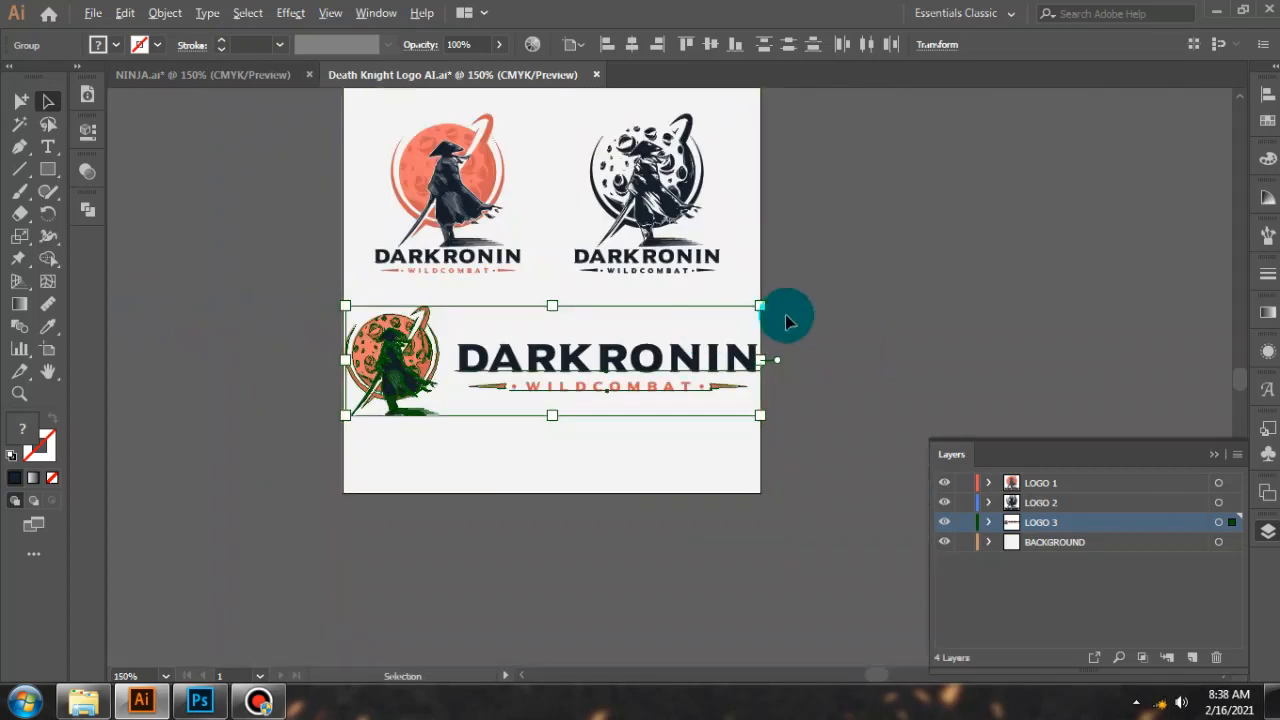
scroll(785, 314, "up", 3)
left_click_drag(763, 303, 676, 325)
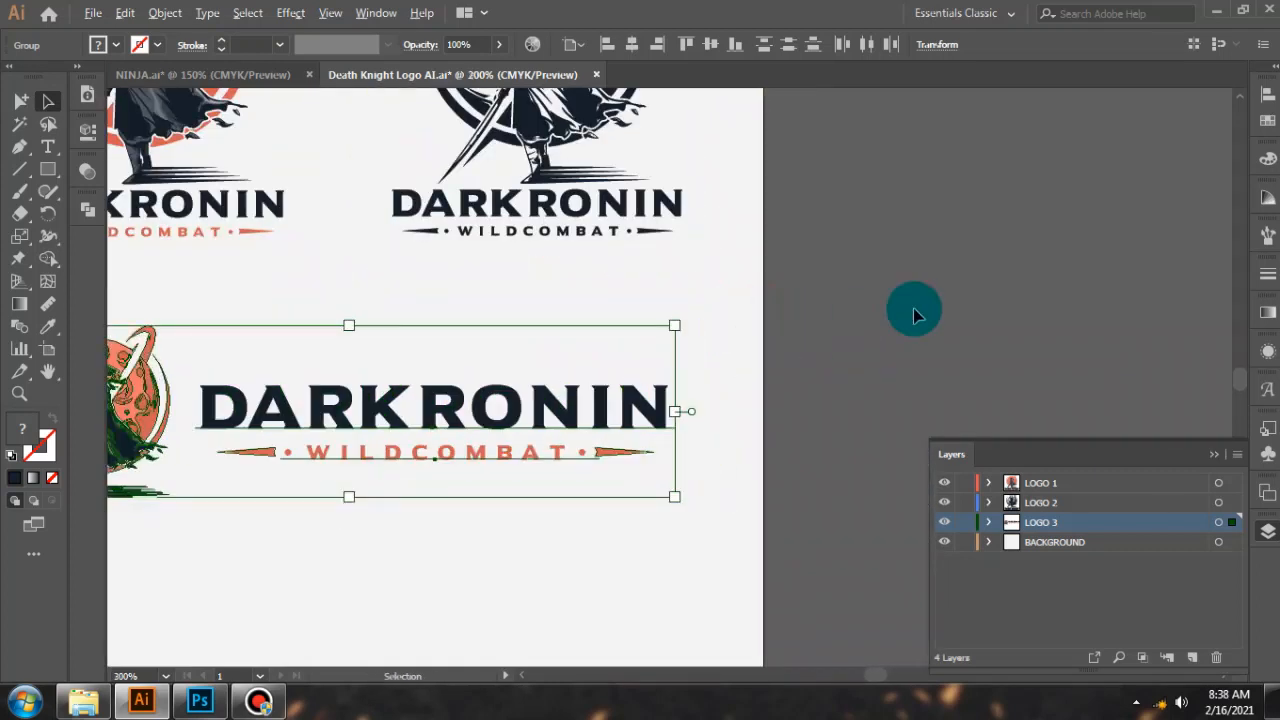
Shift the horizontal logo slightly down to widen the gap below the two upper logos.
scroll(823, 300, "down", 3)
scroll(825, 310, "up", 3)
key("shift+Down")
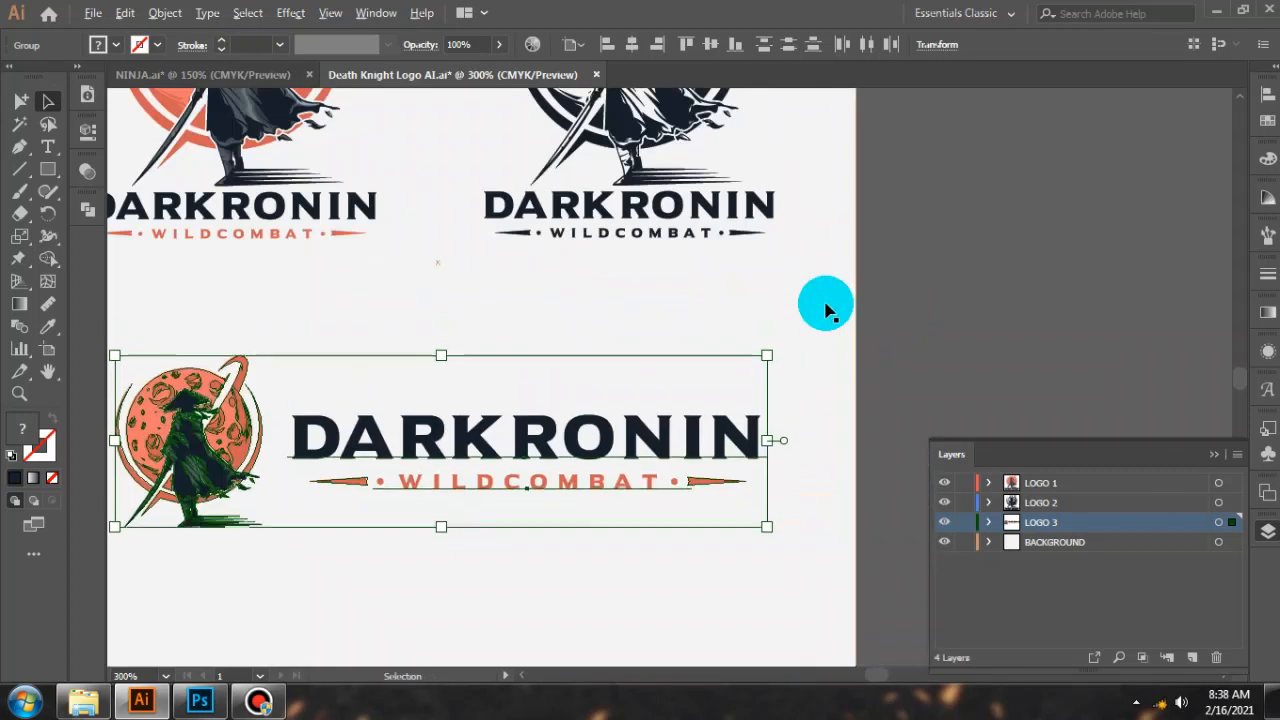
scroll(825, 310, "down", 3)
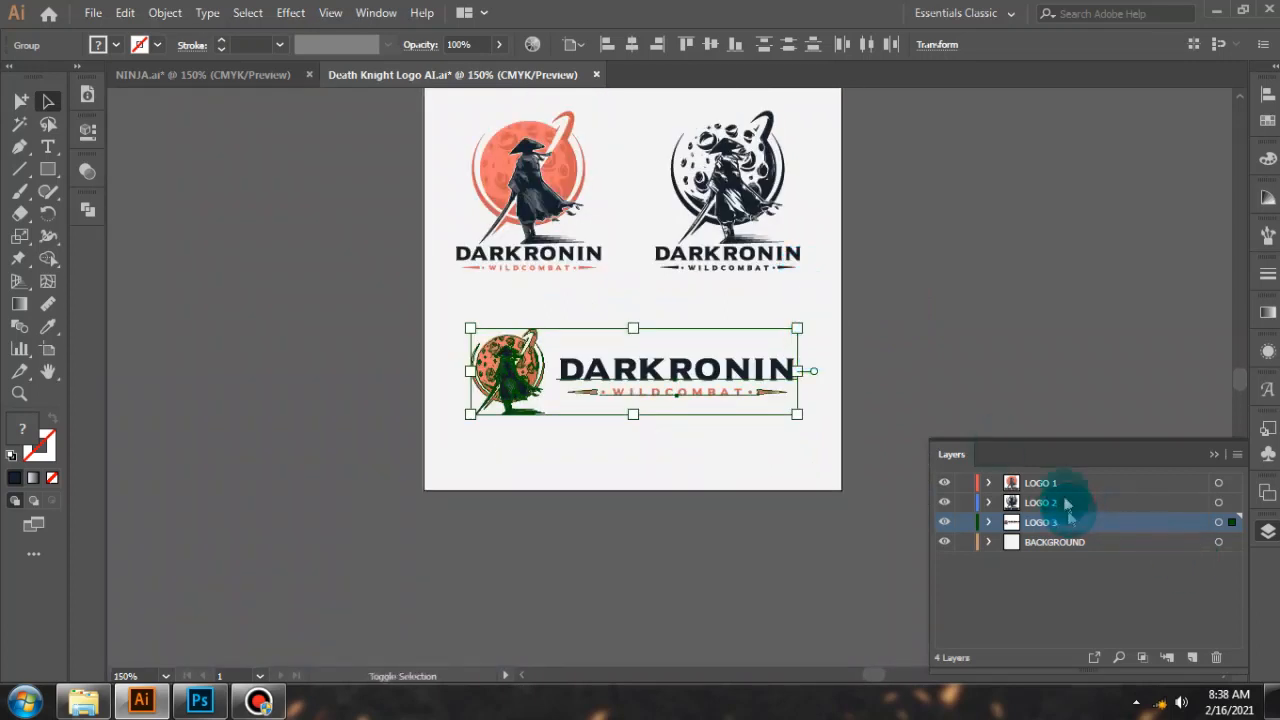
Select the artwork on the LOGO 1, LOGO 2 and LOGO 3 layers together and open the document info for that selection.
scroll(692, 380, "up", 1)
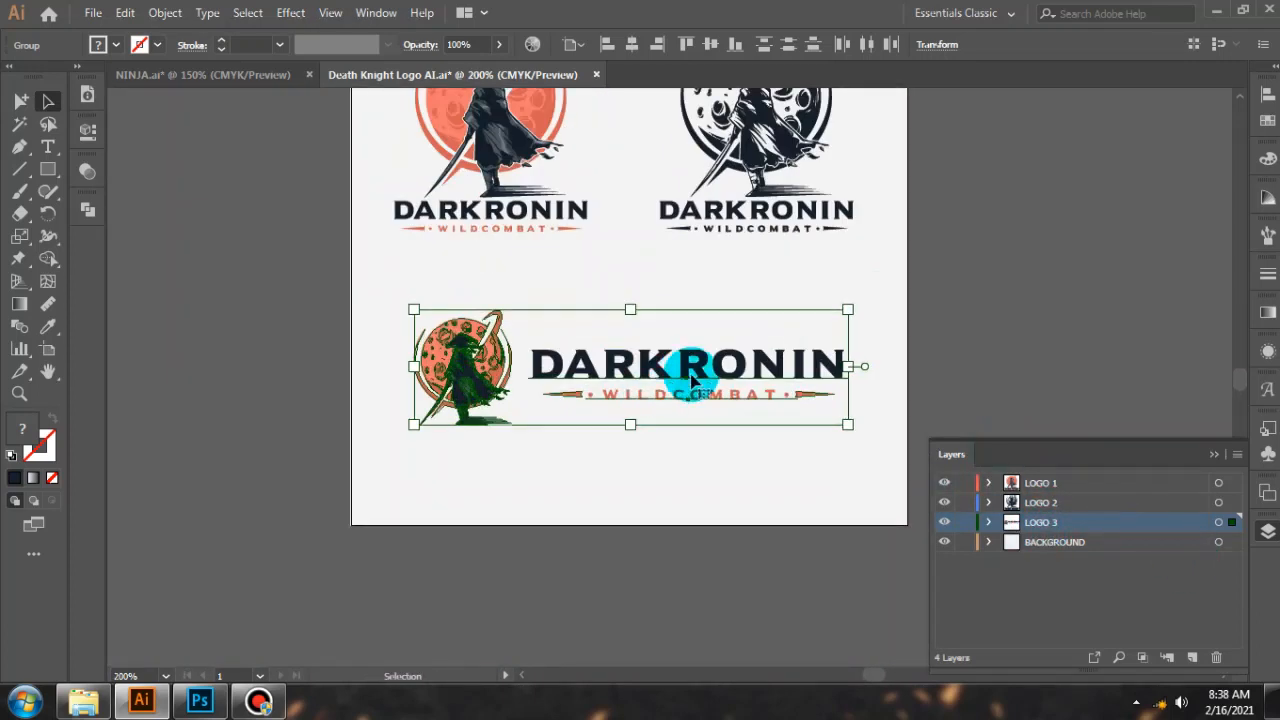
left_click(929, 294)
scroll(634, 268, "down", 2)
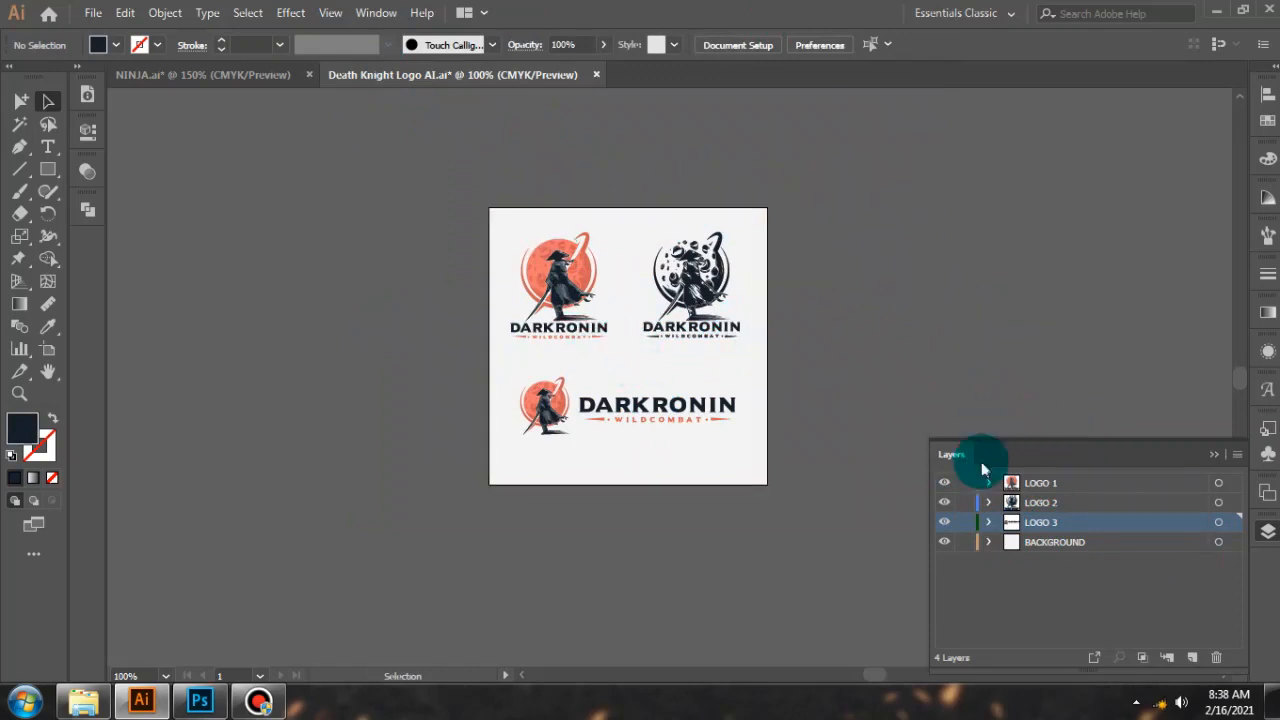
left_click(1219, 483)
left_click(1219, 502, "shift")
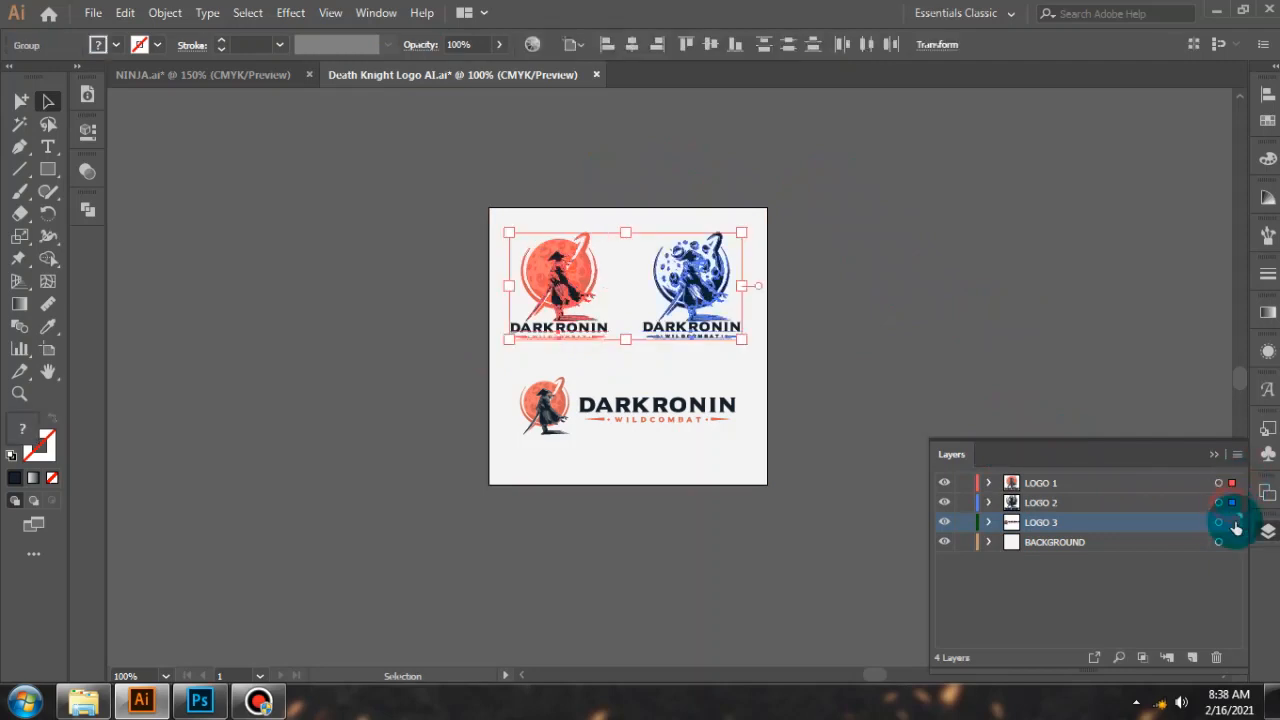
left_click(1219, 522, "shift")
left_click(86, 99)
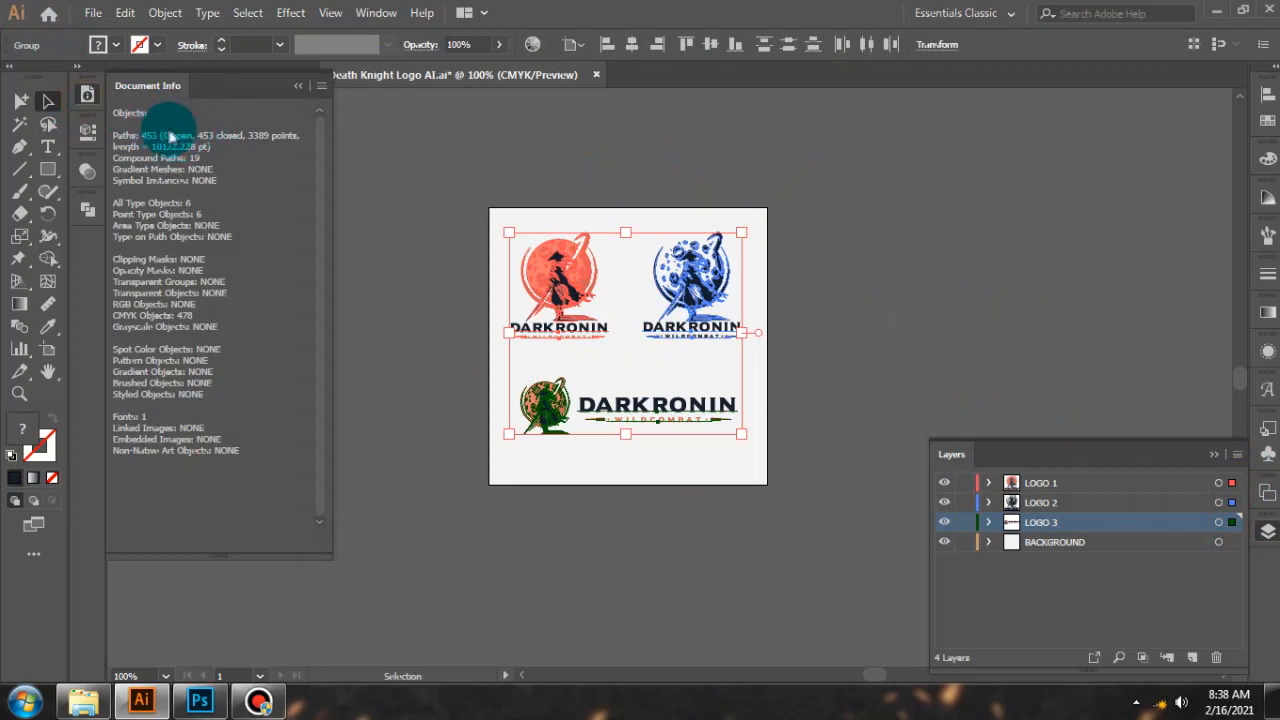
Run the point-reducing script on the three selected logos, then close the document info and deselect the artwork.
left_click(92, 12)
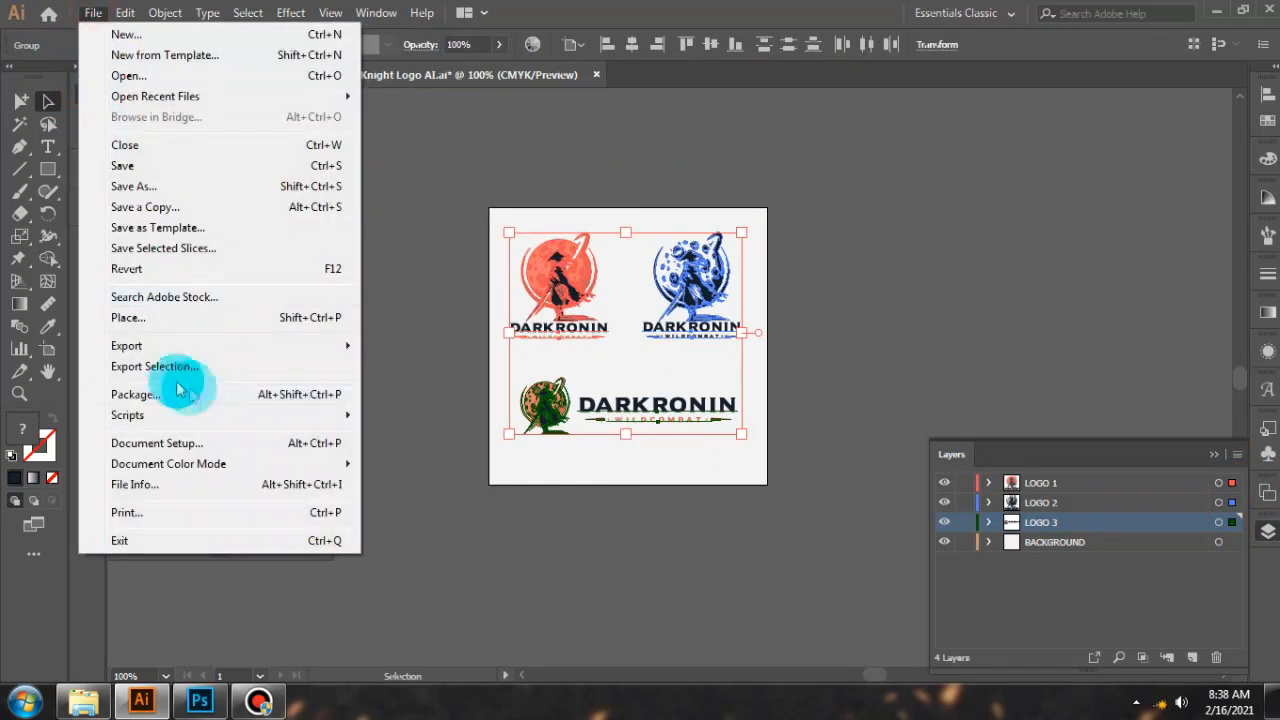
mouse_move(140, 414)
left_click(440, 534)
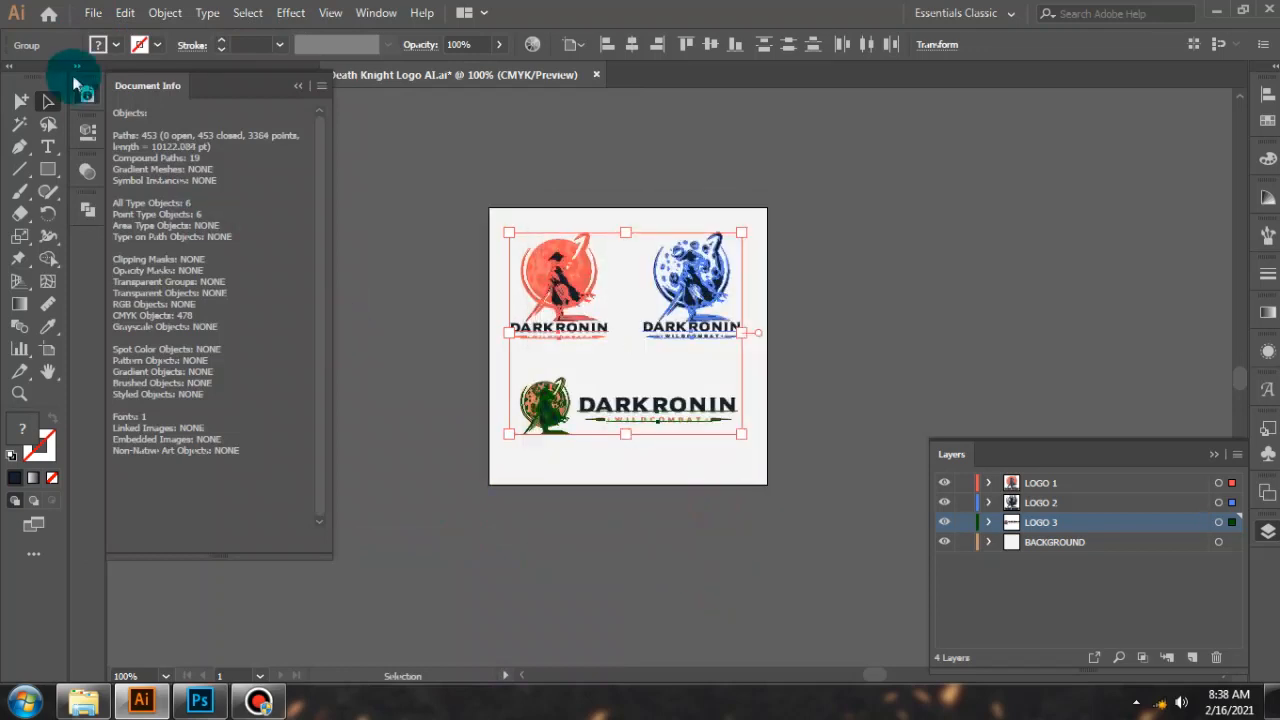
left_click(86, 95)
left_click(991, 266)
Recolor the LOGO 2 artwork to a lighter, greyer navy with saturation 22% and brightness 28%.
scroll(740, 316, "up", 1)
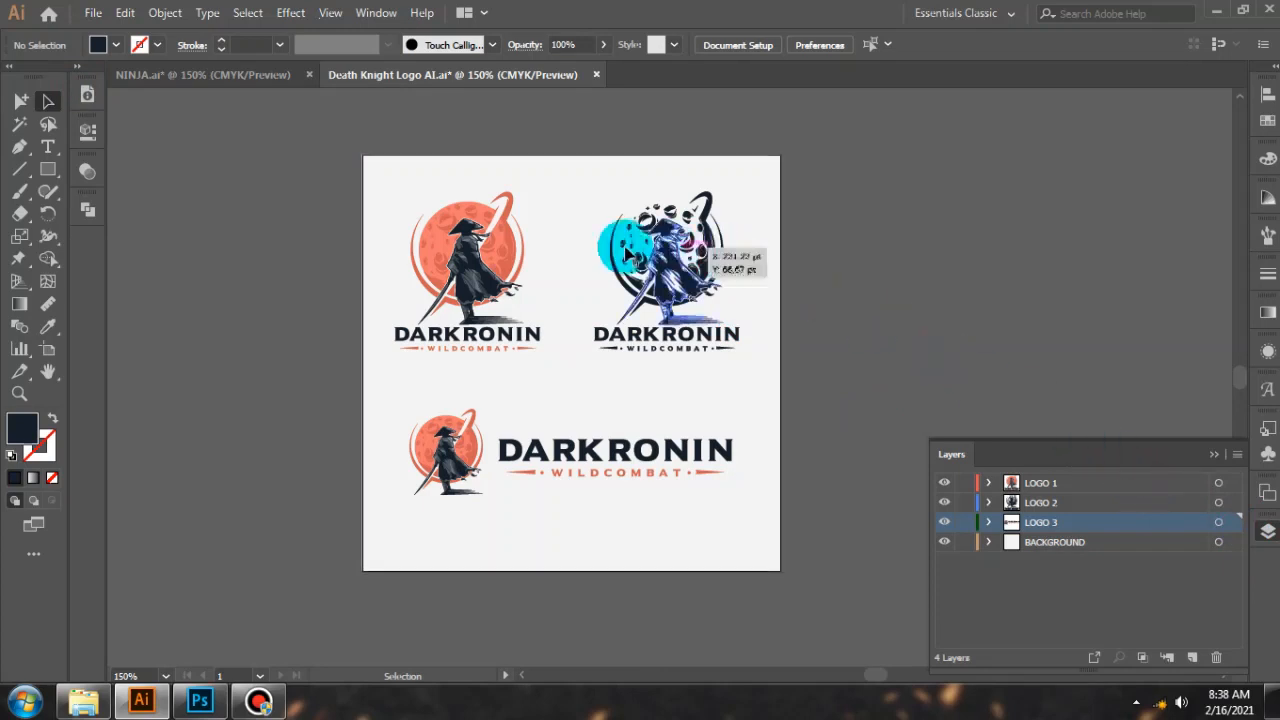
scroll(614, 251, "up", 1)
left_click(1218, 502)
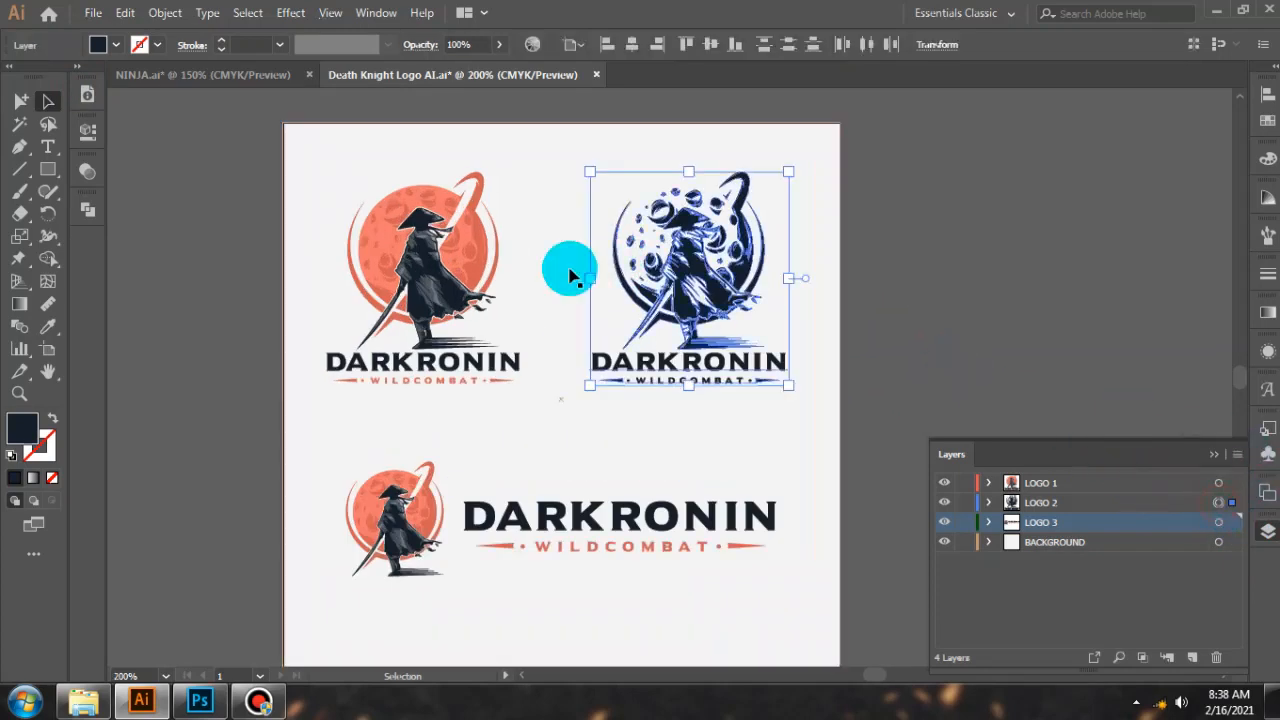
left_click(533, 47)
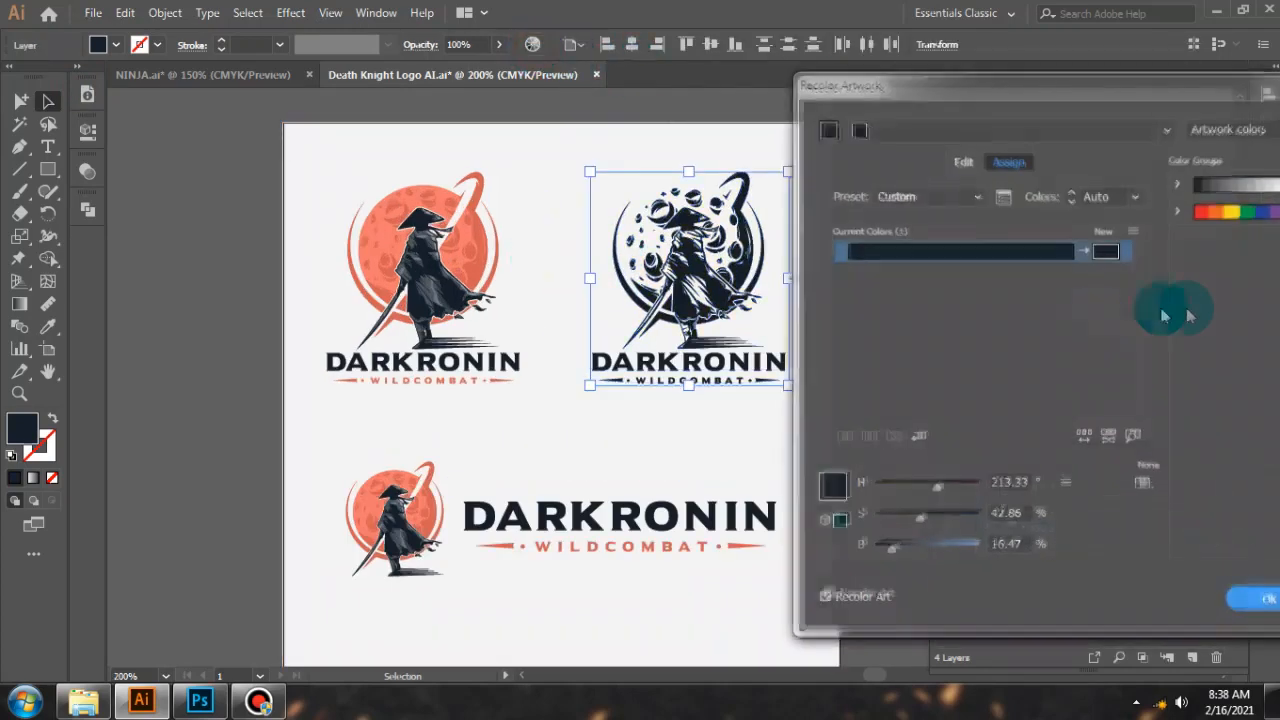
left_click_drag(913, 521, 905, 548)
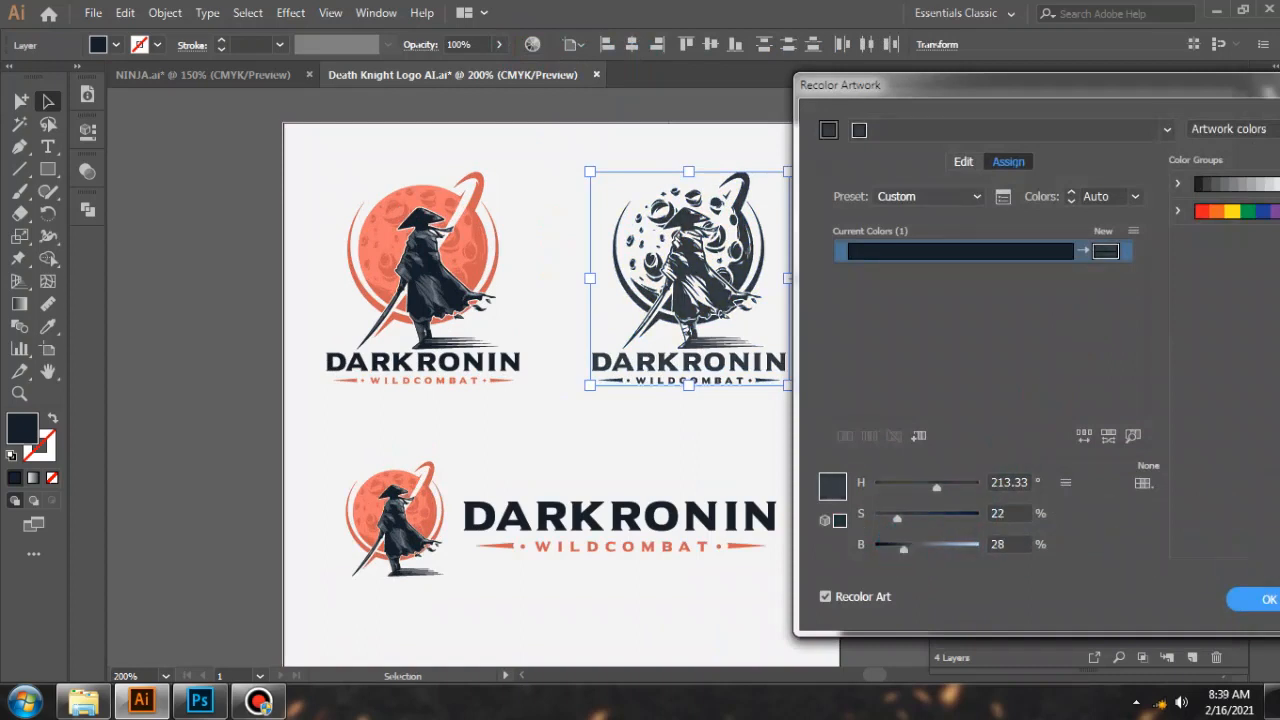
left_click(1264, 598)
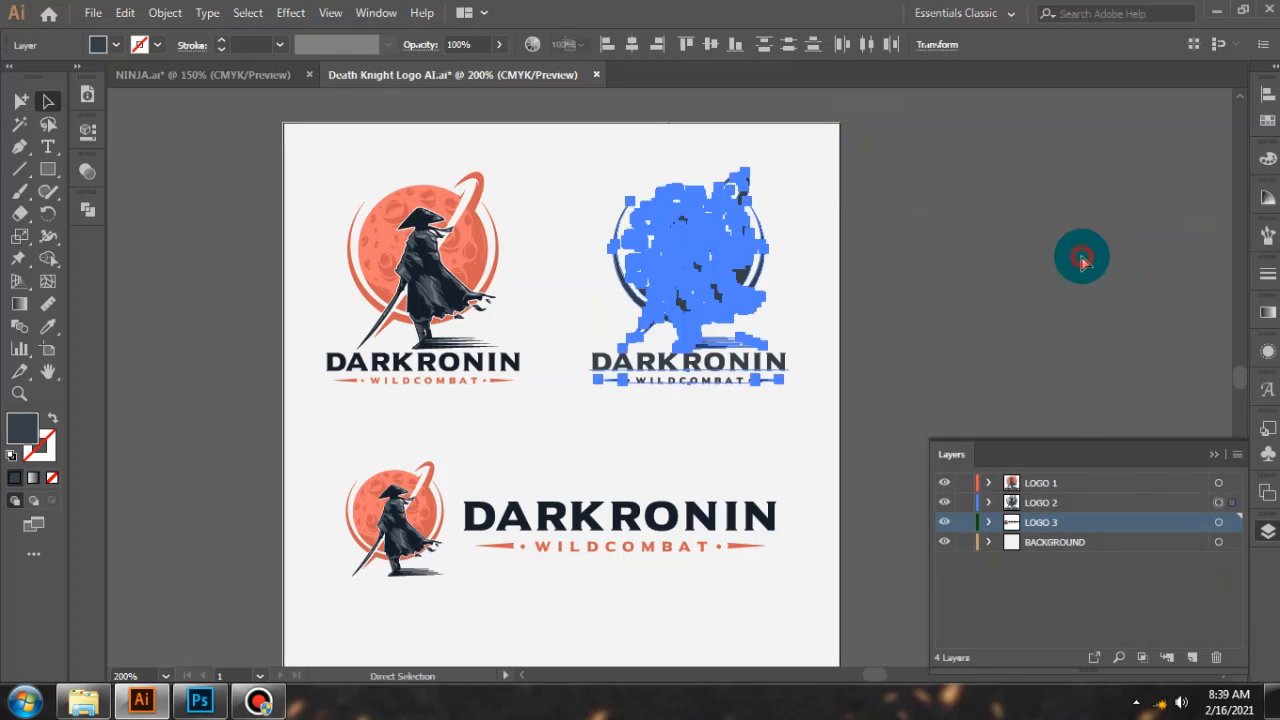
left_click(1083, 257)
scroll(700, 209, "down", 1)
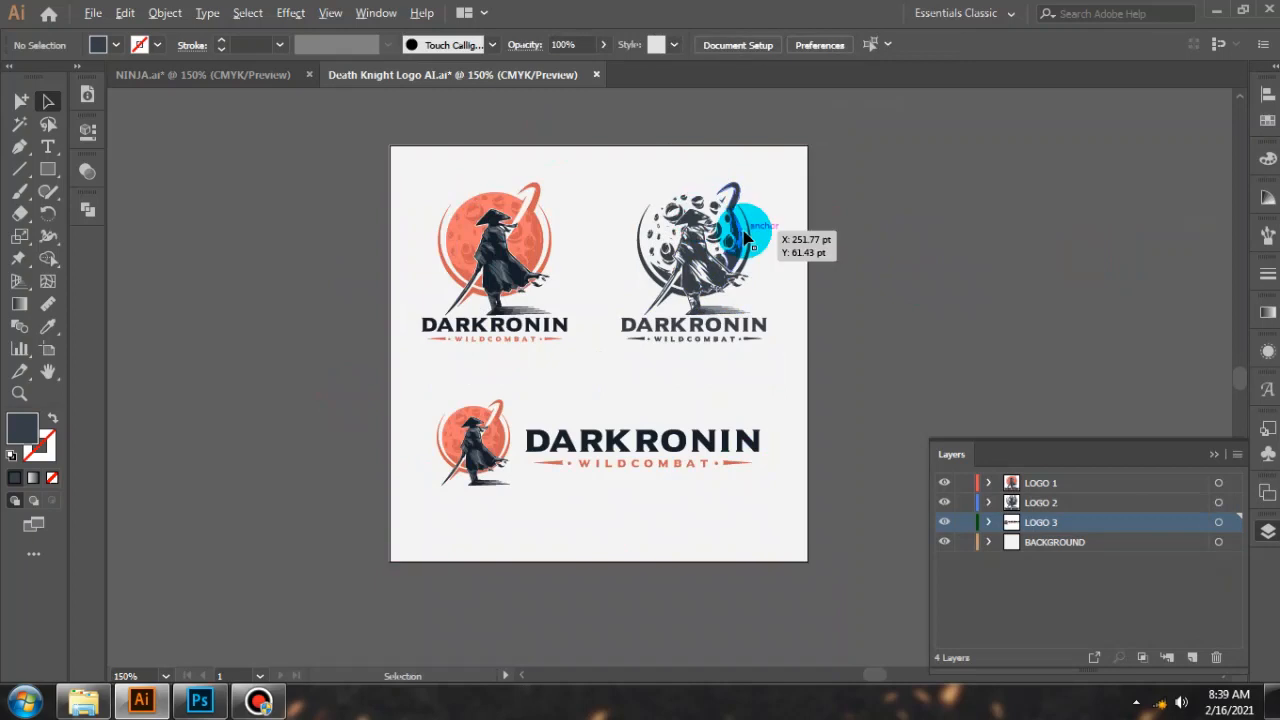
Open the Save As dialog and copy the Document folder from BEARDMAN into the PENDING > NINJA folder.
key("alt+f")
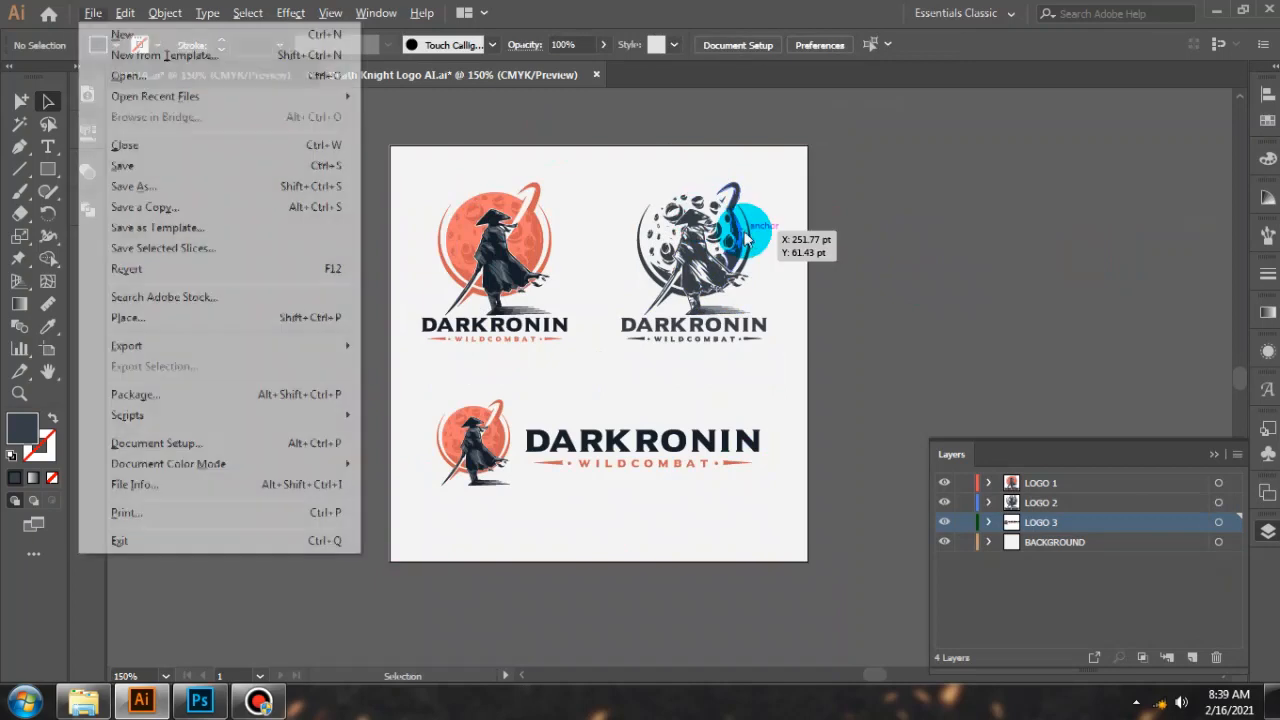
key("a")
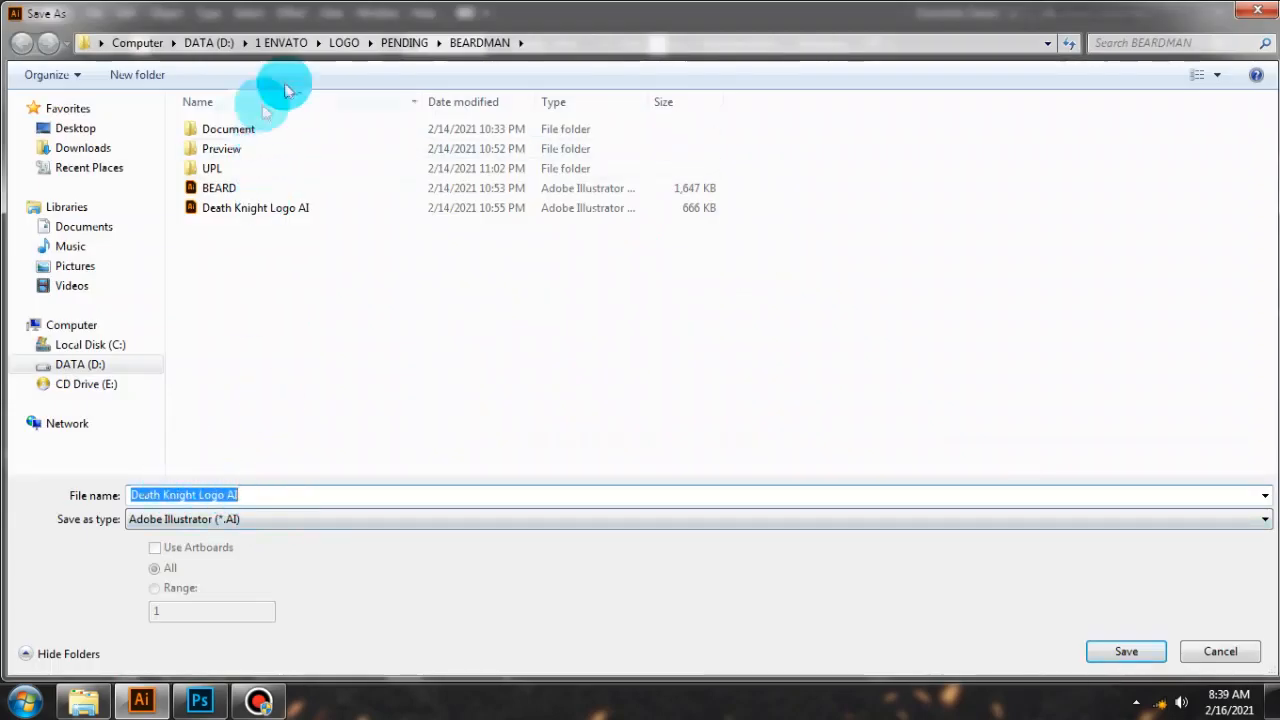
left_click(232, 129)
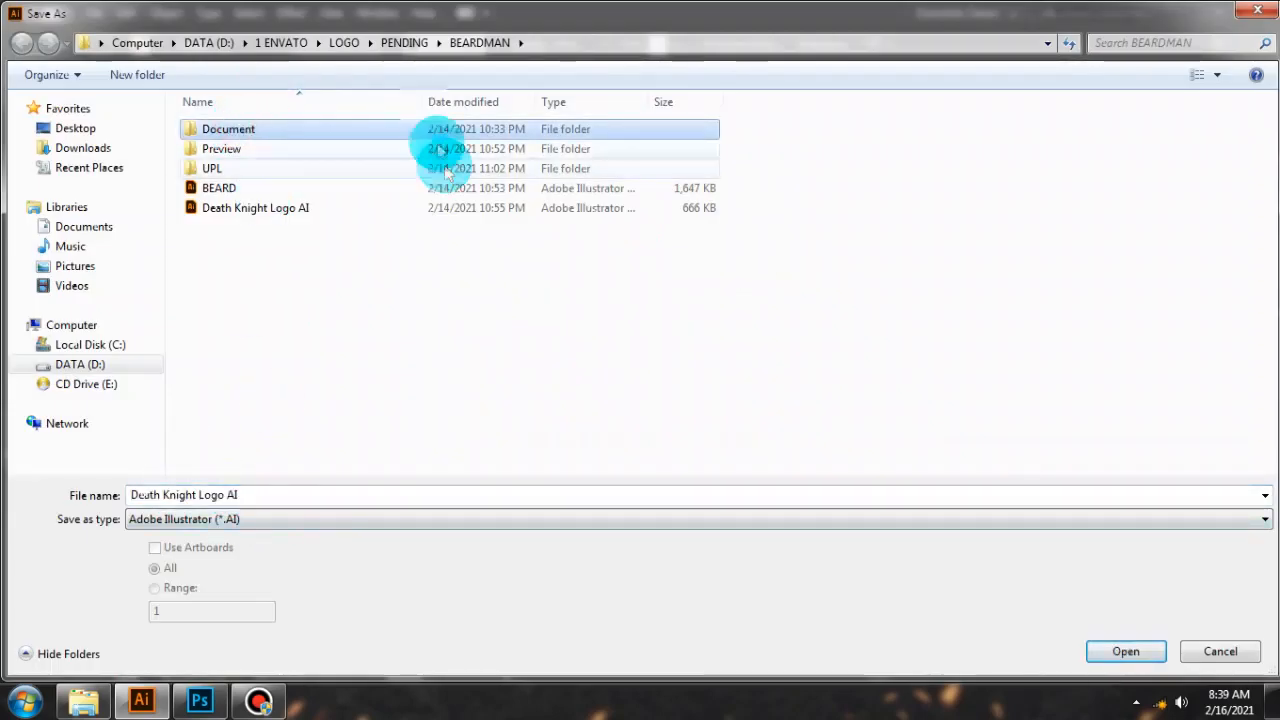
left_click(404, 42)
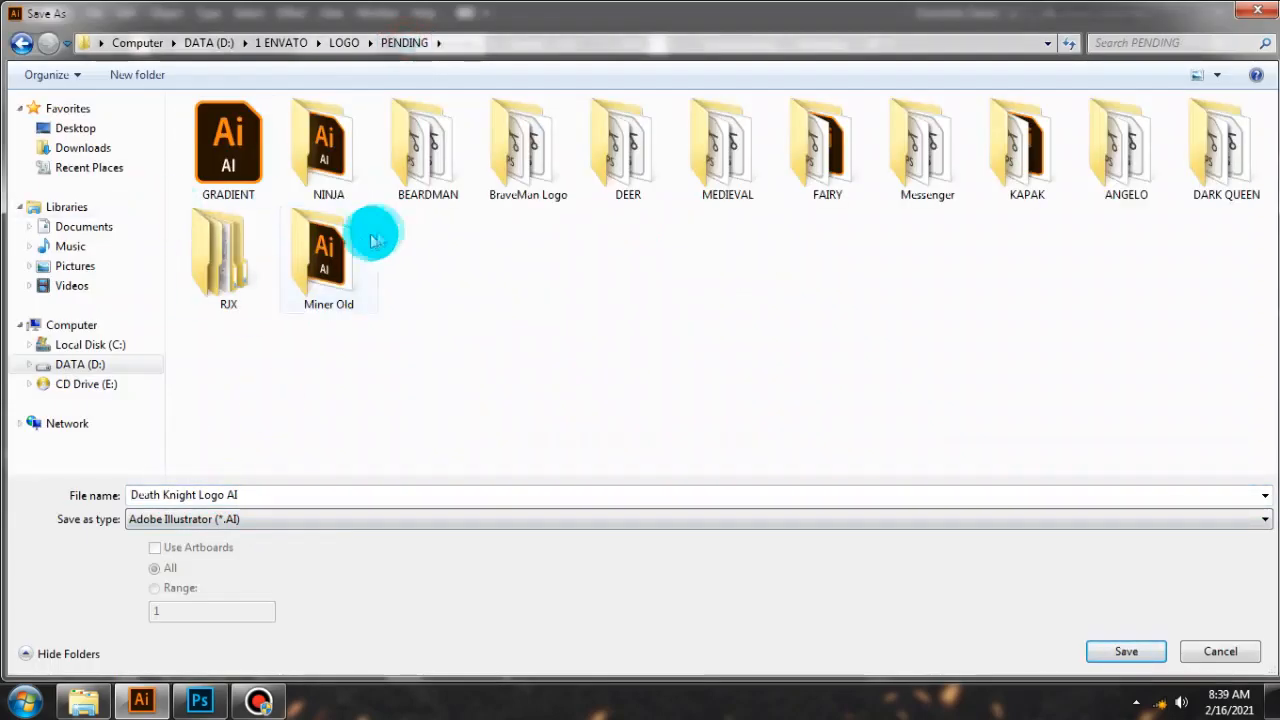
double_click(329, 165)
right_click(327, 337)
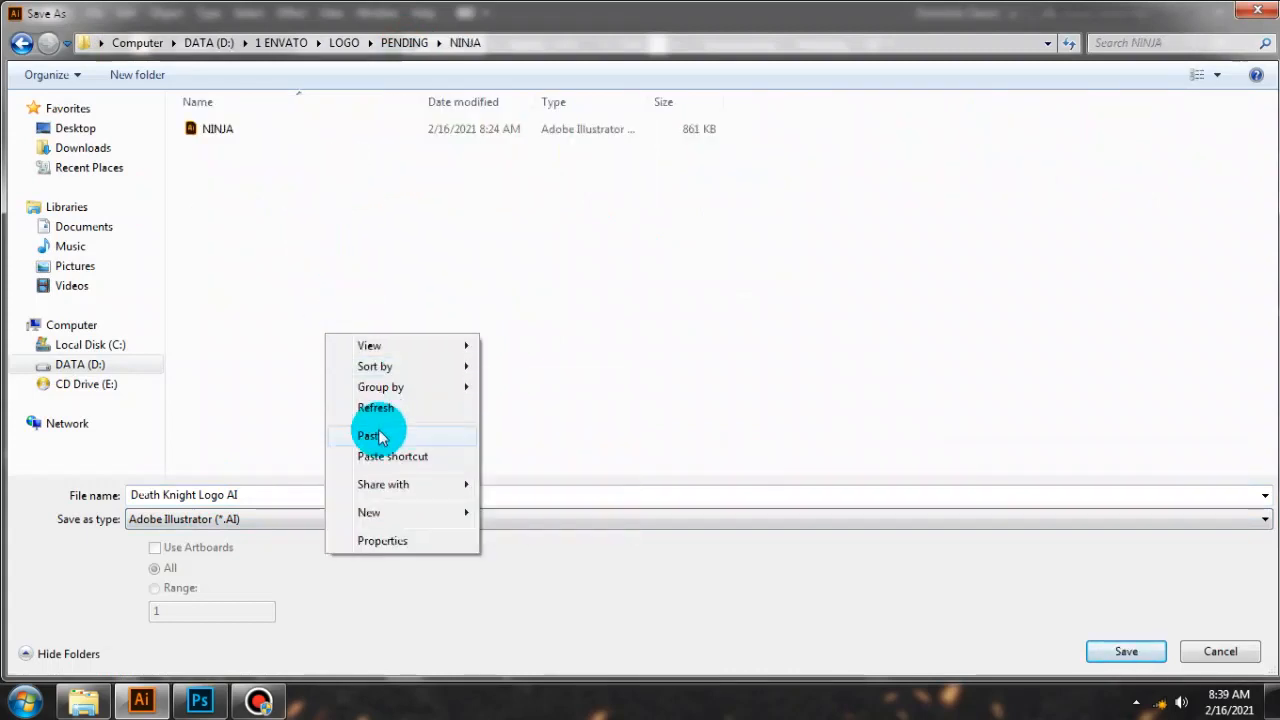
left_click(380, 429)
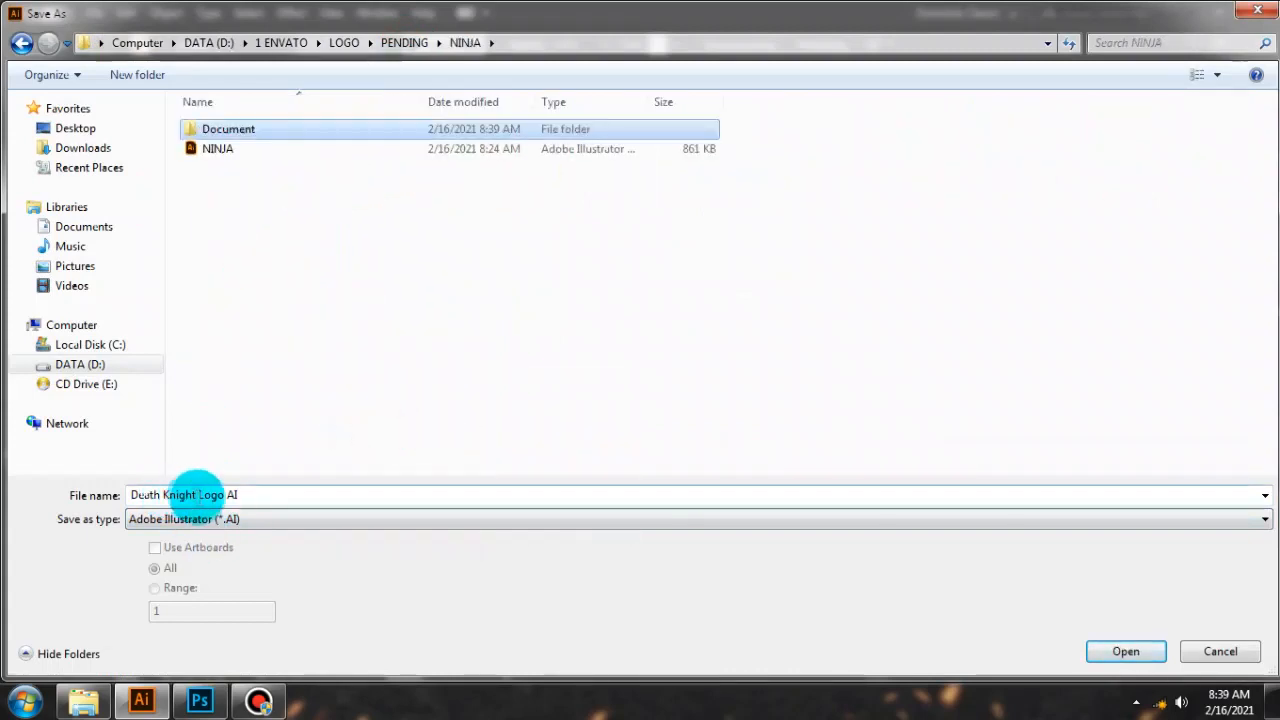
Save the document in the NINJA folder as "Dark Ronin Logo AI", an Adobe Illustrator file in Illustrator CC version.
left_click(196, 497)
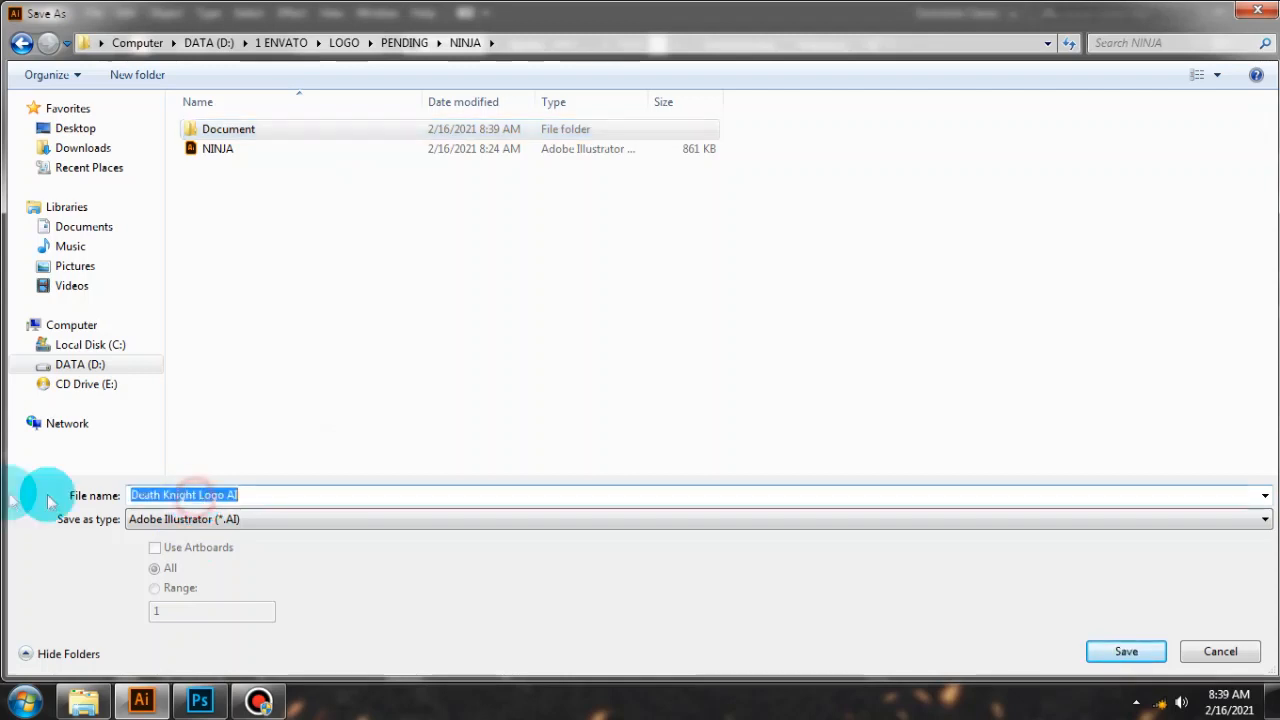
left_click(190, 495)
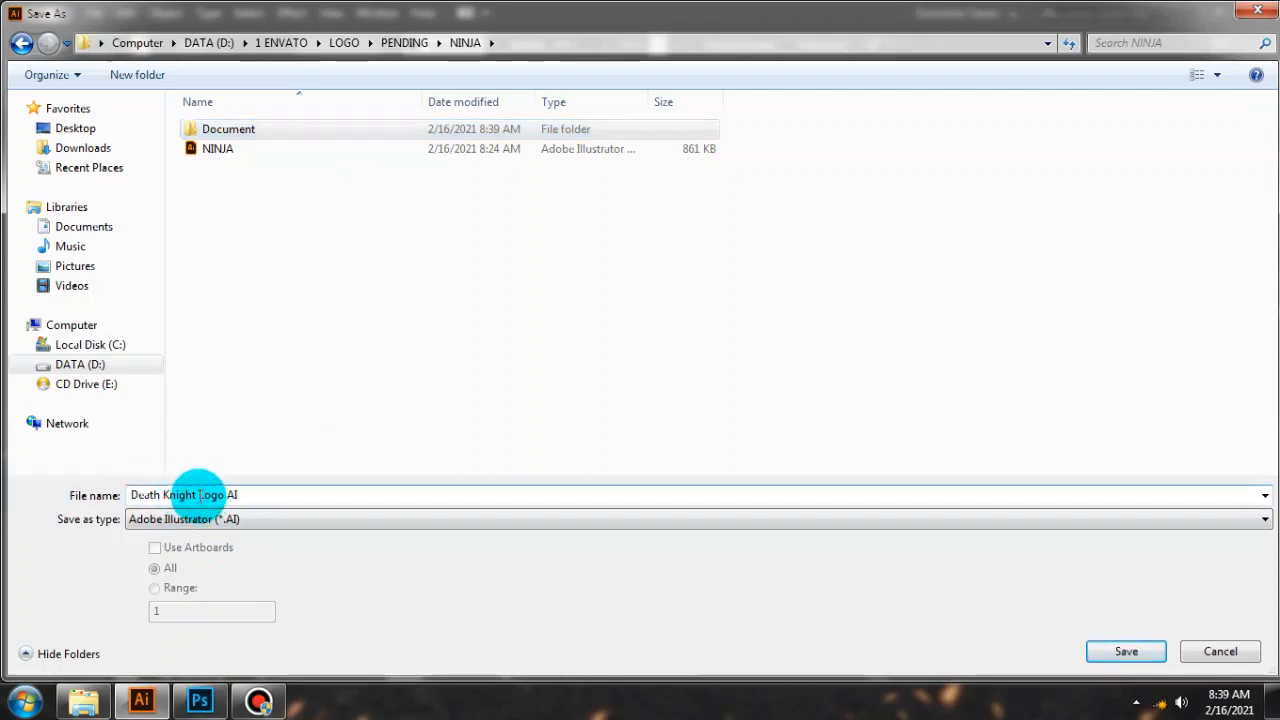
left_click_drag(197, 495, 15, 500)
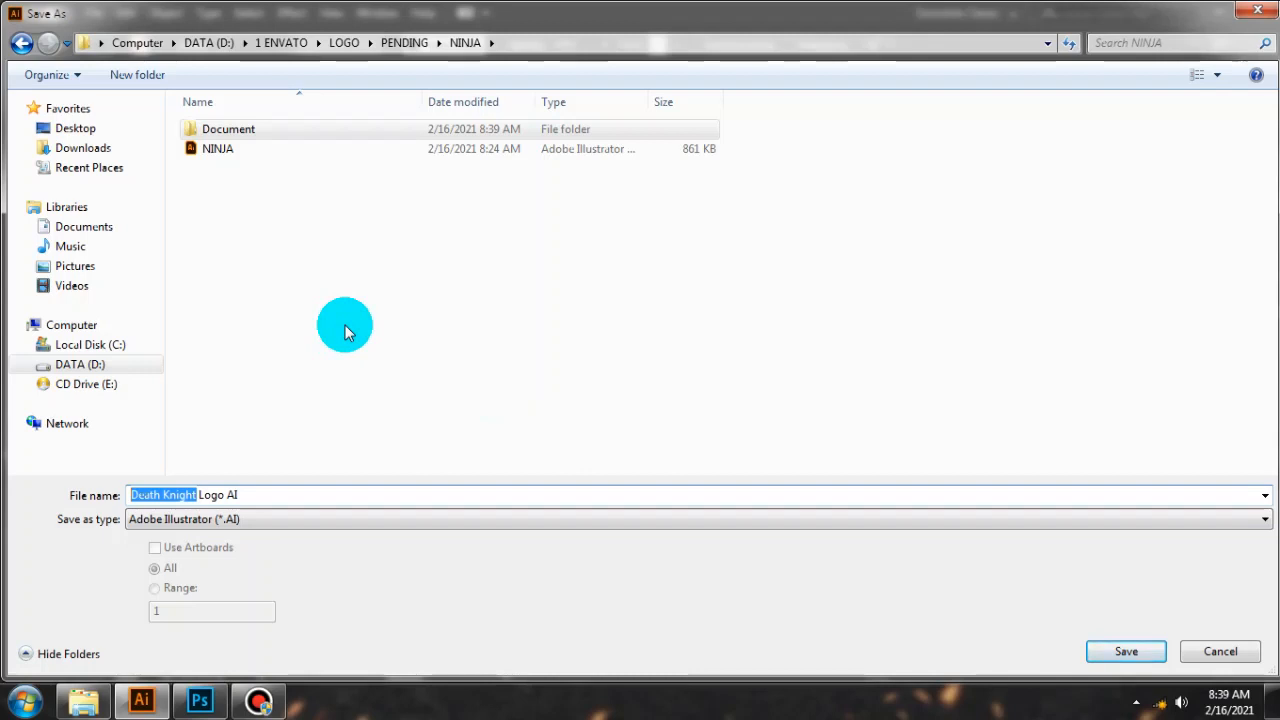
type("dARK")
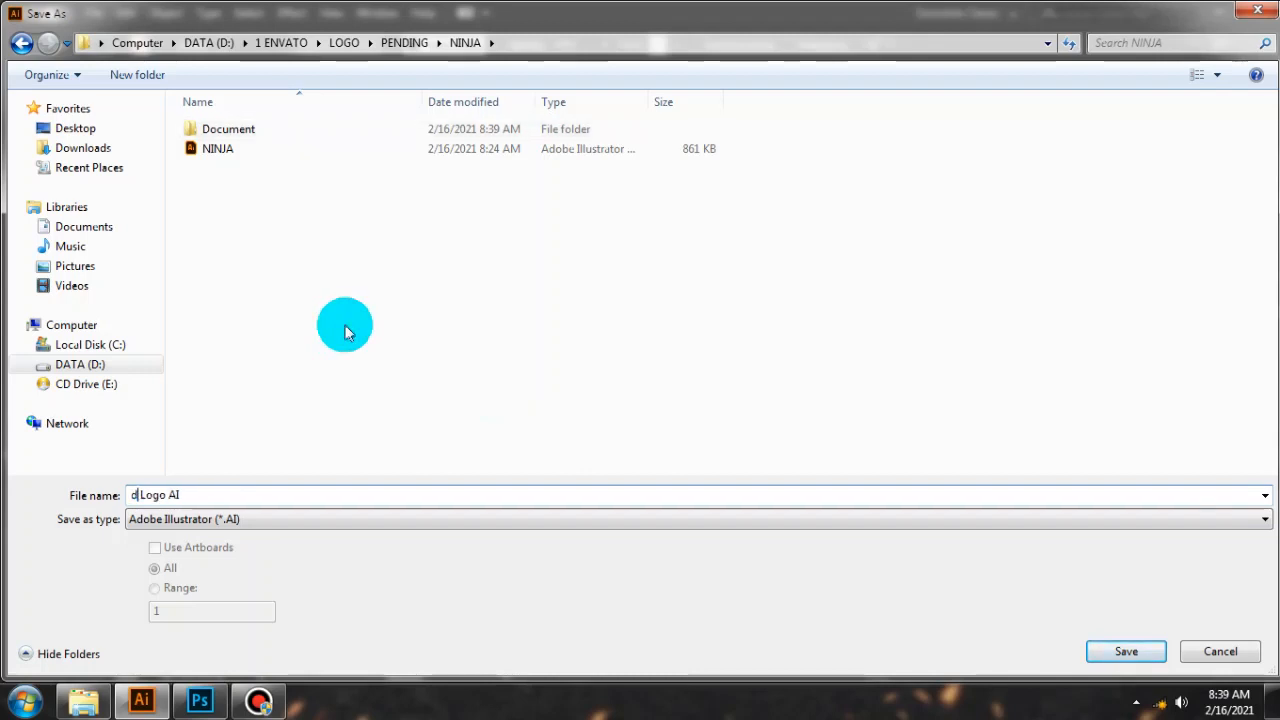
key("ctrl+shift+Left")
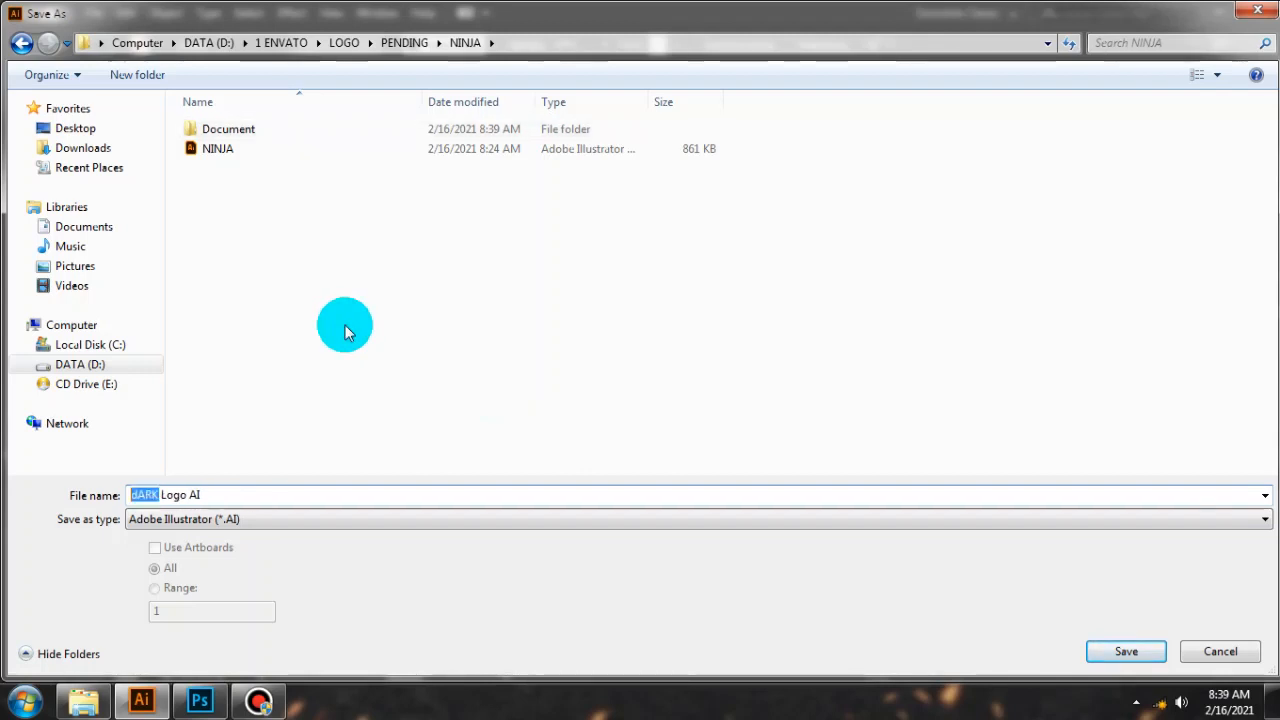
key("Caps_Lock")
type("Durk ")
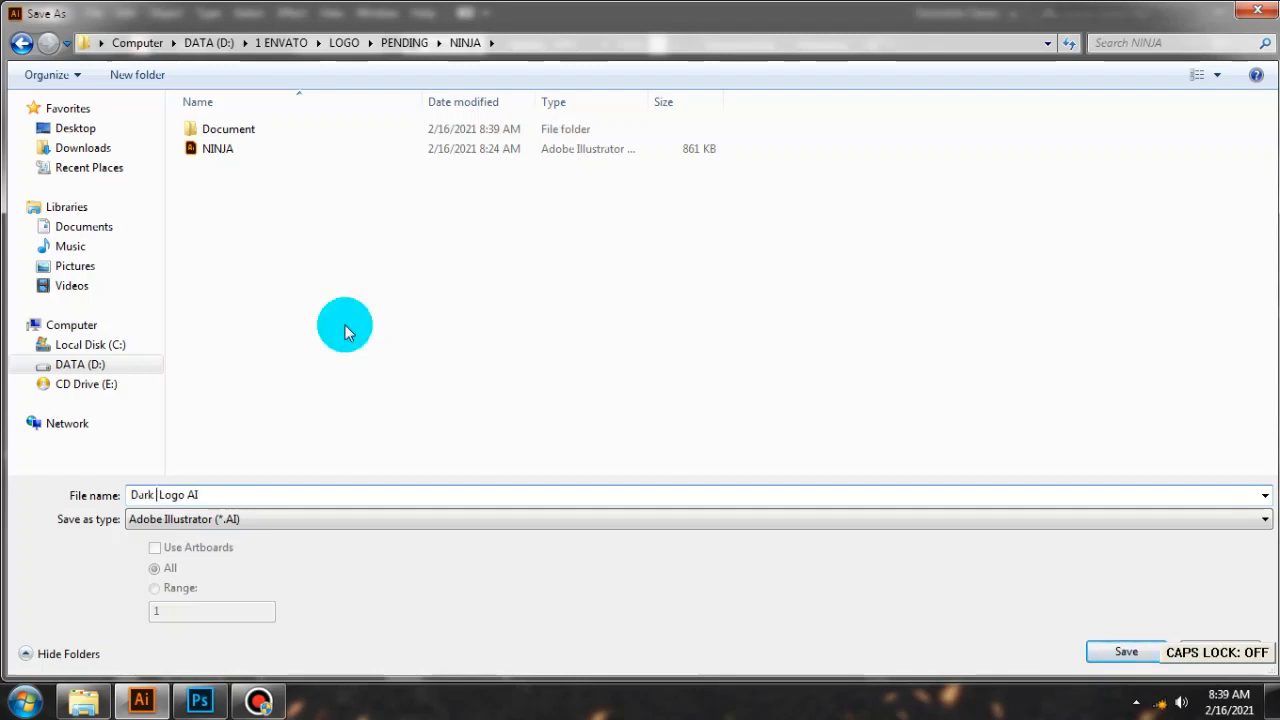
type("Ronin")
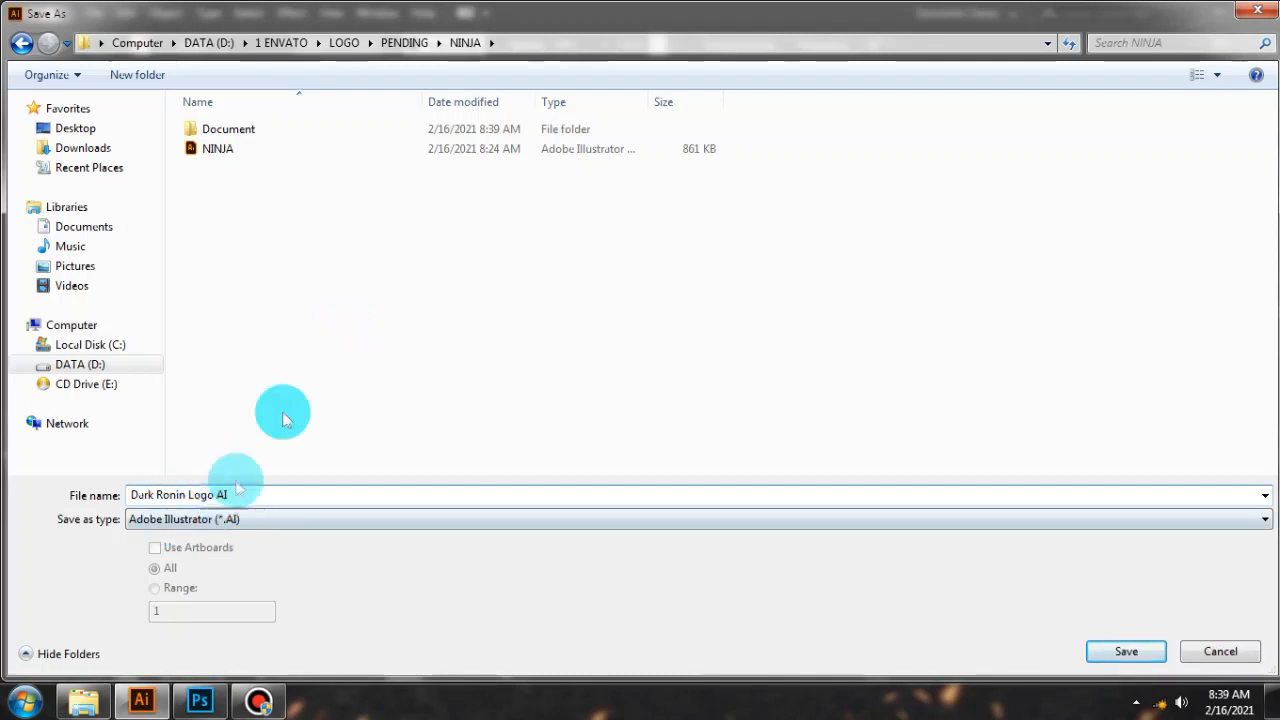
left_click(1128, 651)
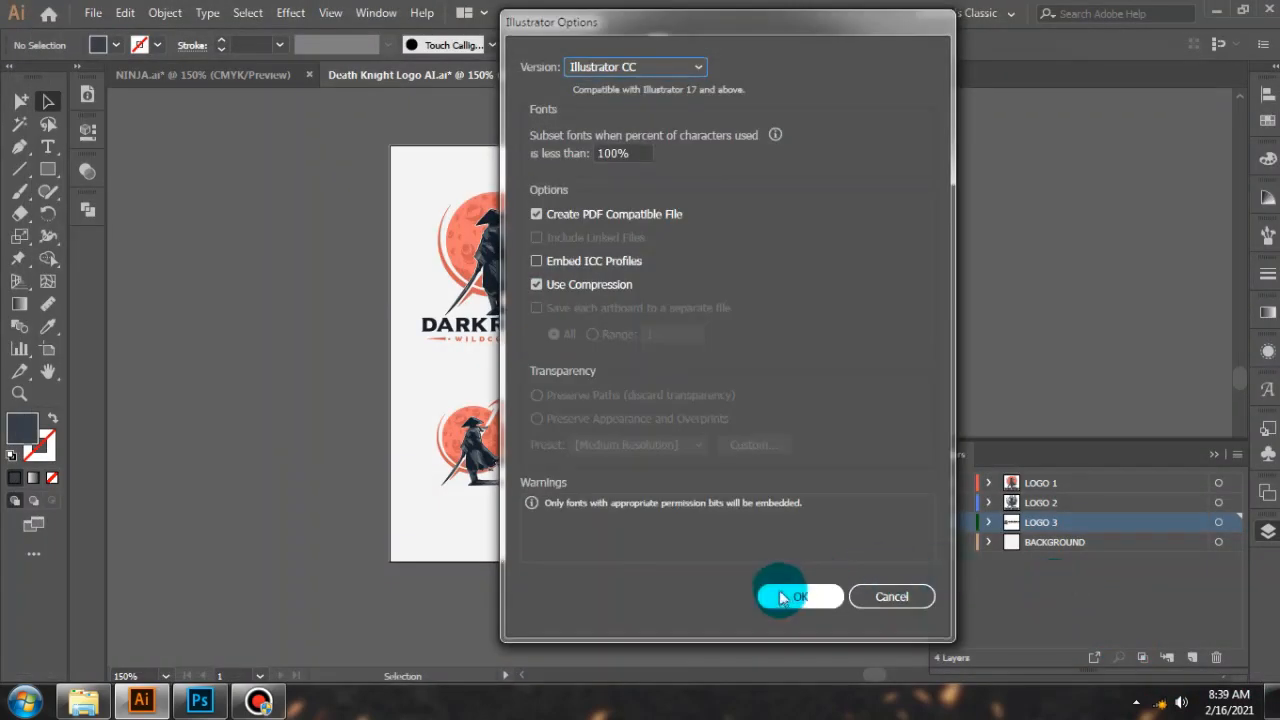
left_click(788, 594)
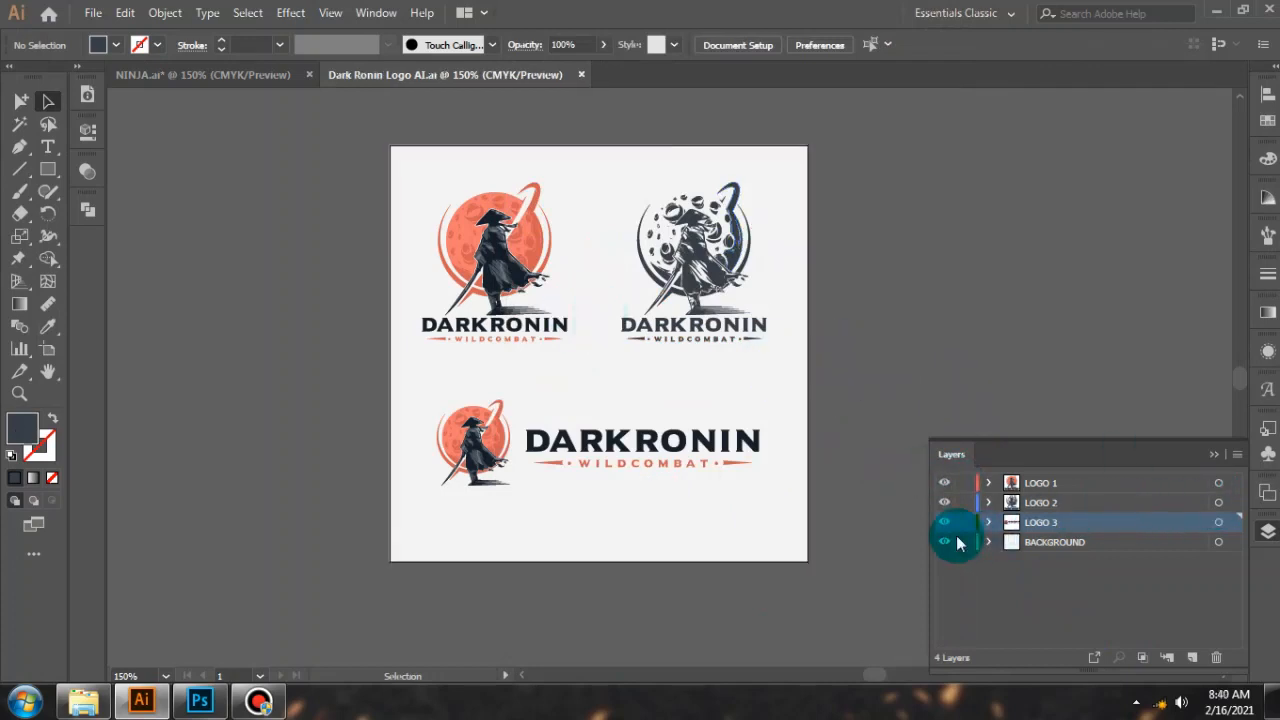
Open the Export As dialog for the logo document and create a folder named UPL inside NINJA.
key("alt+f")
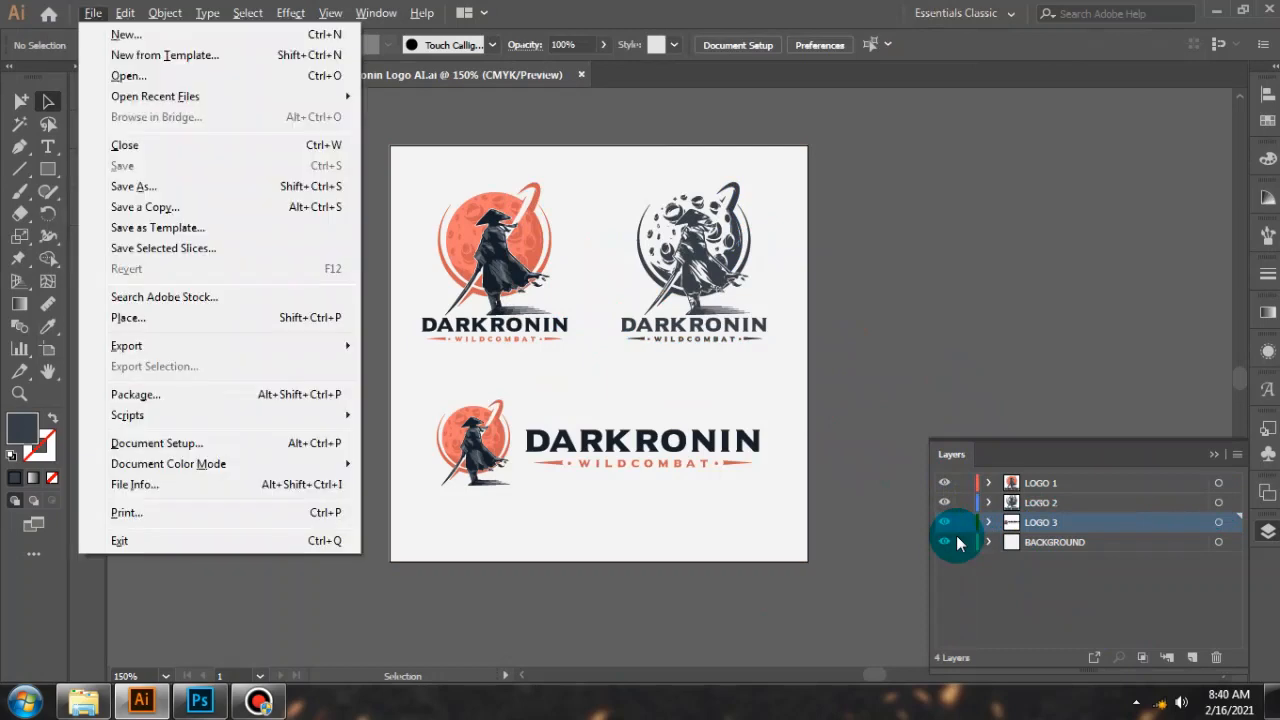
key("e")
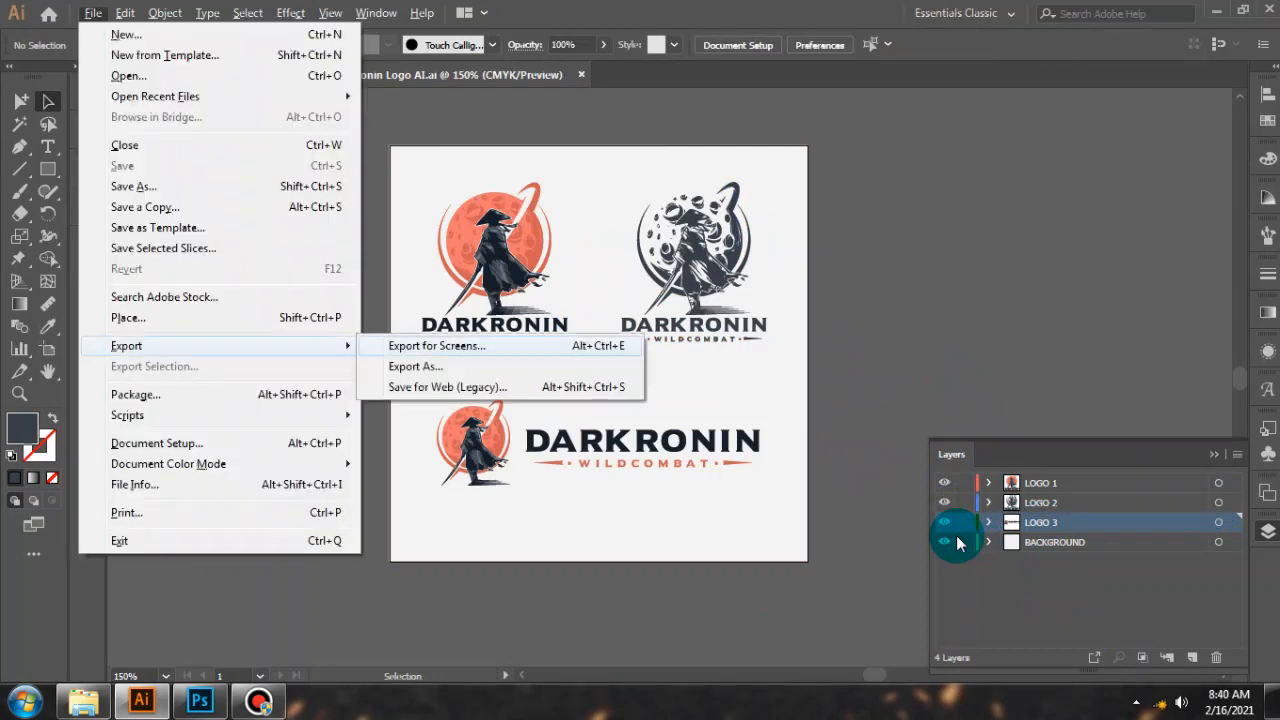
key("Down")
key("Return")
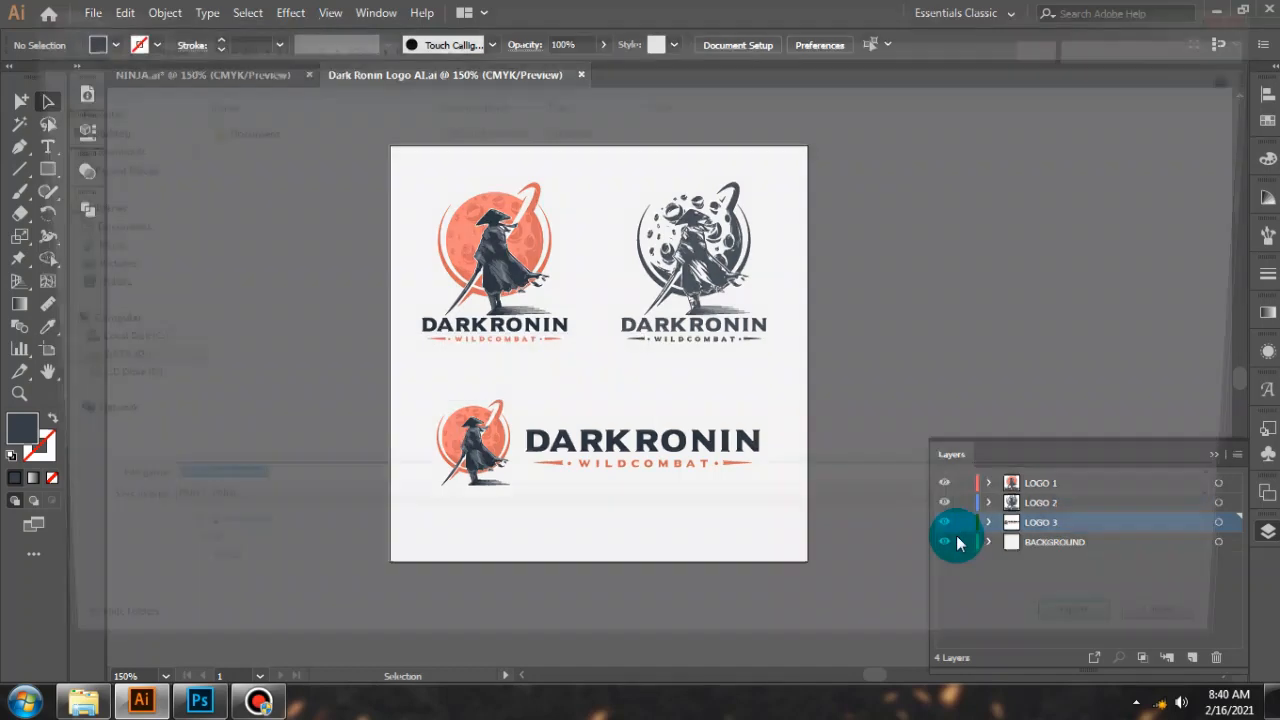
left_click(160, 77)
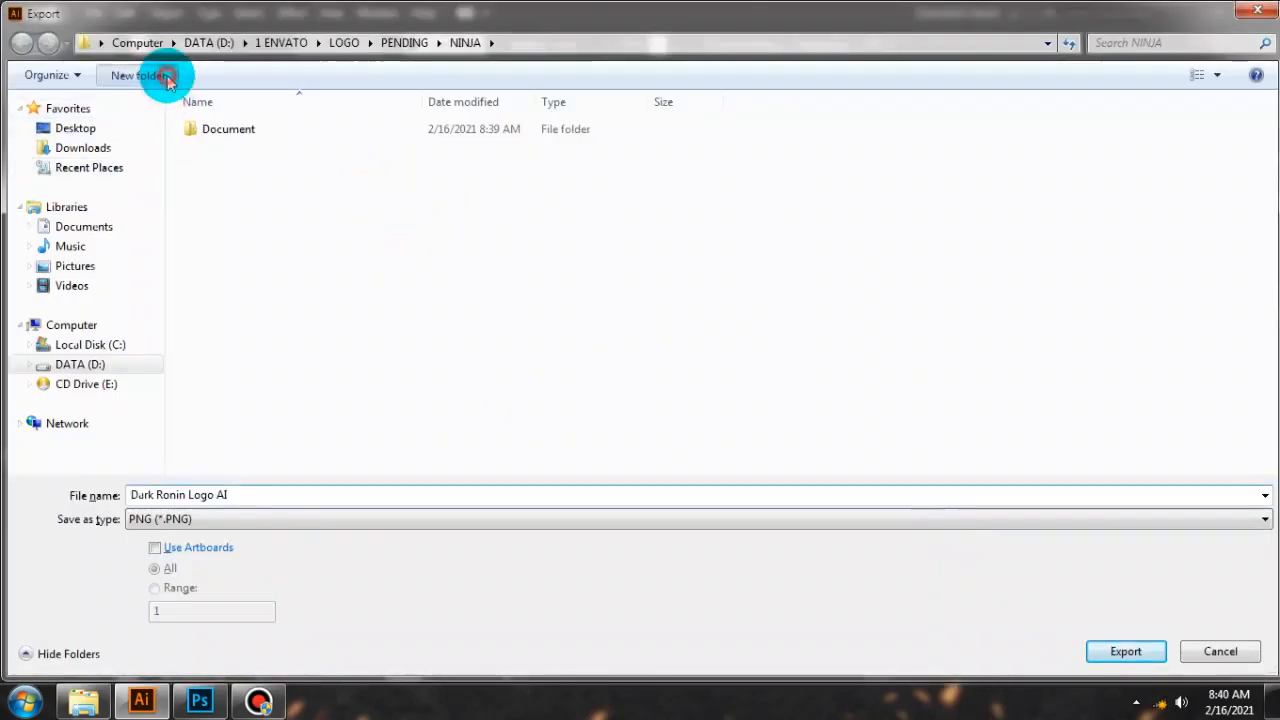
type("UPL")
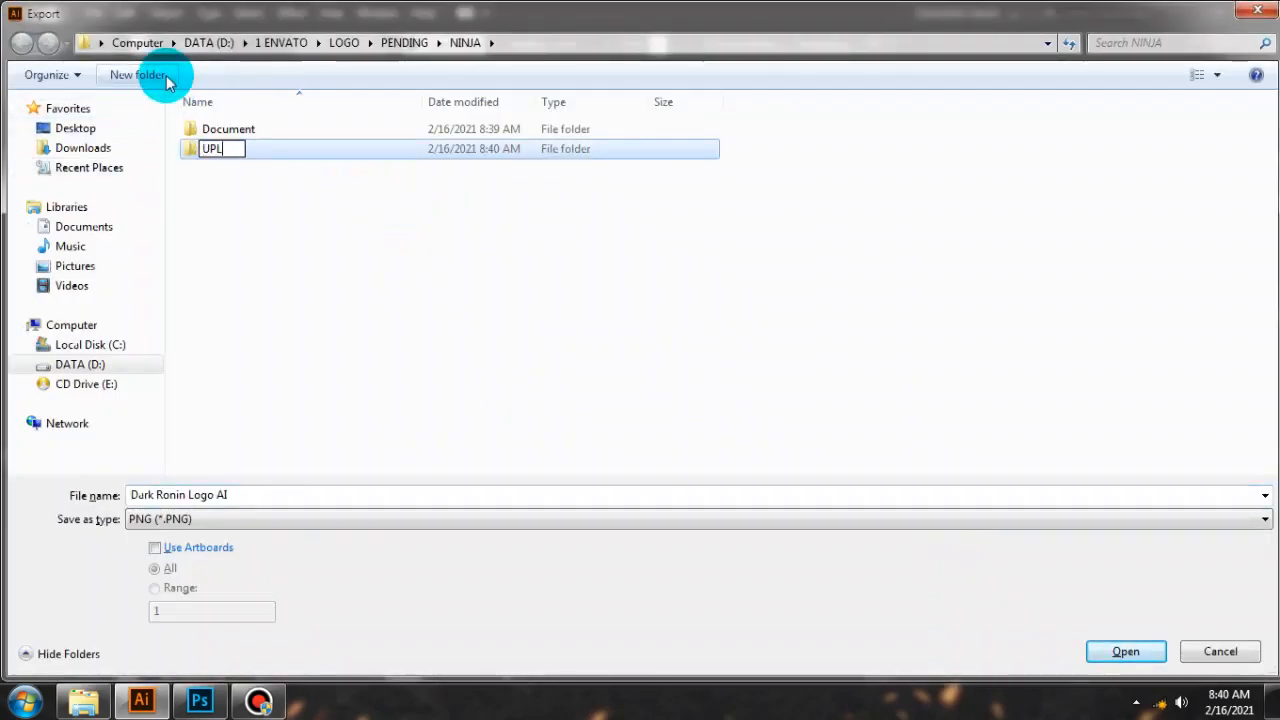
key("Return")
Create another folder named Preview inside the NINJA folder.
left_click(166, 78)
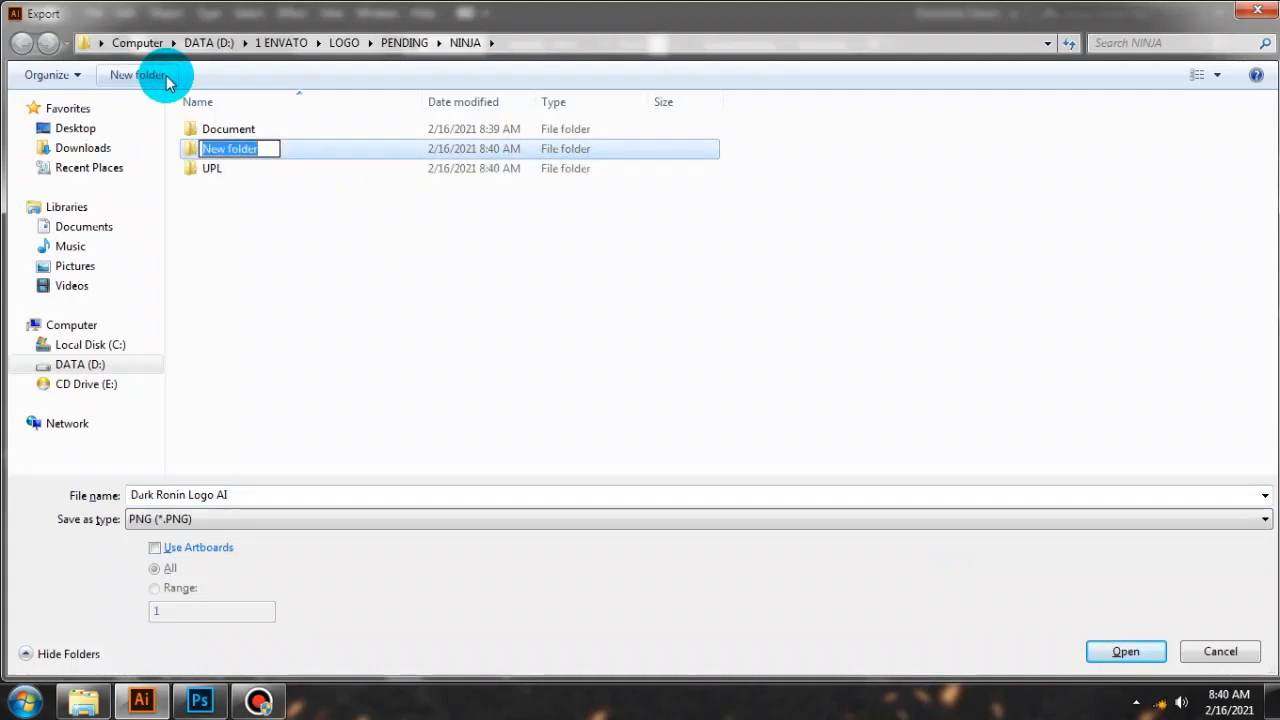
type("Pre")
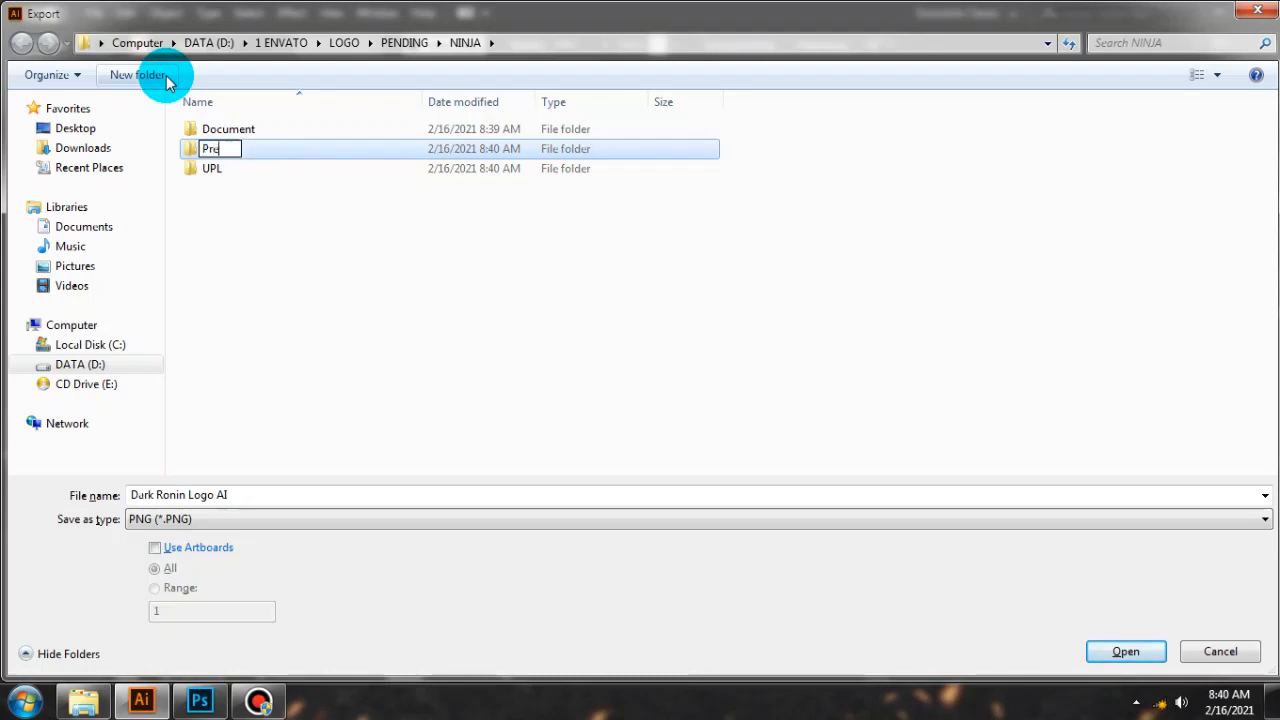
type("view")
key("Return")
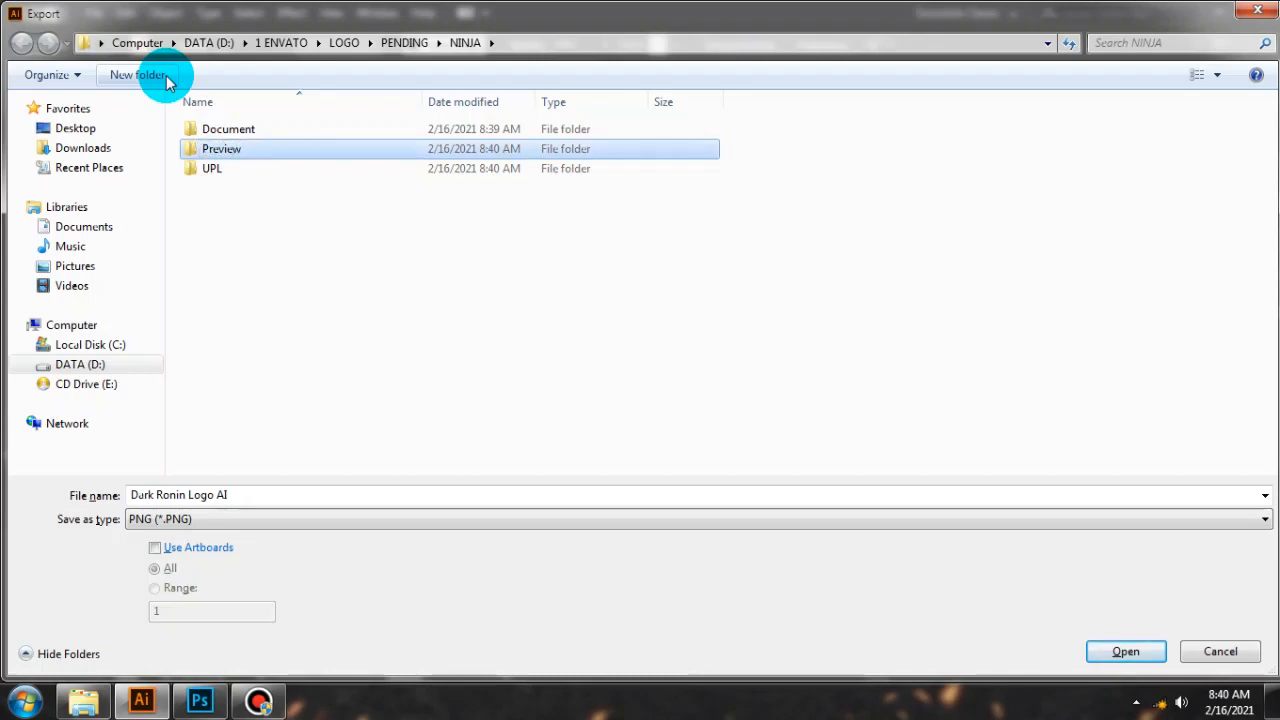
Set the export to the Preview folder as "Dark Ronin Logo JPEG" in JPEG format.
double_click(343, 150)
left_click(277, 500)
left_click(277, 500)
key("BackSpace")
key("BackSpace")
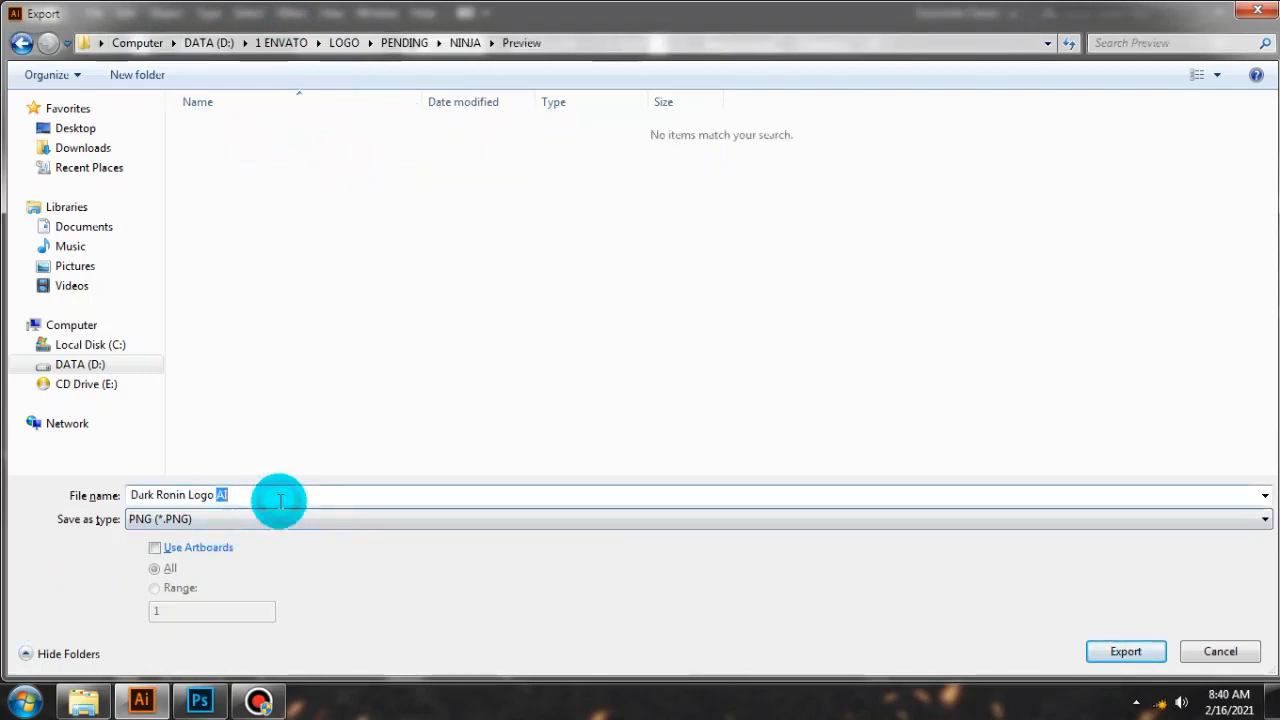
type("JPO")
key("BackSpace")
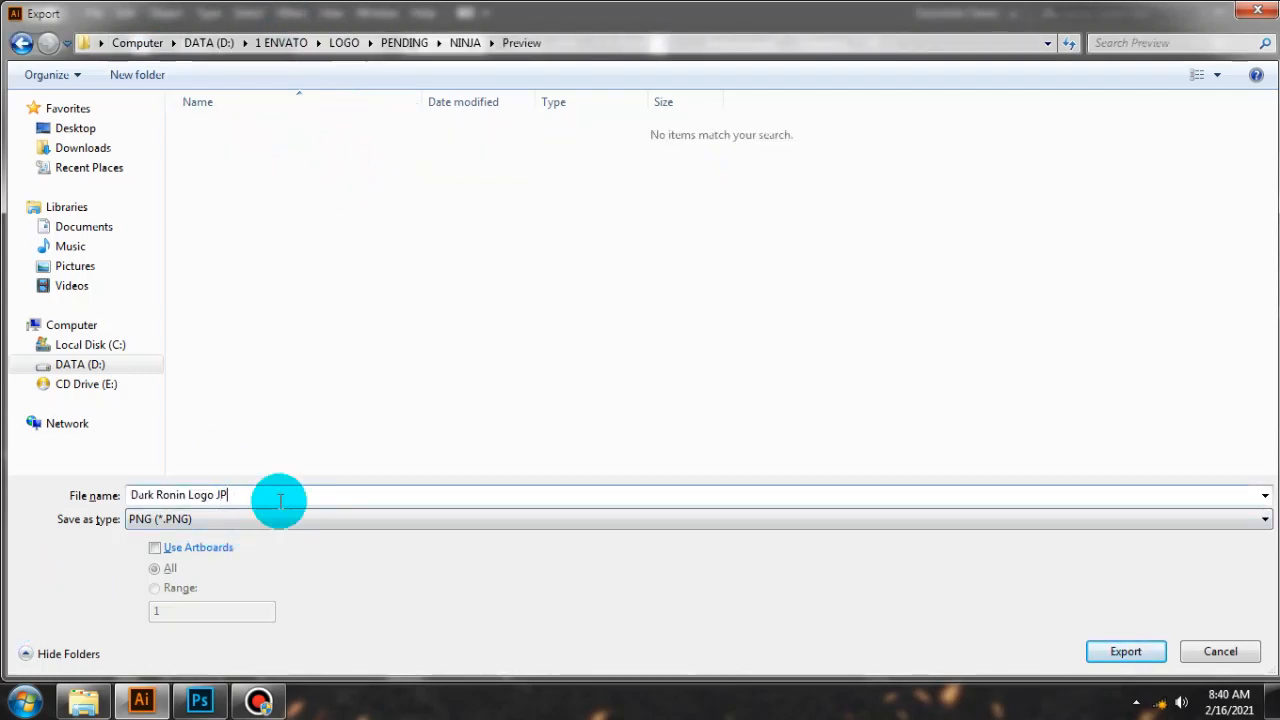
type("EG")
key("Tab")
key("j")
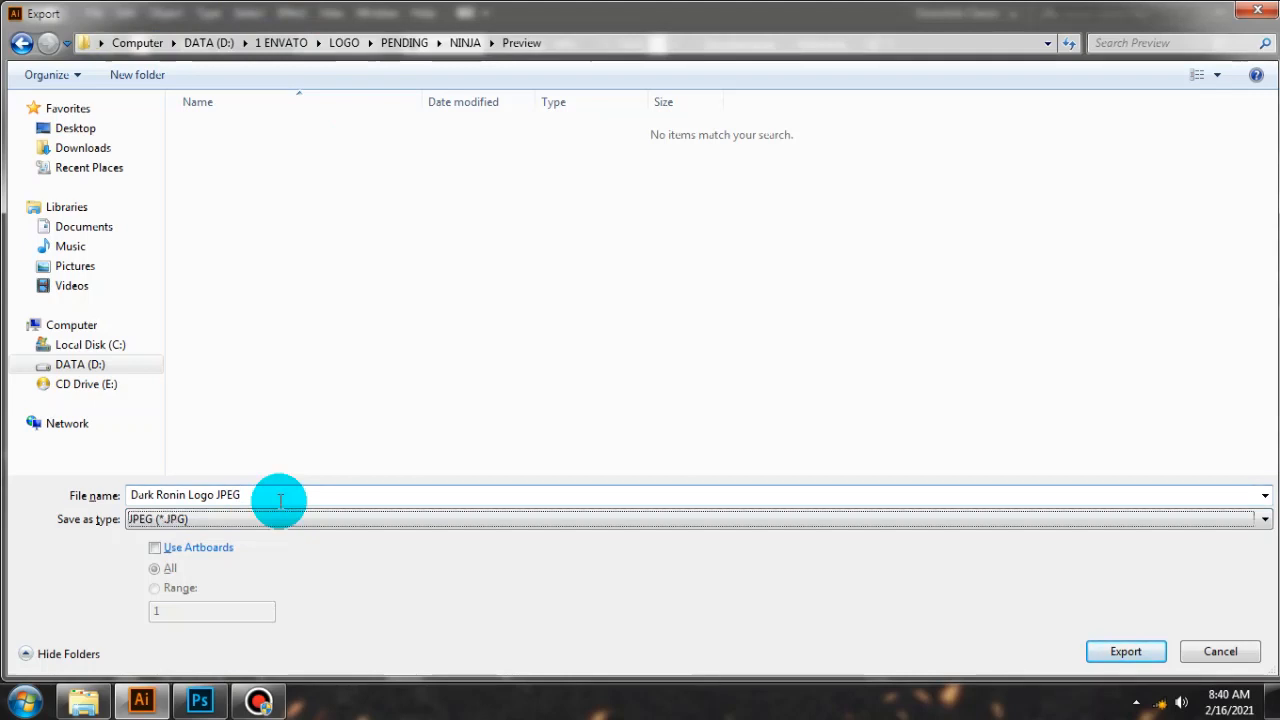
left_click(279, 500)
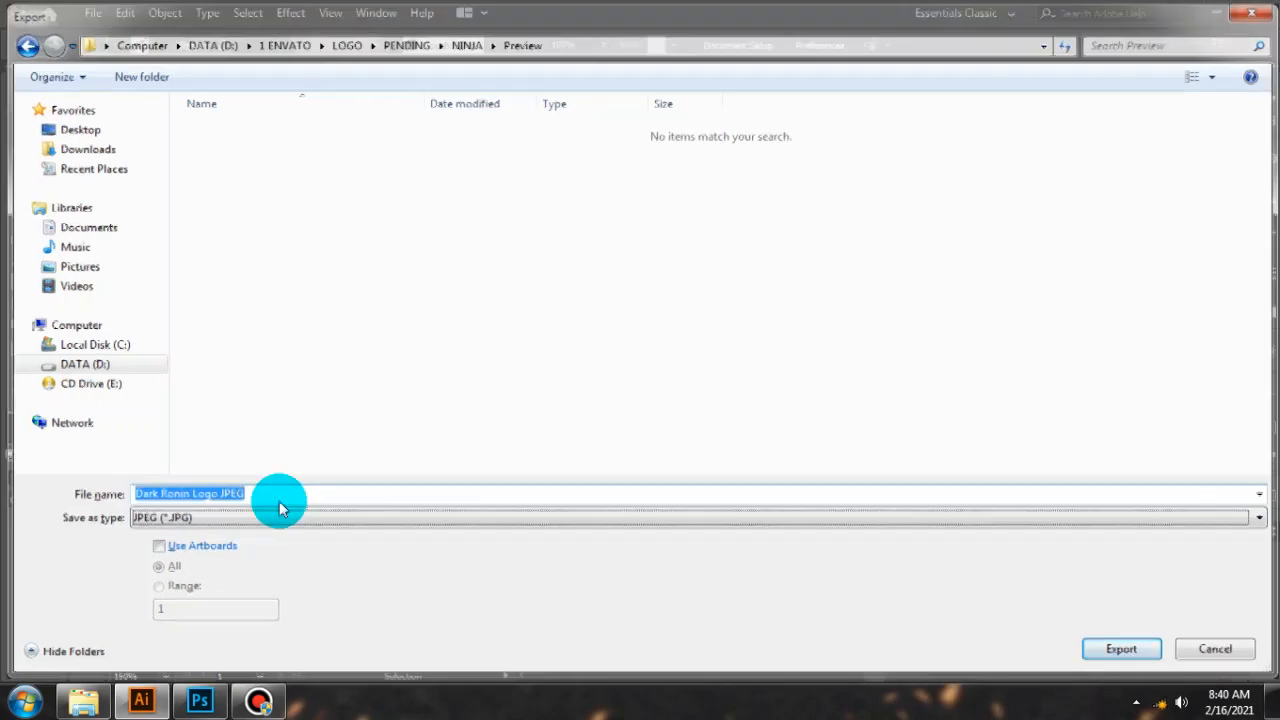
Export the JPEG preview with the RGB color model, at maximum quality and high 300 ppi resolution.
key("Return")
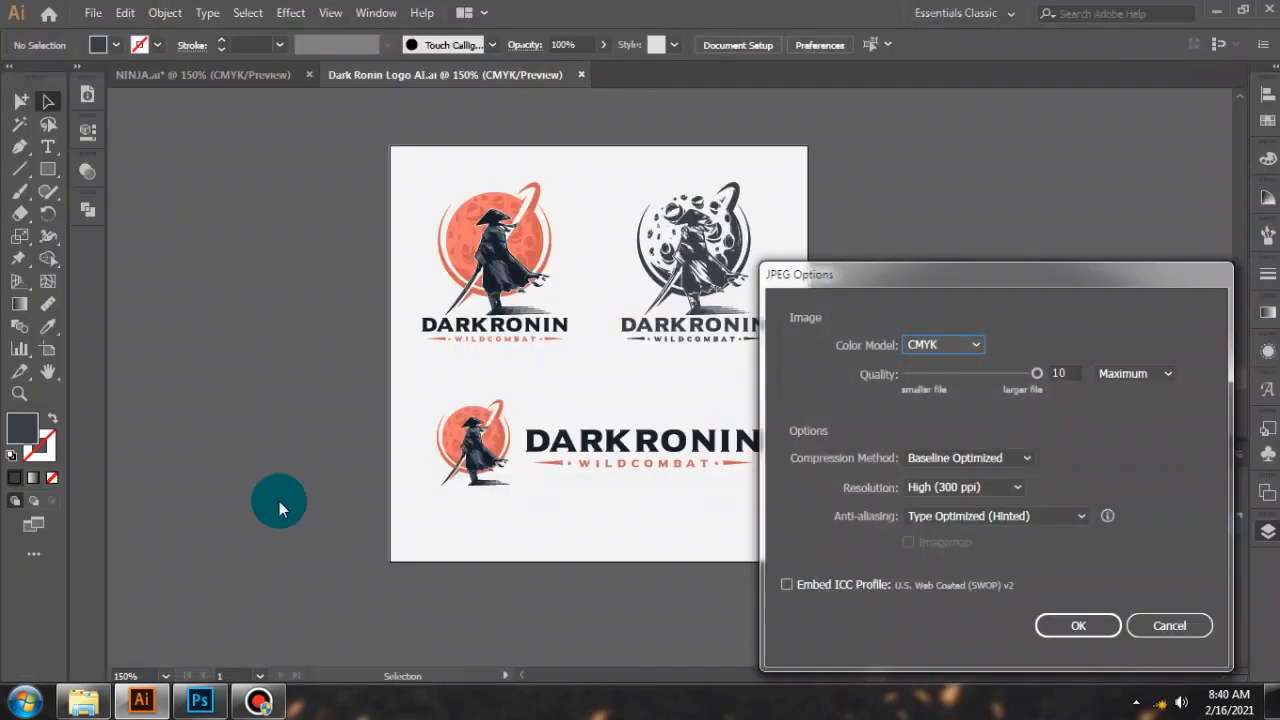
key("alt+Down")
key("Up")
key("Return")
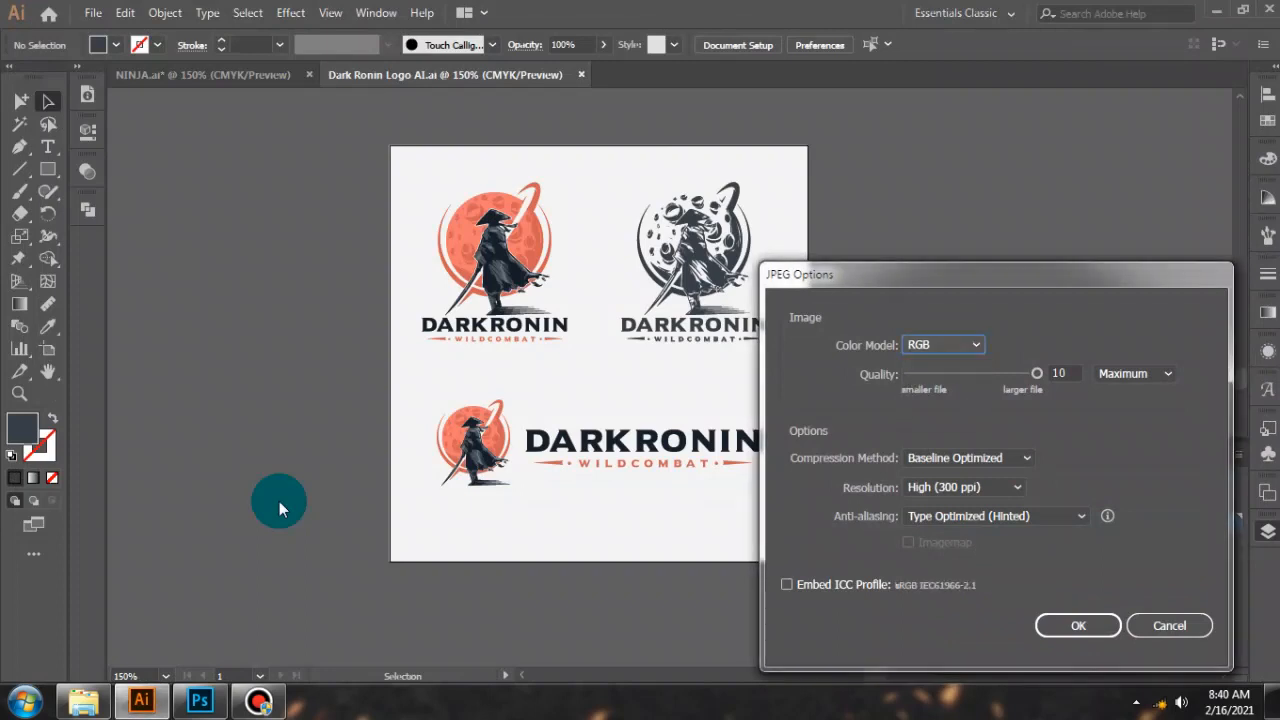
key("Return")
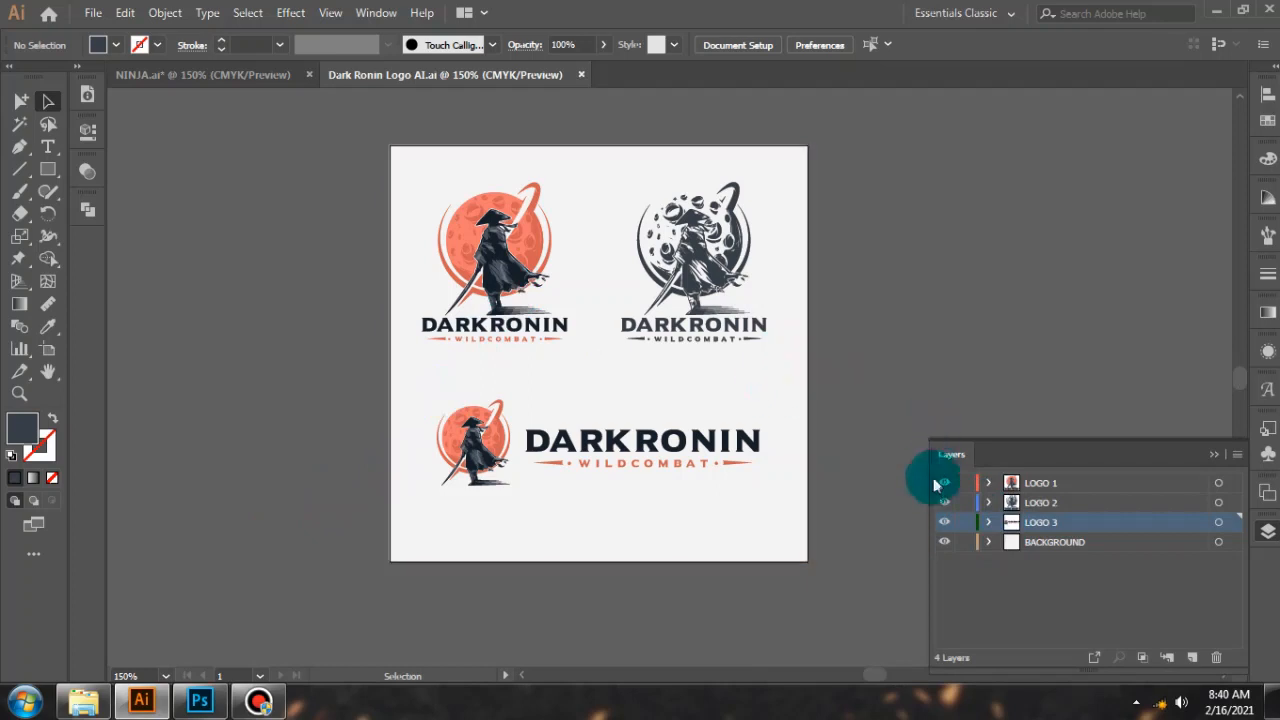
Hide the BACKGROUND layer and open the Export As dialog for the logo document.
left_click(944, 541)
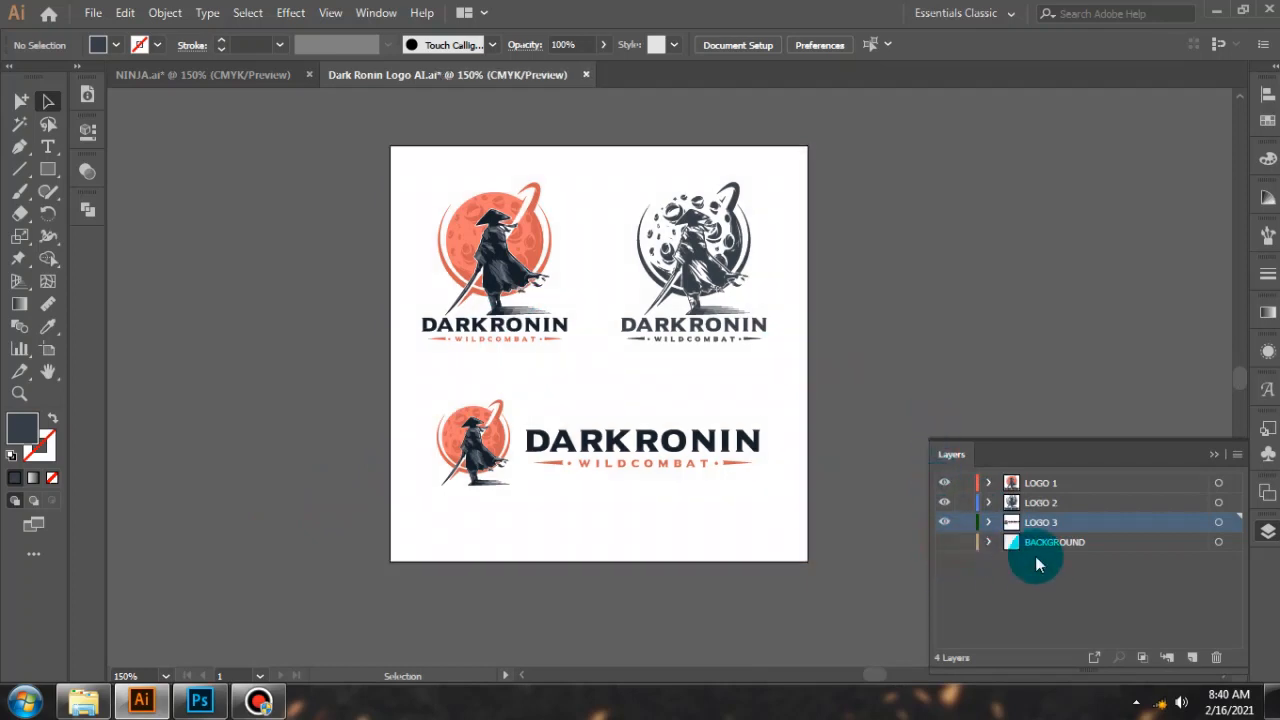
key("alt+f")
key("e")
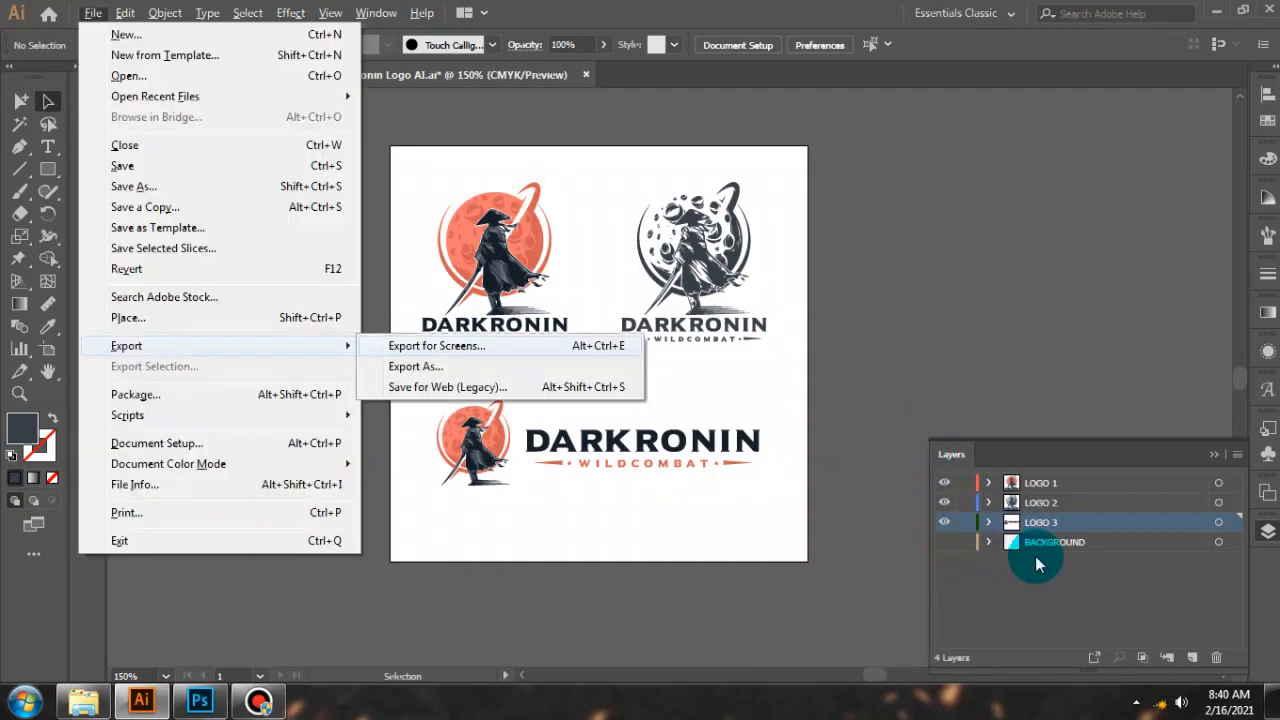
key("Down")
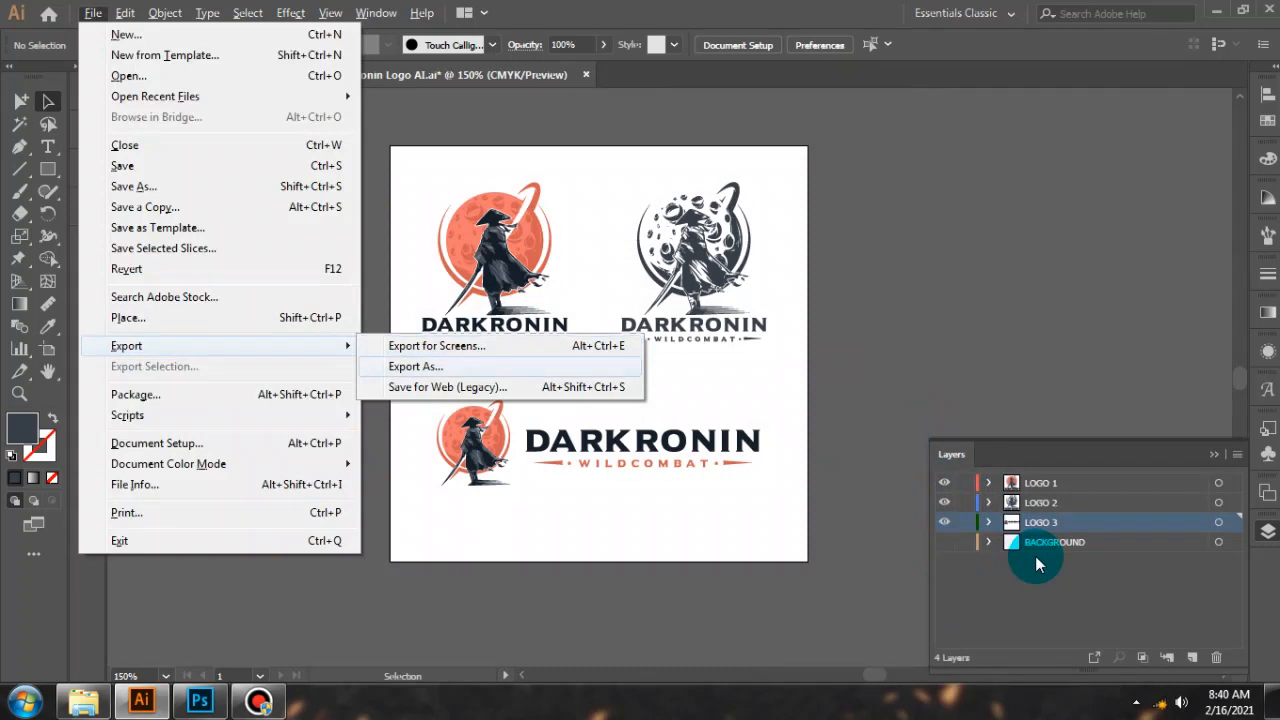
key("Return")
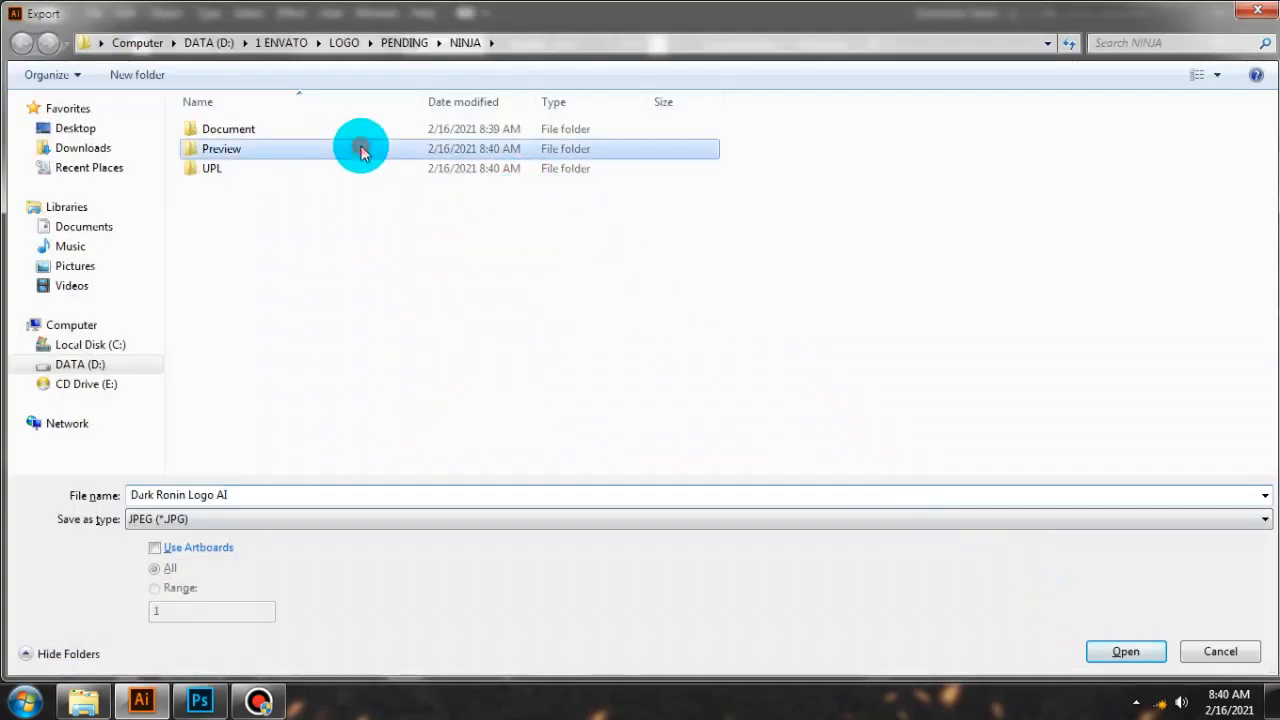
Export "Dark Ronin Logo PNG" to the Preview folder as a PNG using artboards, at 300 ppi with a transparent background.
double_click(357, 148)
double_click(291, 494)
type("P")
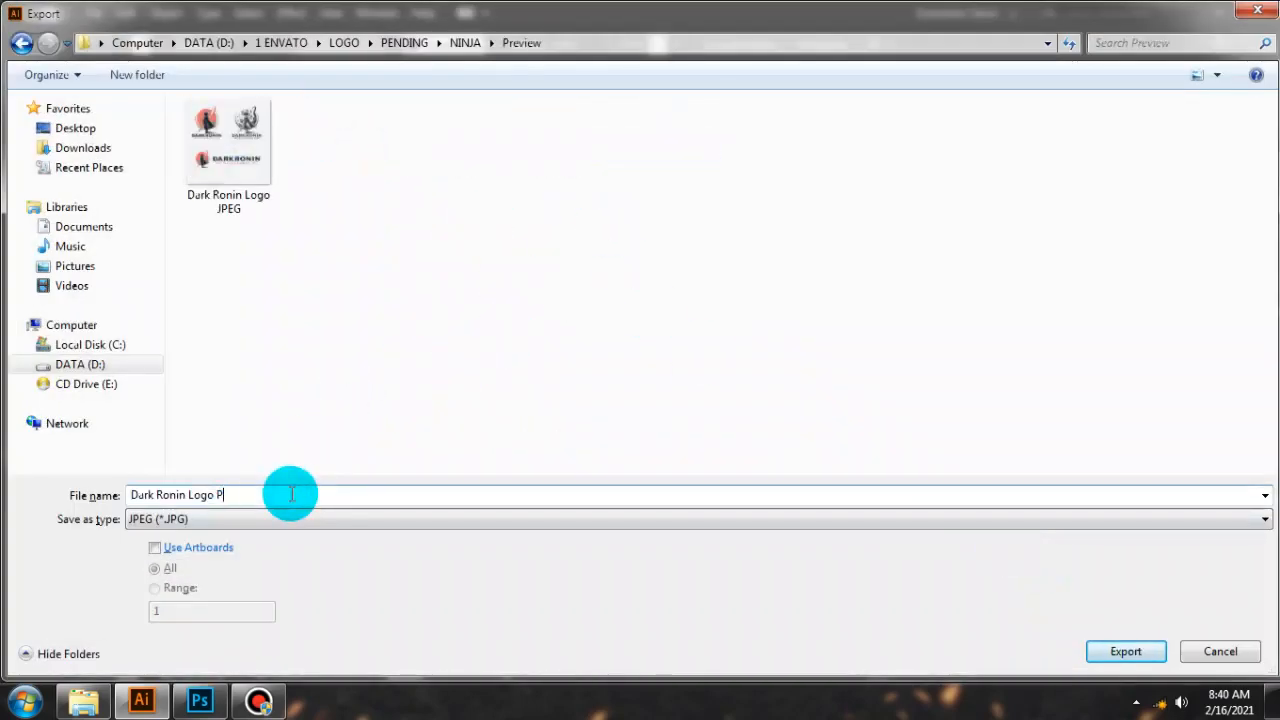
type("NG")
key("Tab")
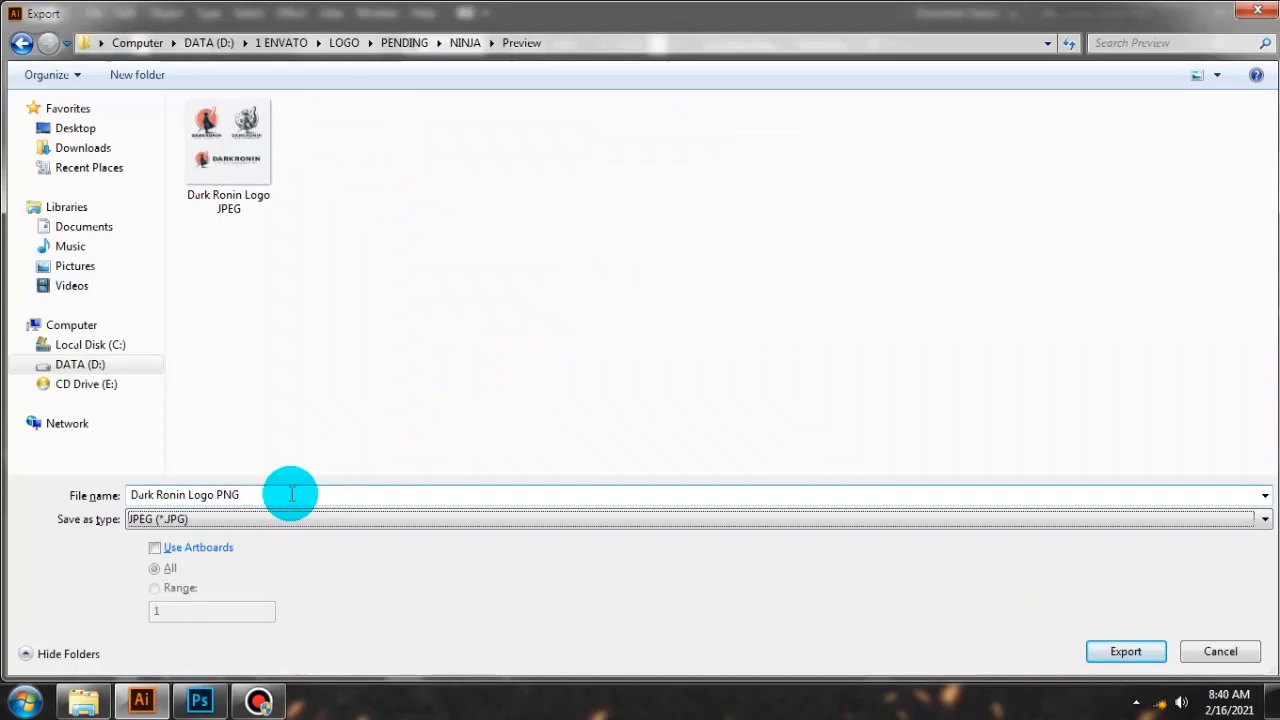
key("Down")
key("Down")
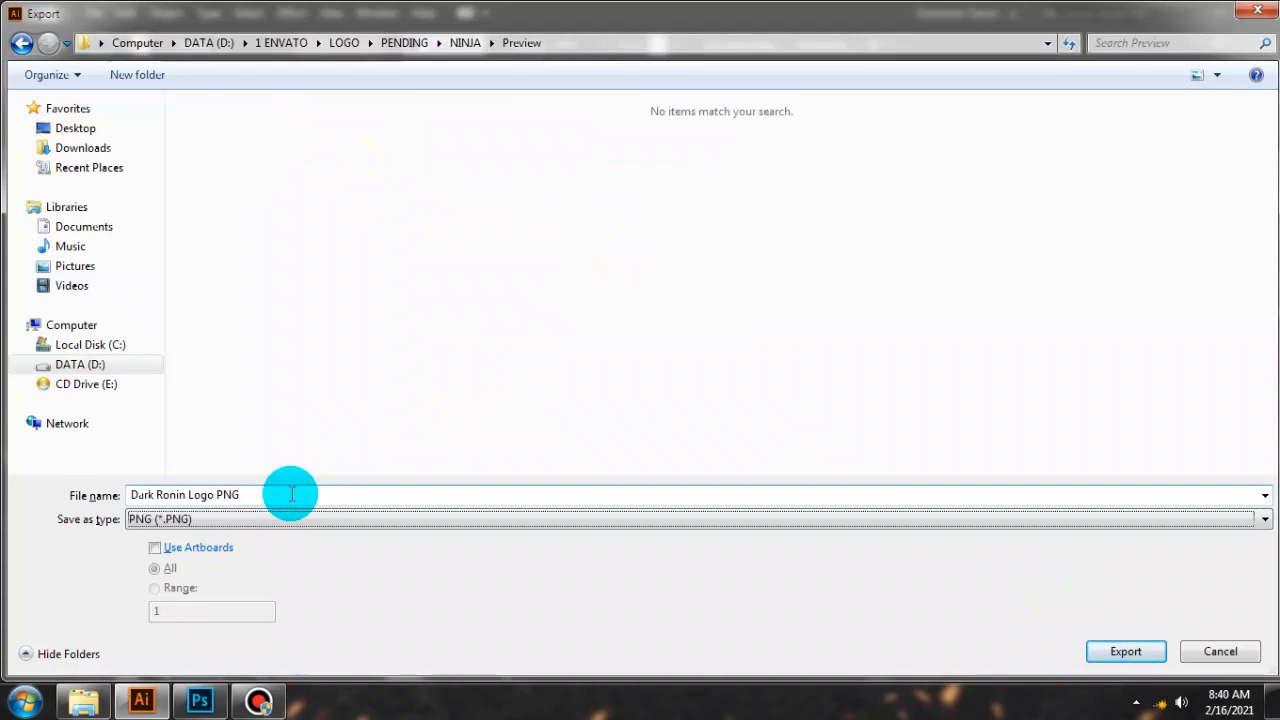
key("Tab")
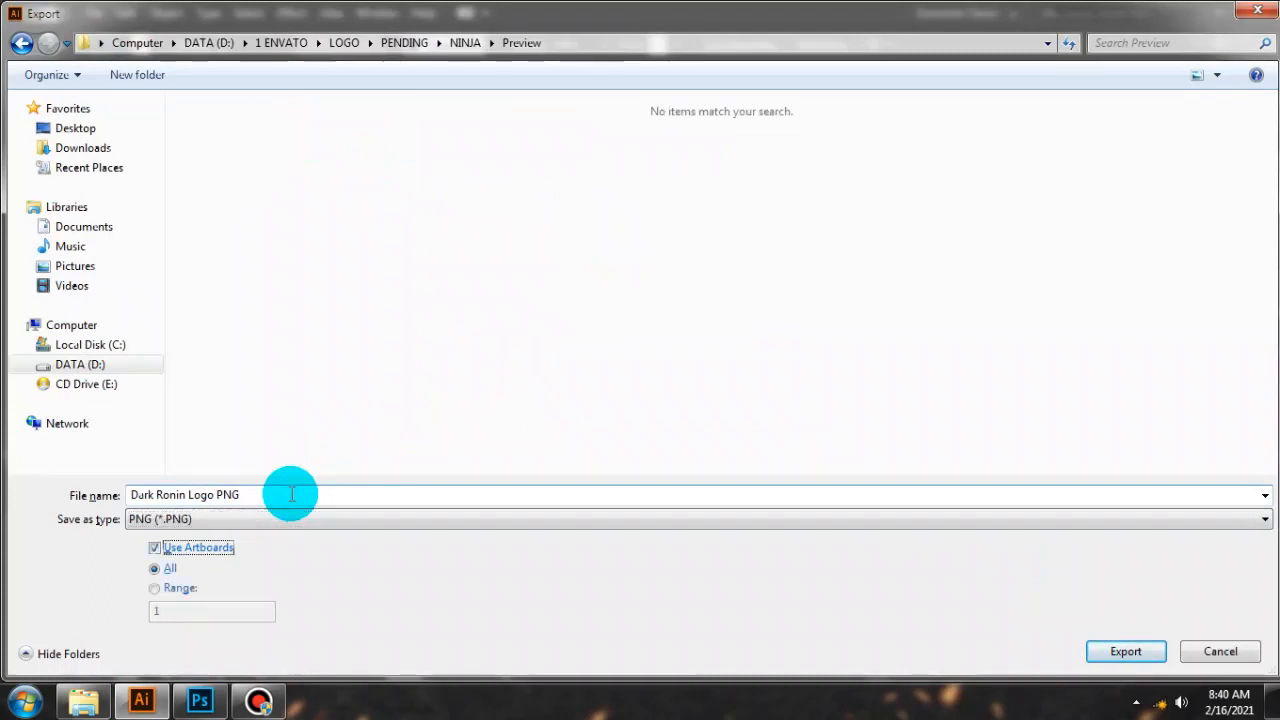
key("Return")
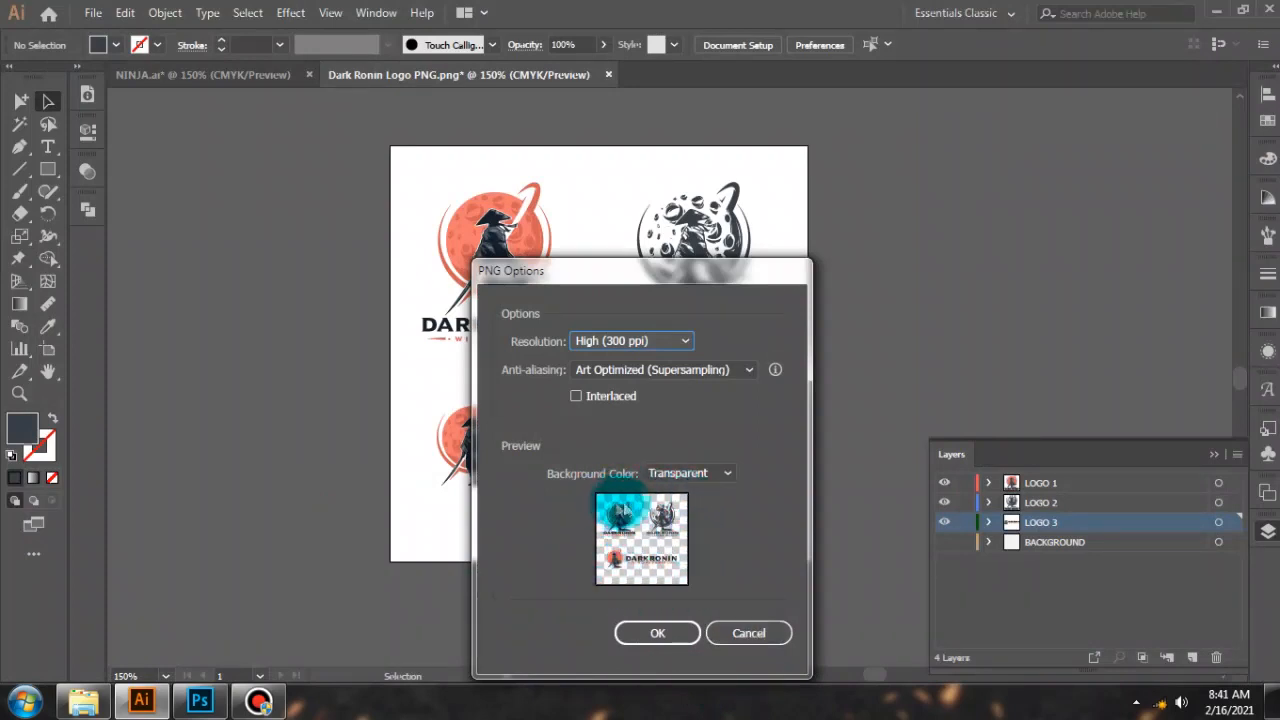
left_click(660, 636)
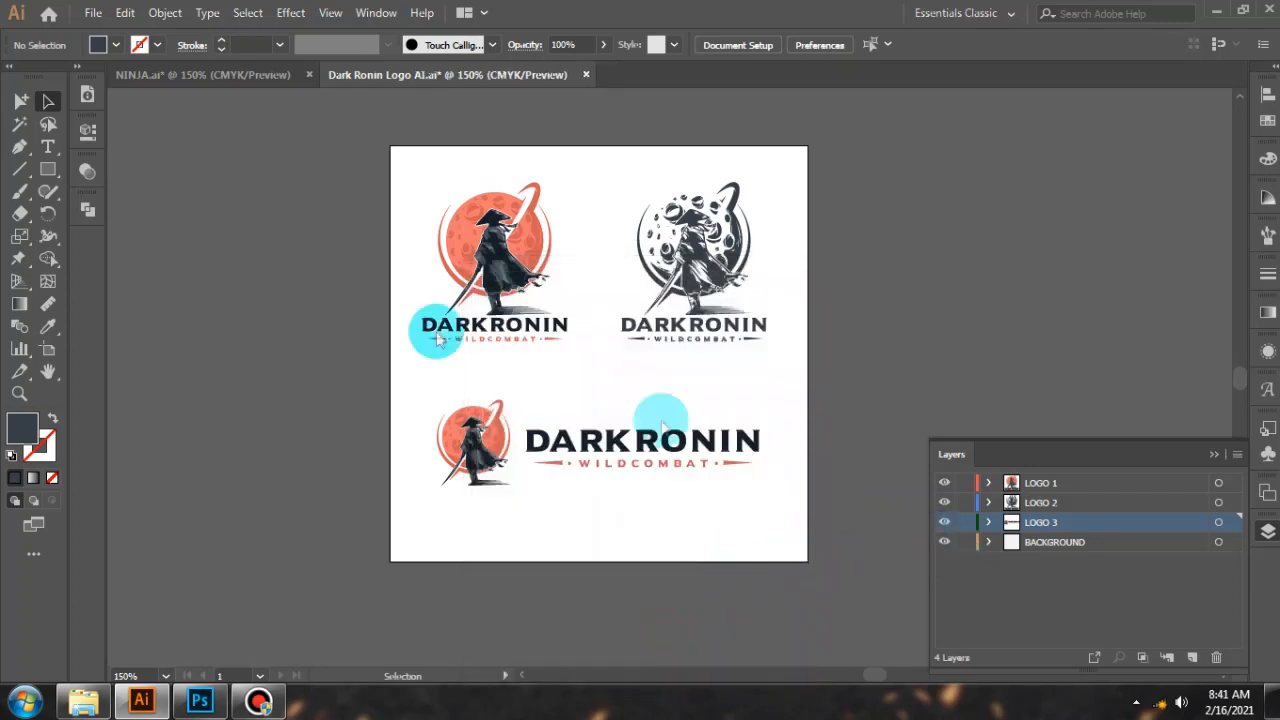
Save the logo document with the BACKGROUND layer shown again and open the Save As dialog.
left_click(97, 13)
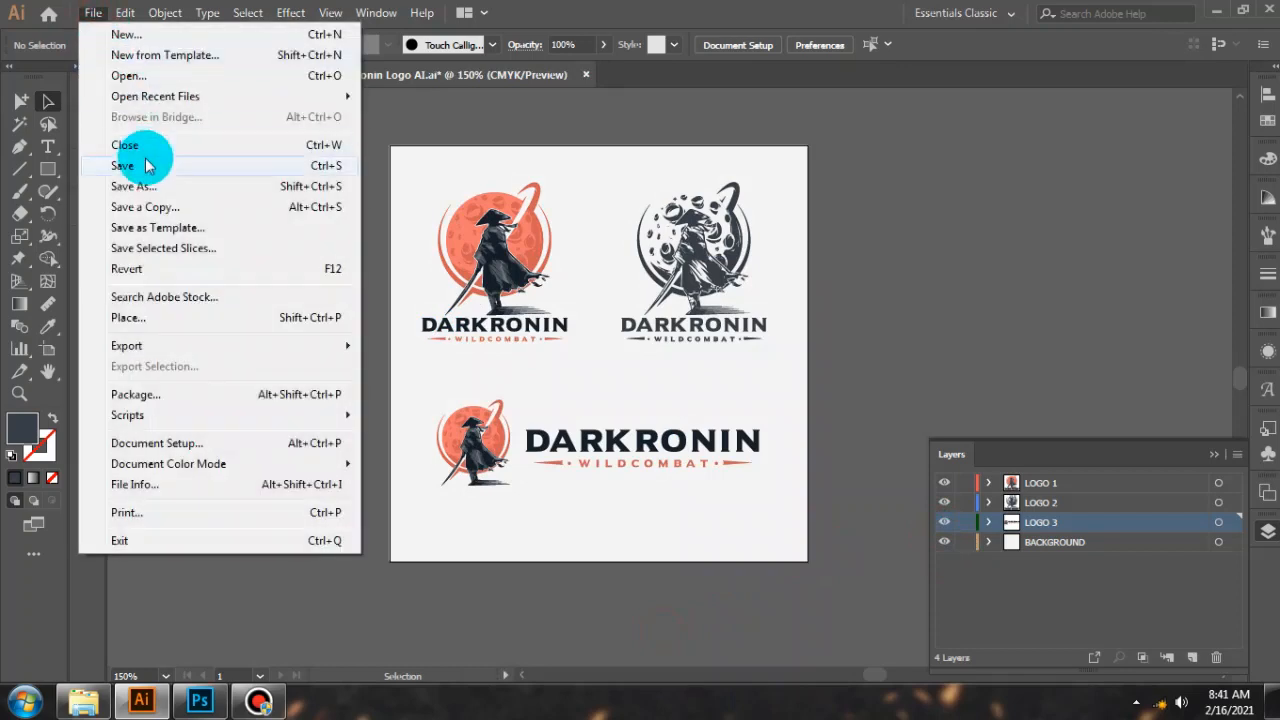
left_click(96, 12)
left_click(97, 12)
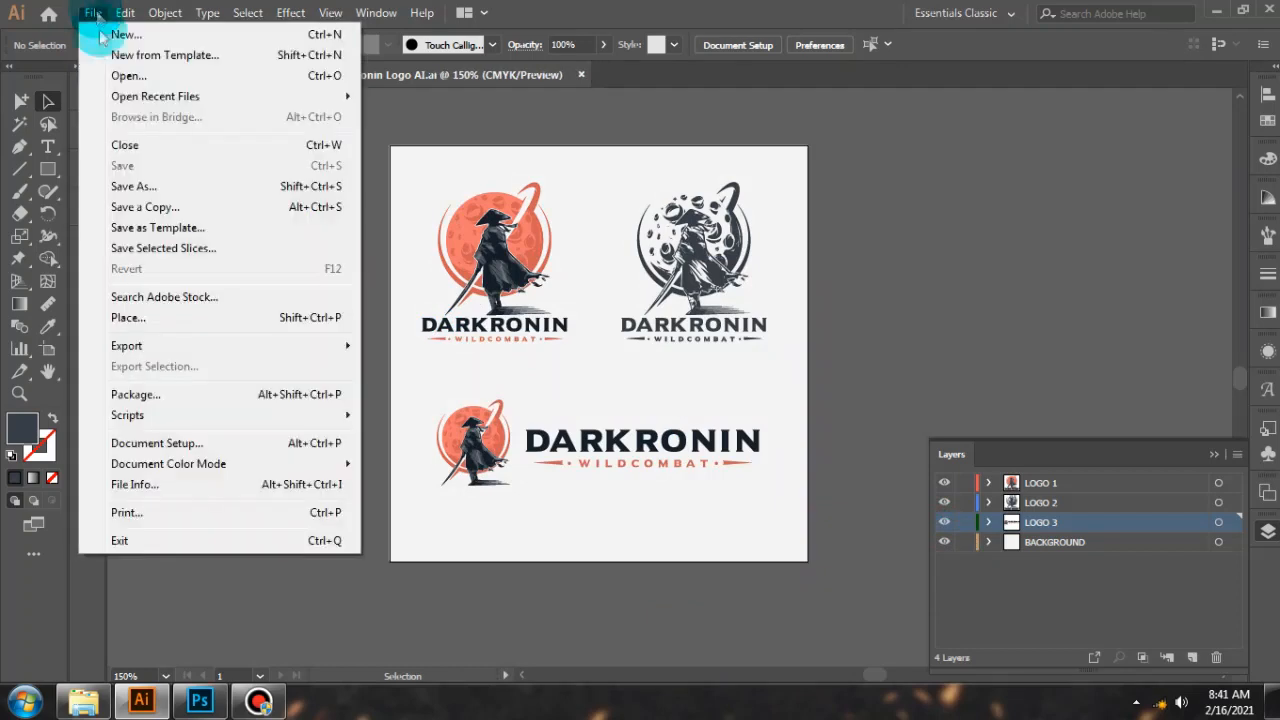
left_click(171, 180)
Save the document in the NINJA folder as "Dark Ronin Logo EPS", an Illustrator EPS file in Illustrator CC EPS version.
left_click(286, 491)
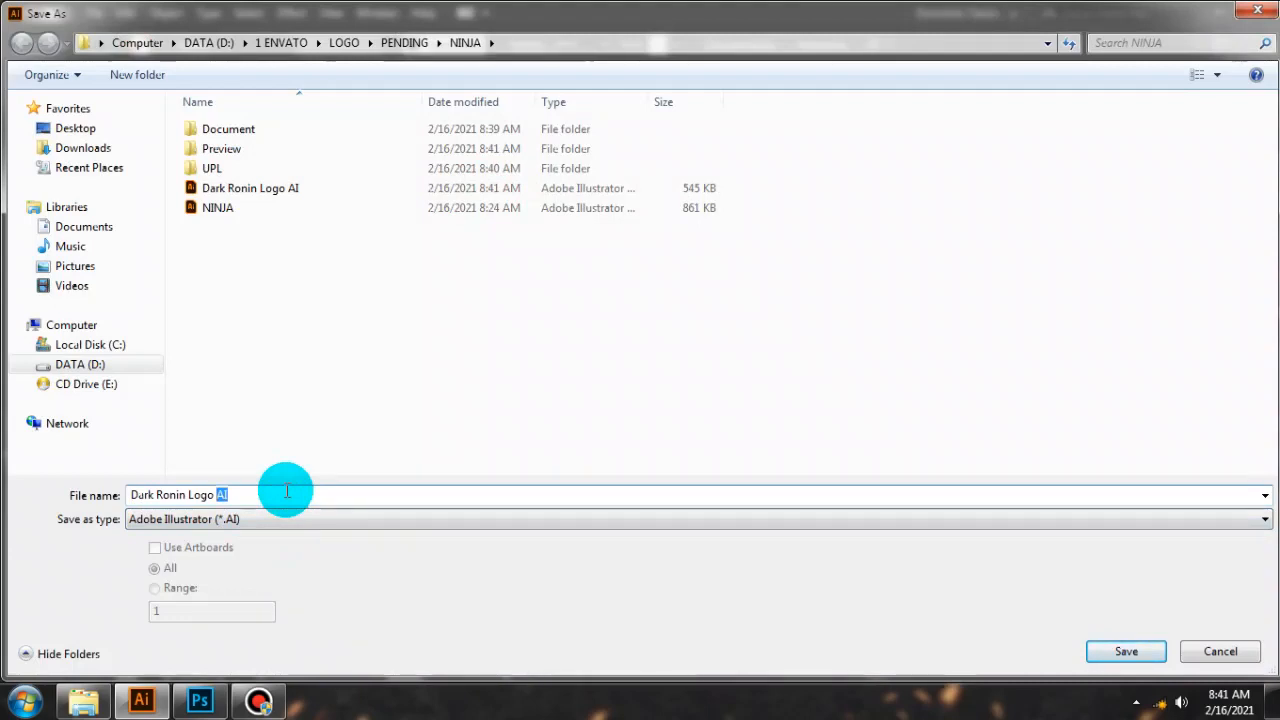
type("EO")
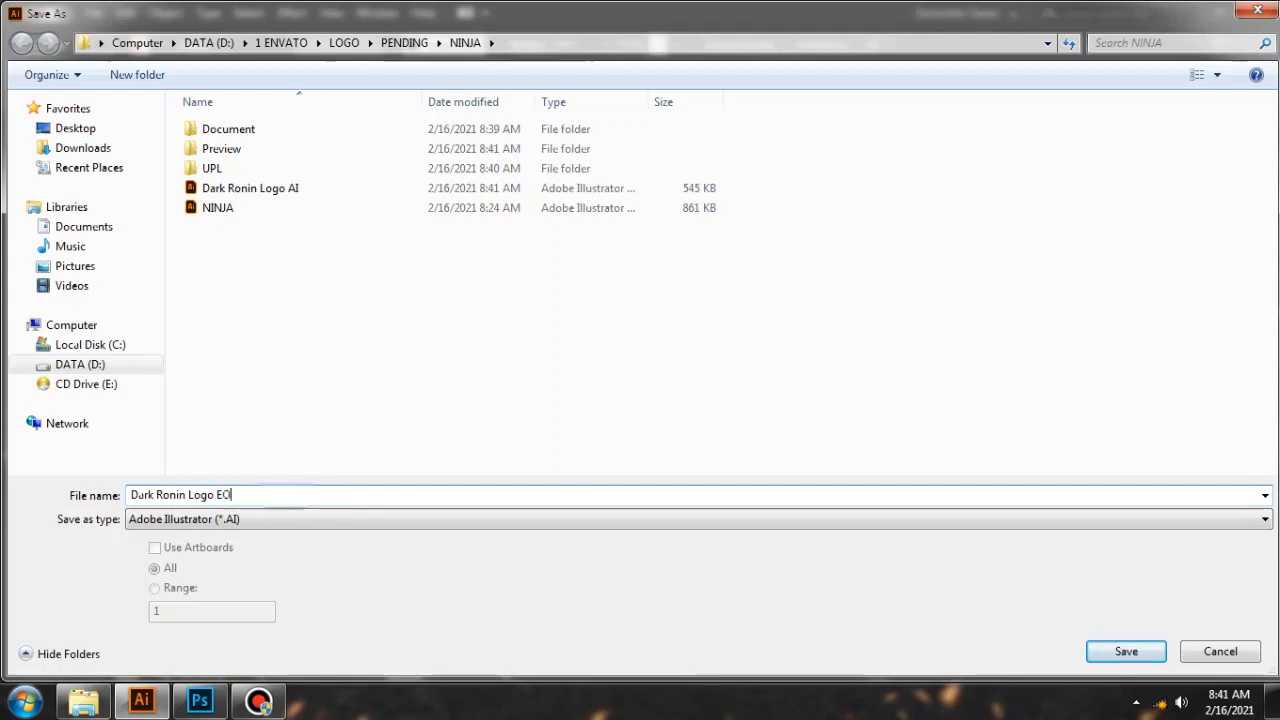
type("SPS")
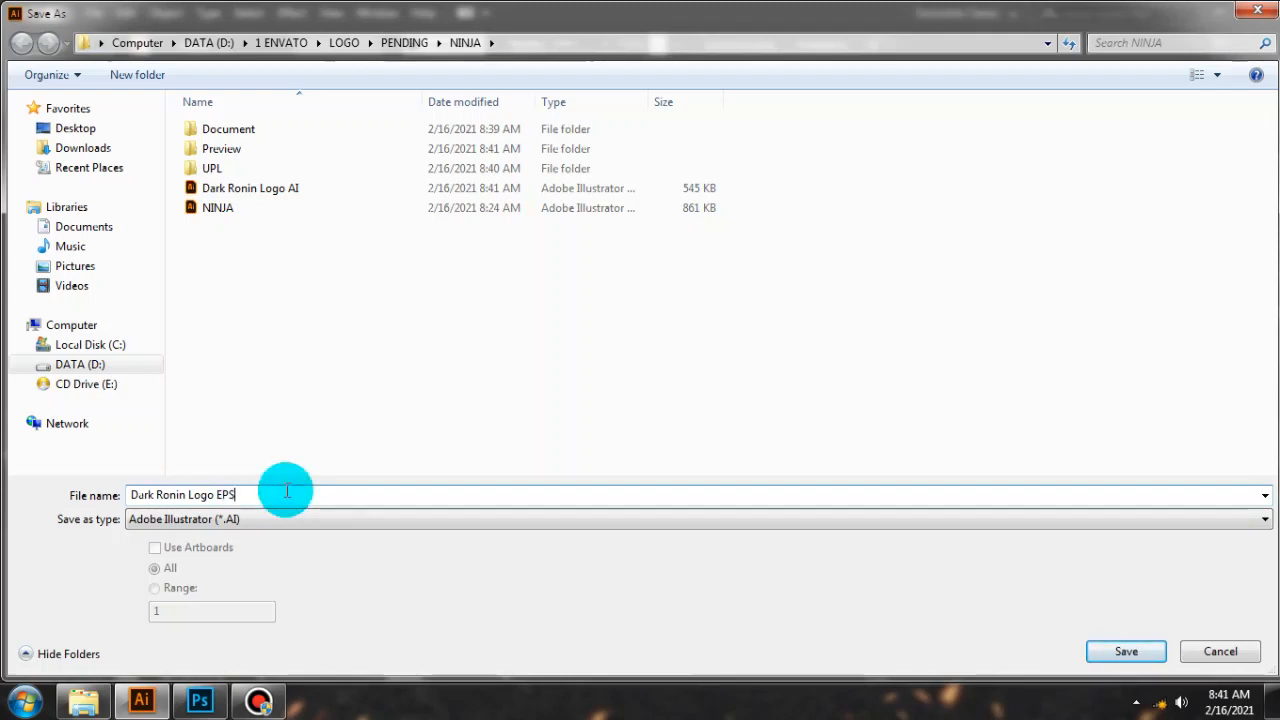
key("Tab")
key("Down")
key("Down")
key("alt+Down")
key("Return")
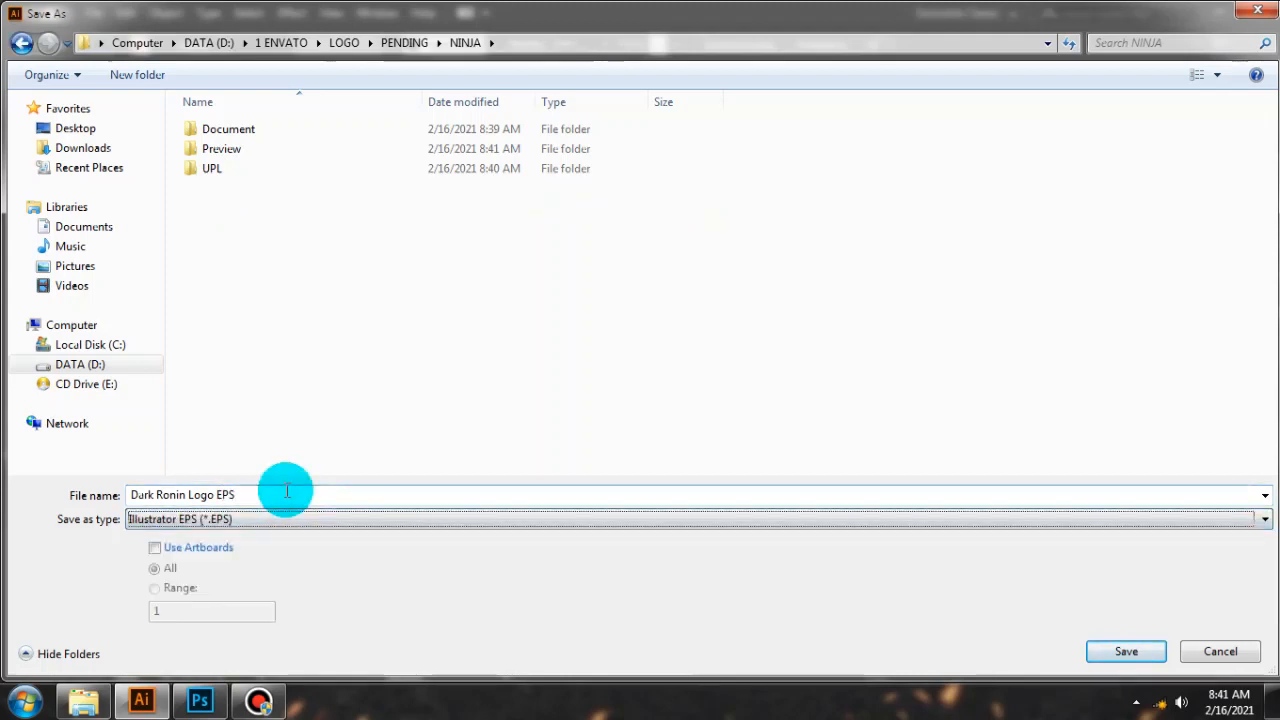
key("Return")
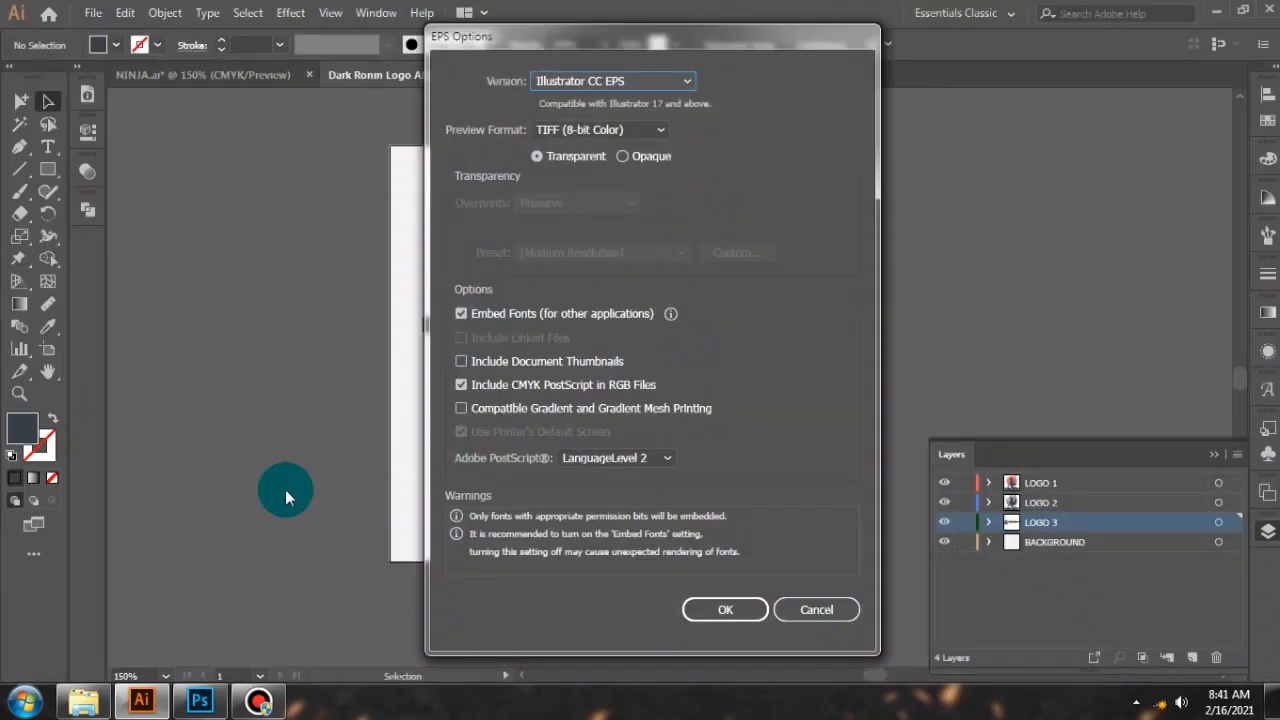
left_click(725, 609)
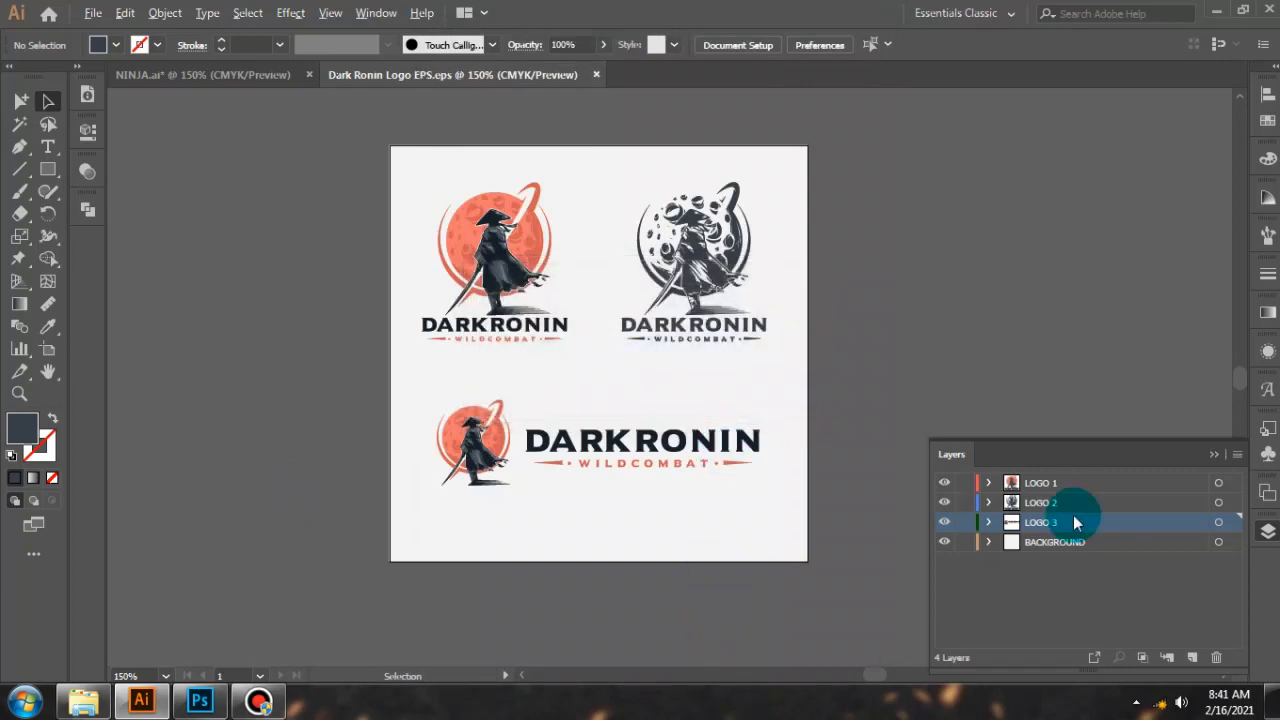
Save another EPS in the NINJA folder as "Dark Ronin Logo EPS 10" in Illustrator 10 EPS version.
key("alt+f")
key("a")
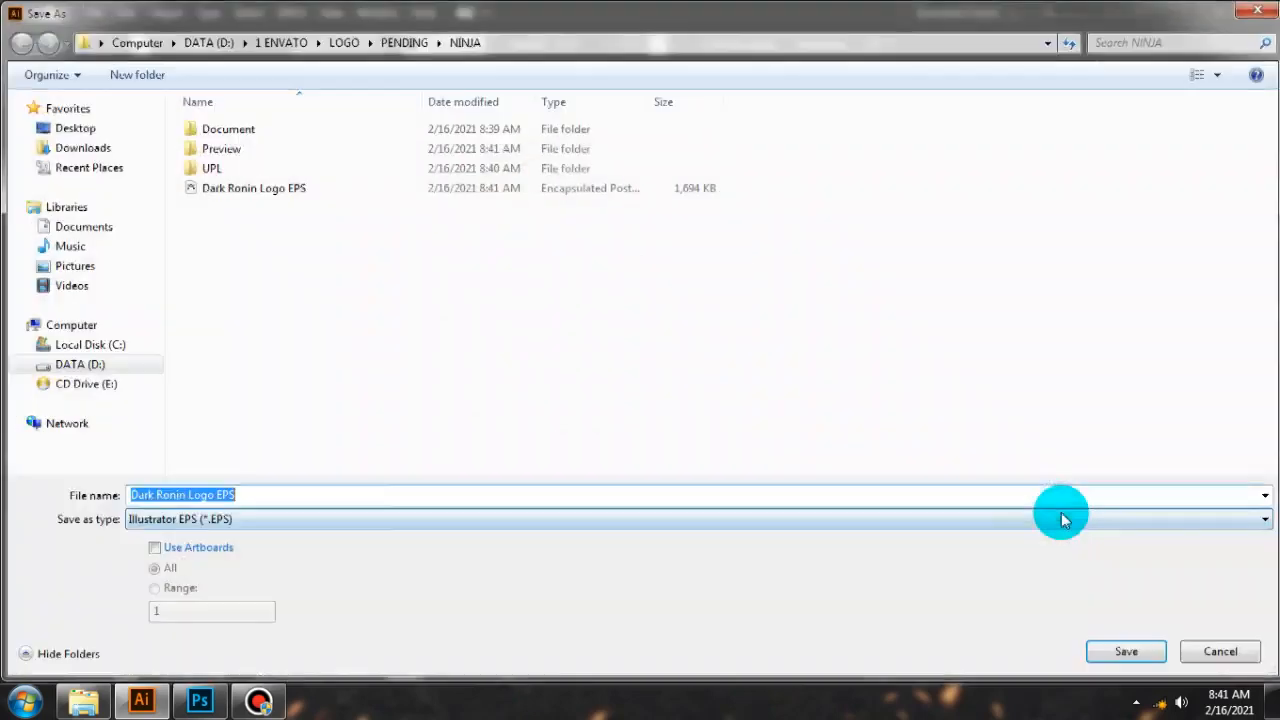
left_click(323, 495)
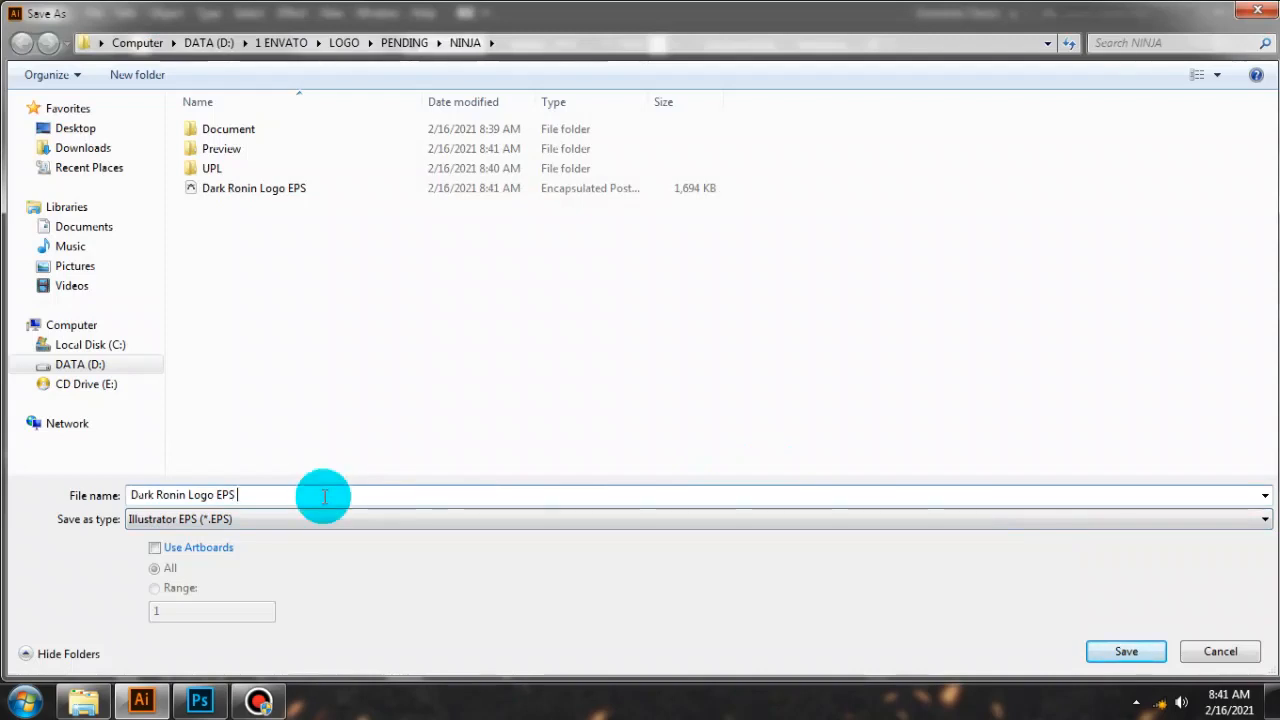
type("10")
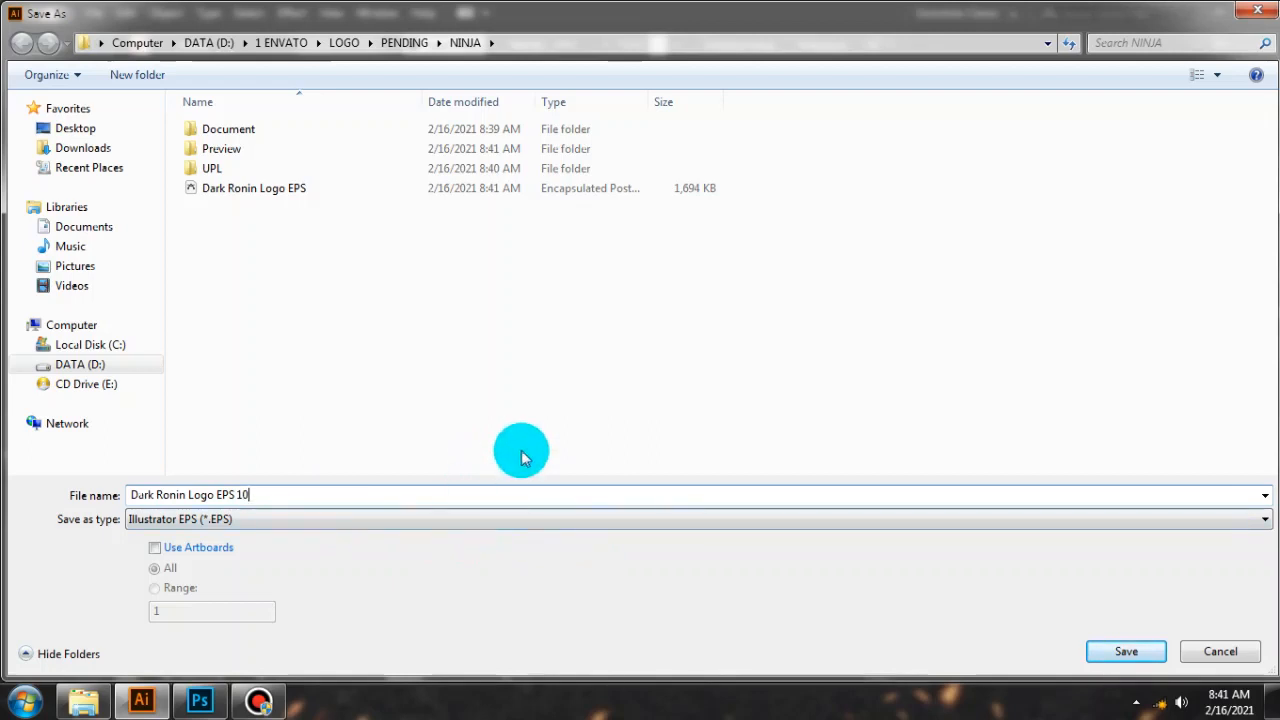
left_click(1149, 653)
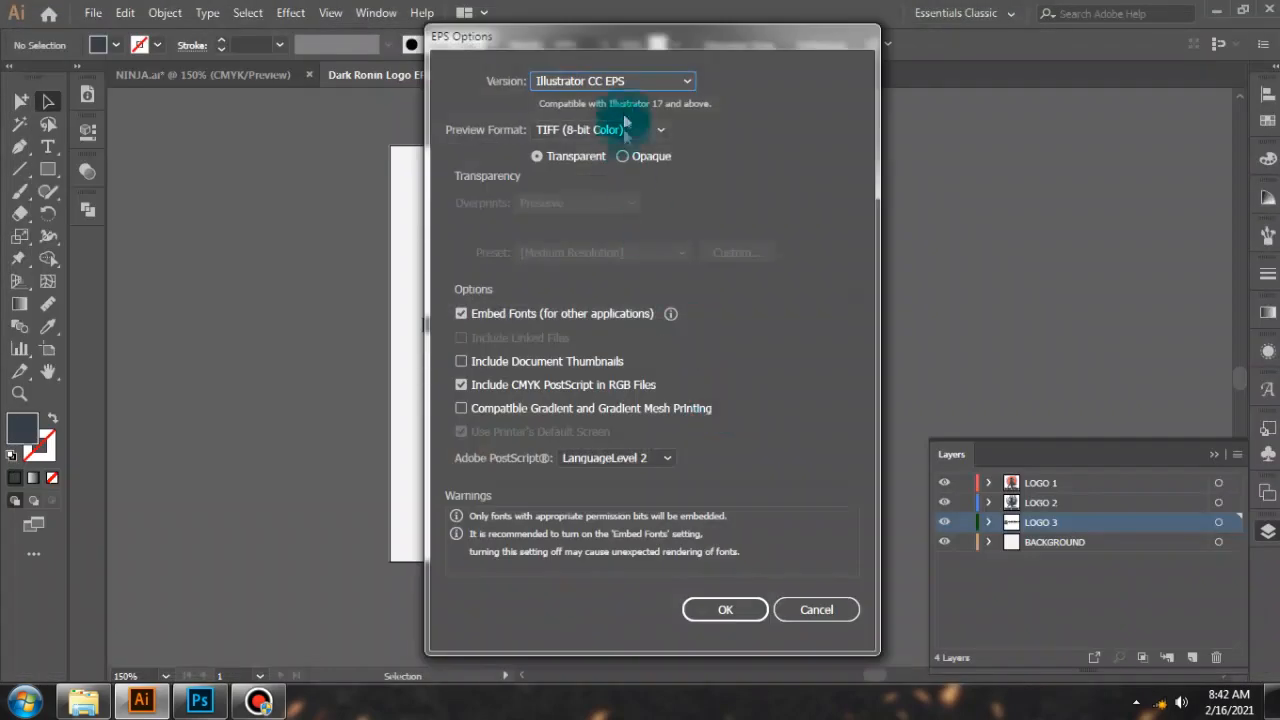
left_click(636, 80)
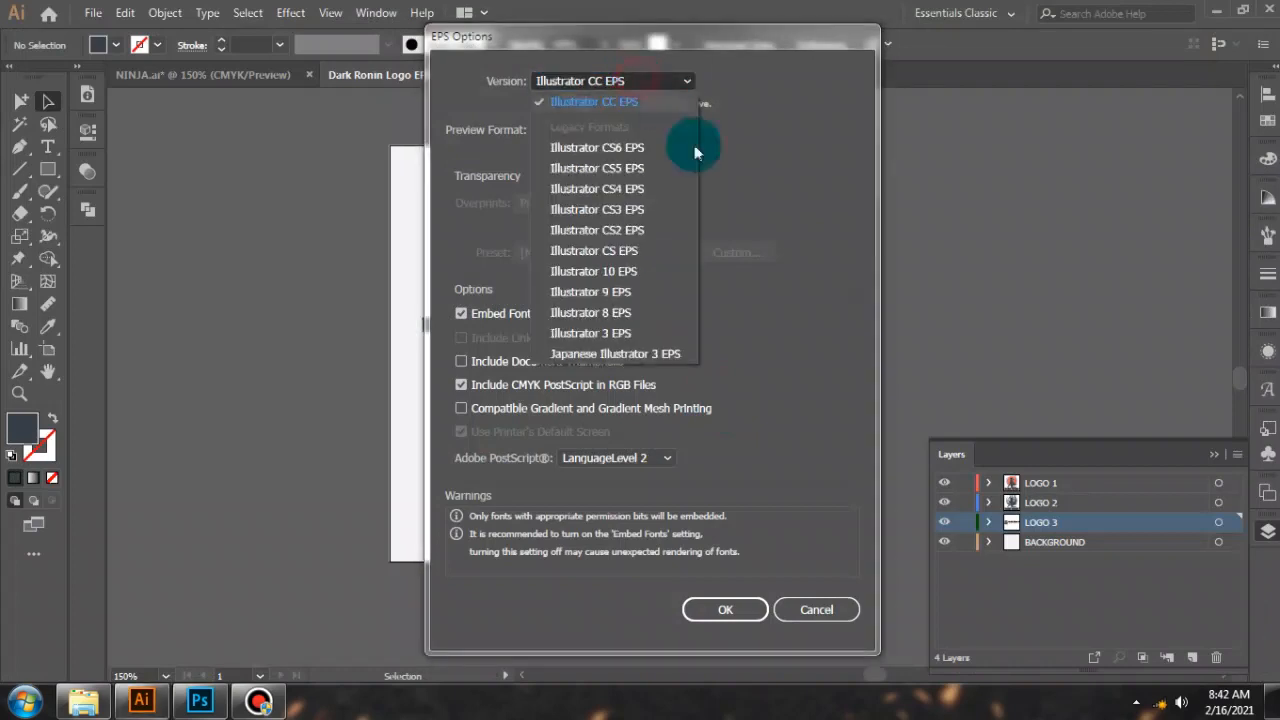
left_click(605, 280)
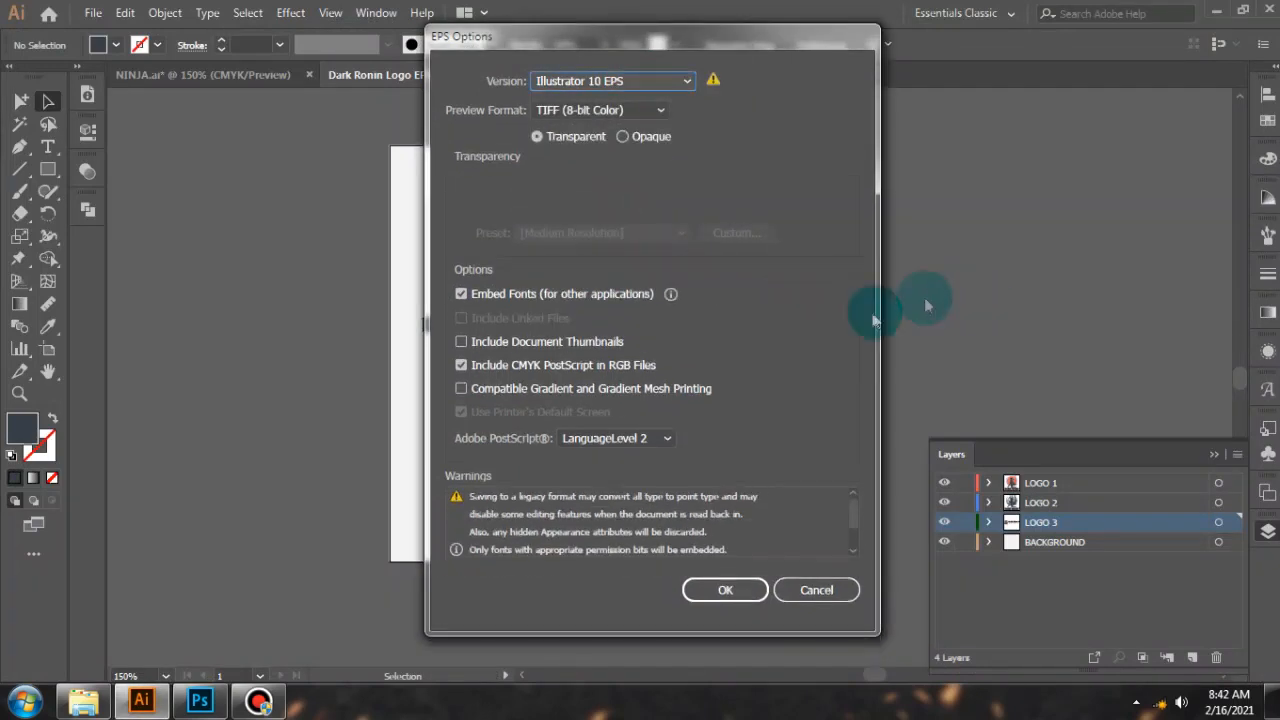
left_click(728, 591)
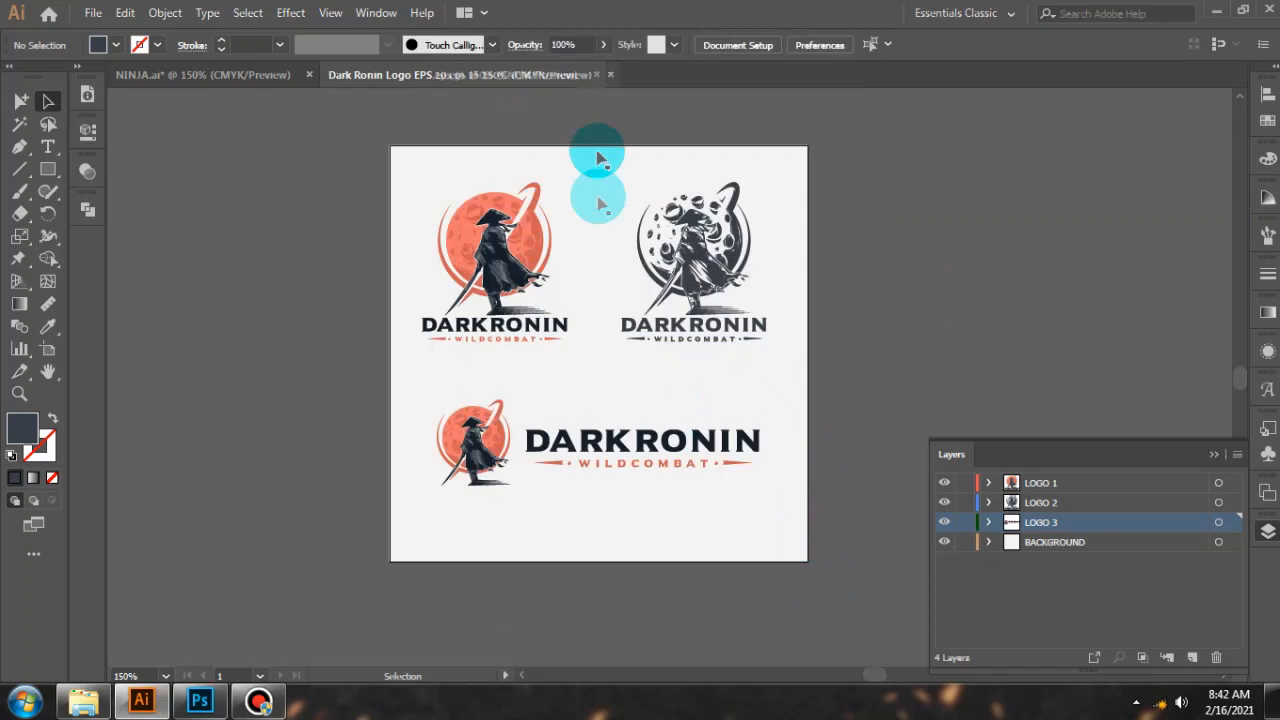
Close both open documents, saving the changes to NINJA.ai, and switch to the BEARDMAN folder in Windows Explorer.
left_click(610, 74)
left_click(310, 76)
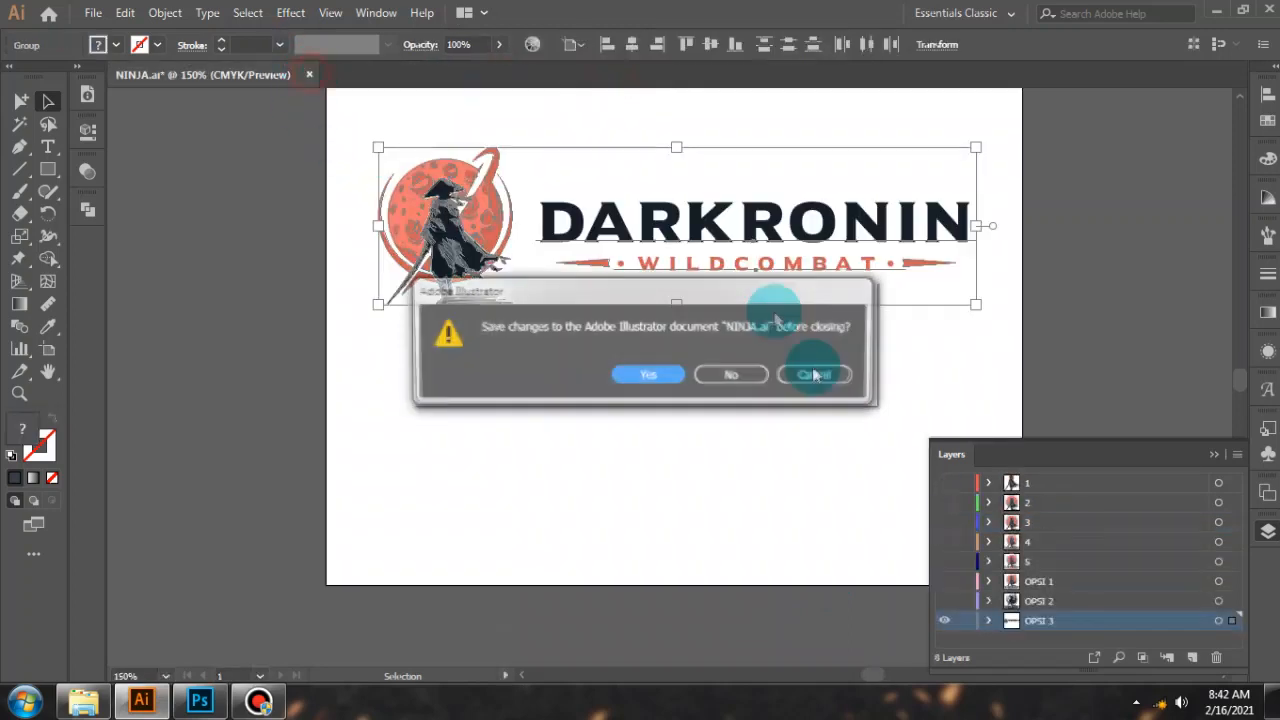
left_click(667, 380)
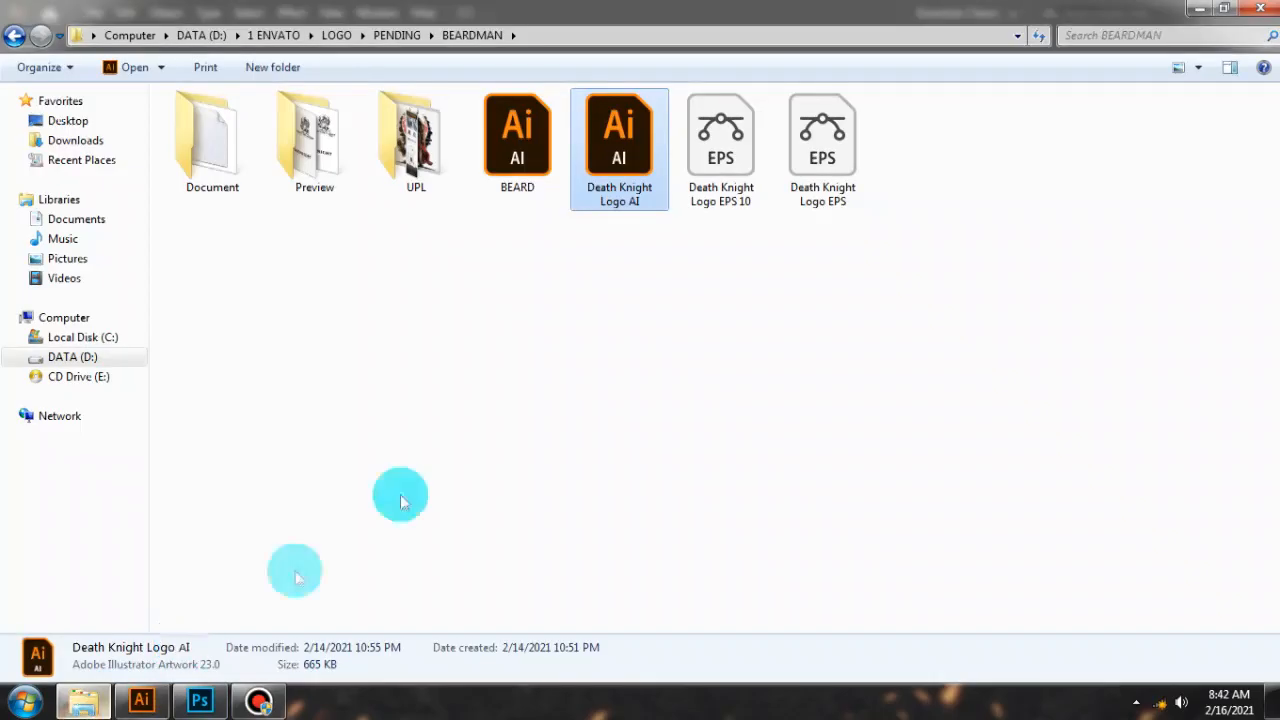
left_click(497, 434)
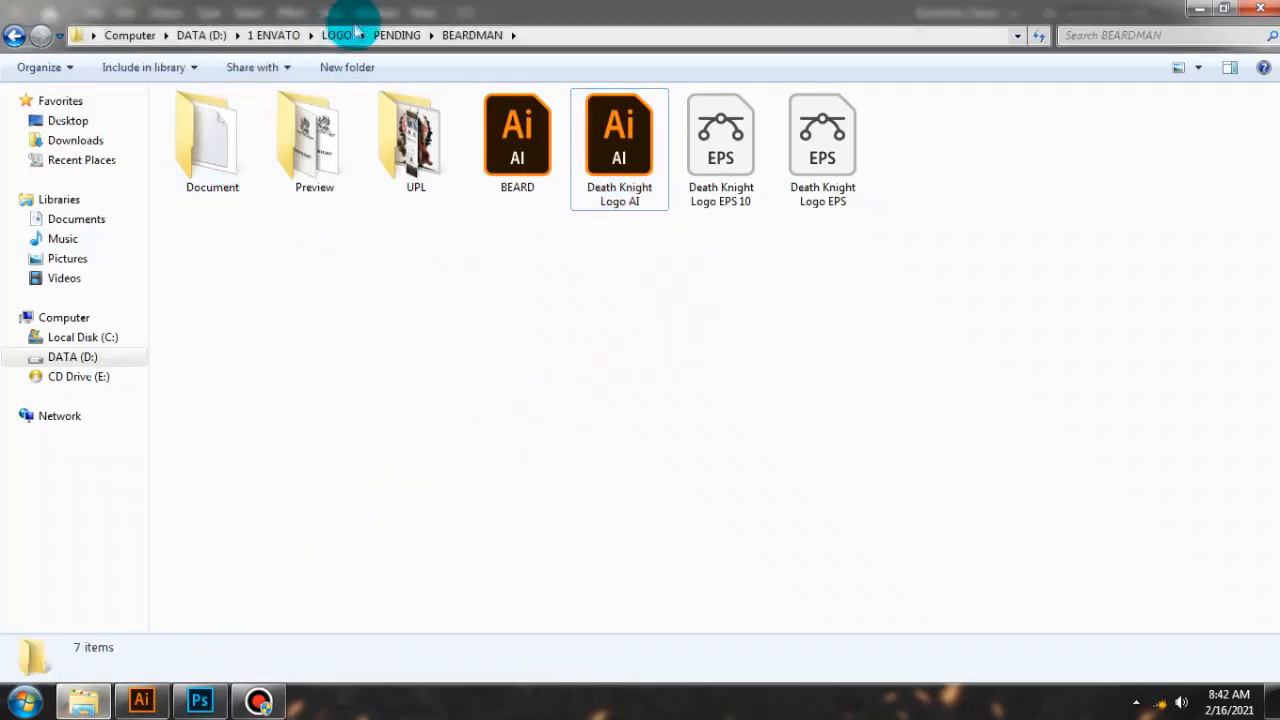
Open the NINJA folder inside PENDING and display its contents as Large Icons.
left_click(383, 35)
double_click(300, 129)
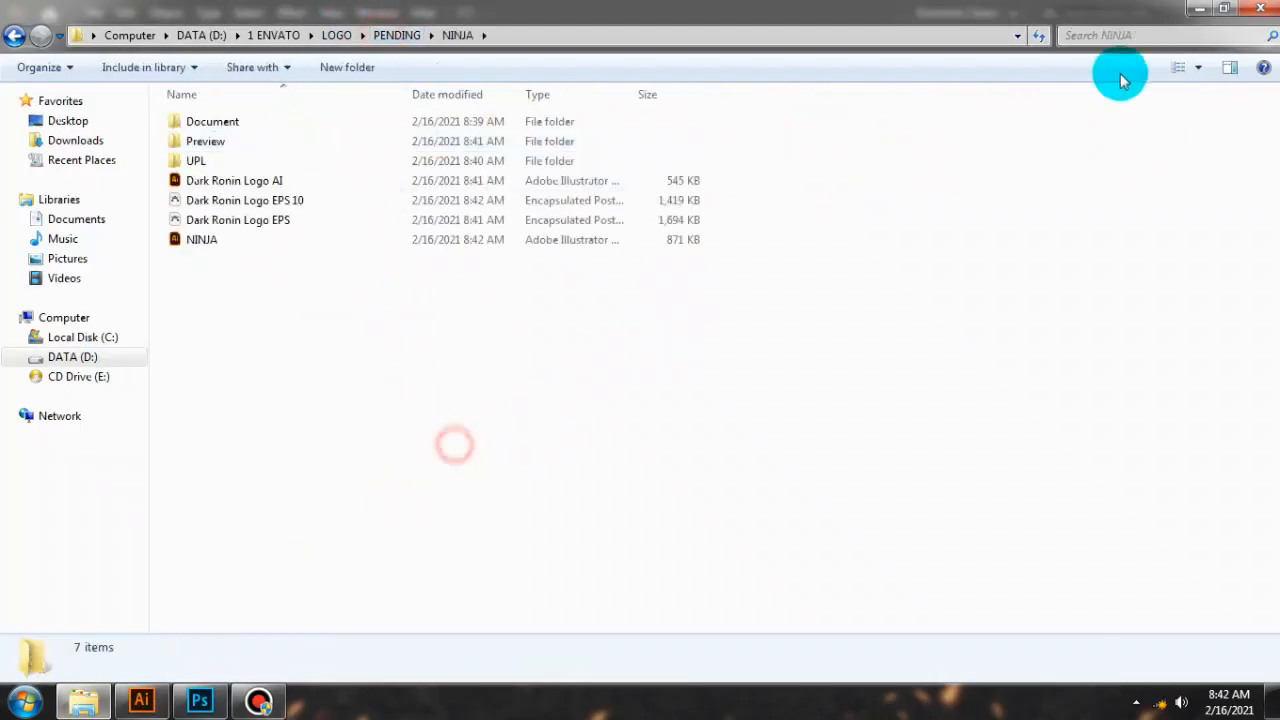
left_click(1186, 67)
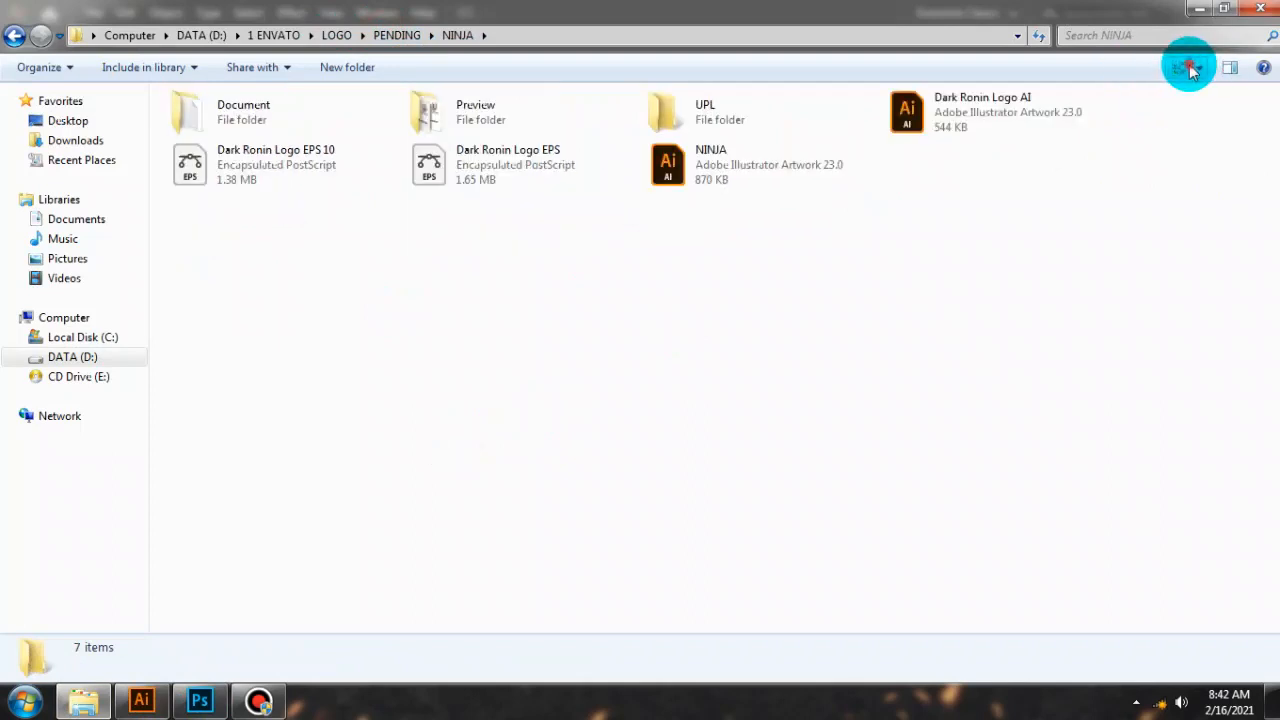
left_click(1189, 68)
left_click(1197, 68)
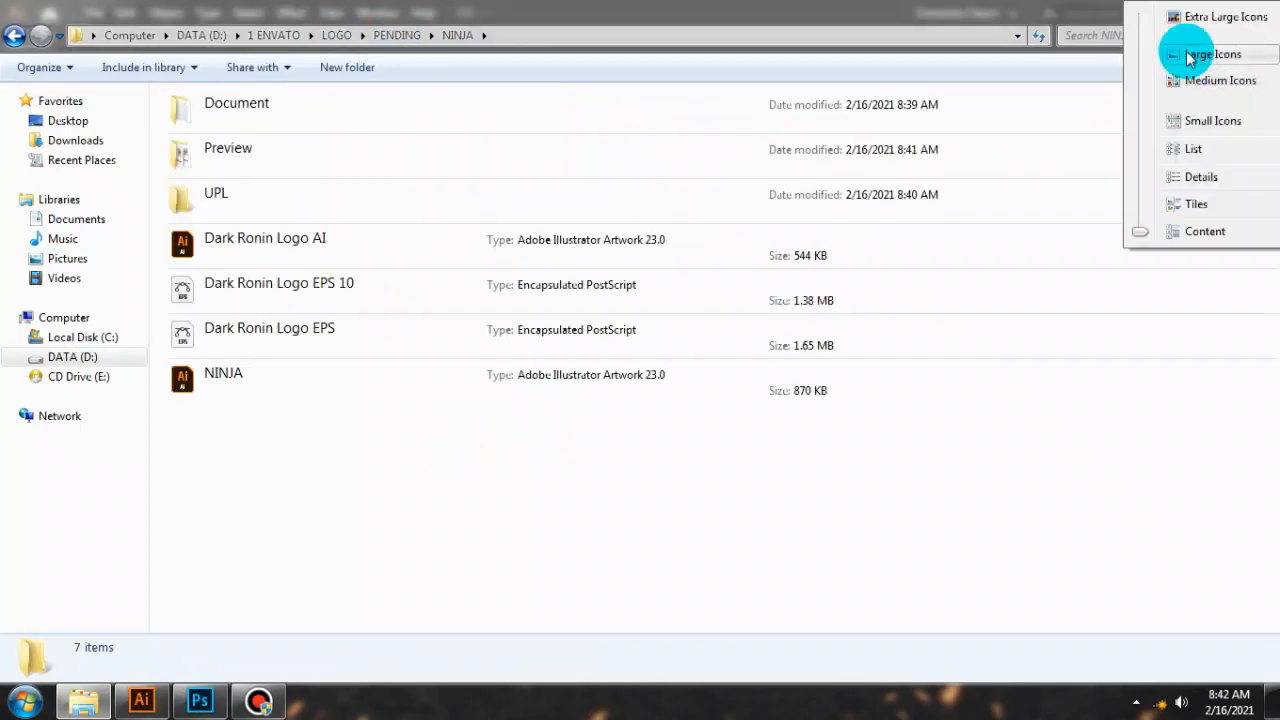
left_click(1189, 56)
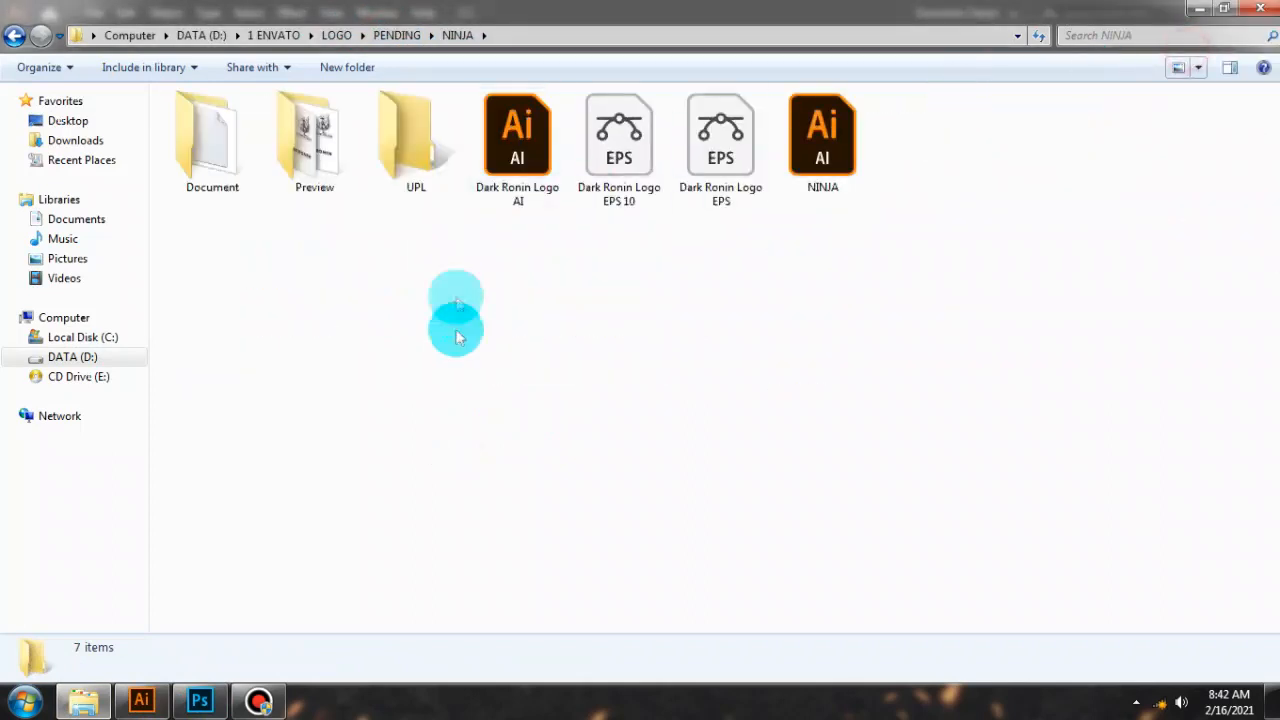
Review the Read Me text file in the Document folder, close it and return to the NINJA folder.
double_click(238, 168)
double_click(257, 124)
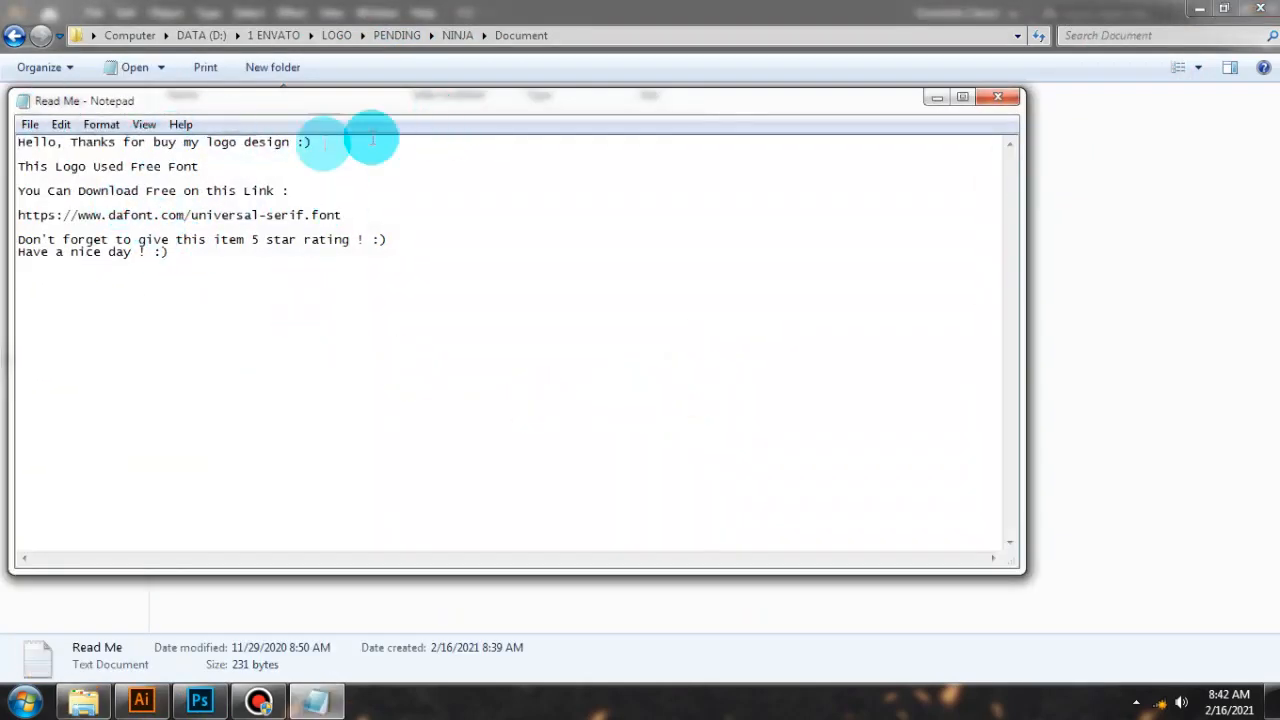
left_click(1010, 104)
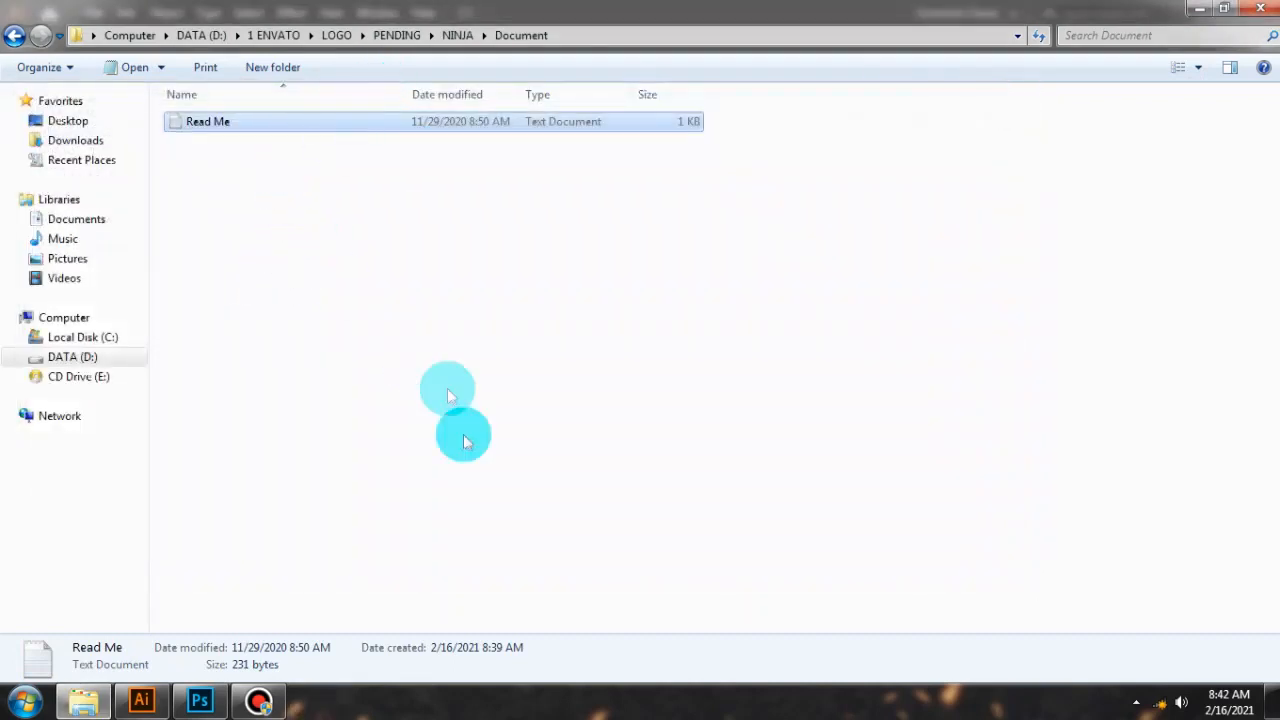
left_click(457, 36)
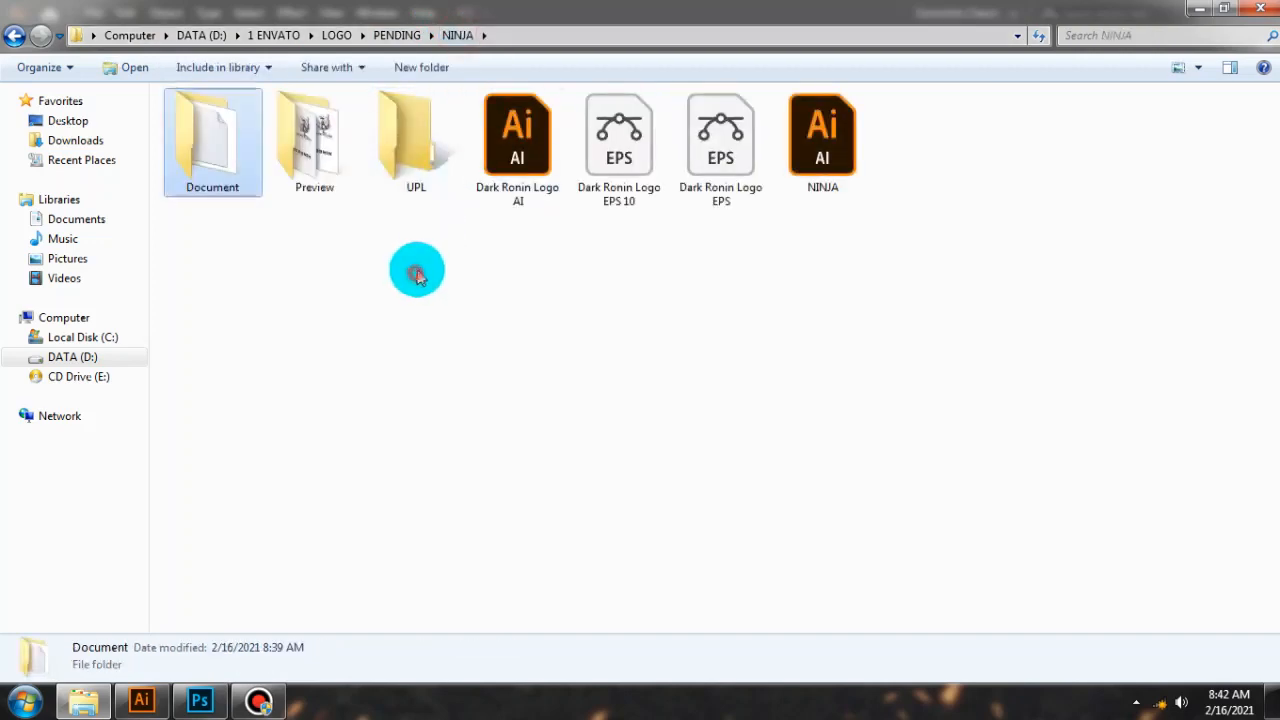
Check the Dark Ronin Logo JPEG image in the Preview folder, close it and return to the NINJA folder.
left_click(322, 262)
left_click(313, 196)
double_click(313, 196)
double_click(214, 129)
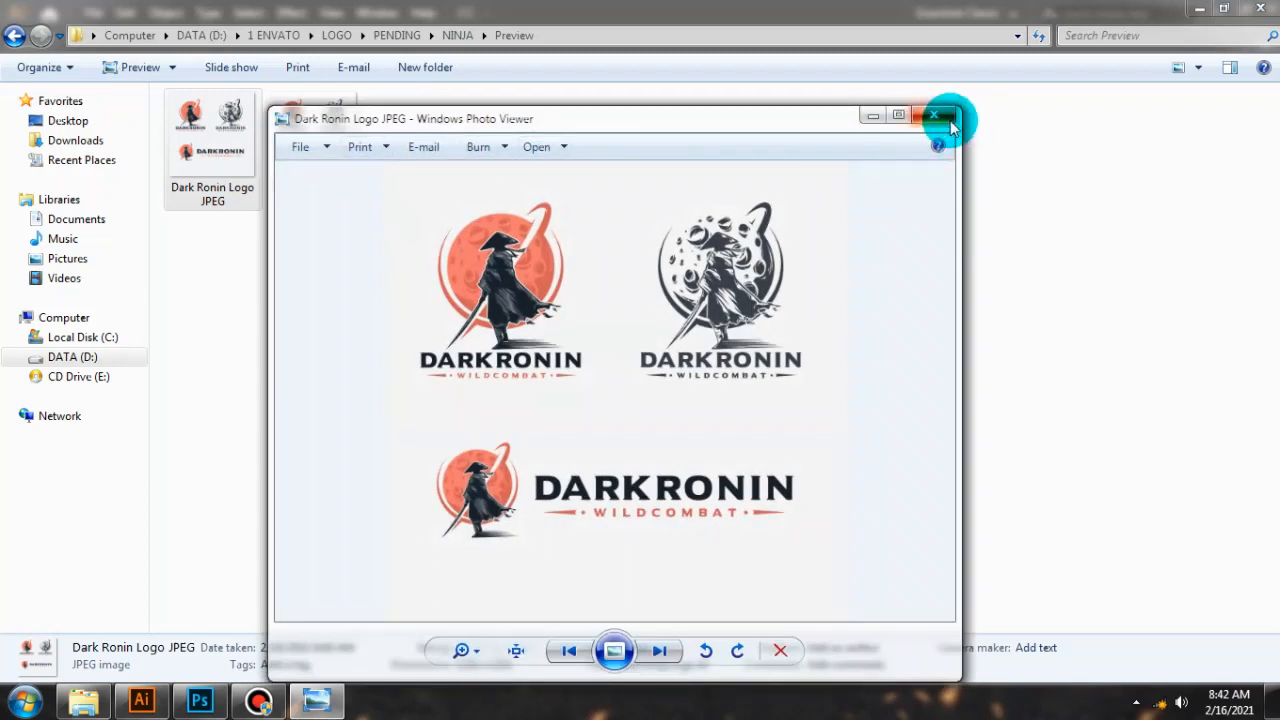
left_click(935, 119)
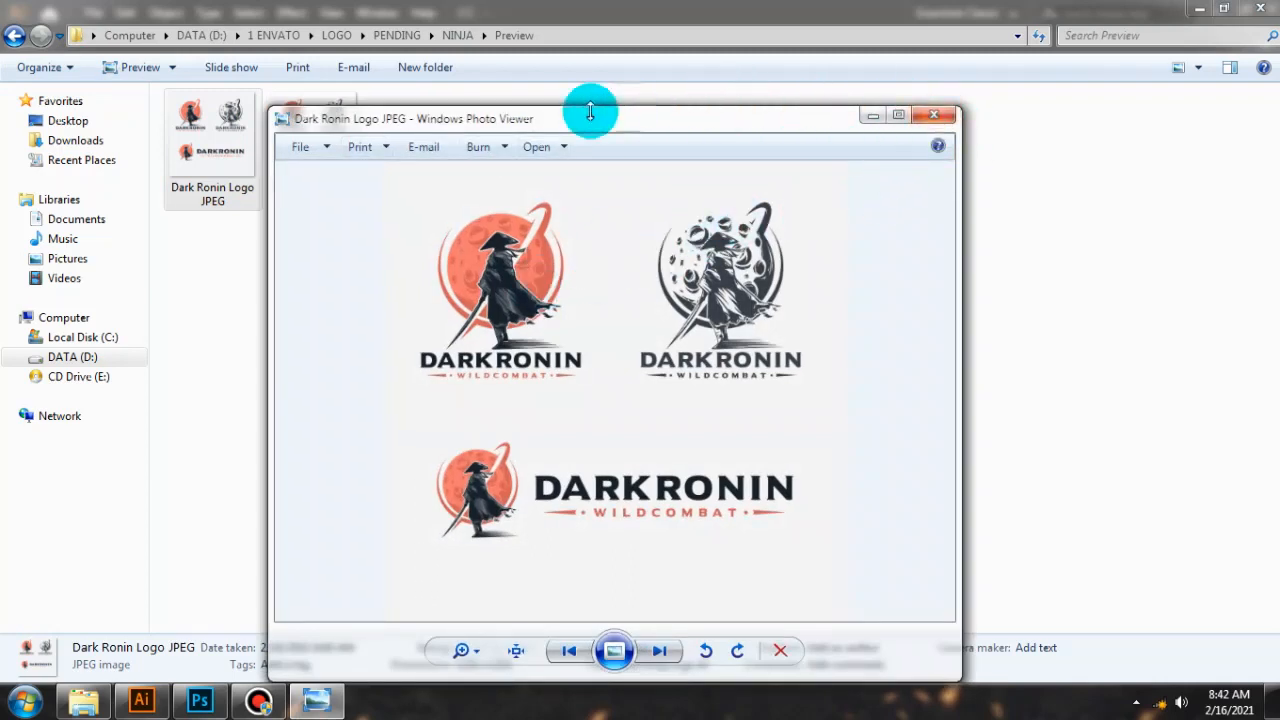
left_click(935, 119)
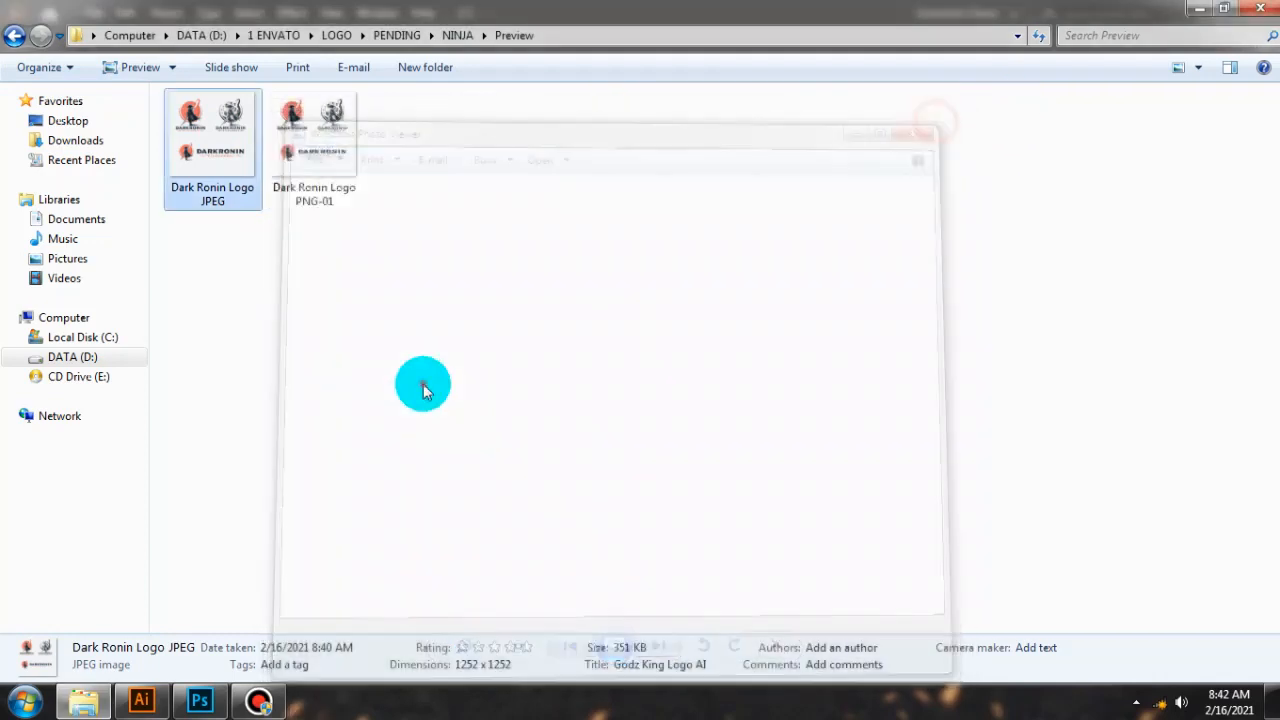
left_click(26, 40)
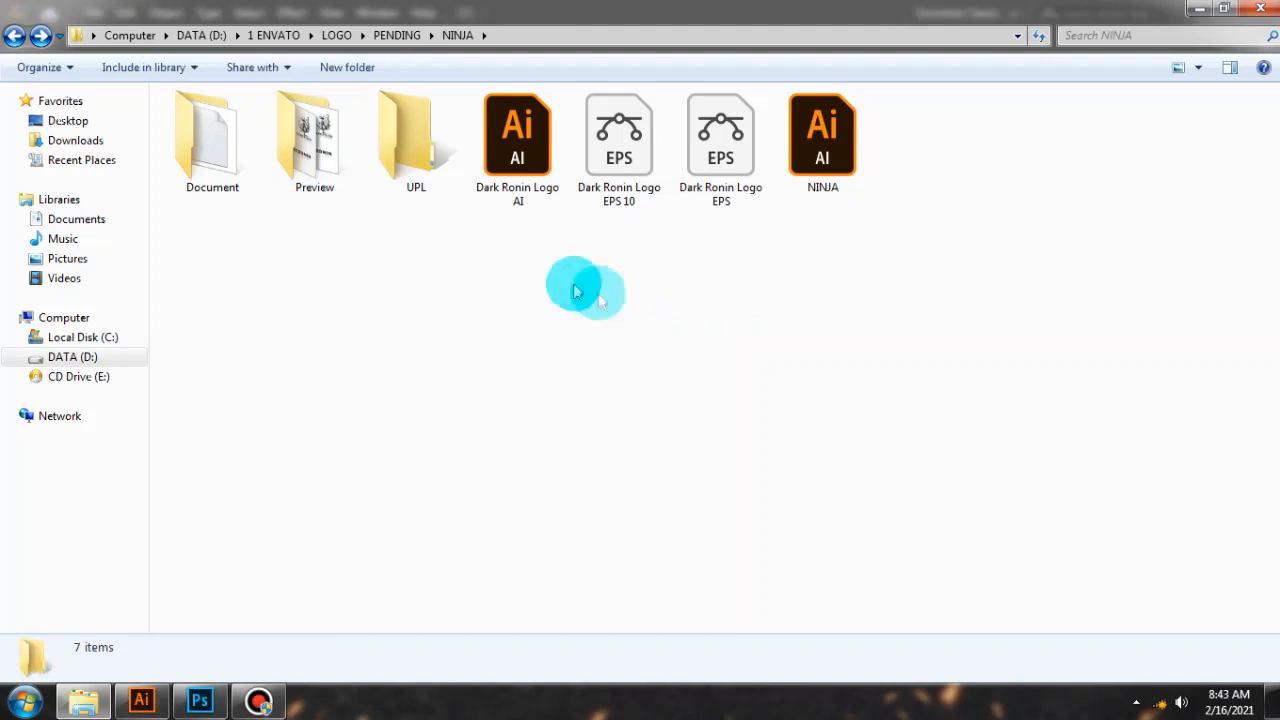
Open Dark Ronin Logo EPS 10 with its legacy text updated to check the artwork, and close it without saving.
double_click(609, 163)
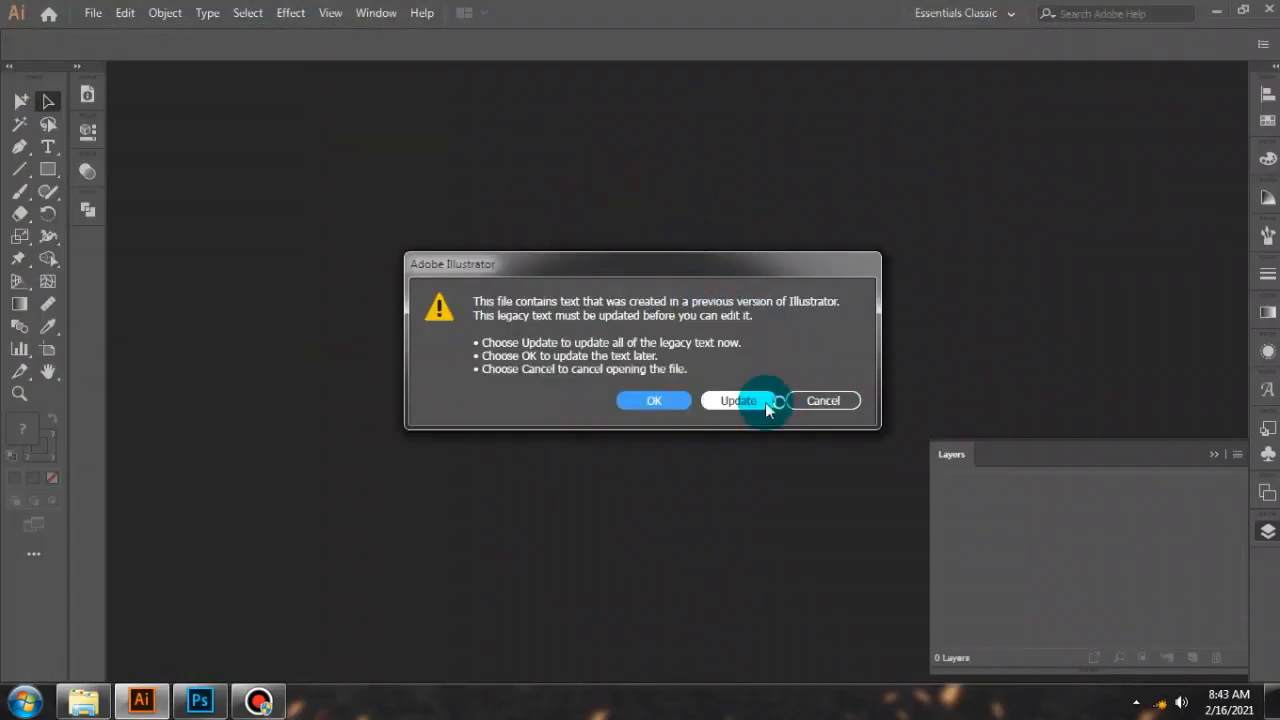
left_click(766, 408)
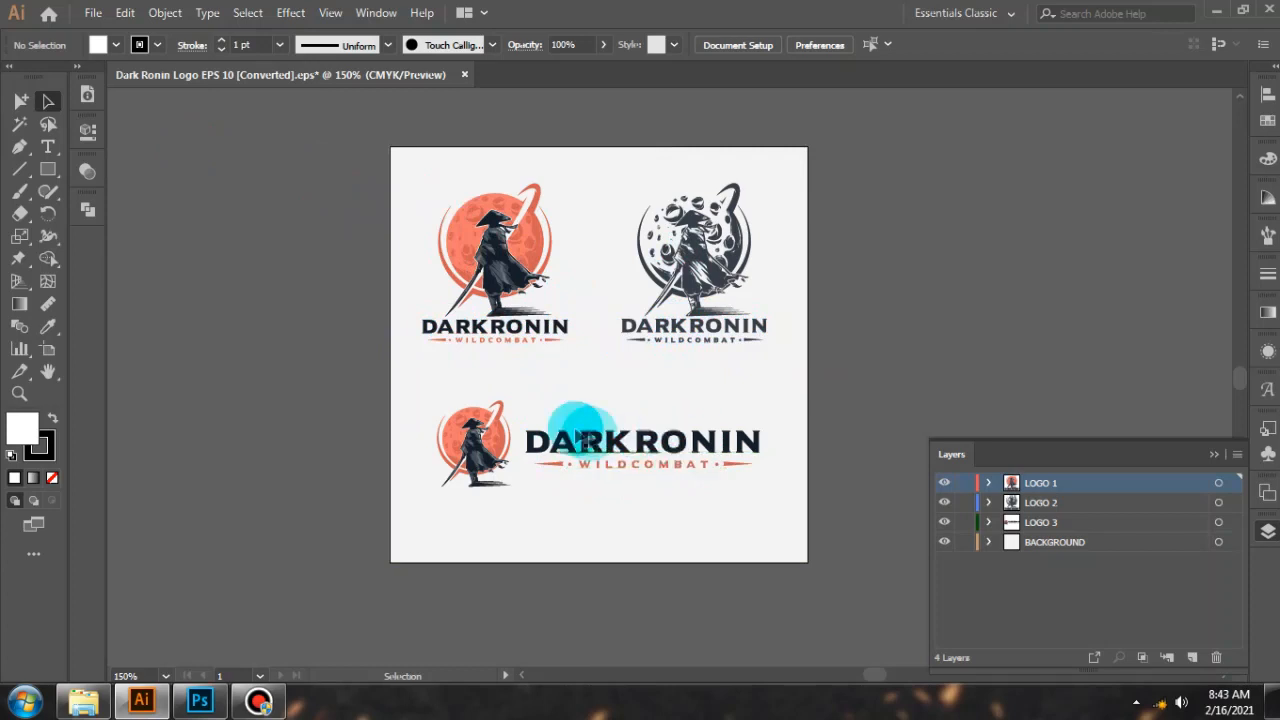
left_click(464, 75)
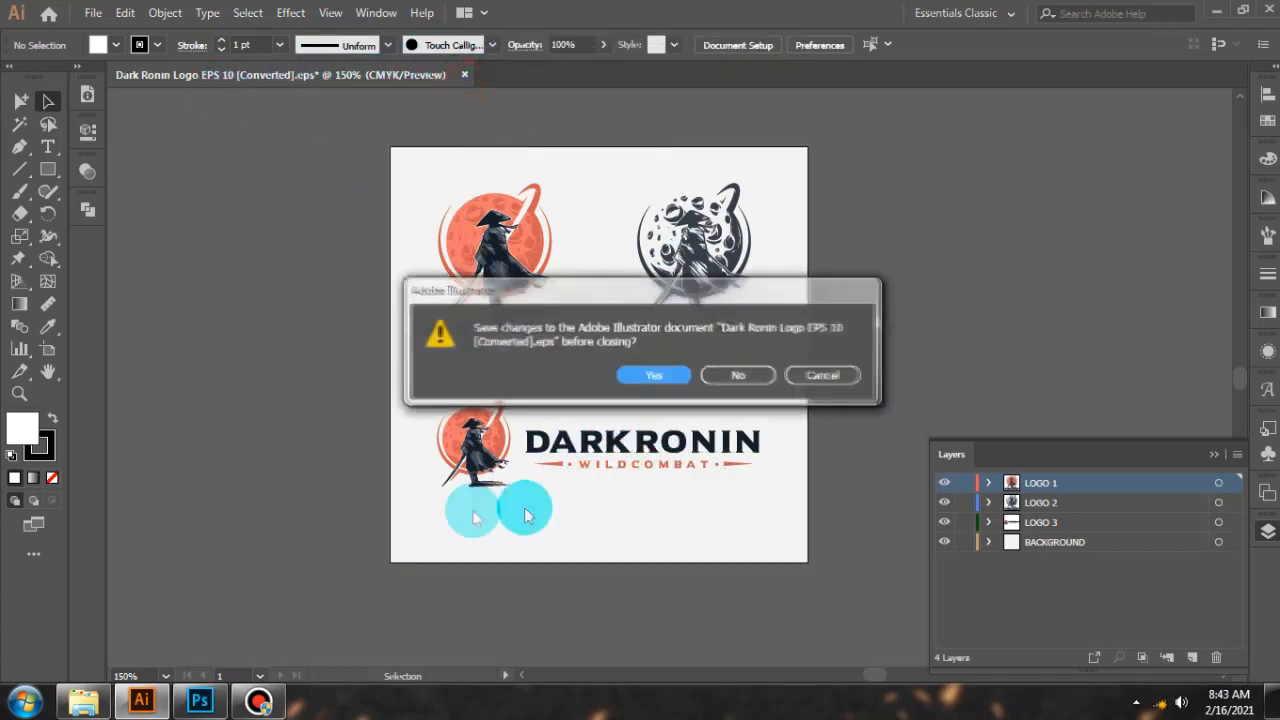
left_click(736, 375)
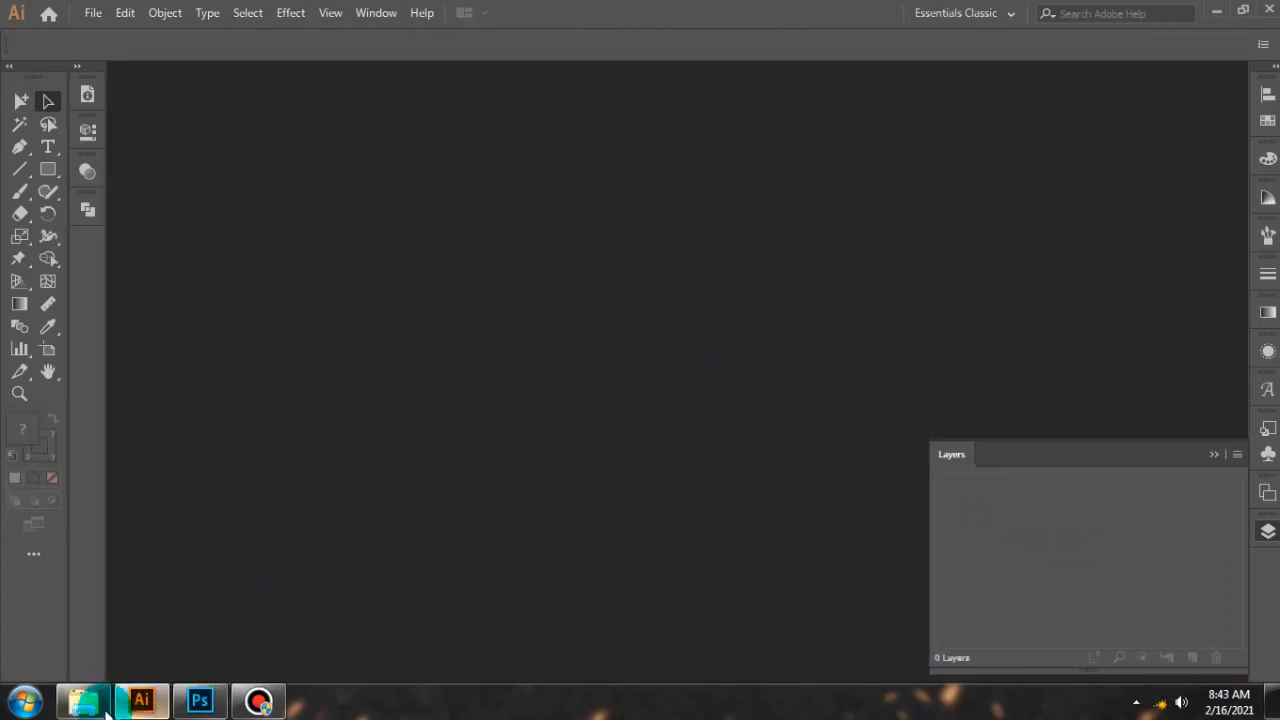
Switch back to the NINJA folder in Windows Explorer and open the Dark Ronin Logo AI file in Illustrator.
left_click(83, 700)
left_click(432, 325)
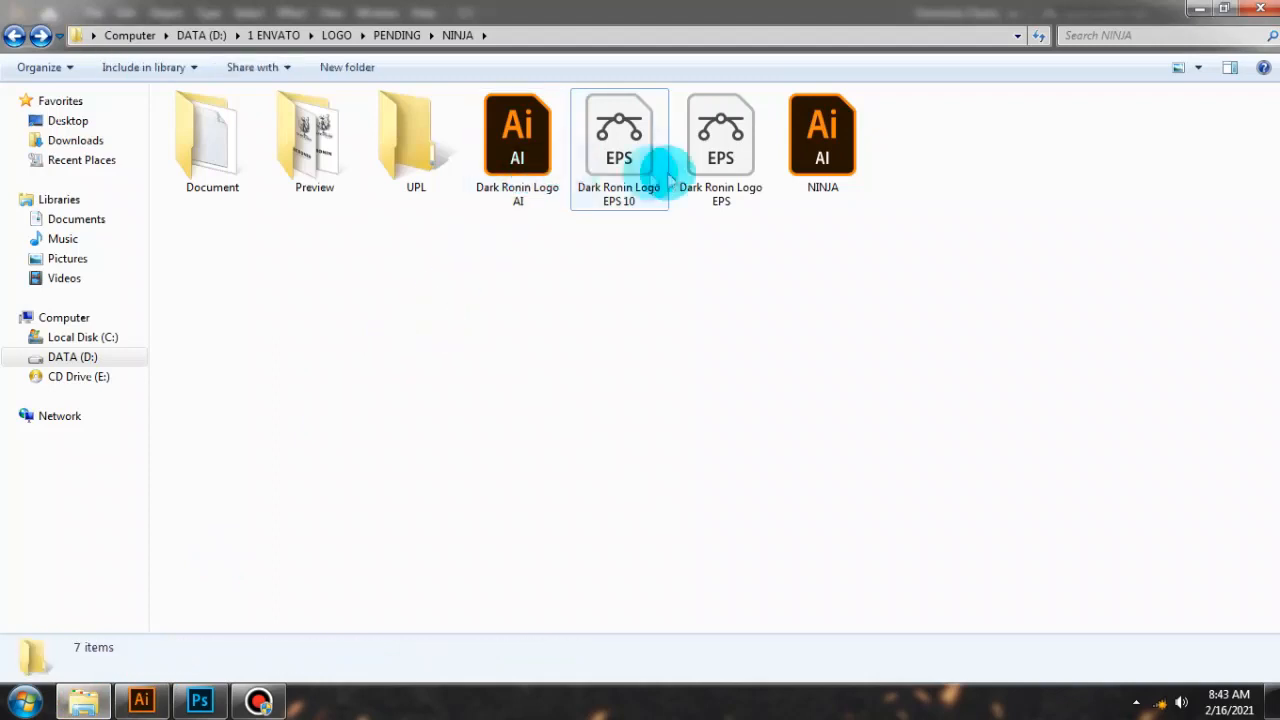
left_click(722, 192)
left_click(628, 188)
left_click(543, 160)
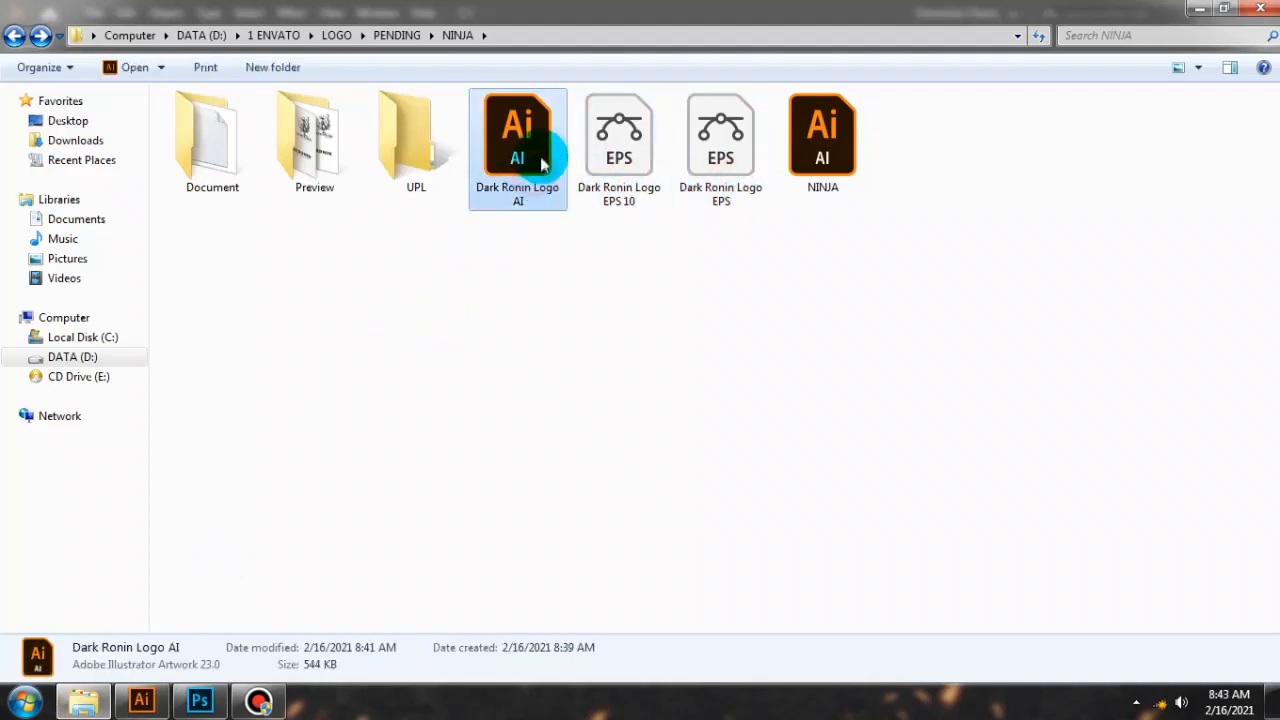
double_click(540, 158)
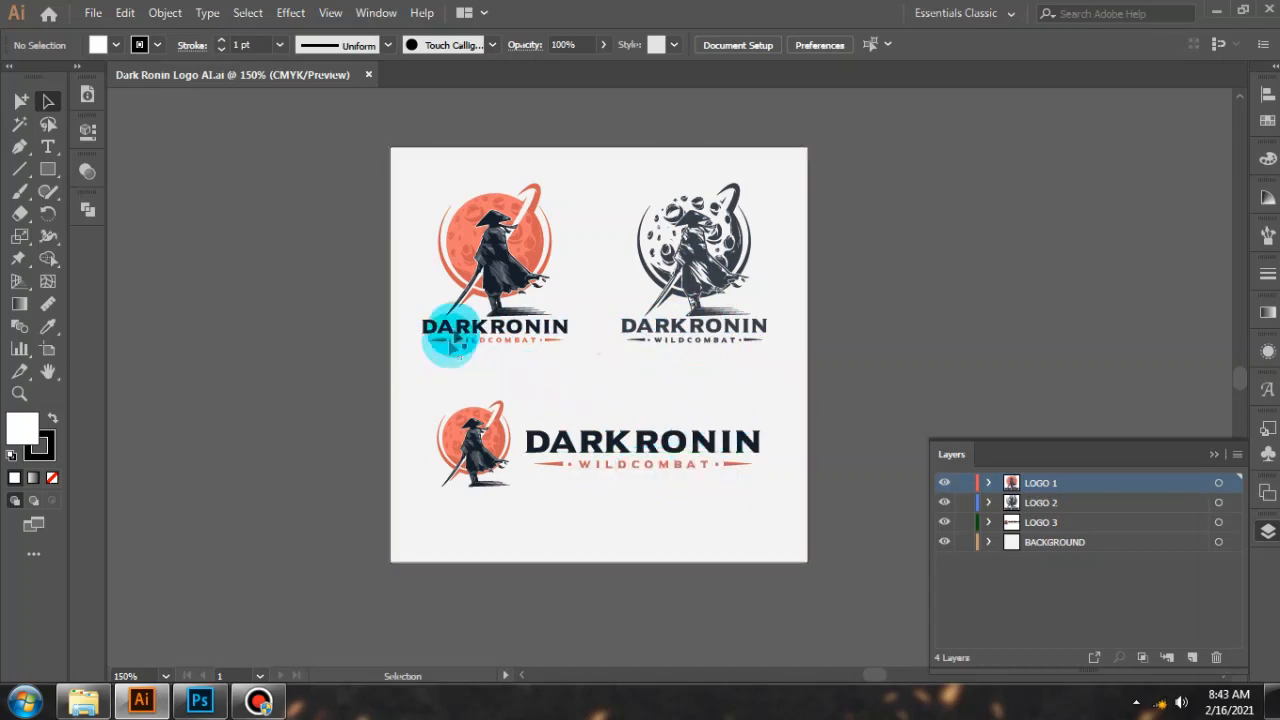
Examine the three logo versions on the artboard up close, selecting all artwork to inspect its outlines and layers.
left_click(846, 358)
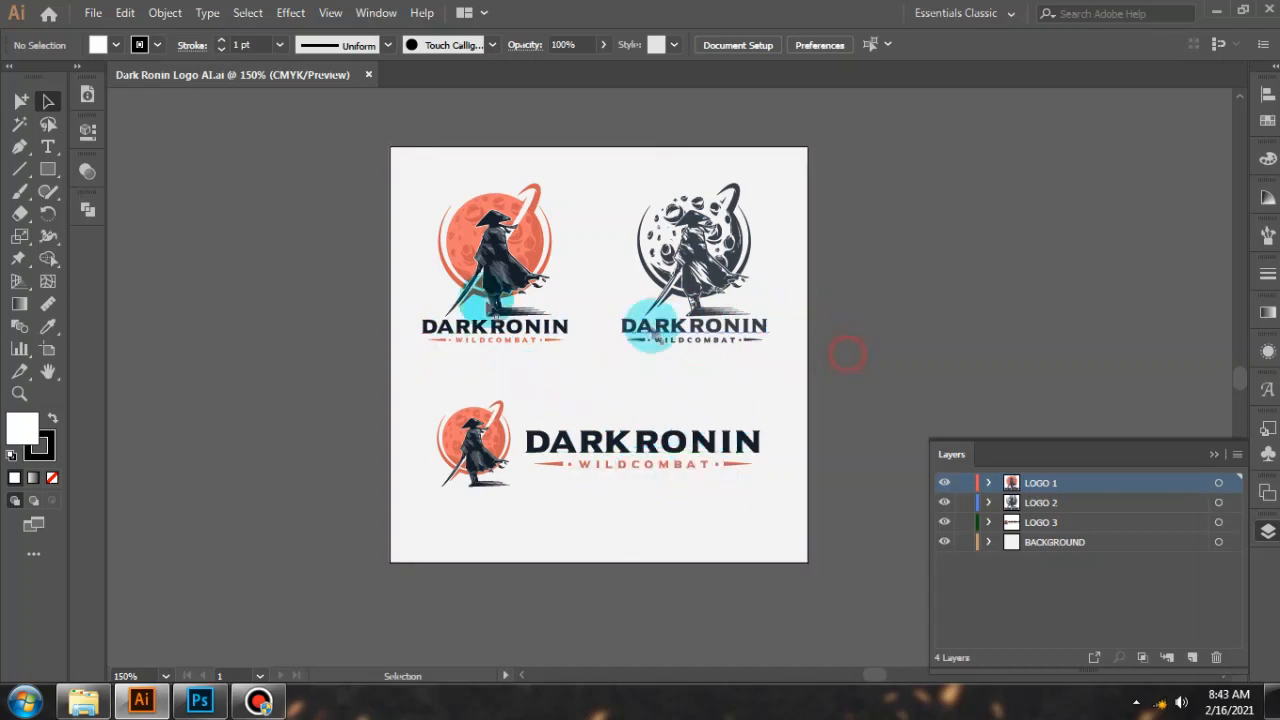
scroll(505, 345, "up", 1)
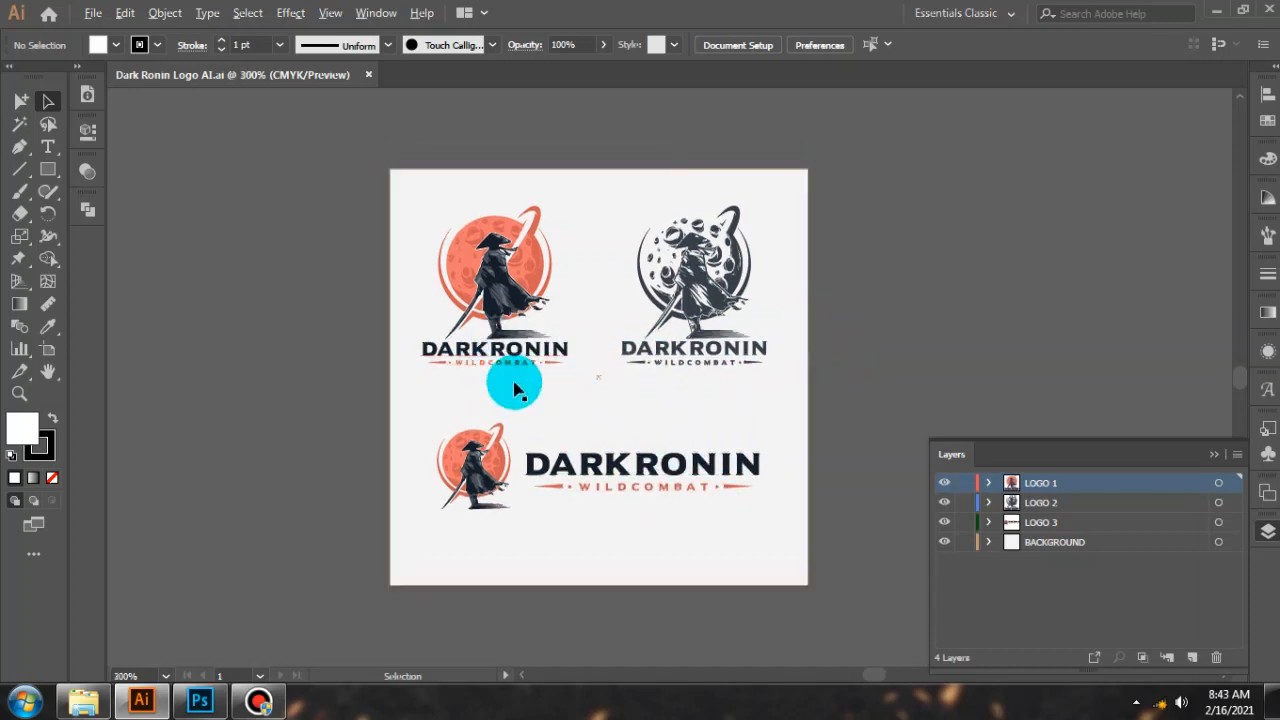
scroll(514, 386, "up", 2, "alt")
scroll(512, 333, "down", 1)
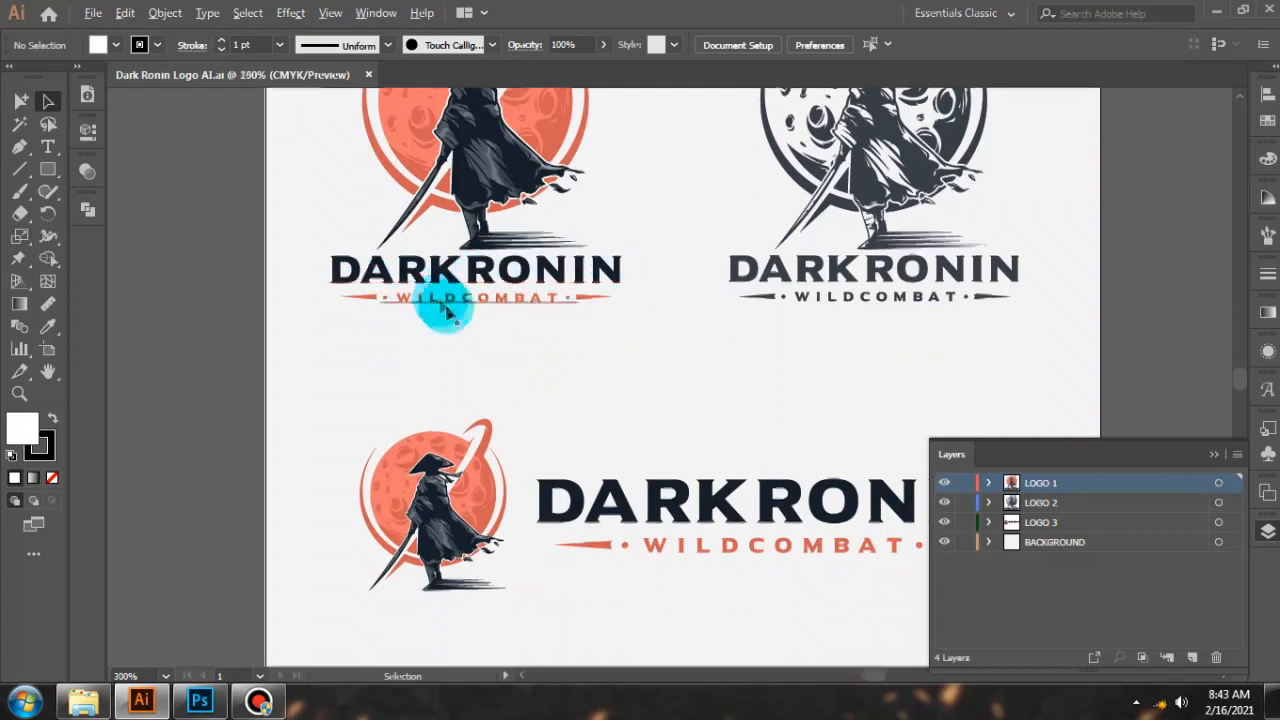
scroll(441, 301, "down", 3, "alt")
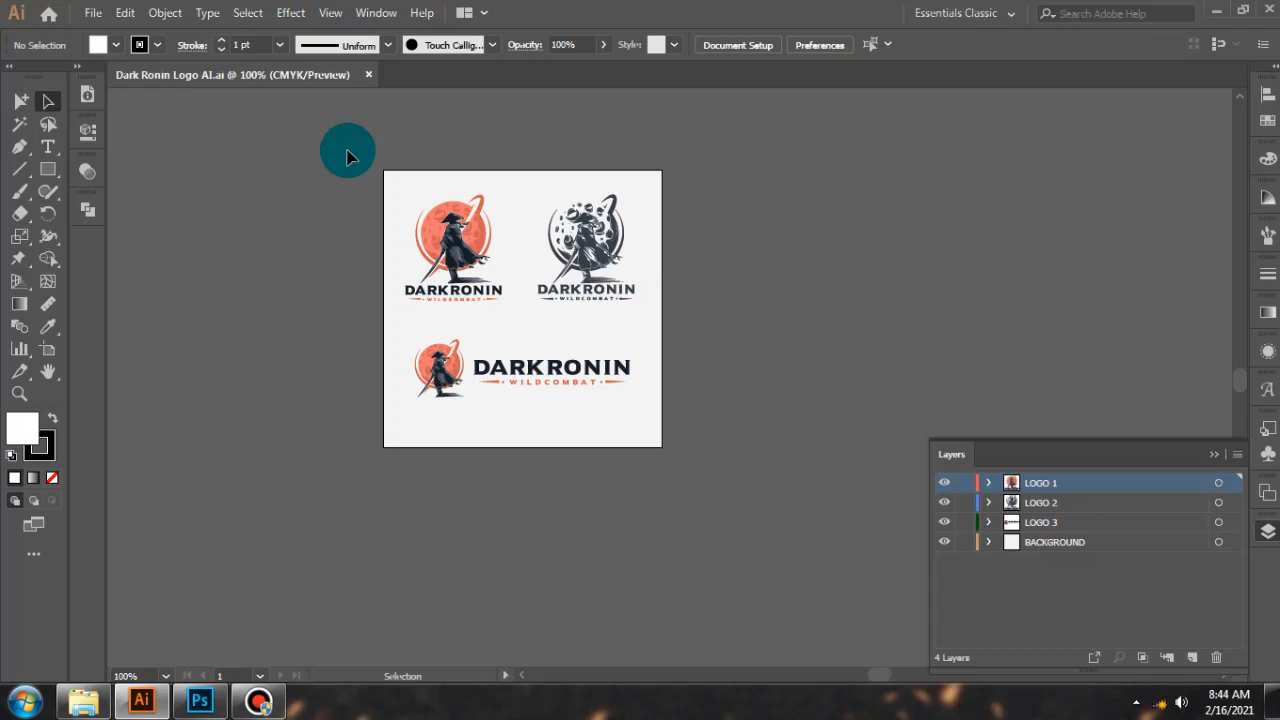
left_click_drag(347, 157, 751, 506)
left_click(808, 305)
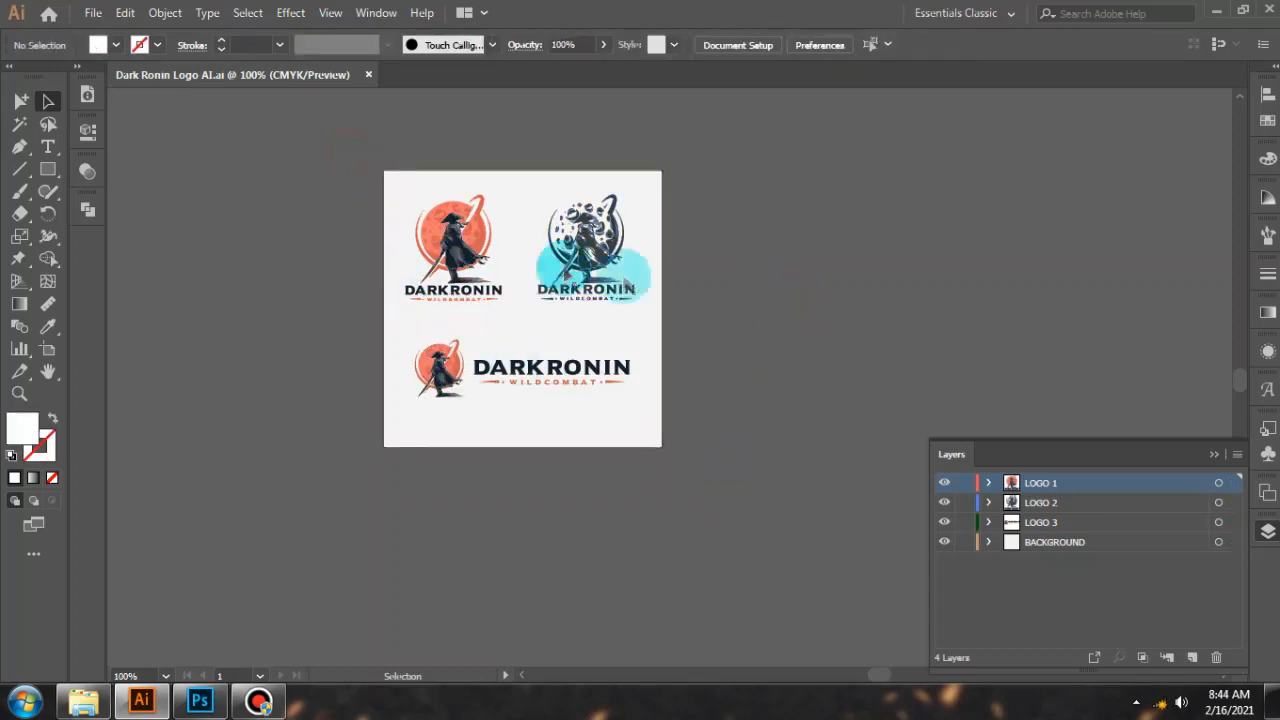
scroll(370, 226, "up", 1)
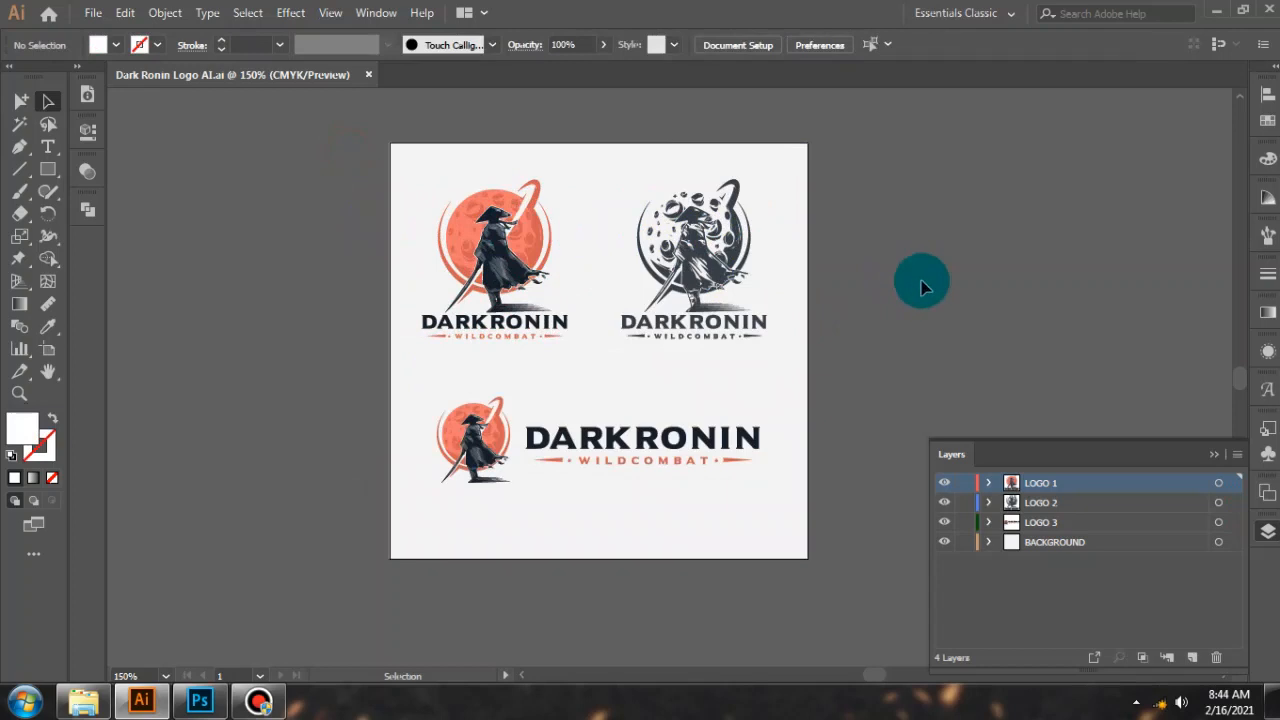
scroll(415, 248, "down", 1)
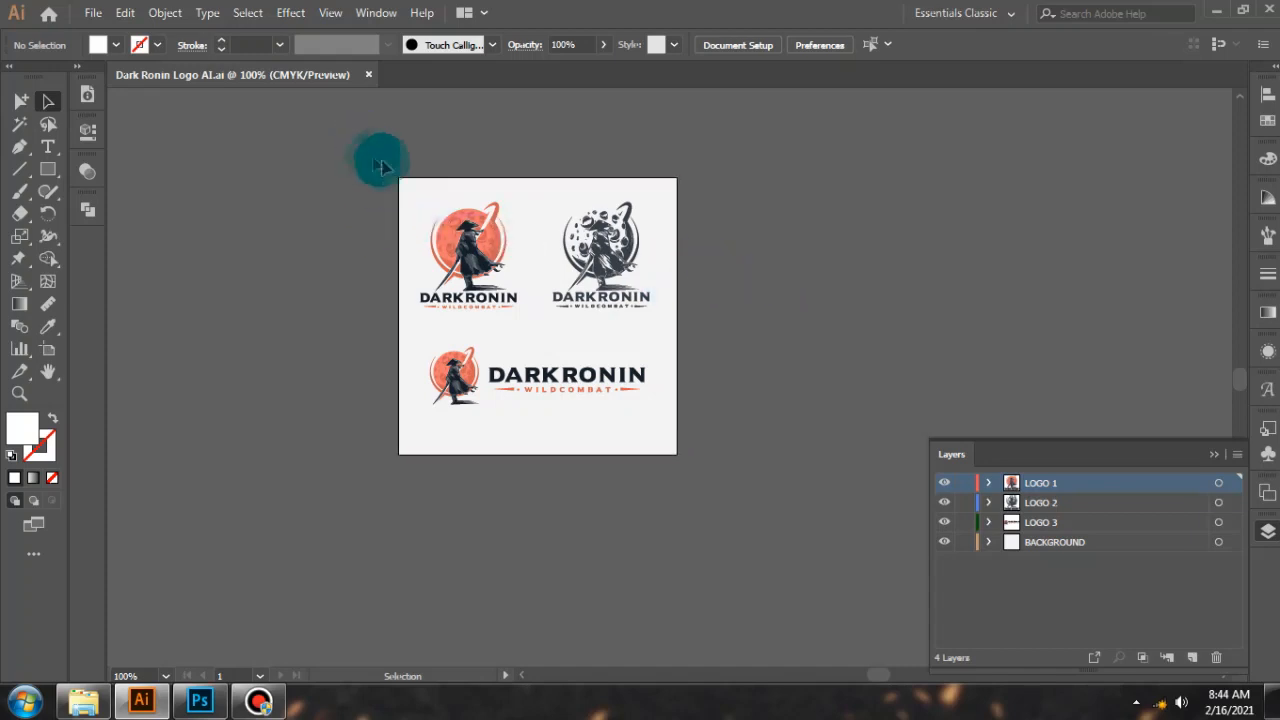
left_click_drag(386, 163, 718, 484)
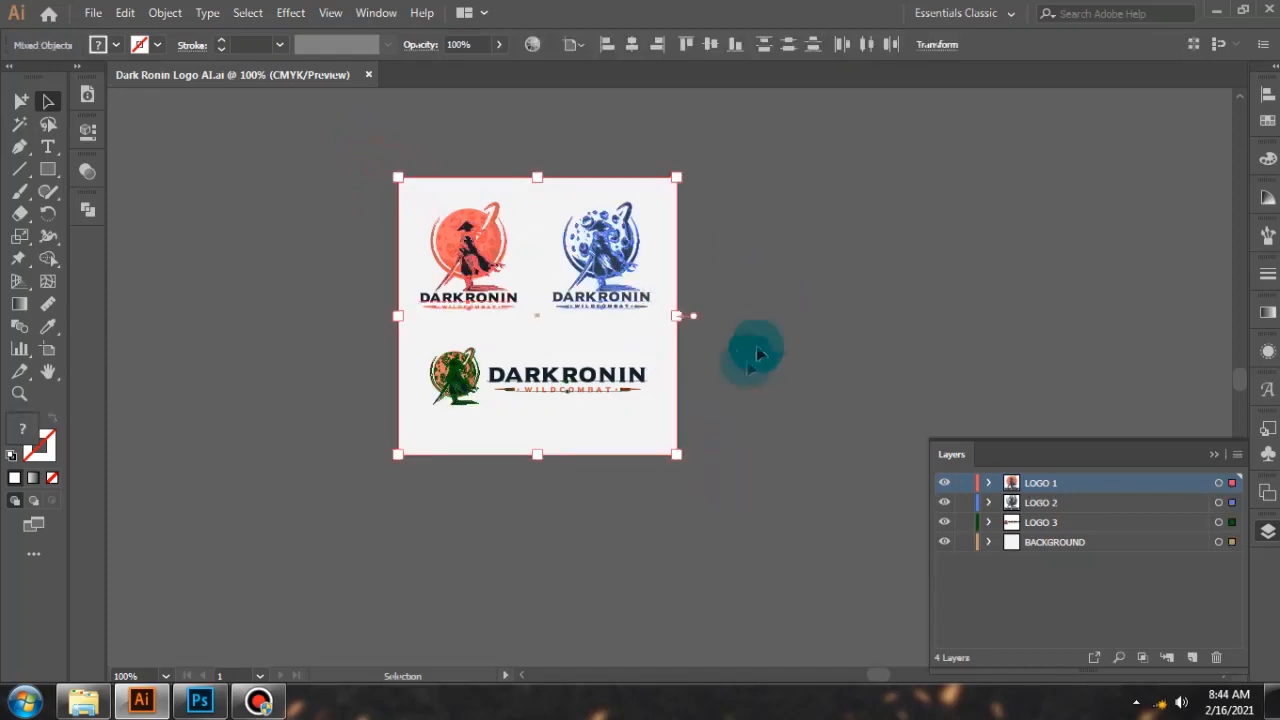
left_click(760, 333)
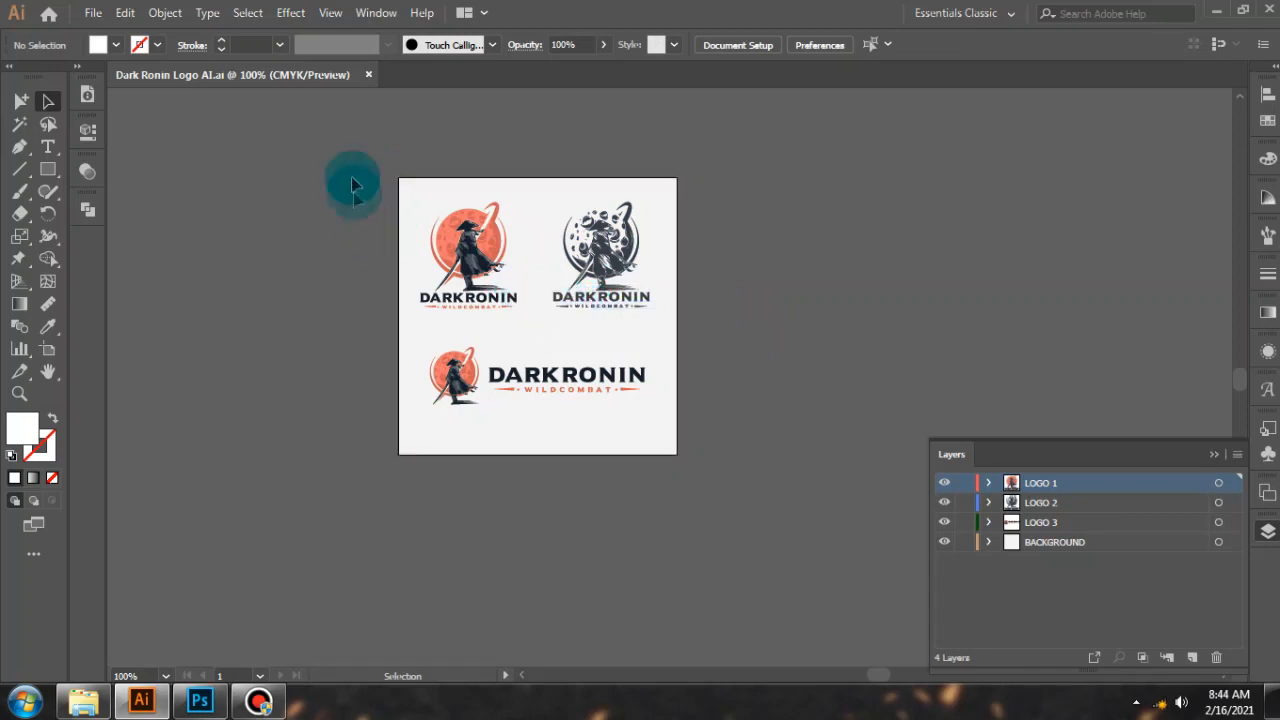
left_click_drag(343, 157, 796, 510)
scroll(500, 300, "up", 3)
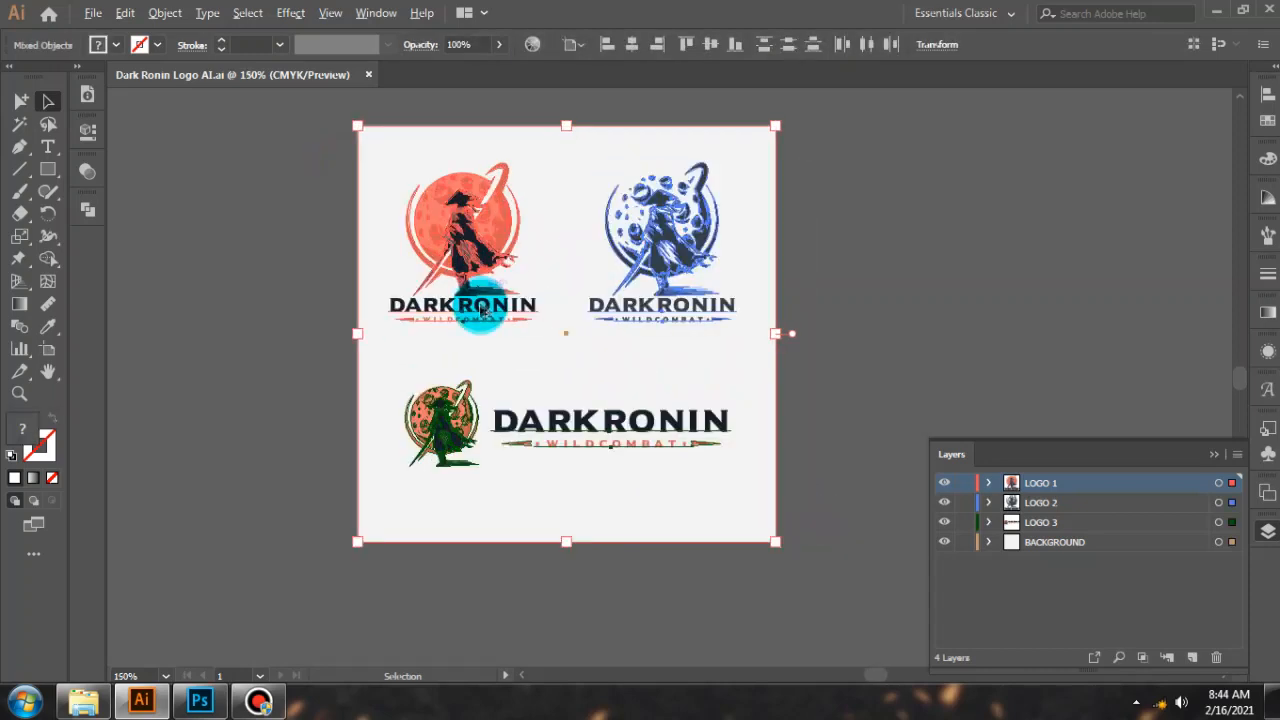
left_click(183, 327)
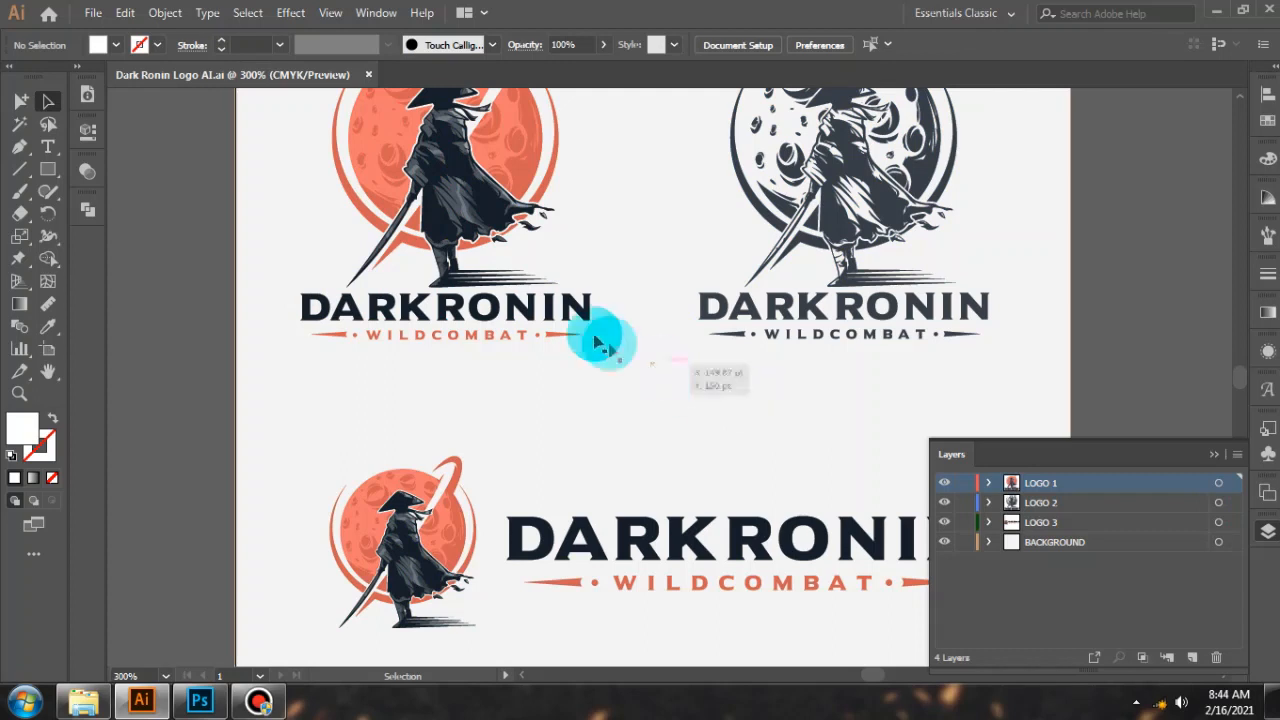
scroll(540, 318, "down", 1)
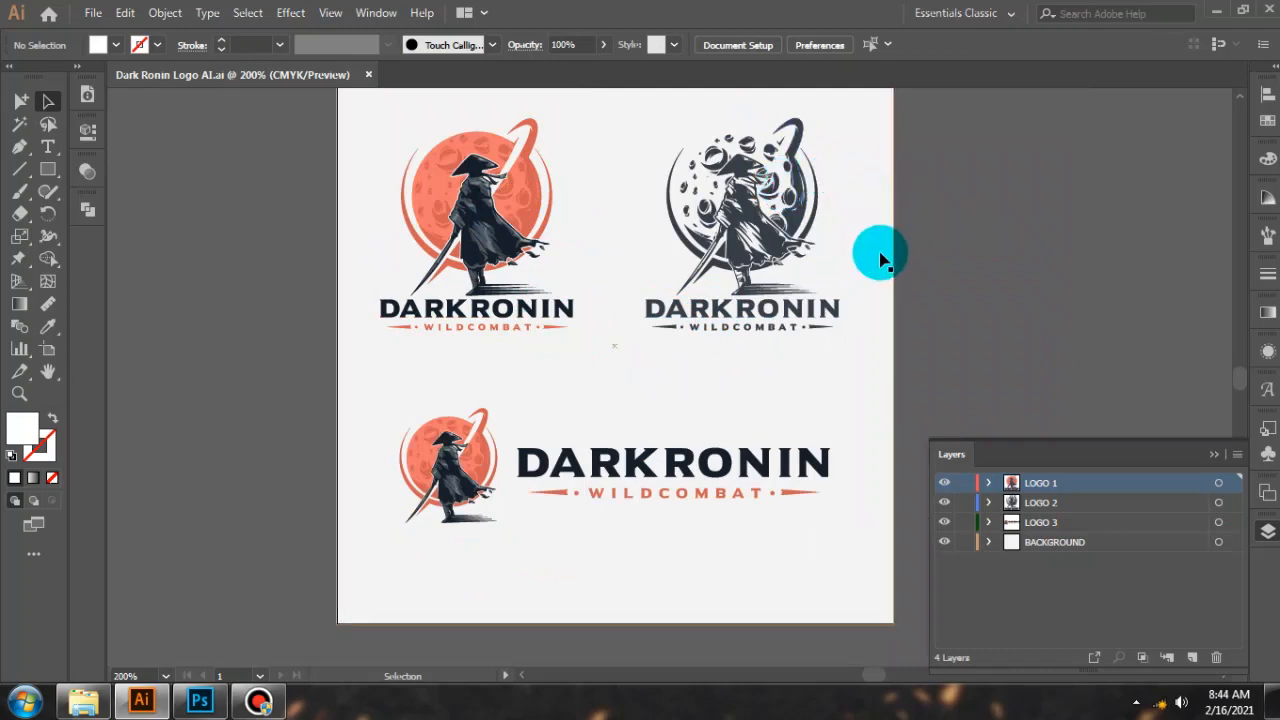
left_click(993, 303)
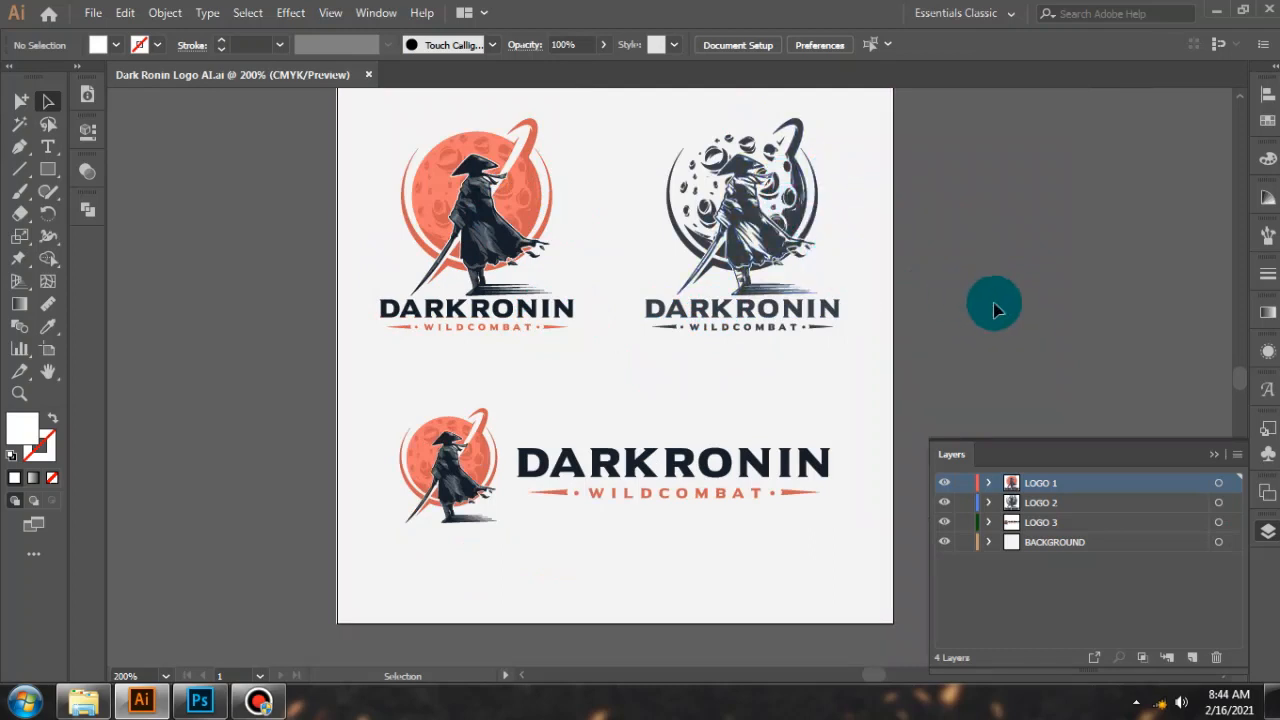
scroll(508, 360, "down", 1)
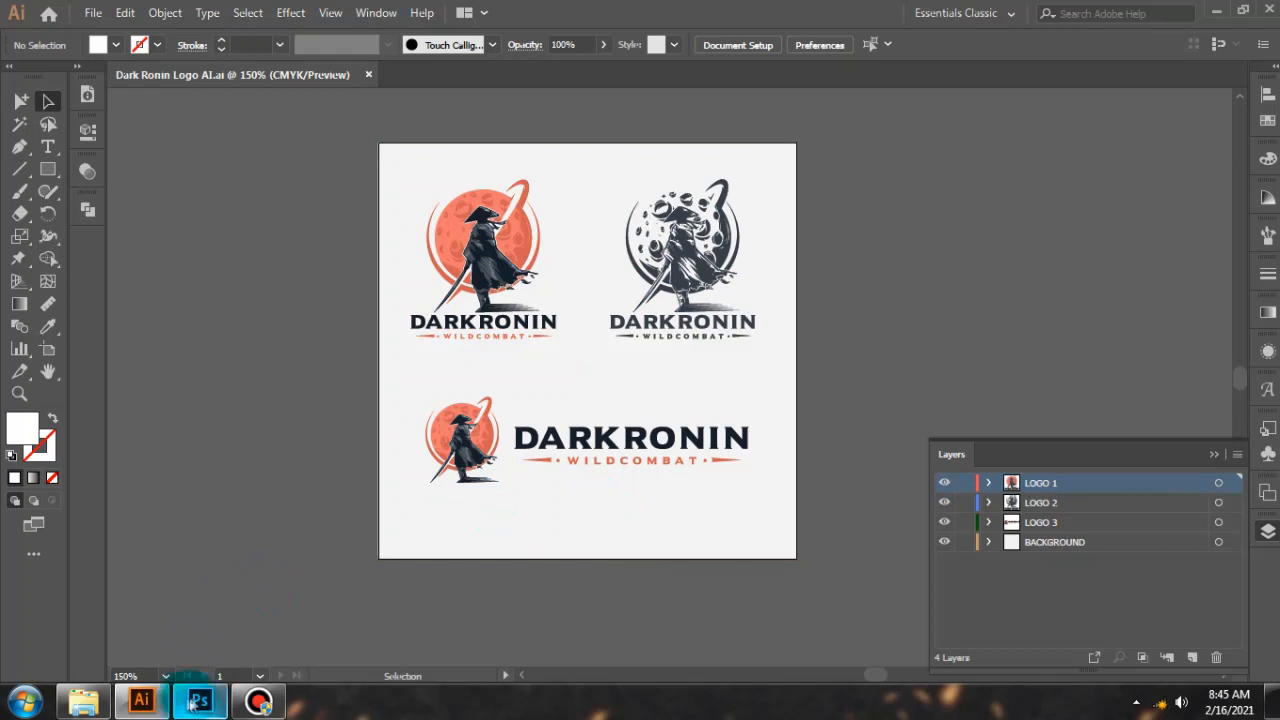
Switch to Preview Logo.psd in Photoshop and open the contents of the ALL merchandise mockup's logo smart object.
mouse_move(199, 704)
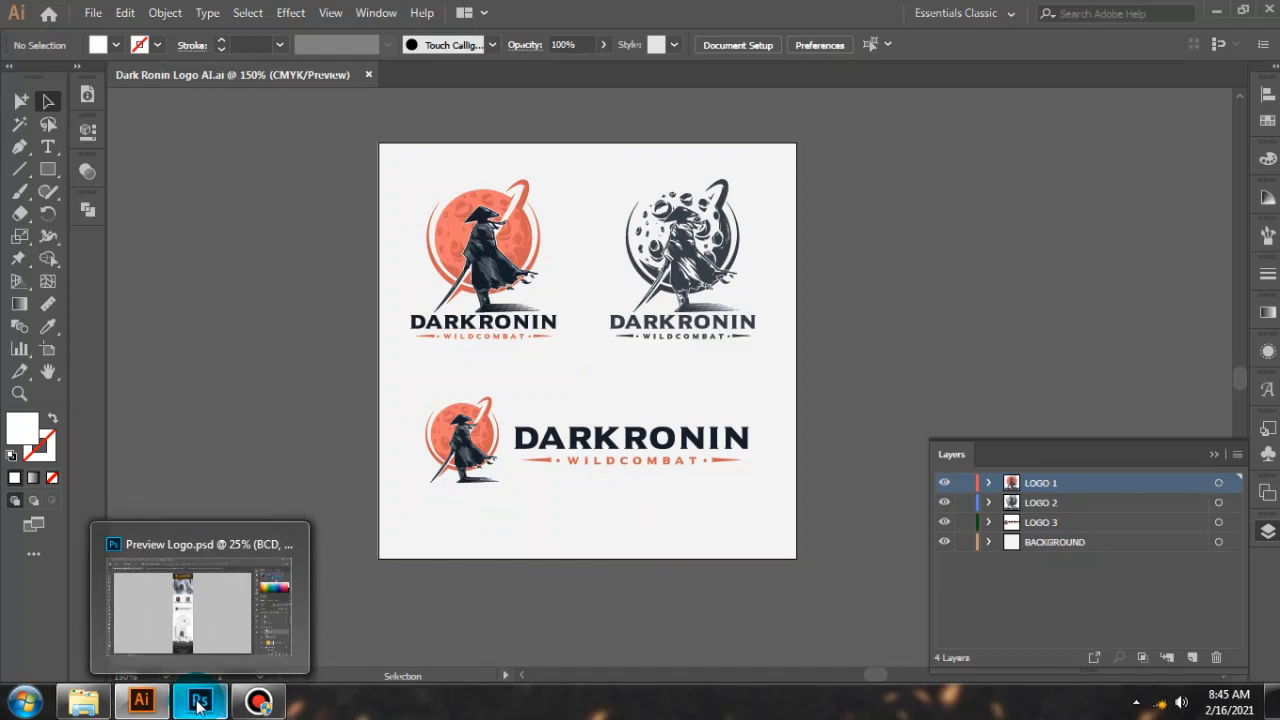
left_click(199, 703)
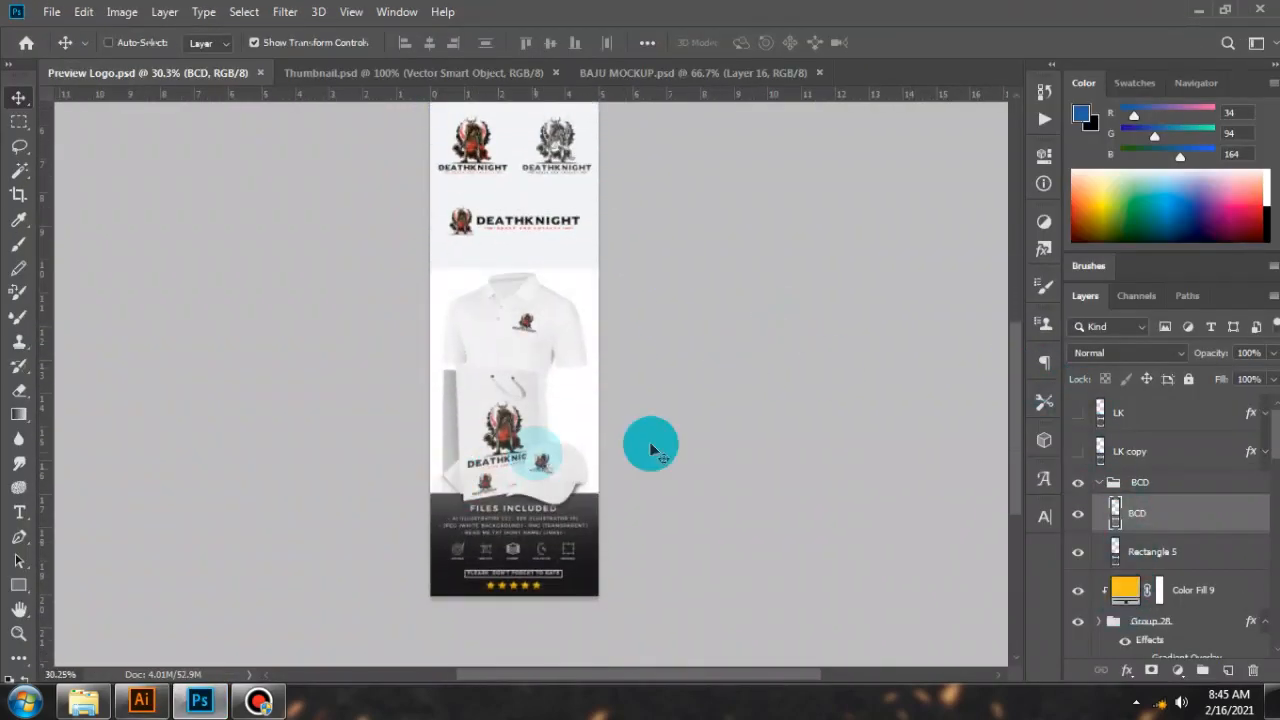
scroll(1190, 618, "down", 10)
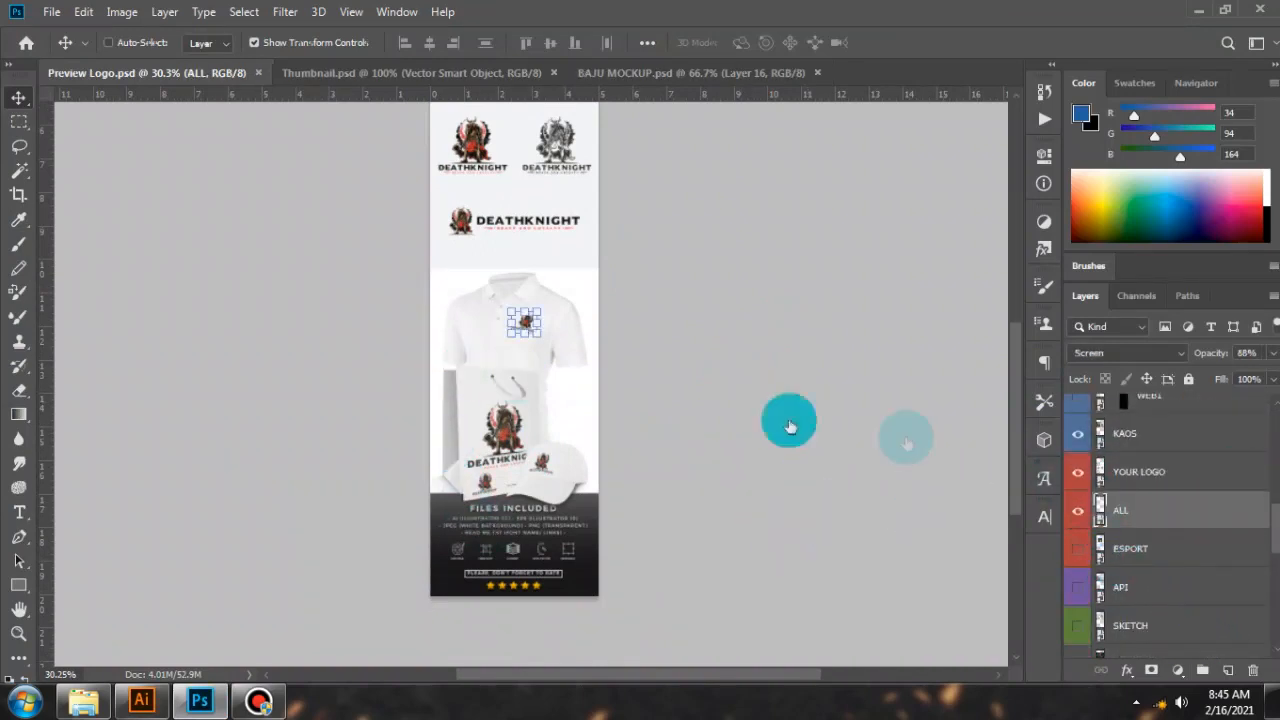
double_click(515, 385)
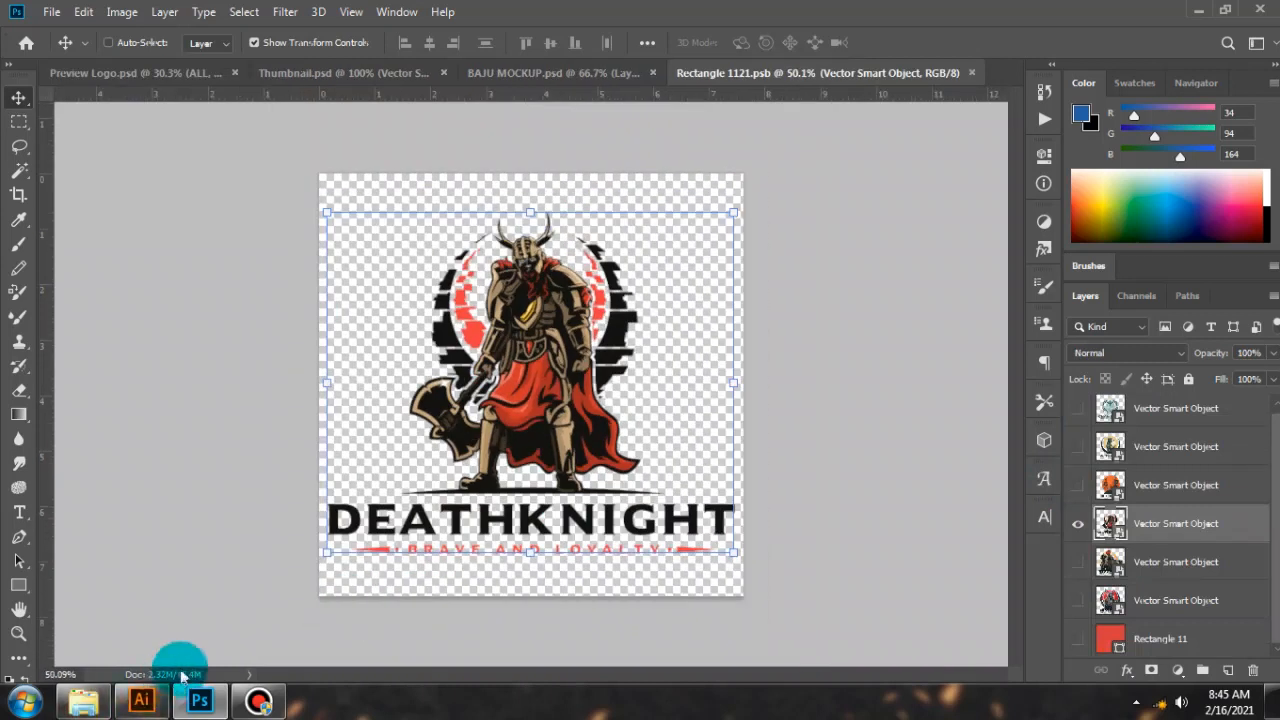
Copy all artwork of the LOGO 1 layer in Illustrator and return to Rectangle 1121.psb in Photoshop.
left_click(141, 700)
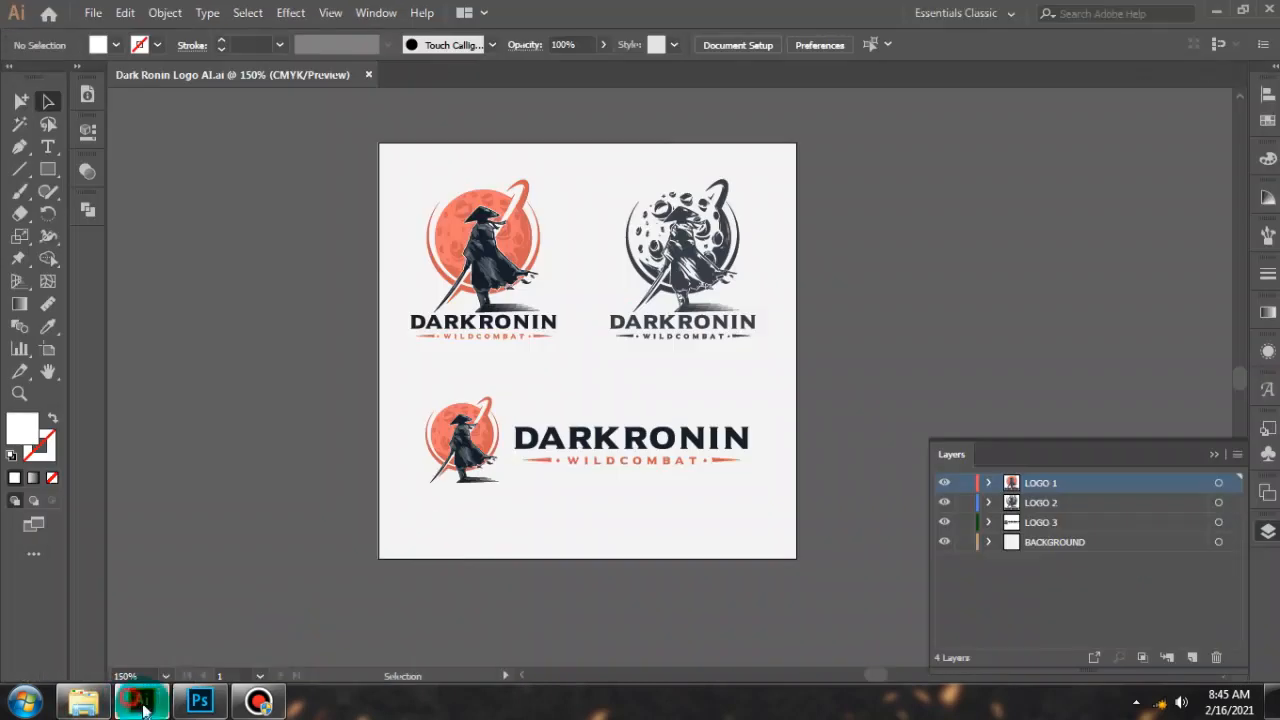
left_click(1219, 484)
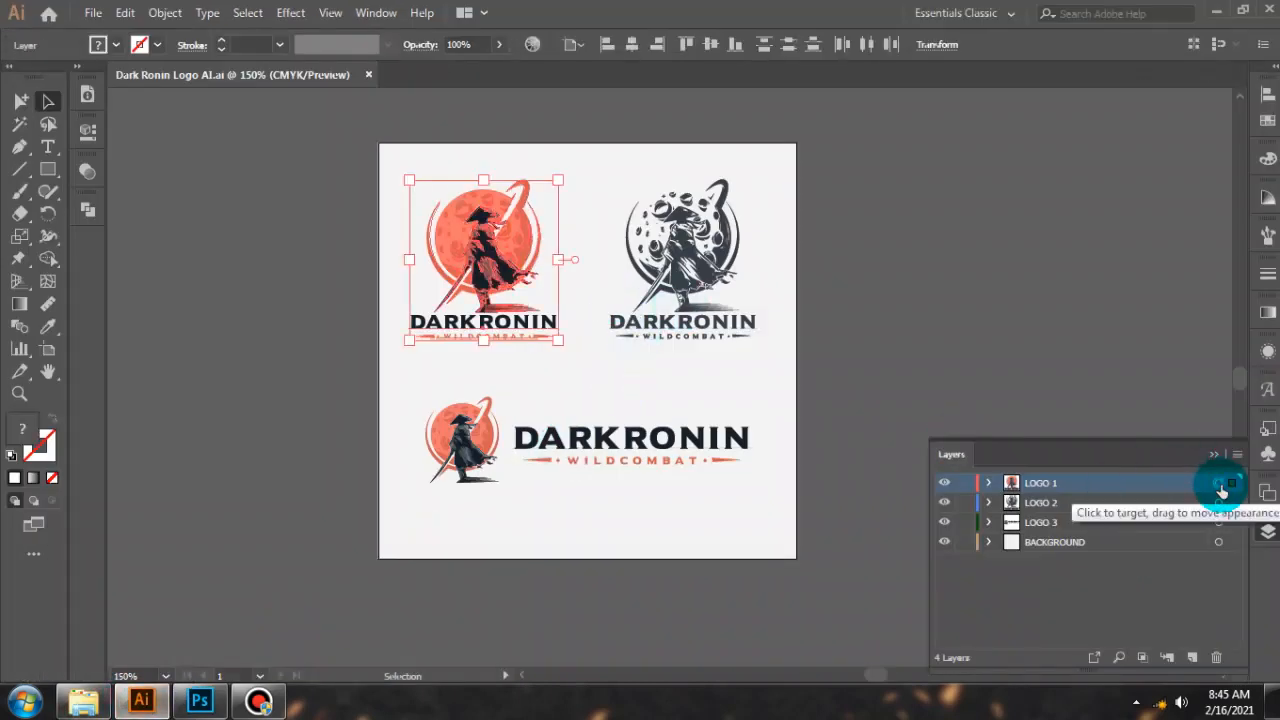
left_click(181, 706)
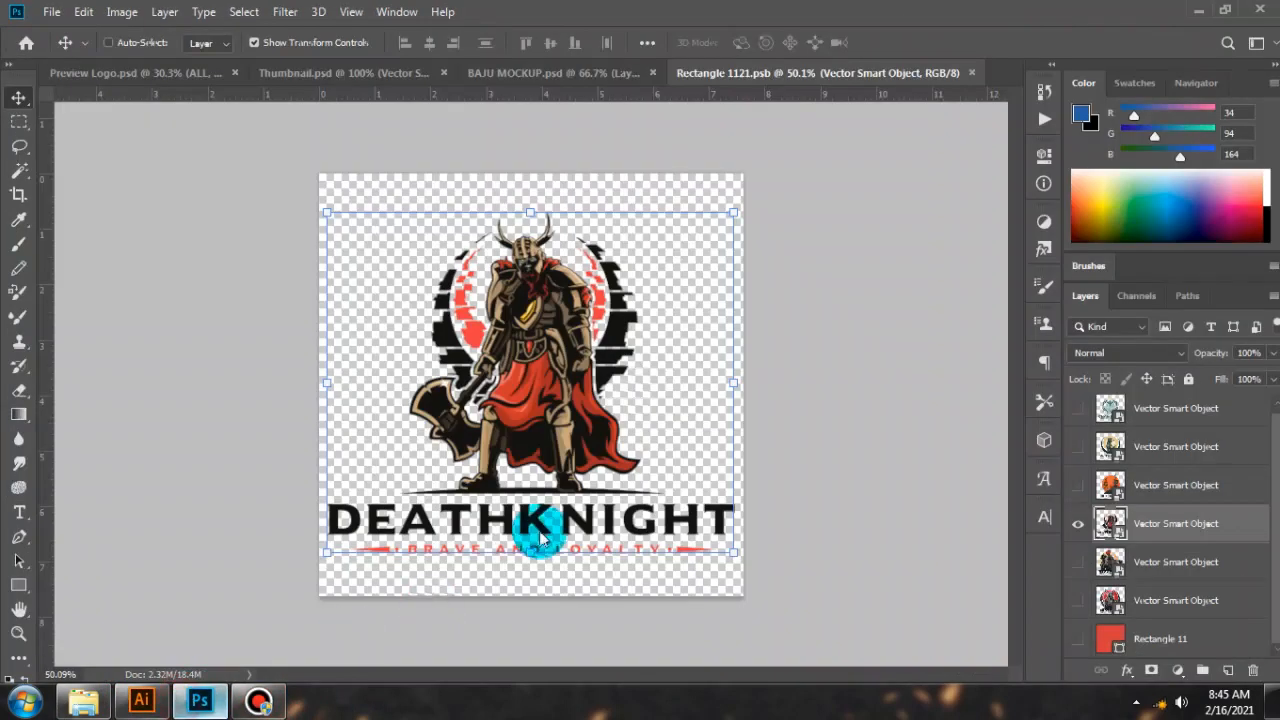
key("ctrl+v")
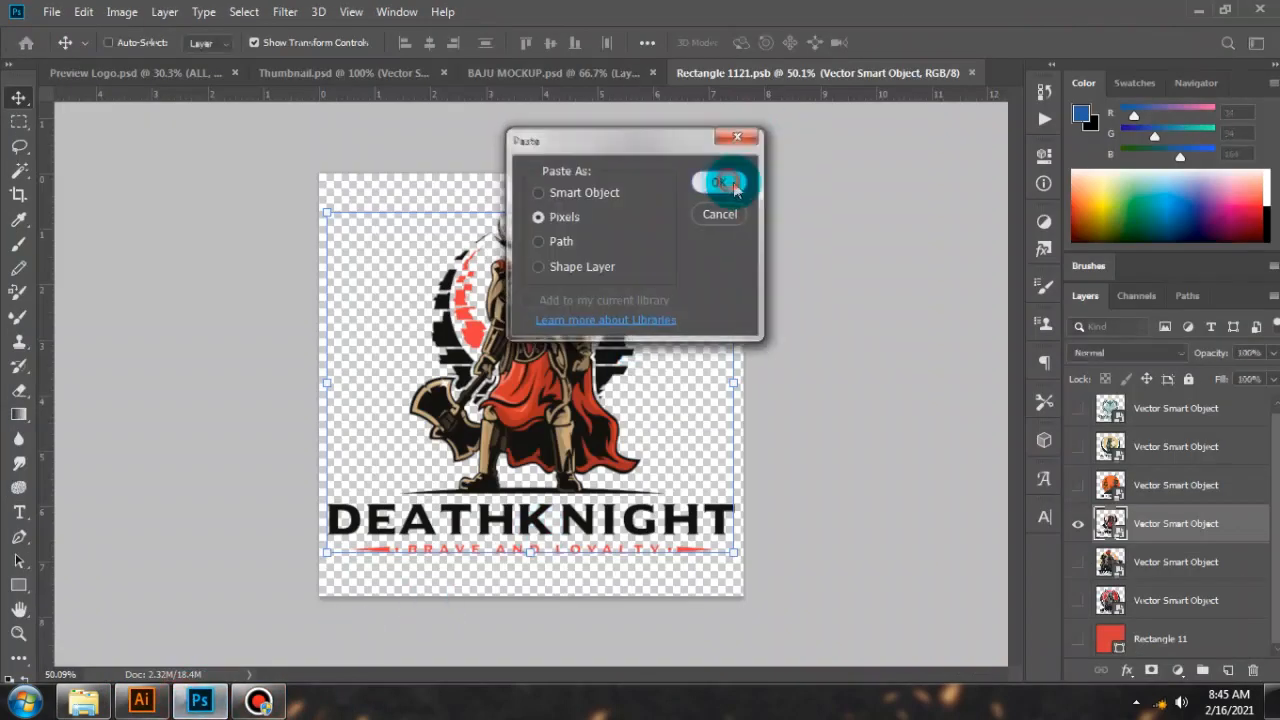
left_click(714, 180)
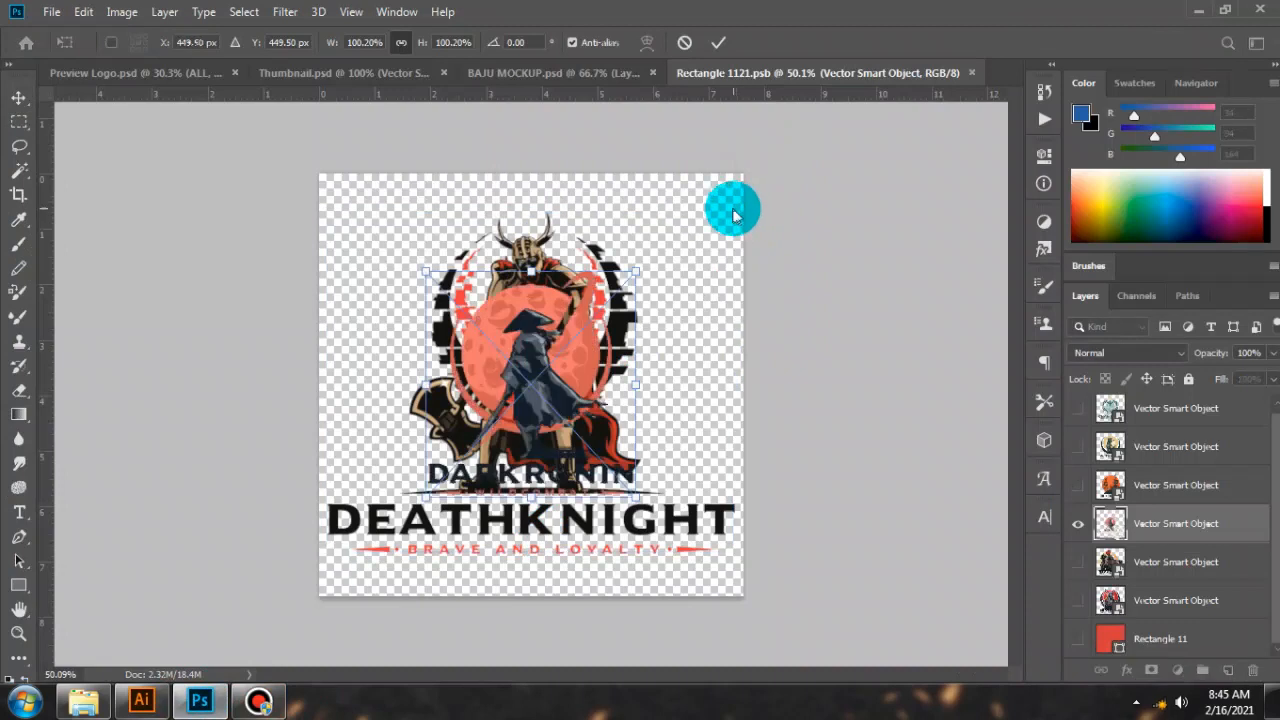
key("Escape")
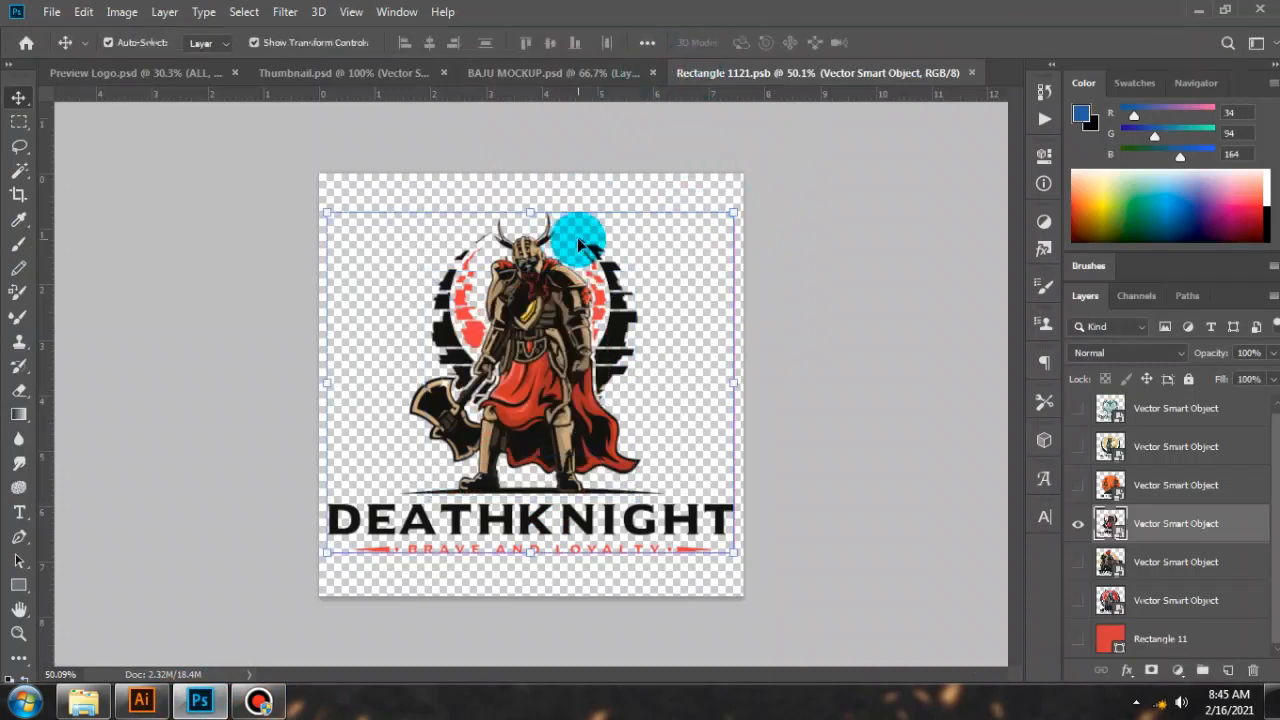
Paste the Dark Ronin logo as a smart object over the old logo and scale it to about 162%.
key("ctrl+v")
left_click(718, 182)
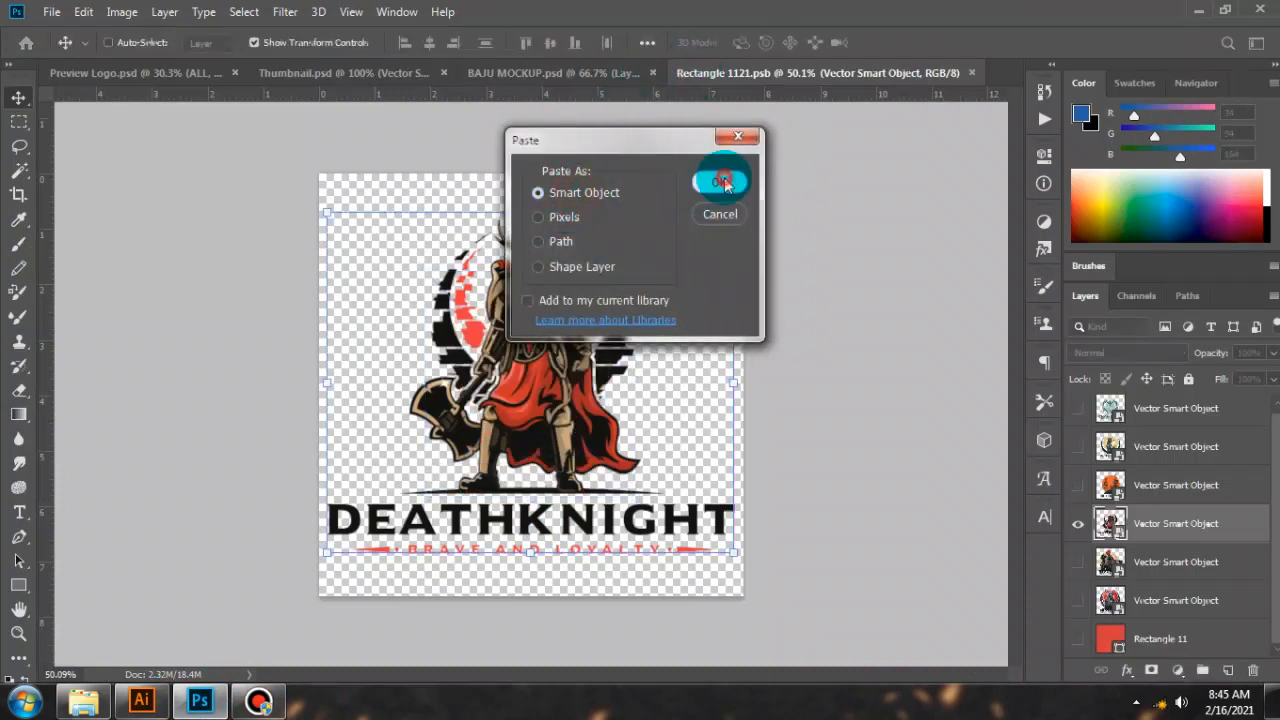
left_click_drag(636, 270, 714, 201)
left_click(720, 44)
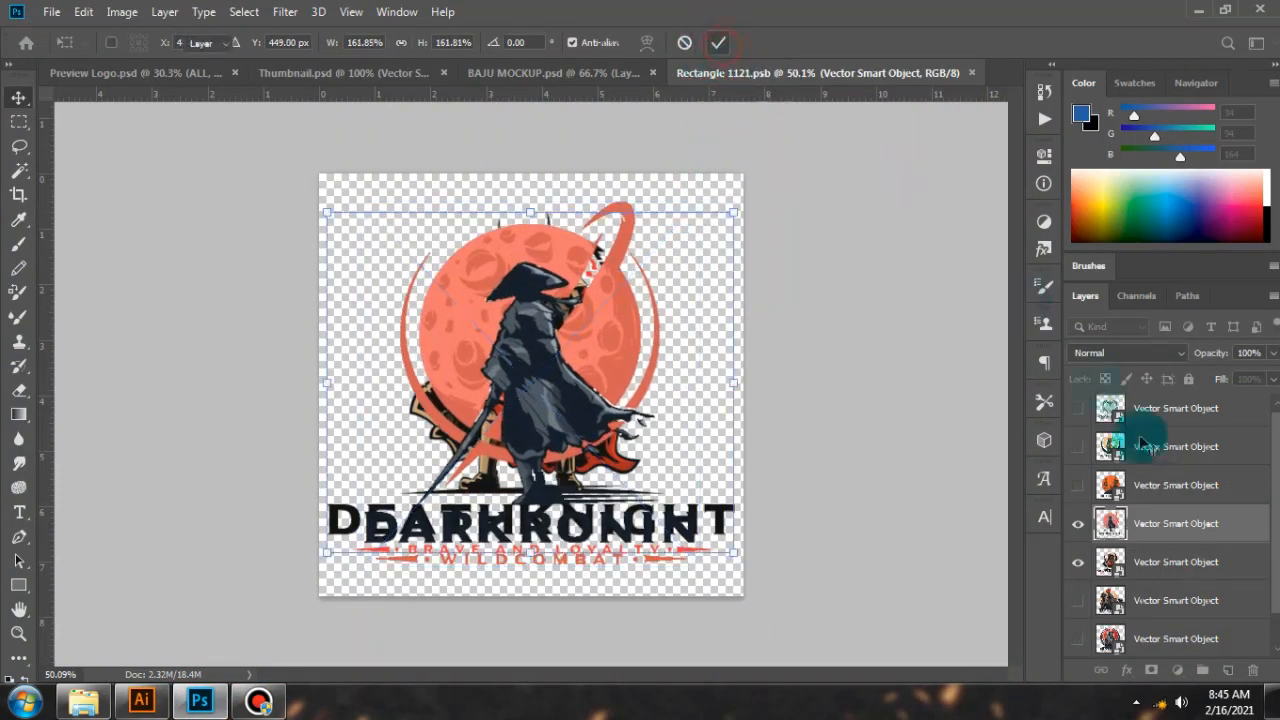
Hide the Death Knight logo layer, then save and close Rectangle 1121.psb.
left_click(1078, 563)
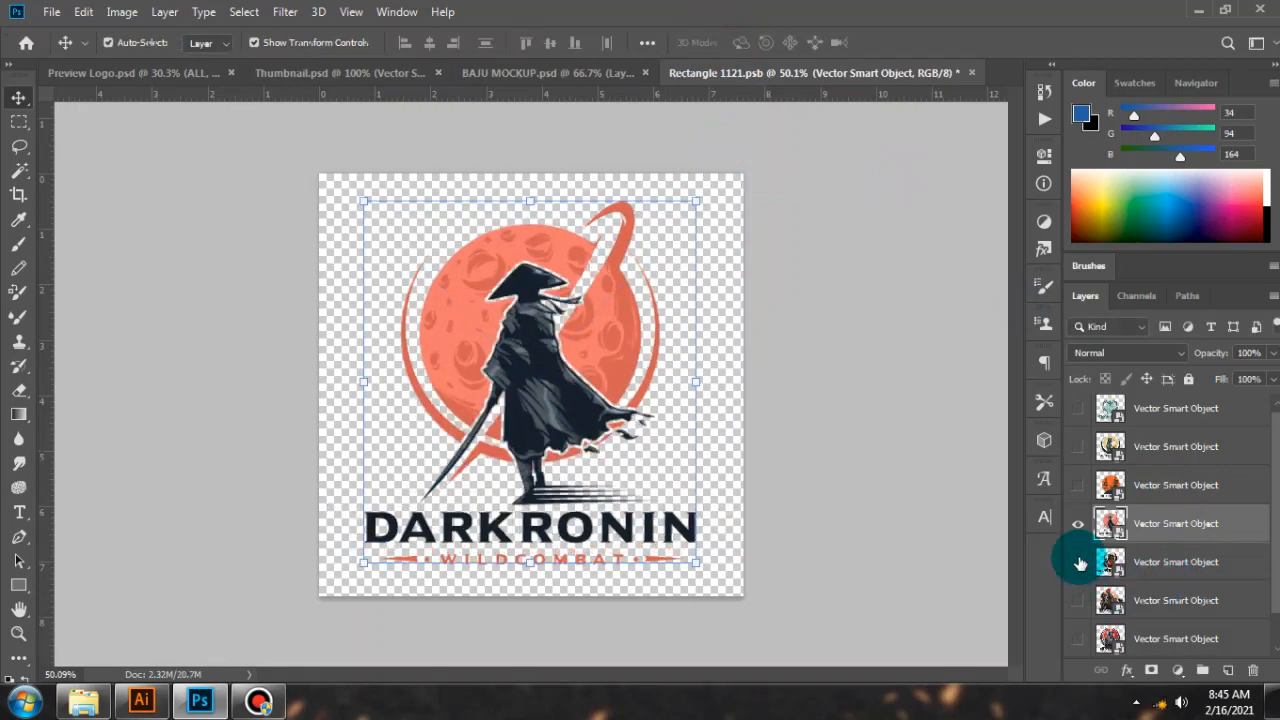
key("ctrl+s")
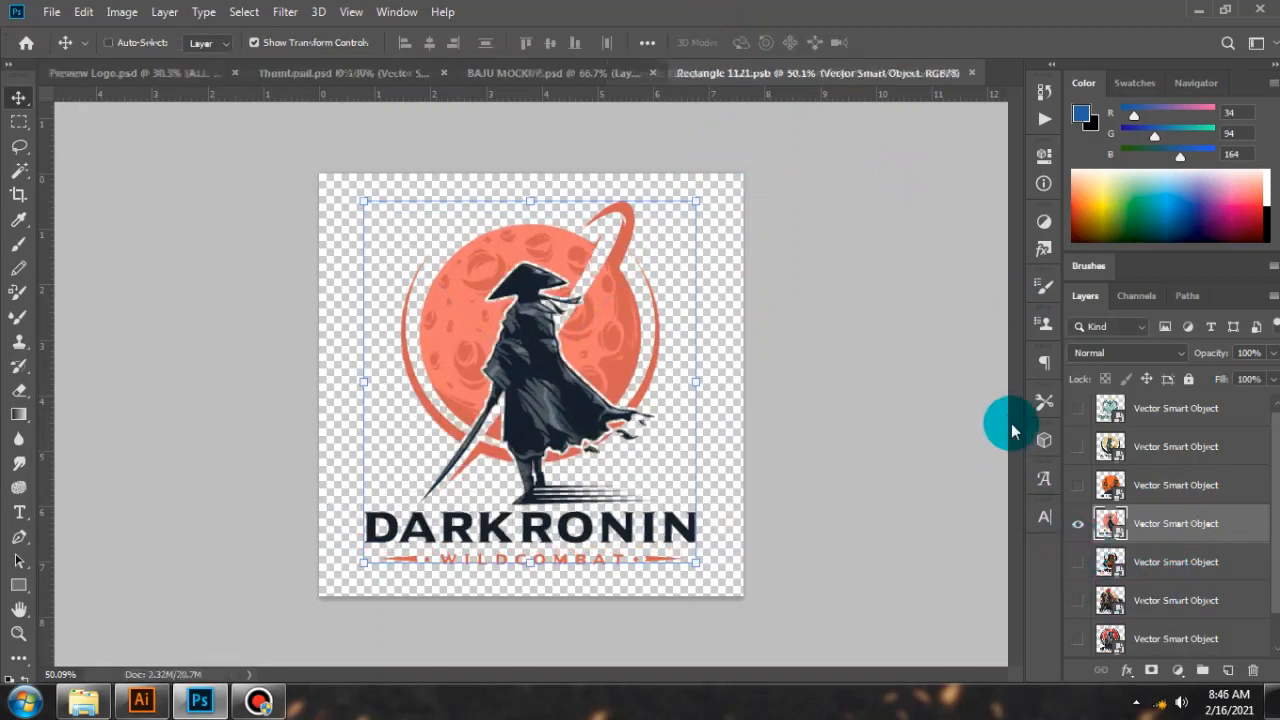
key("ctrl+w")
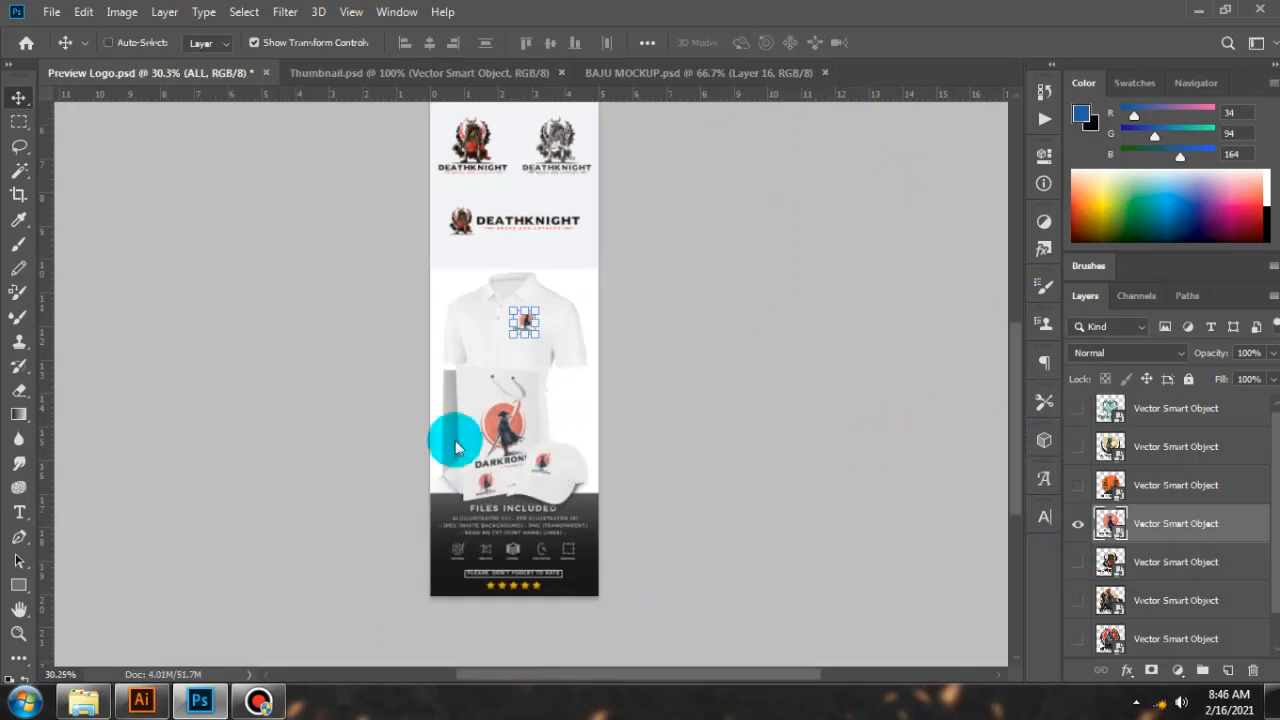
Open the contents of the YOUR LOGO smart object in Preview Logo.psd.
scroll(876, 480, "down", 2)
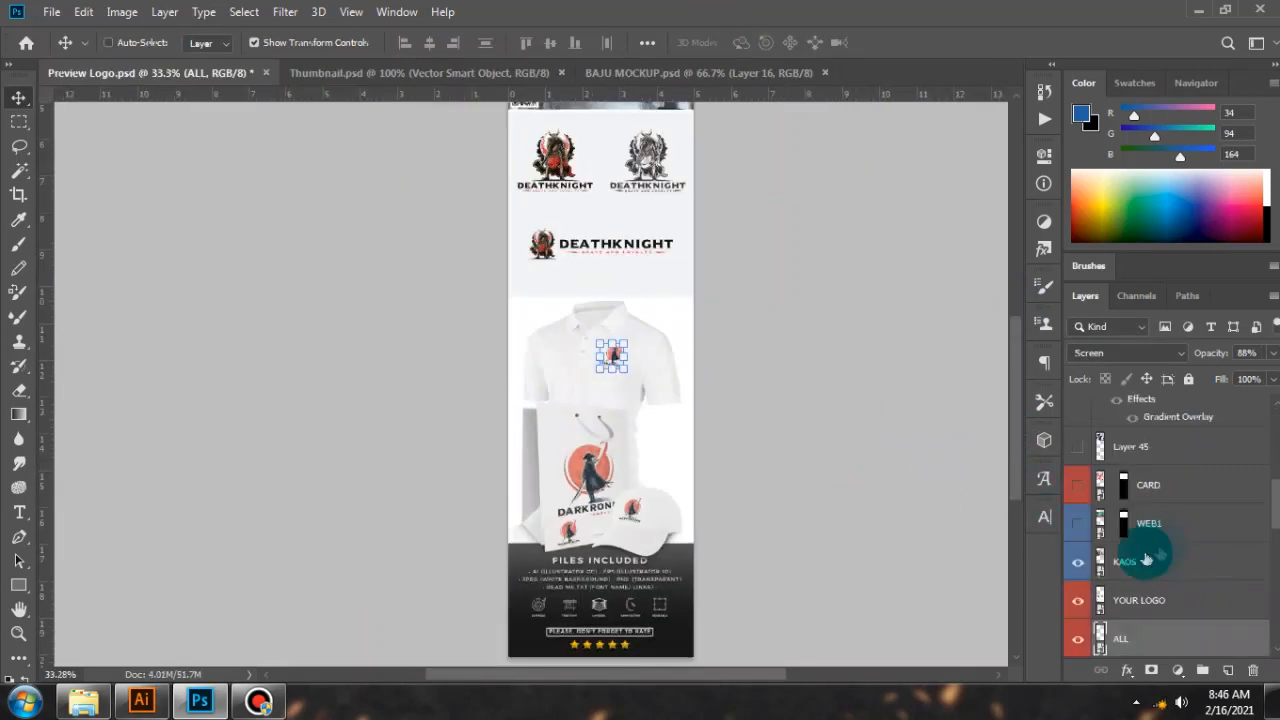
double_click(1100, 600)
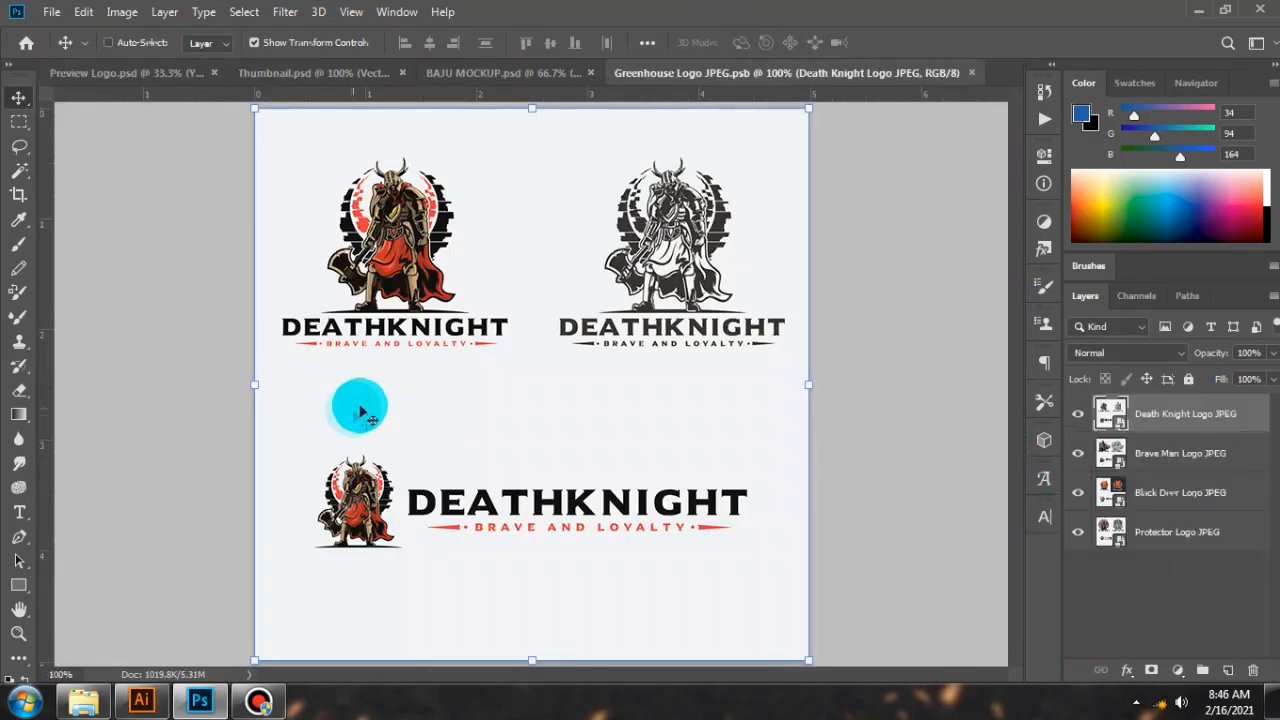
scroll(374, 406, "down", 2)
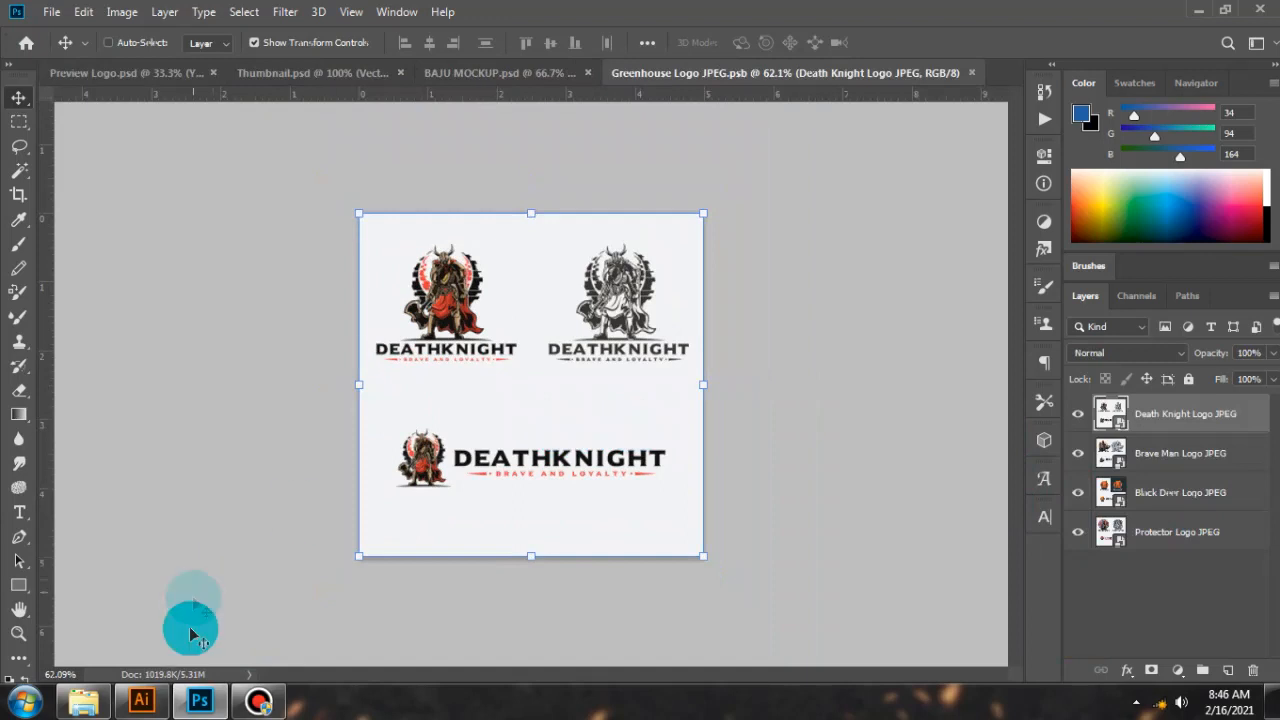
Look over the BAJU MOCKUP, Preview Logo and Thumbnail documents and return to Greenhouse Logo JPEG.psb.
left_click(466, 75)
scroll(1180, 578, "down", 1)
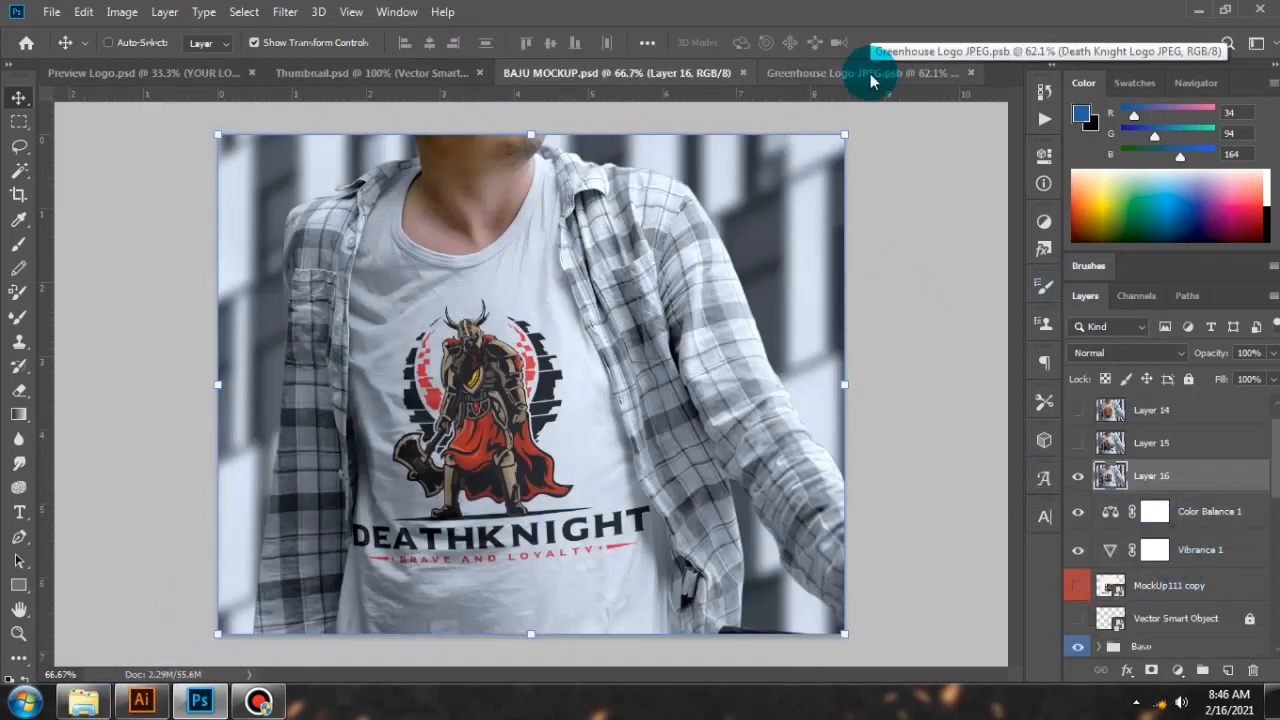
scroll(1125, 540, "down", 2)
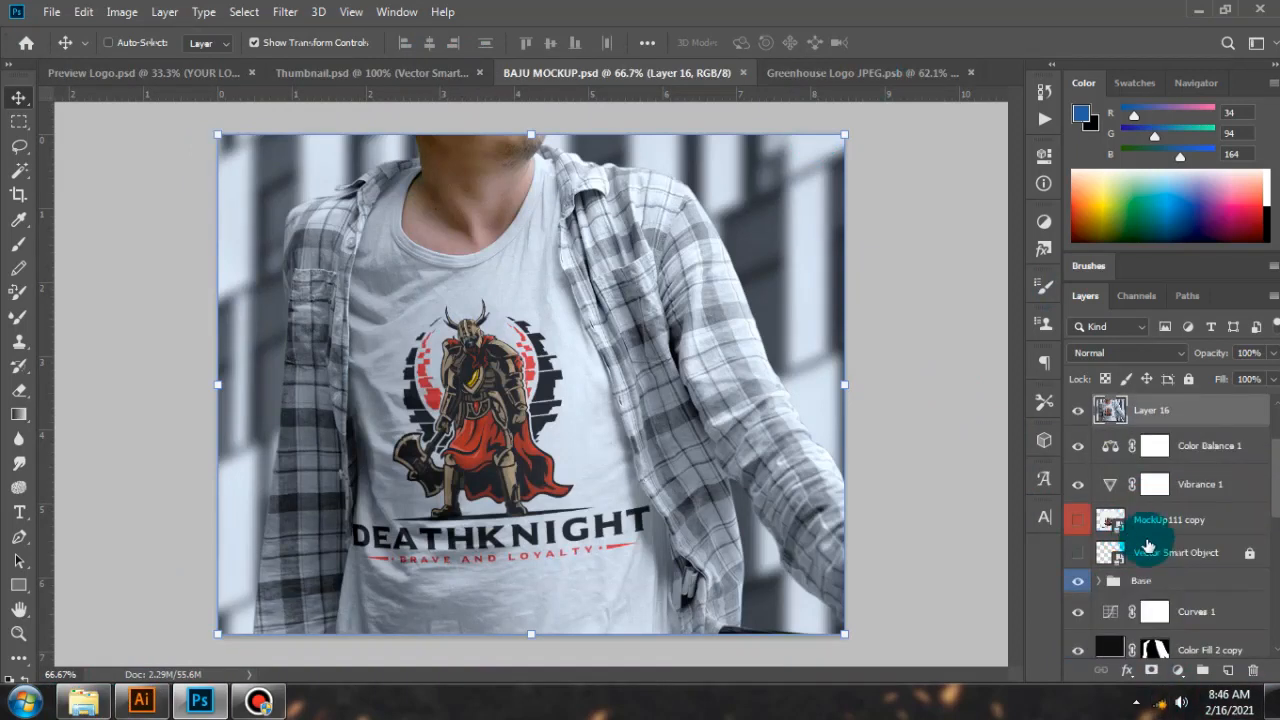
left_click(172, 78)
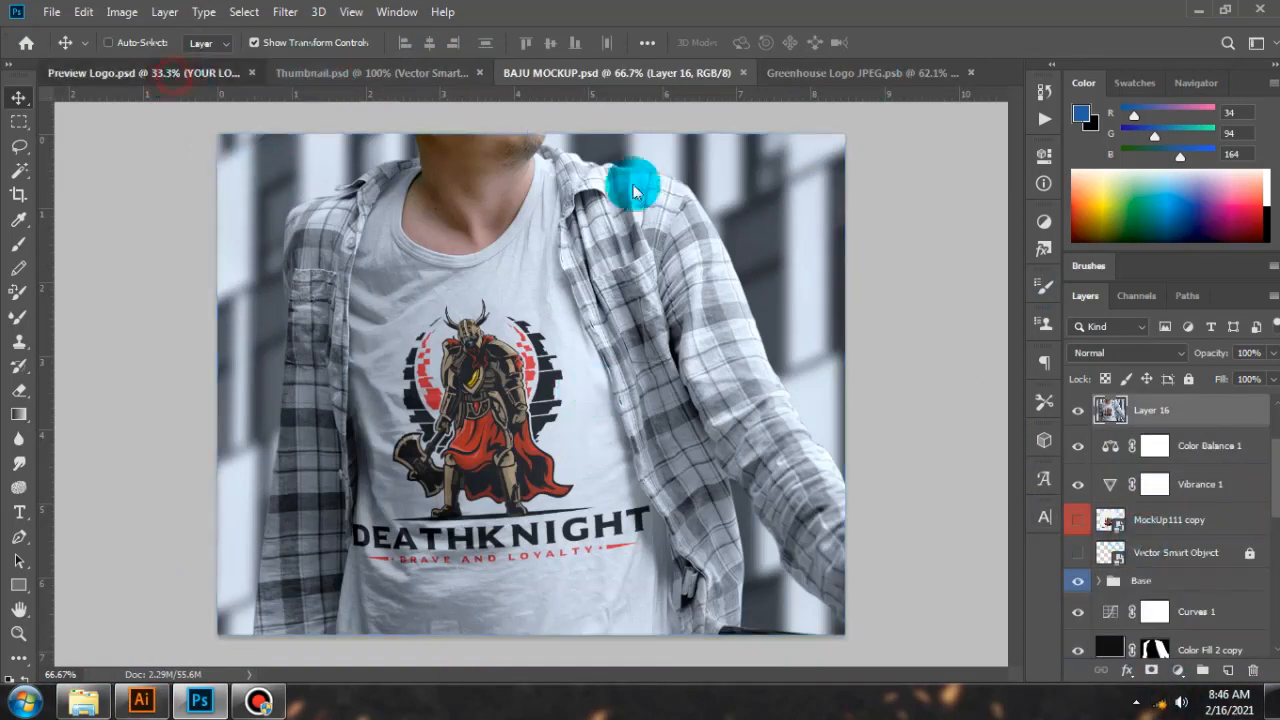
scroll(1205, 588, "down", 1)
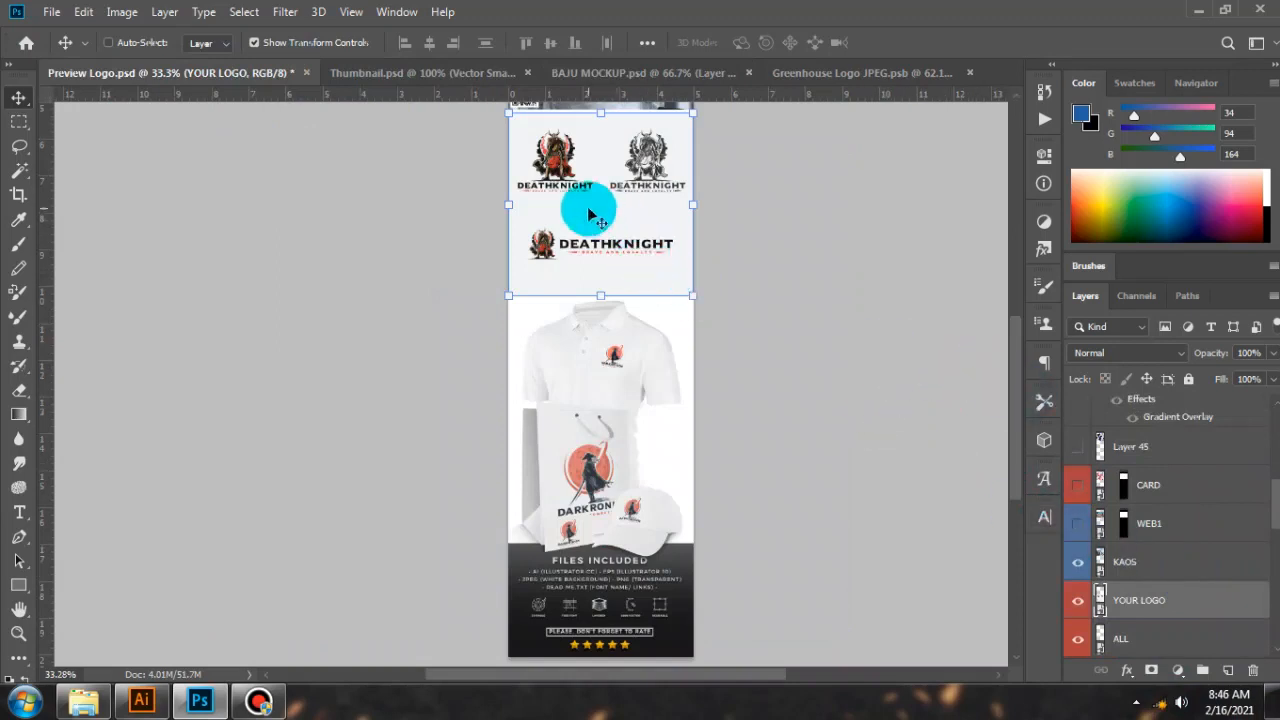
left_click(440, 72)
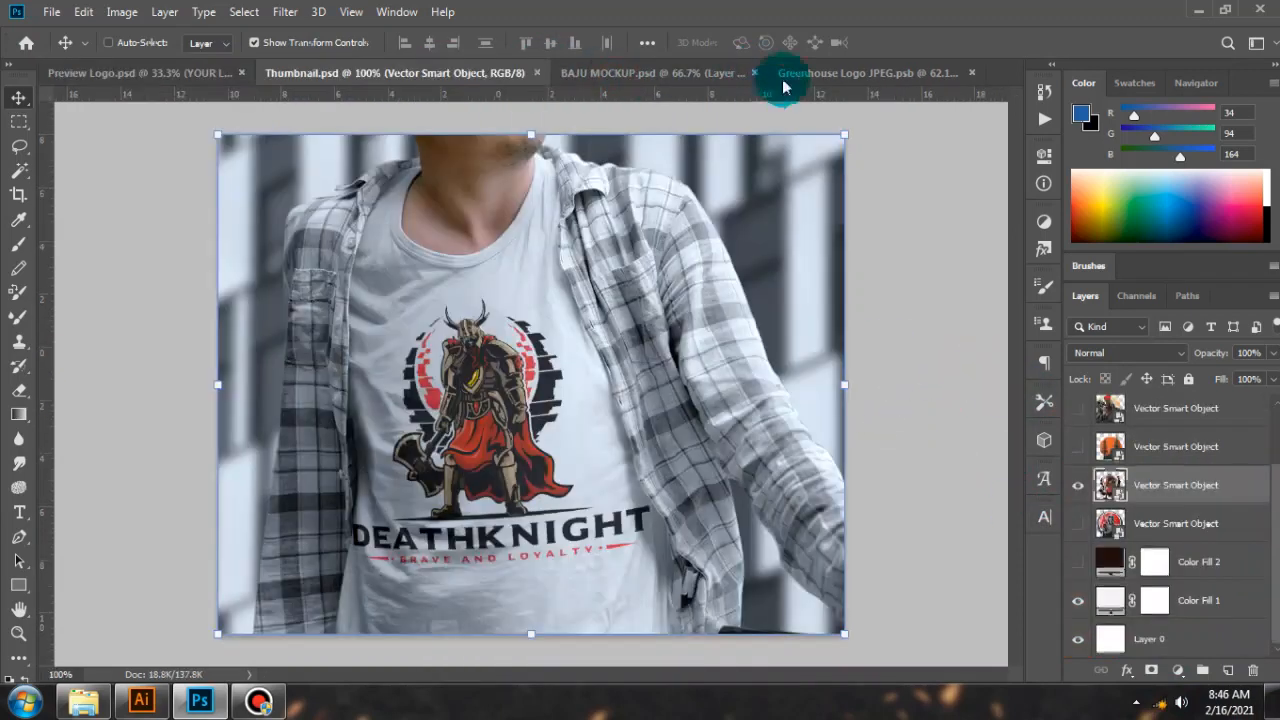
left_click(824, 81)
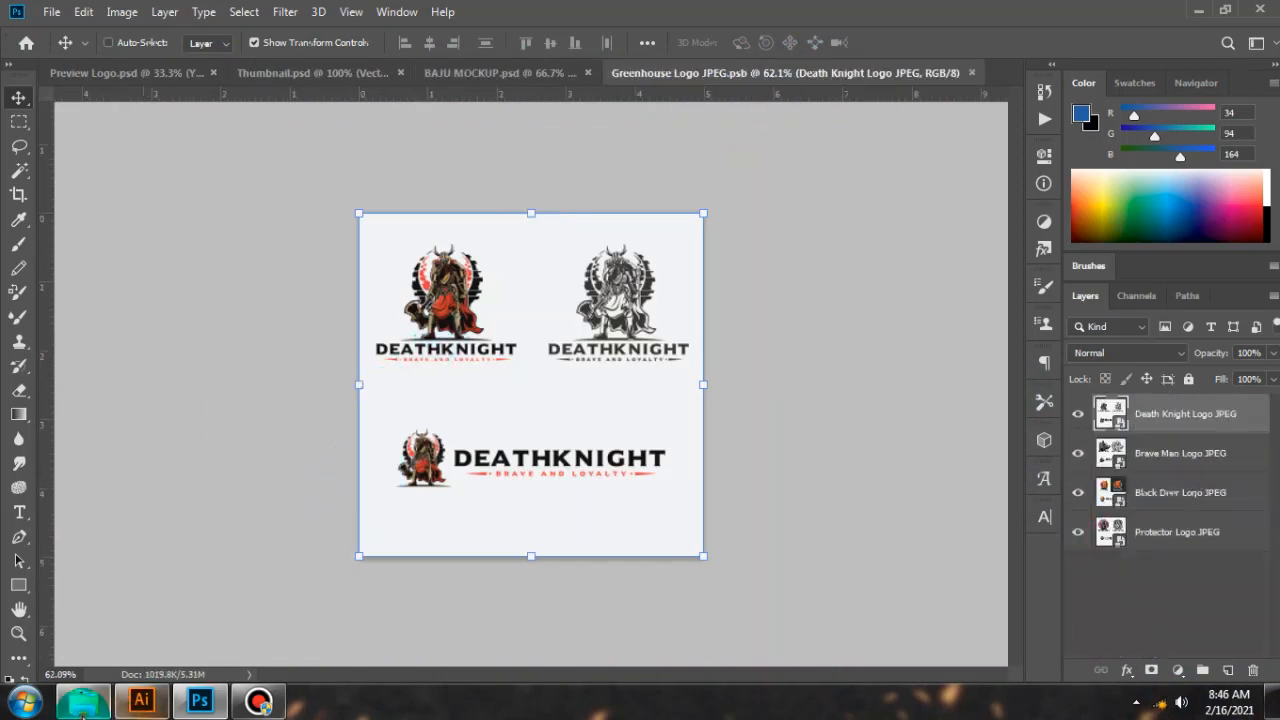
Place the Dark Ronin Logo JPEG from the NINJA Preview folder into Greenhouse Logo JPEG.psb at its fitted size.
left_click(83, 703)
left_click_drag(363, 6, 360, 48)
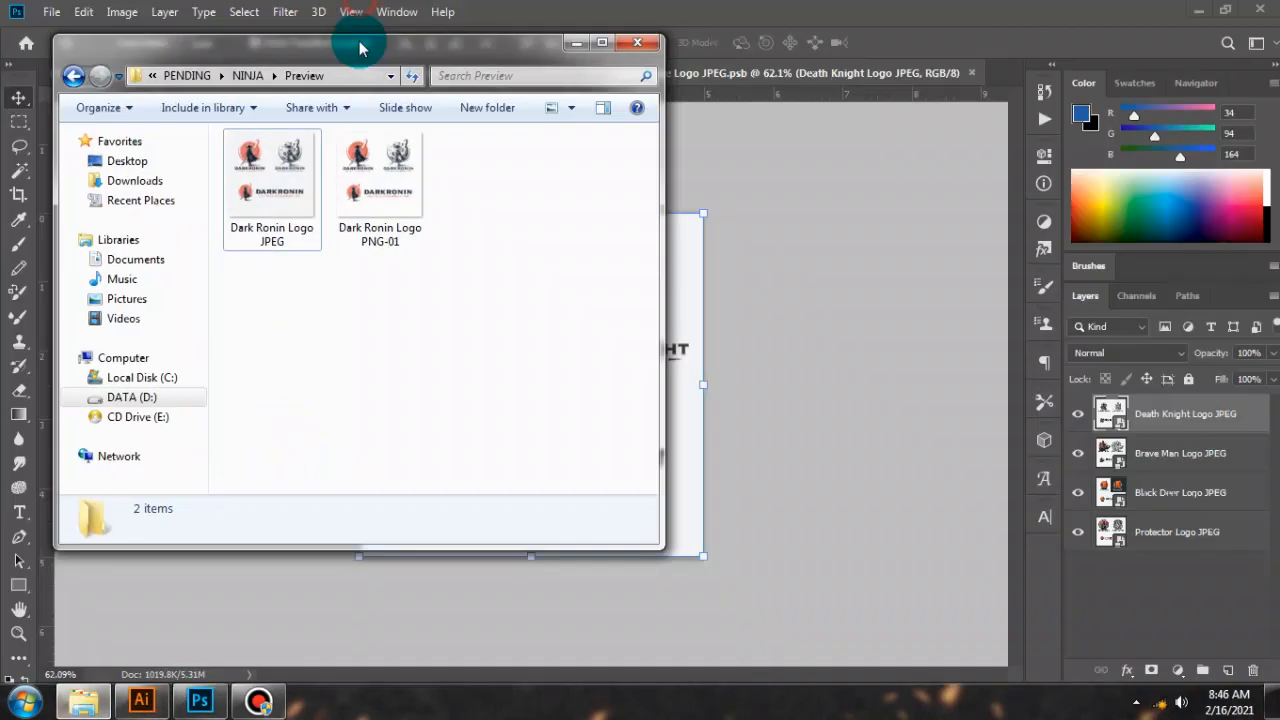
left_click(271, 185)
left_click(894, 343)
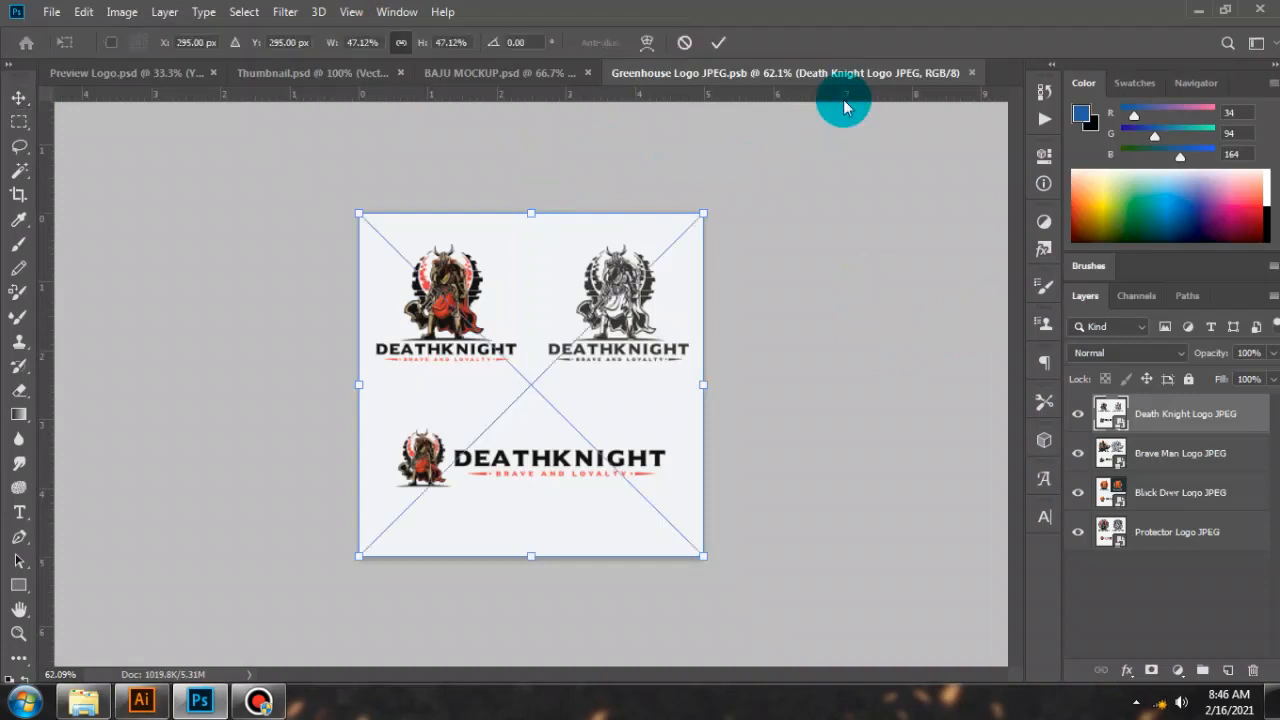
left_click(720, 43)
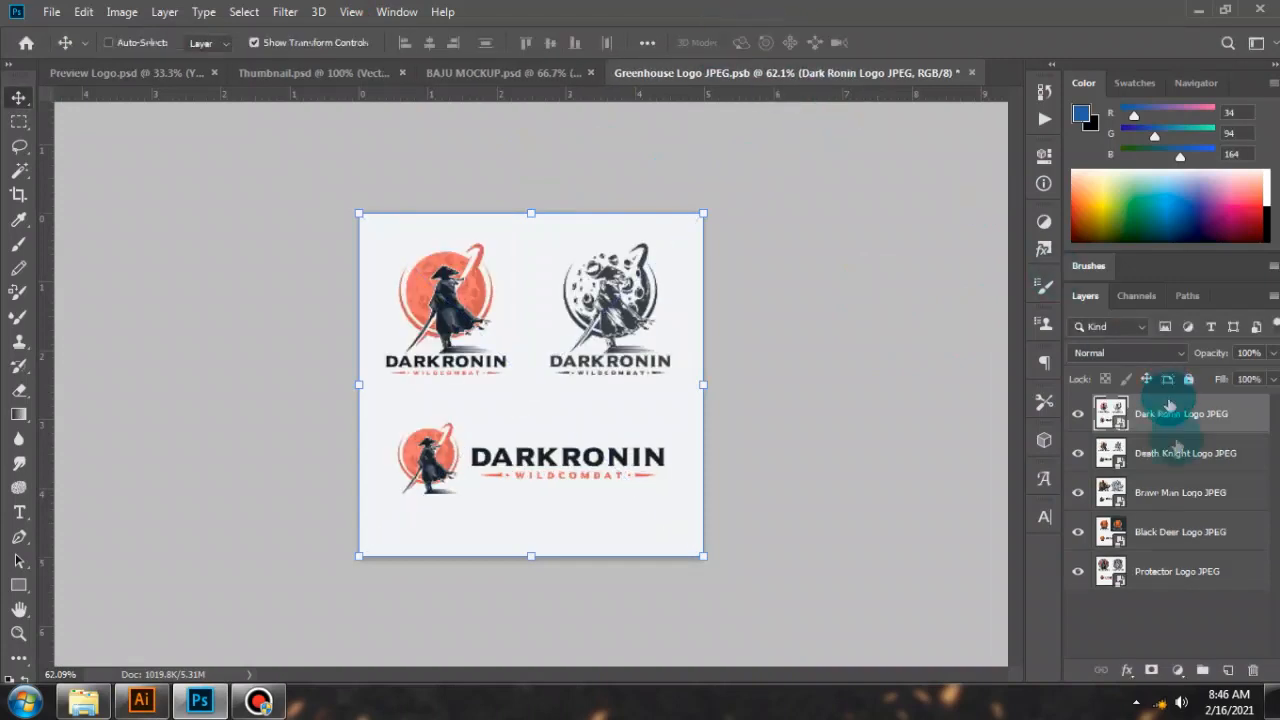
Delete the Death Knight, Brave Man, Black Deer and Protector Logo JPEG layers.
left_click(1154, 450)
left_click(1177, 571, "shift")
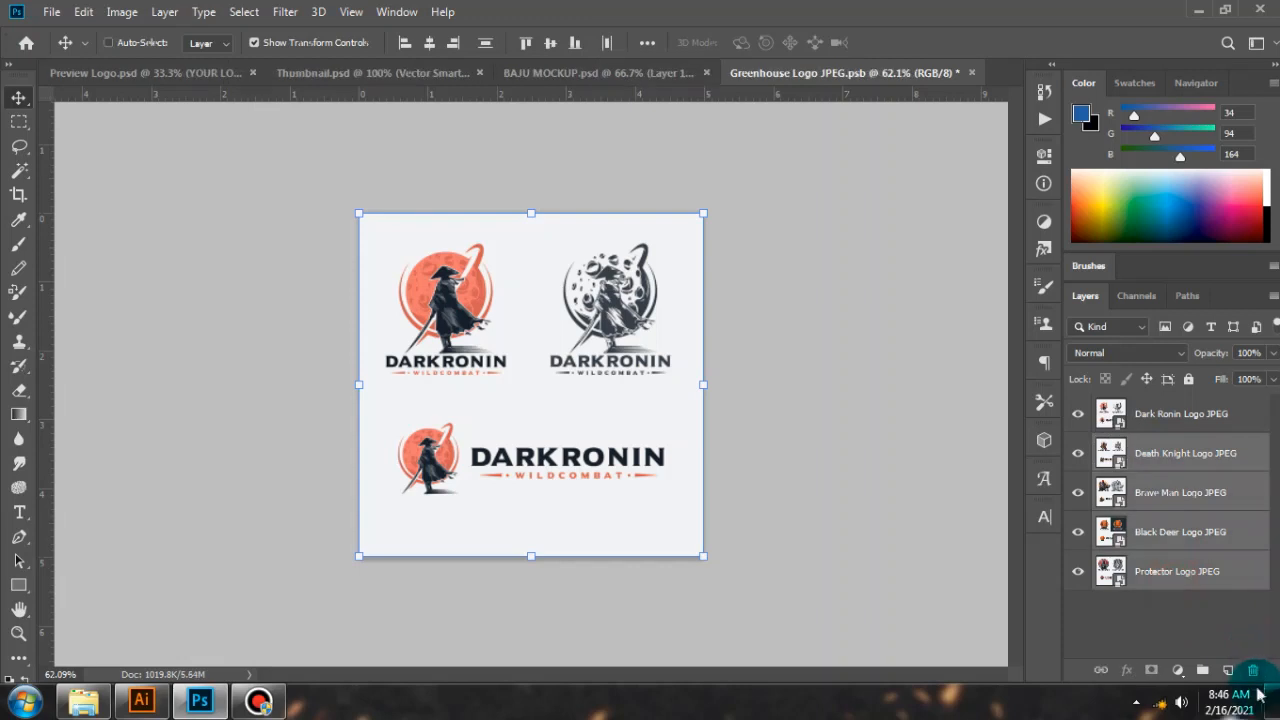
left_click(1254, 672)
key("Return")
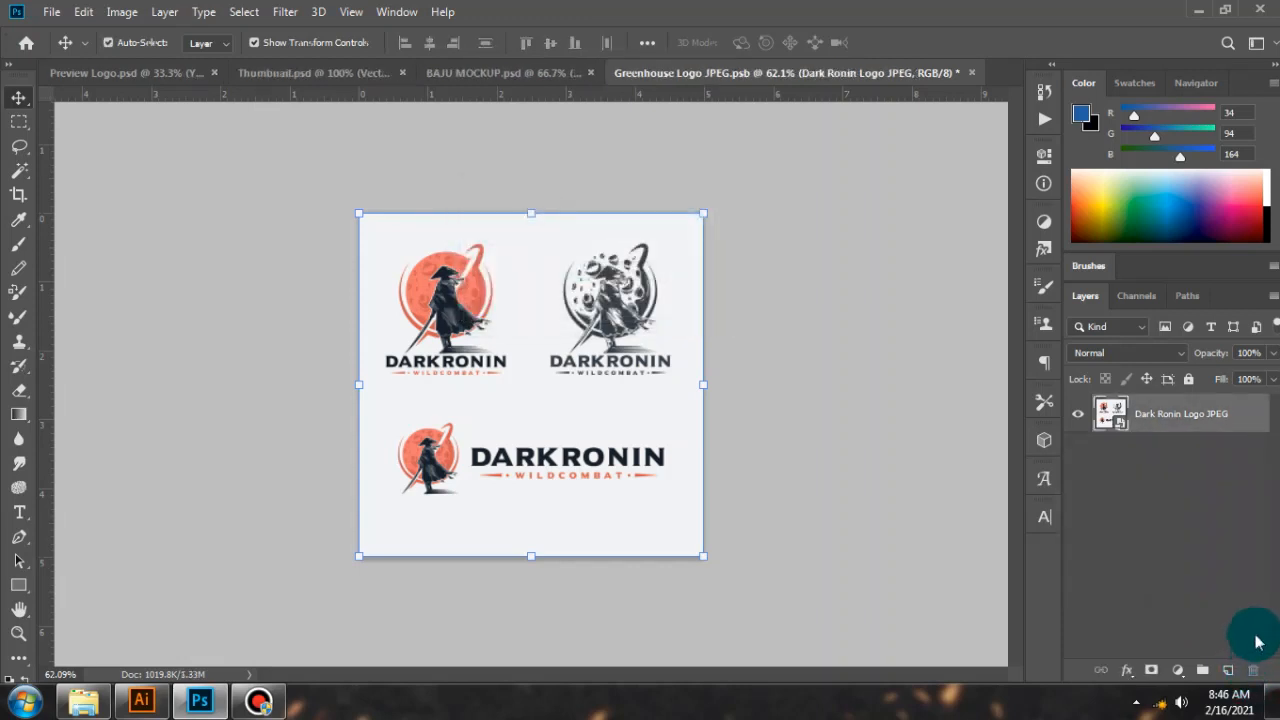
Save and close Greenhouse Logo JPEG.psb, and open the MockUp111 copy smart object of the T-shirt mockup.
key("ctrl+s")
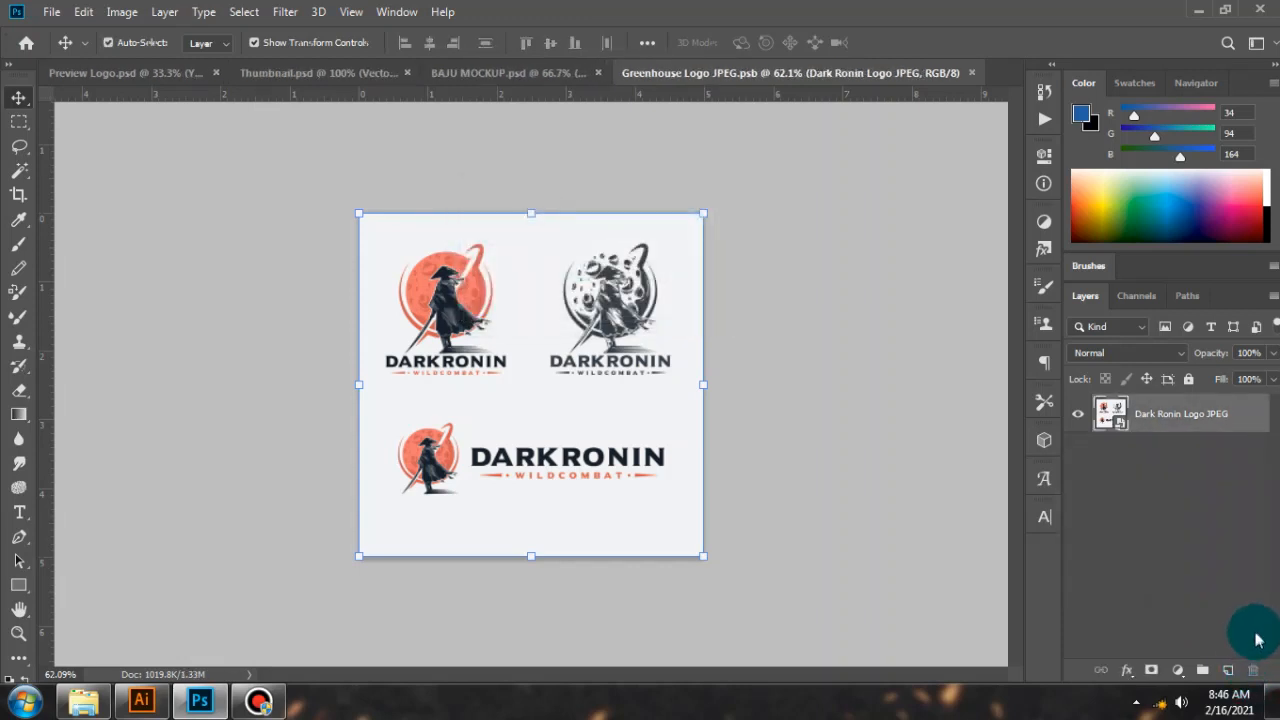
key("ctrl+w")
double_click(1110, 618)
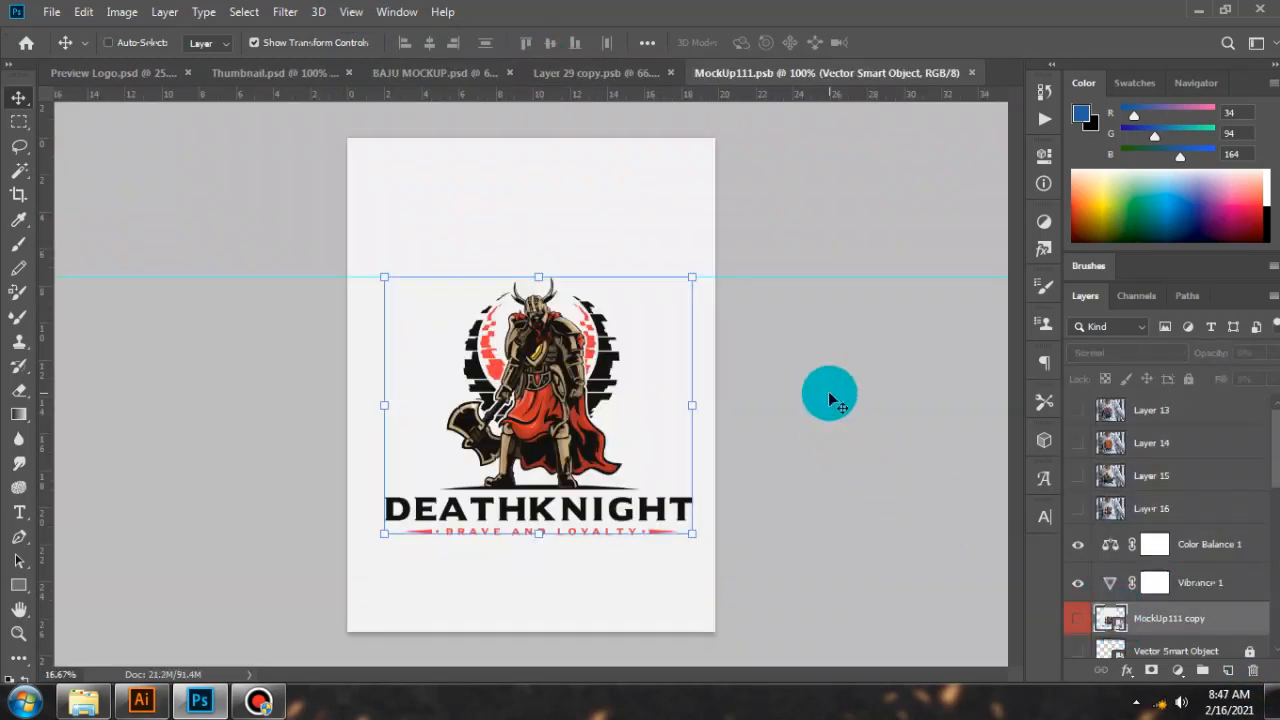
key("ctrl+v")
left_click(716, 184)
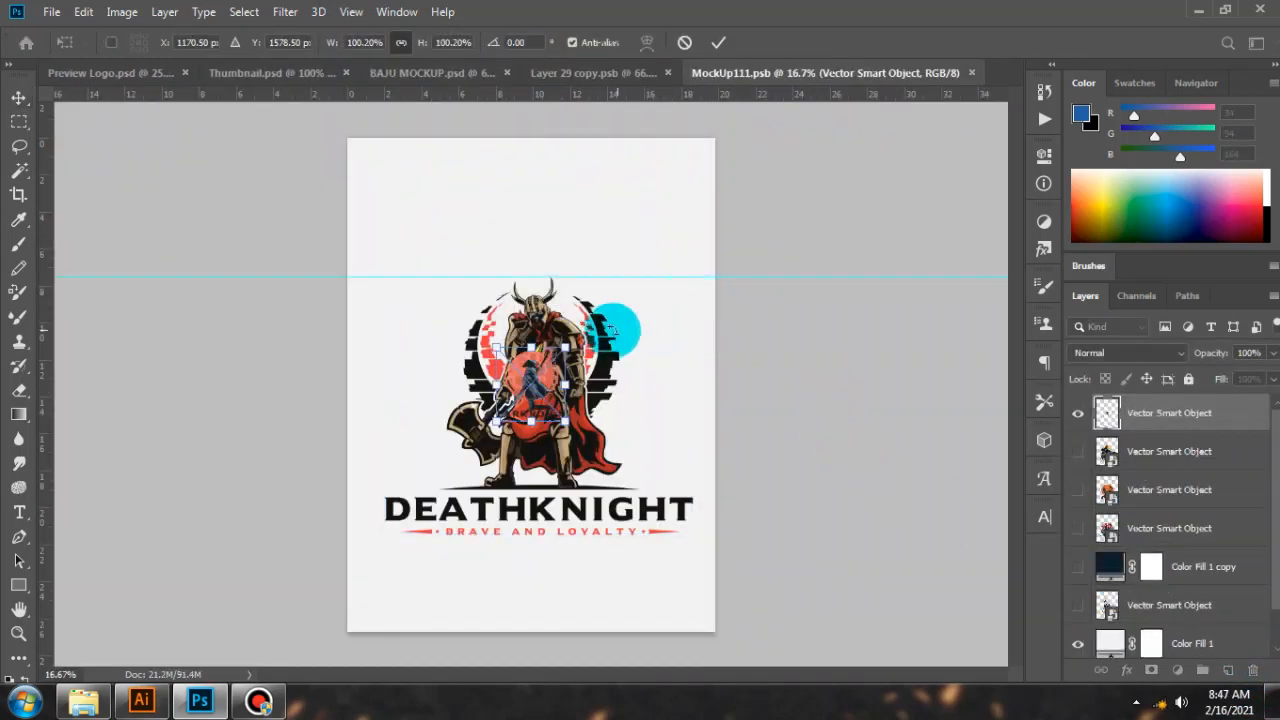
left_click_drag(566, 347, 666, 186)
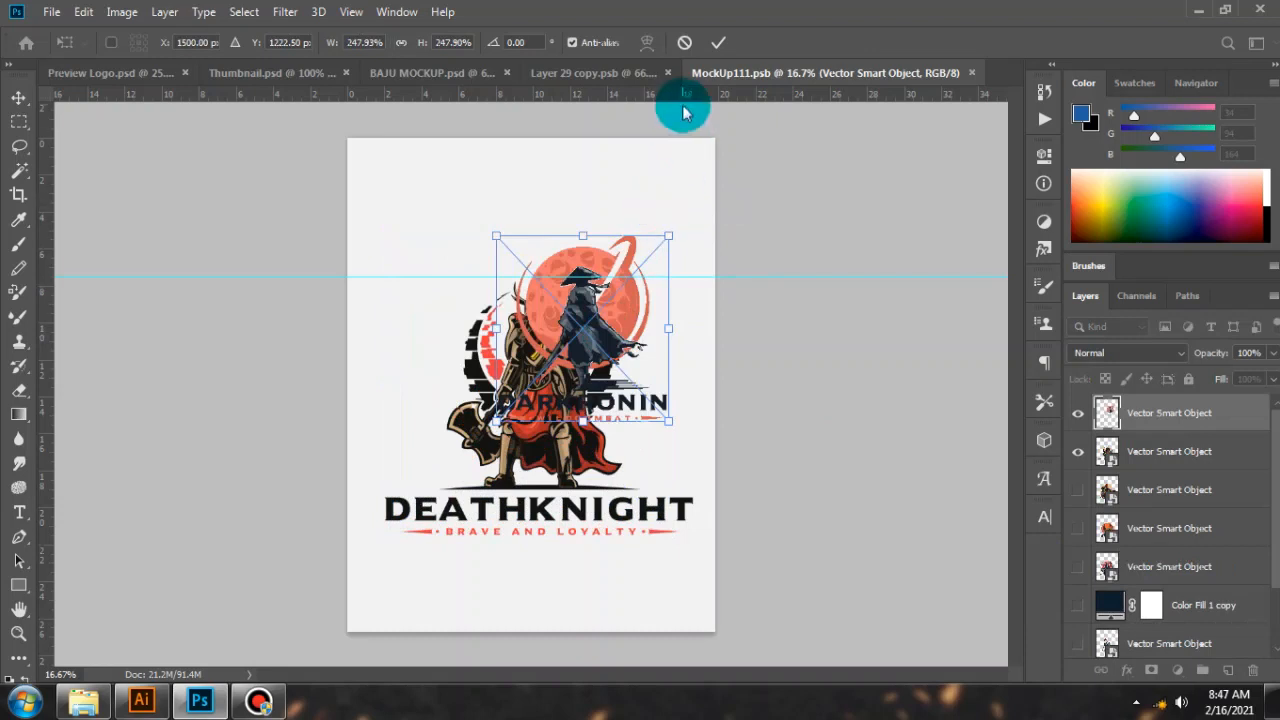
key("Escape")
Paste the Dark Ronin logo as a smart object into MockUp111.psb and scale it to about 364% over the Death Knight logo.
left_click(604, 340)
key("ctrl+v")
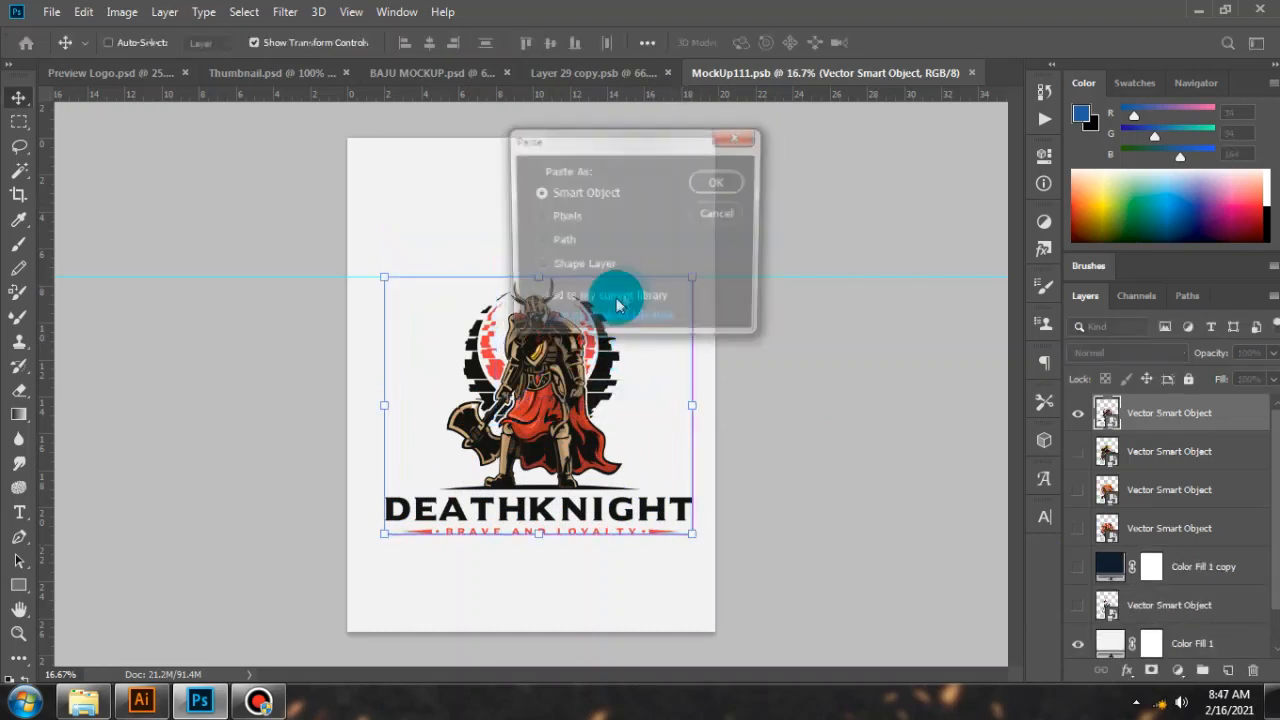
left_click(716, 196)
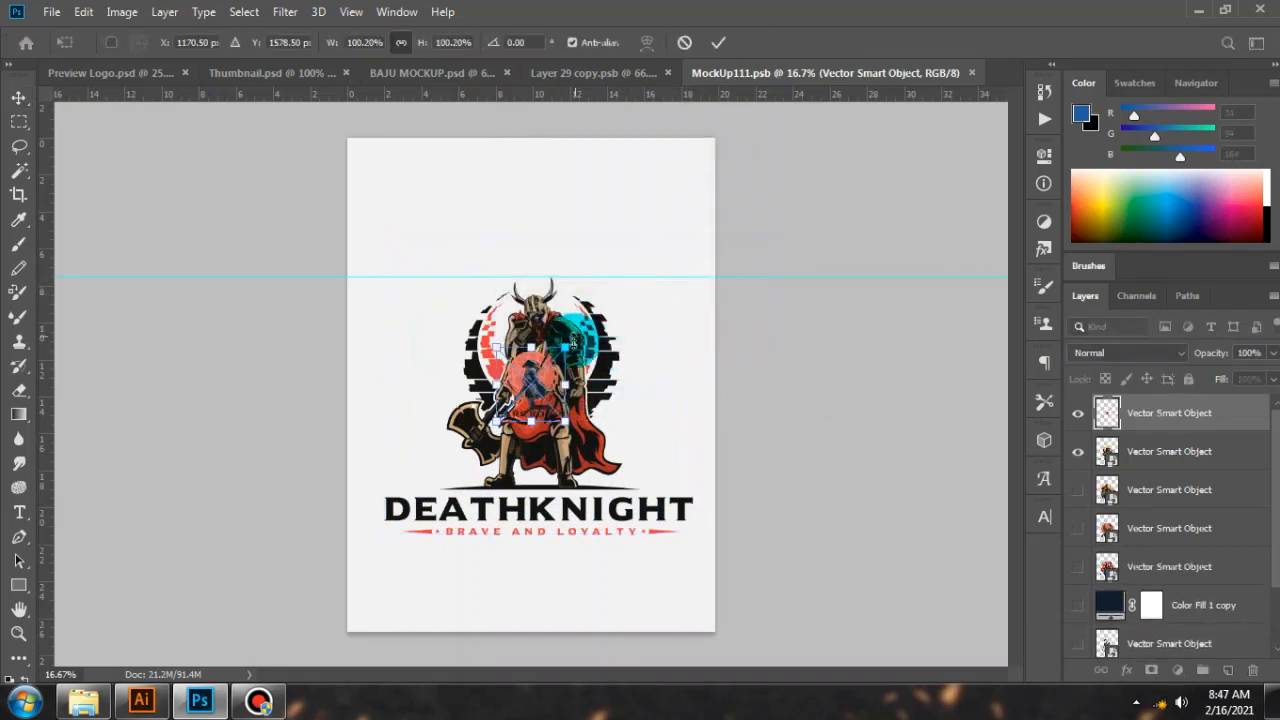
left_click_drag(596, 322, 657, 247)
left_click_drag(580, 343, 575, 353)
left_click(723, 78)
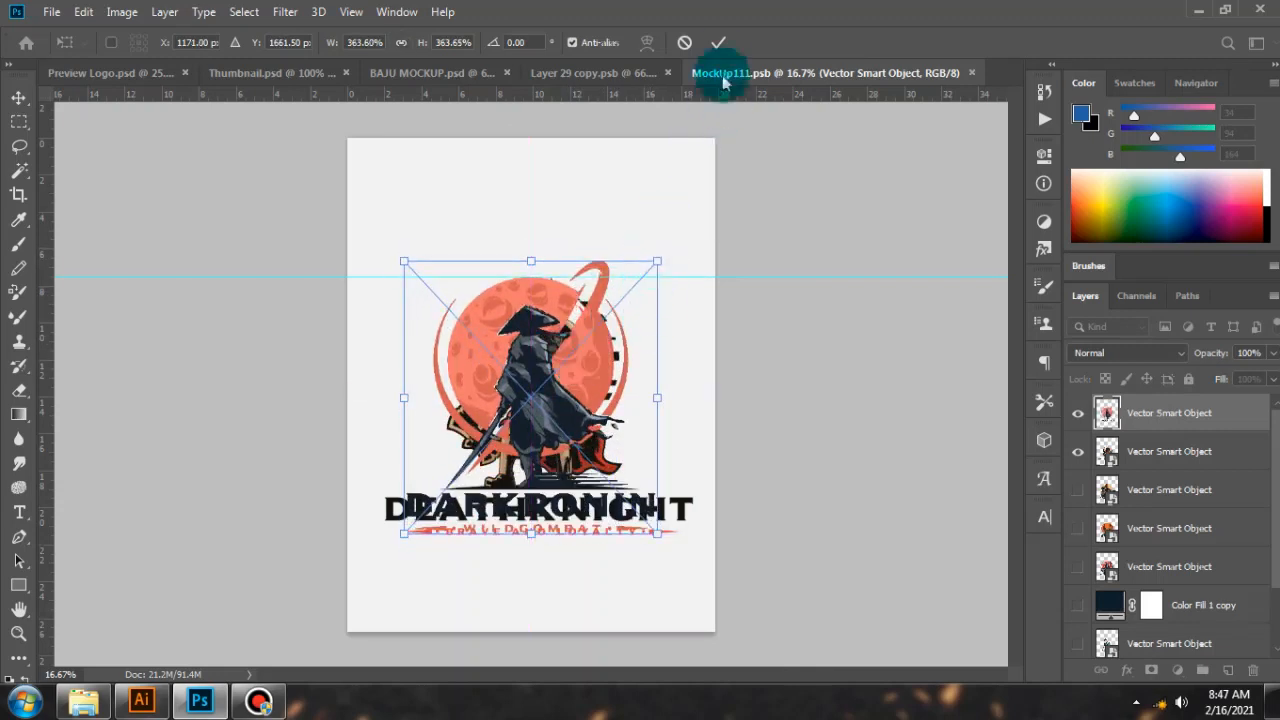
Delete the four old logo layers directly beneath the Dark Ronin logo and save MockUp111.psb.
left_click(1079, 441)
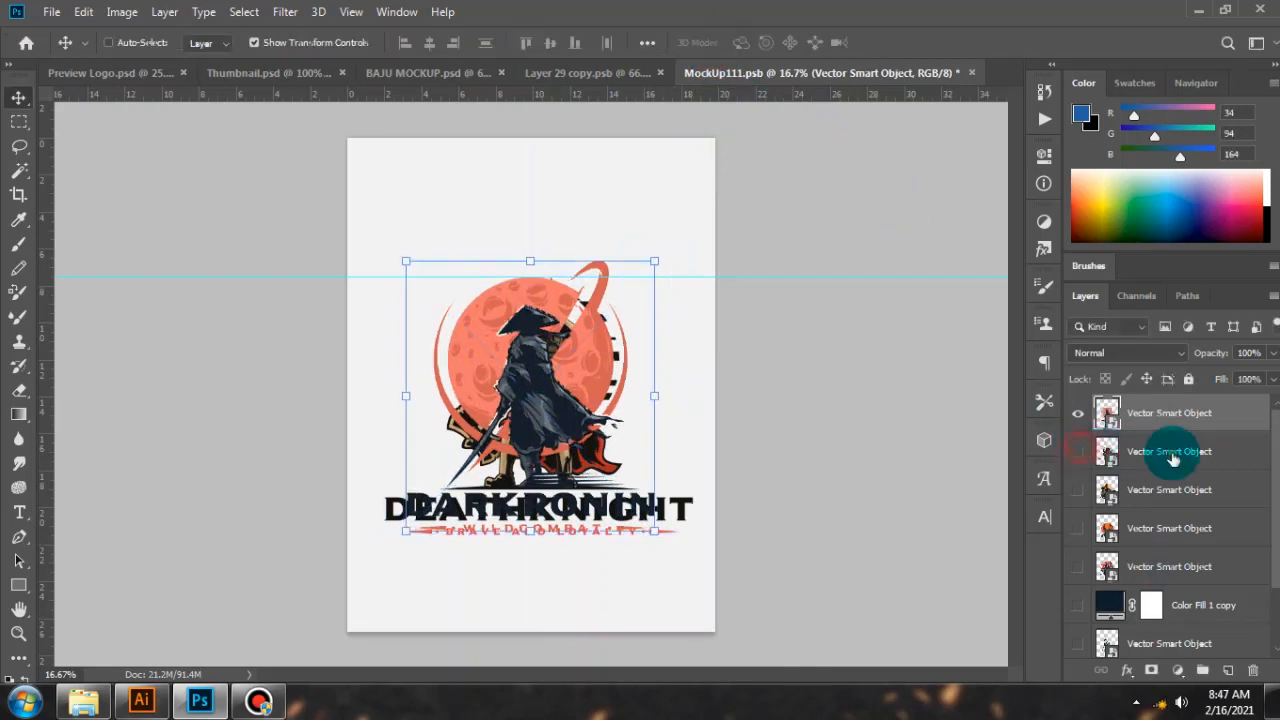
left_click(1173, 458)
left_click(1173, 566, "shift")
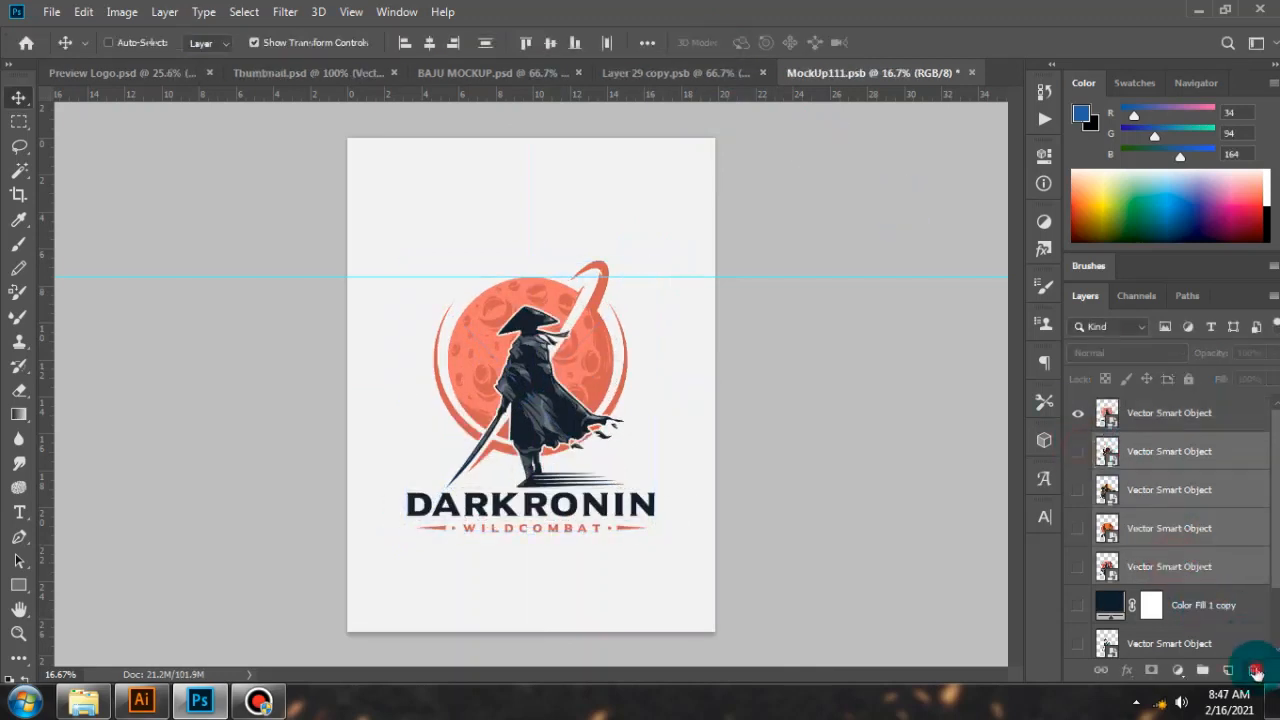
left_click(1256, 672)
key("Return")
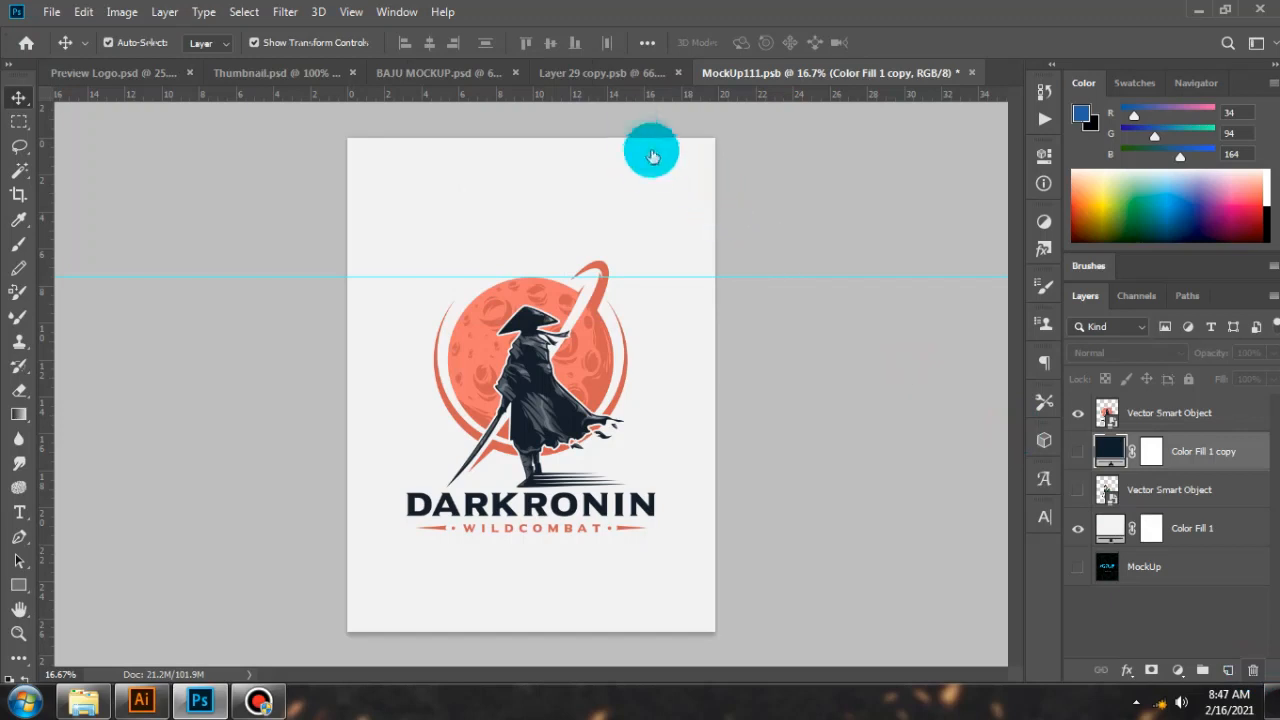
key("ctrl+s")
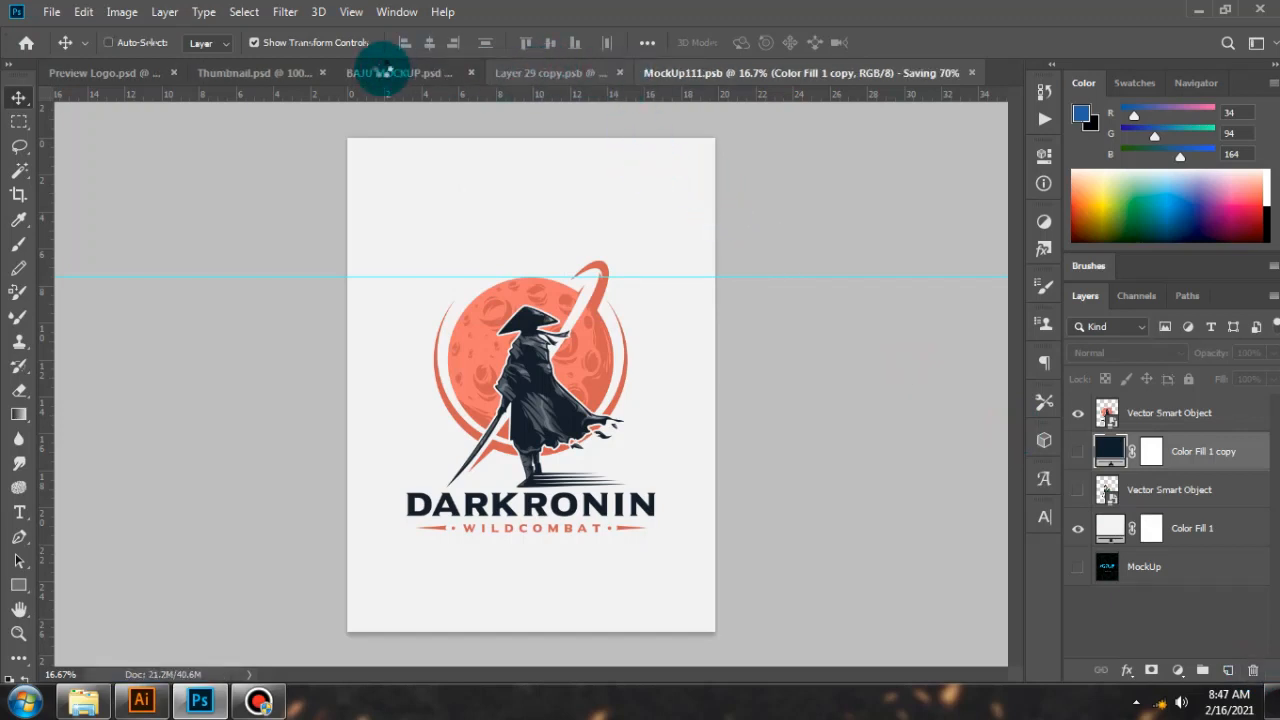
In BAJU MOCKUP.psd, stamp all visible layers into a new merged layer above Color Balance 1.
left_click(383, 76)
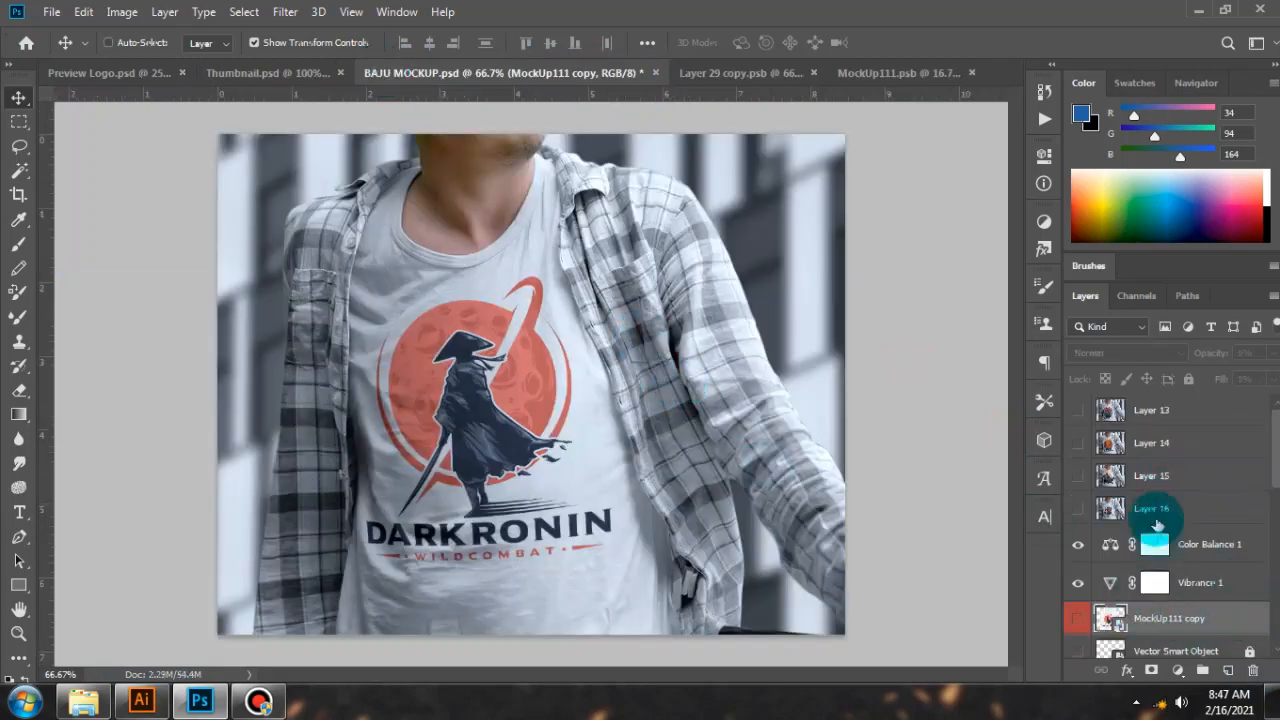
left_click(1226, 540)
key("ctrl+shift+alt+e")
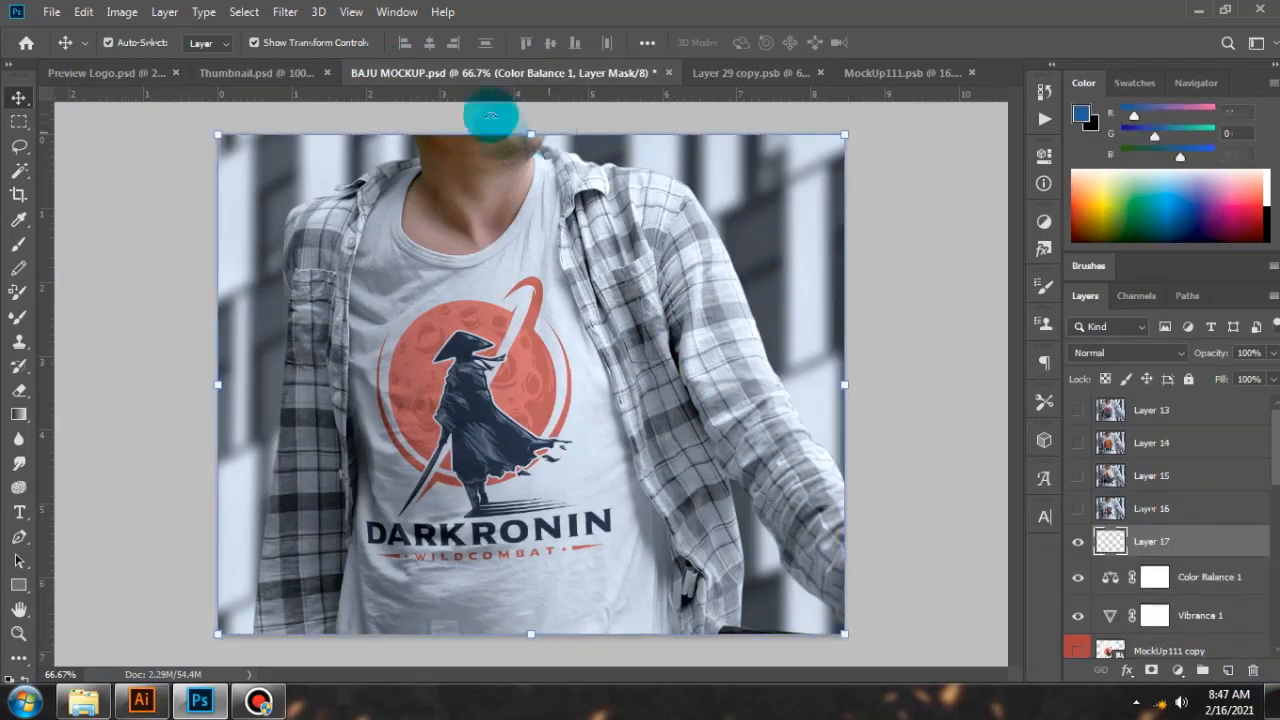
Duplicate the merged shirt layer, Layer 17, into the Layer 29 copy.psb document.
right_click(1163, 541)
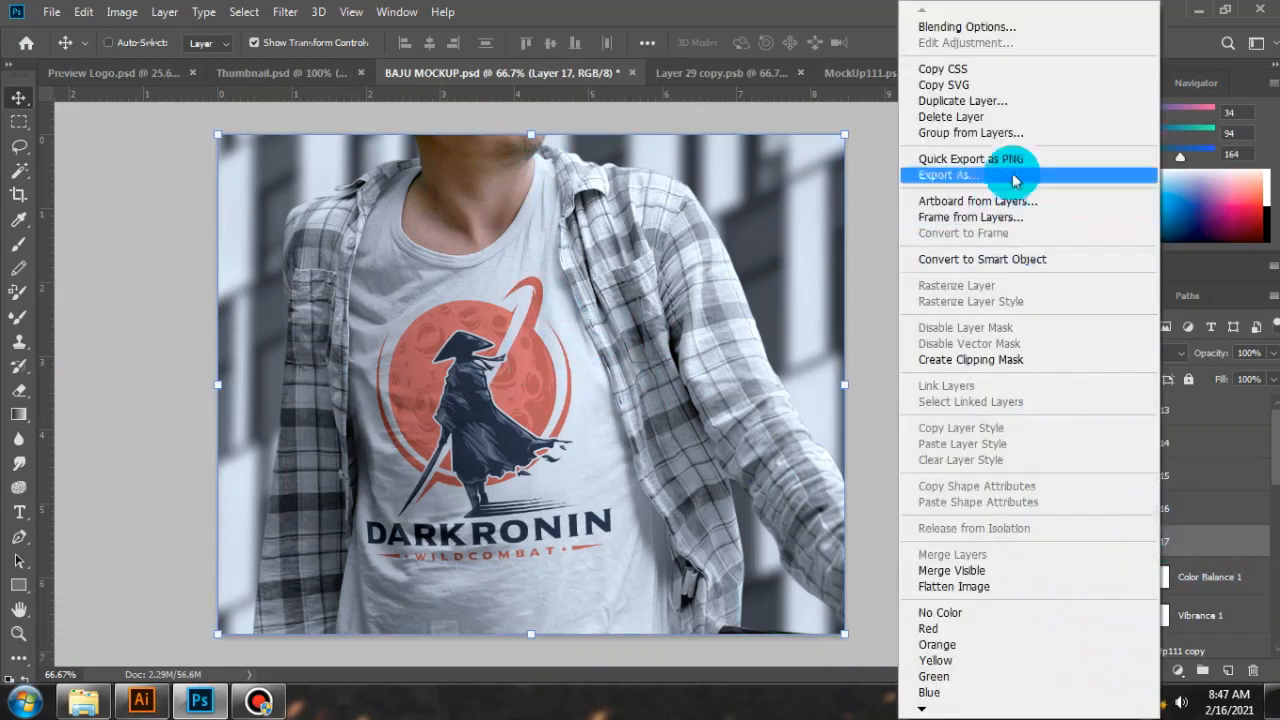
left_click(955, 101)
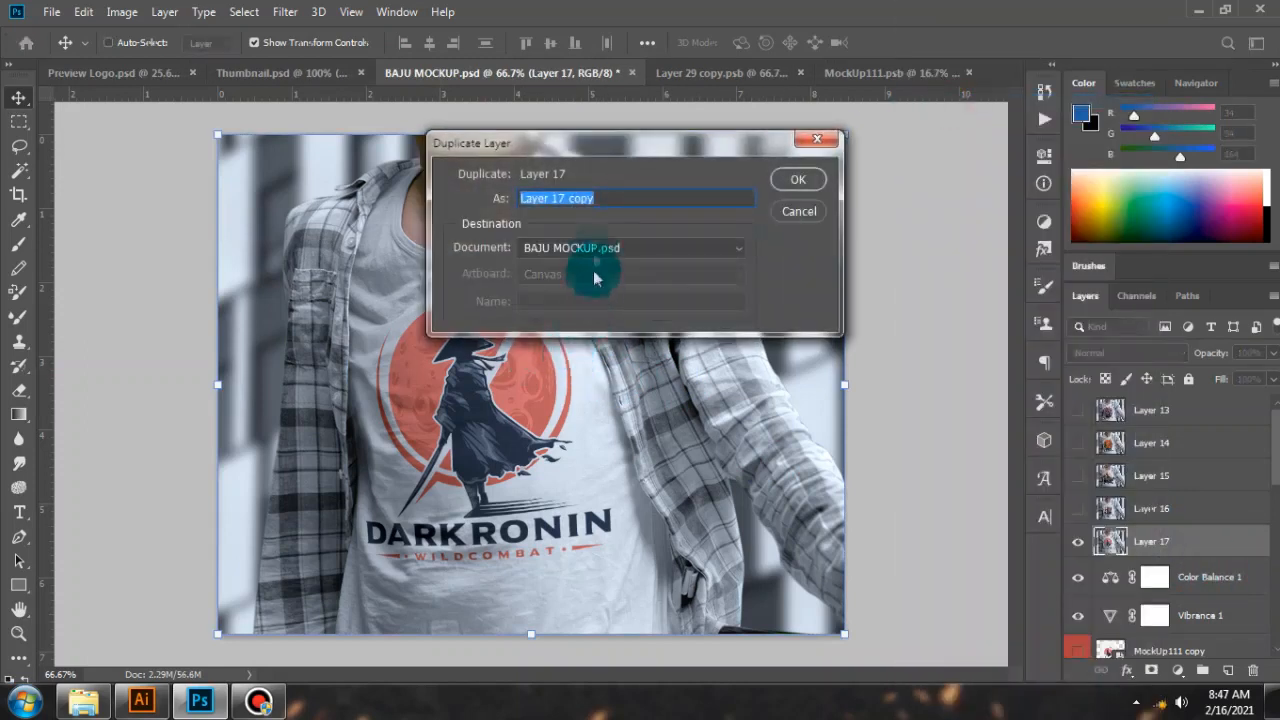
left_click(586, 248)
left_click(583, 315)
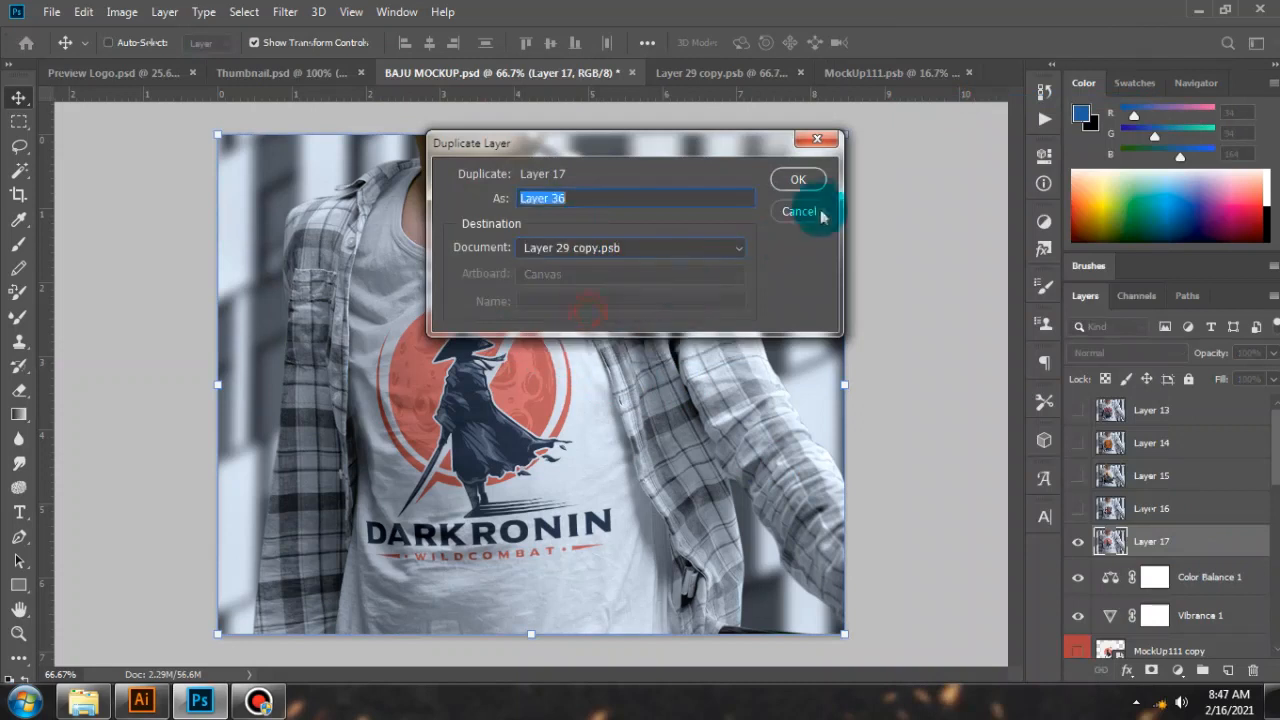
left_click(798, 179)
In Layer 29 copy.psb, delete the old mockup layers 33, 34, 35 and 32.
left_click(740, 72)
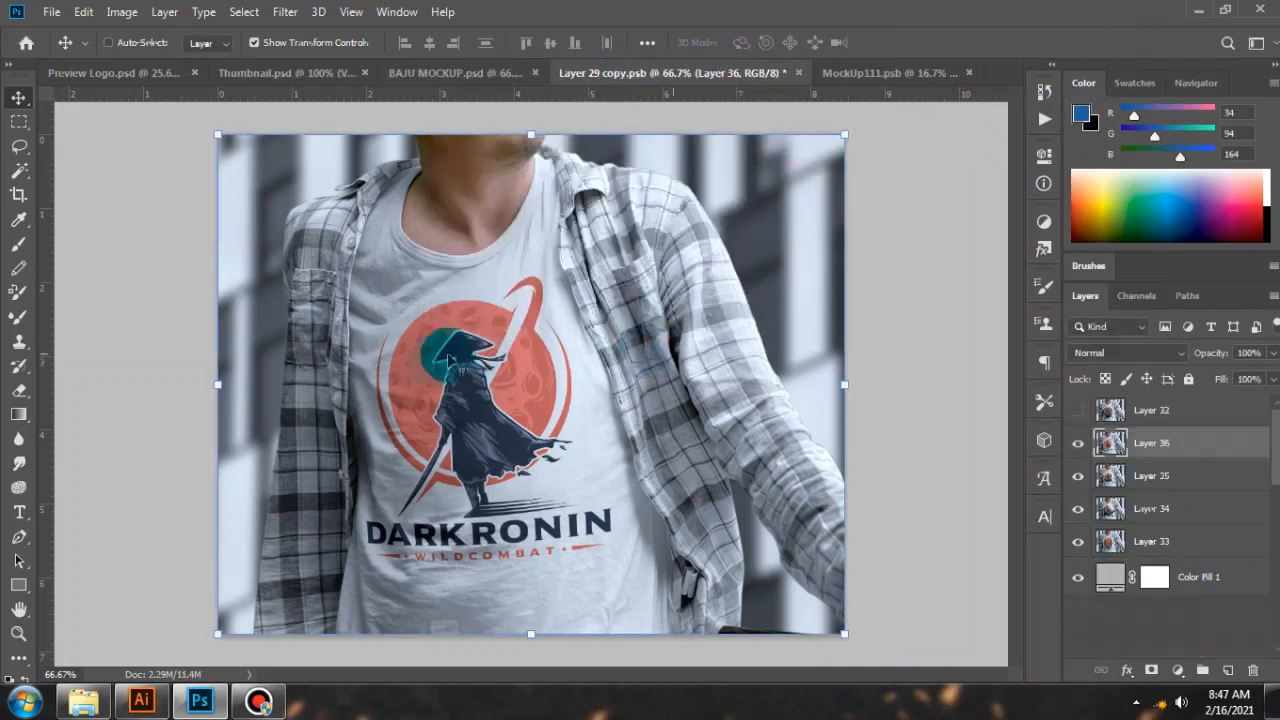
left_click(1155, 476)
left_click(1158, 542, "shift")
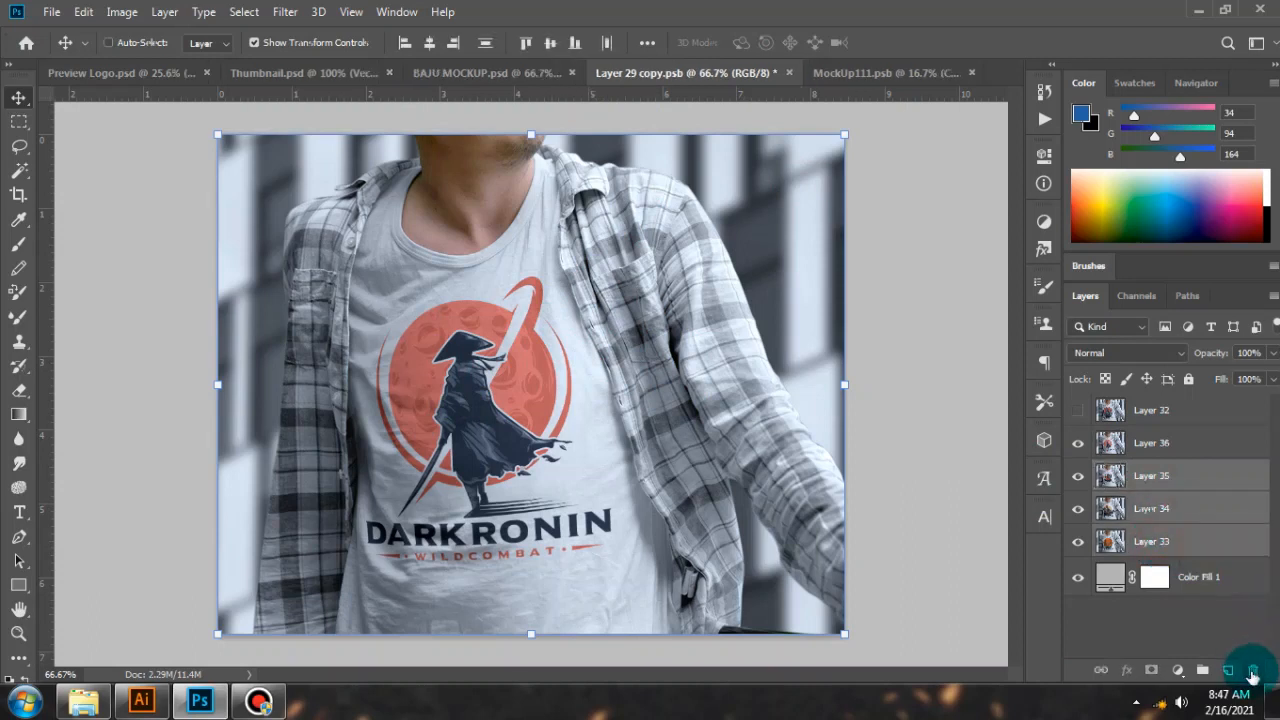
left_click(1253, 677)
left_click(560, 270)
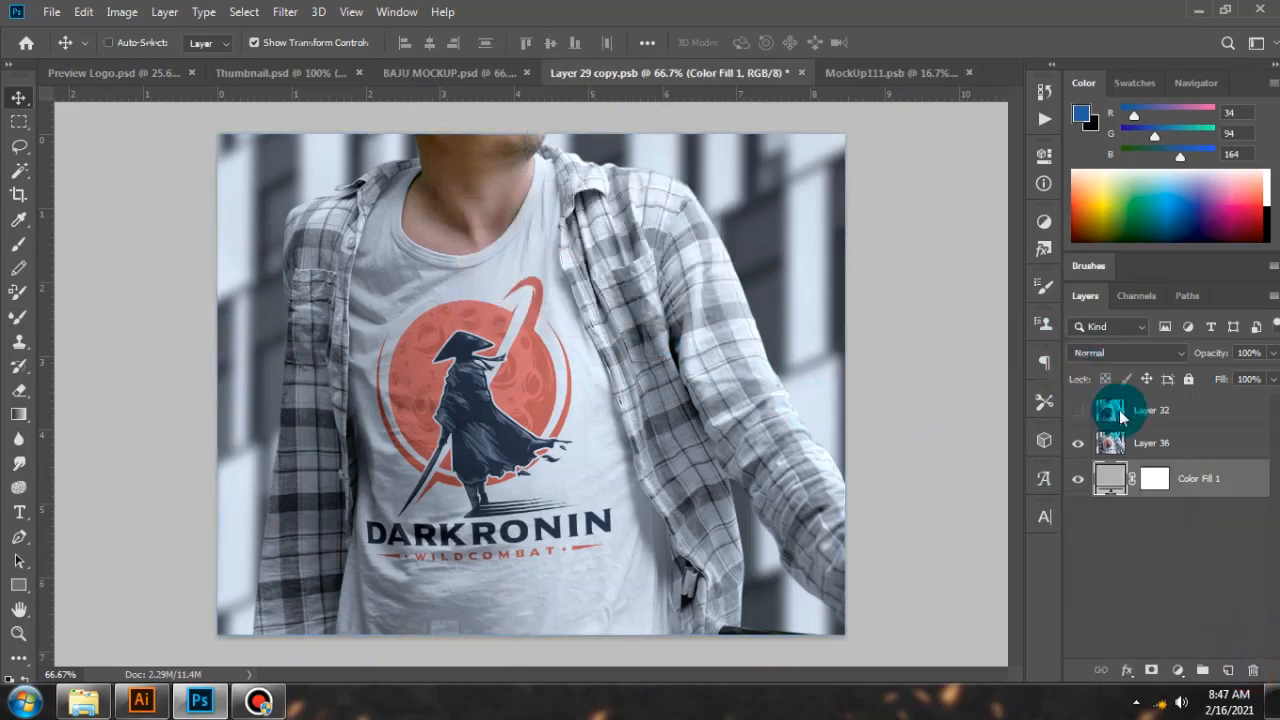
left_click(1150, 410)
left_click(1253, 670)
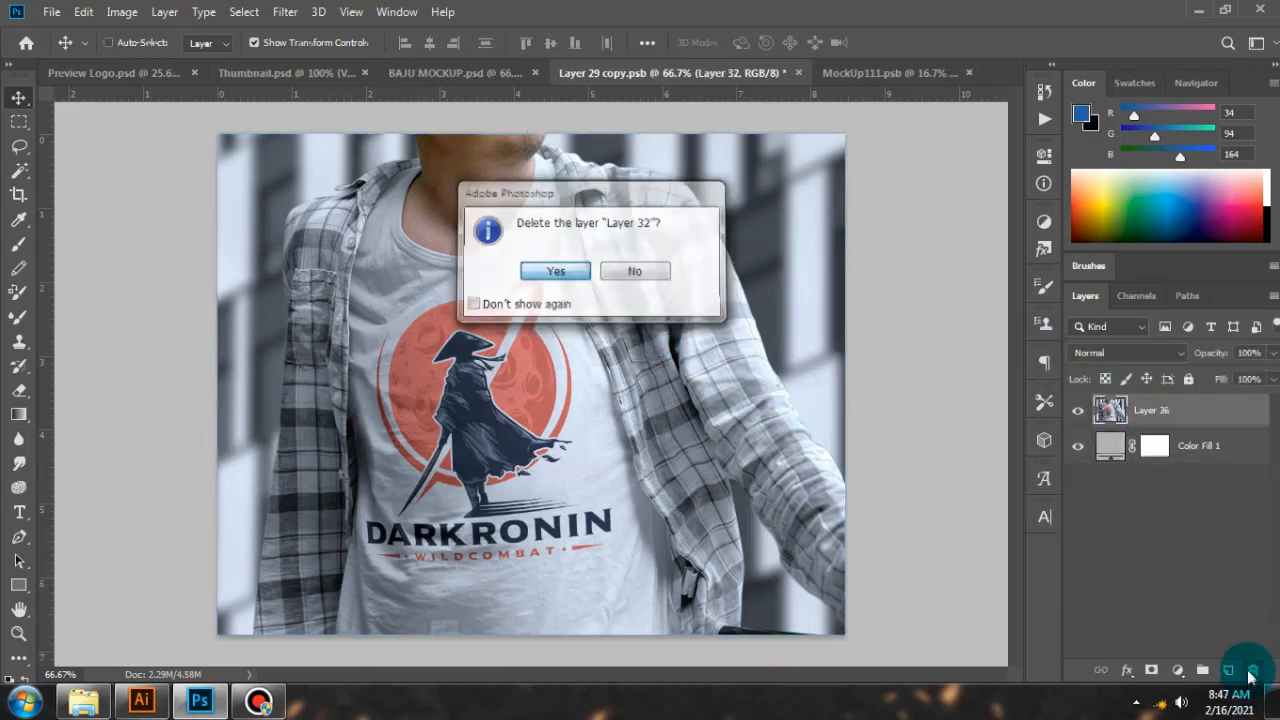
key("Return")
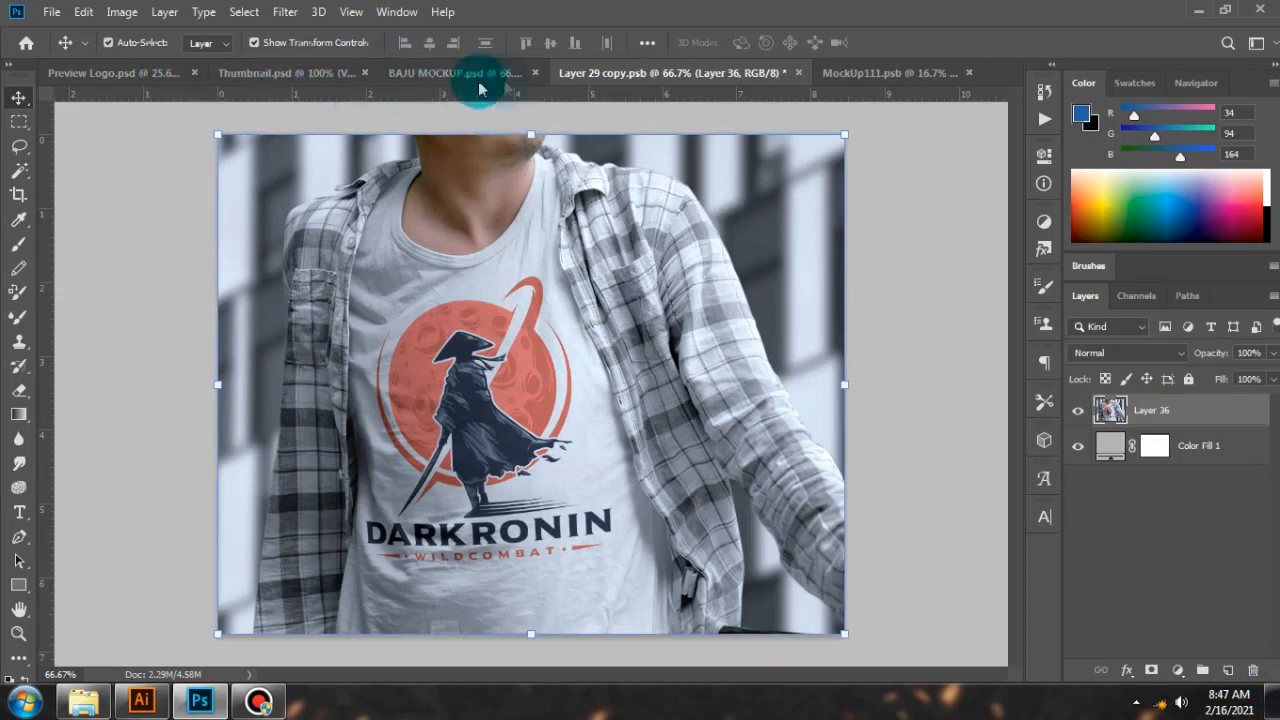
Save and close Layer 29 copy.psb, and check the updated shirt mockup in Preview Logo.psd.
key("ctrl+s")
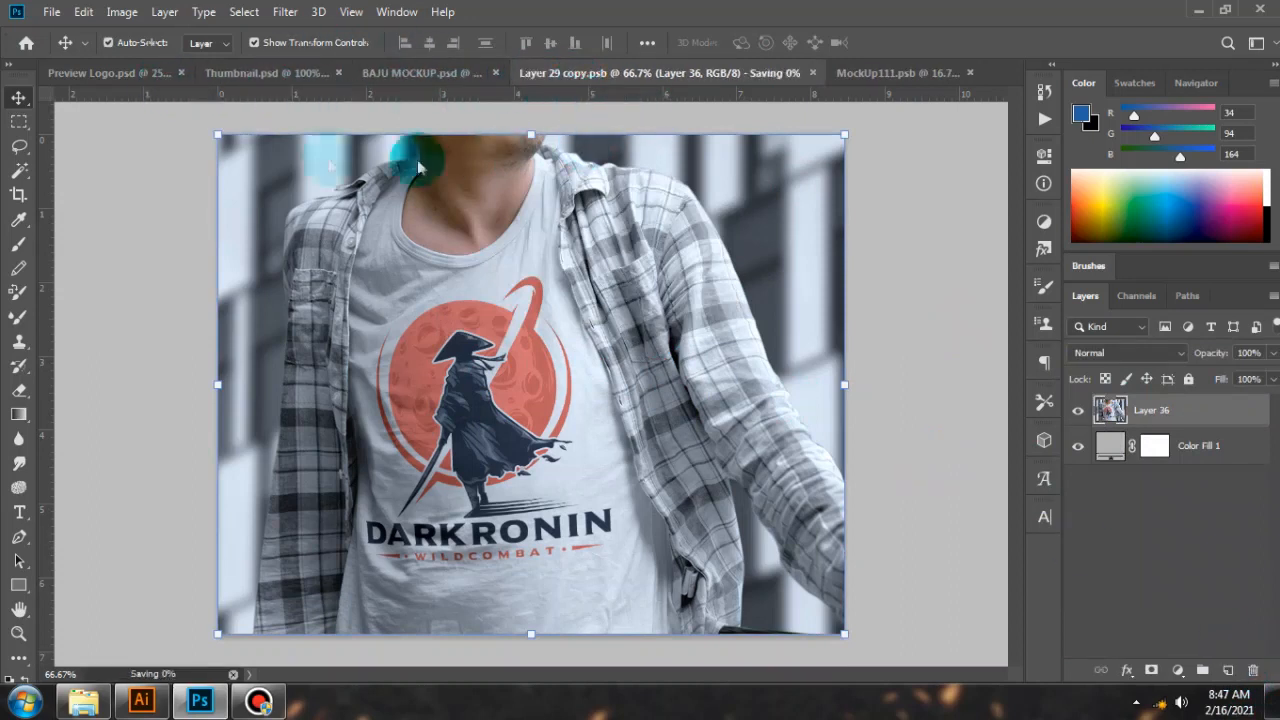
key("ctrl+w")
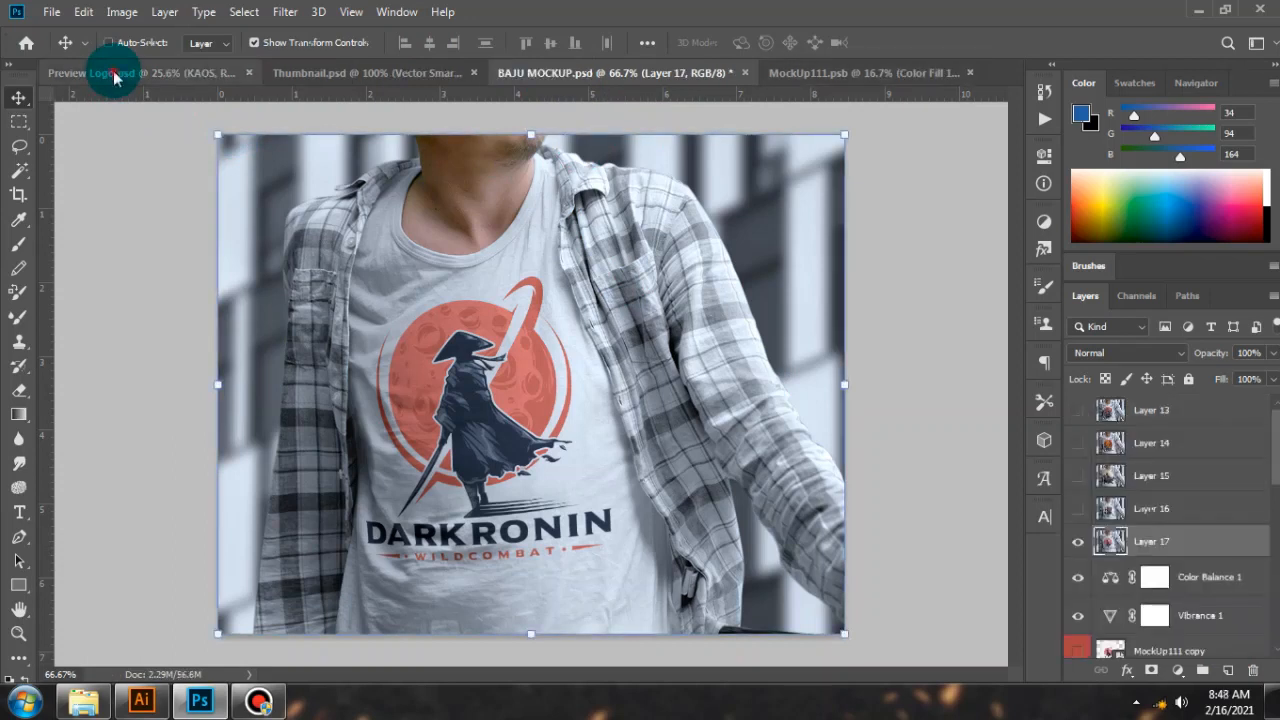
left_click(114, 78)
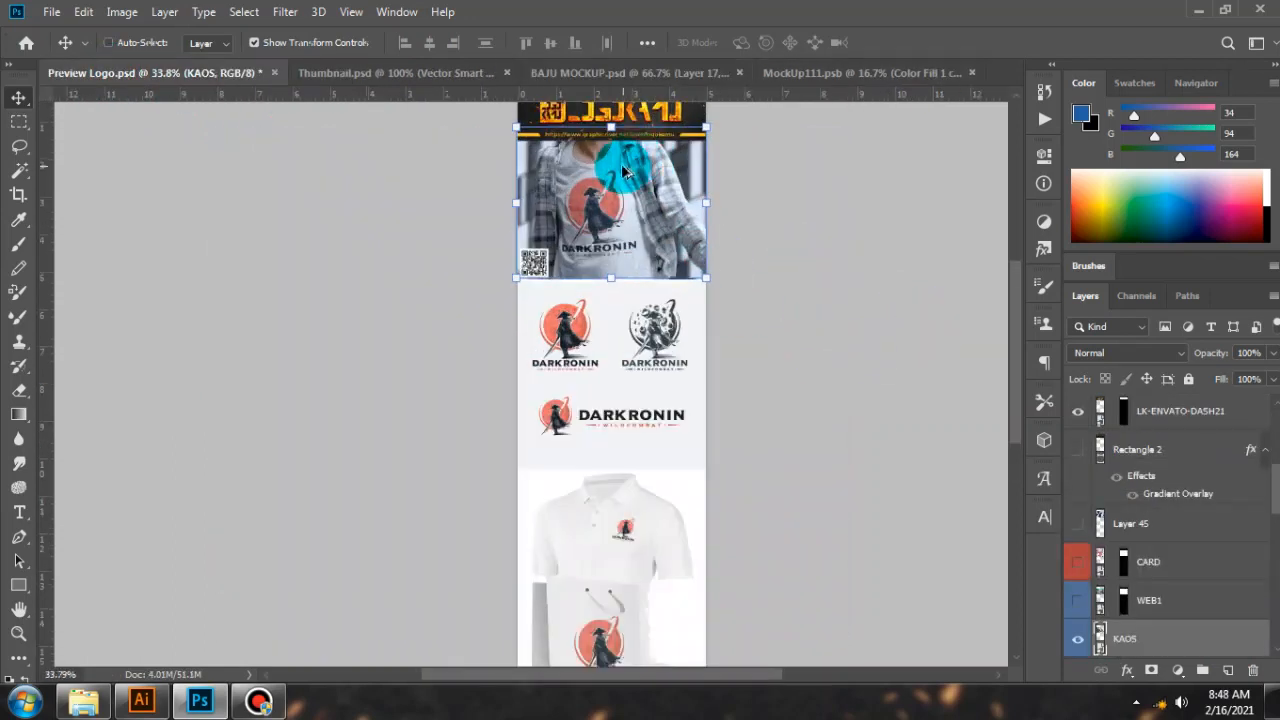
scroll(622, 172, "up", 5)
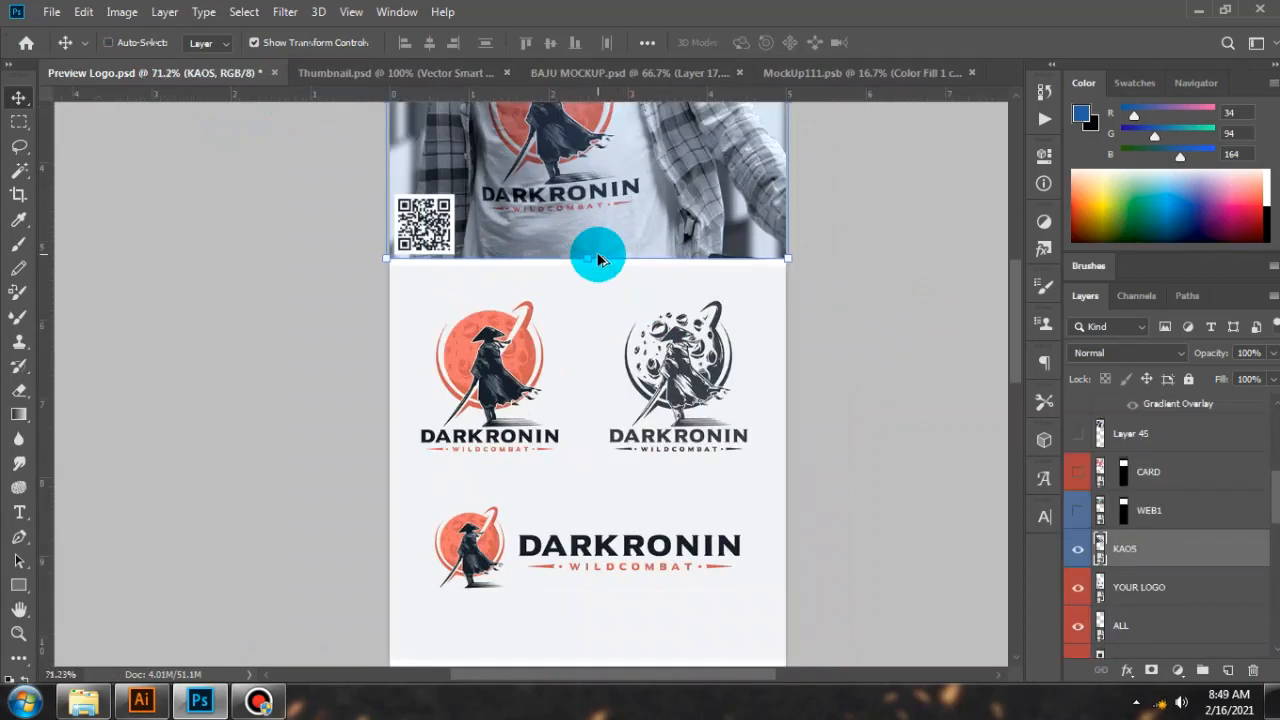
scroll(597, 258, "down", 1)
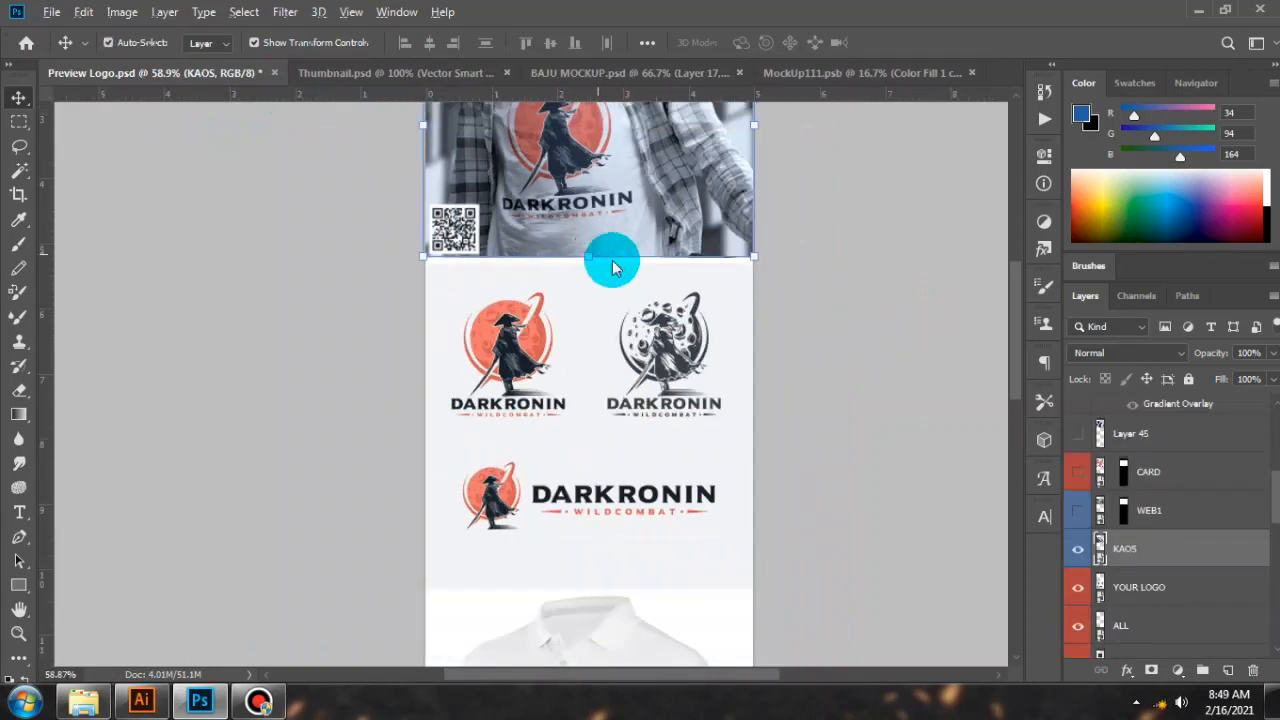
Export the preview for the web as a JPEG named Preview-Logo.jpg in the UPL folder of the NINJA project.
key("ctrl+alt+shift+s")
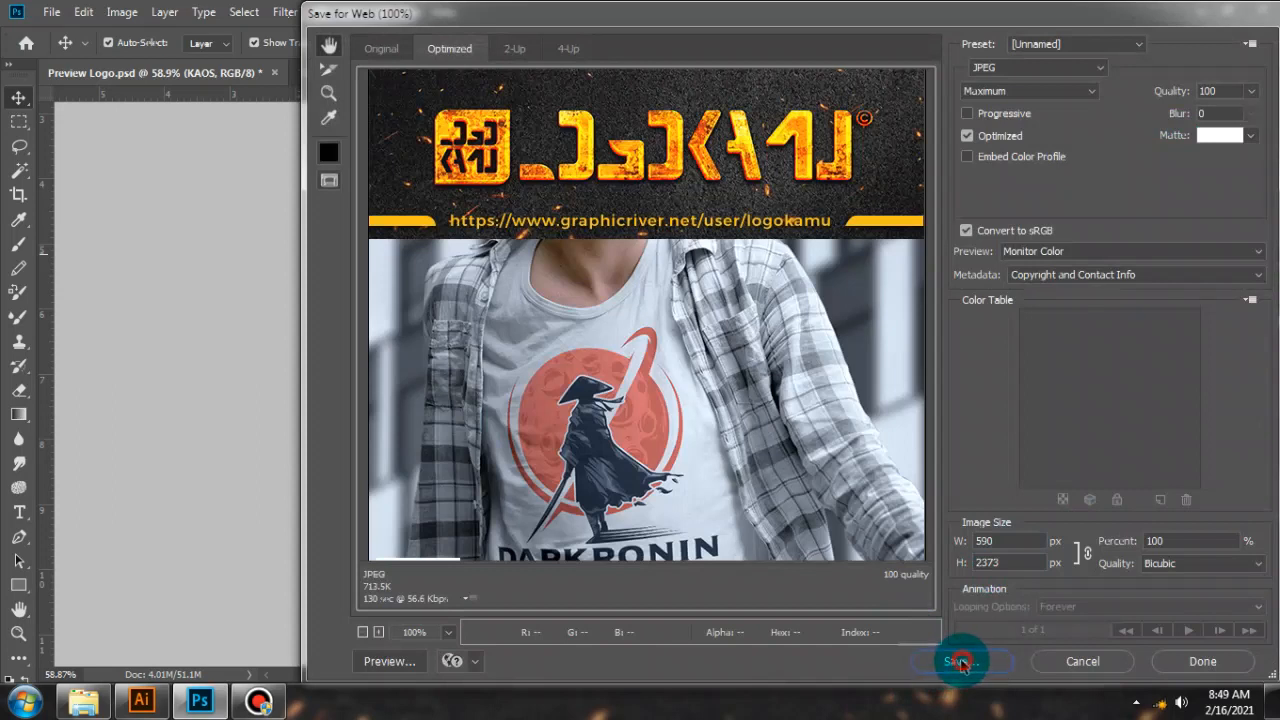
left_click(960, 661)
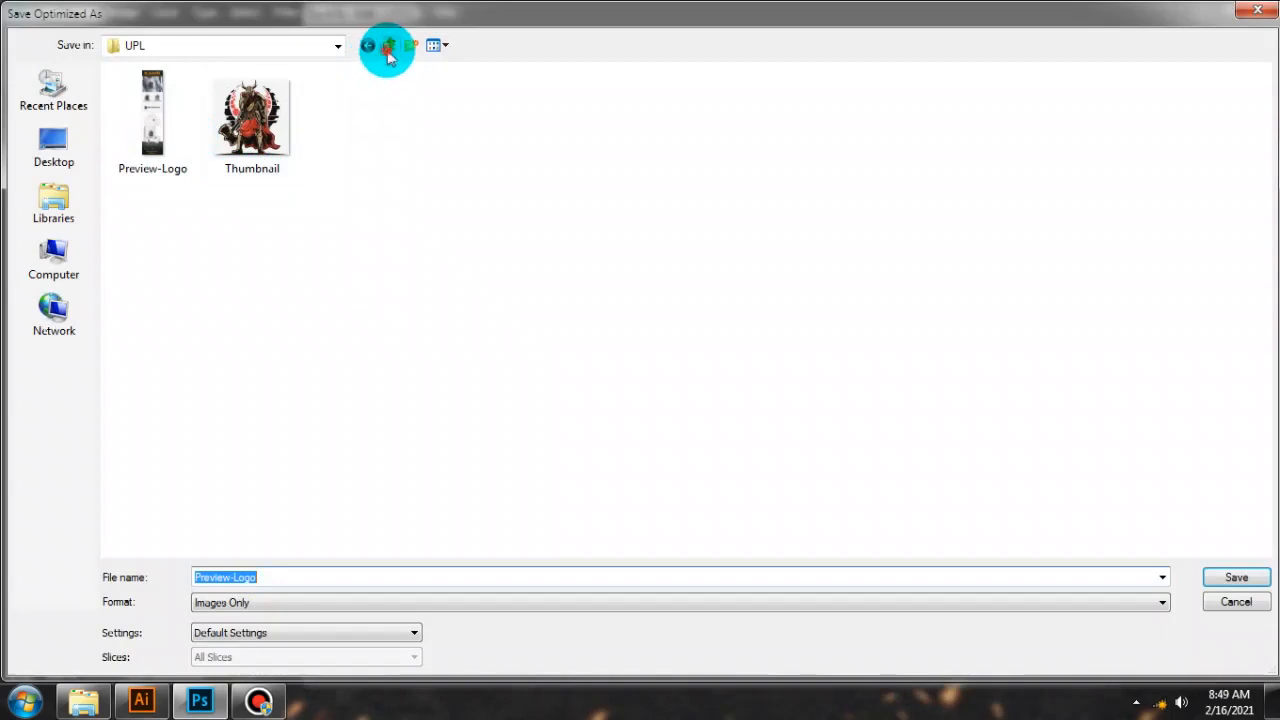
left_click(389, 50)
left_click(388, 49)
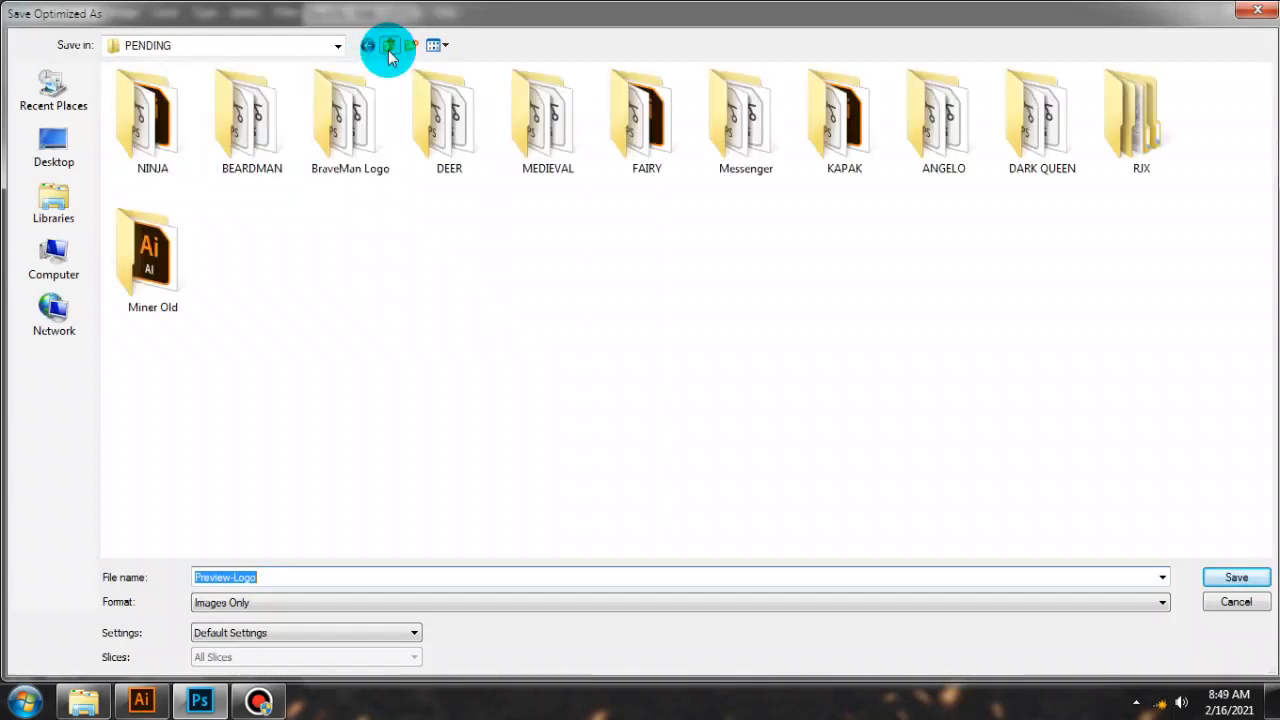
double_click(160, 160)
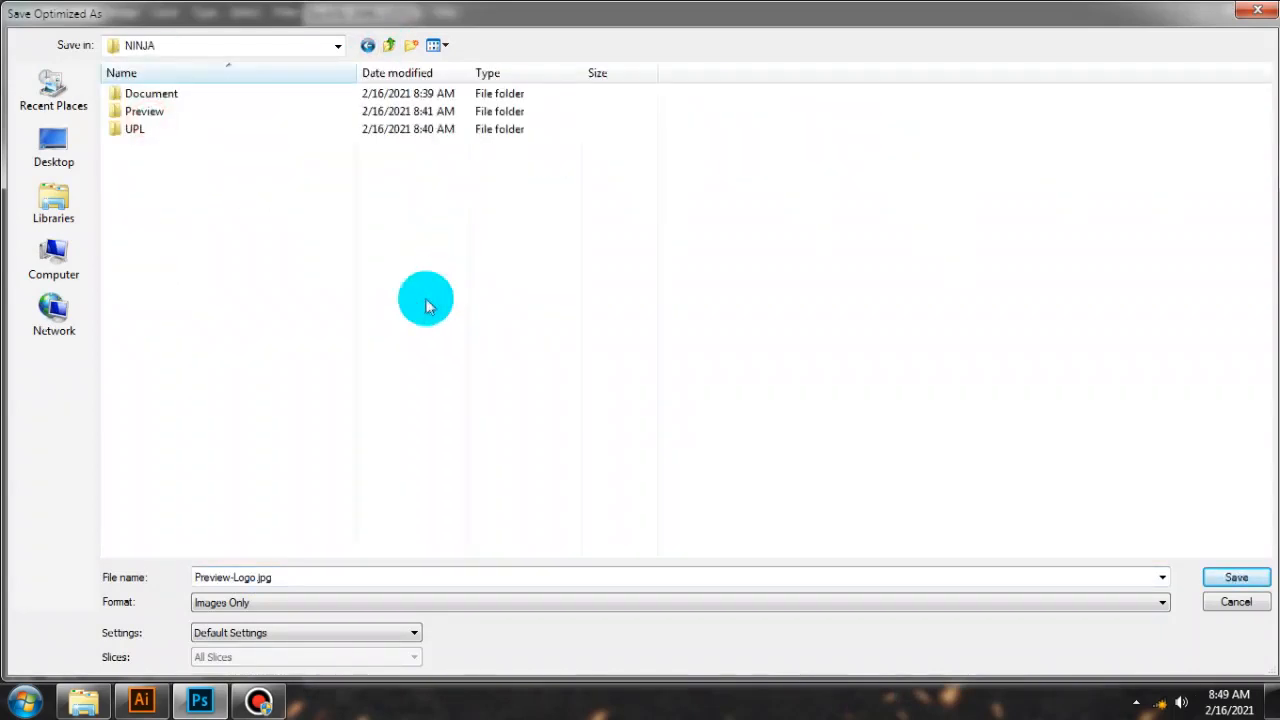
left_click(145, 128)
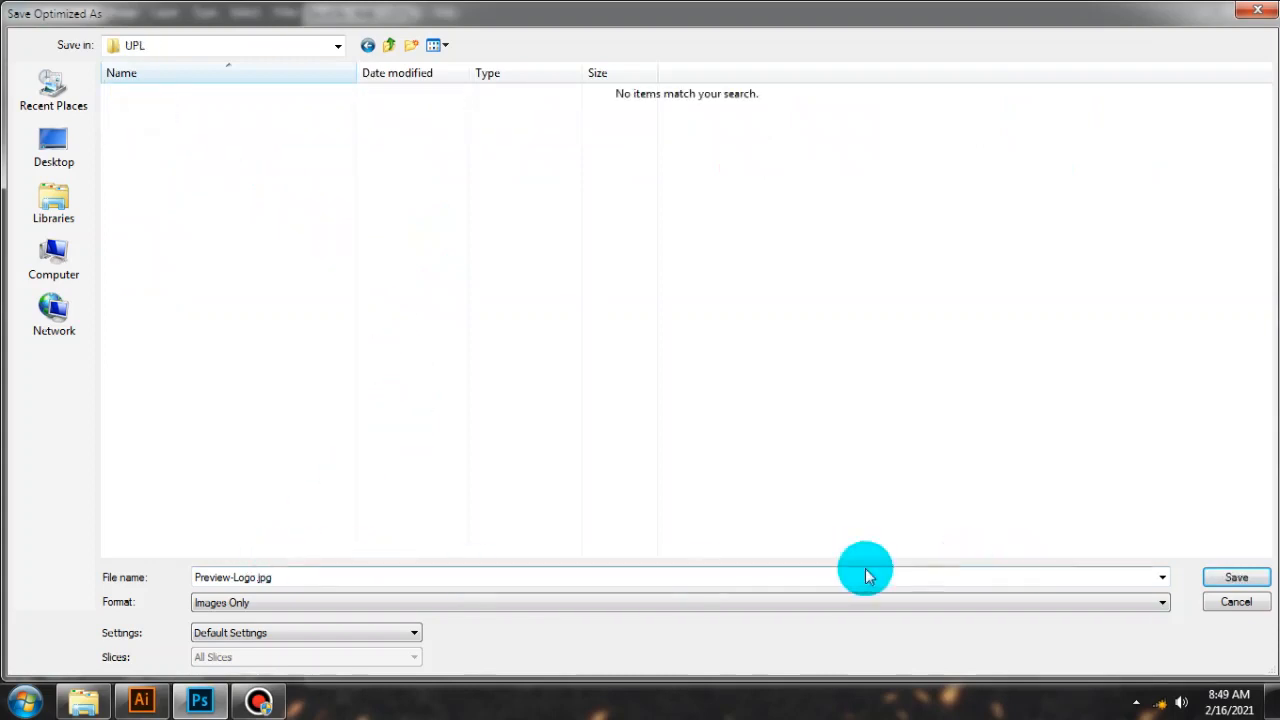
left_click(1248, 584)
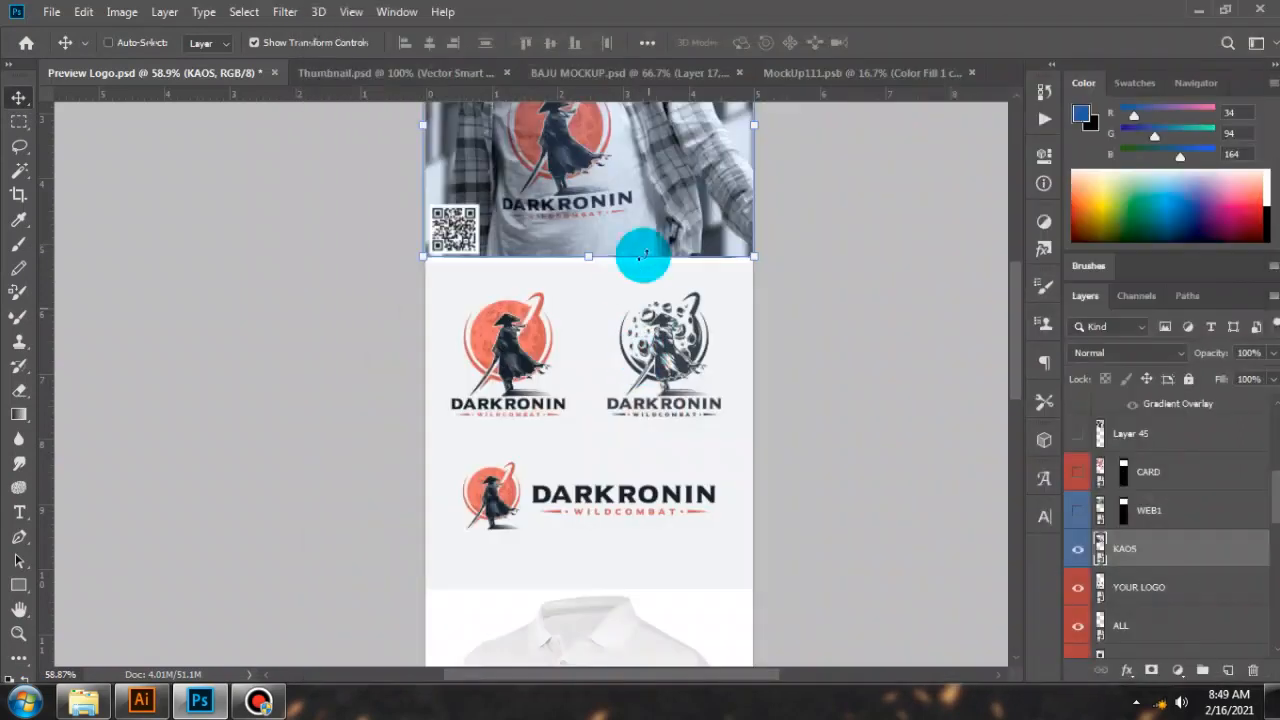
Check the preview document's pixel dimensions and resolution, and close the image size settings without changes.
left_click_drag(640, 251, 628, 283)
scroll(543, 243, "up", 2)
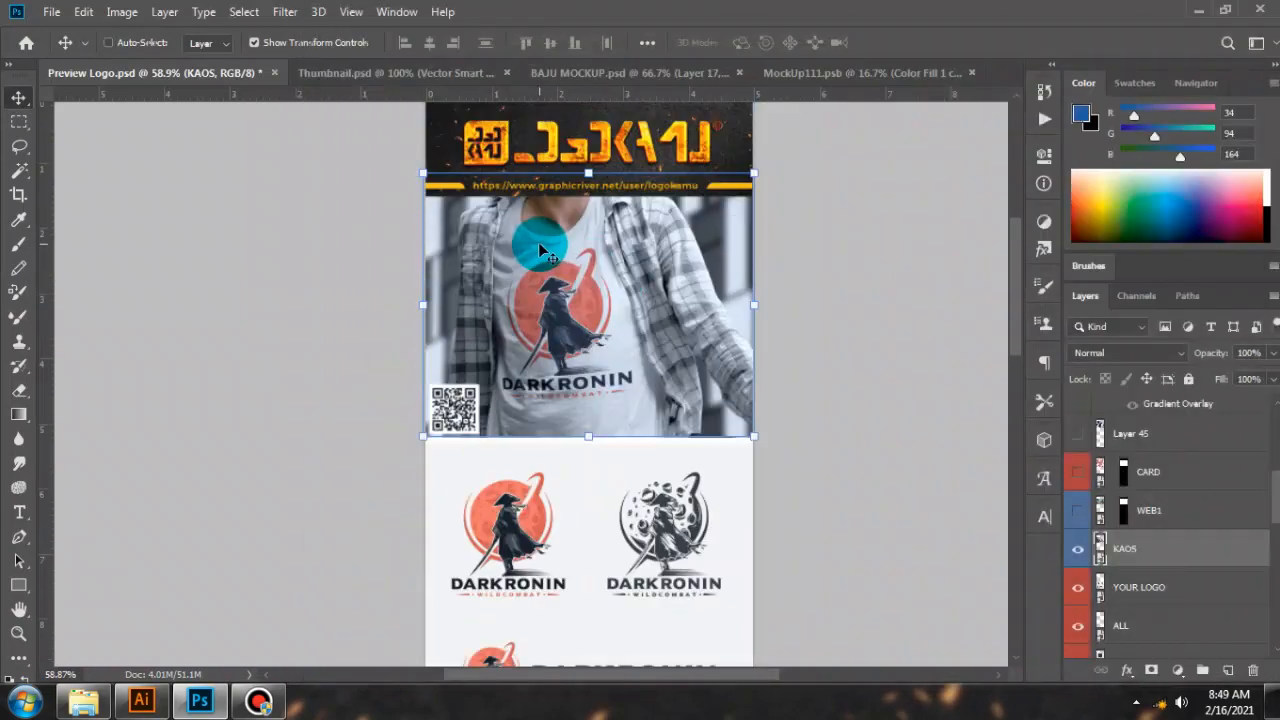
scroll(469, 237, "down", 2)
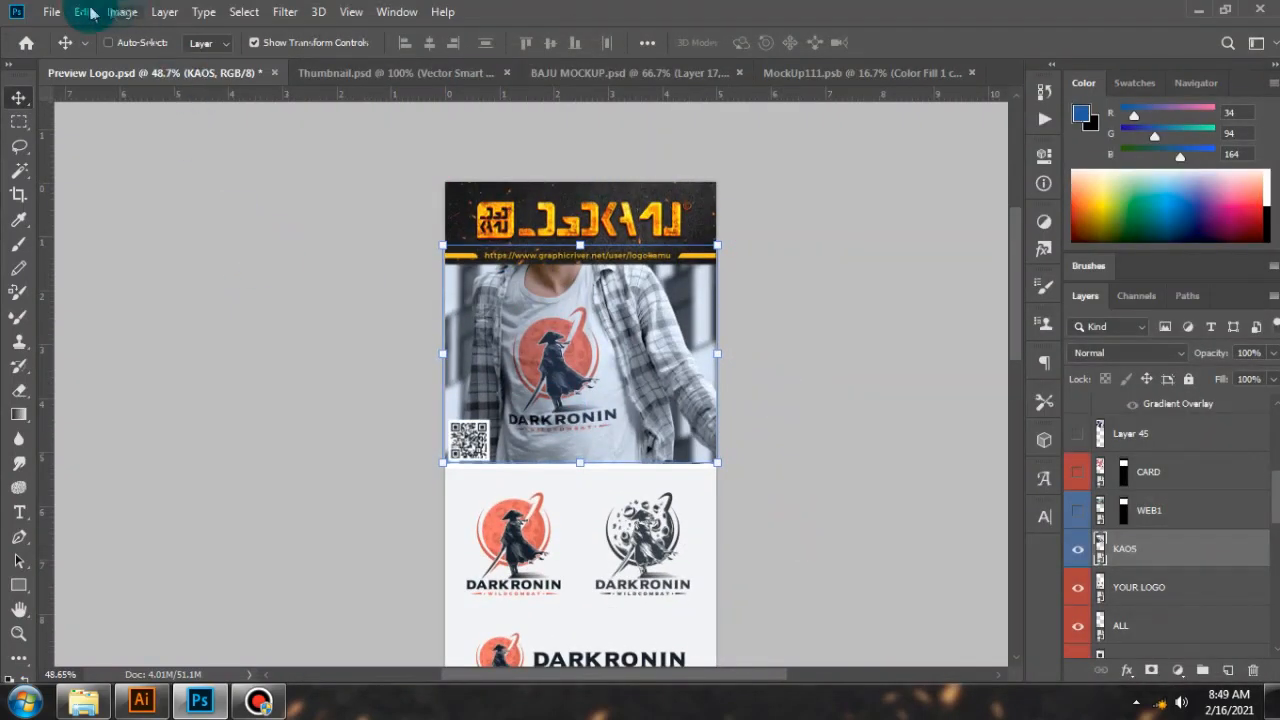
left_click(120, 12)
left_click(166, 163)
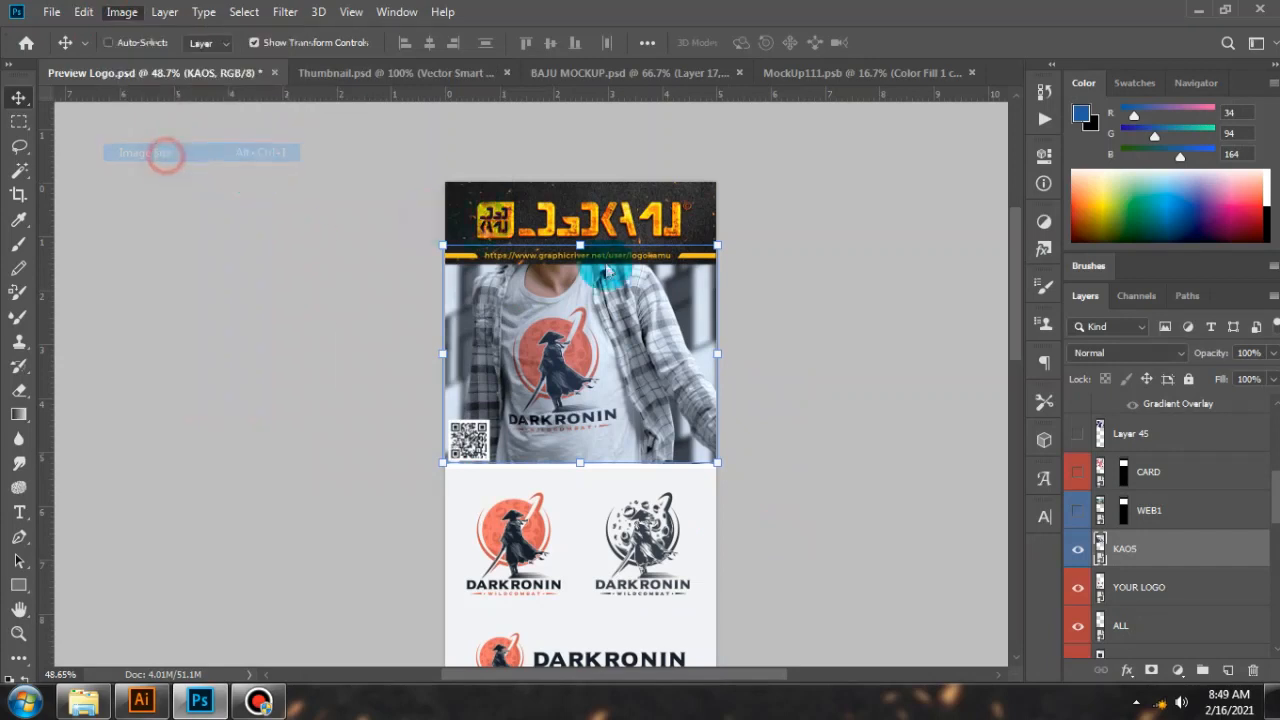
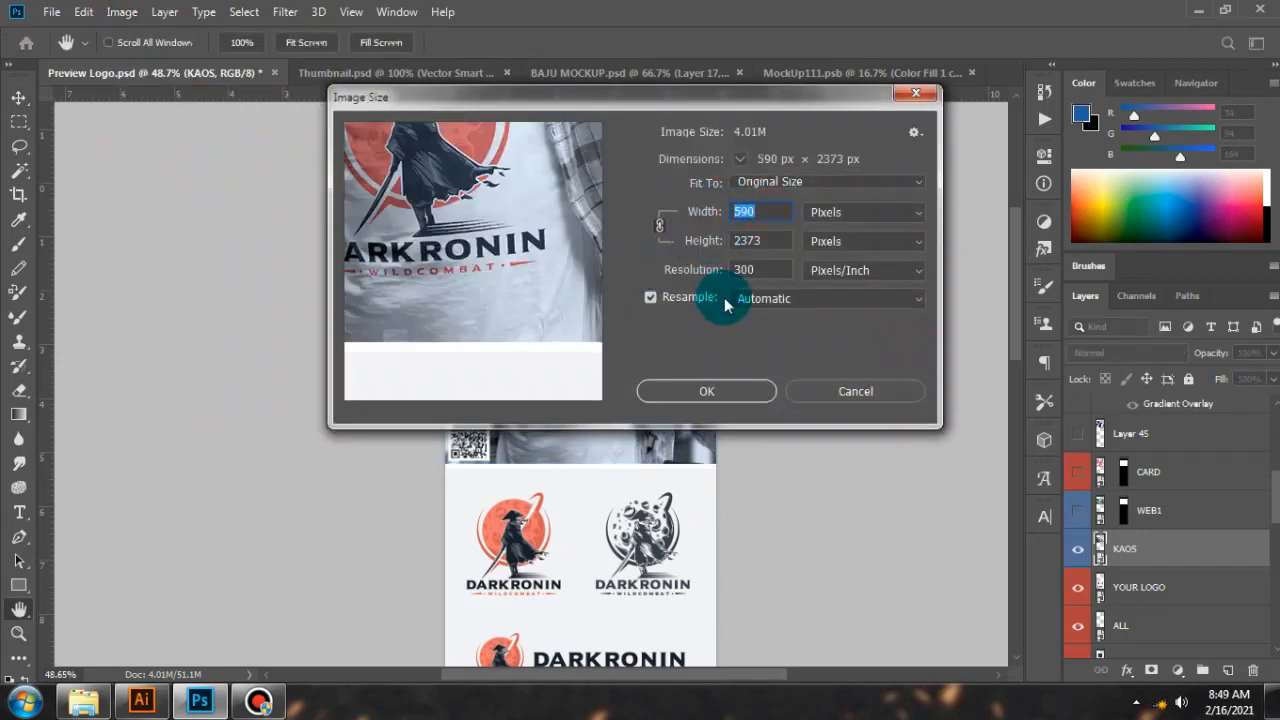
left_click(803, 394)
key("v")
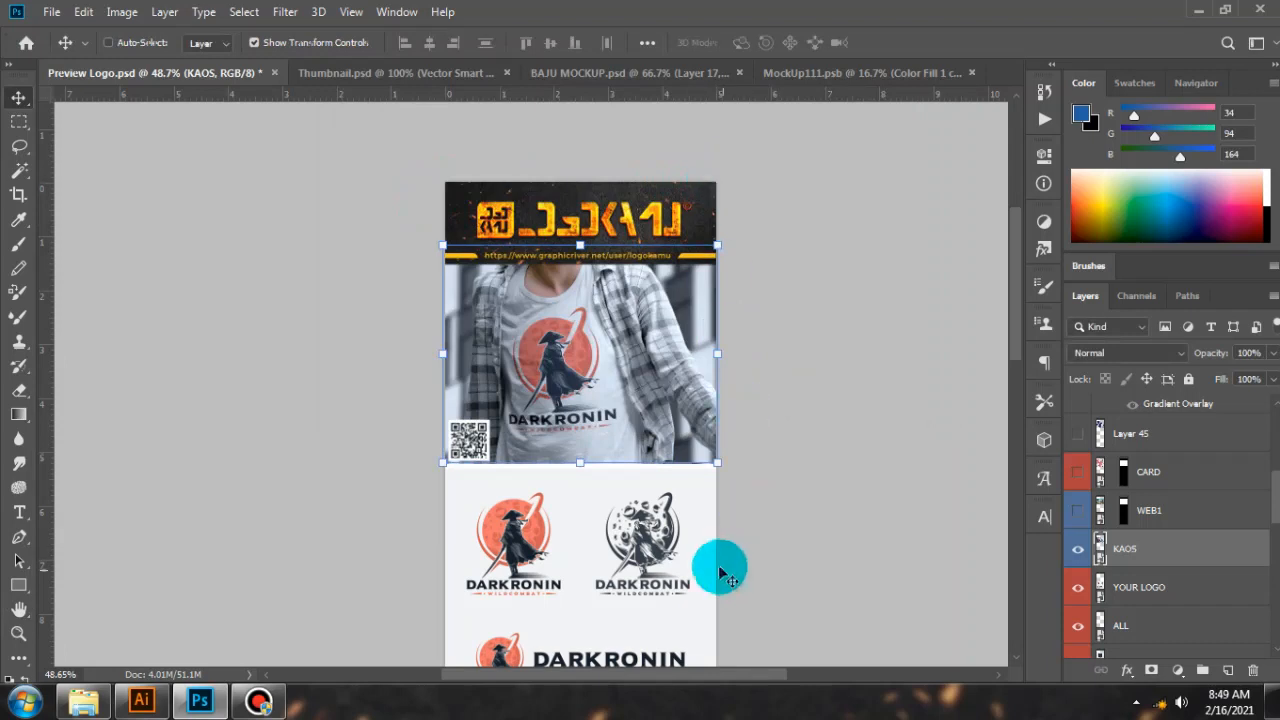
Look through the preview between the header and the files-included footer, and save Preview Logo.psd.
scroll(714, 508, "down", 5)
scroll(714, 512, "down", 8)
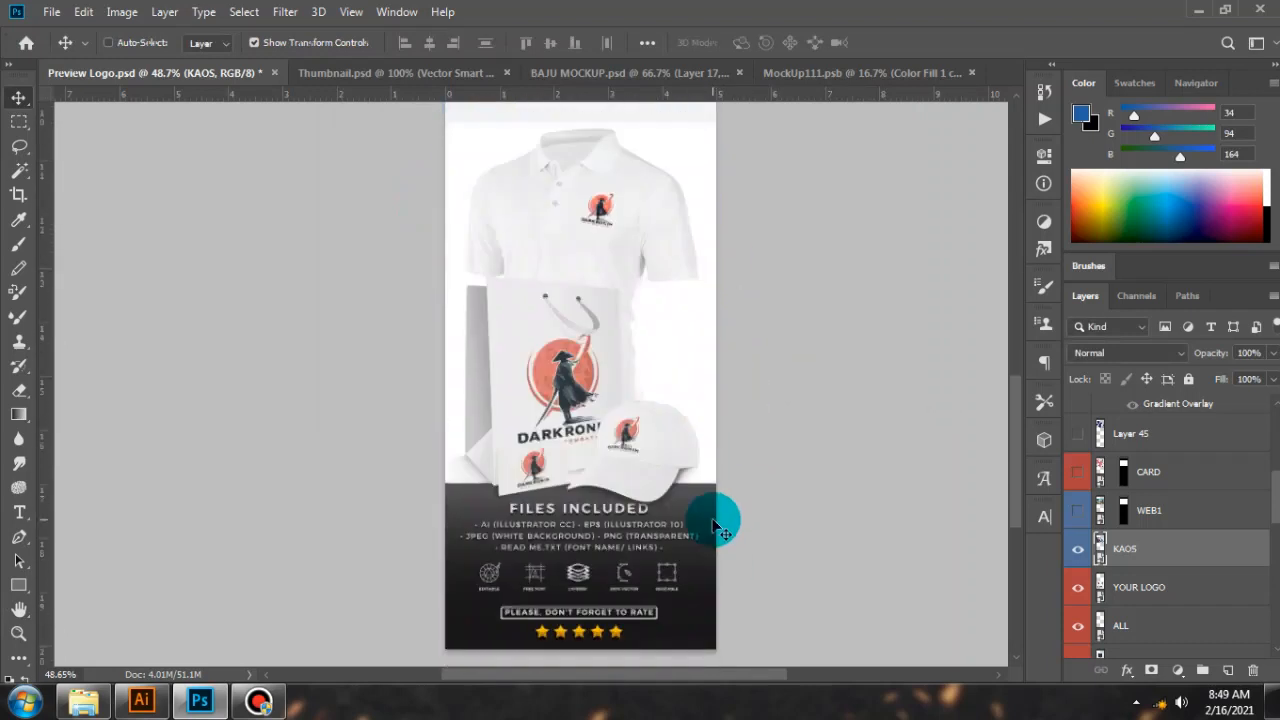
scroll(706, 380, "up", 12)
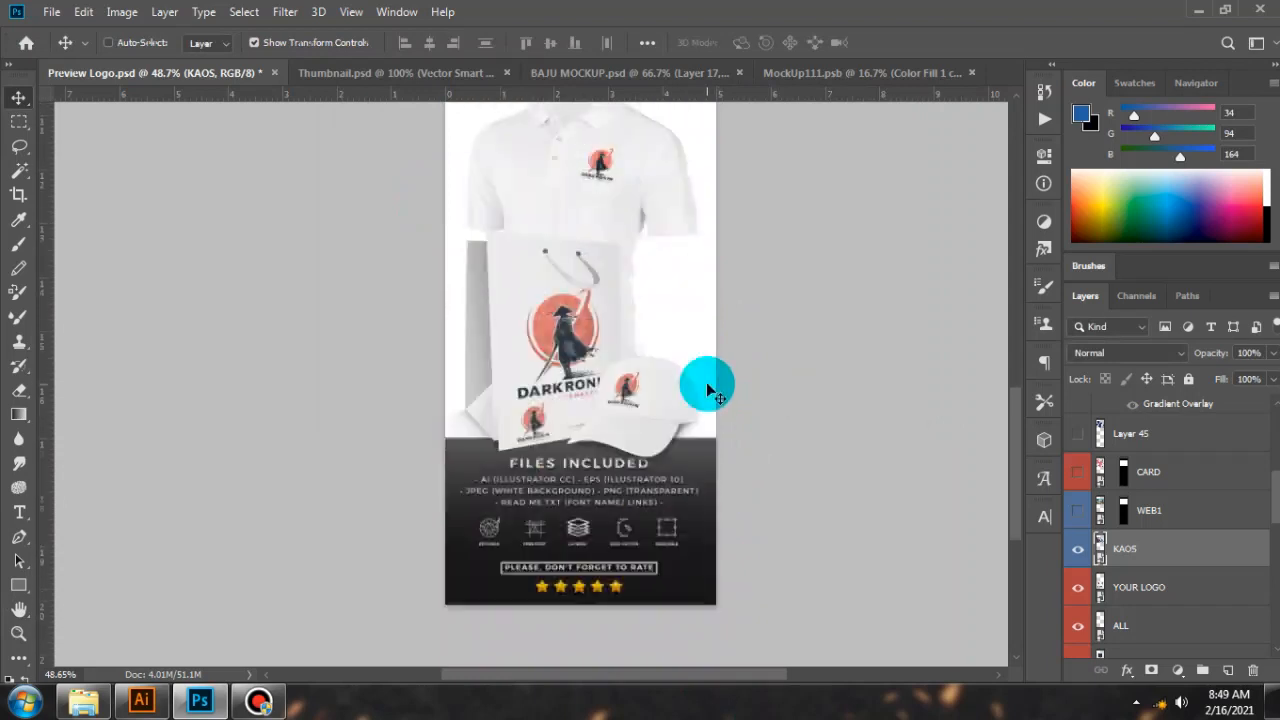
scroll(706, 345, "up", 5)
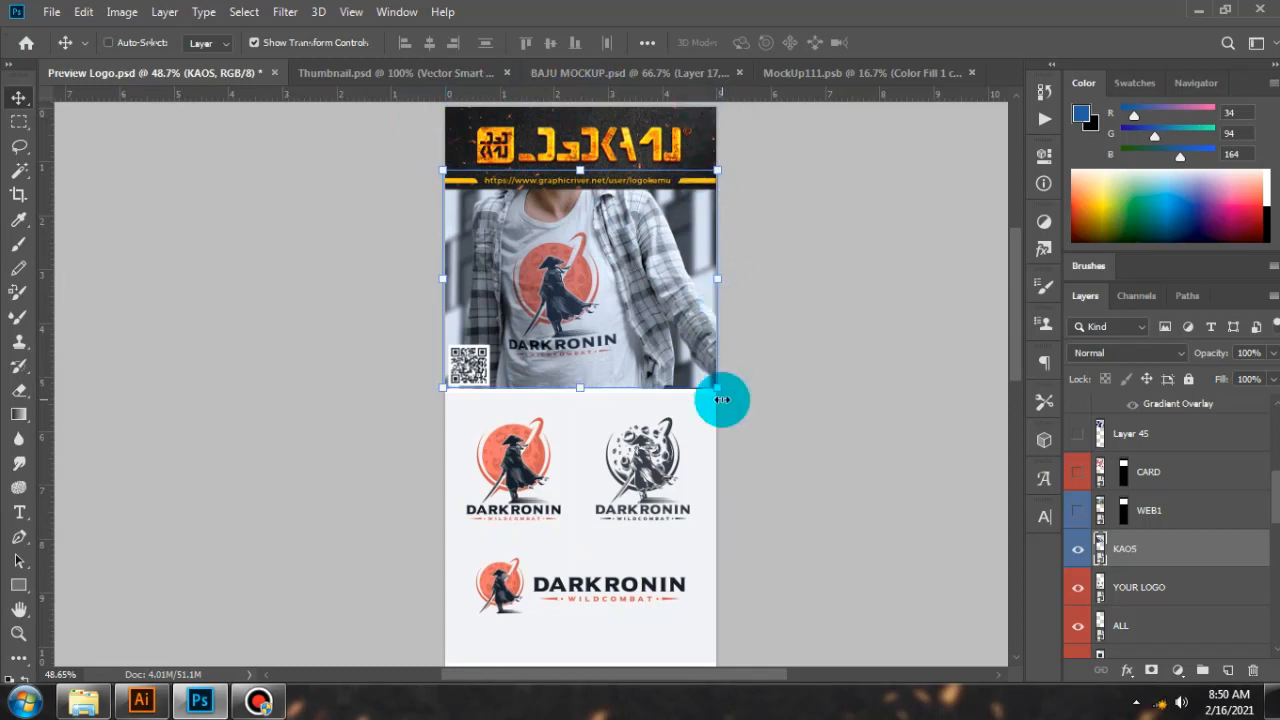
scroll(707, 393, "down", 2)
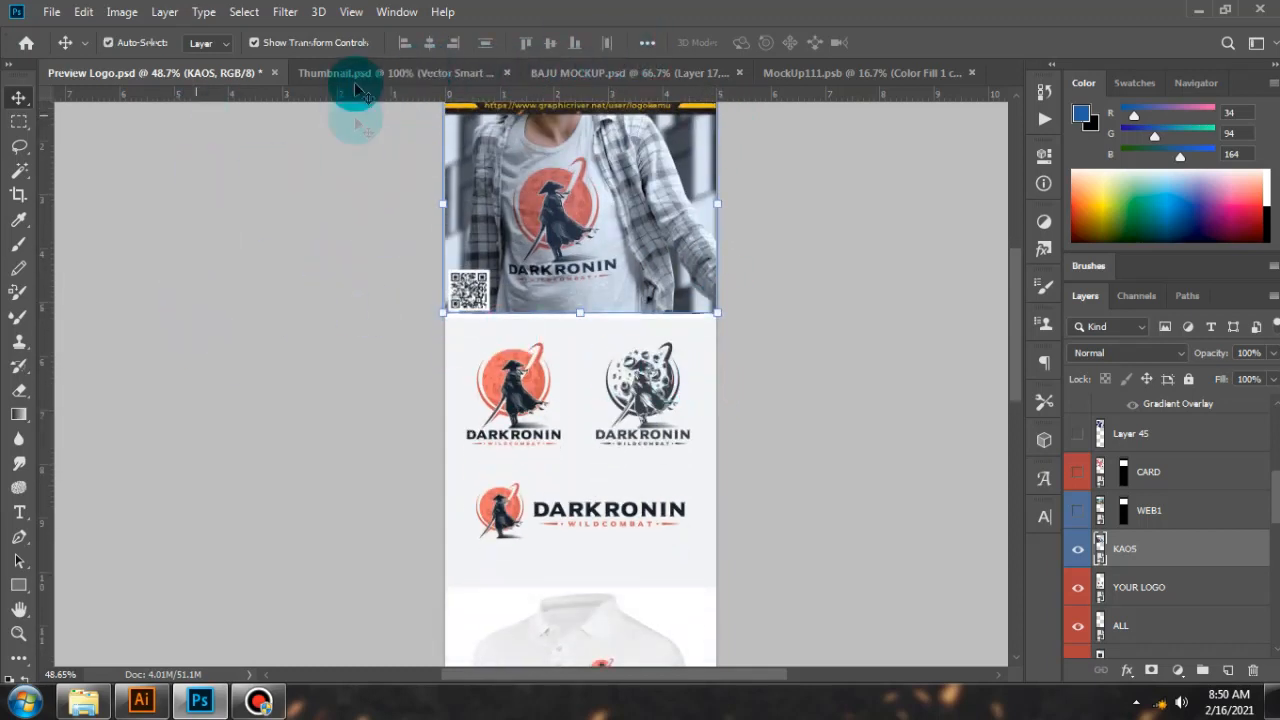
key("ctrl+s")
Switch to Illustrator and select only the coloured samurai emblem of LOGO 1, without its lettering.
left_click(141, 700)
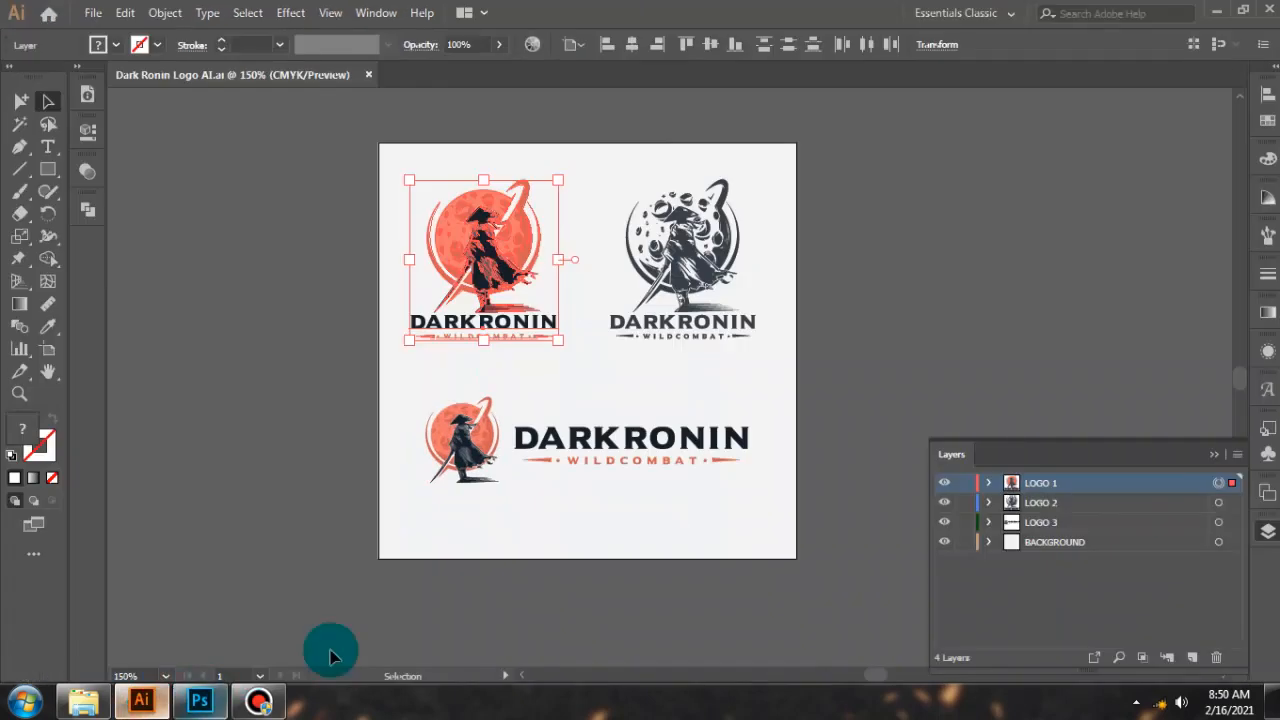
left_click(252, 410)
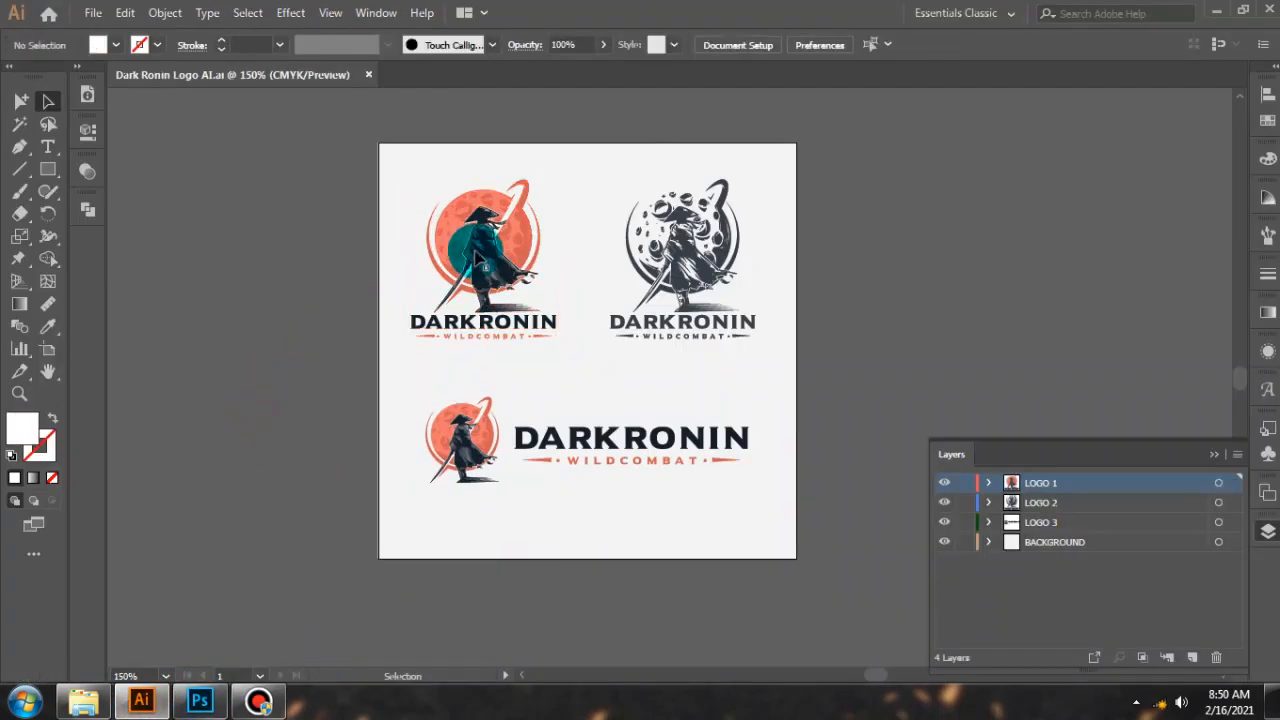
left_click(478, 258)
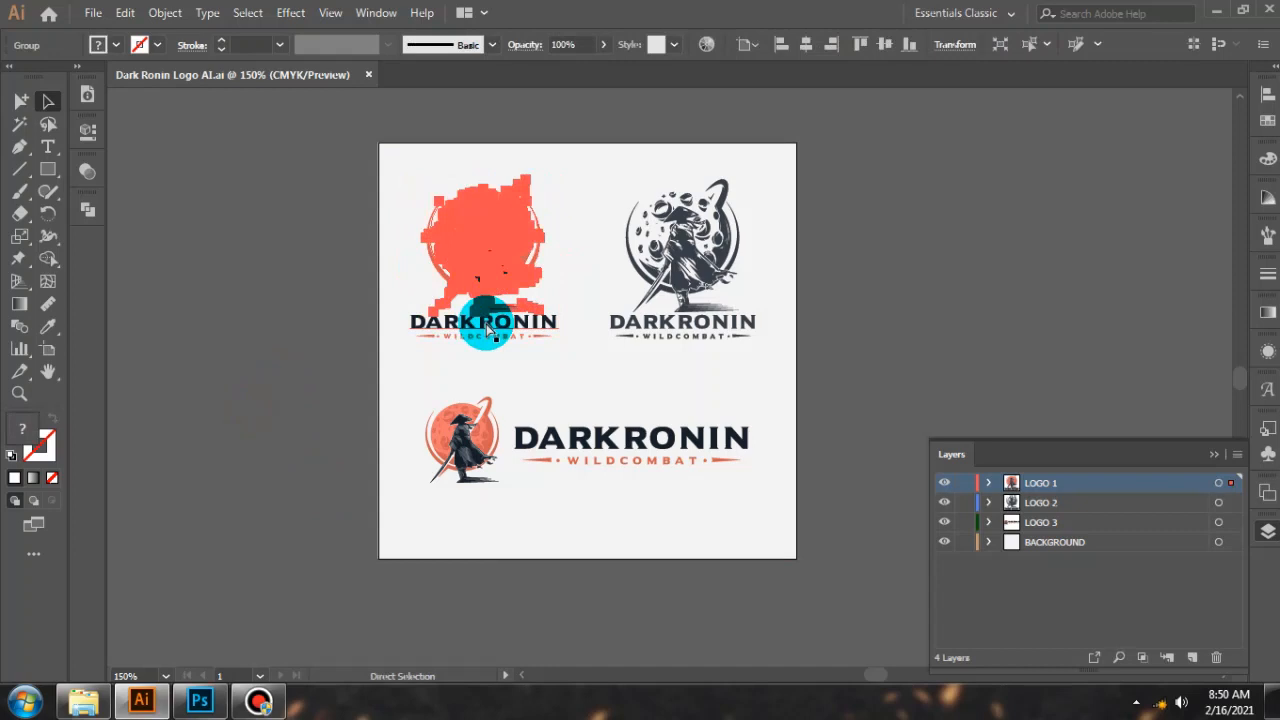
key("v")
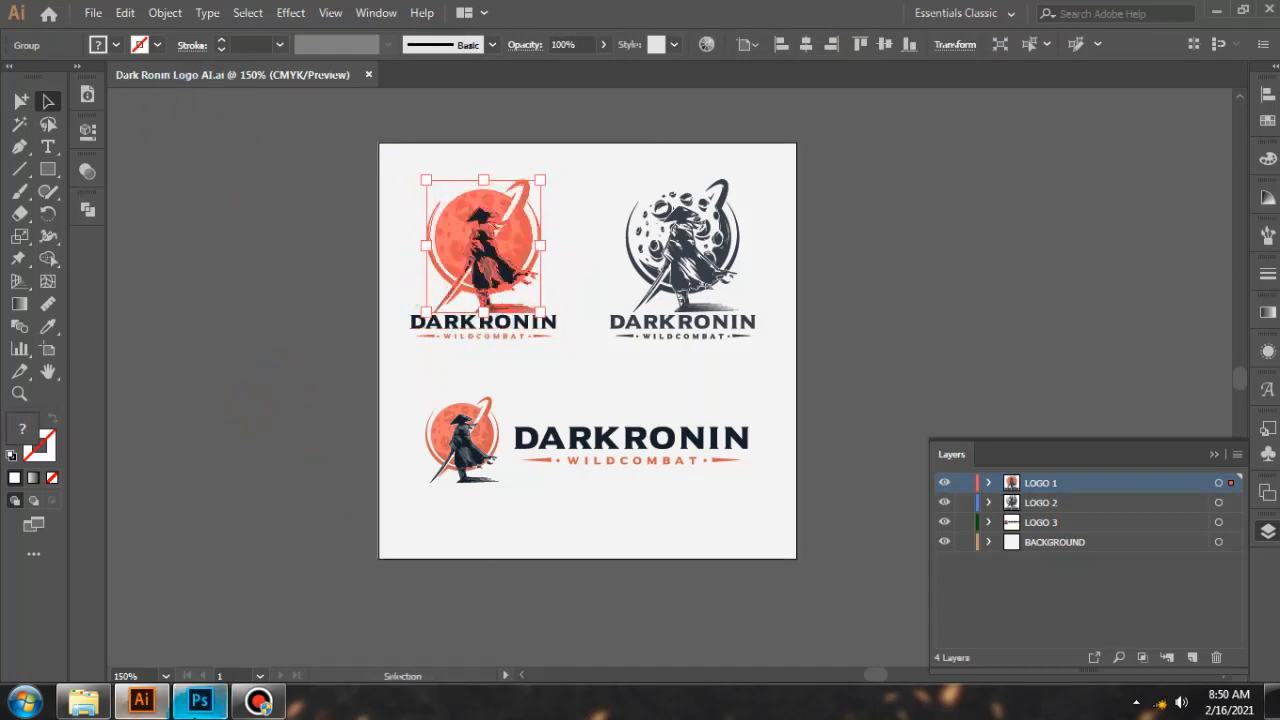
Switch to Photoshop, check the pixel dimensions and resolution of Thumbnail.psd, and close the image size settings without changes.
left_click(199, 702)
left_click(380, 75)
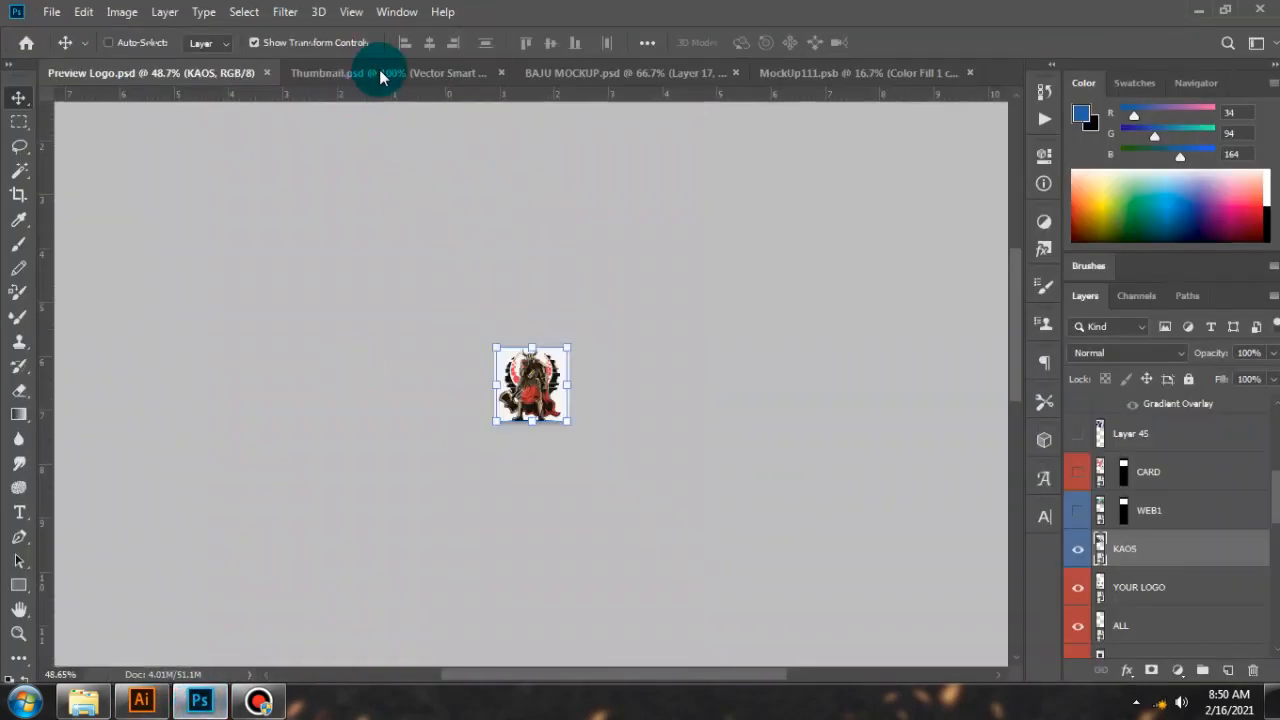
left_click(120, 12)
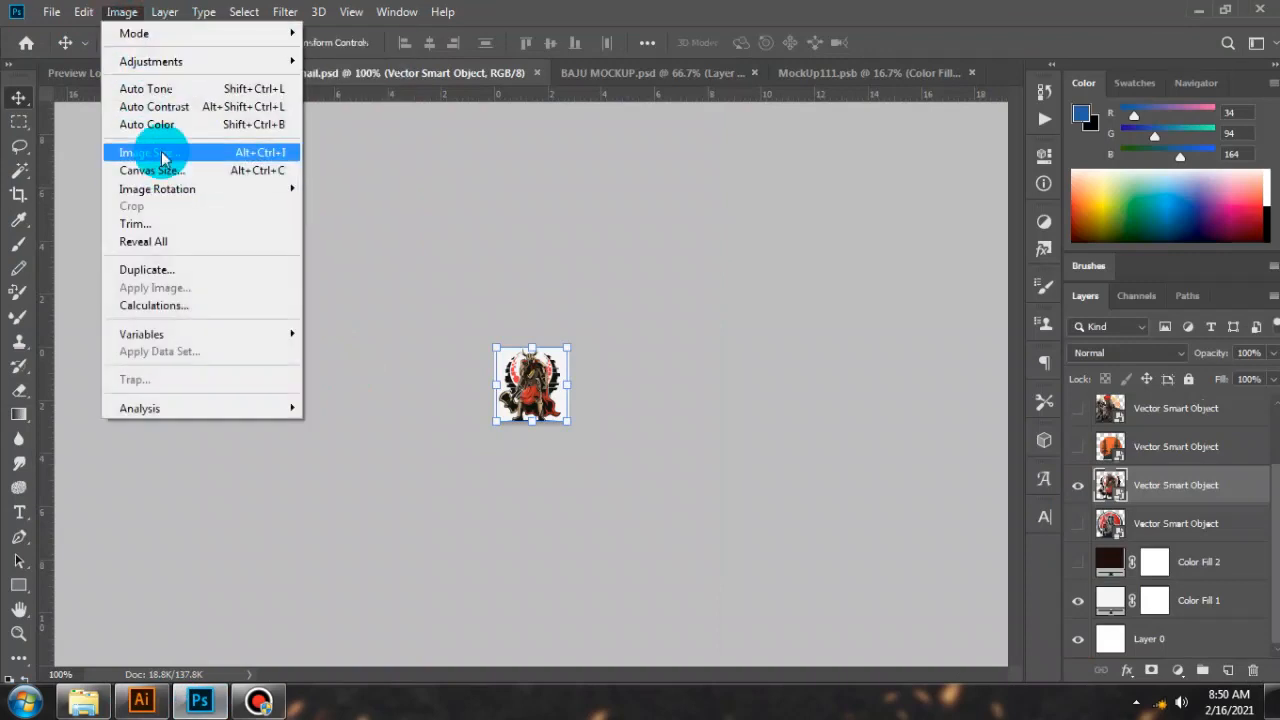
left_click(163, 152)
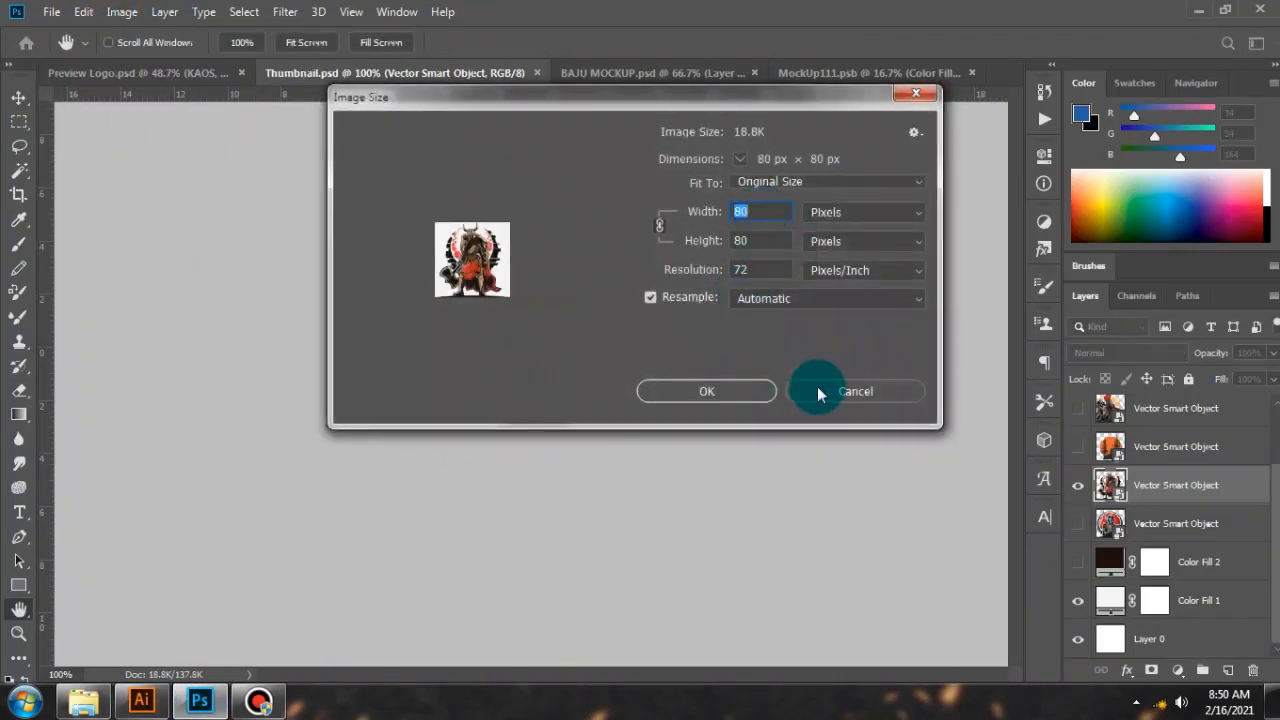
left_click(818, 394)
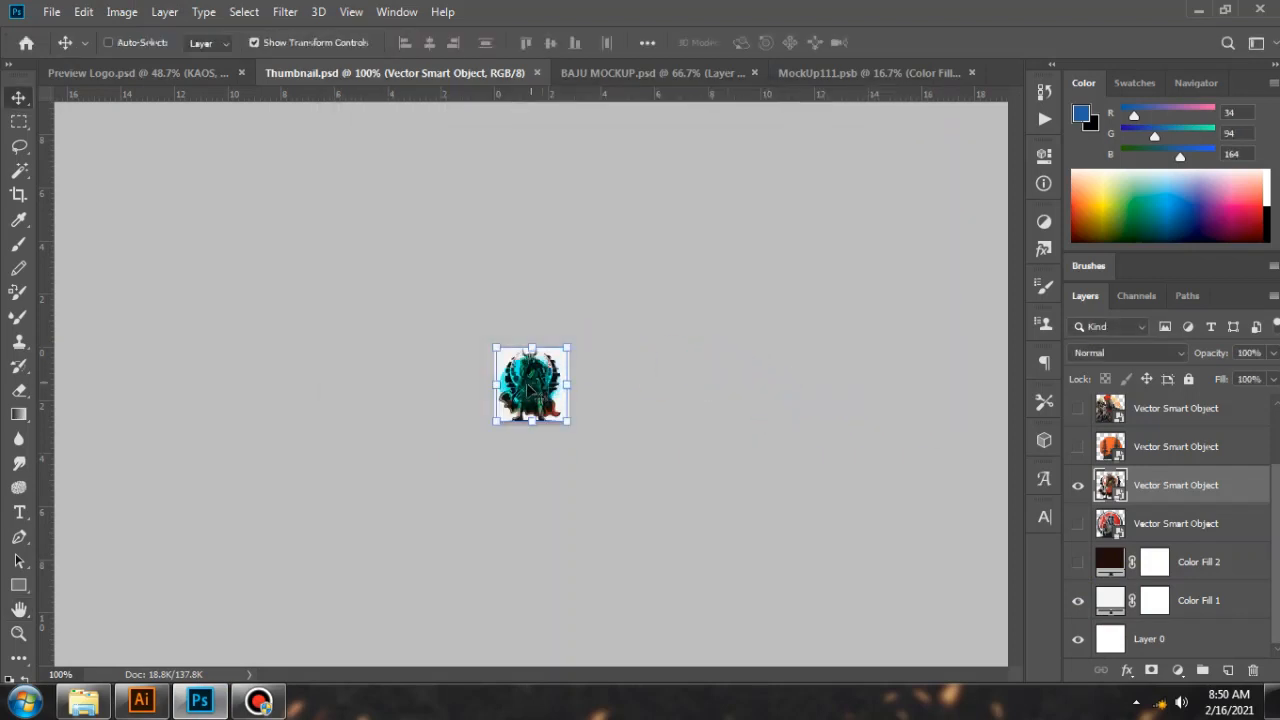
Hide the previous horned-warrior artwork layer in the thumbnail.
scroll(541, 390, "up", 3)
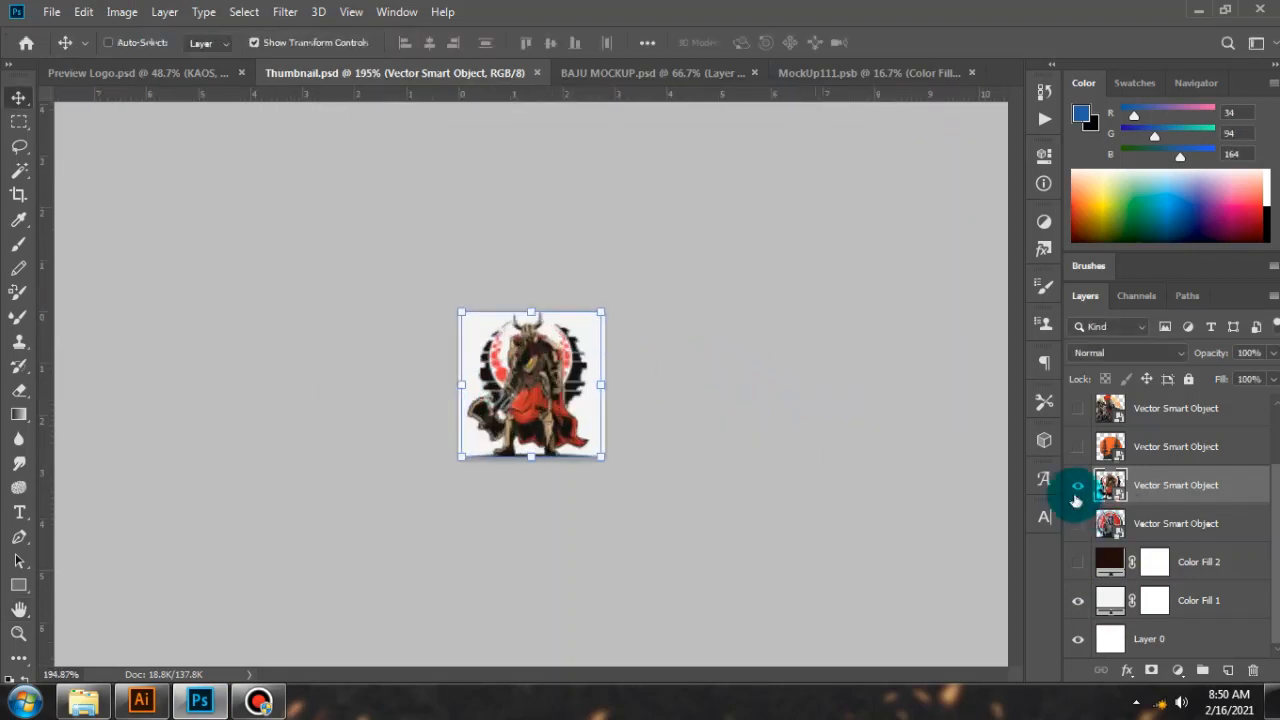
scroll(608, 403, "up", 2)
scroll(757, 403, "down", 4)
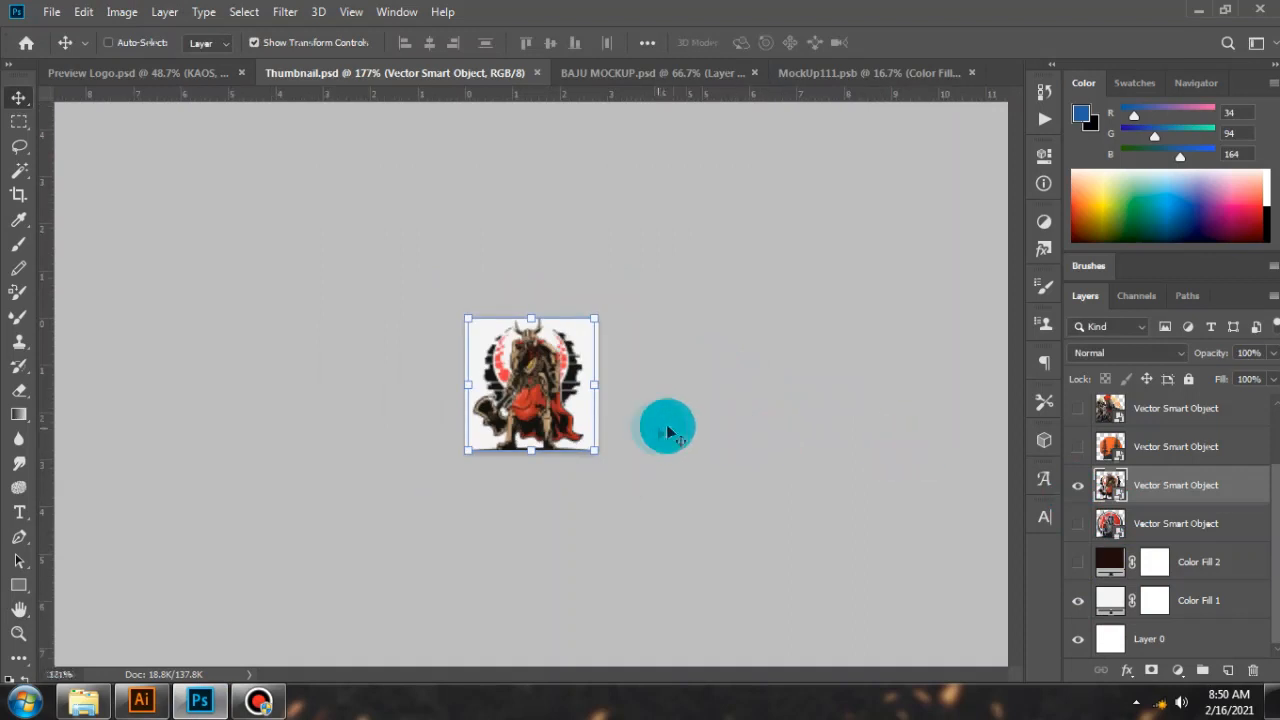
left_click(1079, 490)
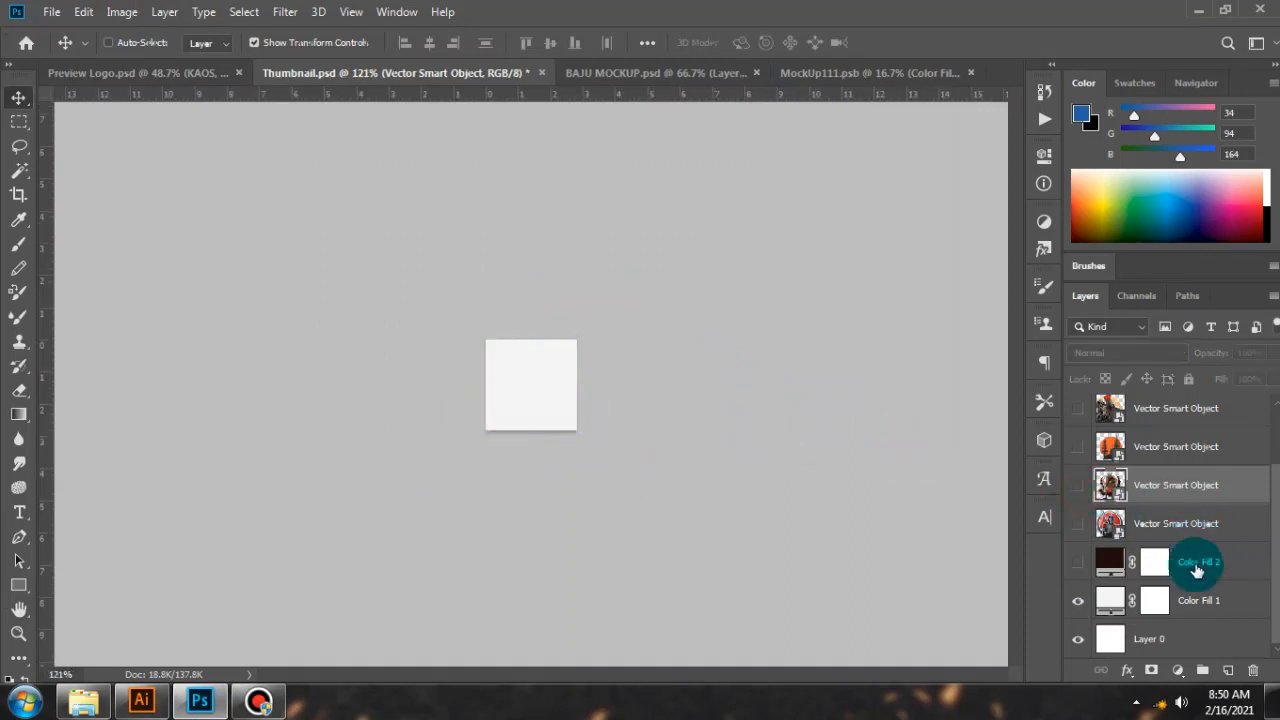
Paste the copied samurai emblem as a smart object directly above Color Fill 2 and scale it proportionally to 81.58%.
left_click(1197, 566)
key("ctrl+v")
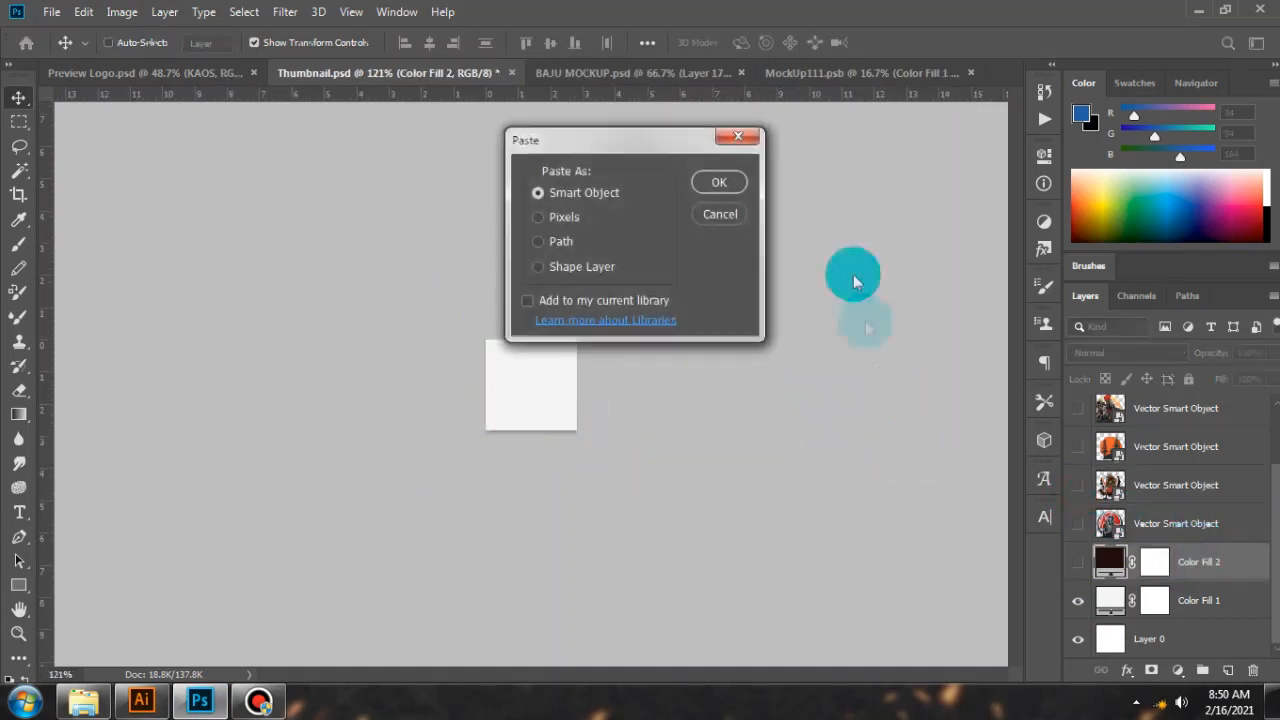
left_click(716, 184)
scroll(546, 360, "up", 3)
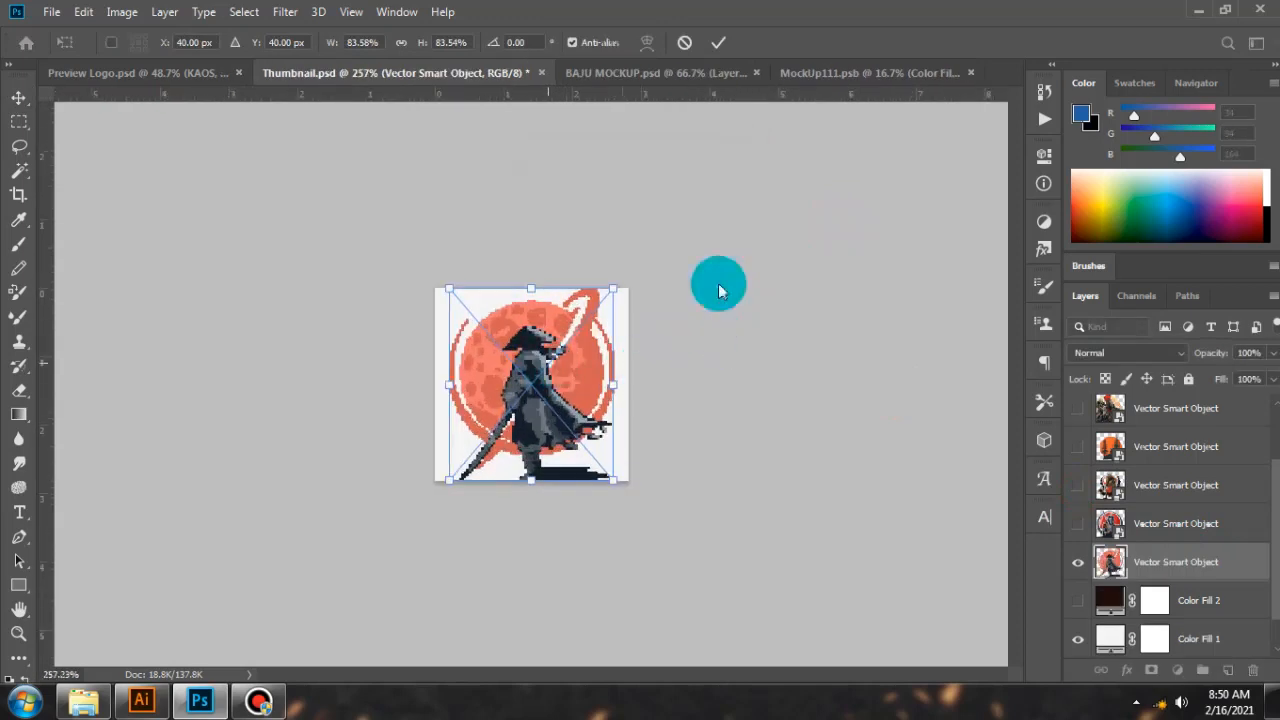
left_click(402, 43)
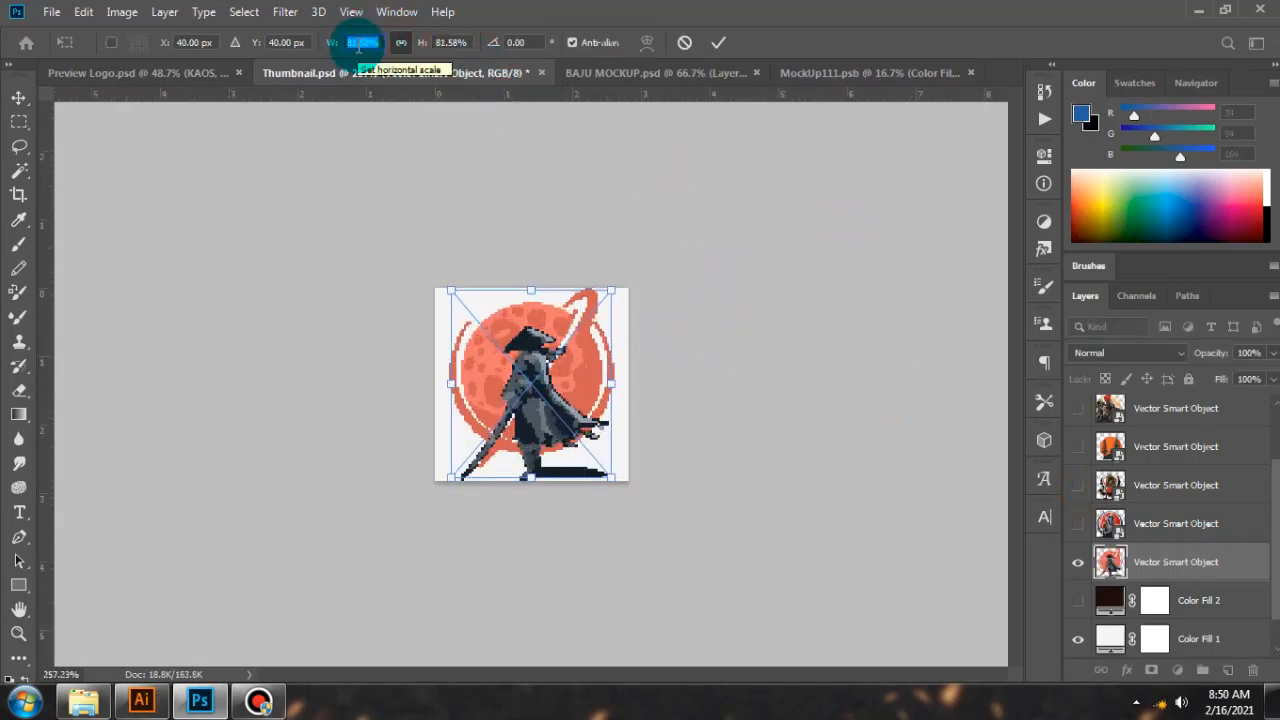
left_click(719, 43)
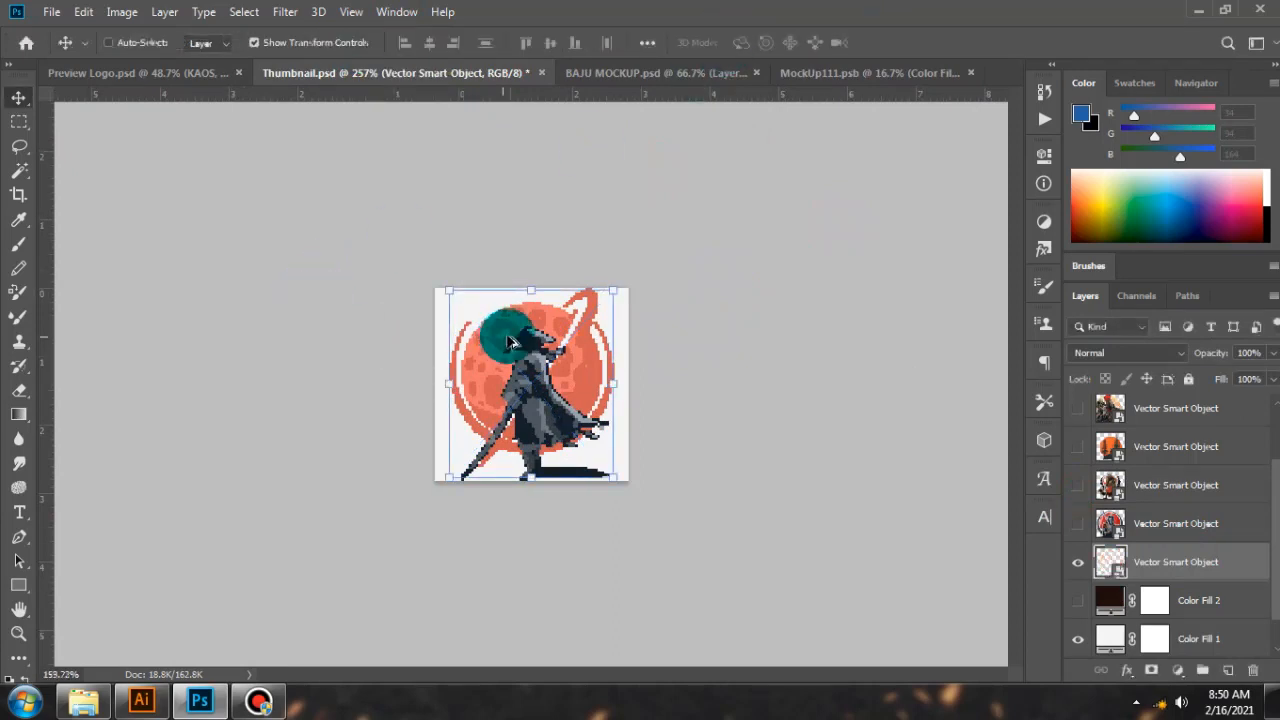
scroll(639, 342, "down", 5)
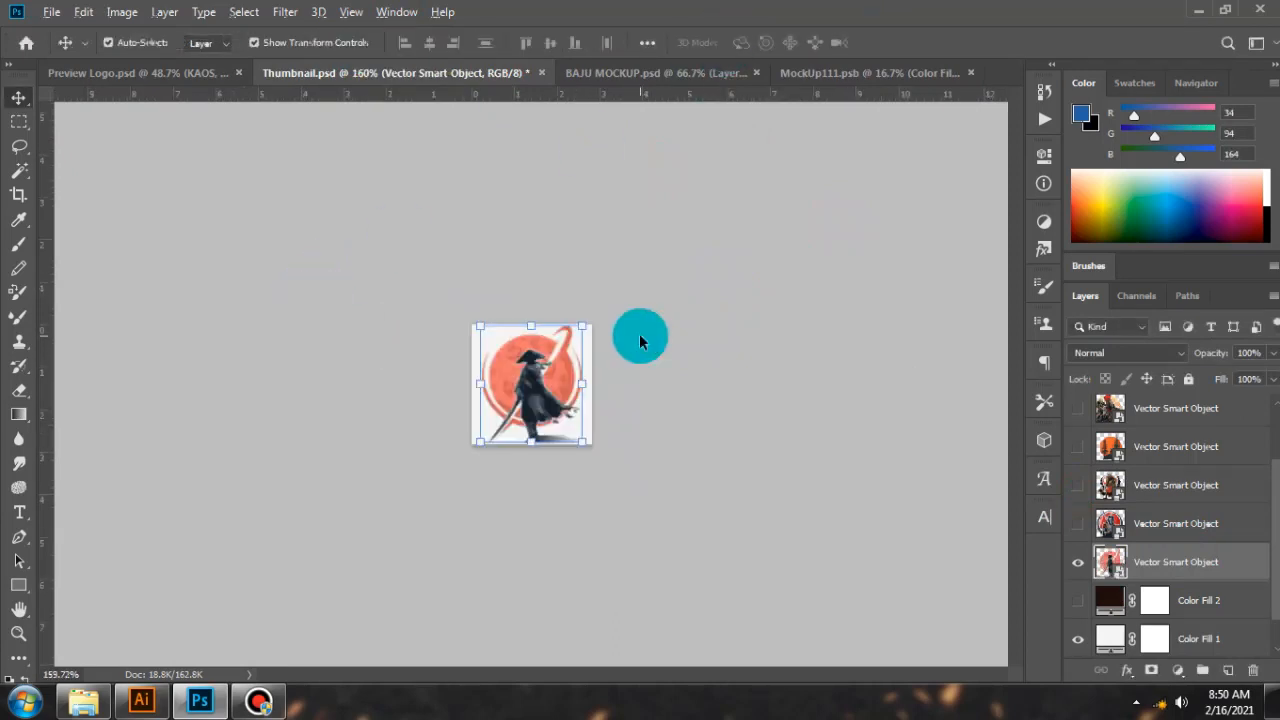
Export the thumbnail for the web as an image named Thumbnail in the UPL folder.
key("ctrl+alt+shift+s")
left_click(960, 661)
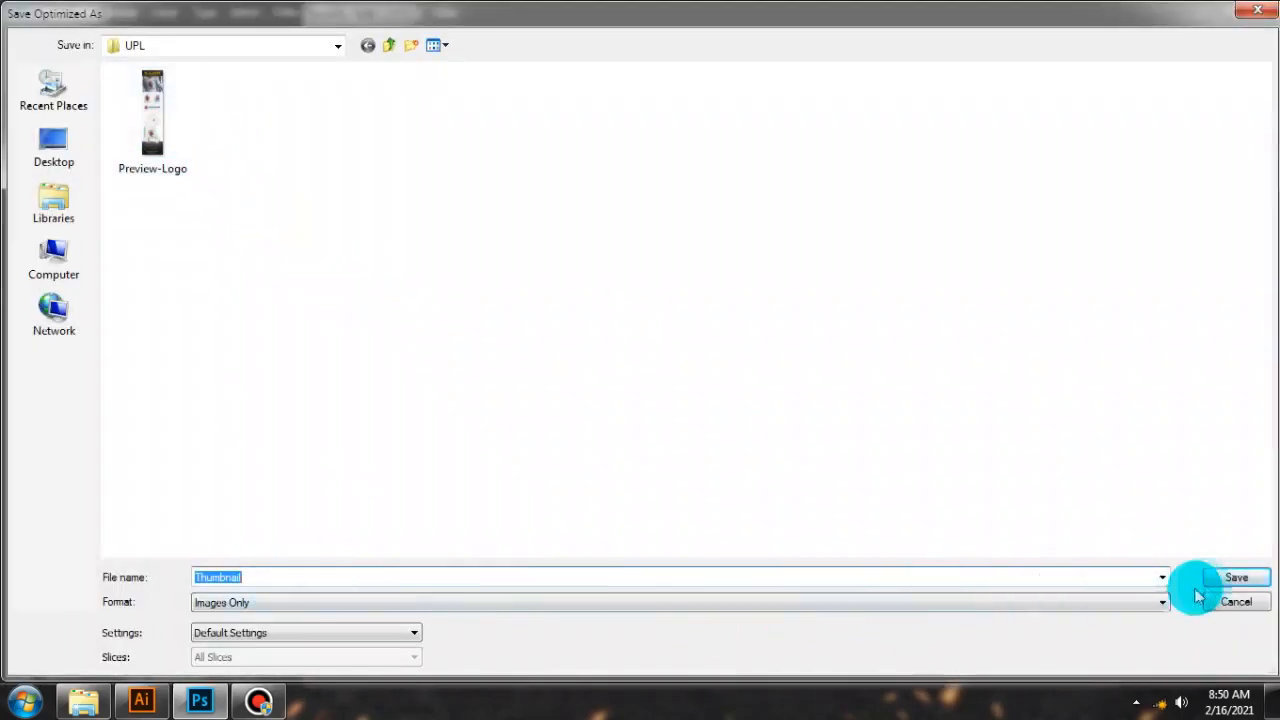
left_click(1237, 577)
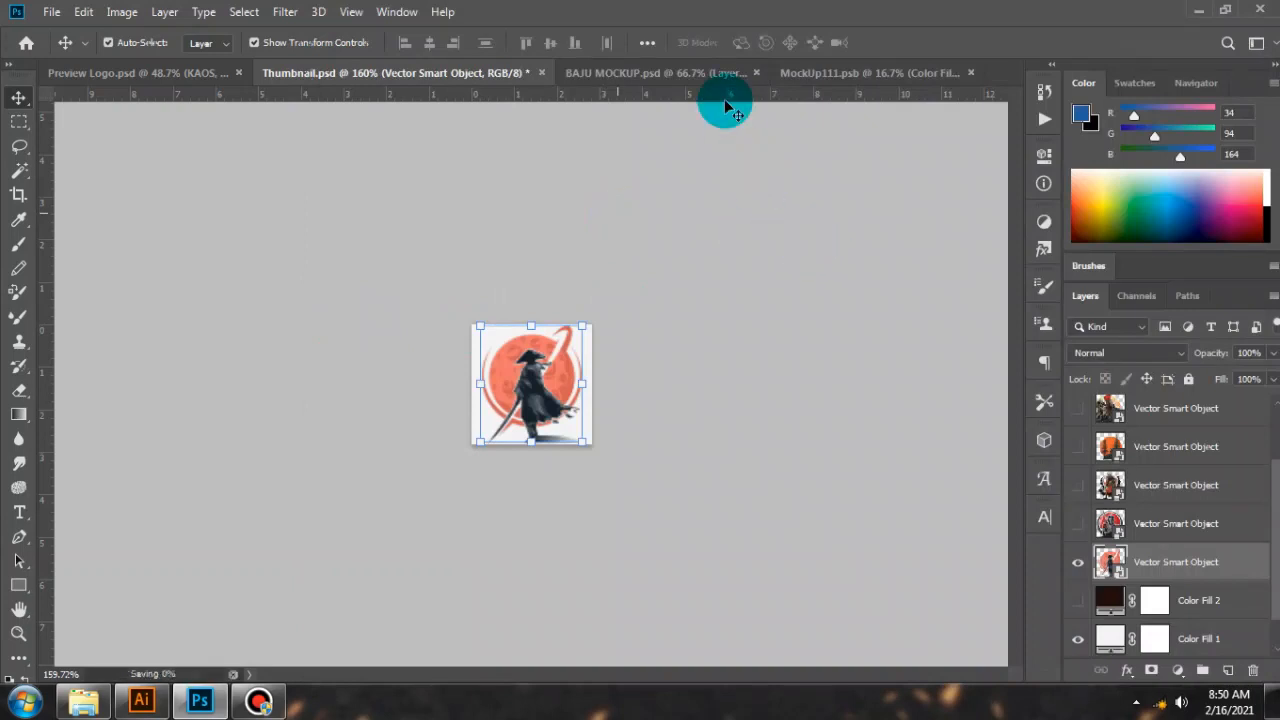
Close Thumbnail.psd, MockUp111.psb and BAJU MOCKUP.psd, saving the changes to the shirt mockup.
key("ctrl+w")
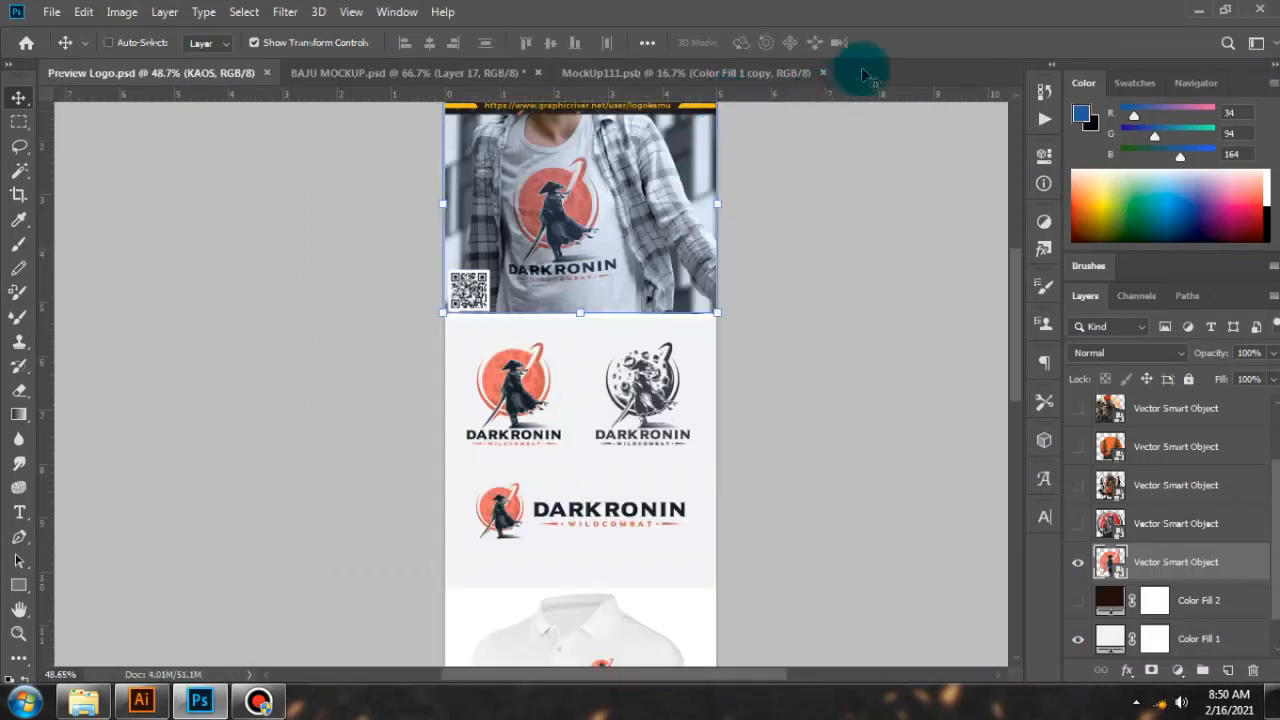
left_click(752, 74)
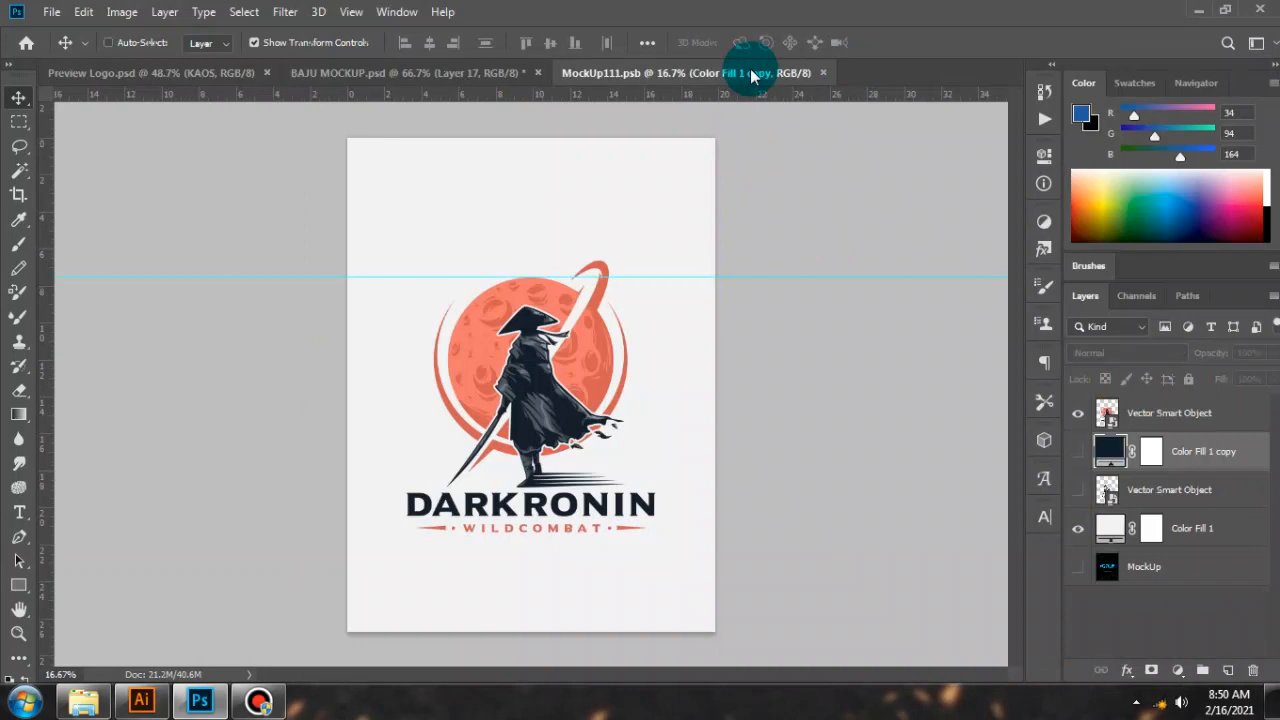
left_click(822, 72)
left_click(535, 74)
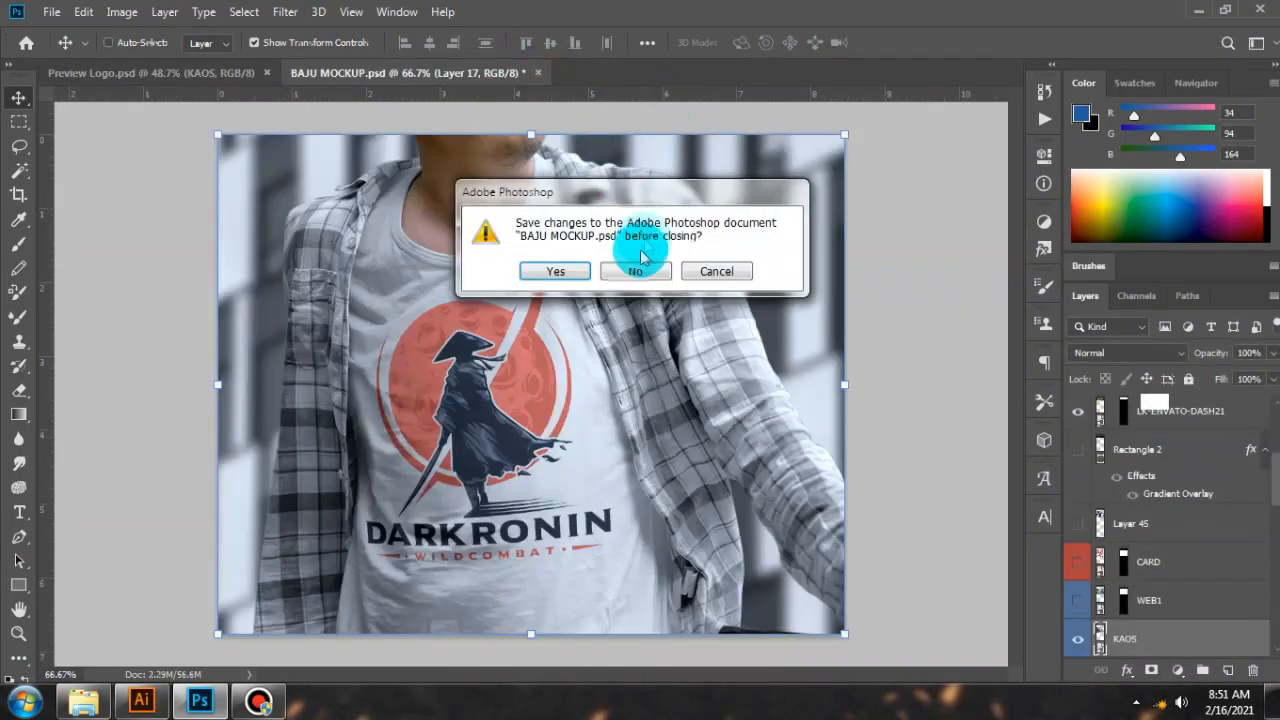
left_click(553, 270)
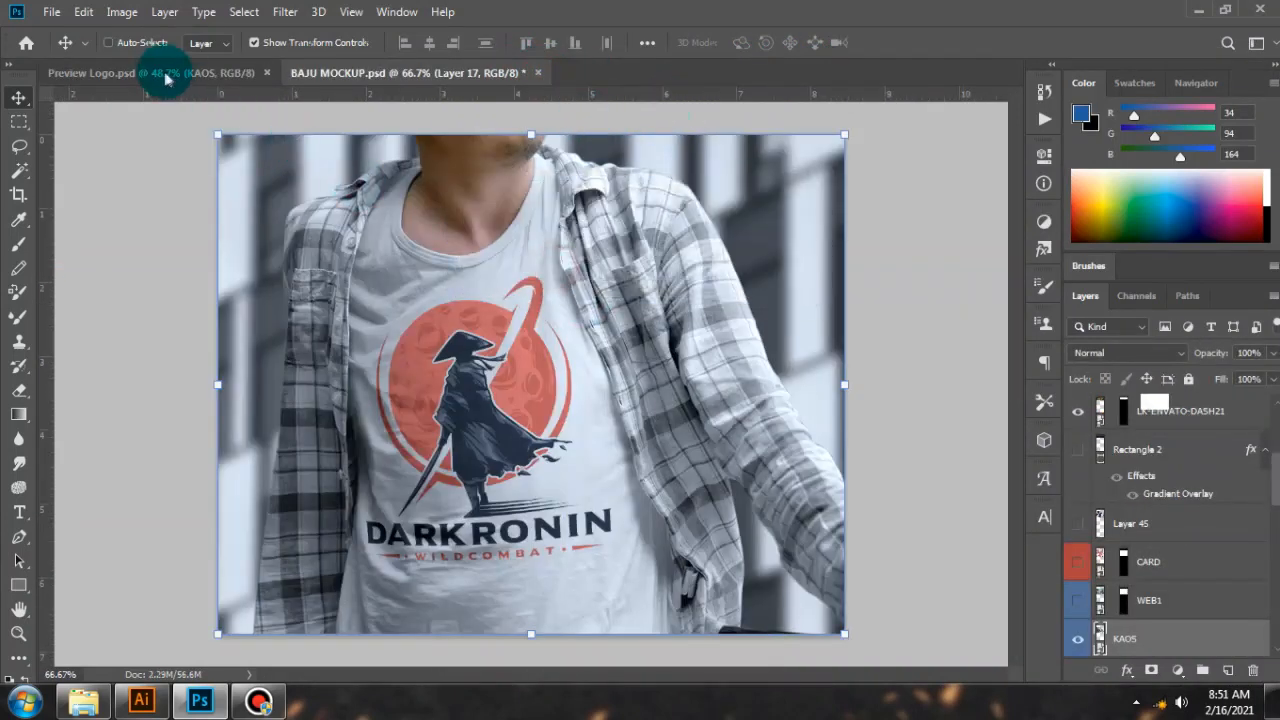
Switch to Illustrator, close the Dark Ronin Logo AI.ai document, and minimise the program window.
left_click(141, 700)
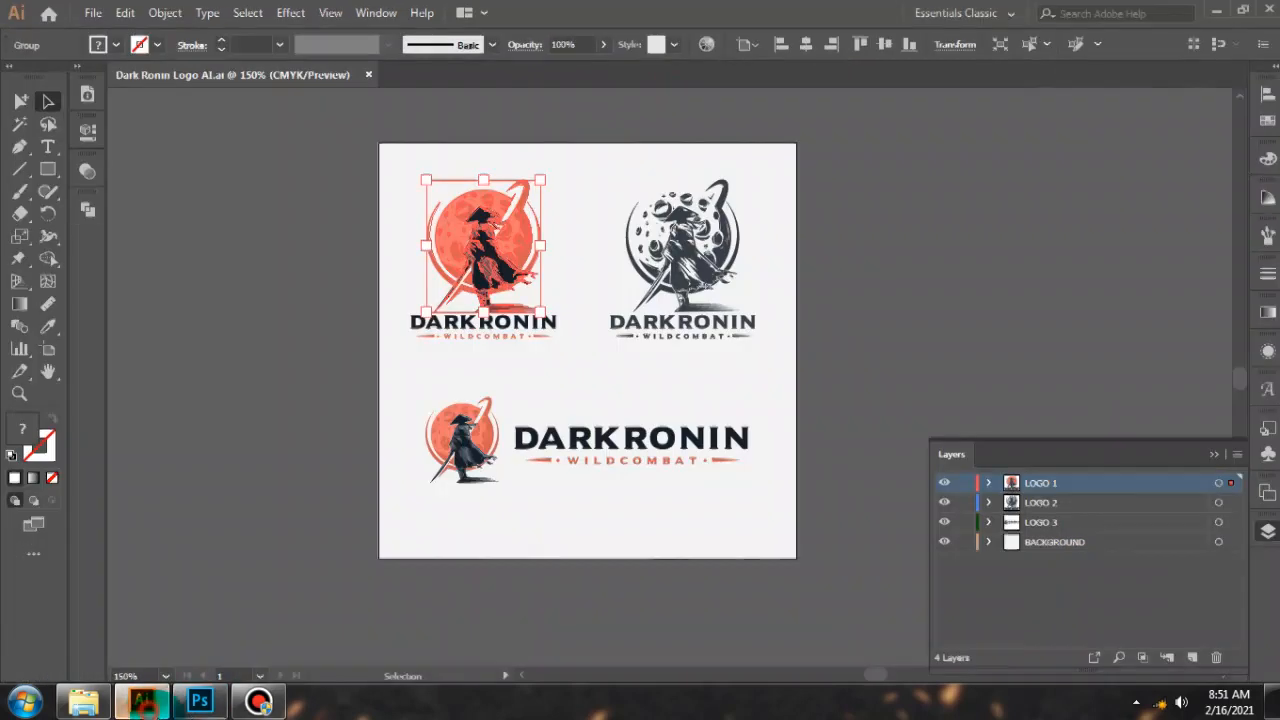
left_click(370, 74)
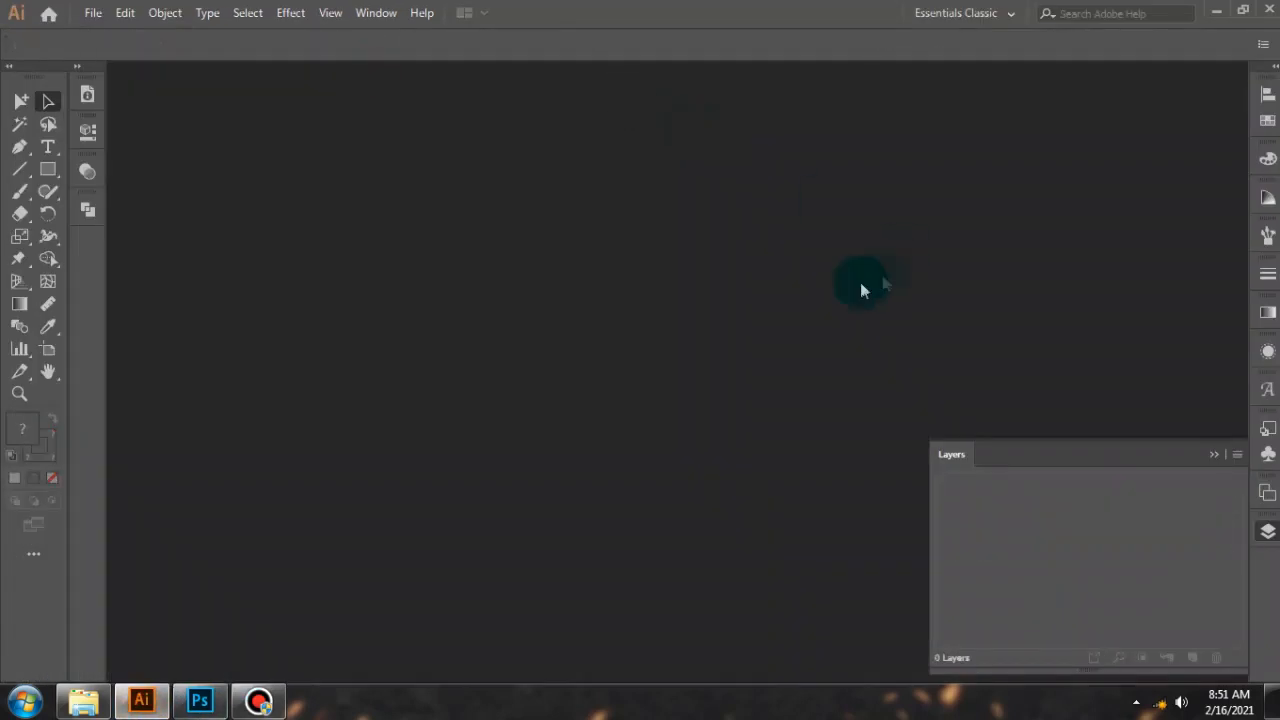
left_click(1218, 13)
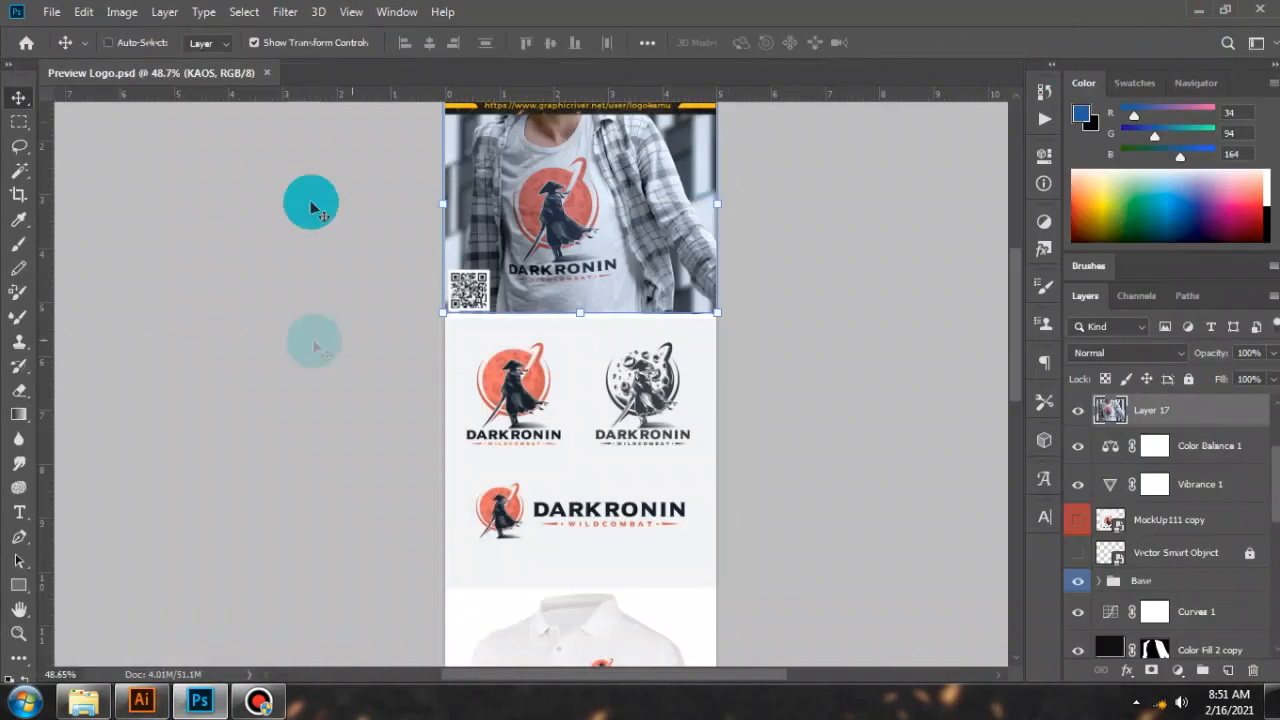
Minimise Photoshop, maximise the Explorer window, and go up from Preview to the NINJA folder.
left_click(1199, 10)
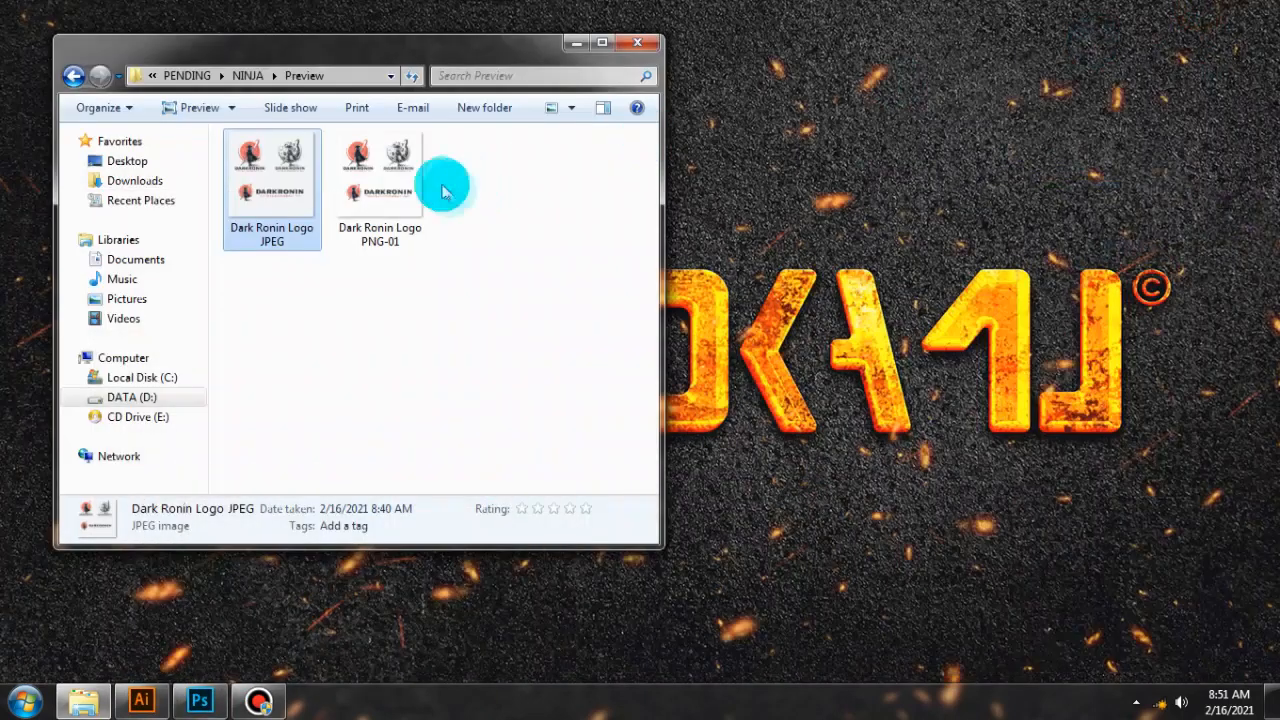
double_click(537, 50)
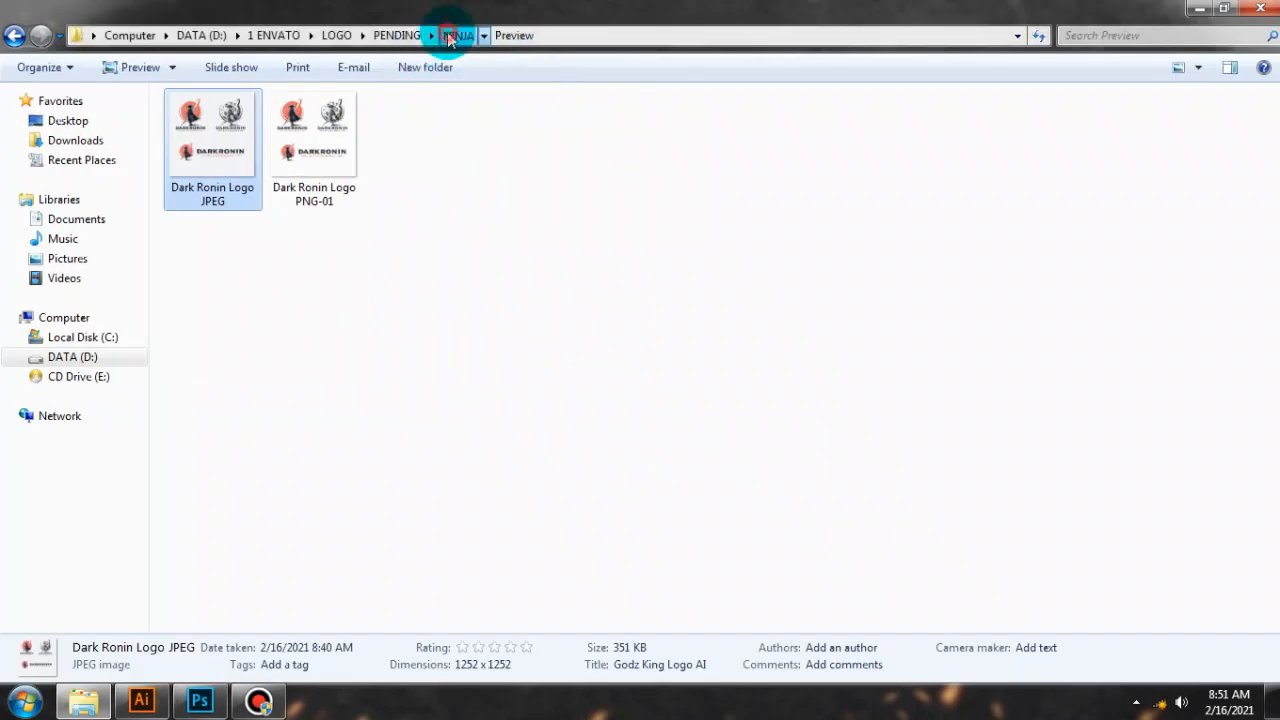
left_click(448, 35)
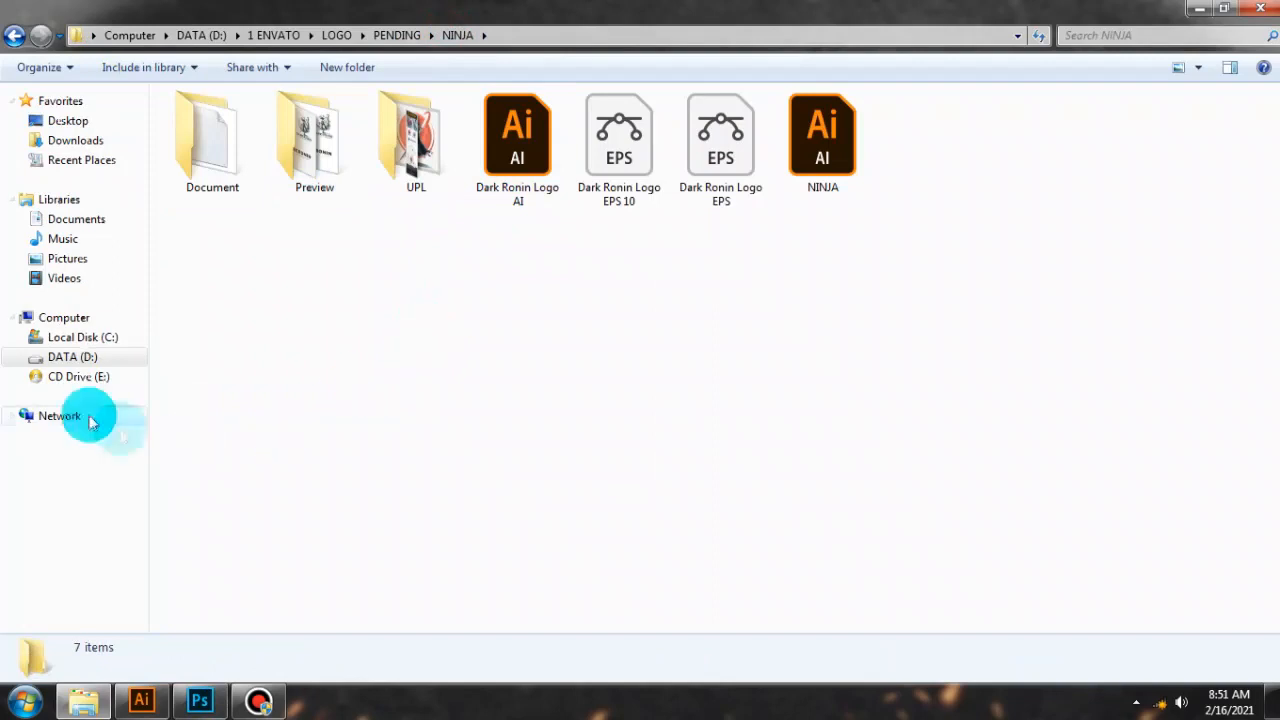
left_click_drag(212, 270, 762, 118)
left_click(414, 155, "ctrl")
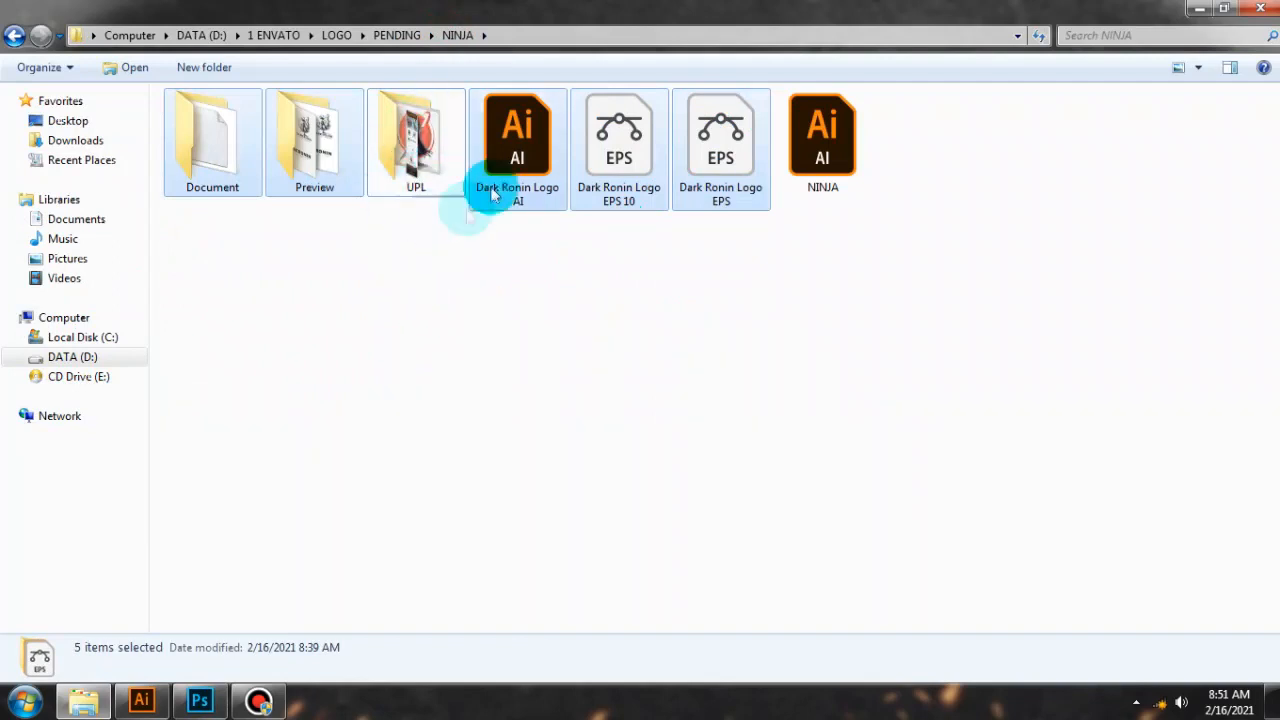
left_click(255, 212)
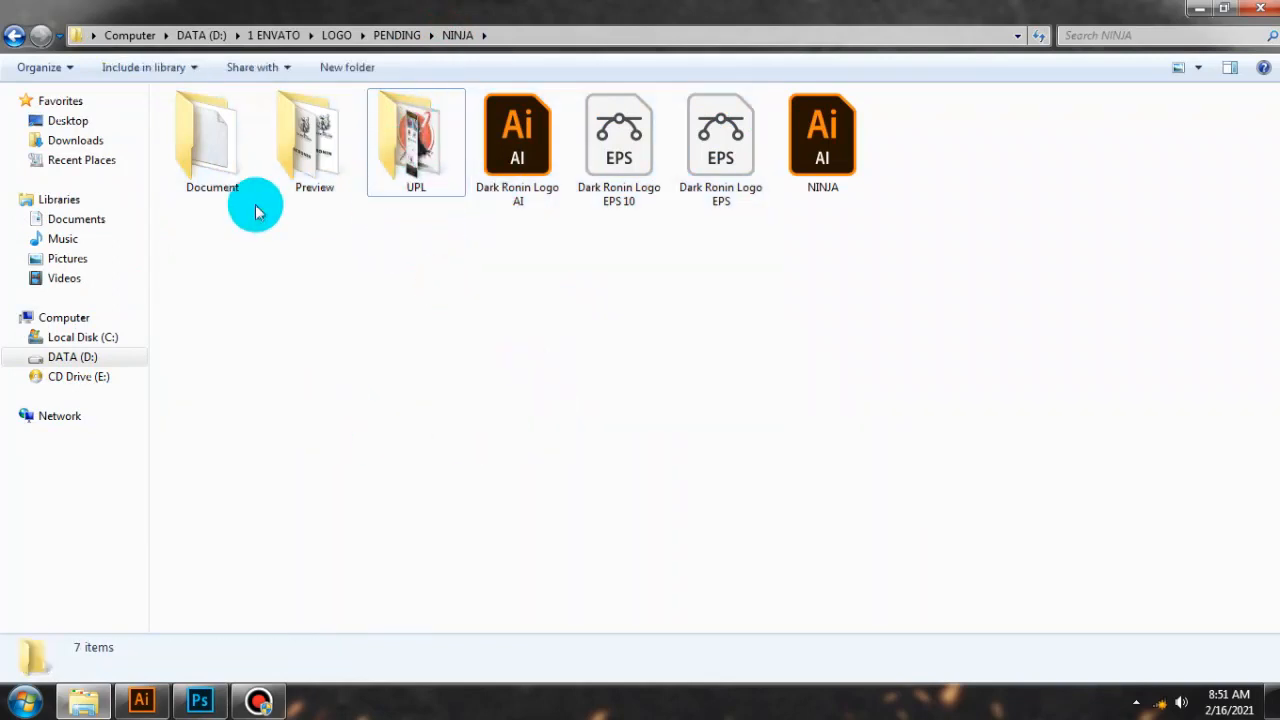
Select the Document and Preview folders together with the Dark Ronin Logo AI, EPS 10 and EPS files.
left_click(213, 160)
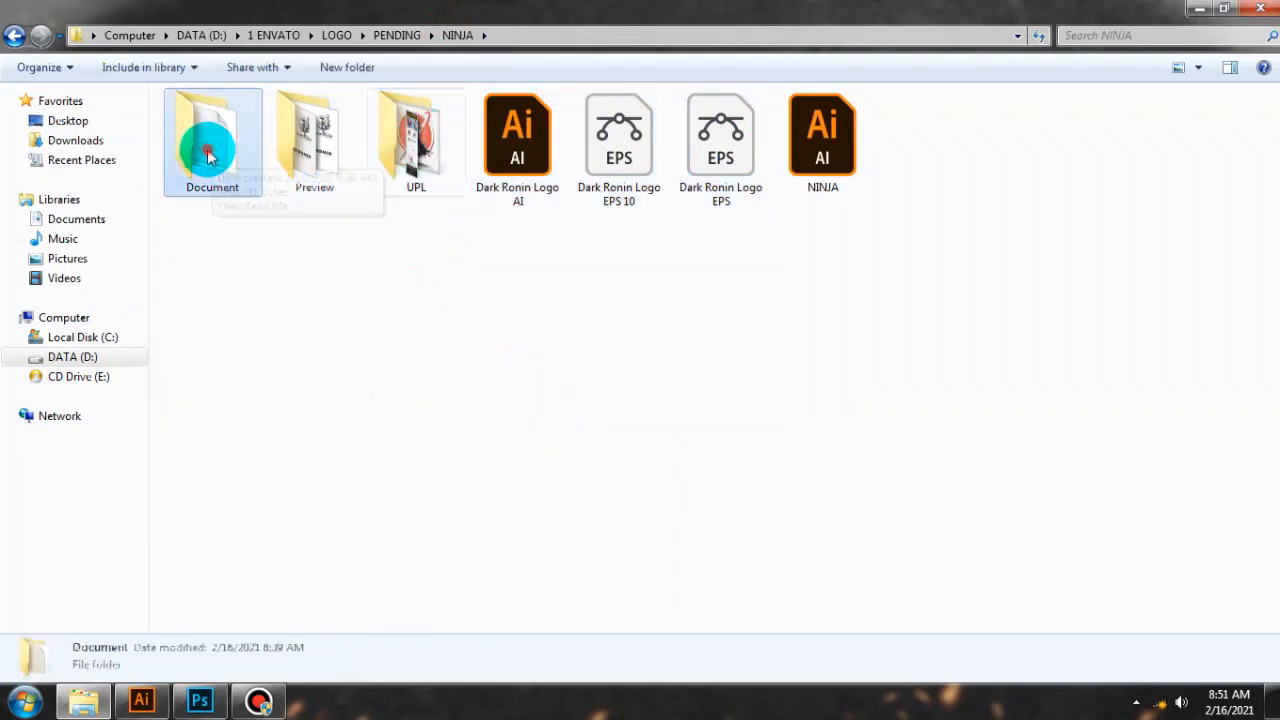
left_click(318, 190, "ctrl")
left_click(490, 175, "ctrl")
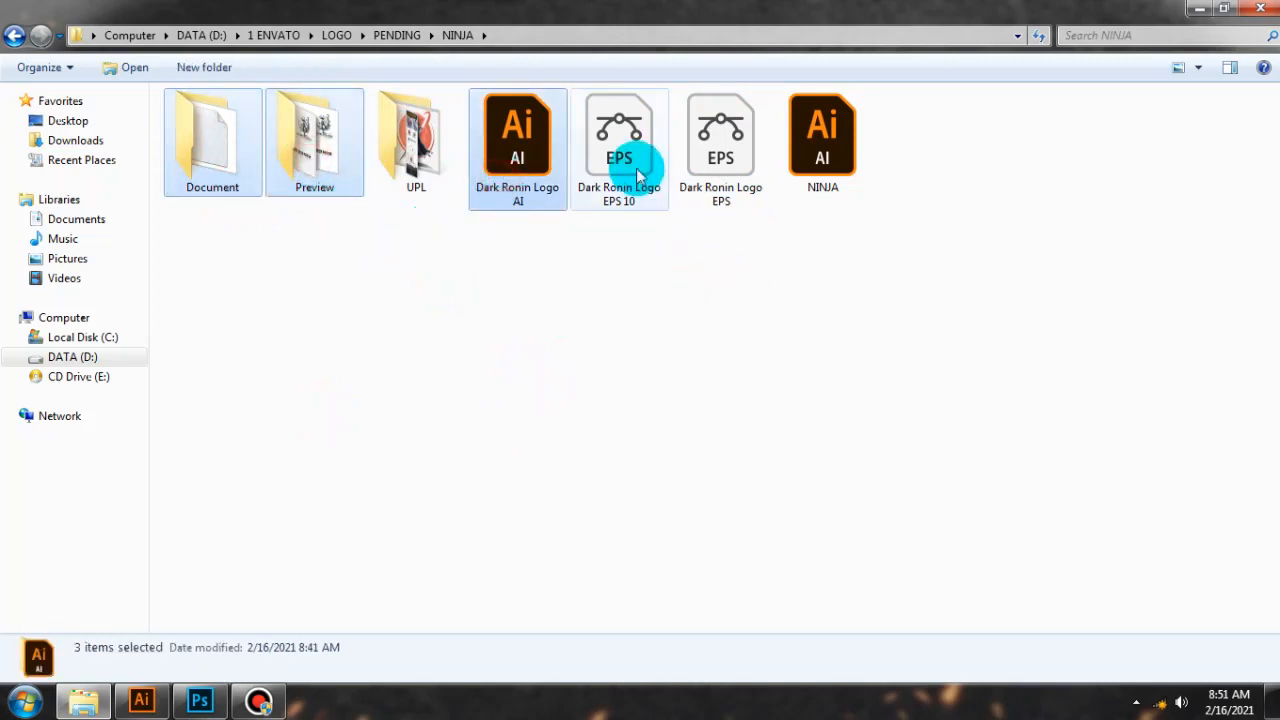
left_click(640, 175, "ctrl")
left_click(718, 172, "ctrl")
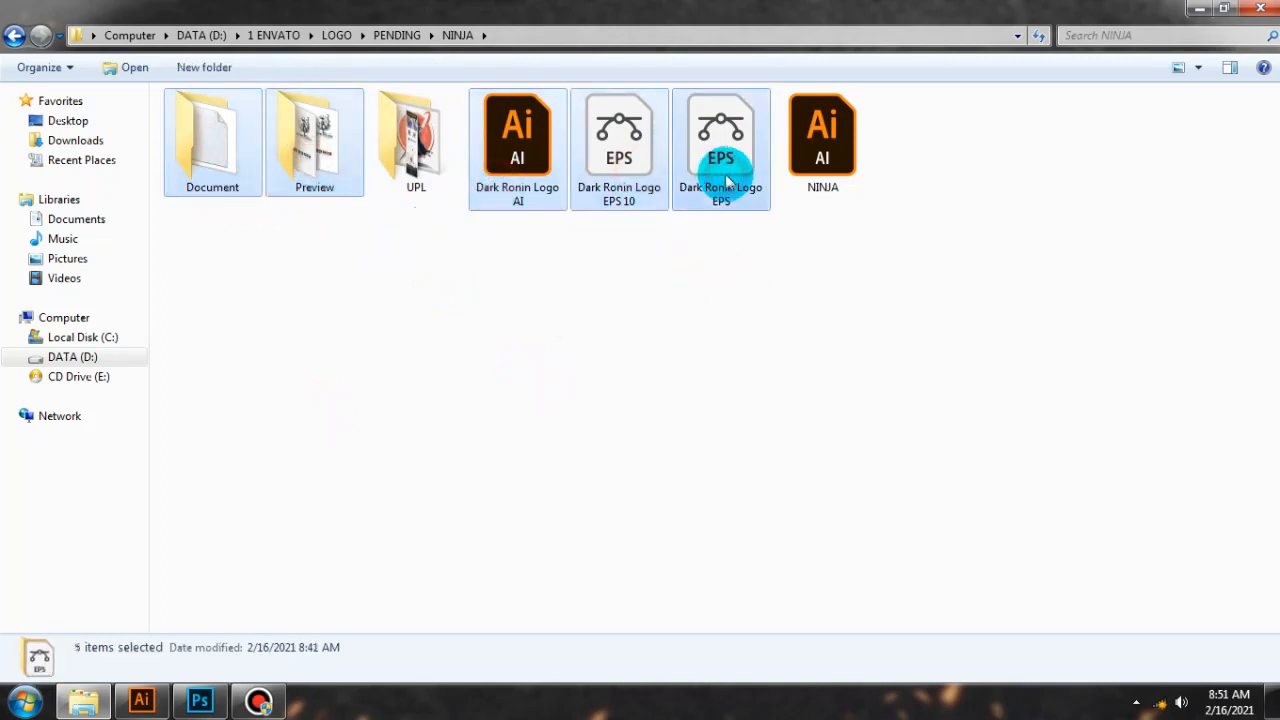
right_click(605, 147)
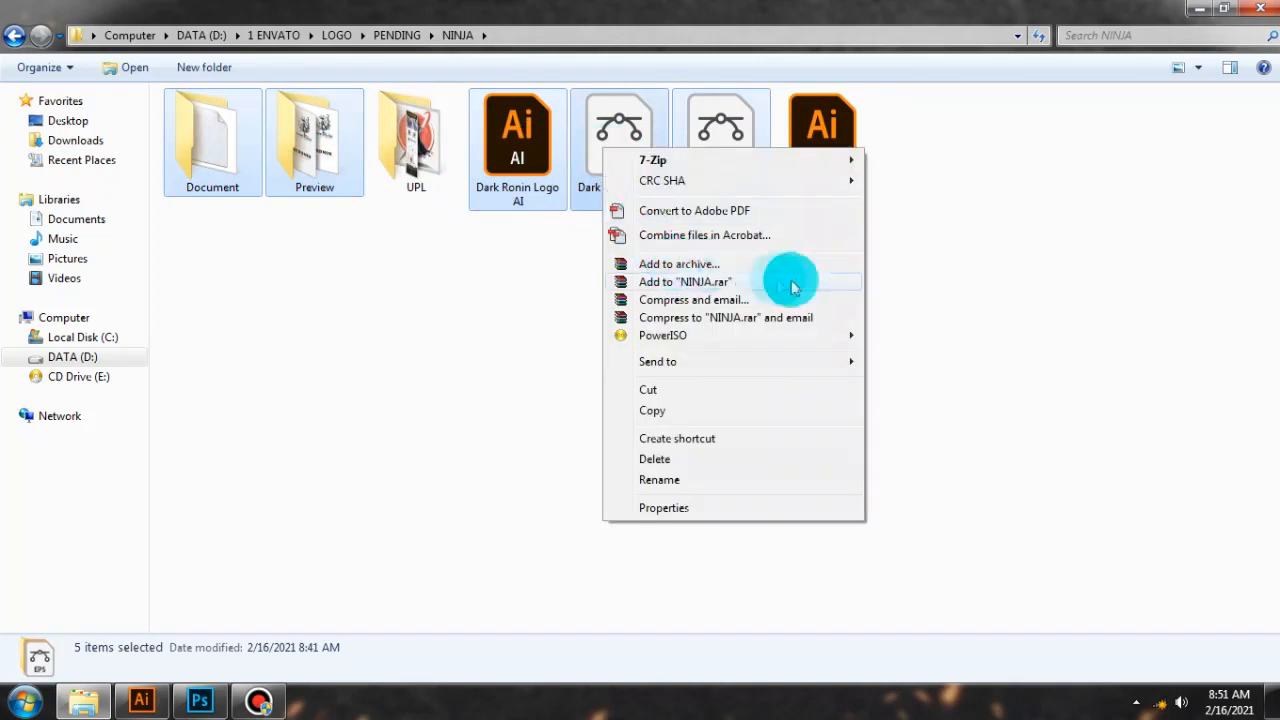
left_click(686, 268)
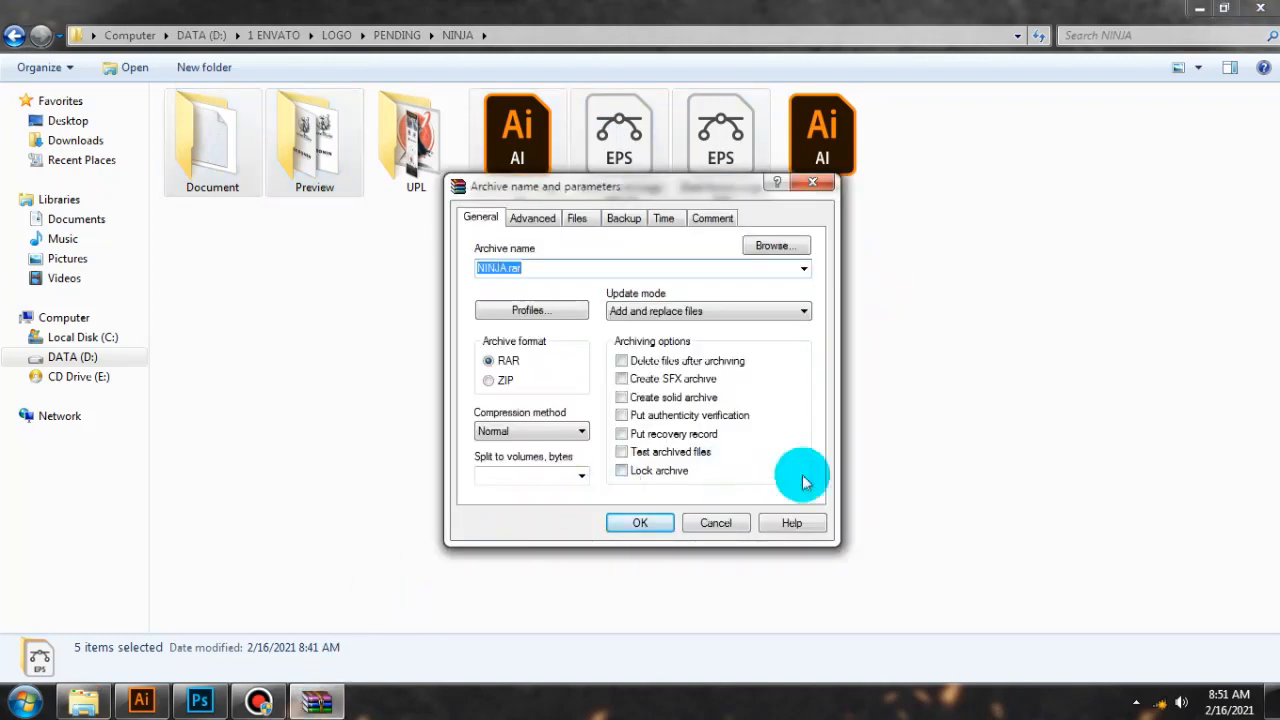
left_click(713, 523)
Compress the selected folders and logo files into a ZIP archive named Dark Ronin Logo.zip.
right_click(635, 166)
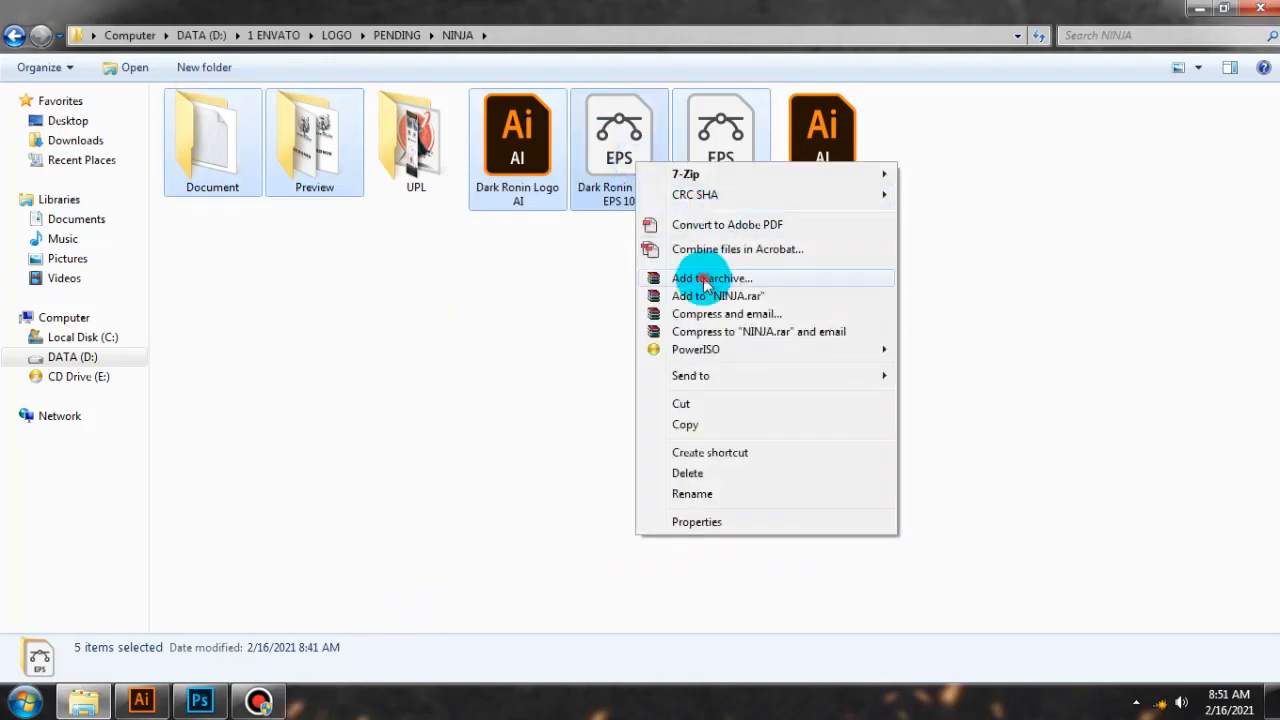
left_click(703, 278)
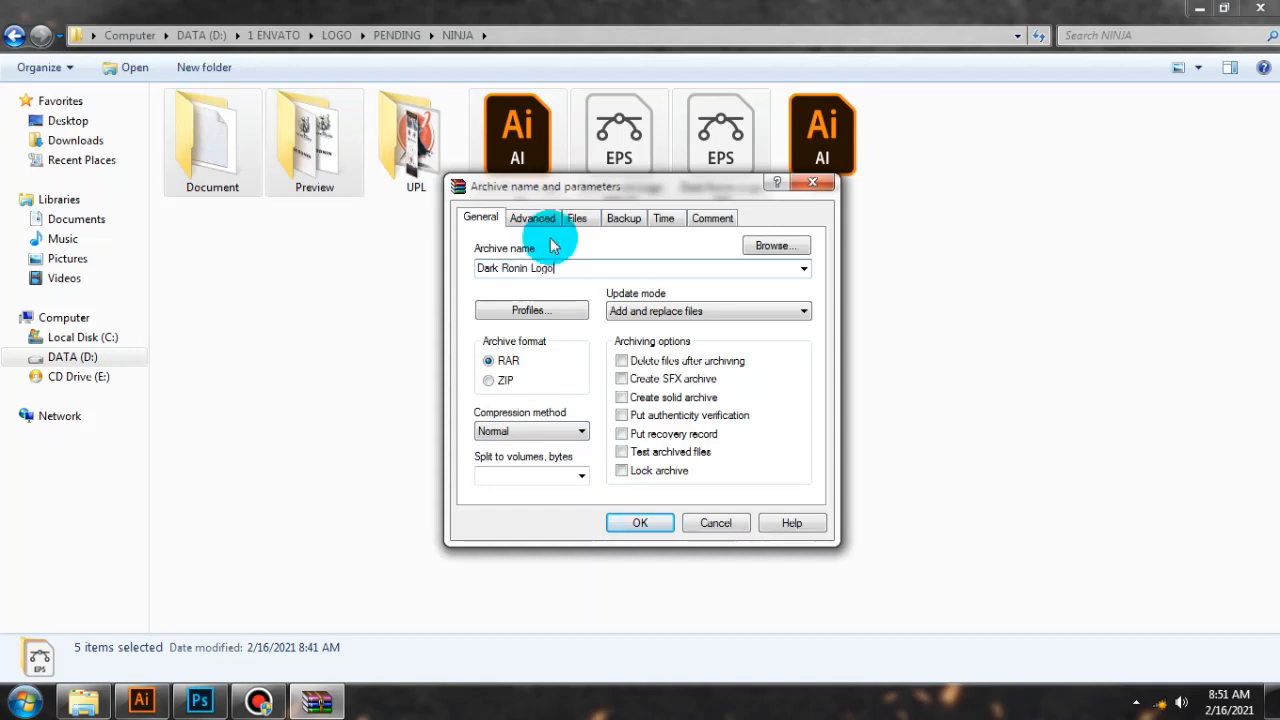
left_click(489, 380)
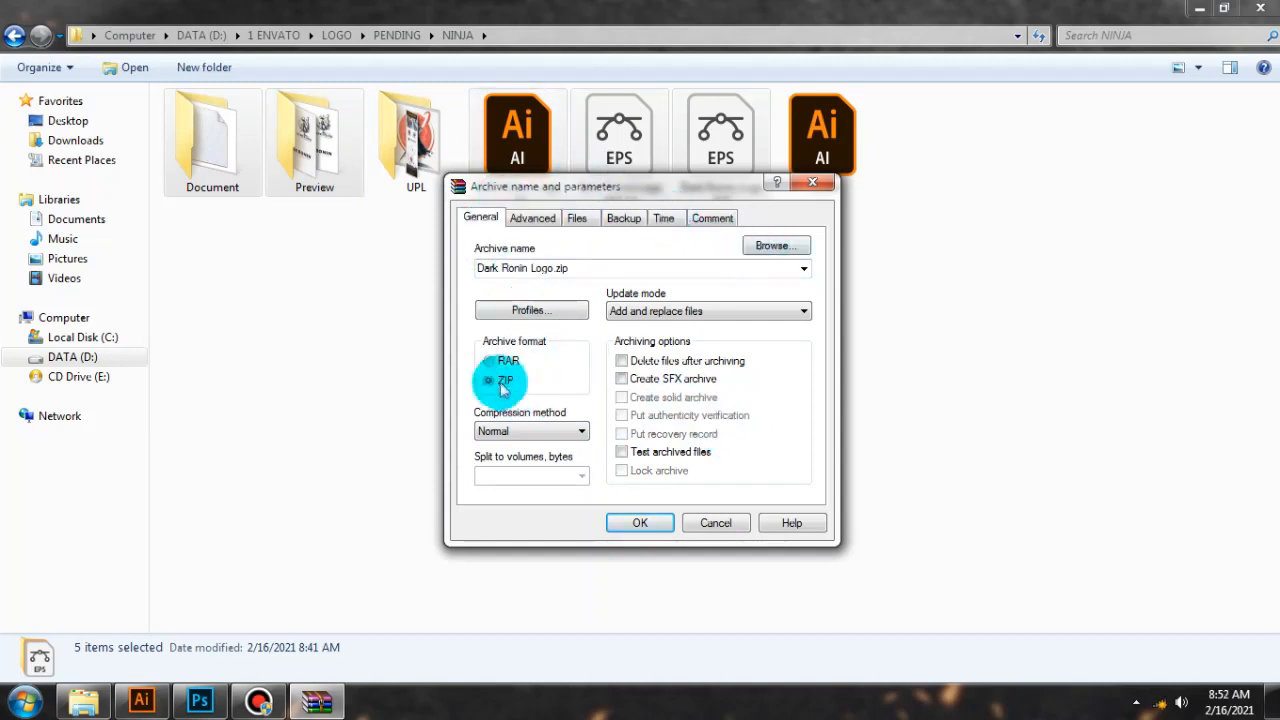
left_click_drag(630, 192, 698, 247)
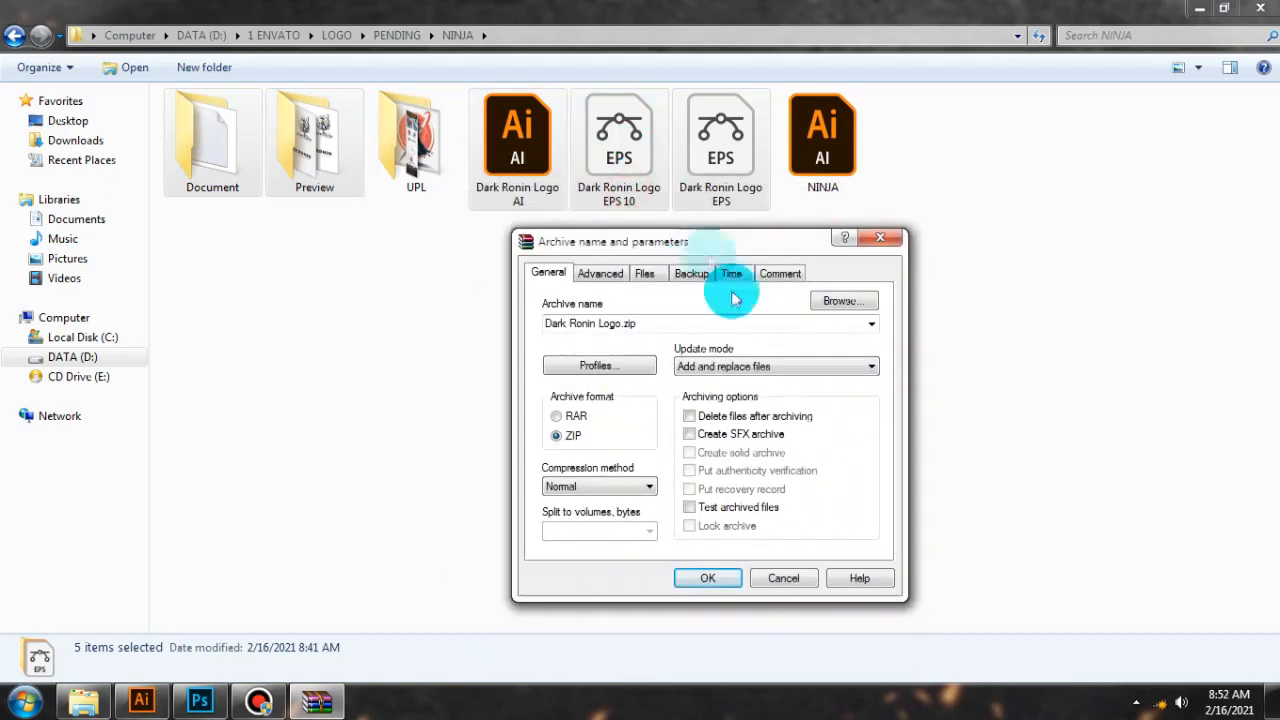
left_click(718, 580)
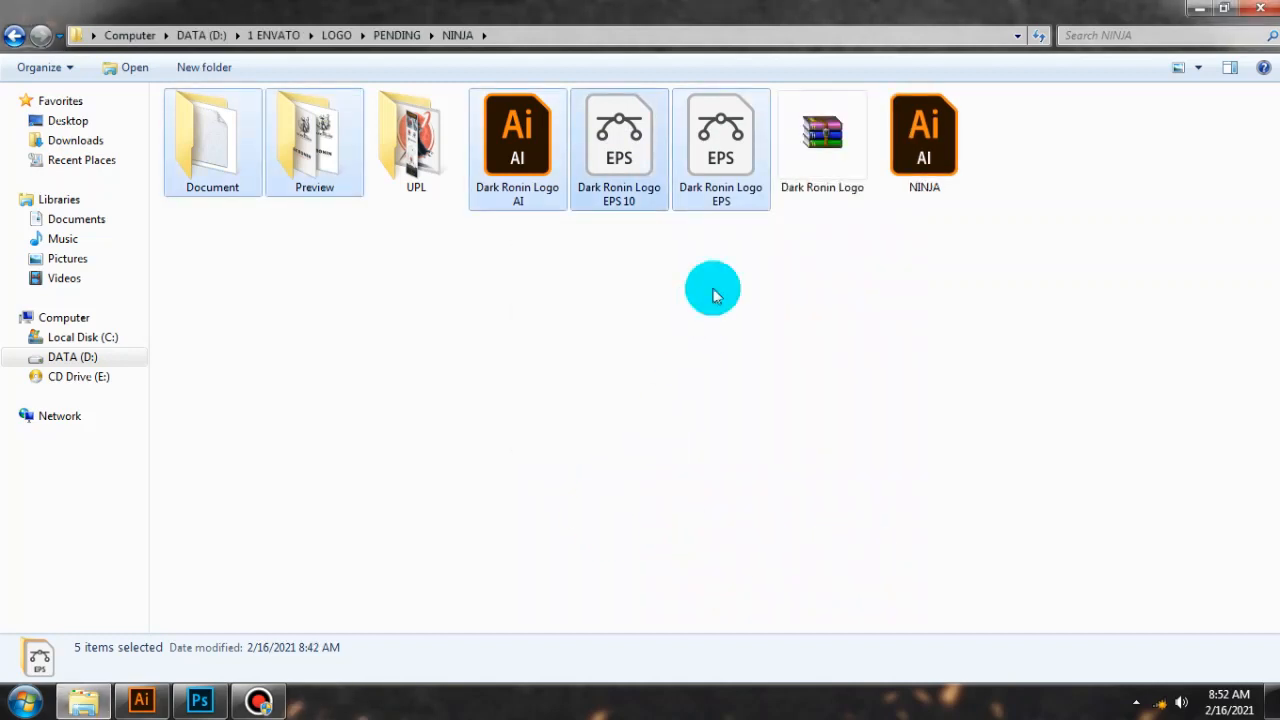
Move the Dark Ronin Logo archive into the UPL folder and open that folder.
left_click(825, 182)
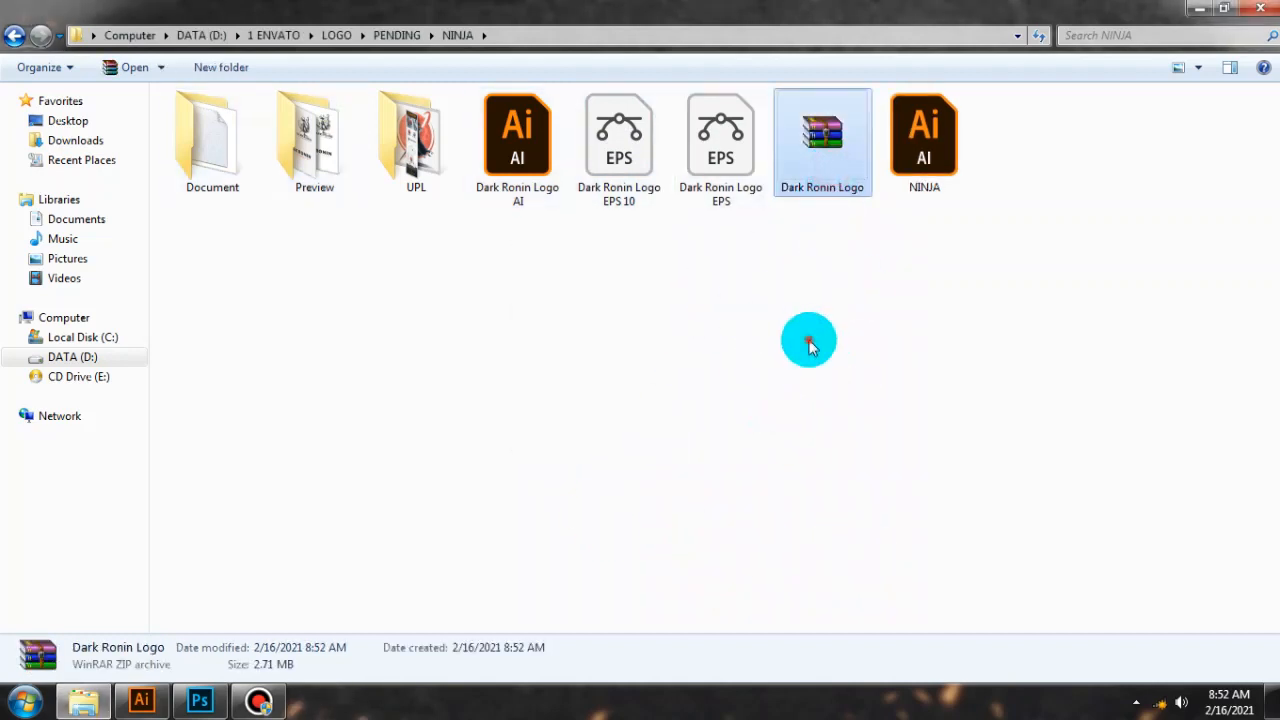
left_click_drag(841, 163, 401, 161)
double_click(401, 161)
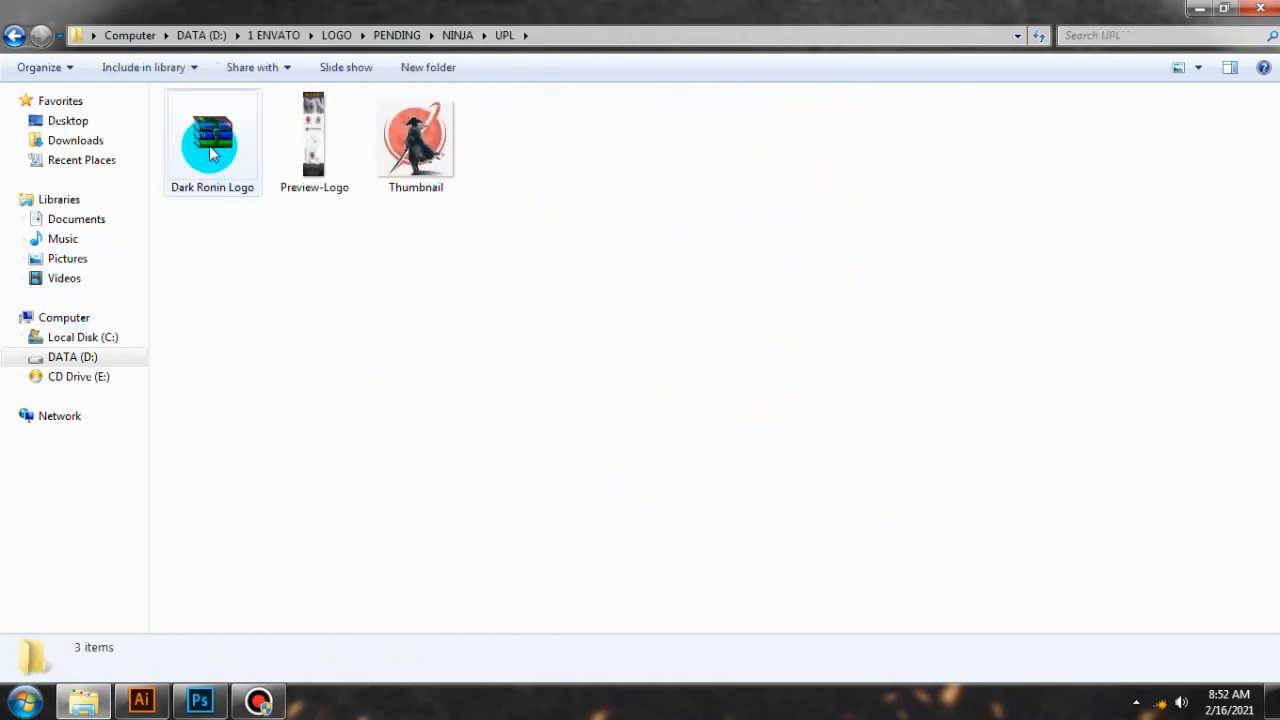
Open the Dark Ronin Logo archive, examine the contents of its Preview and Document folders, and close it.
left_click(210, 152)
left_click(660, 265)
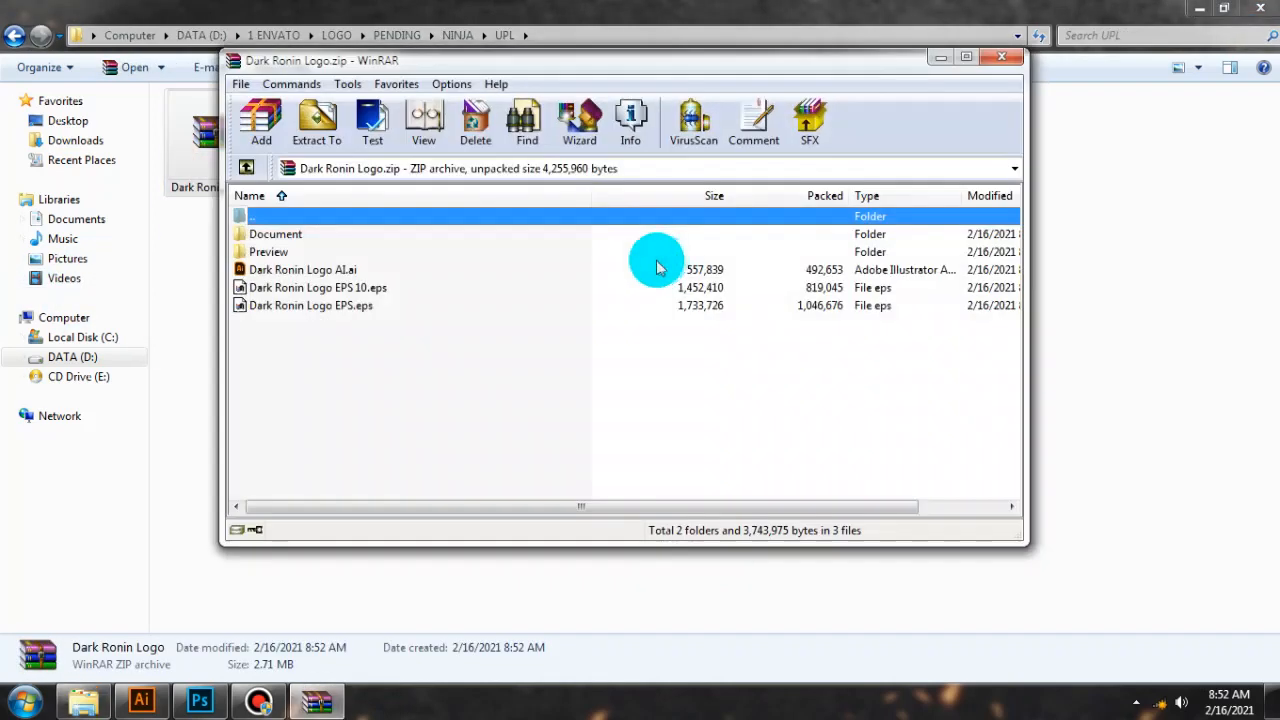
double_click(280, 251)
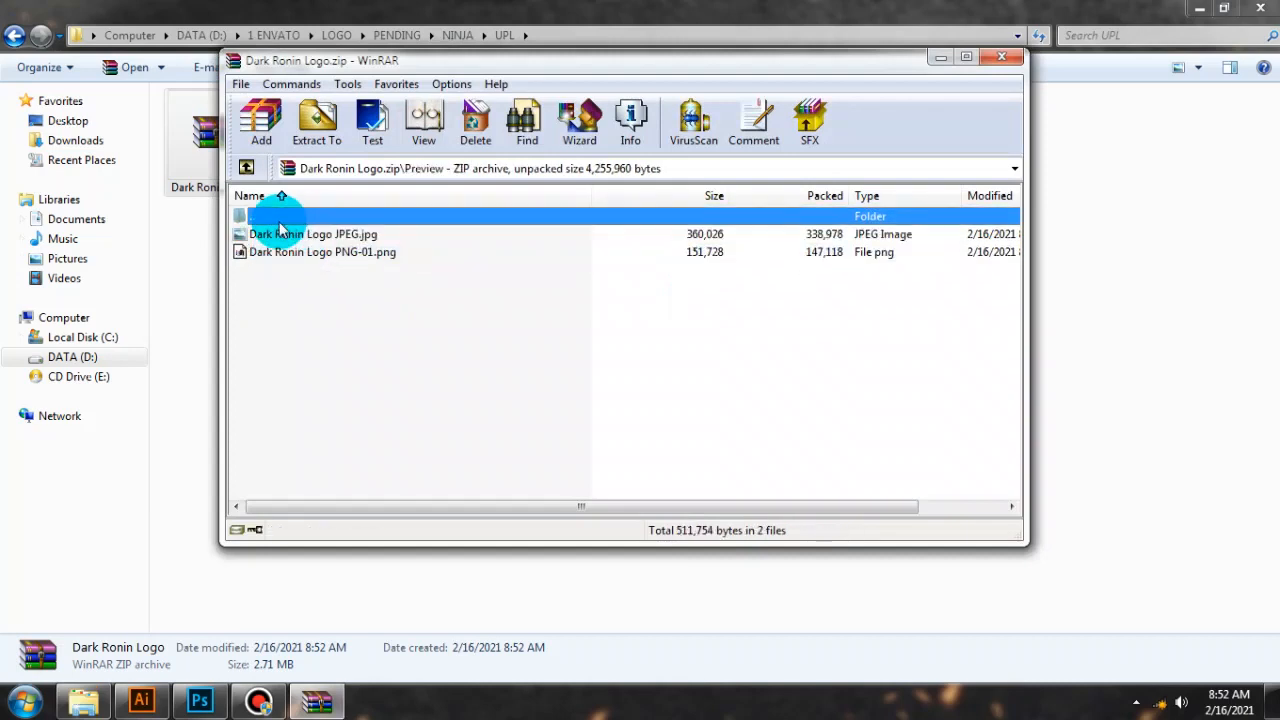
double_click(280, 220)
double_click(262, 236)
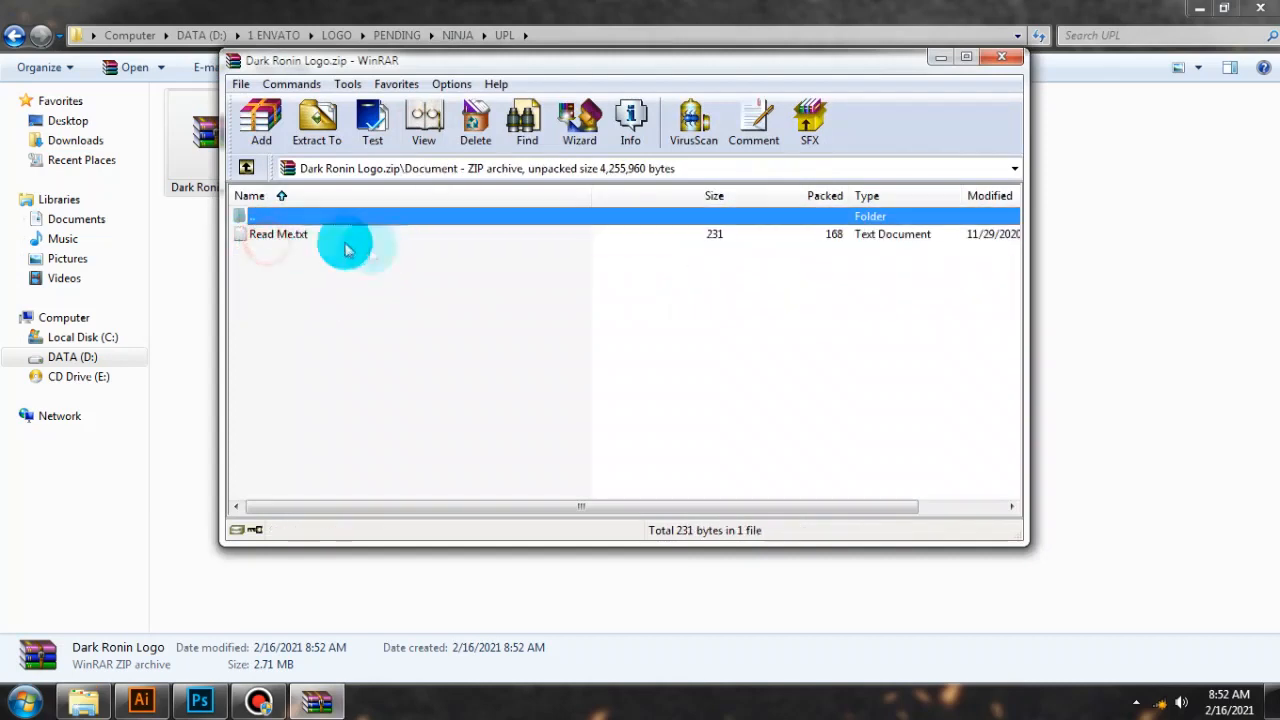
left_click(400, 234)
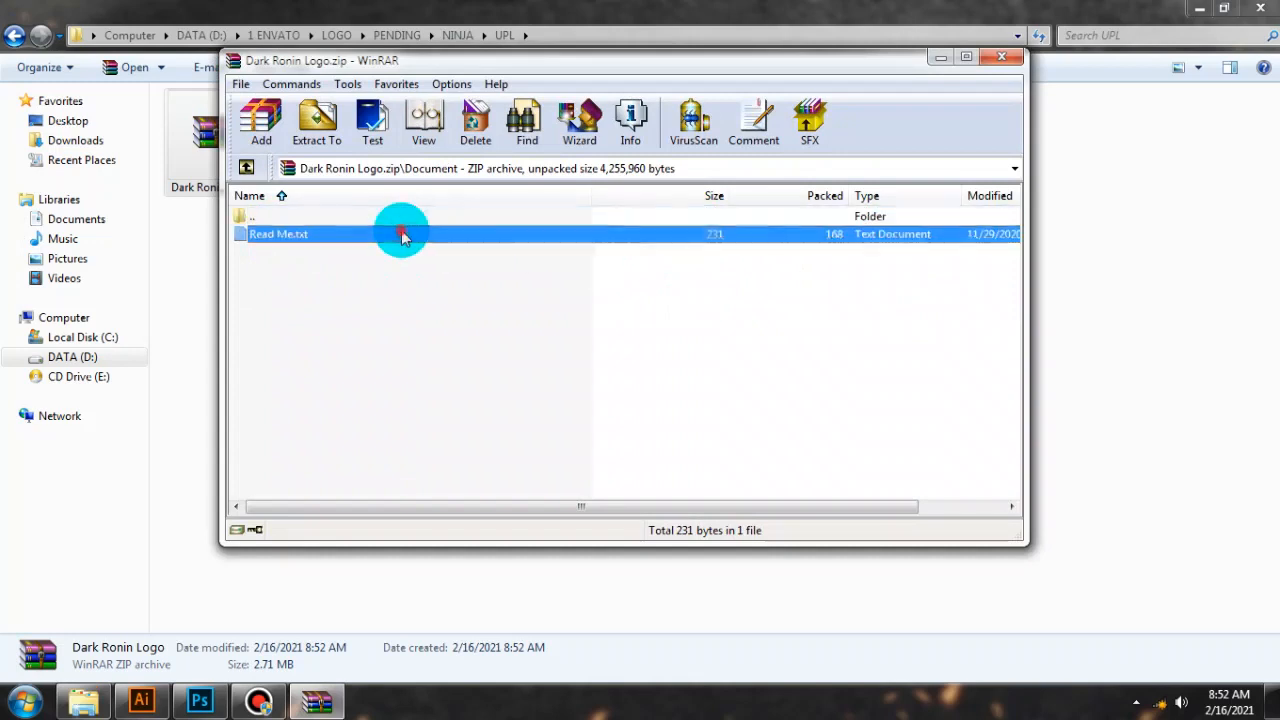
double_click(375, 222)
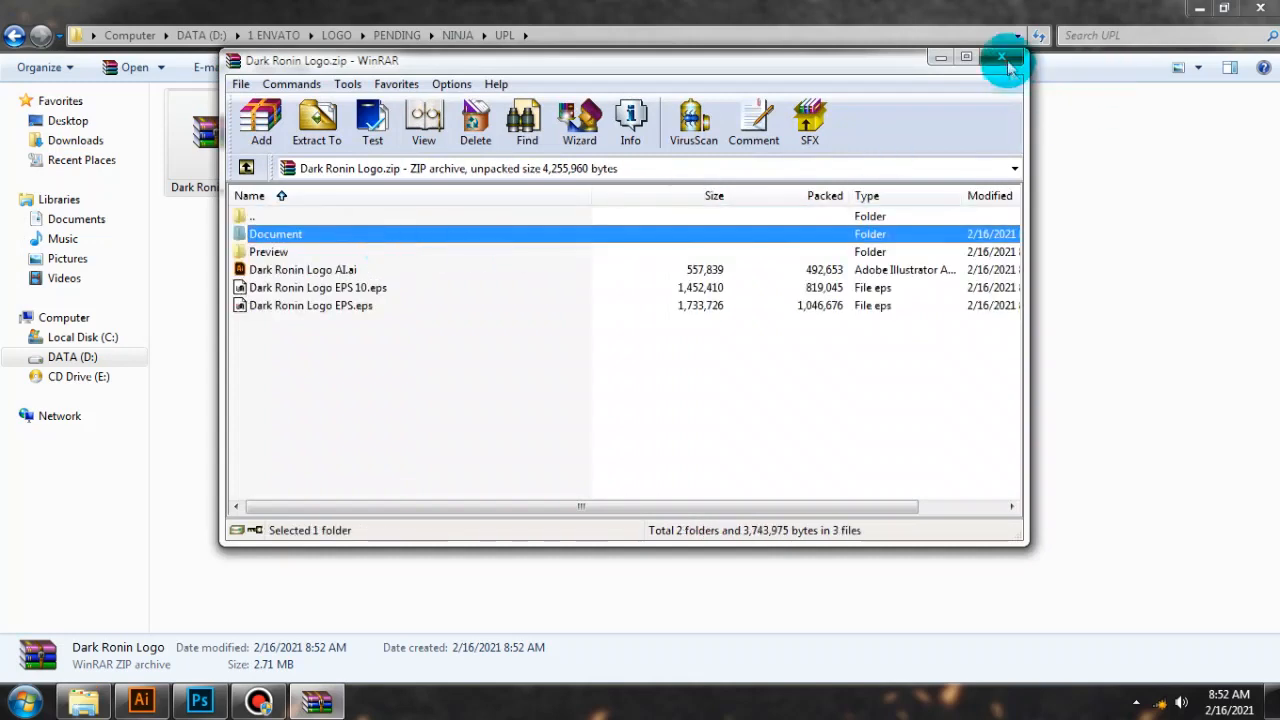
left_click(1002, 58)
left_click(357, 413)
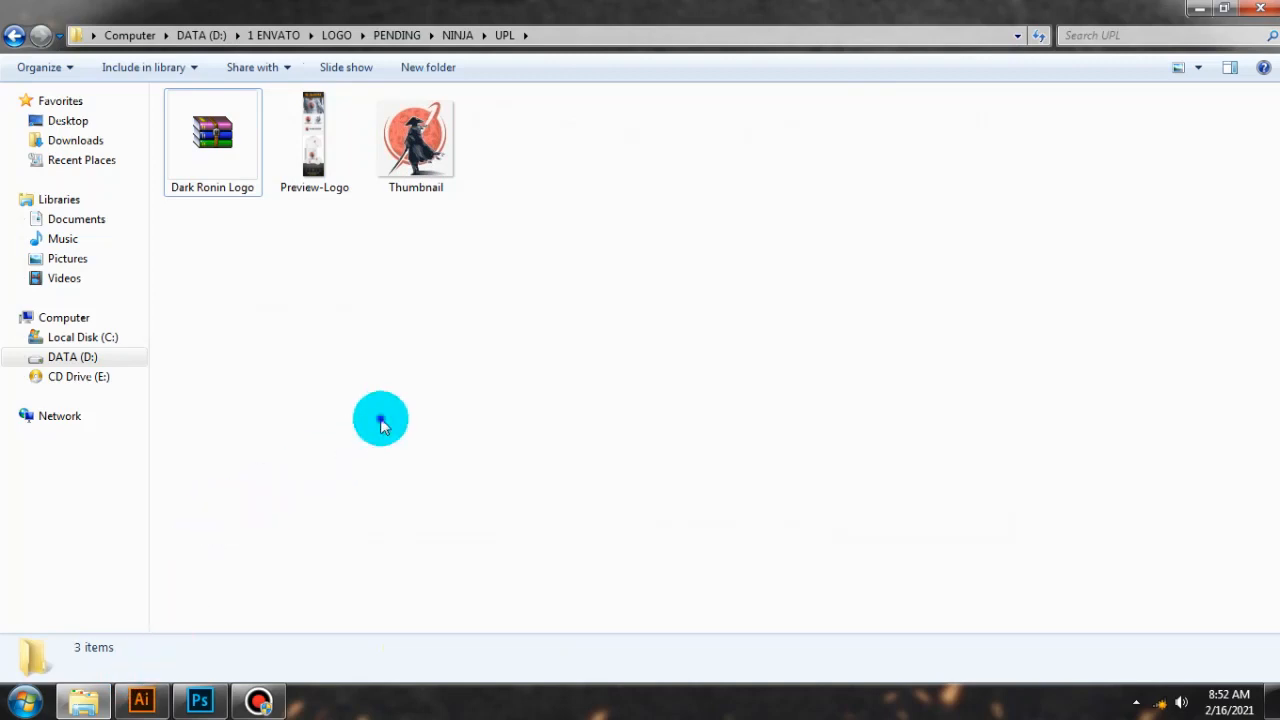
right_click(381, 419)
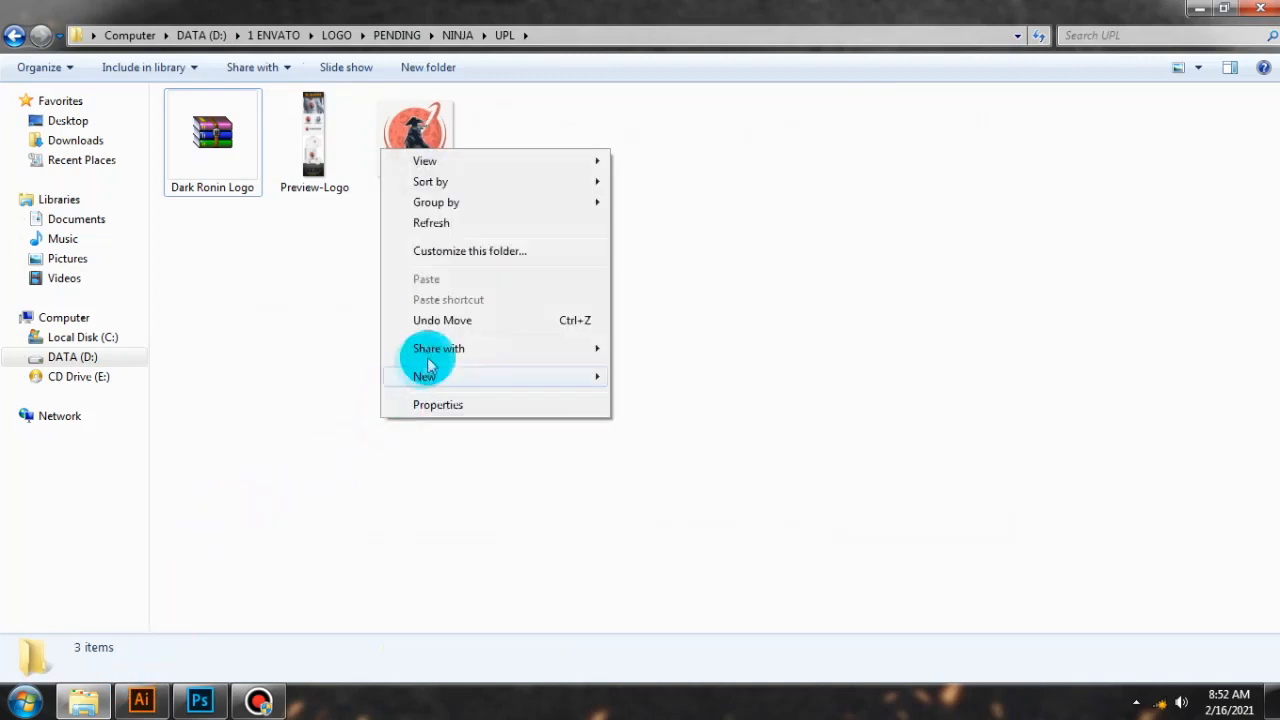
left_click(700, 334)
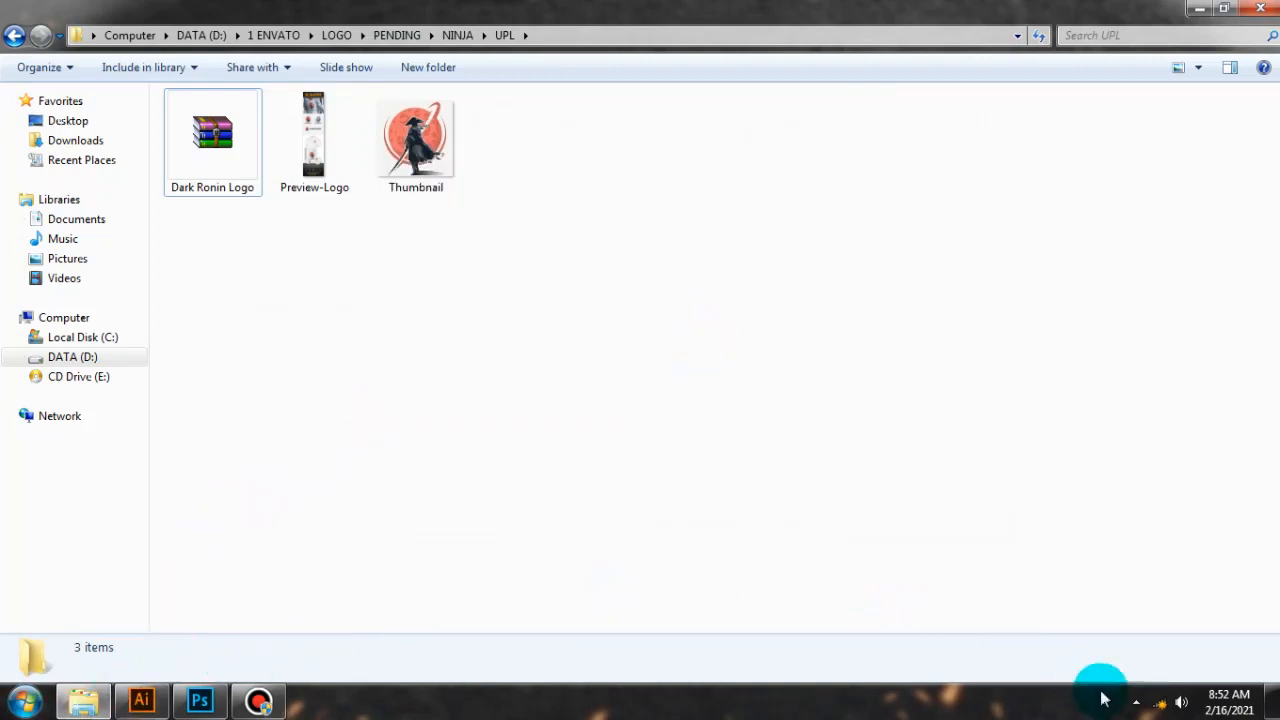
Connect the computer to the first available wireless network in the list.
left_click(1164, 713)
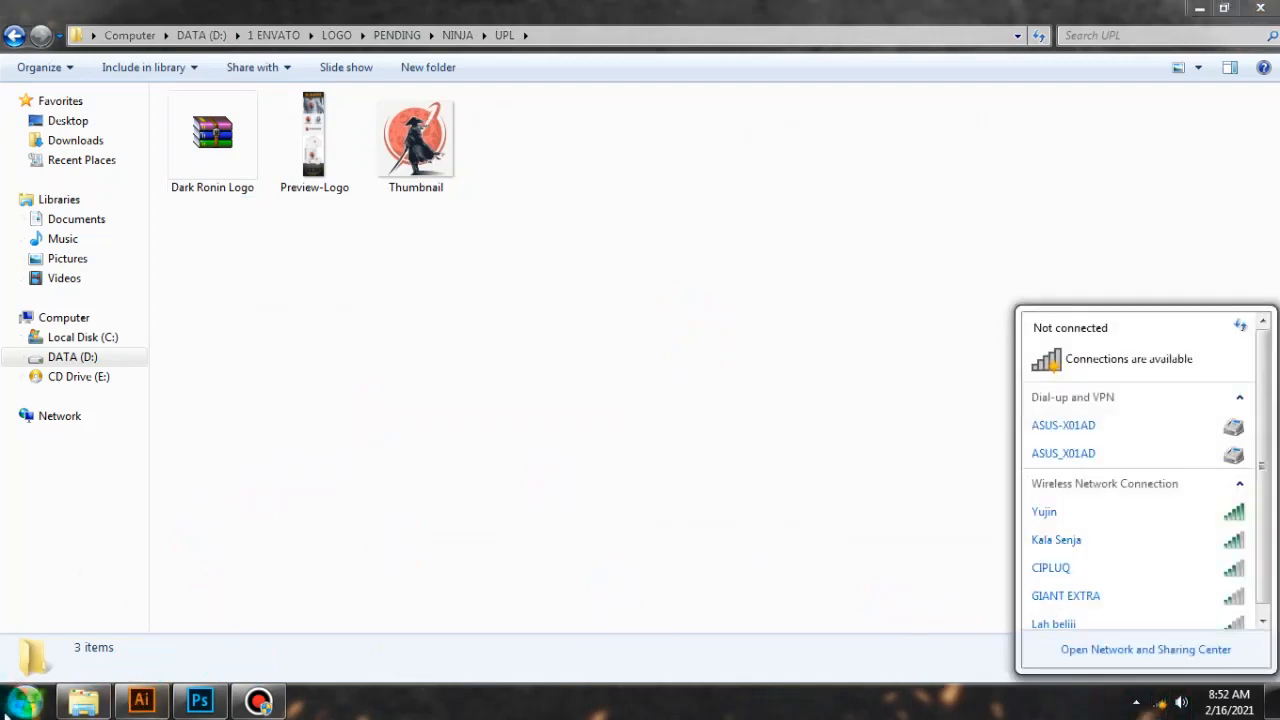
left_click(1063, 520)
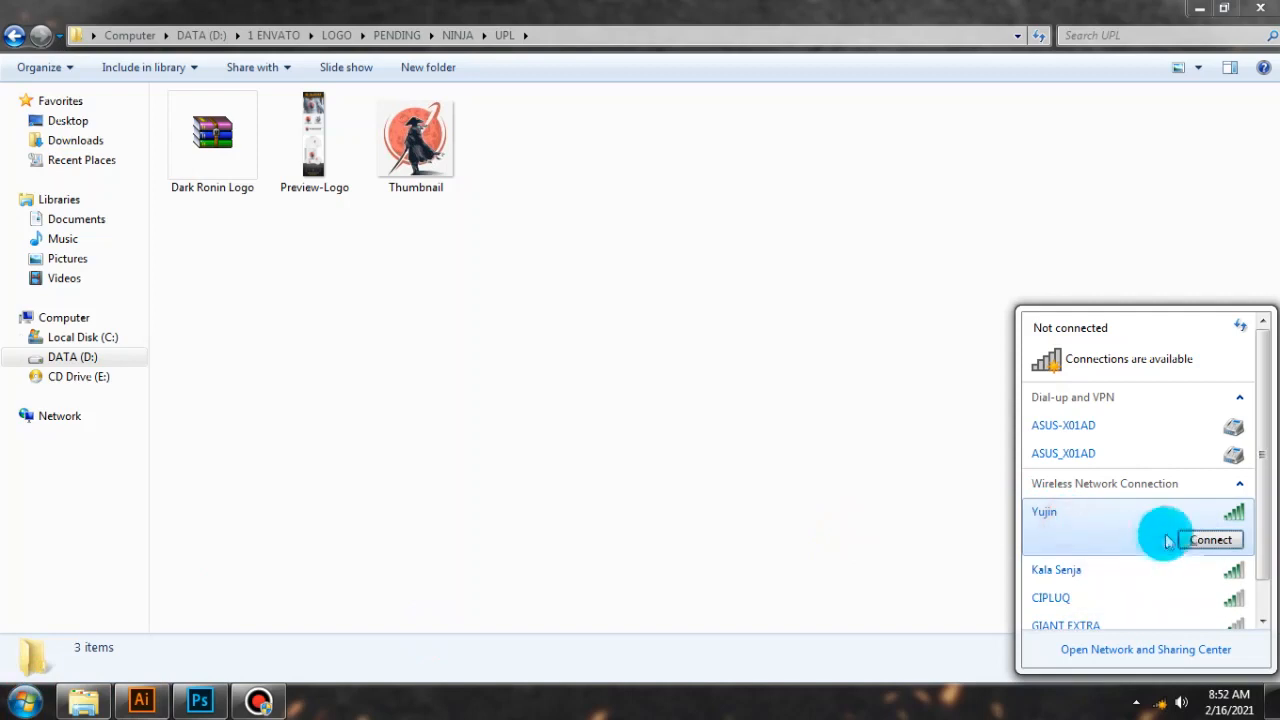
left_click(1226, 540)
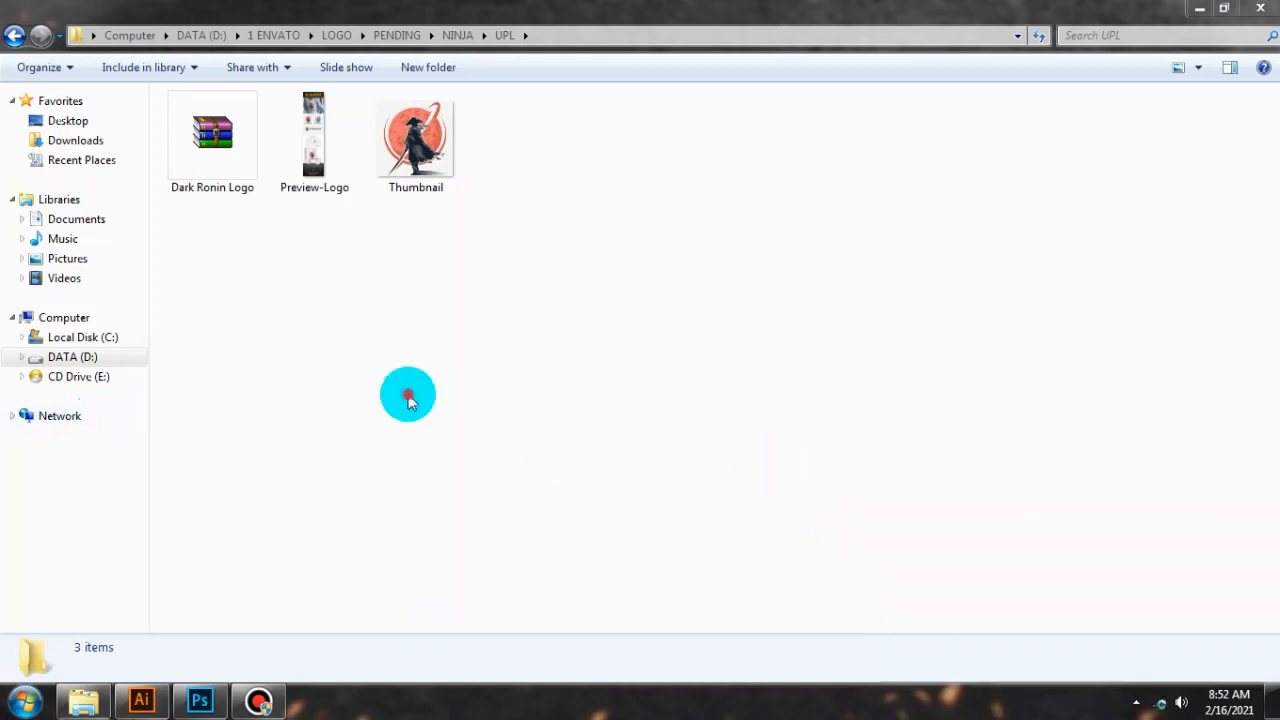
Launch Microsoft Word and open the recent document Information Logo HTML.
key("super")
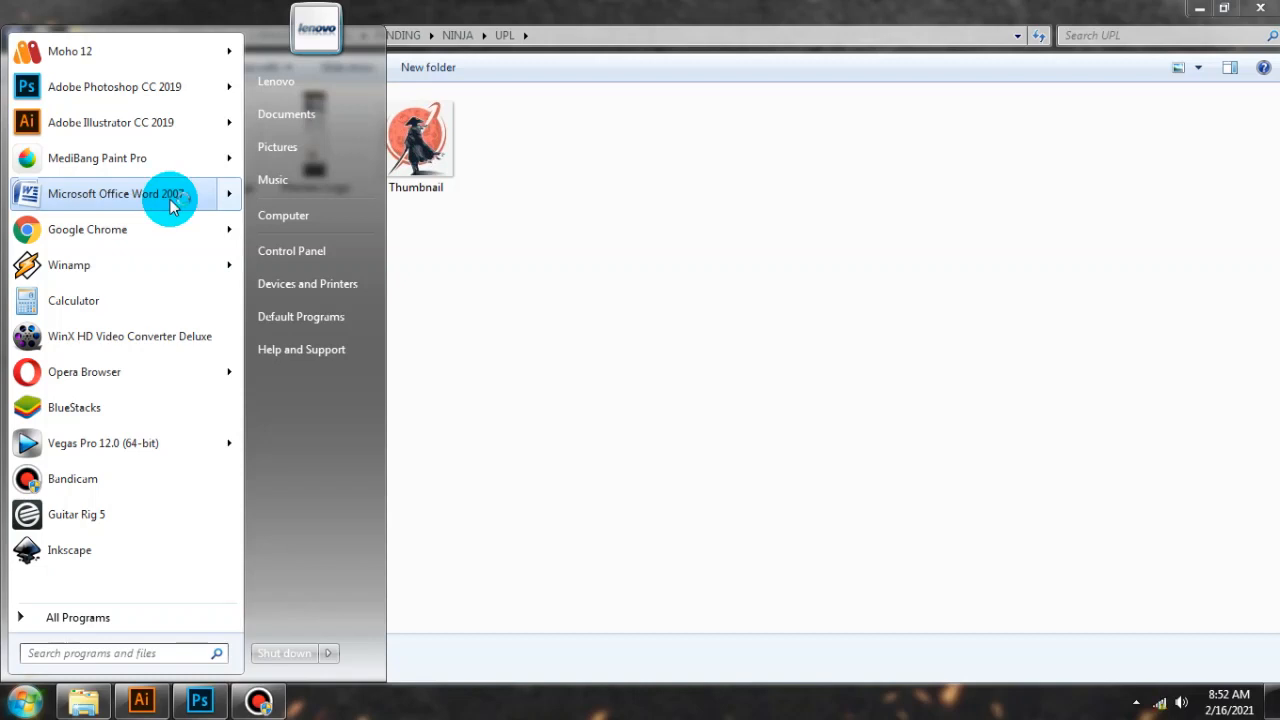
left_click(665, 58)
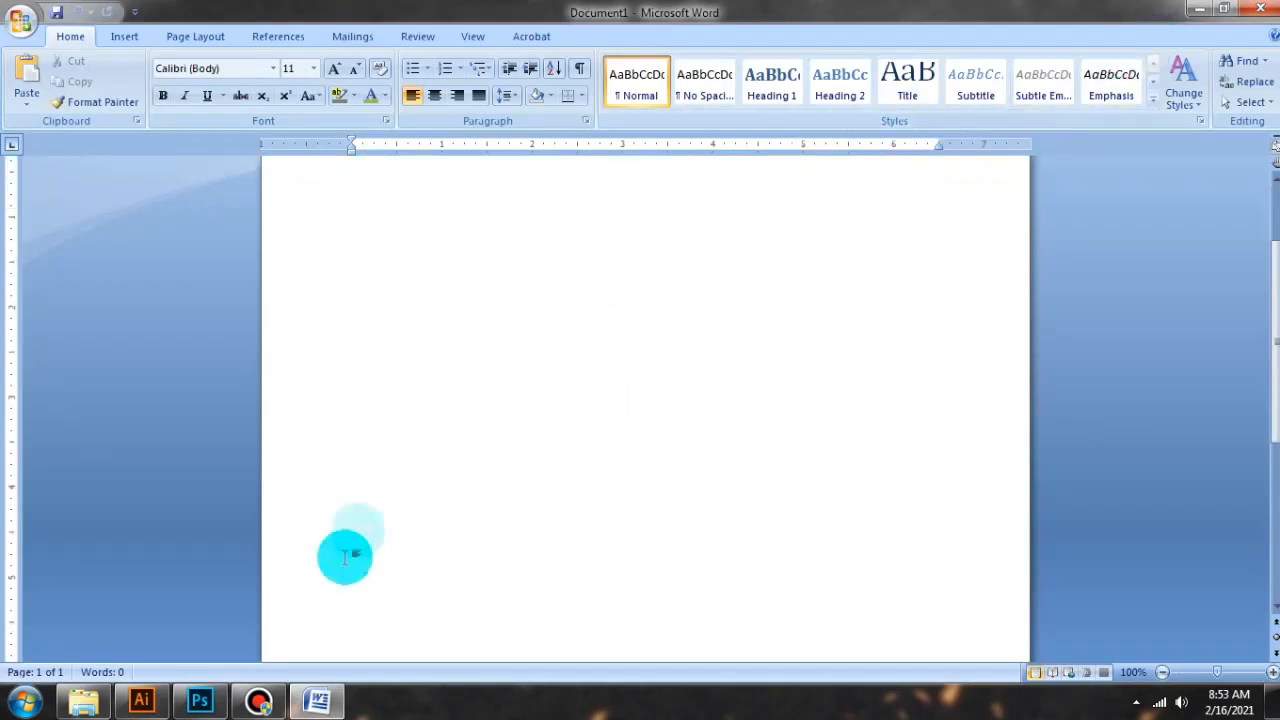
left_click(315, 700)
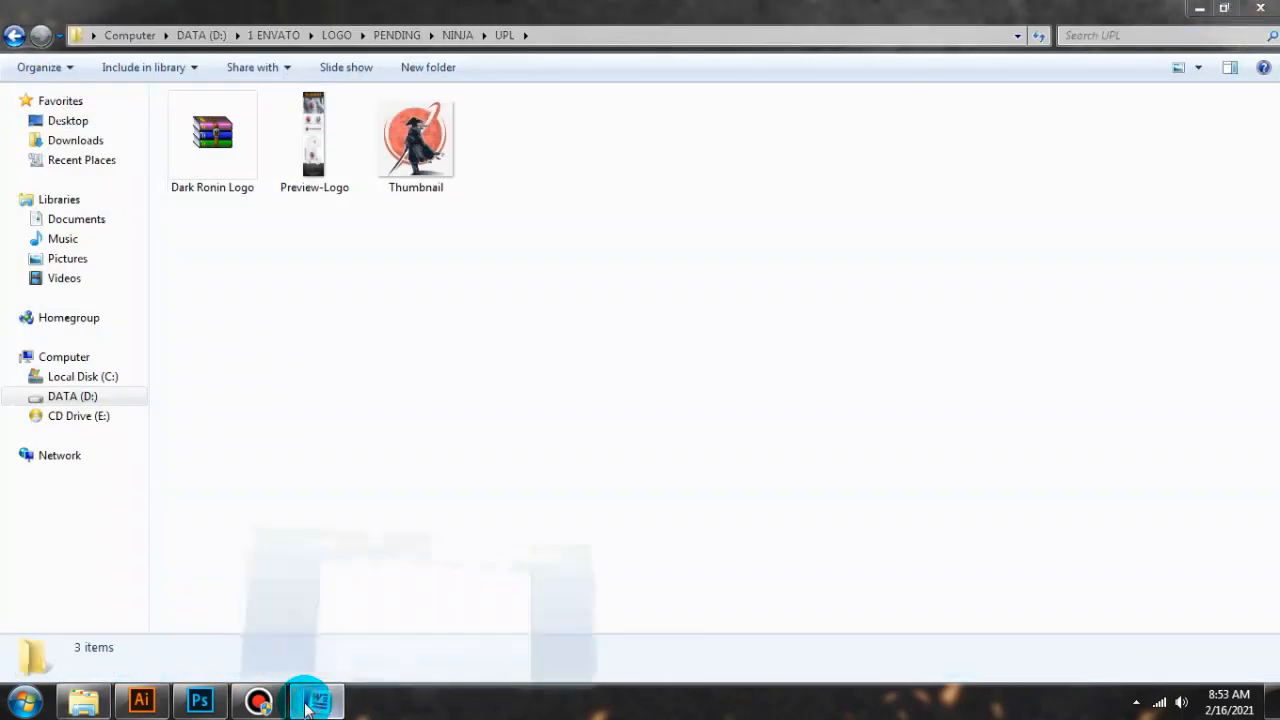
left_click(311, 703)
left_click(22, 20)
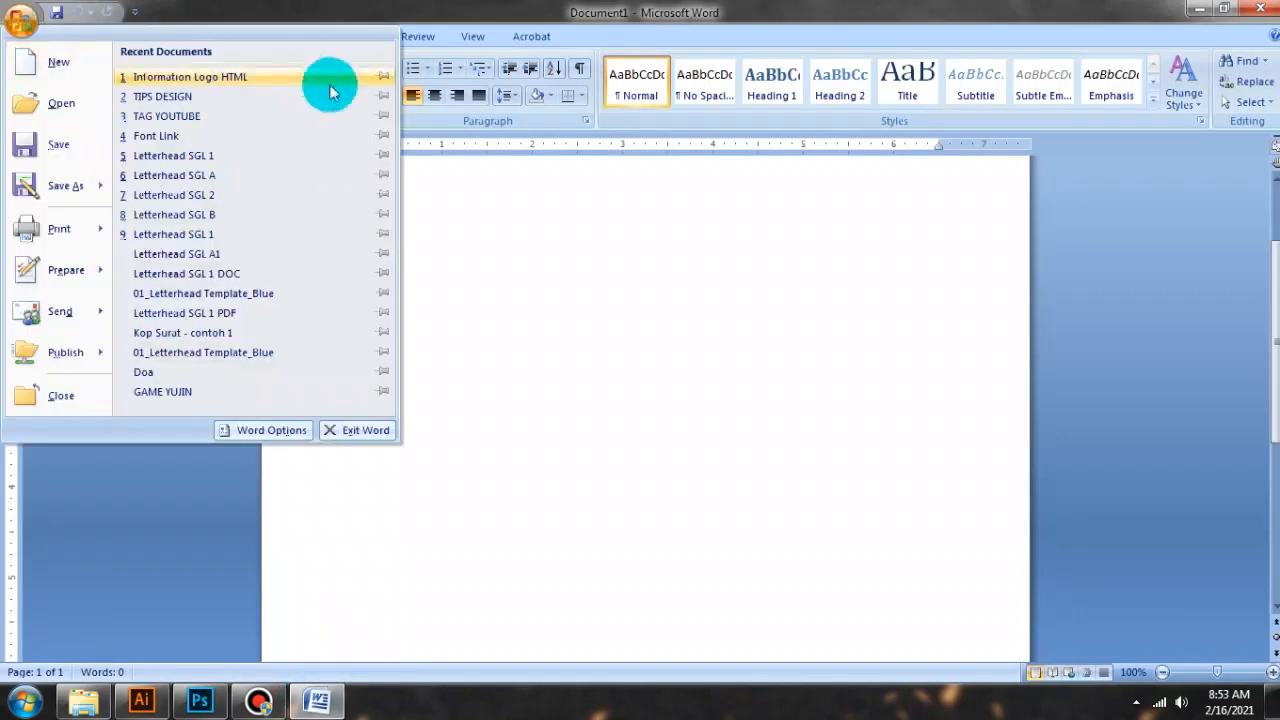
left_click(295, 82)
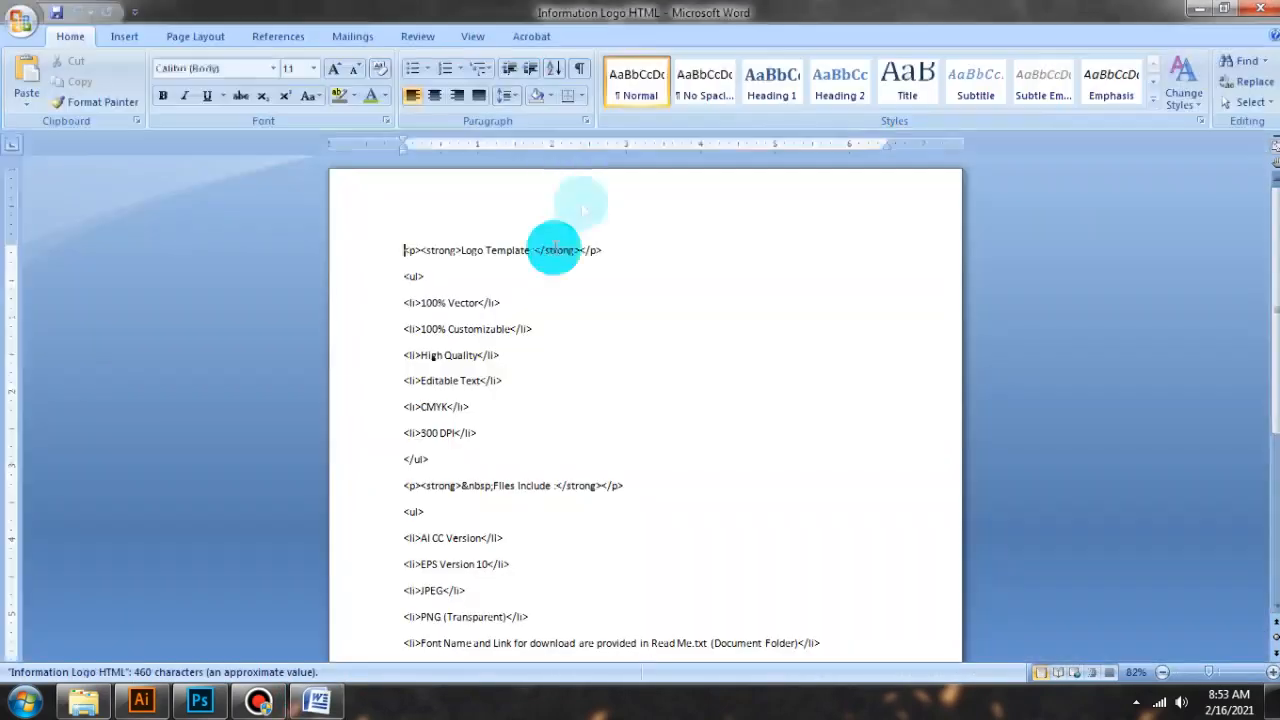
Select the whole HTML item description, from the Logo Template heading through the Thanks line.
scroll(338, 270, "down", 5)
scroll(423, 351, "up", 5)
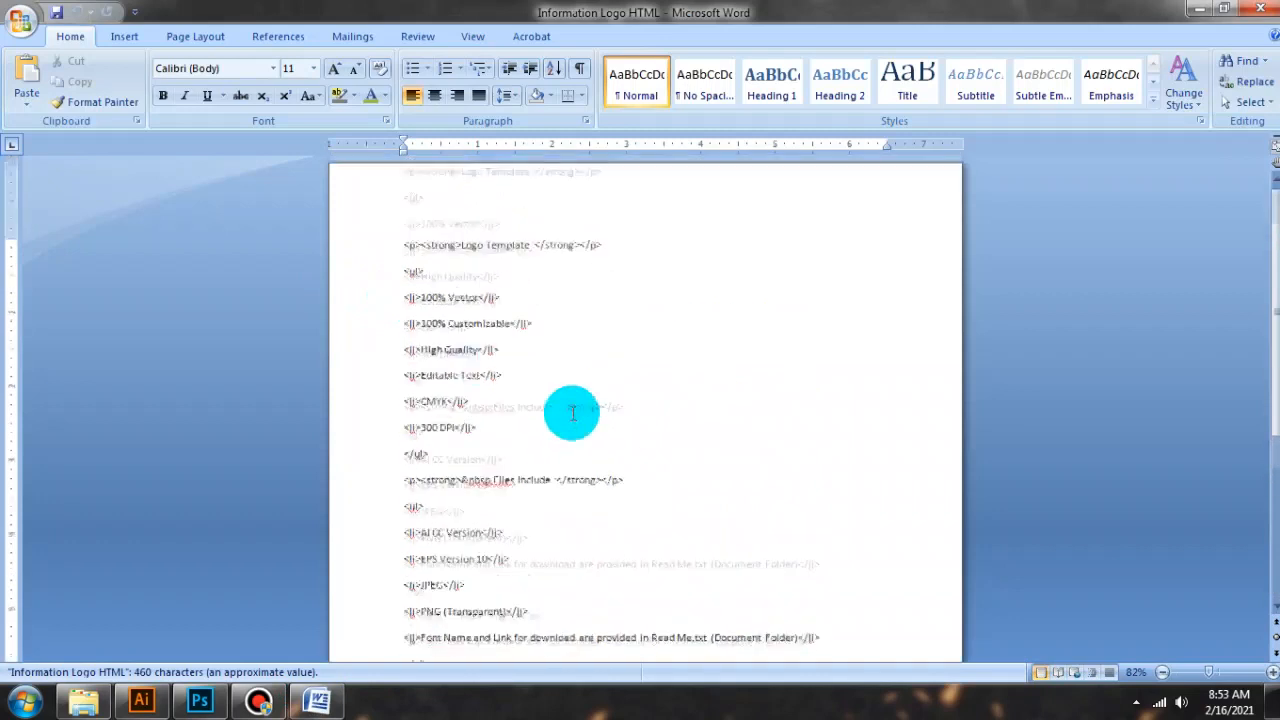
left_click_drag(358, 273, 670, 480)
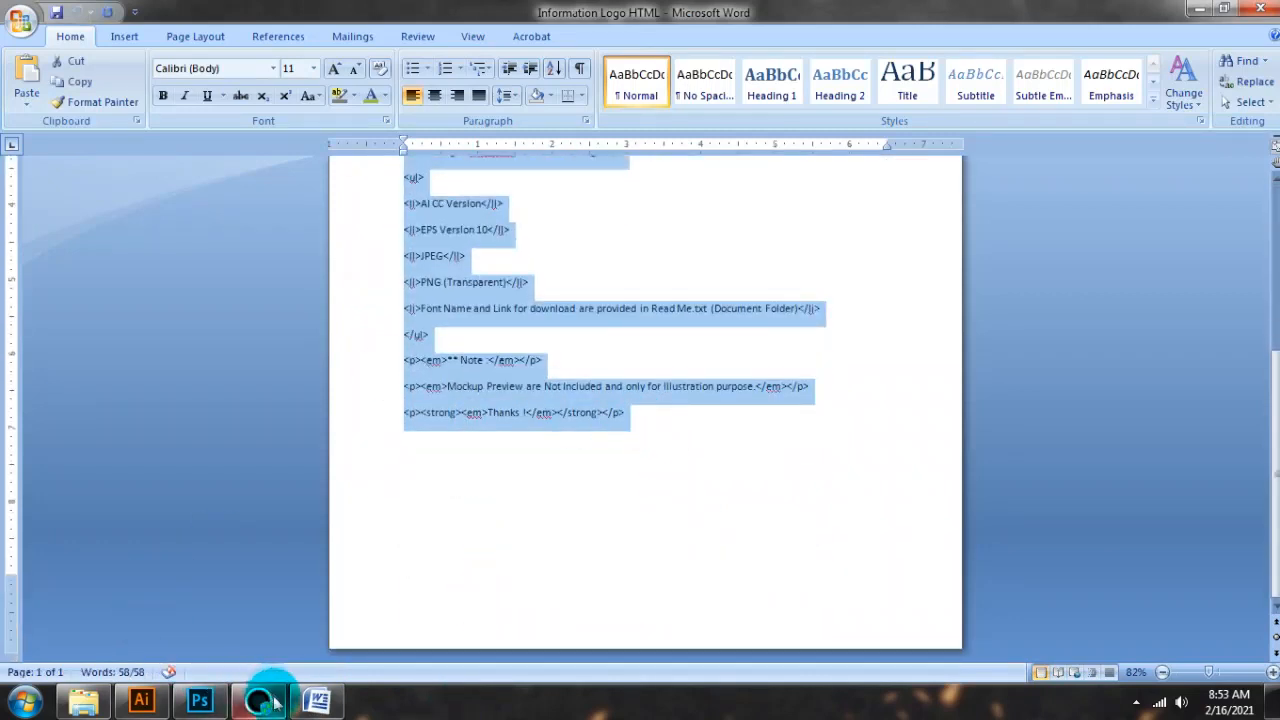
Launch Google Chrome and minimise the Word and Explorer windows, refreshing the desktop while the browser loads.
left_click(24, 702)
left_click(88, 233)
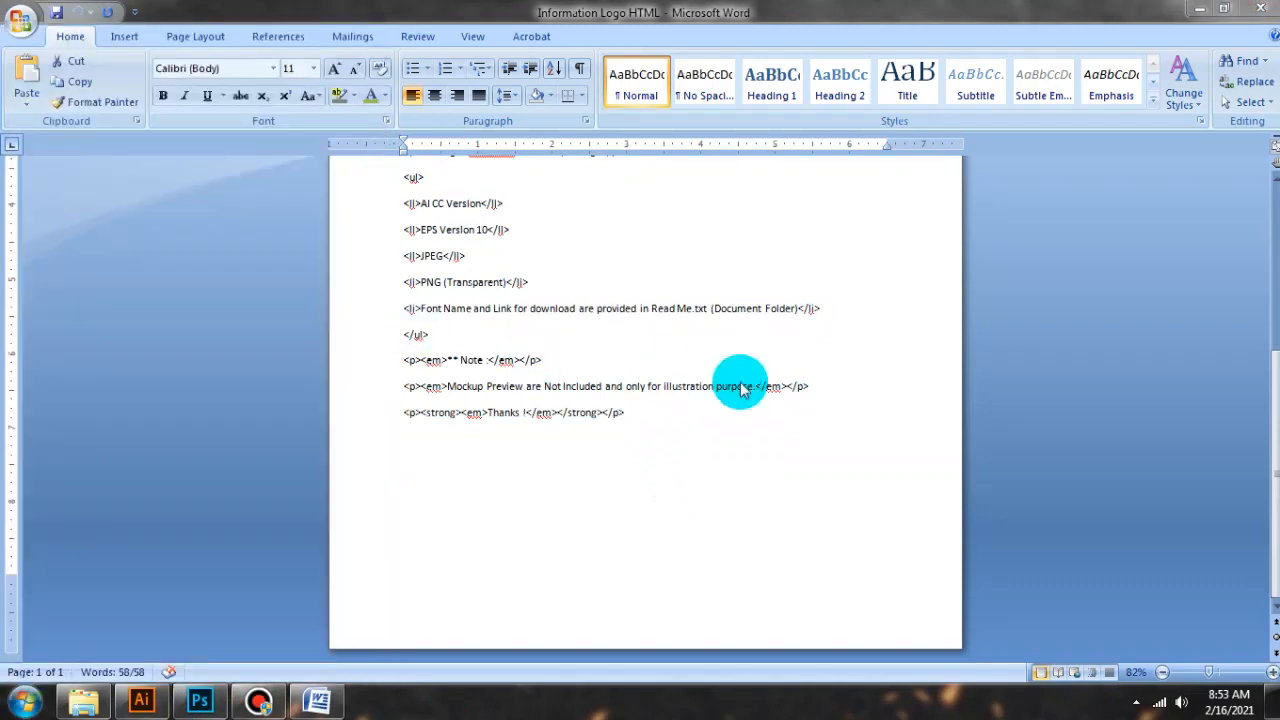
left_click(1192, 11)
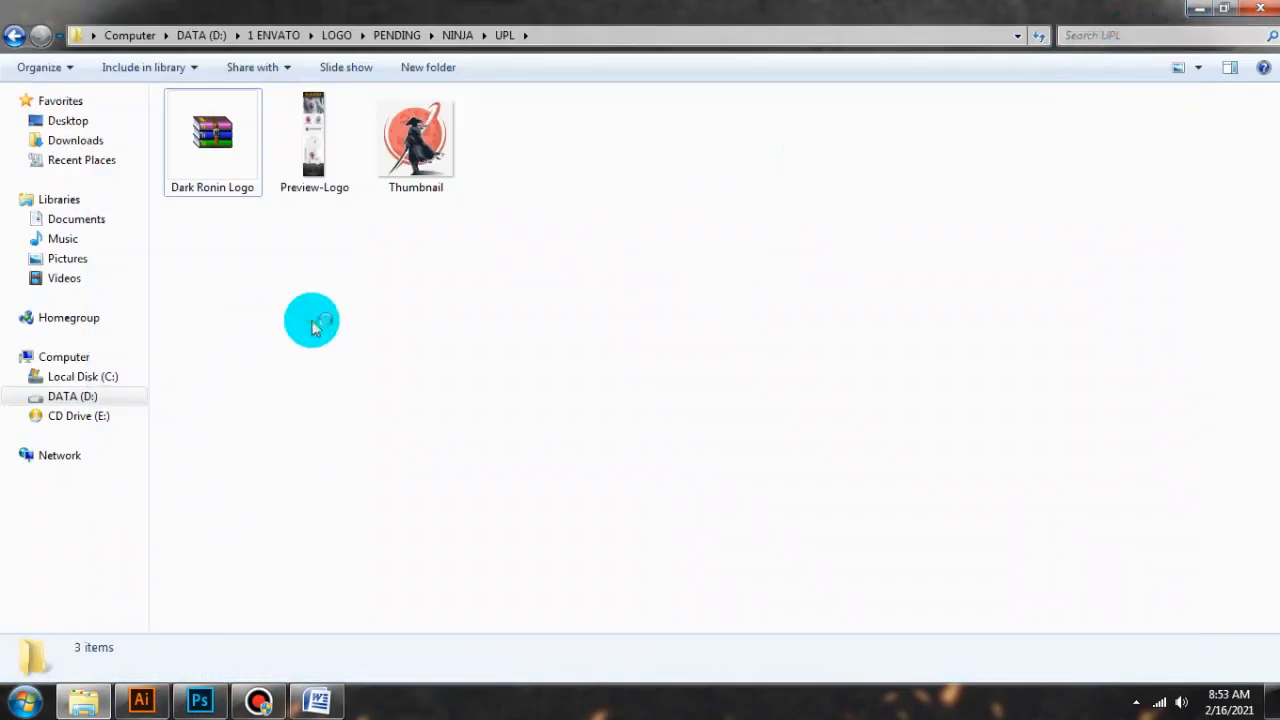
left_click(311, 320)
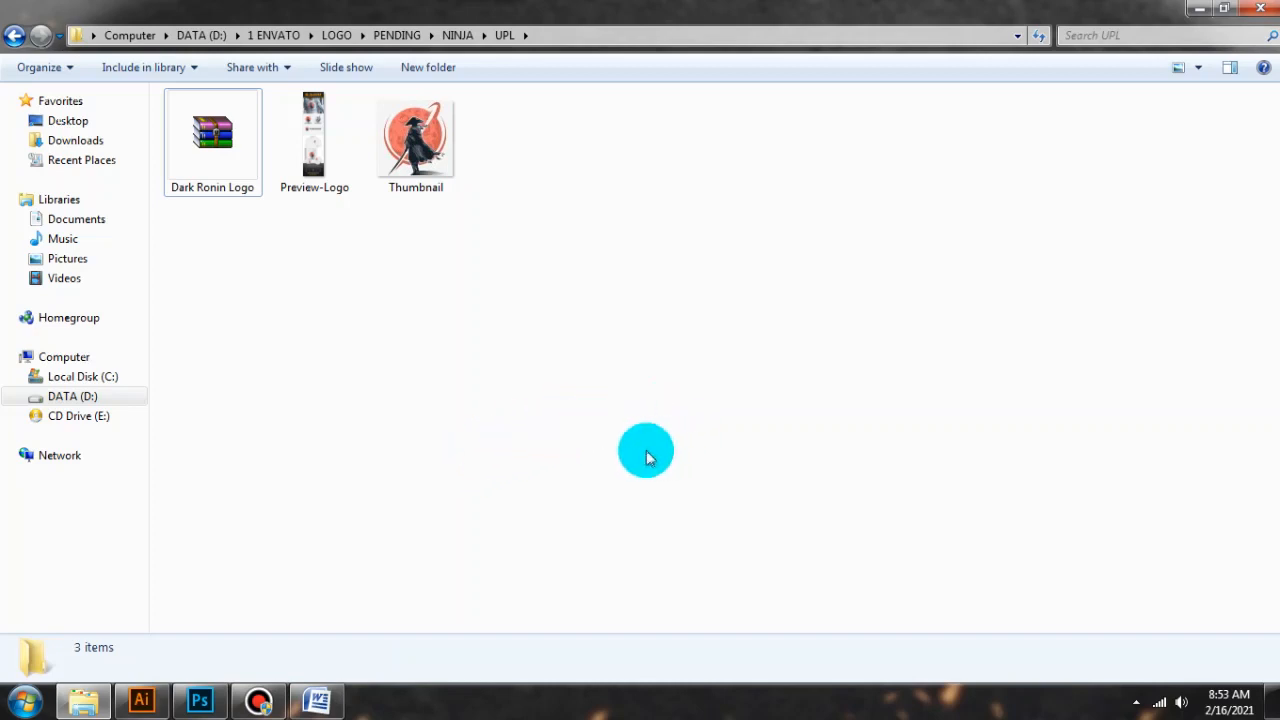
left_click(1199, 8)
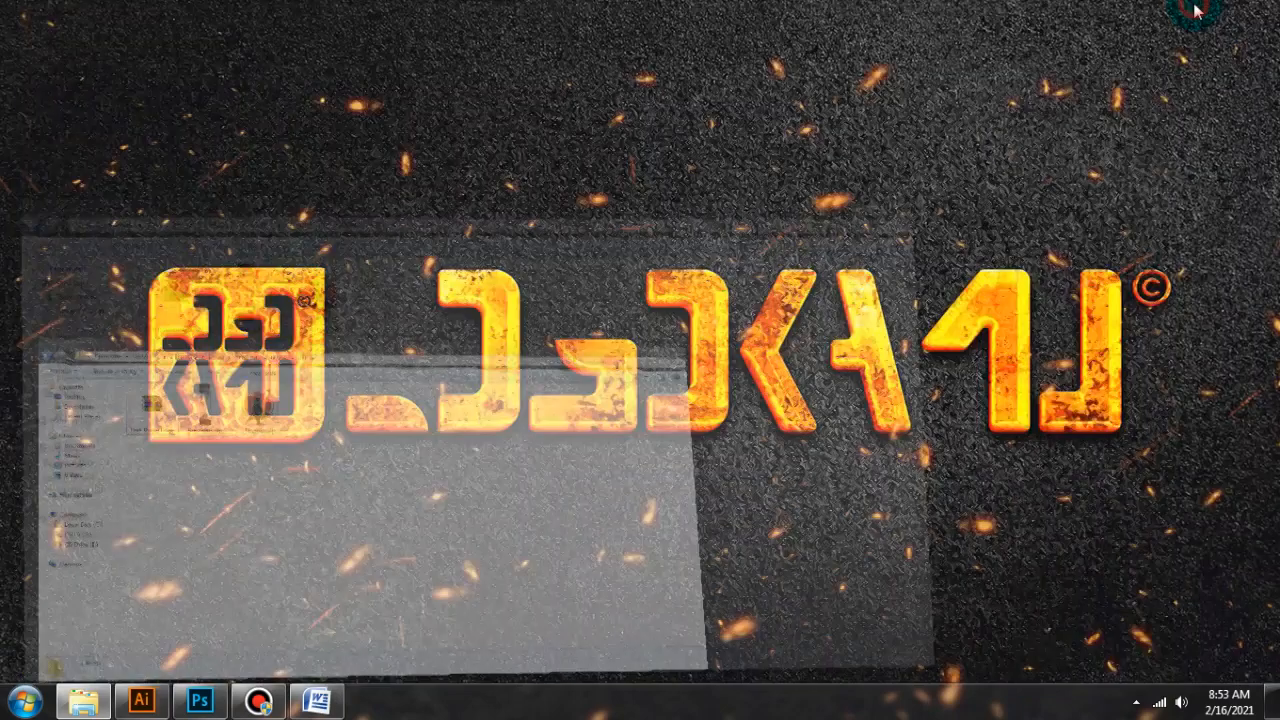
right_click(826, 172)
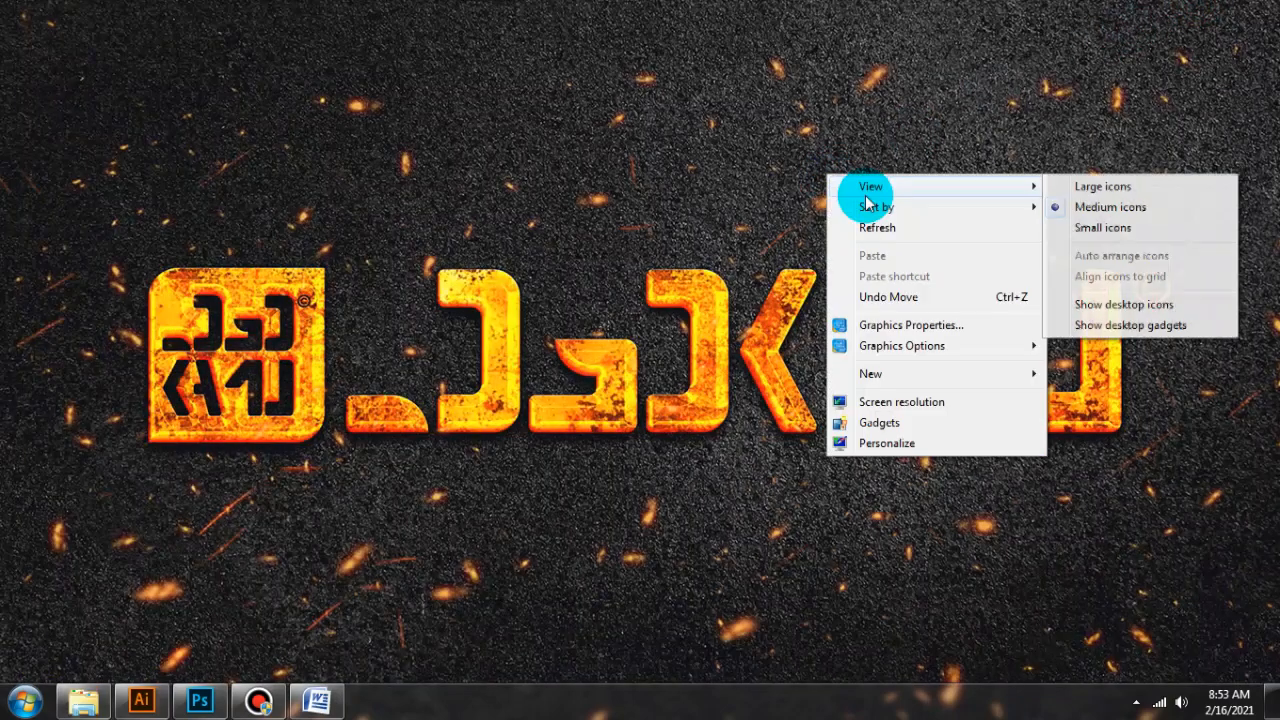
left_click(908, 228)
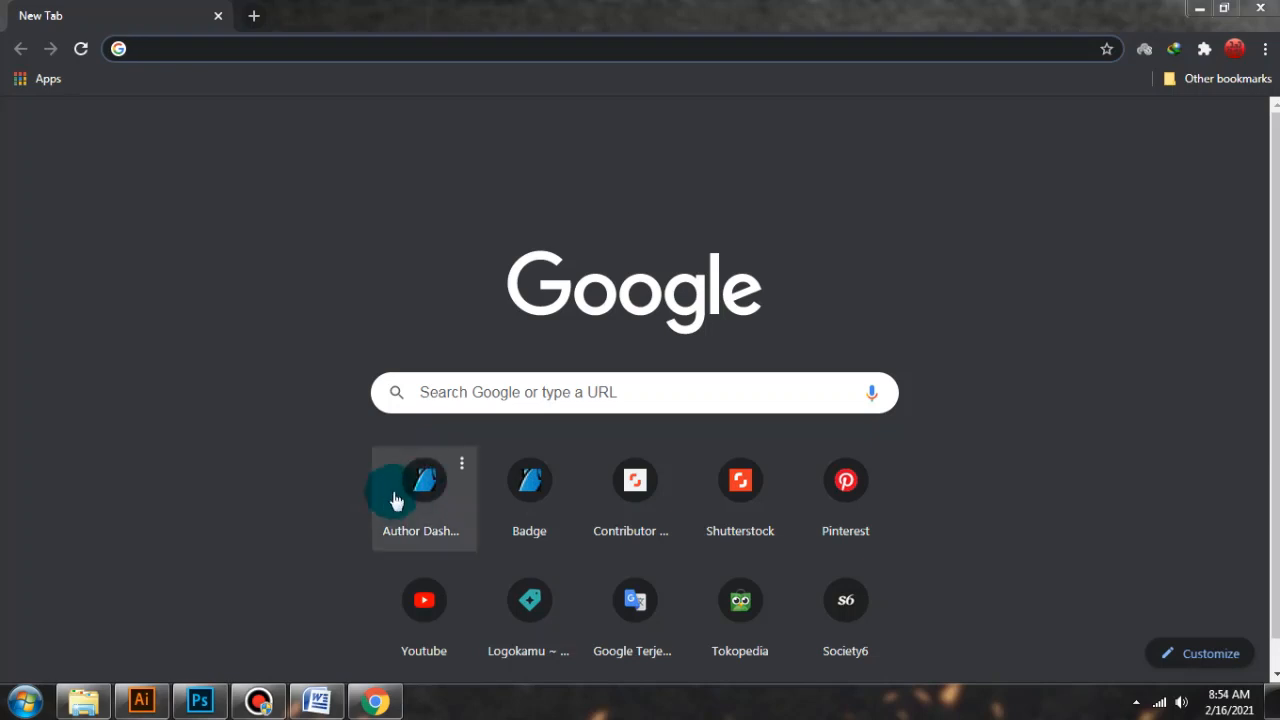
Open the GraphicRiver Author Dashboard from the new tab's shortcuts and bring its Upload an item section into view.
left_click(420, 498)
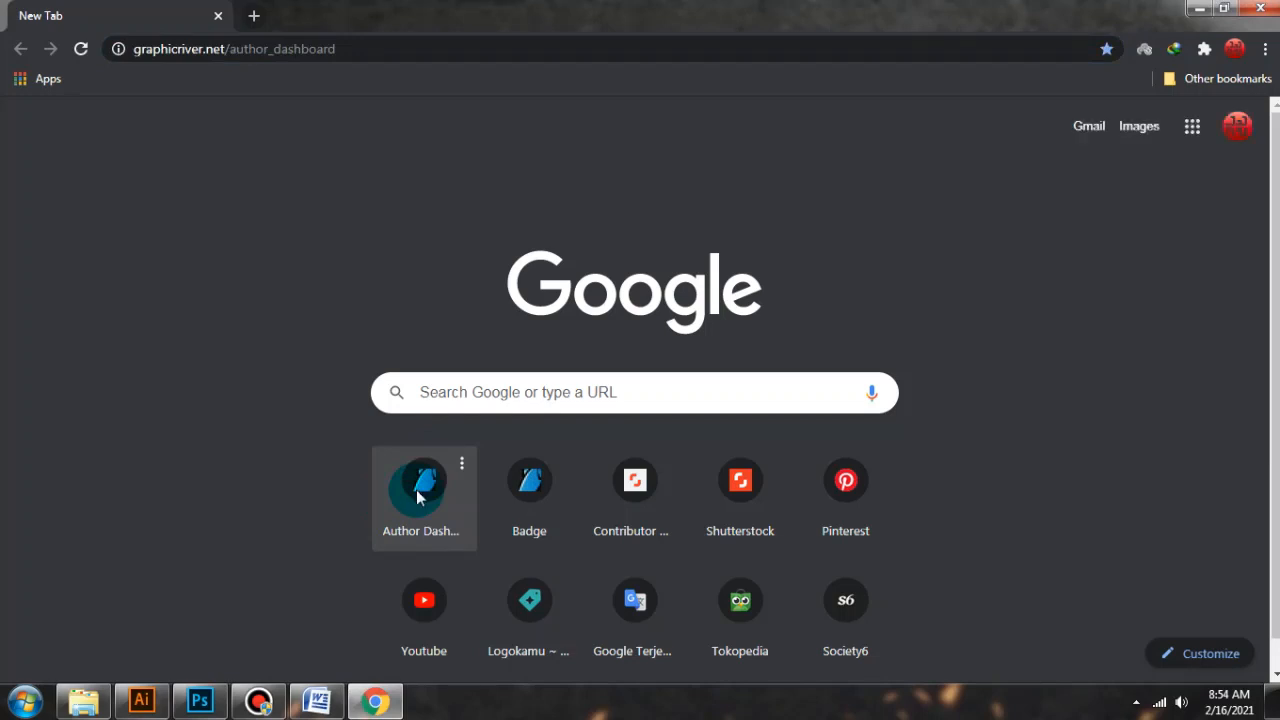
left_click(419, 497)
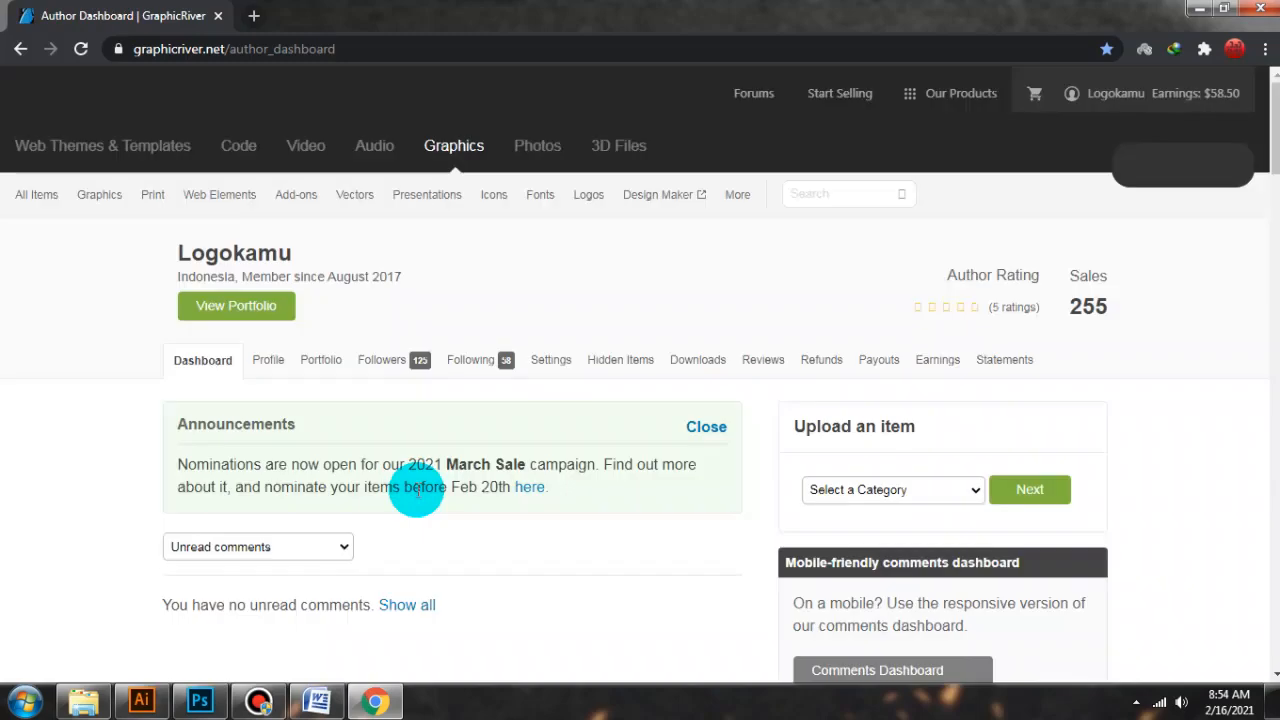
scroll(643, 376, "down", 5)
scroll(643, 376, "up", 3)
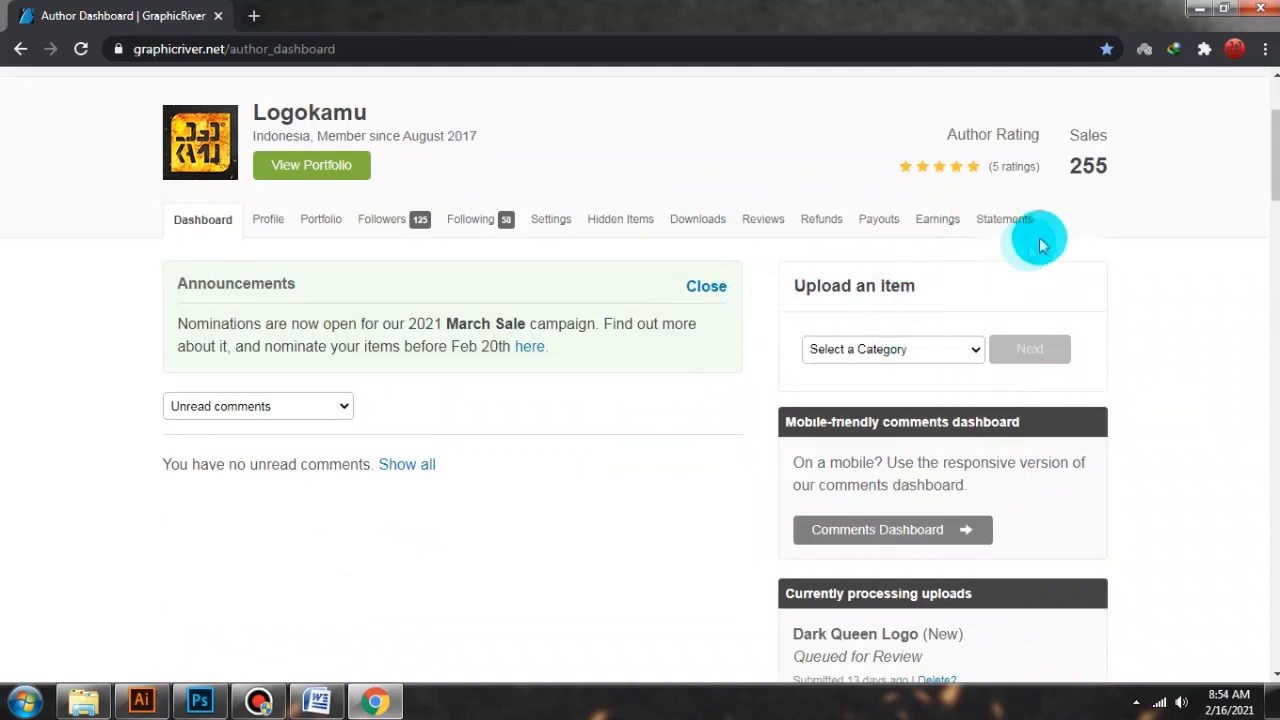
scroll(640, 380, "up", 1)
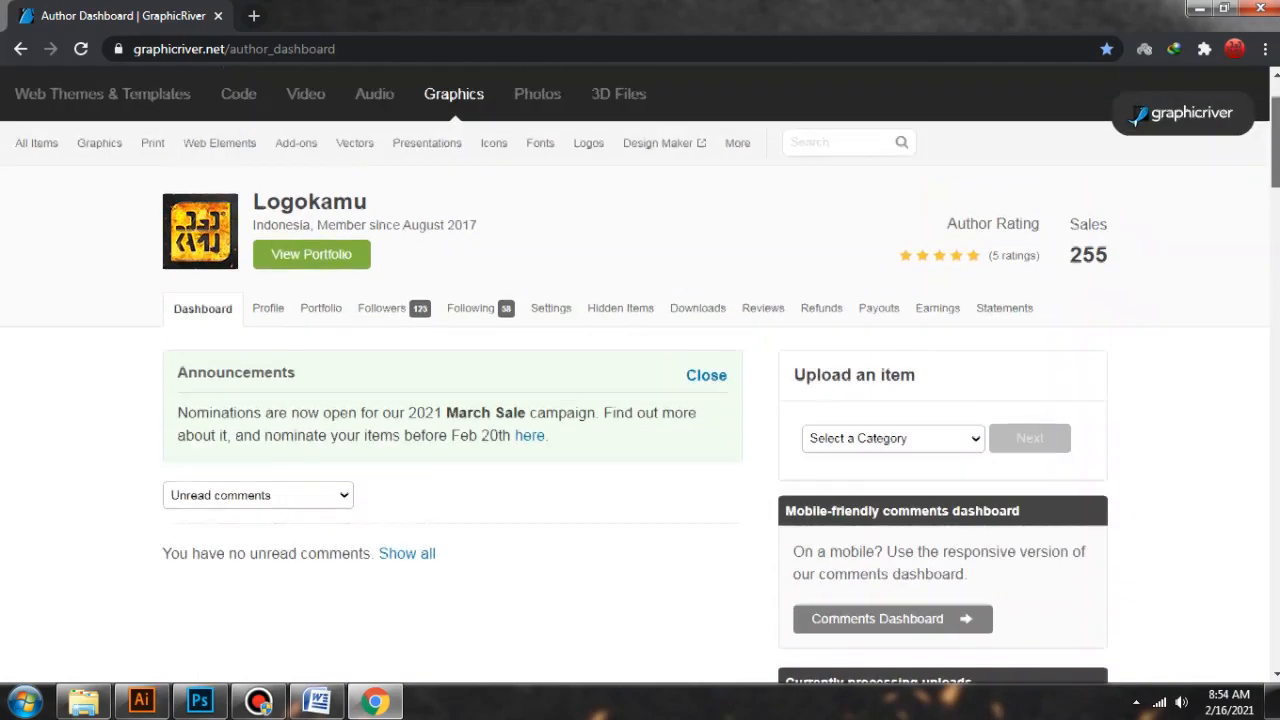
Start a new item upload in the Logo Templates category.
scroll(640, 380, "down", 1)
left_click(1118, 255)
left_click(1045, 277)
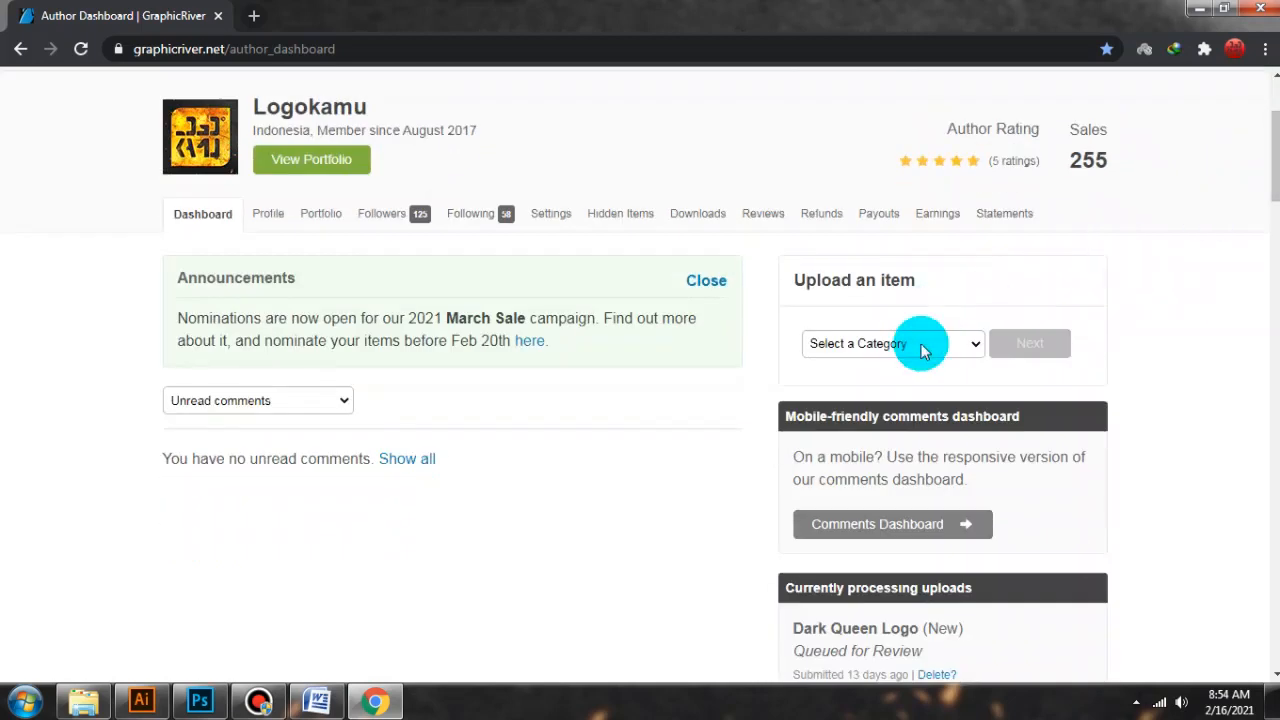
left_click(921, 345)
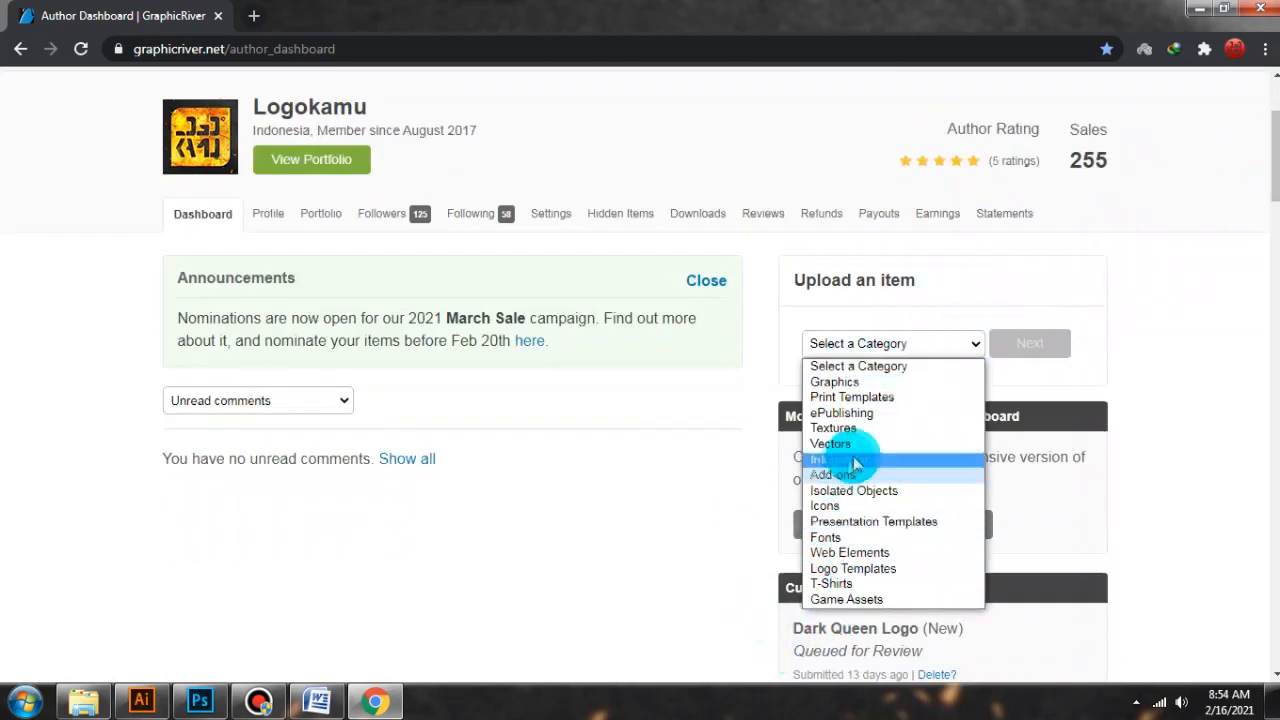
left_click(862, 570)
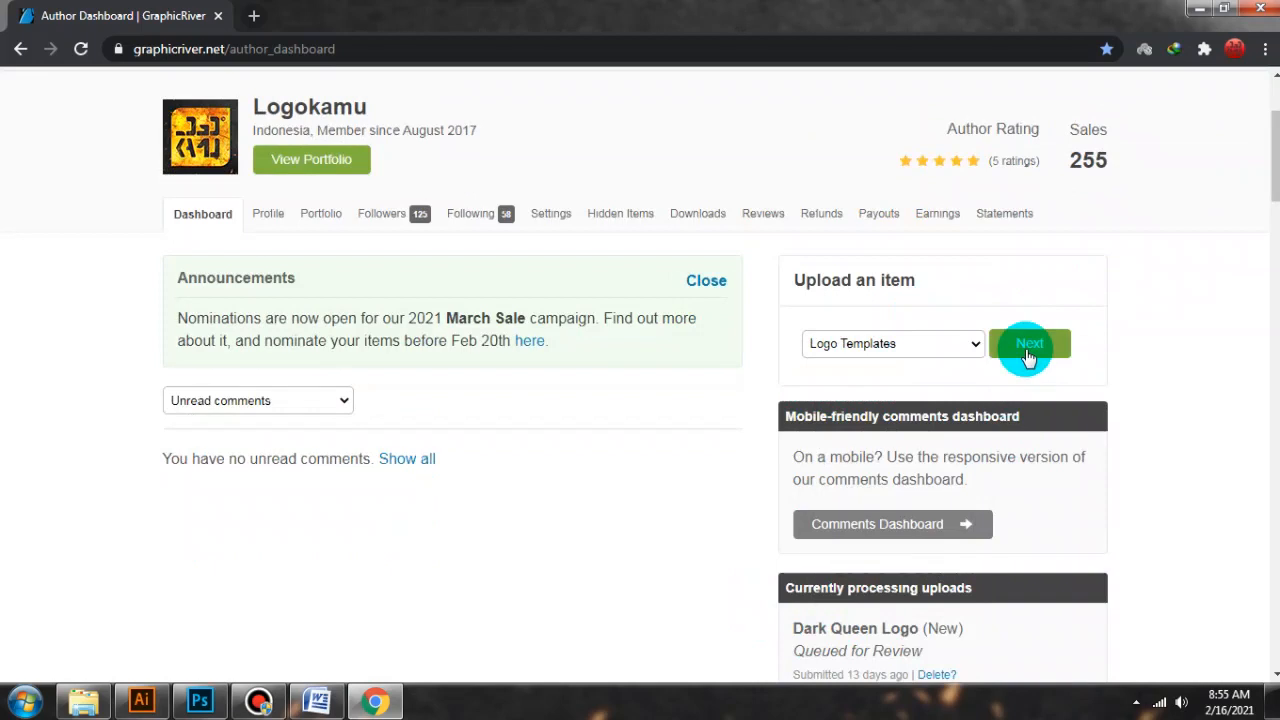
left_click(1029, 345)
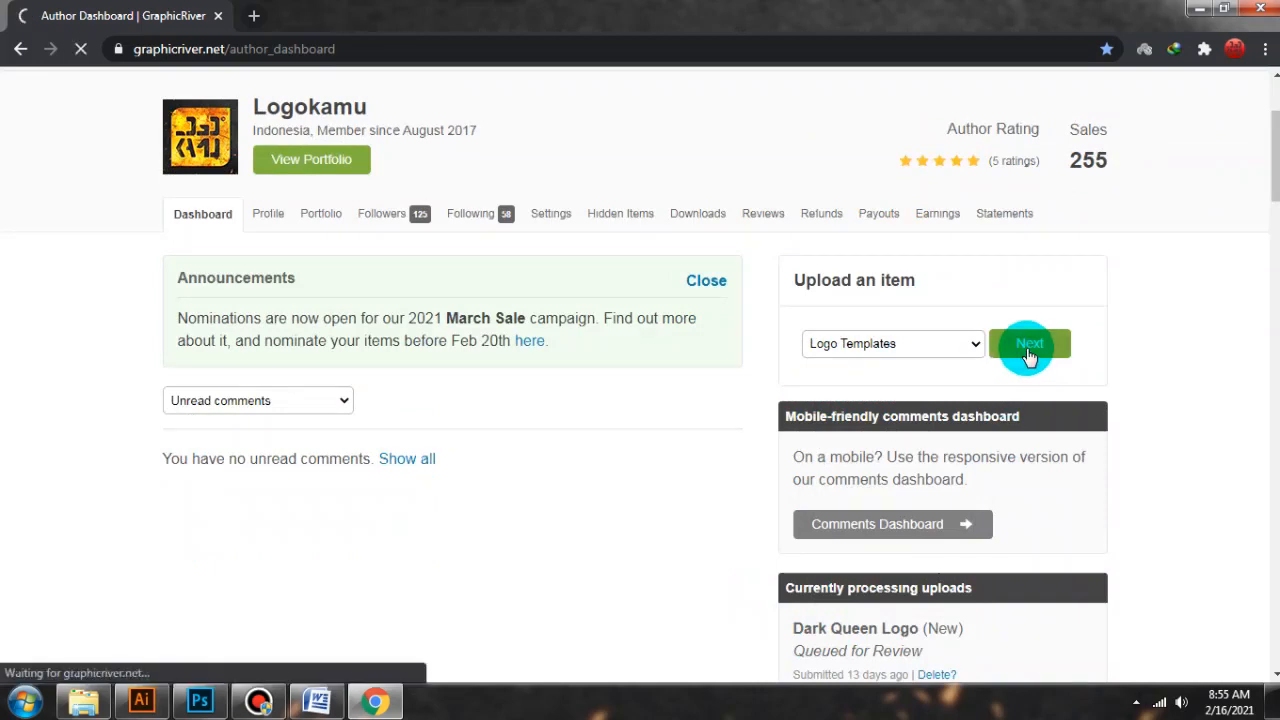
Upload Dark Ronin Logo, Preview-Logo and Thumbnail from the UPL folder inside PENDING's NINJA folder to the item's files.
scroll(1005, 370, "down", 4)
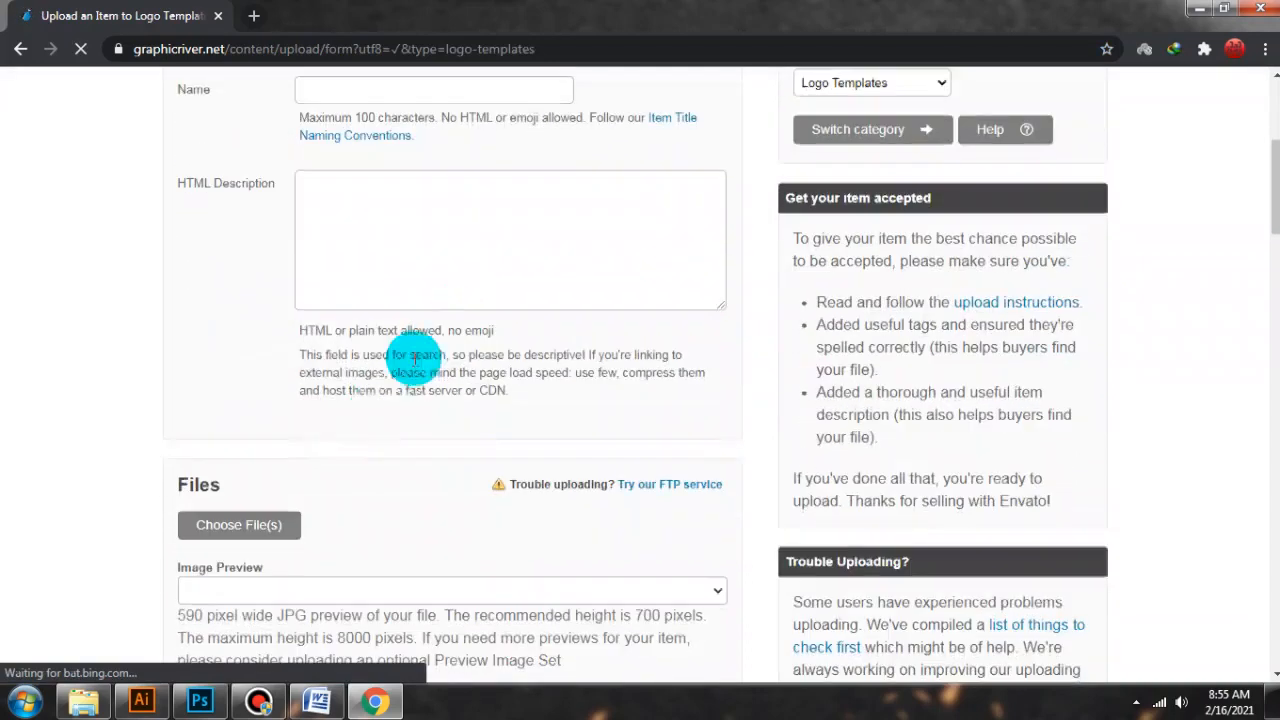
left_click(243, 525)
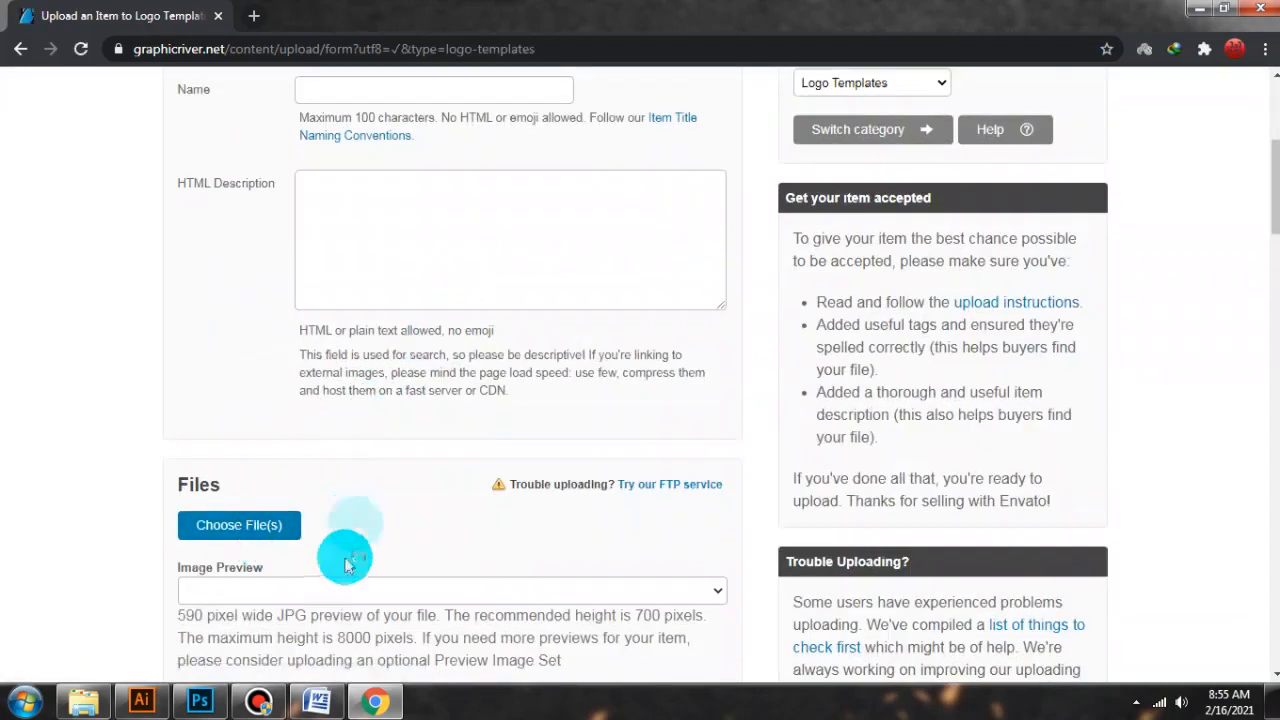
left_click(286, 530)
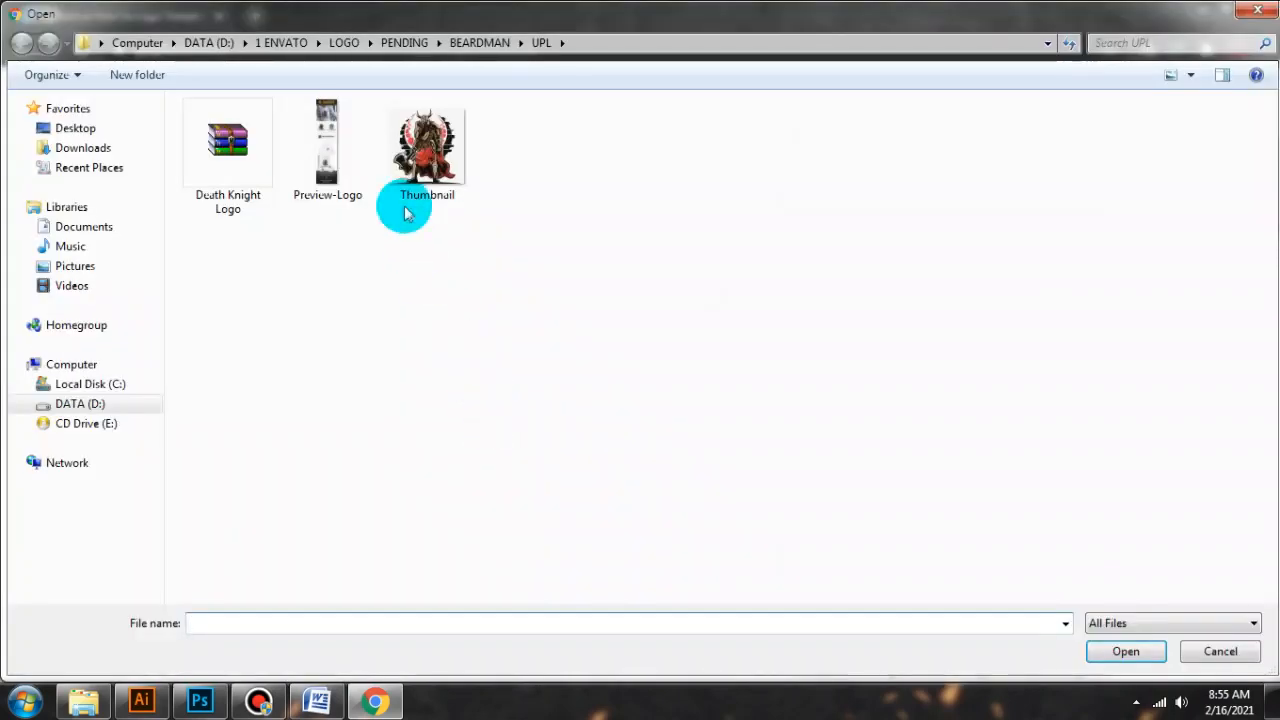
left_click(400, 42)
double_click(297, 178)
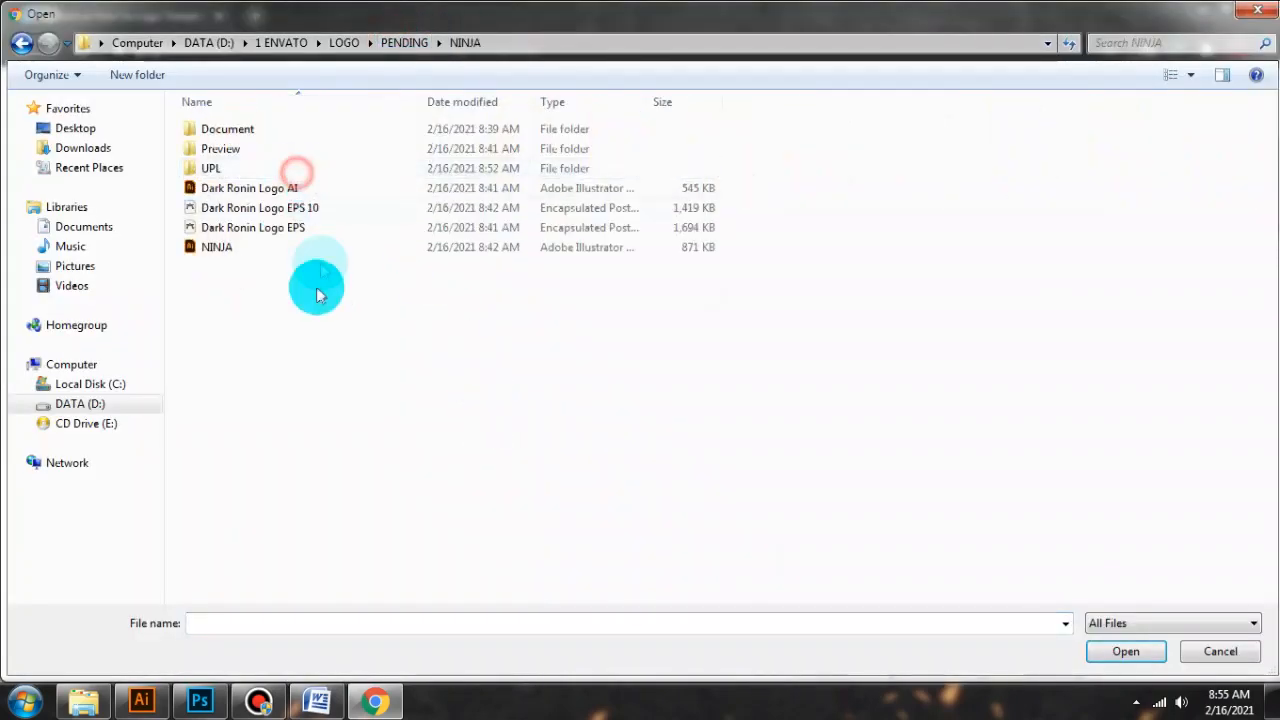
double_click(220, 165)
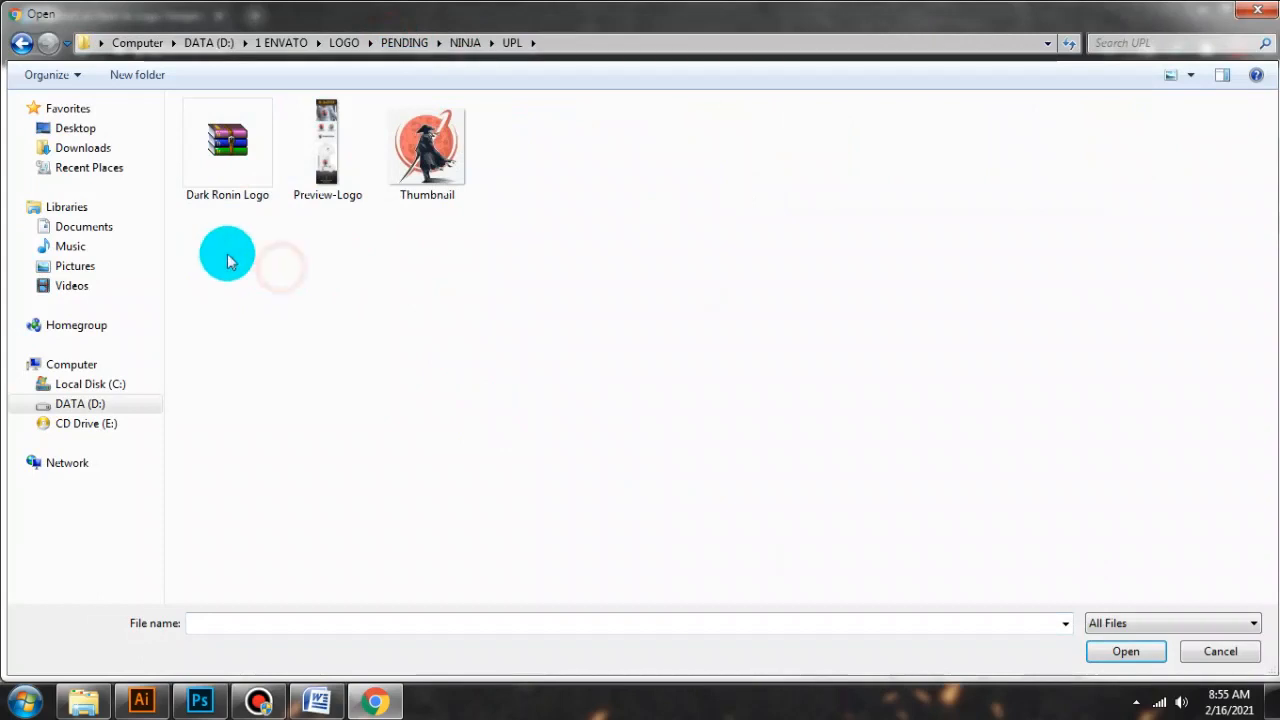
left_click_drag(190, 252, 528, 130)
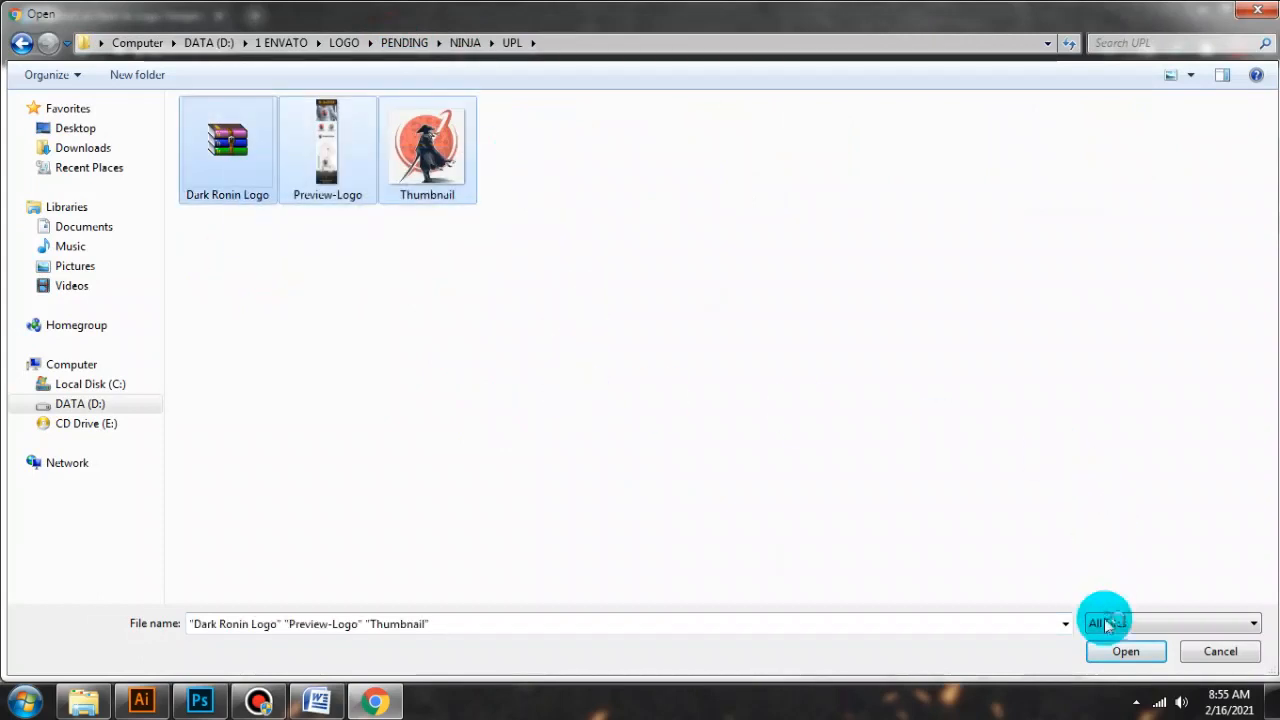
left_click(1110, 652)
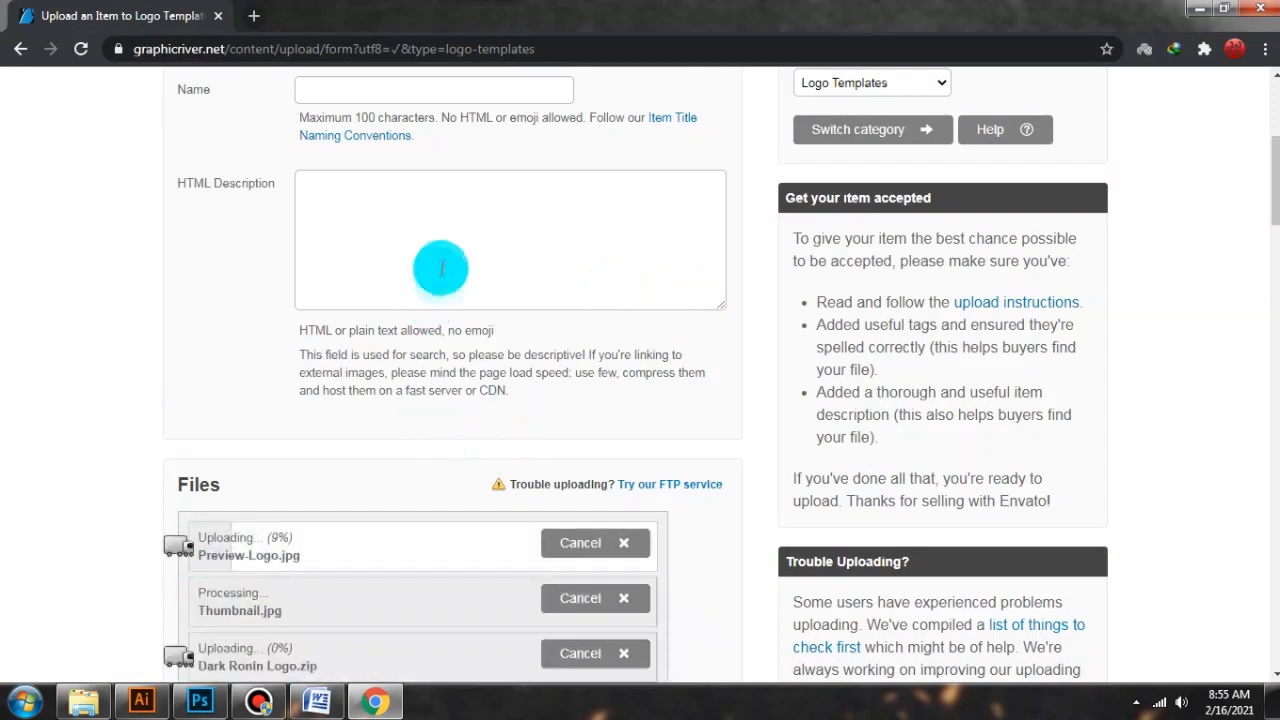
Fill the HTML Description with the copied HTML text from the Information Logo HTML document in Word.
left_click(443, 231)
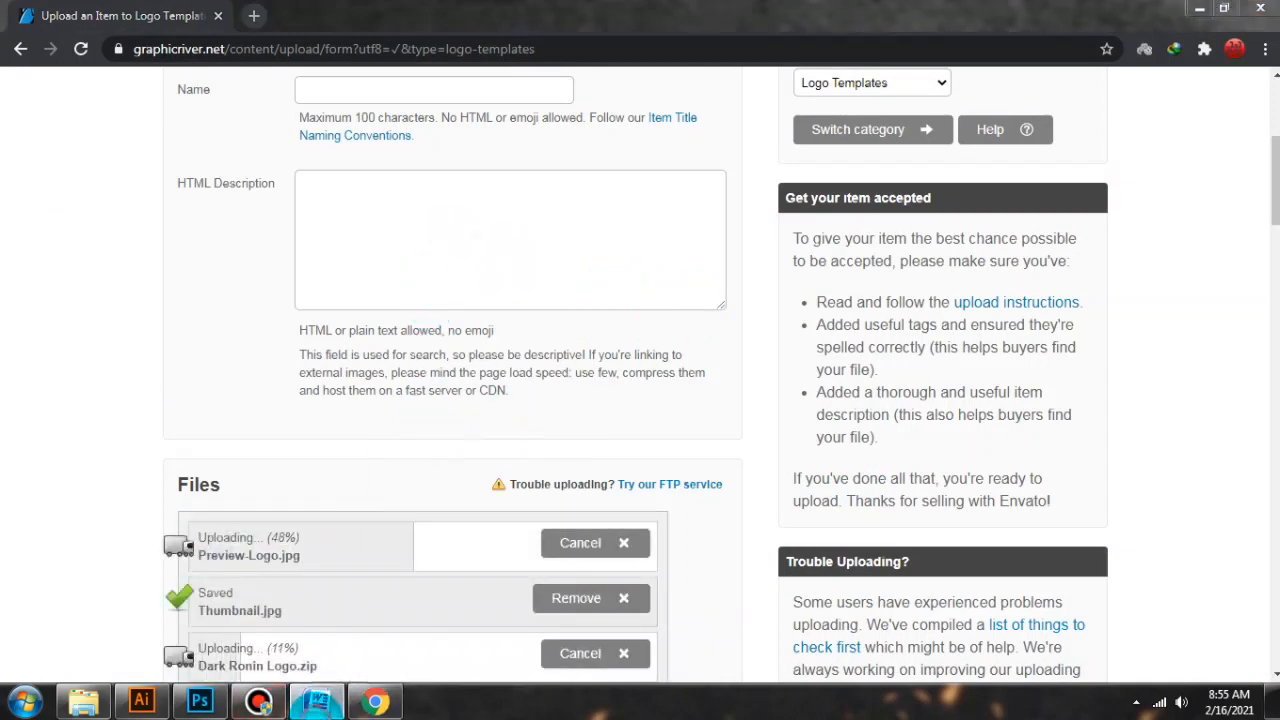
left_click(312, 703)
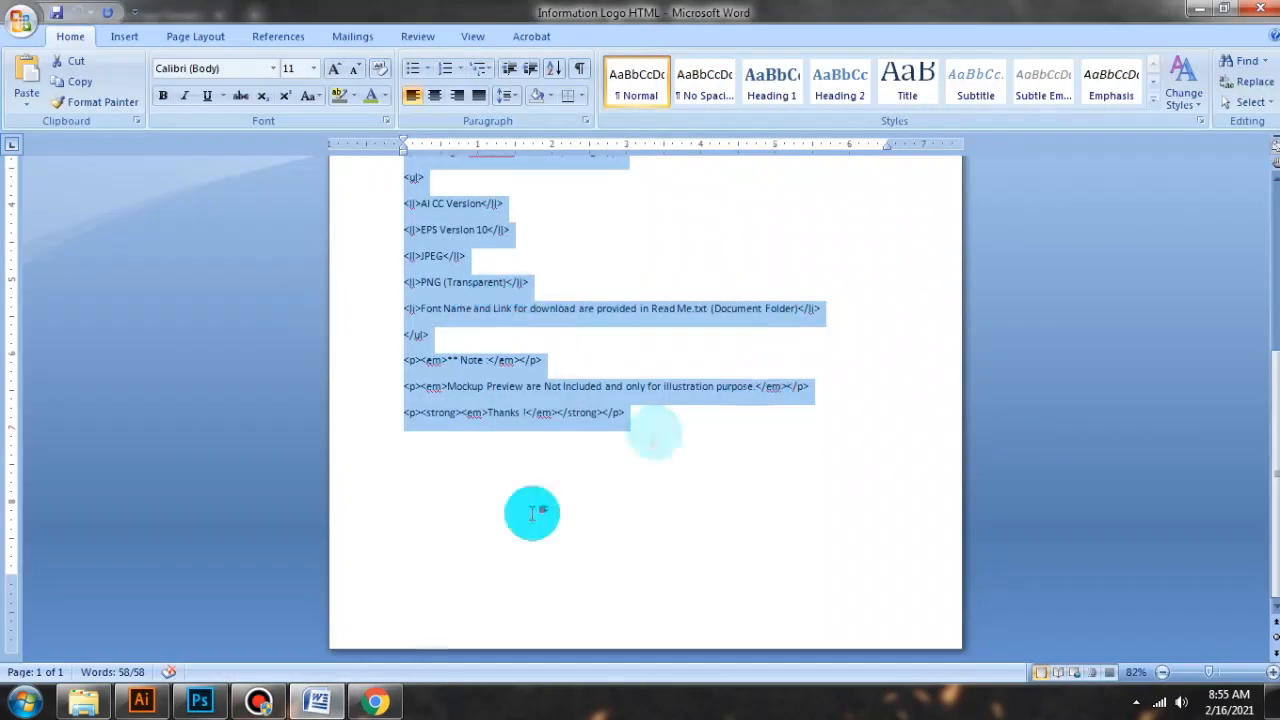
left_click(375, 703)
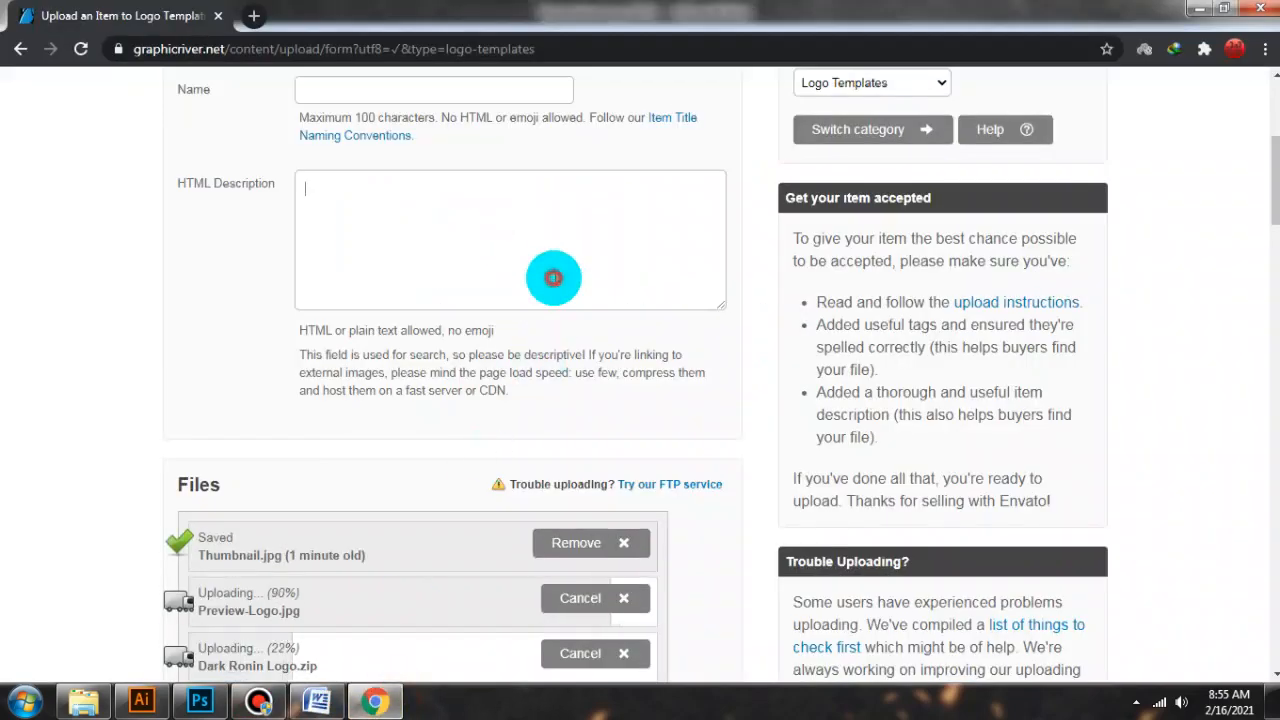
left_click(557, 277)
key("ctrl+v")
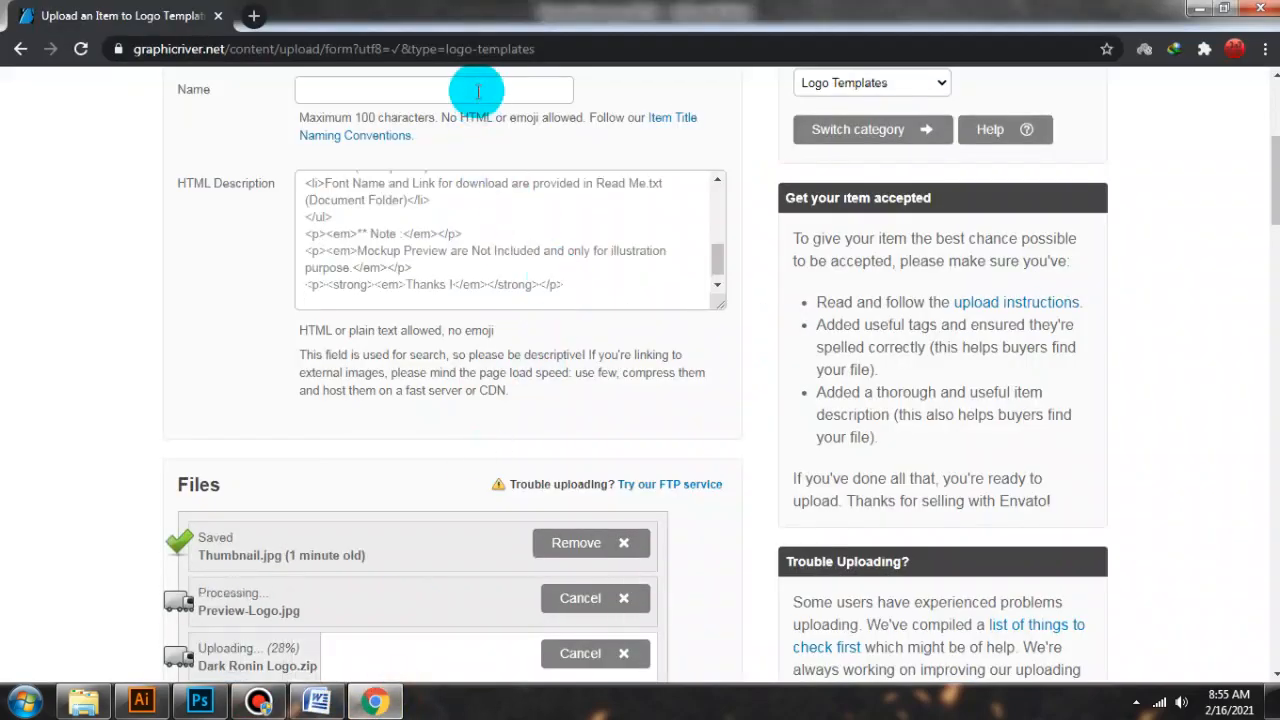
Enter Dark Ronin Logo as the item's name.
left_click(475, 90)
type("Dark")
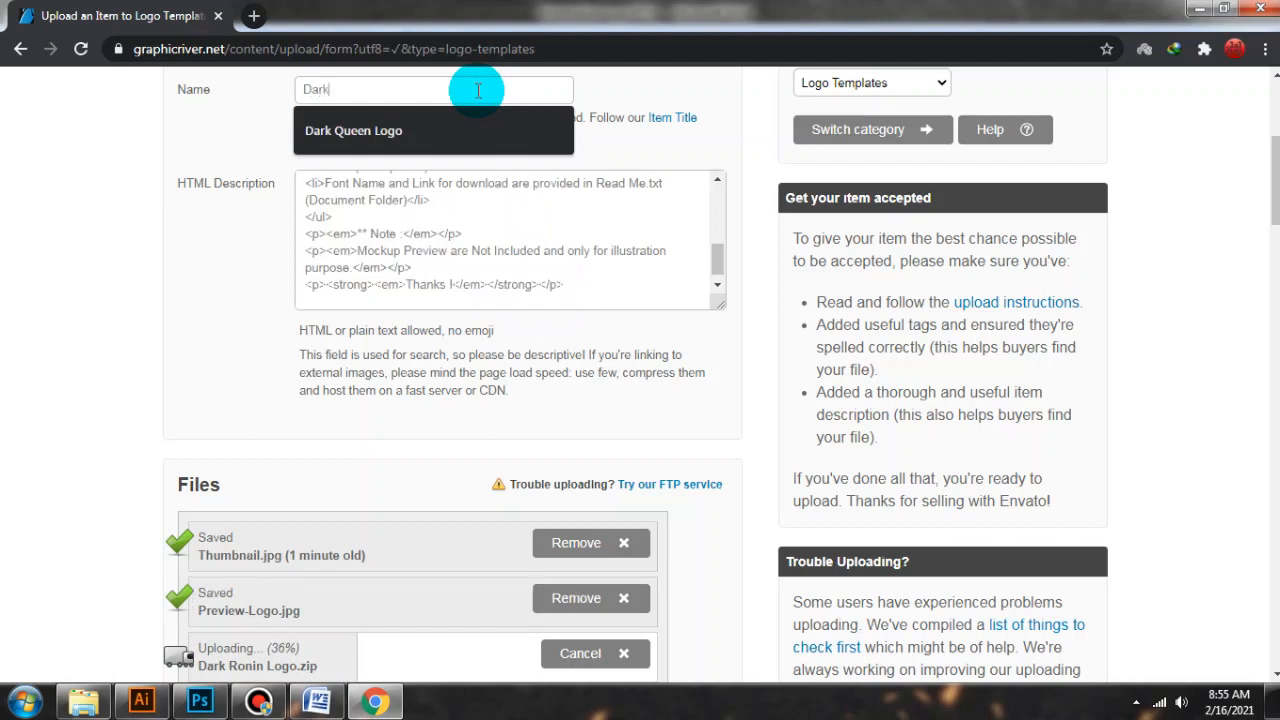
type(" Ronin Logo")
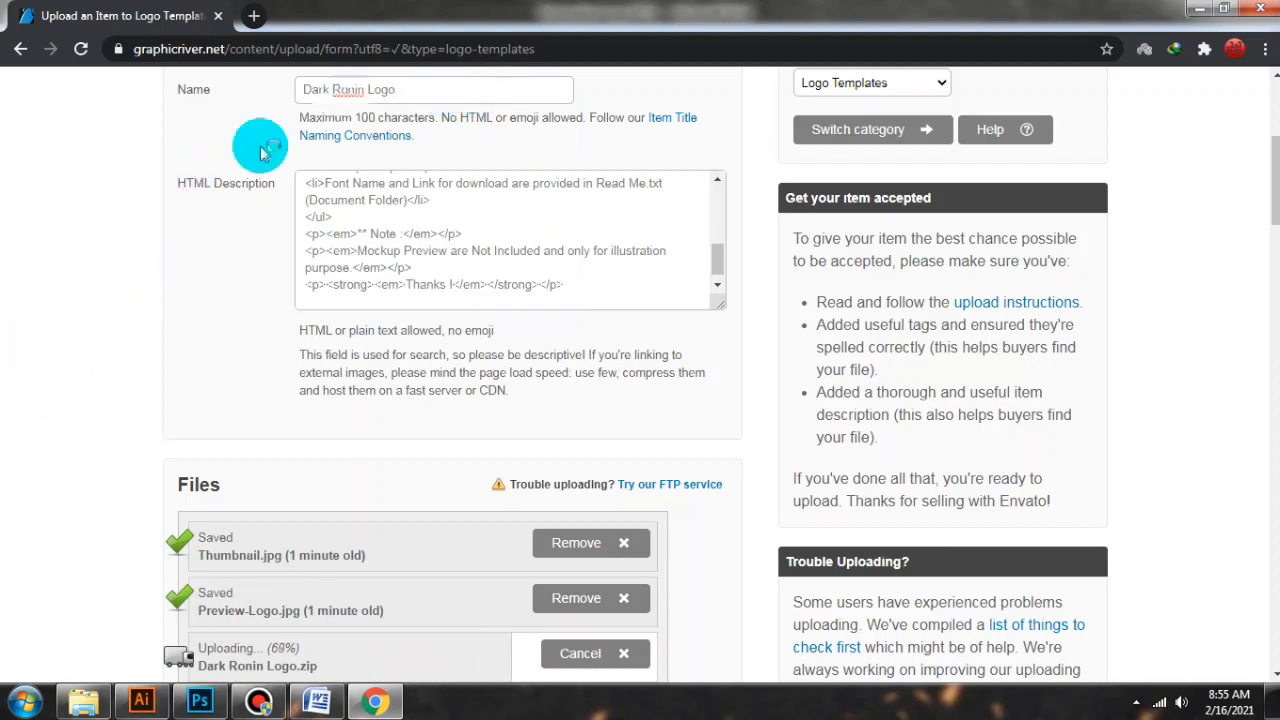
Replace the word Ronin in the item's name with Samurai.
double_click(330, 89)
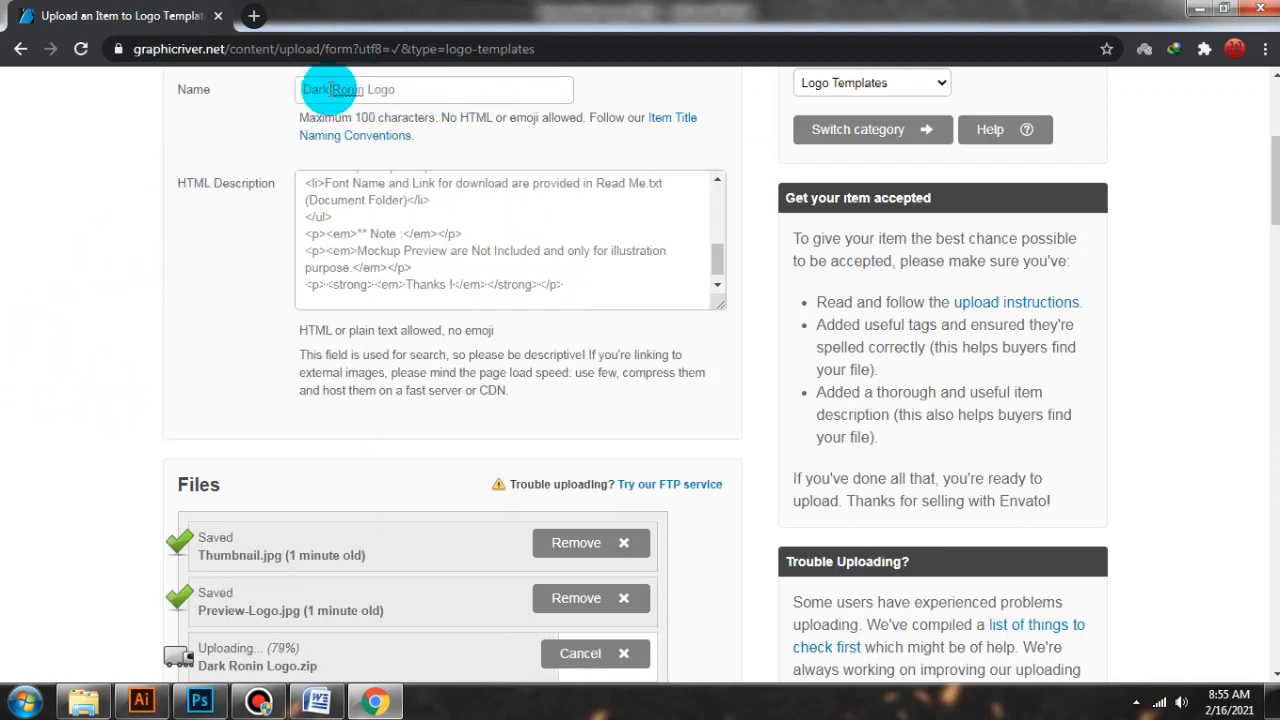
double_click(348, 89)
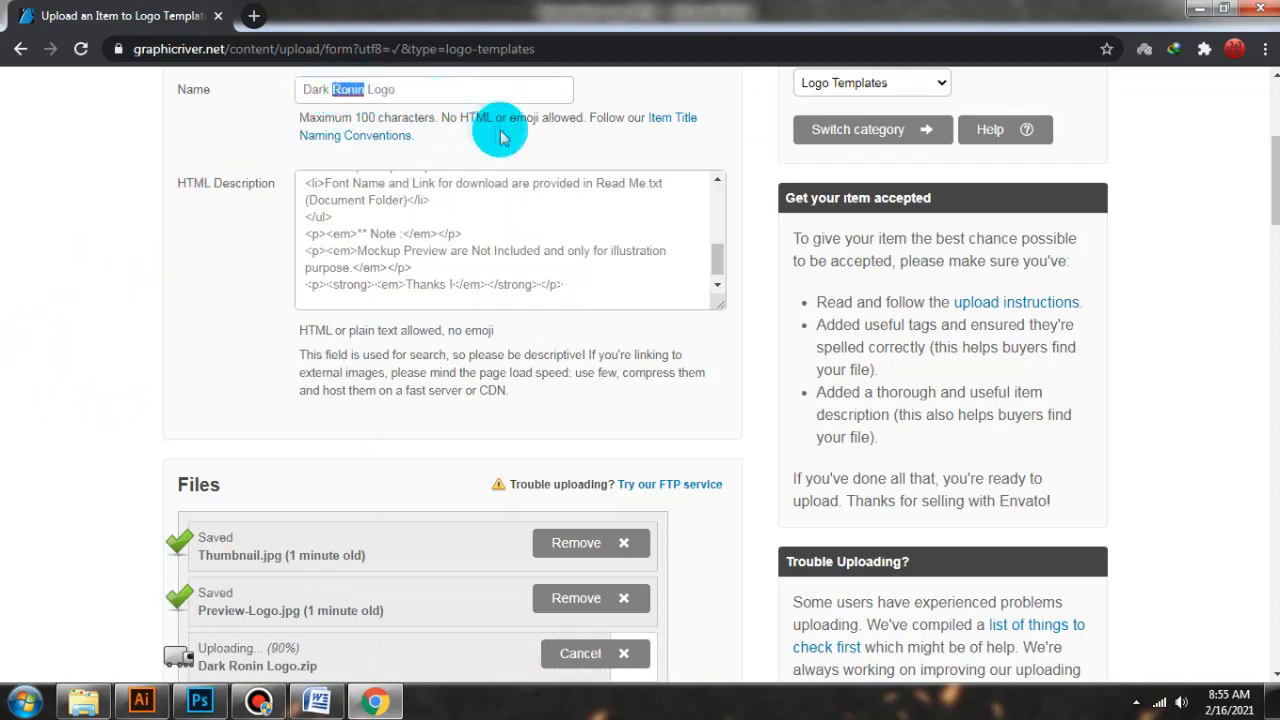
type("Samura")
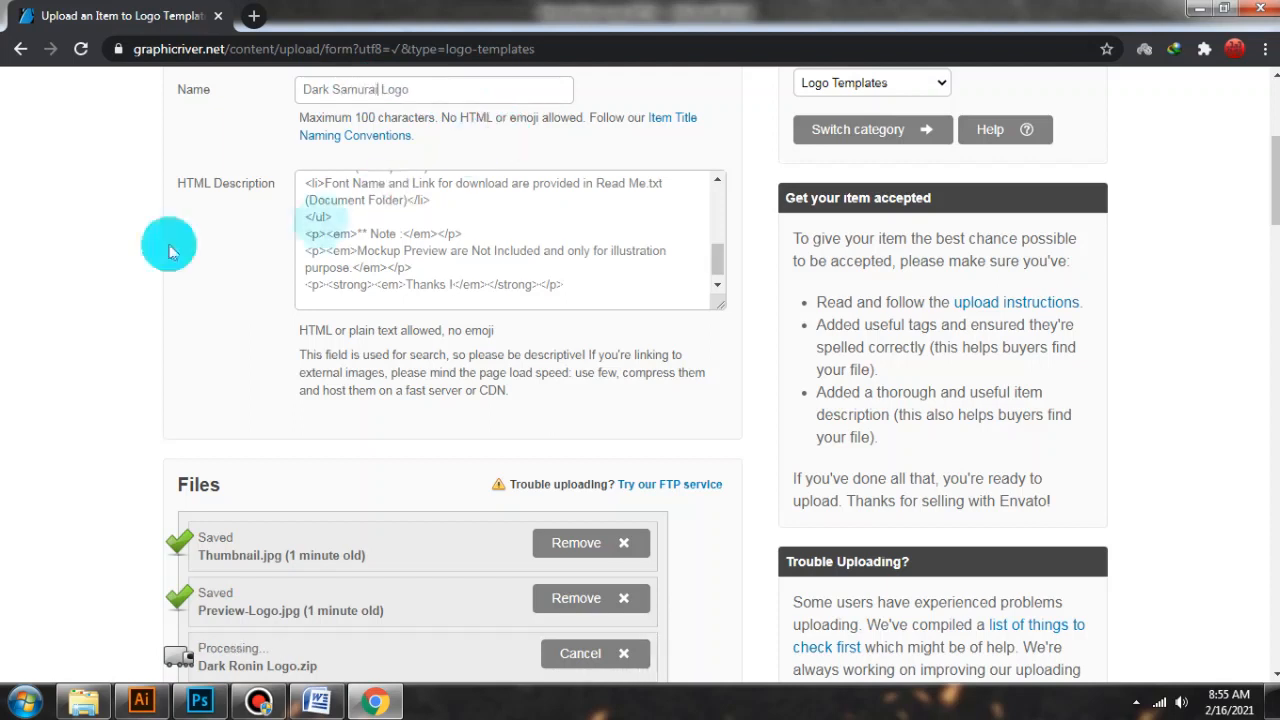
Assign Preview-Logo.jpg as the image preview, Thumbnail.jpg as the thumbnail and Dark Ronin Logo.zip as the main file.
scroll(470, 300, "down", 1)
scroll(475, 330, "down", 6)
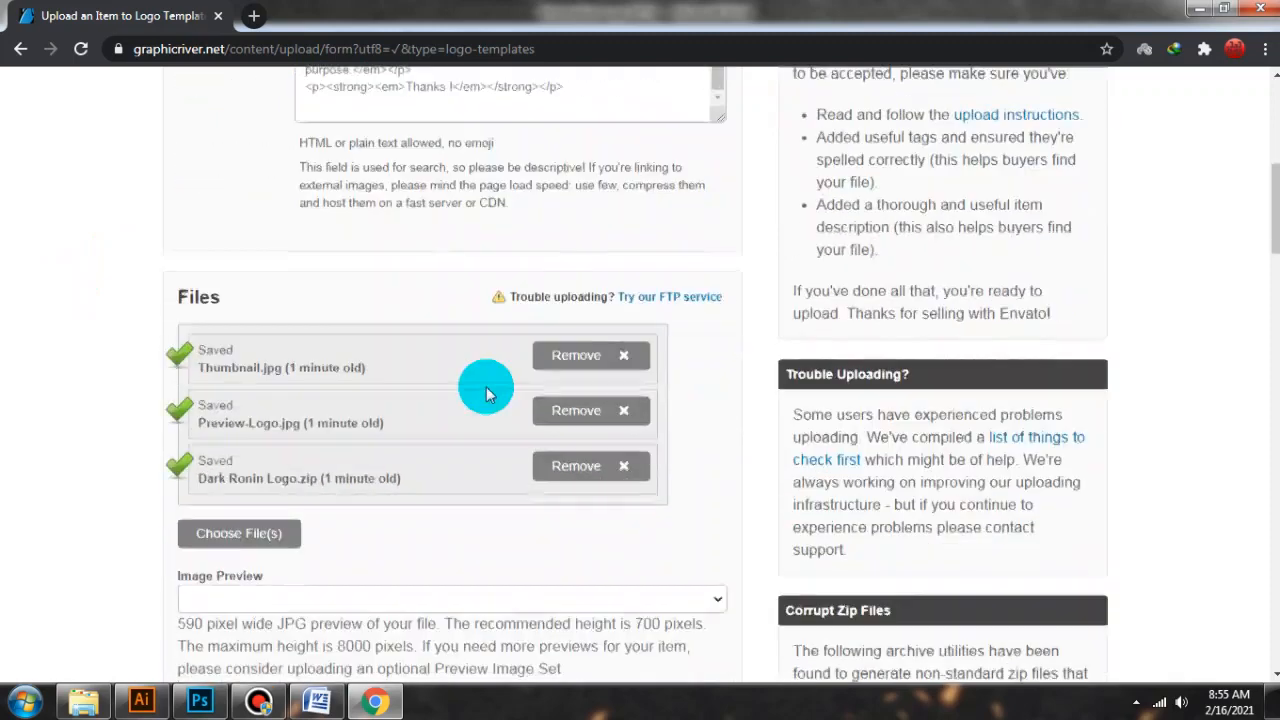
scroll(310, 260, "up", 4)
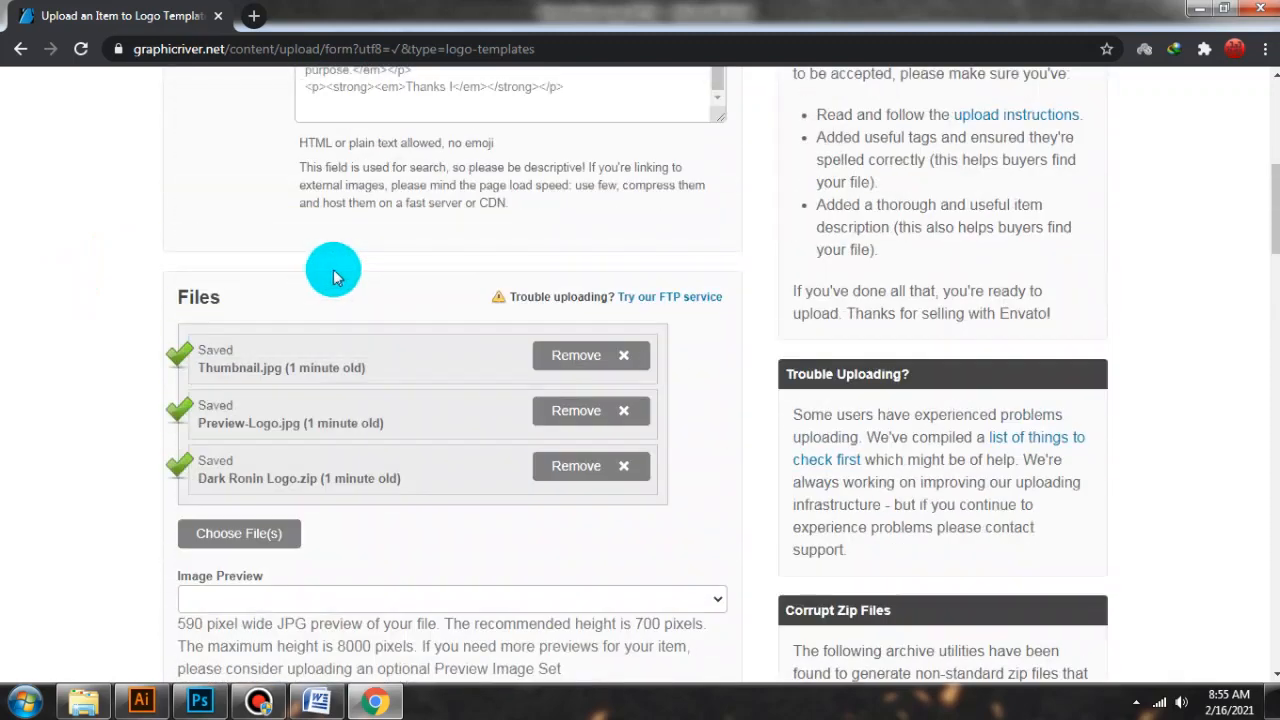
scroll(345, 268, "down", 5)
scroll(300, 280, "up", 2)
left_click(285, 322)
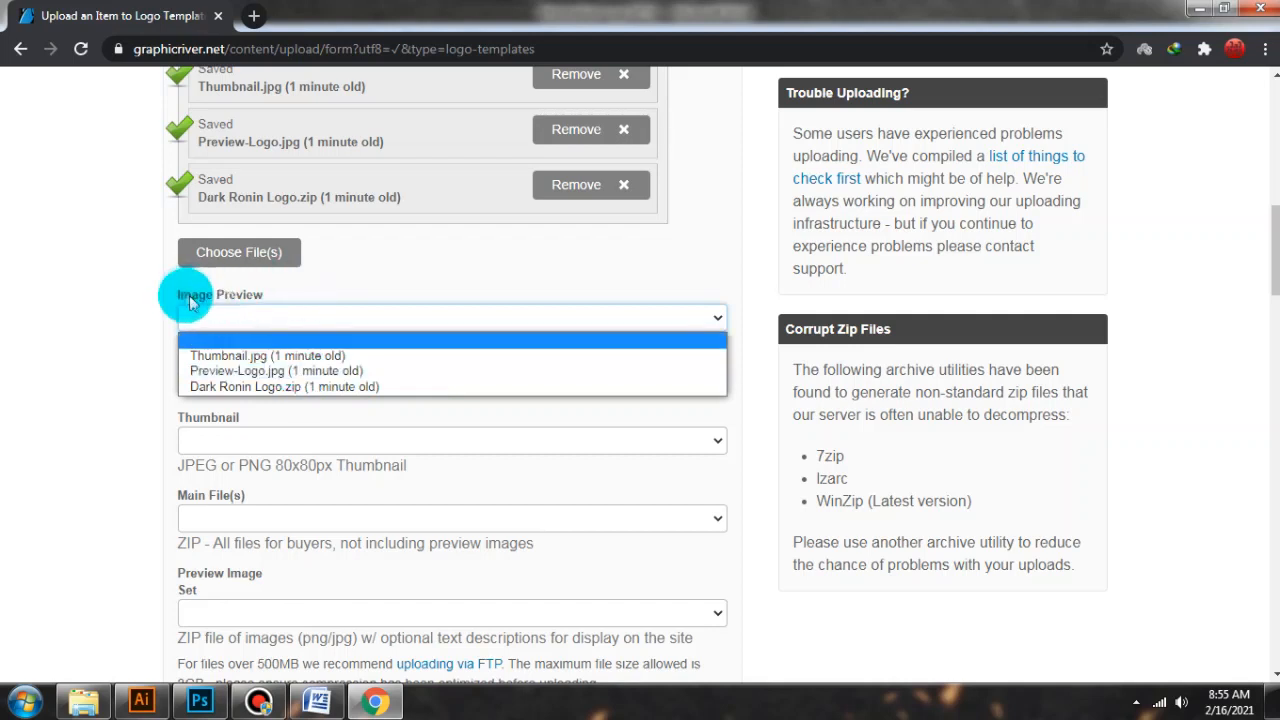
left_click(284, 372)
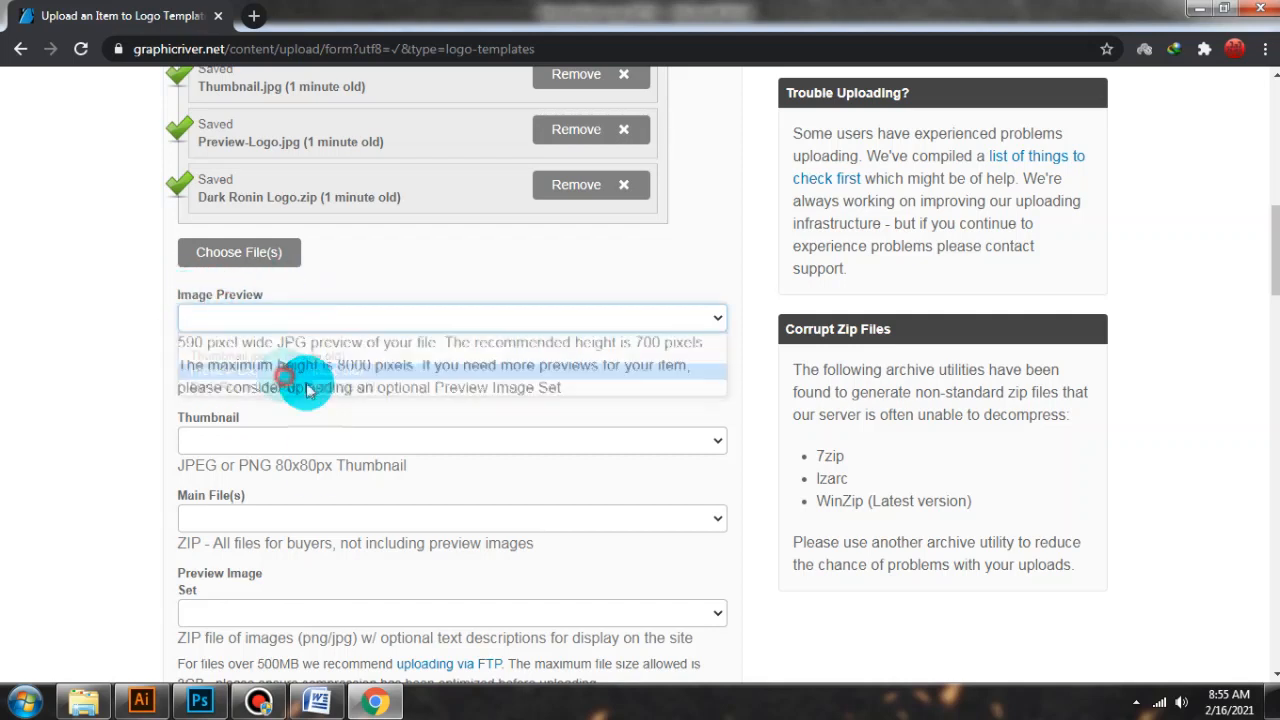
left_click(266, 443)
left_click(249, 480)
left_click(199, 514)
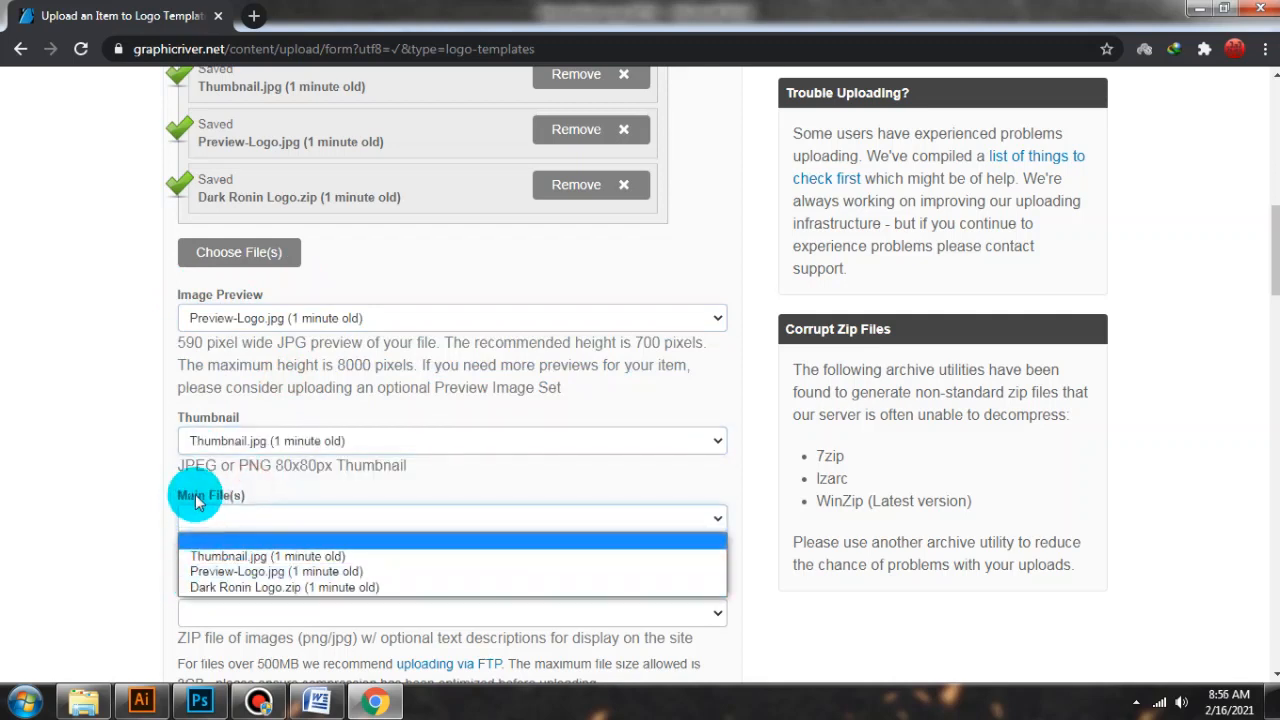
left_click(255, 588)
Set the item's category to Humans and mark it as layered.
scroll(282, 455, "down", 3)
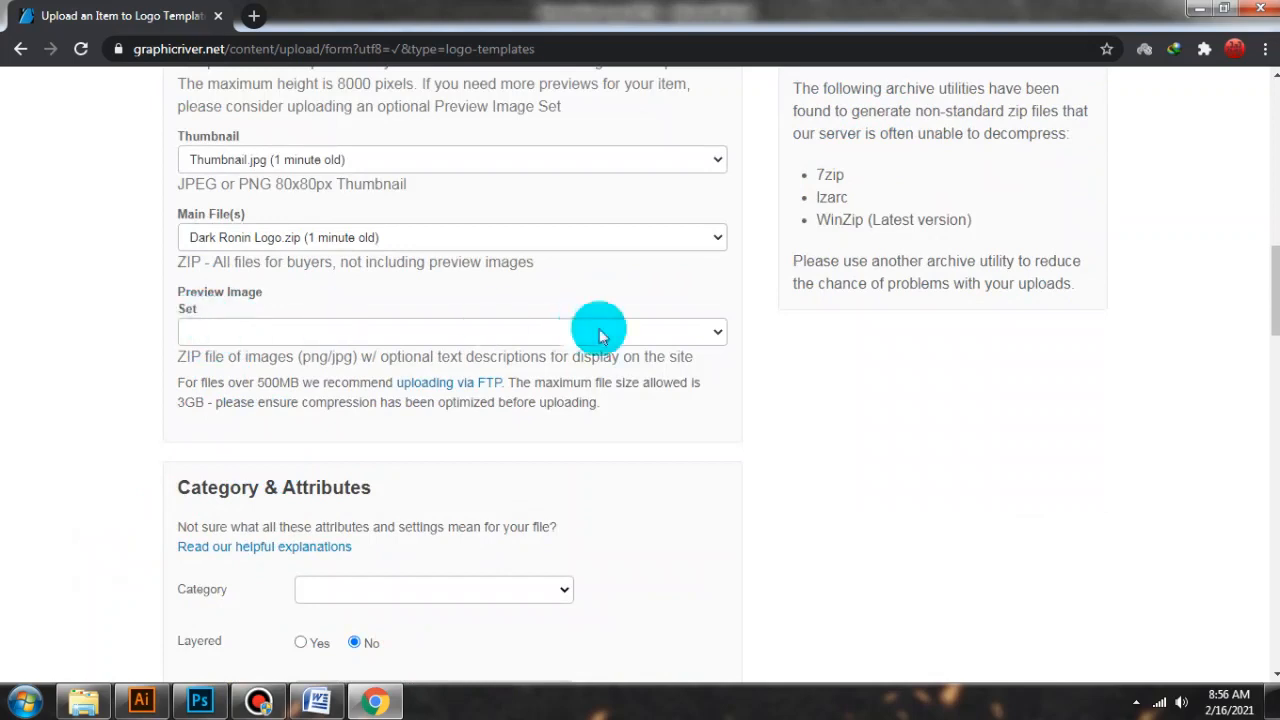
scroll(414, 457, "down", 2)
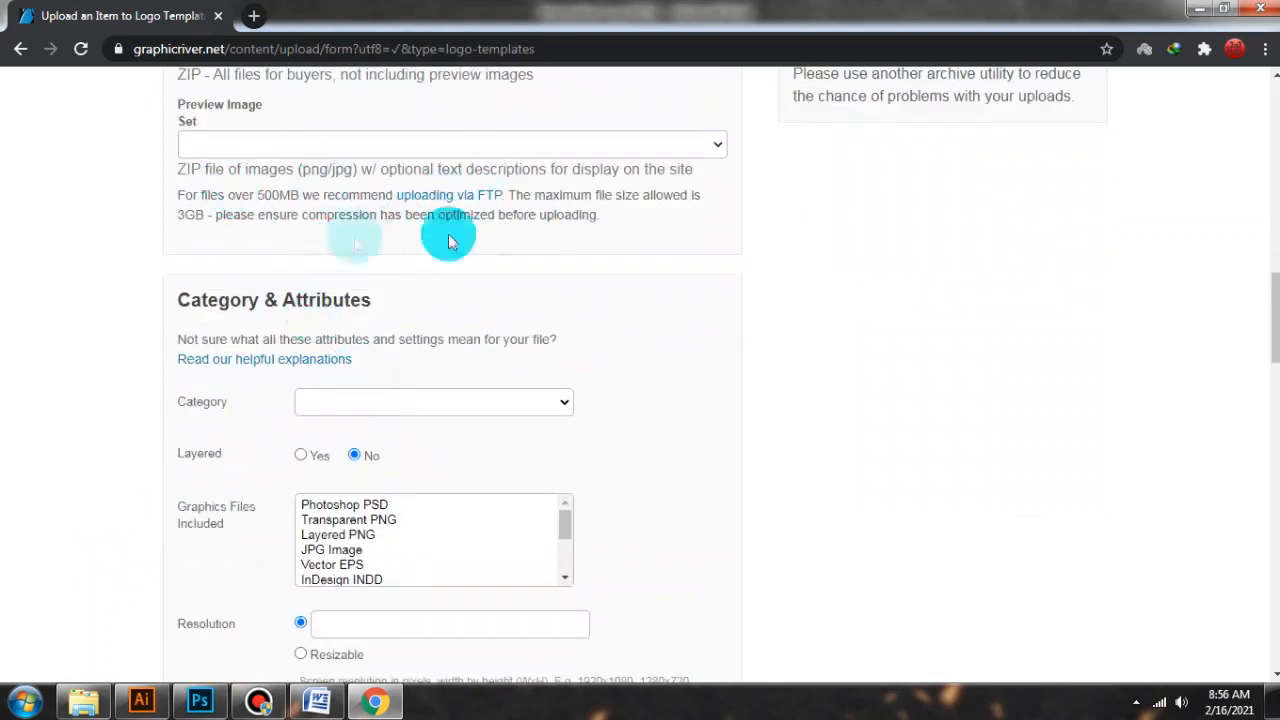
scroll(430, 272, "down", 2)
left_click(417, 213)
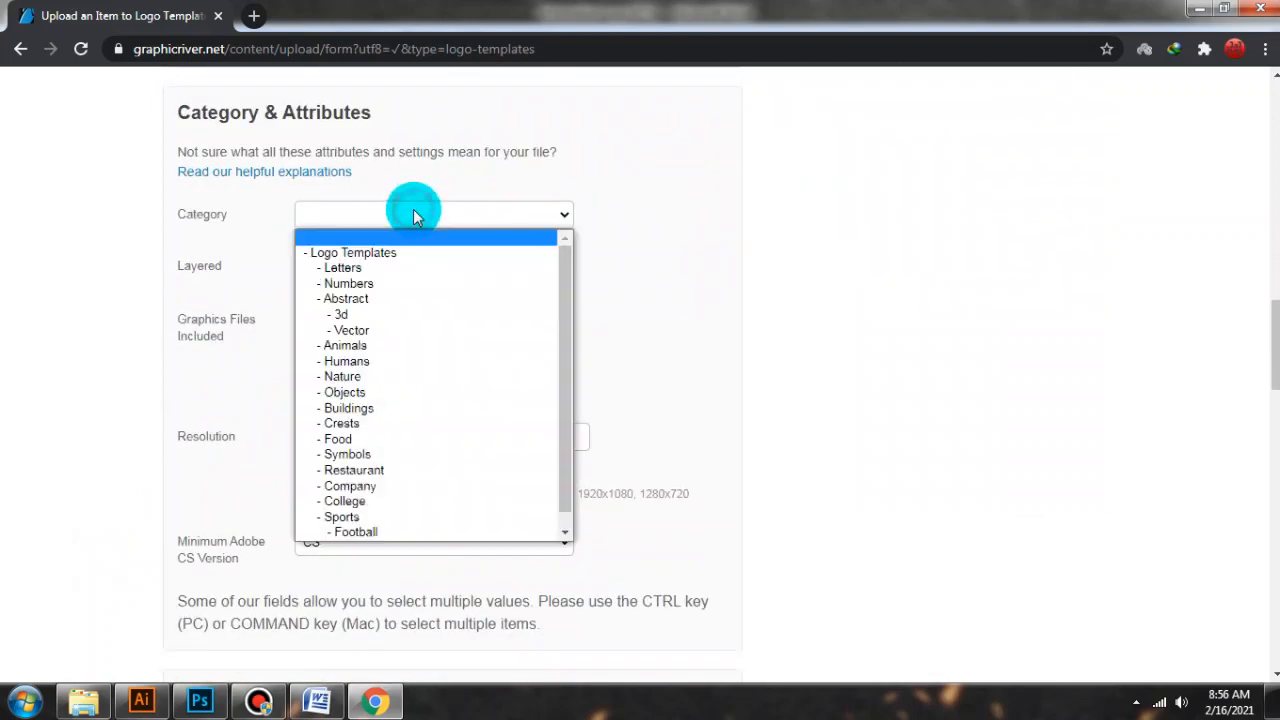
scroll(353, 174, "up", 4)
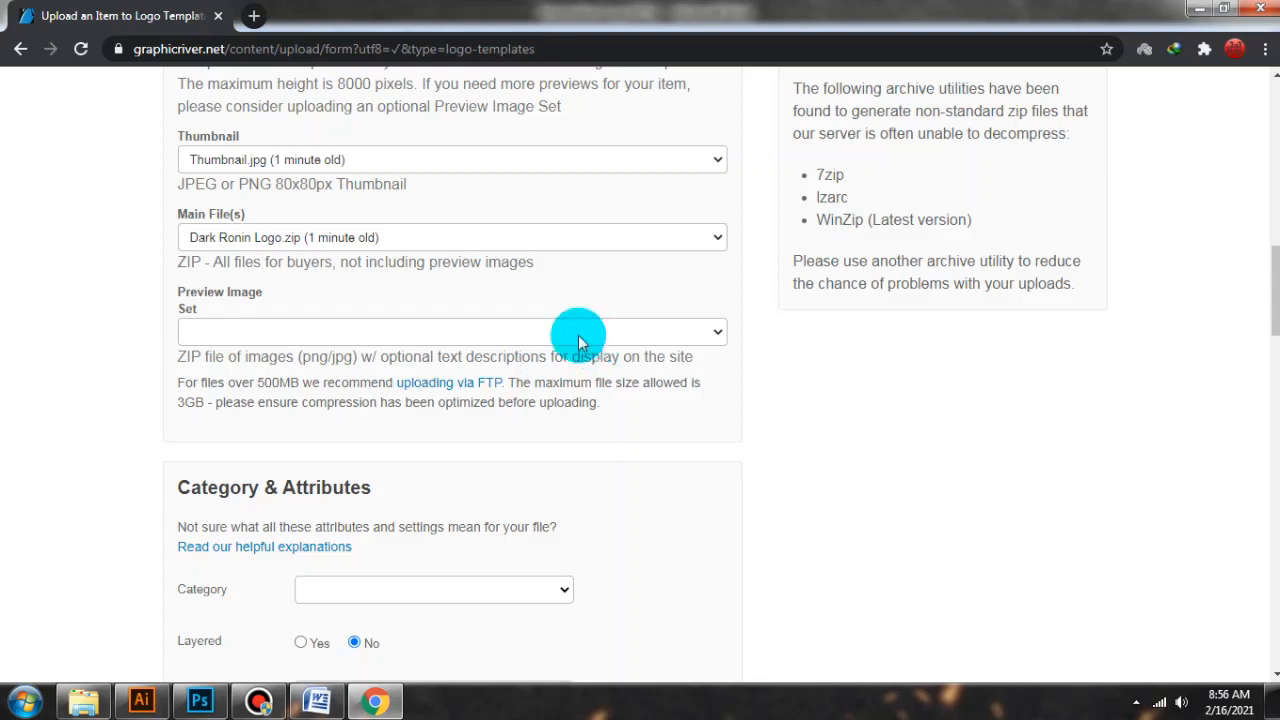
scroll(578, 338, "down", 3)
scroll(443, 157, "up", 2)
scroll(466, 351, "down", 3)
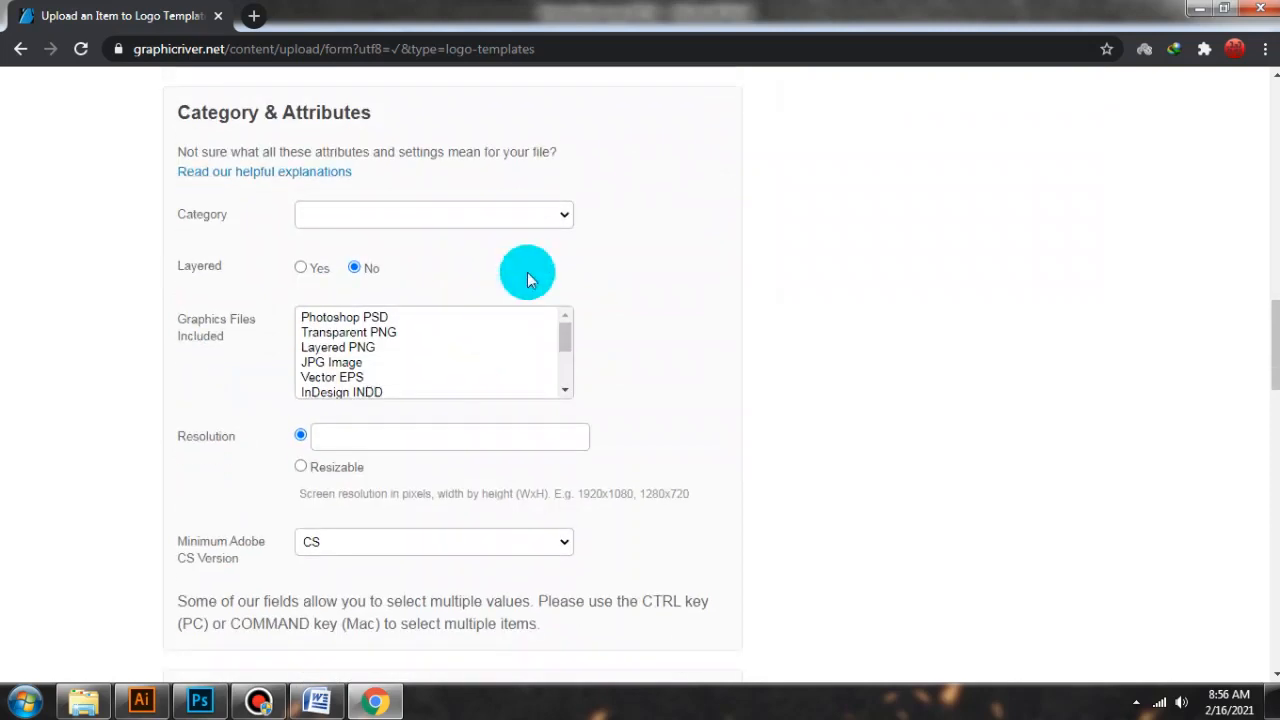
left_click(529, 210)
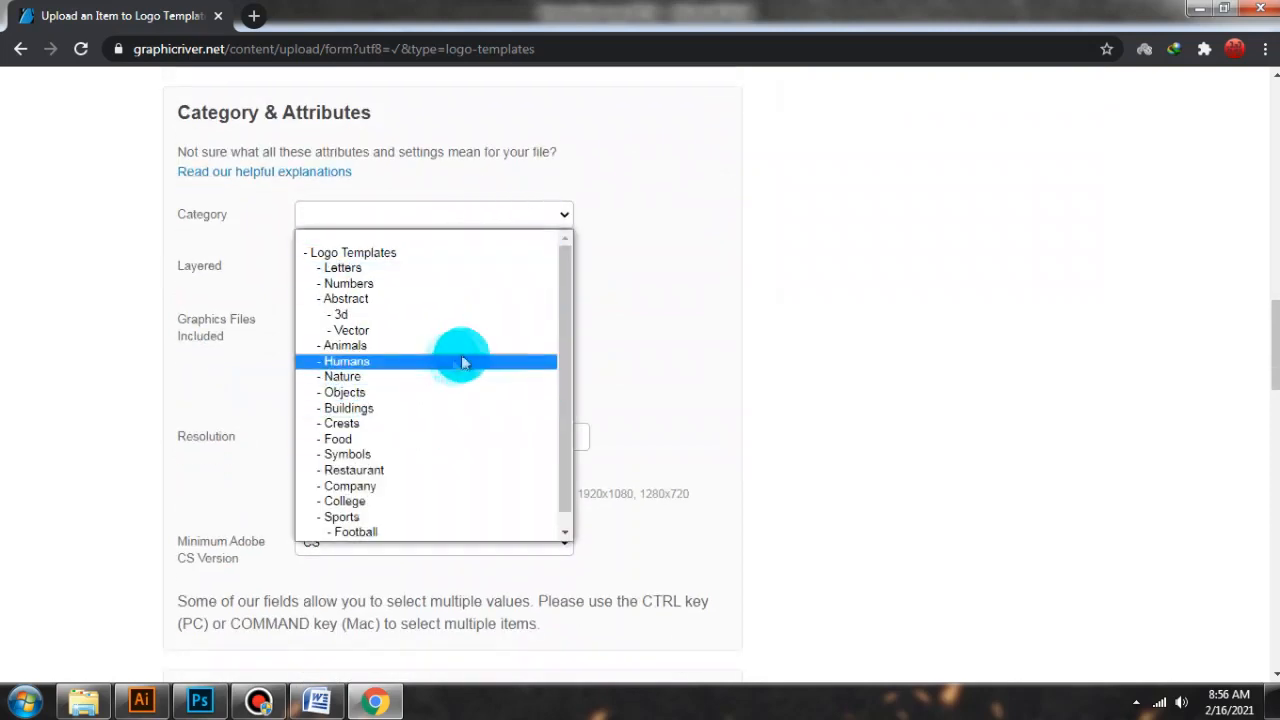
left_click(434, 362)
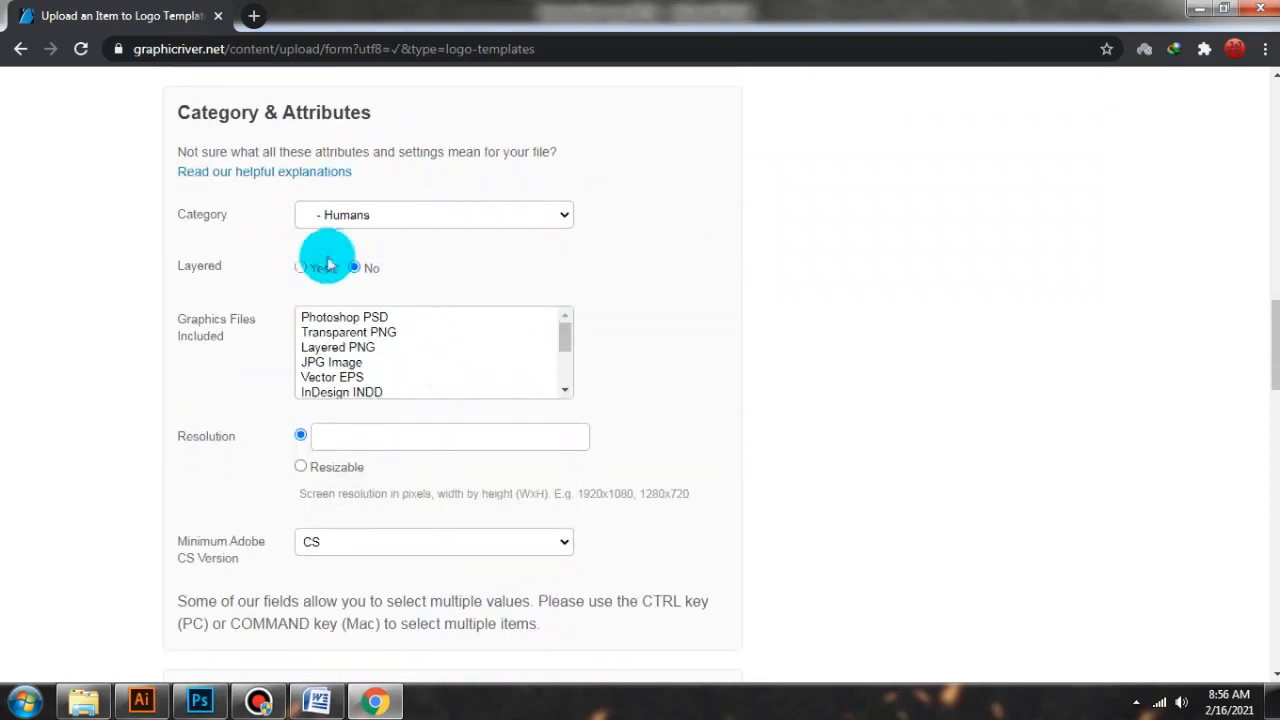
left_click(303, 268)
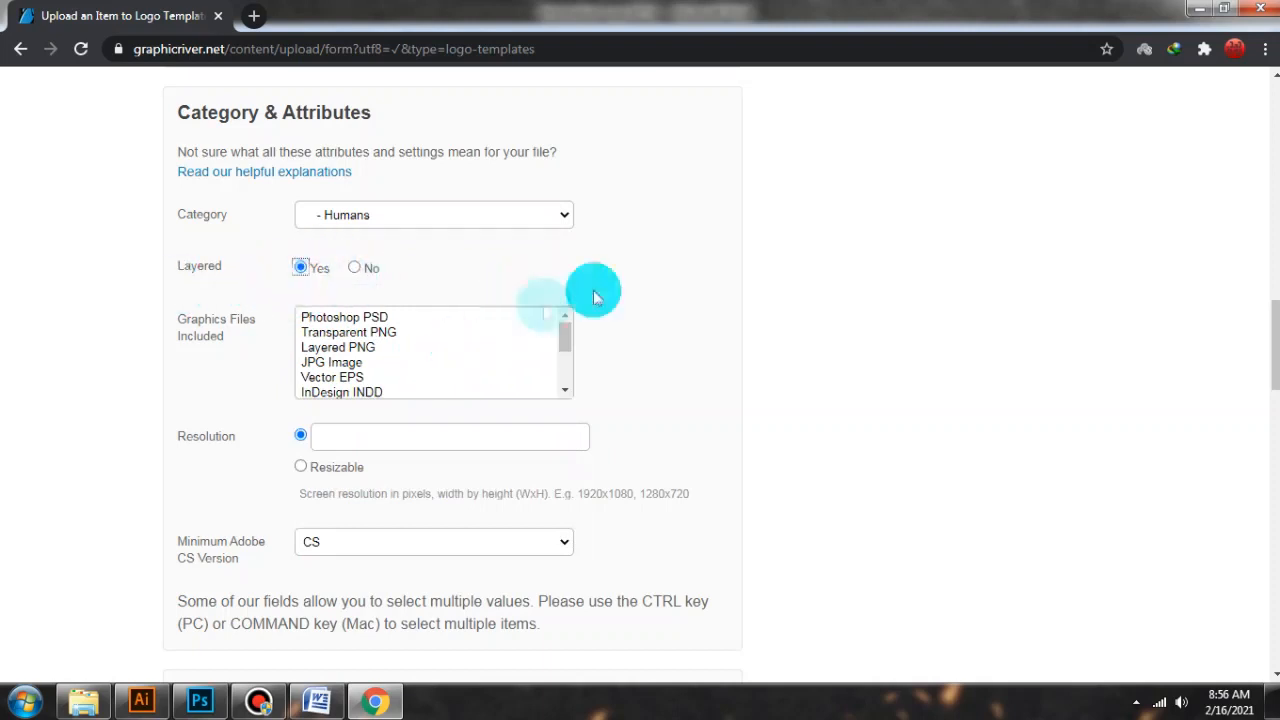
Mark Transparent PNG, JPG Image, Vector EPS and AI Illustrator as the included graphics files, and set the resolution to Resizable.
left_click(345, 332)
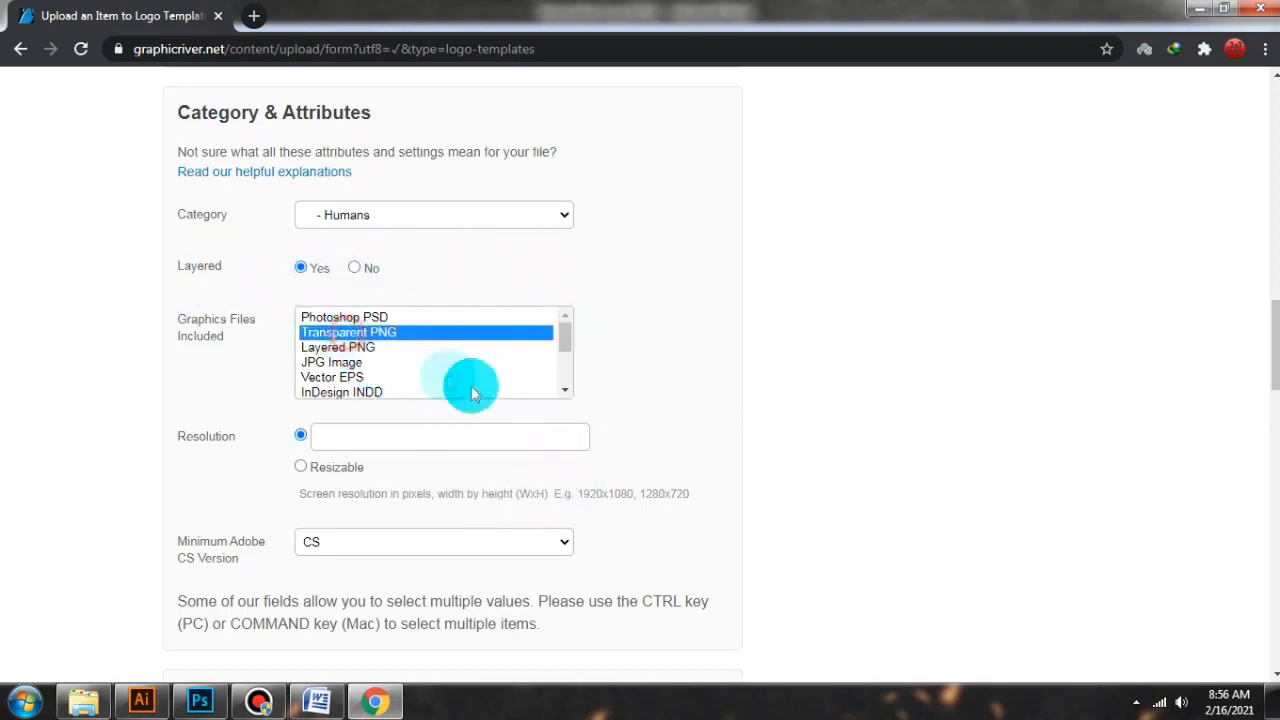
left_click(336, 363, "ctrl")
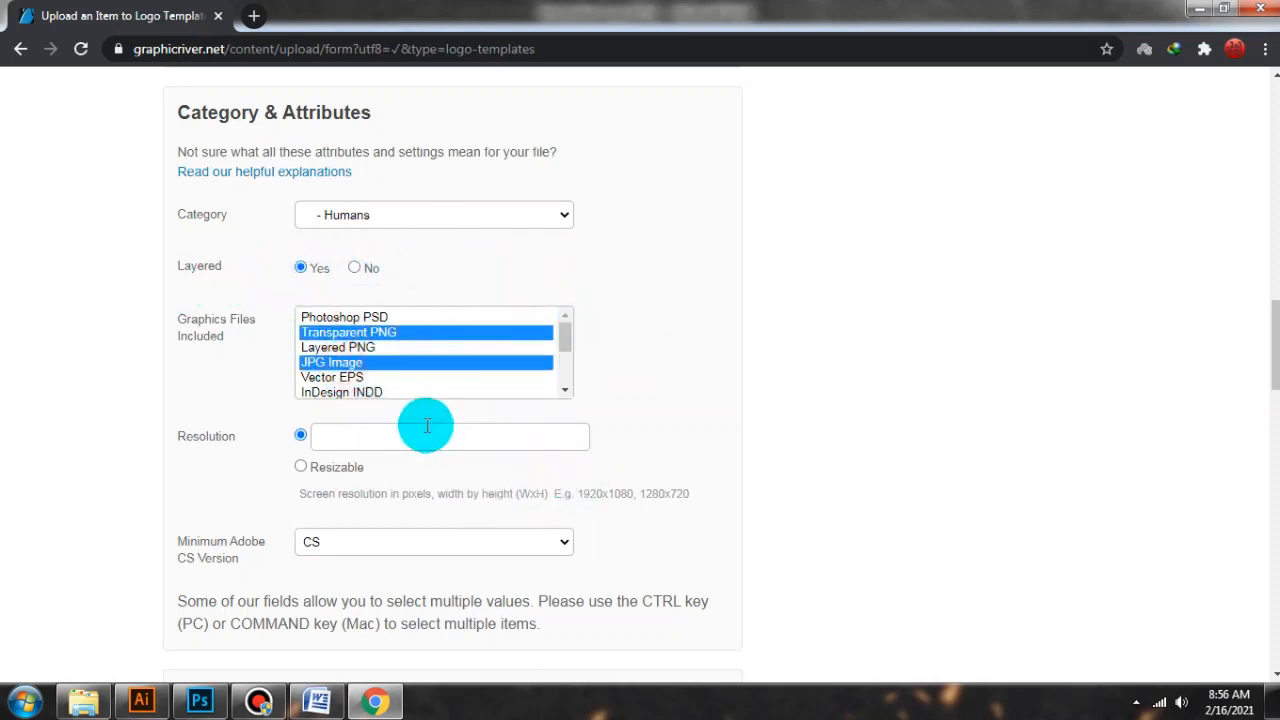
left_click(355, 380, "ctrl")
scroll(366, 380, "down", 2)
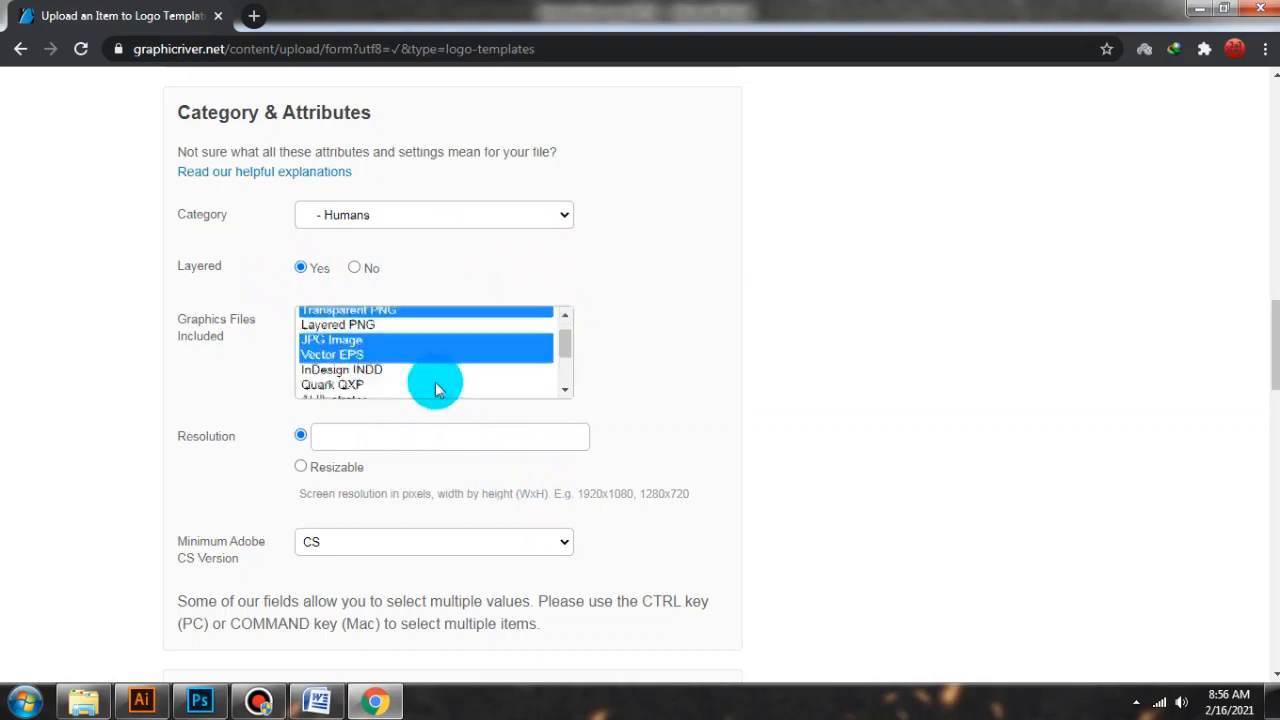
left_click(335, 328, "ctrl")
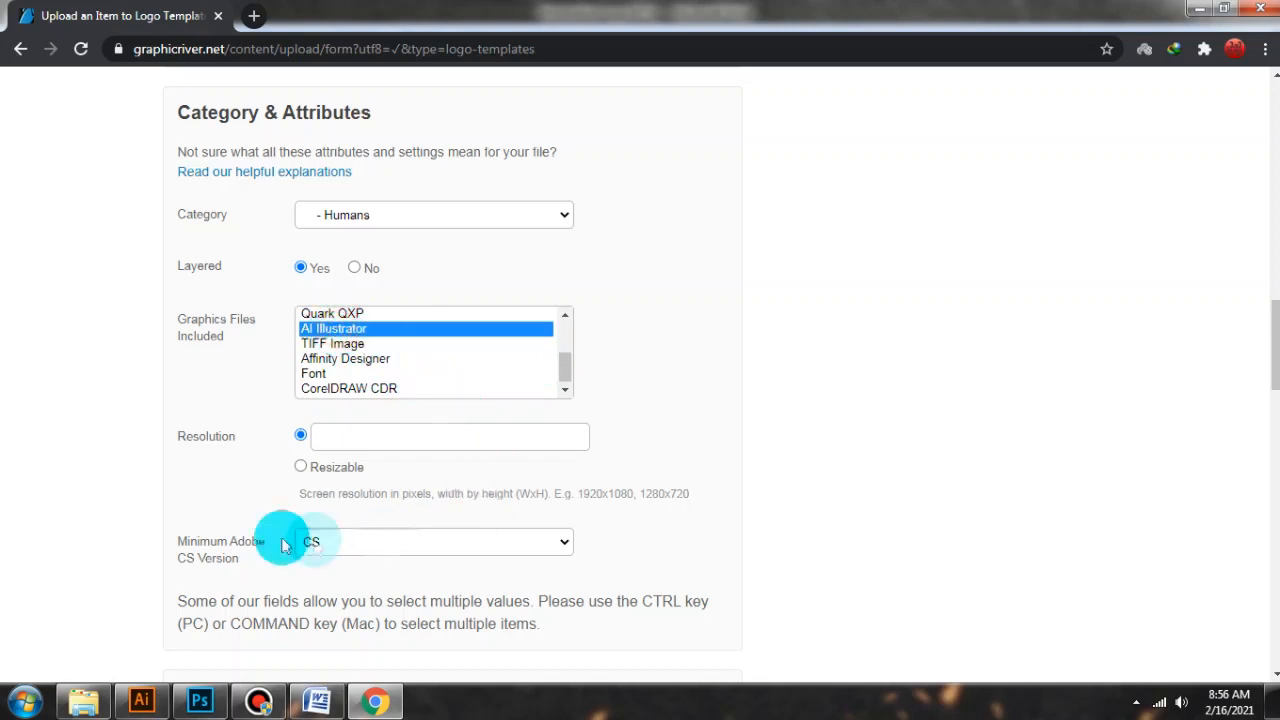
left_click(300, 466)
Enter the item tags samurai, knight, warrior, japan, skill, fighter, dark, darkness, combat and killer, separated by commas.
scroll(428, 490, "down", 4)
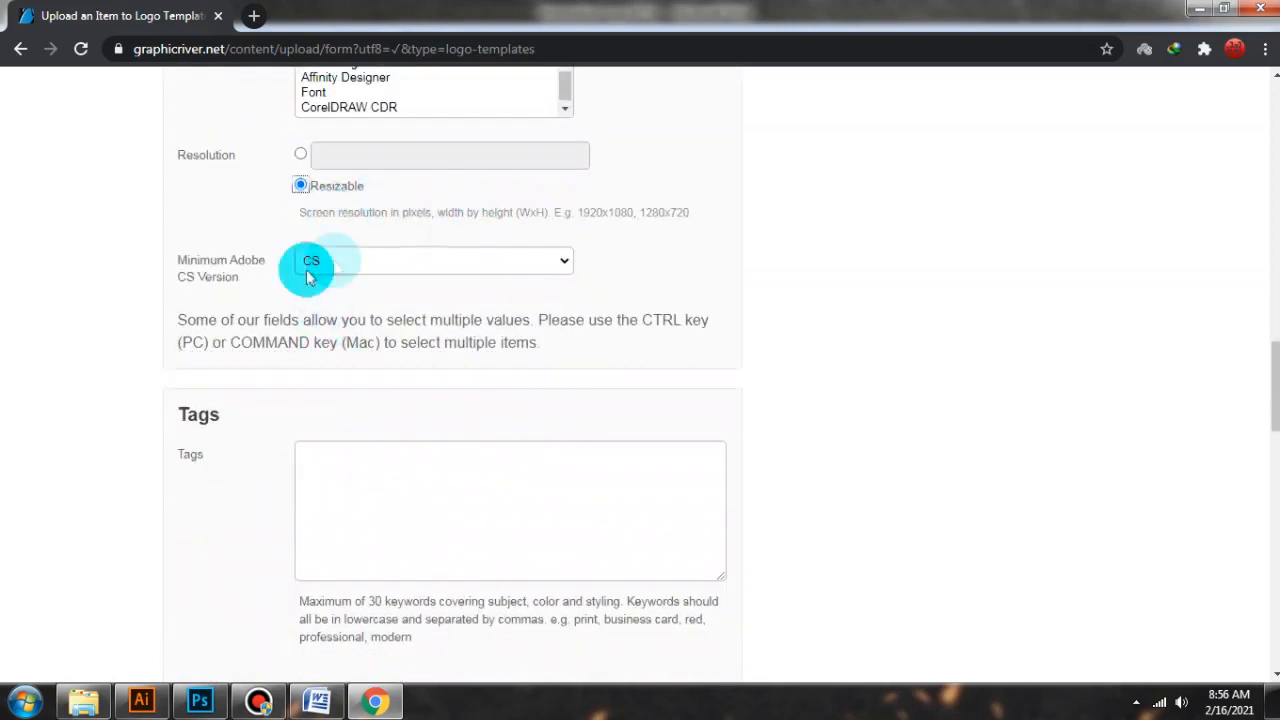
left_click(438, 316)
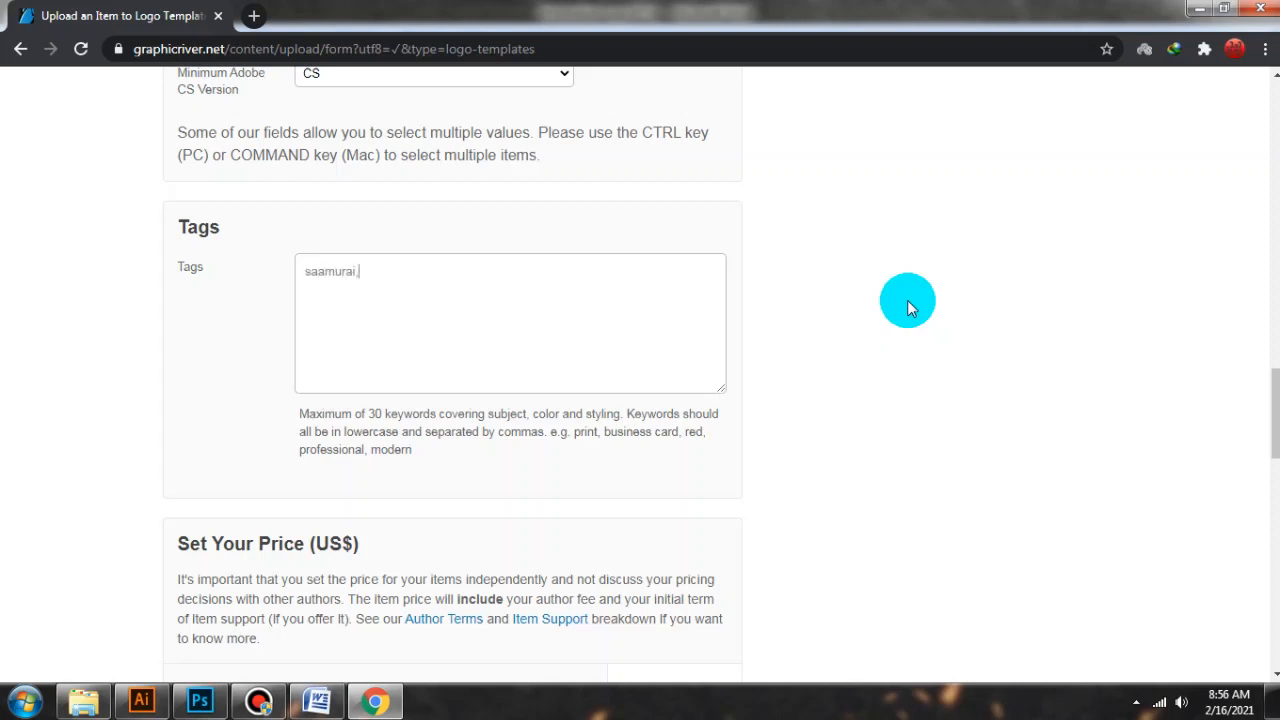
type("ht")
type(",")
type("warrior")
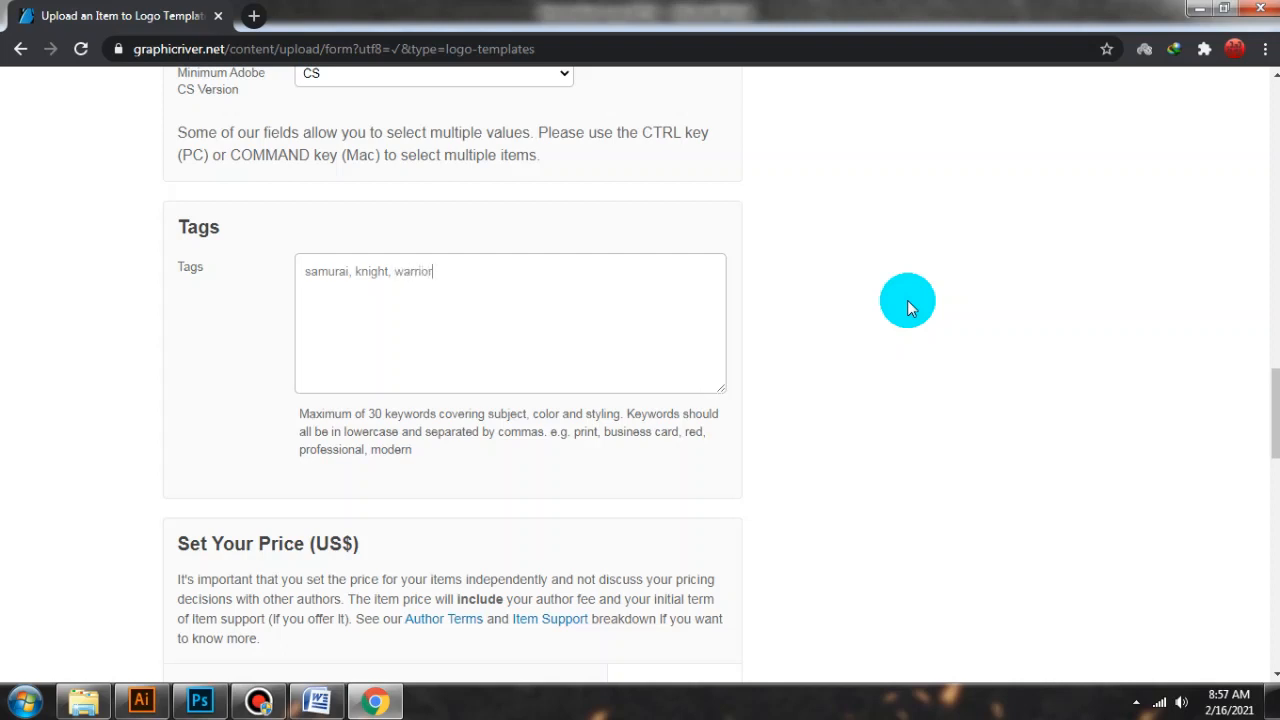
type(", japan, skill, fighter, dark, da")
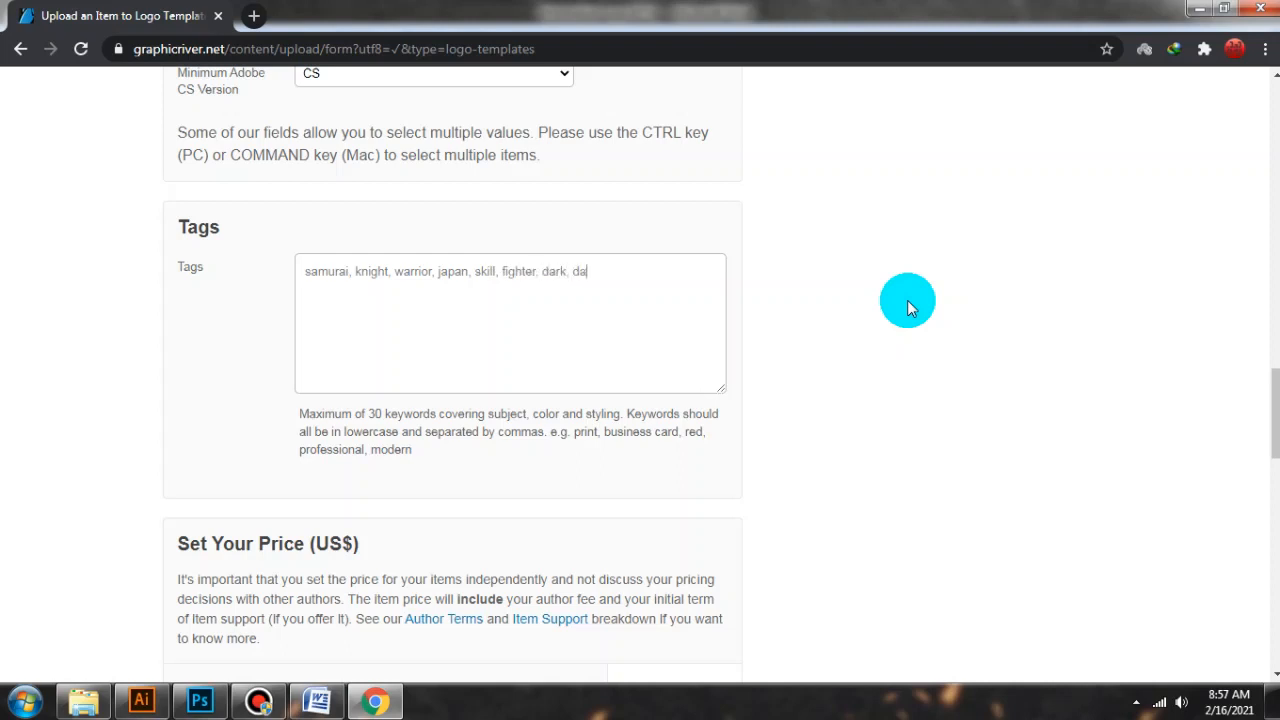
type("rkness, combat, killer, ")
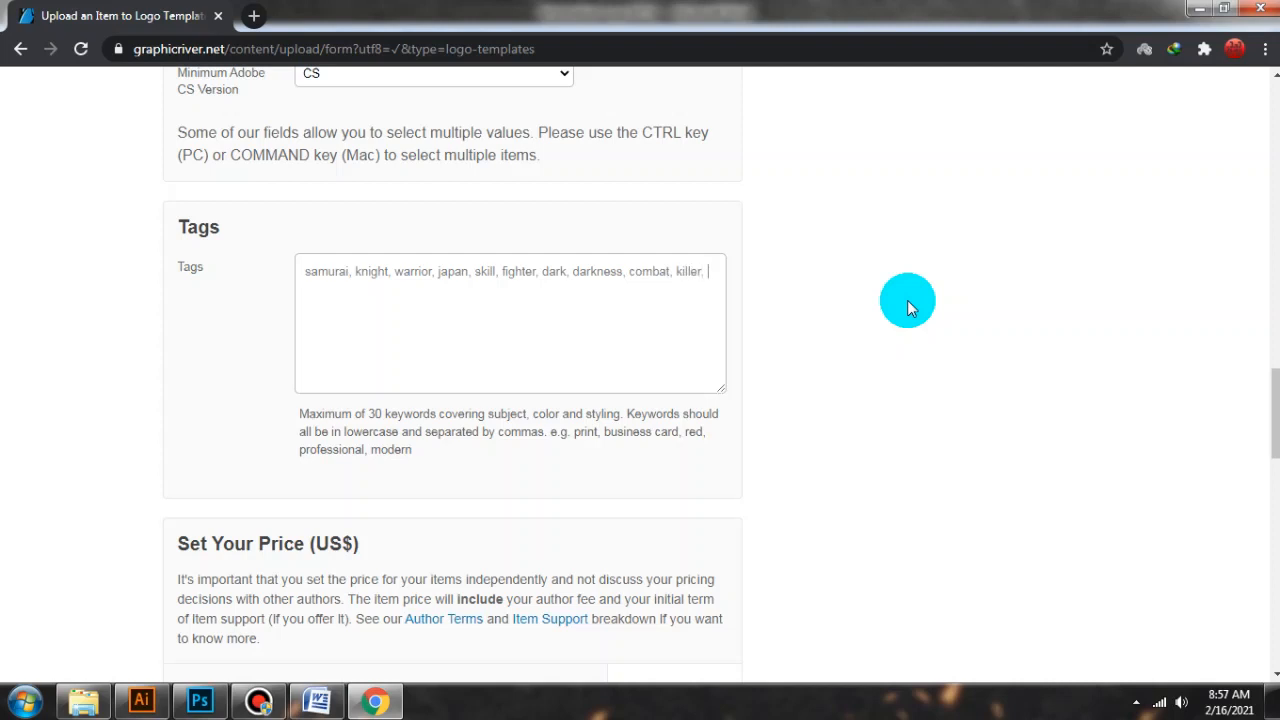
Add the tags squad, ninja, game, gaming, game studio, game team, adventure and moon to the item.
type("squad, ninja, game, game")
key("BackSpace")
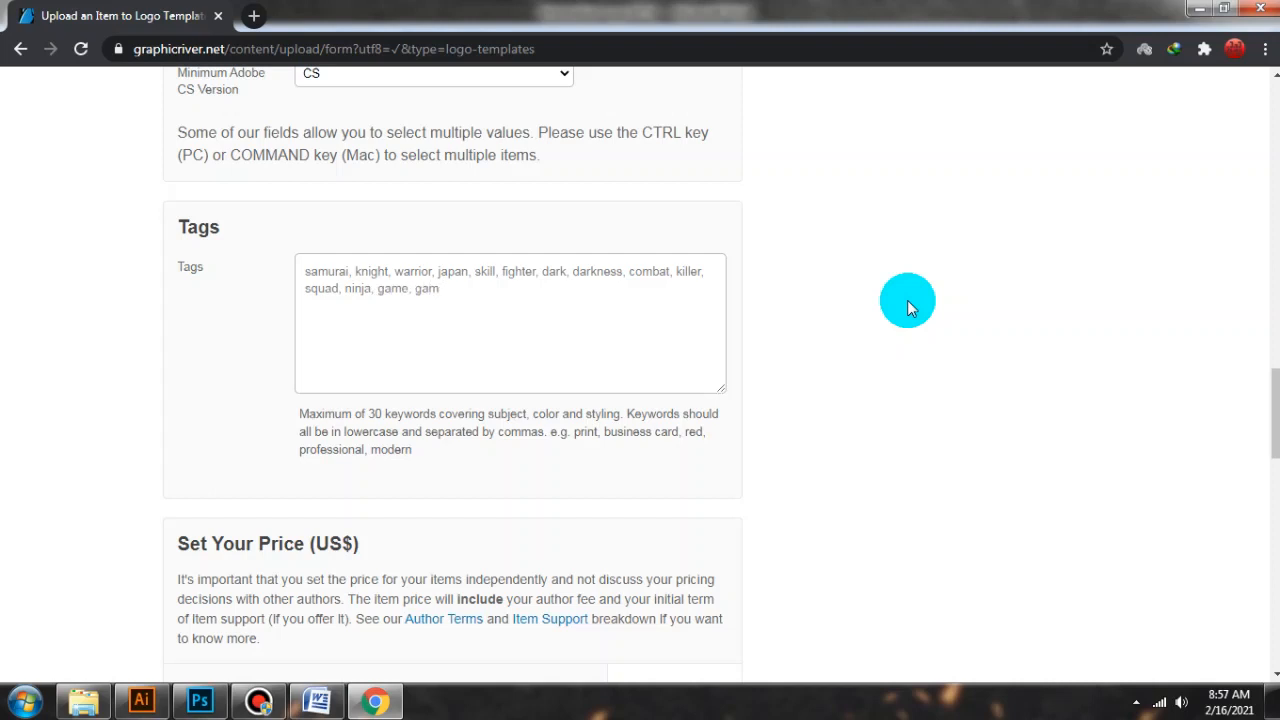
type("ing, gamer")
key("BackSpace")
key("BackSpace")
type("e studio, game ")
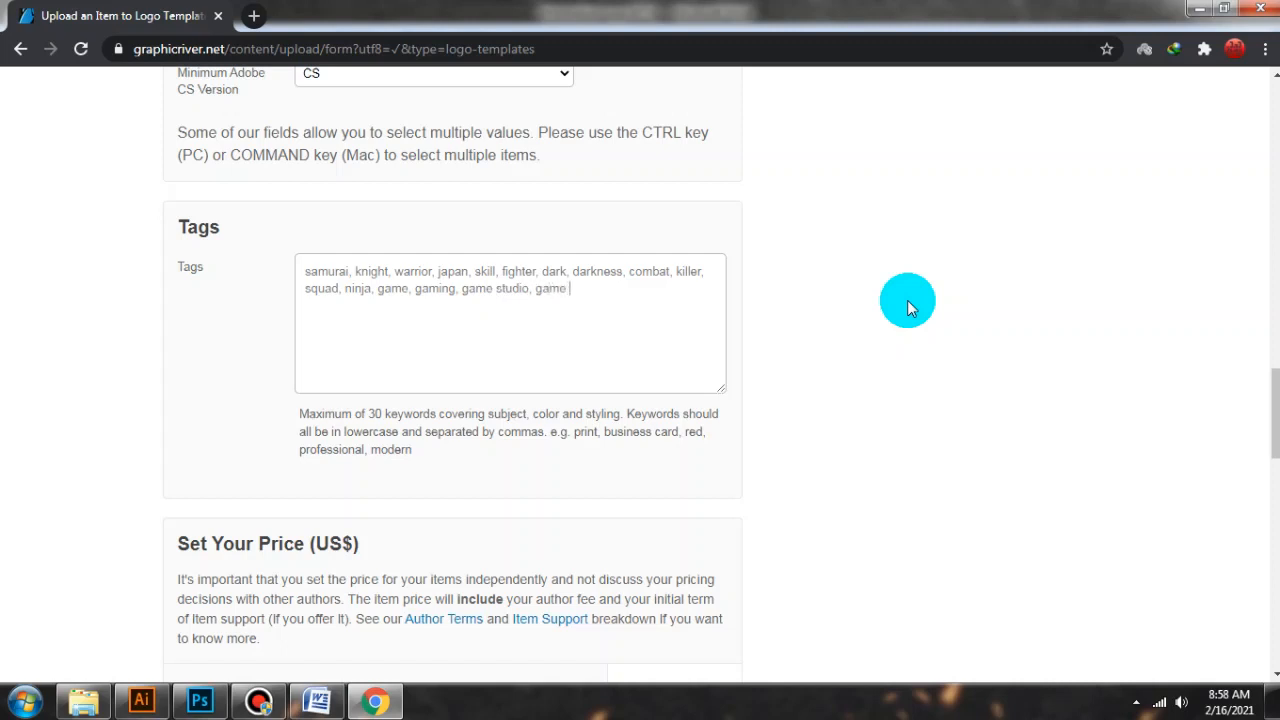
type("team, adventure, moon,")
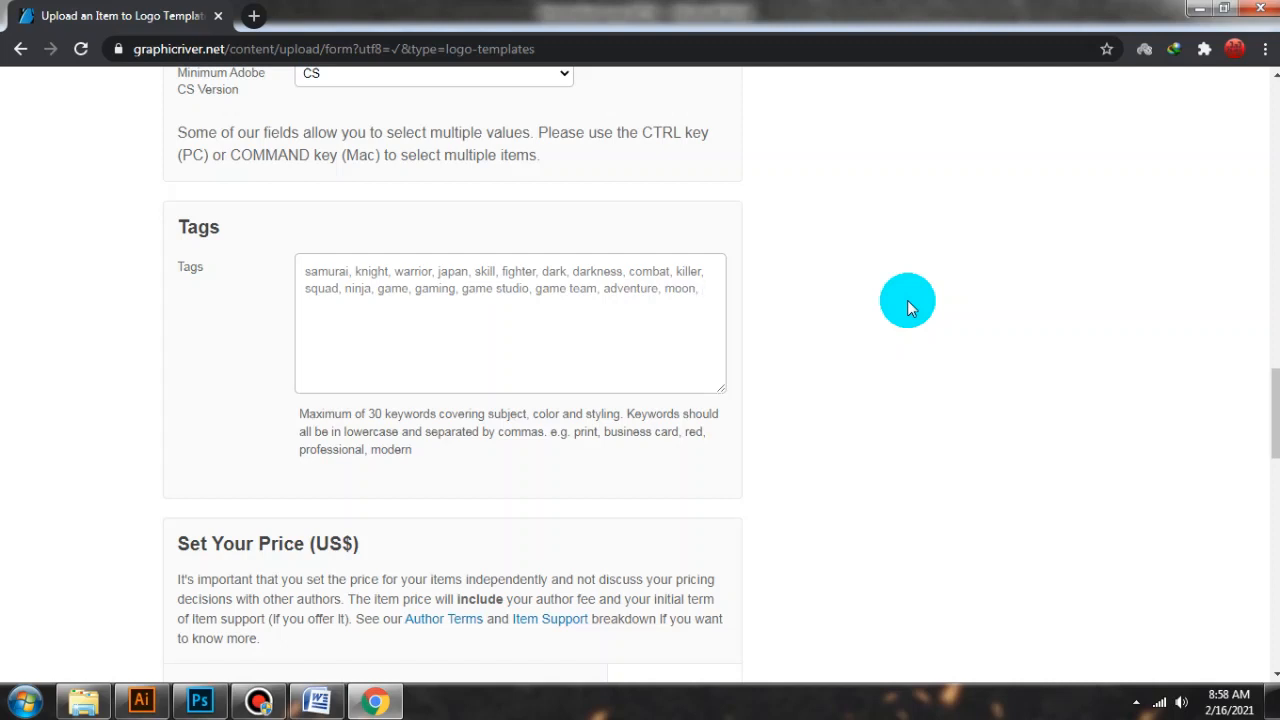
Open the Preview-Logo image from the UPL folder and examine its logo versions and mockups for further tag ideas.
left_click(83, 700)
double_click(292, 194)
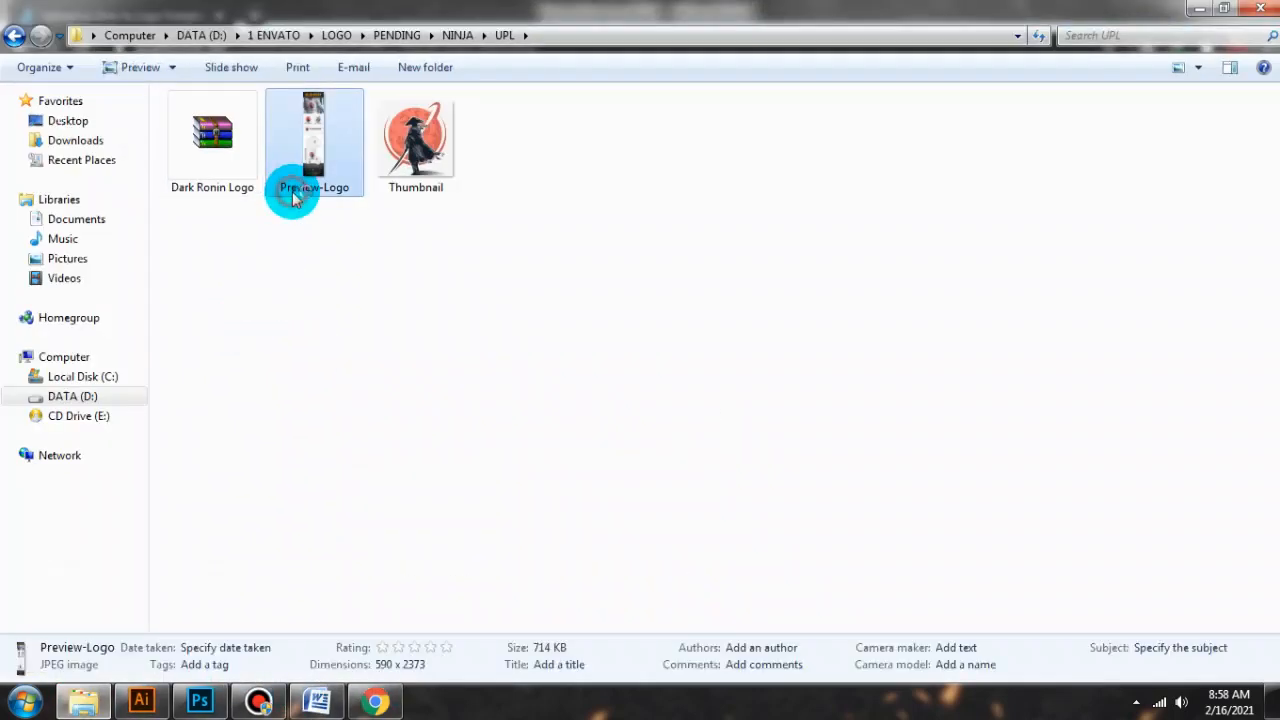
scroll(645, 310, "up", 5)
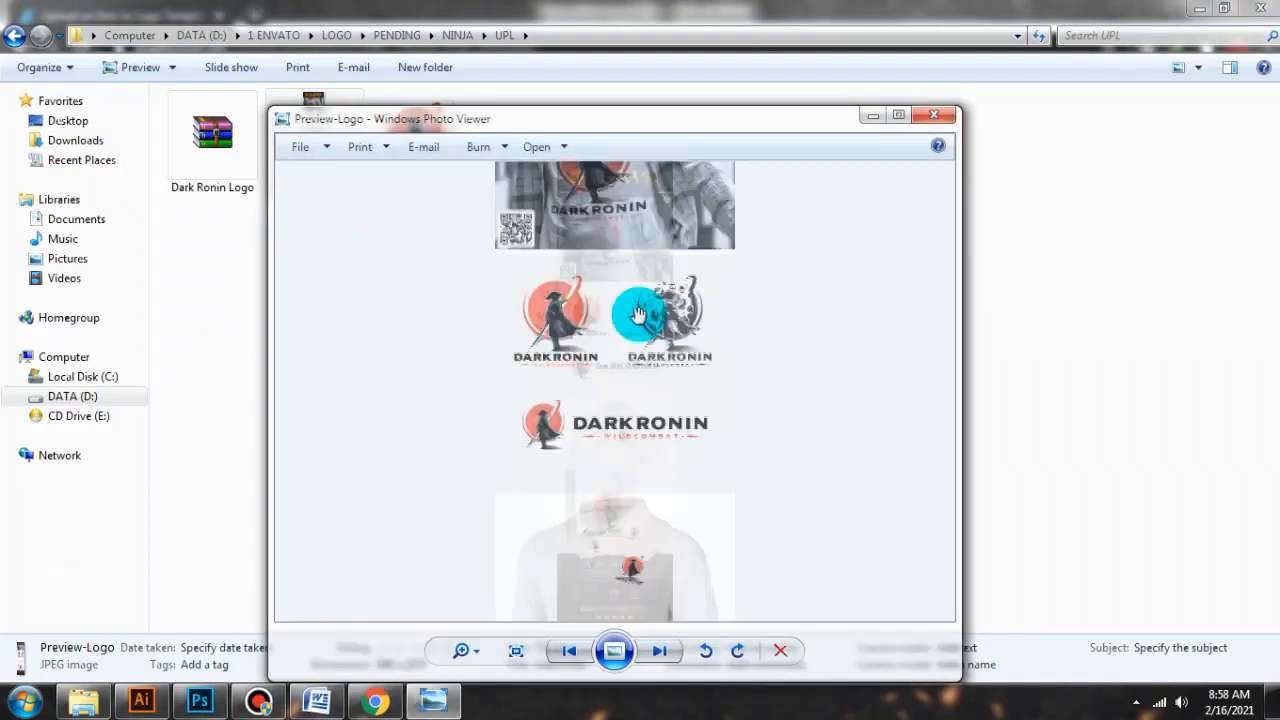
scroll(690, 395, "down", 3)
scroll(694, 430, "up", 2)
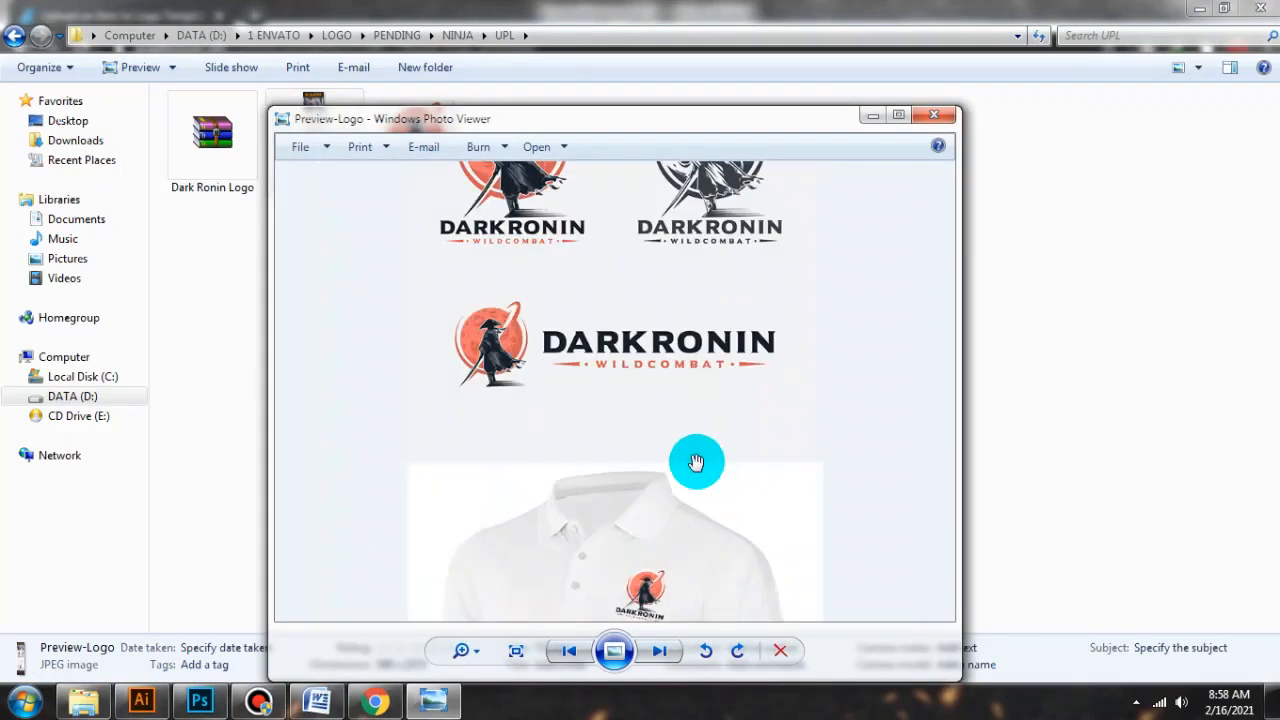
scroll(700, 460, "down", 4)
scroll(690, 500, "up", 2)
left_click_drag(686, 540, 645, 260)
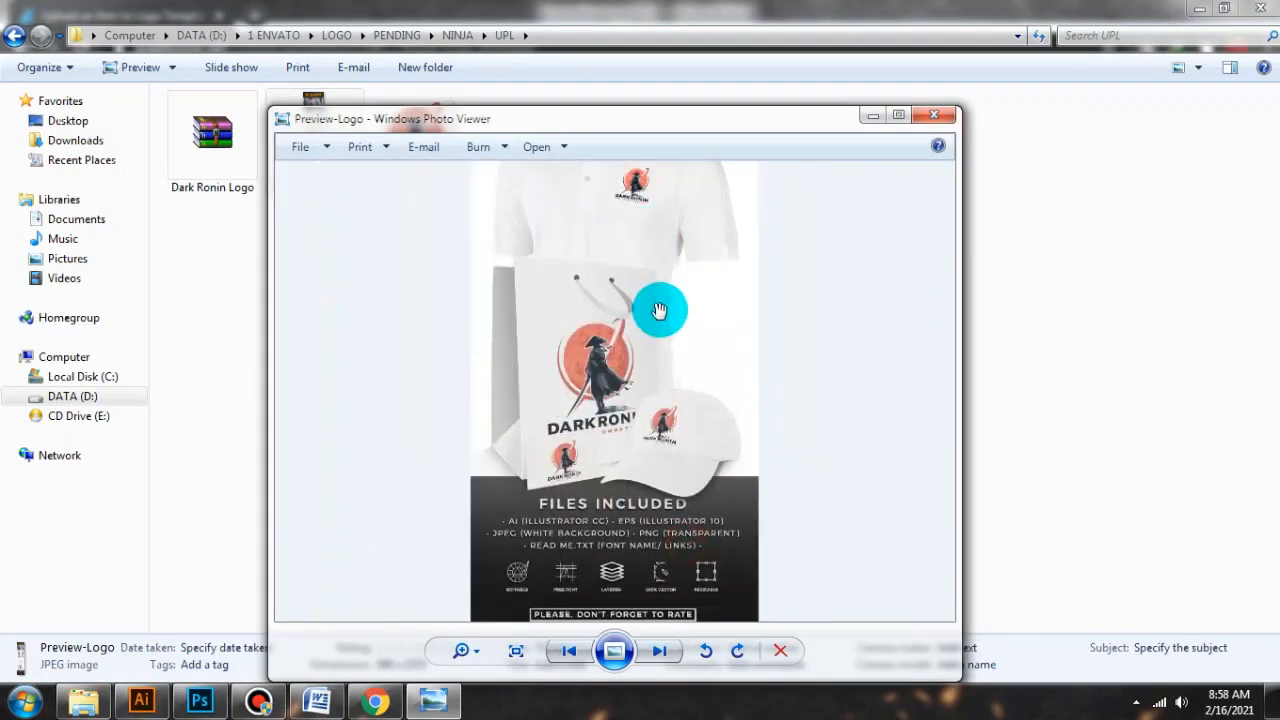
scroll(749, 357, "down", 4)
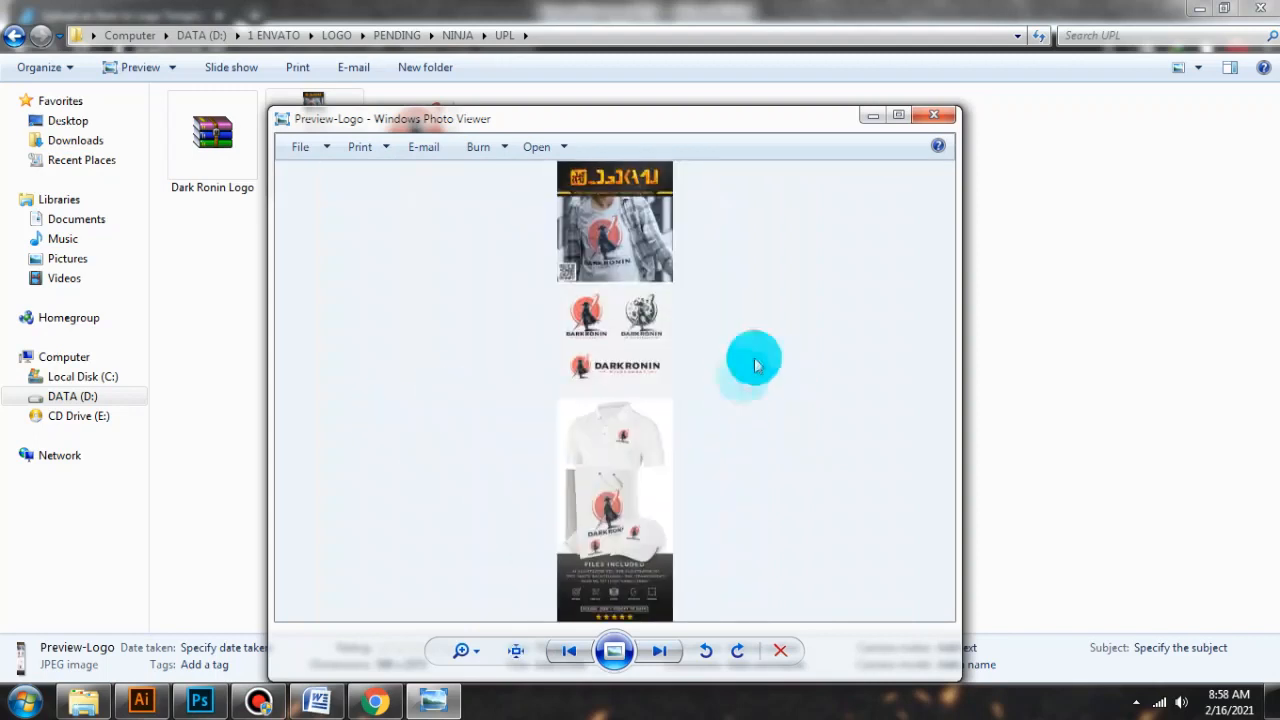
key("alt+F4")
Return to the upload form in Chrome and add the tags brand, sticker, fantasy and history.
left_click(373, 700)
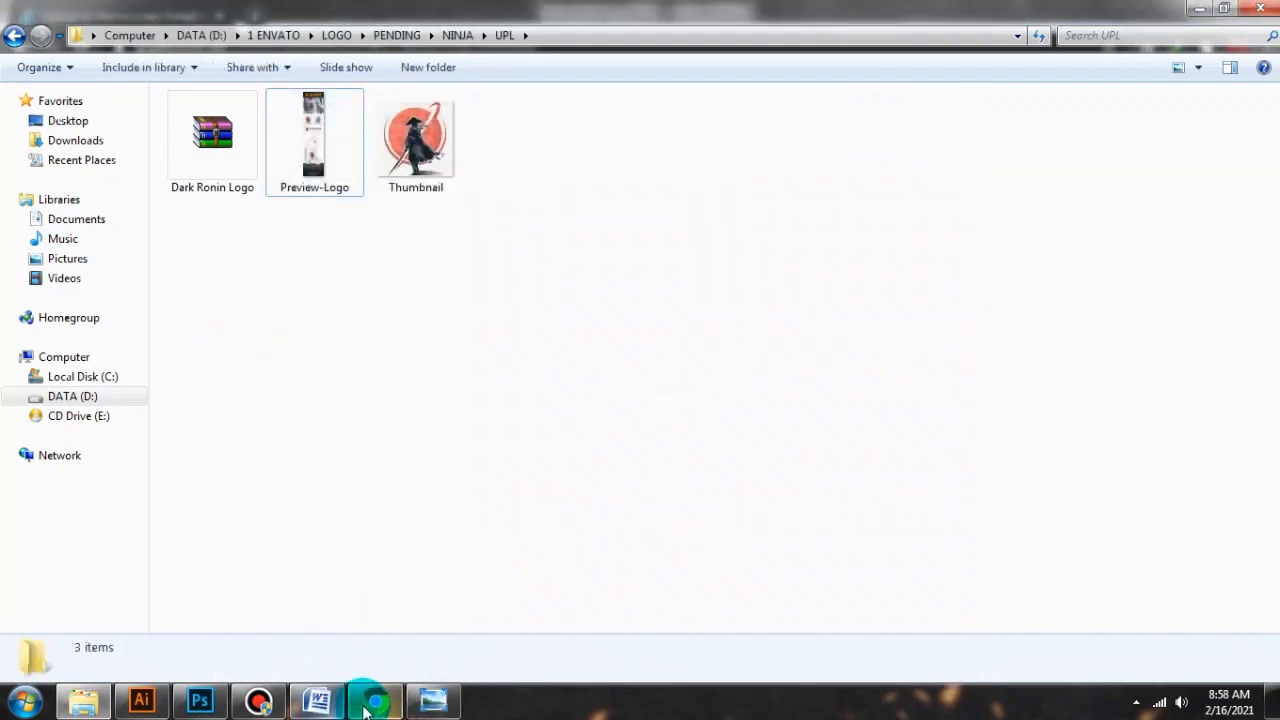
left_click(495, 339)
type("b")
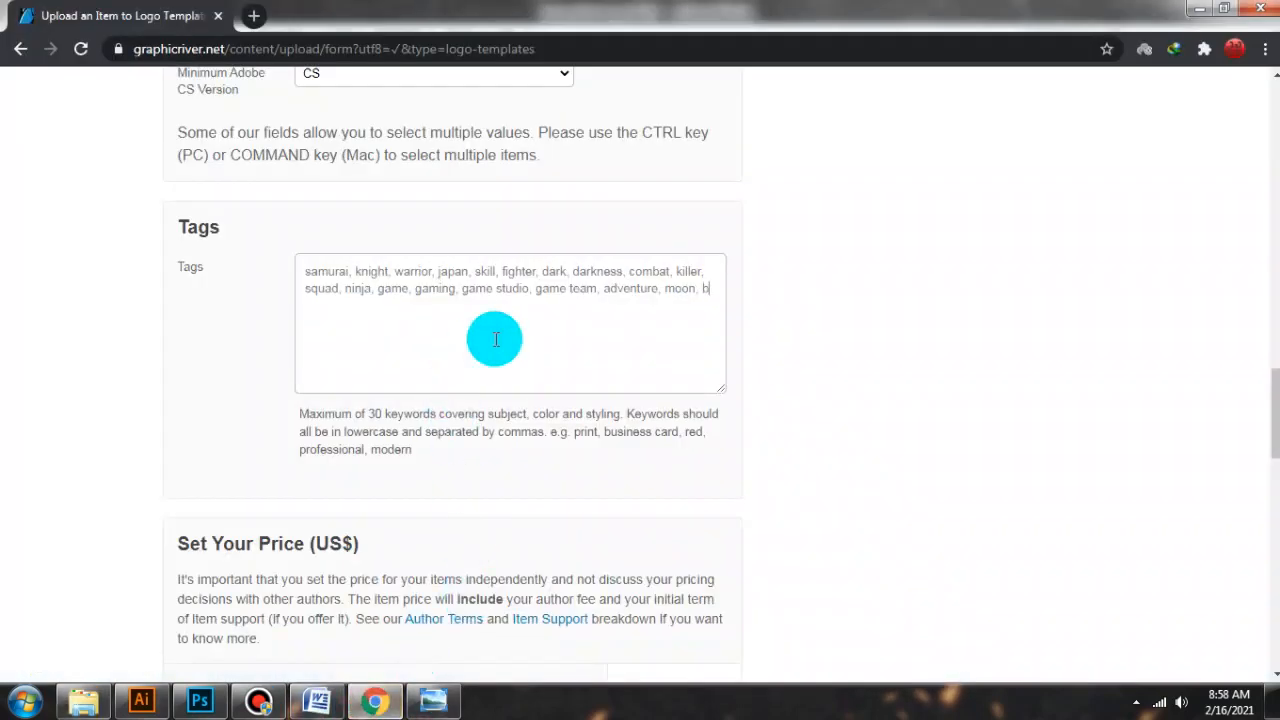
type("rand, sticker, fantasy")
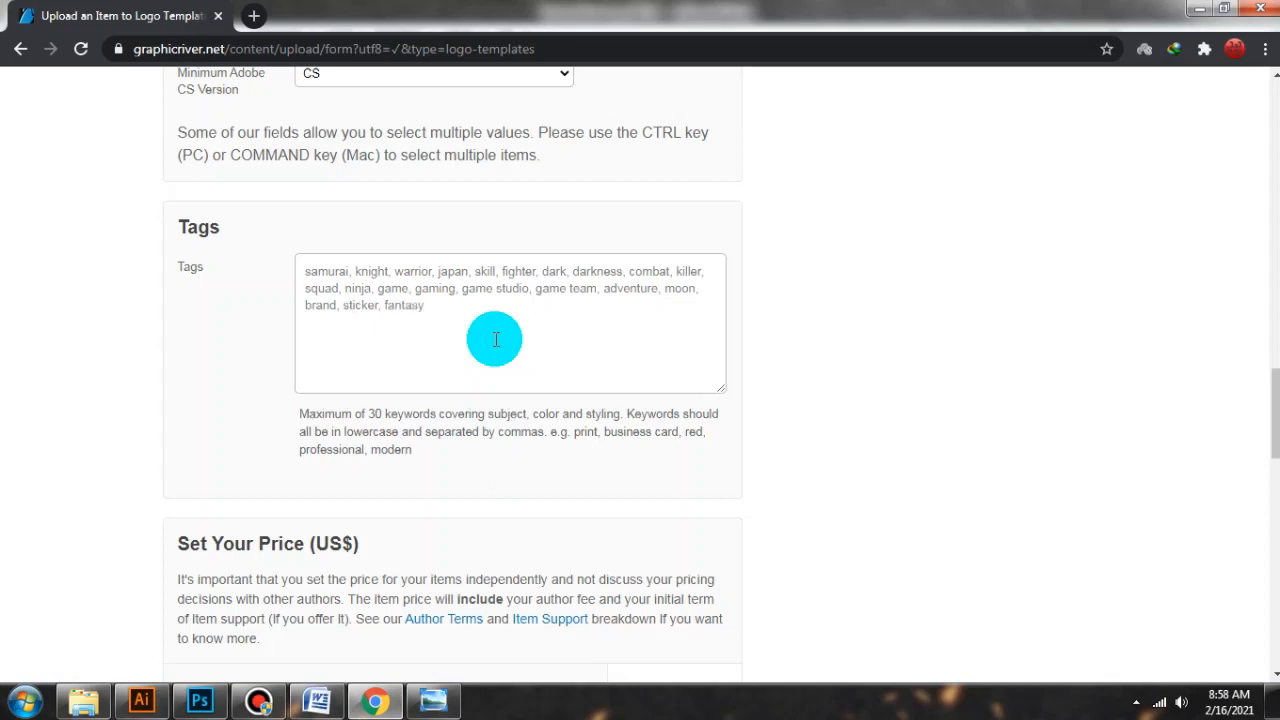
type(", historu")
key("BackSpace")
type("y, asian")
key("BackSpace")
type(",")
key("BackSpace")
key("BackSpace")
key("BackSpace")
key("BackSpace")
key("BackSpace")
key("BackSpace")
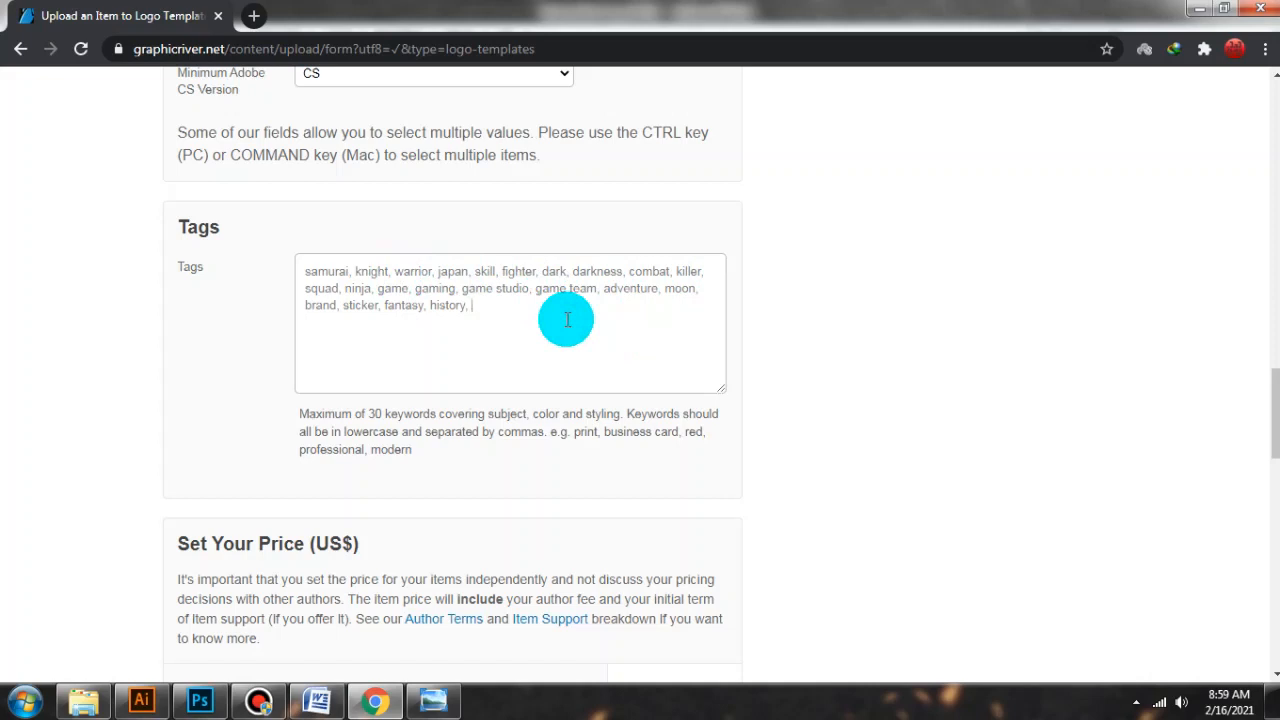
Add the tags soldier, agile, fast, strong, leader and leadership to the end of the tag list.
type("soldier")
type(",")
type("agile")
type(", faul")
type(",")
type(" strong")
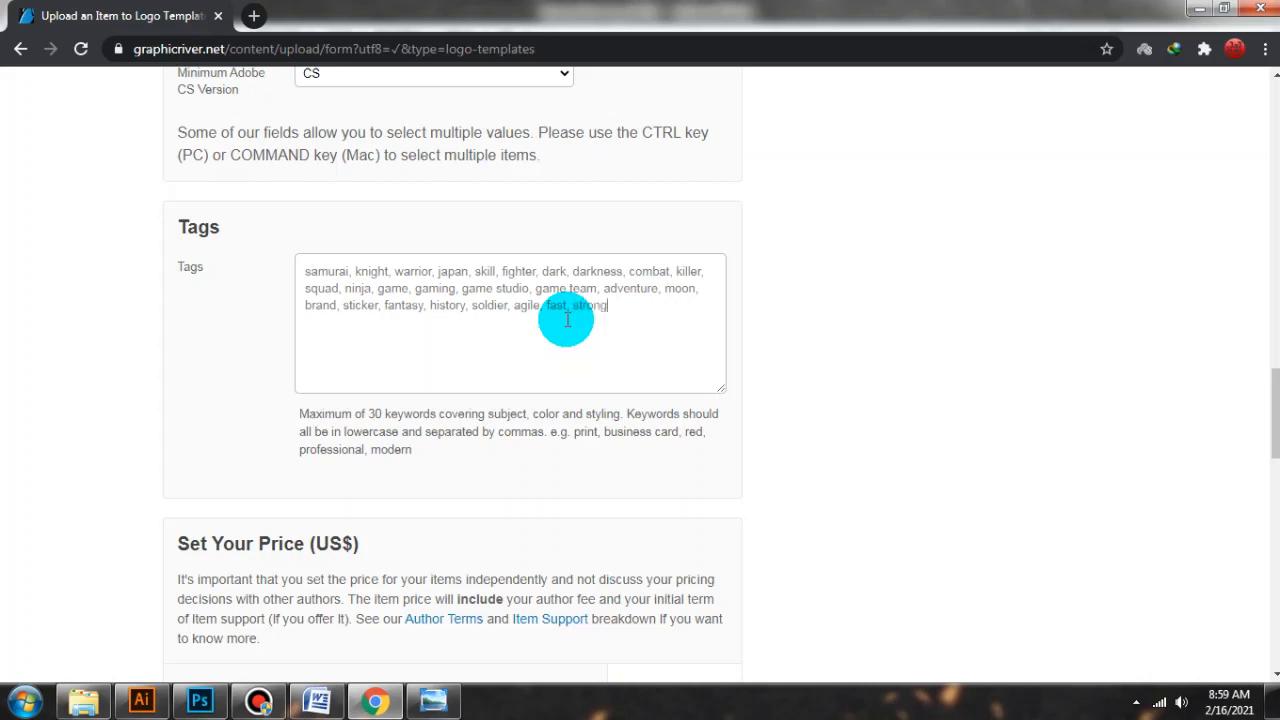
type(", leader, leadership,")
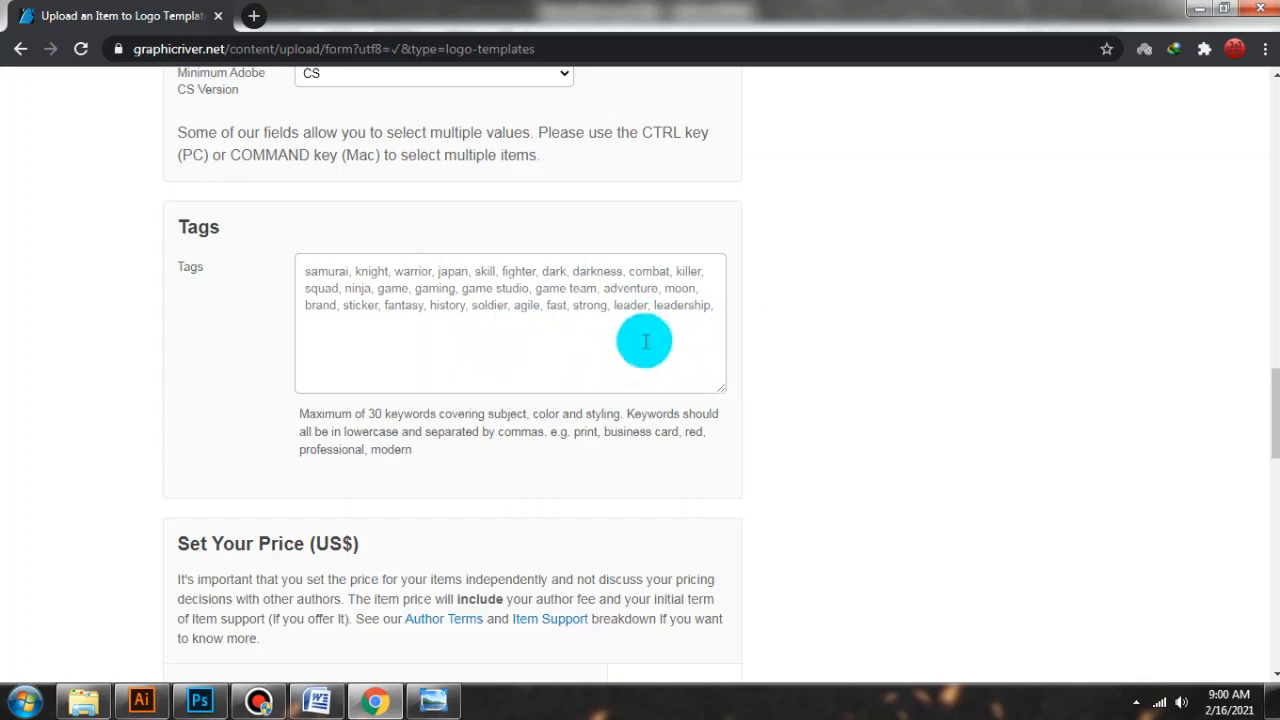
Examine the logo versions in the open Preview-Logo image once more, and close the image viewer.
left_click(420, 703)
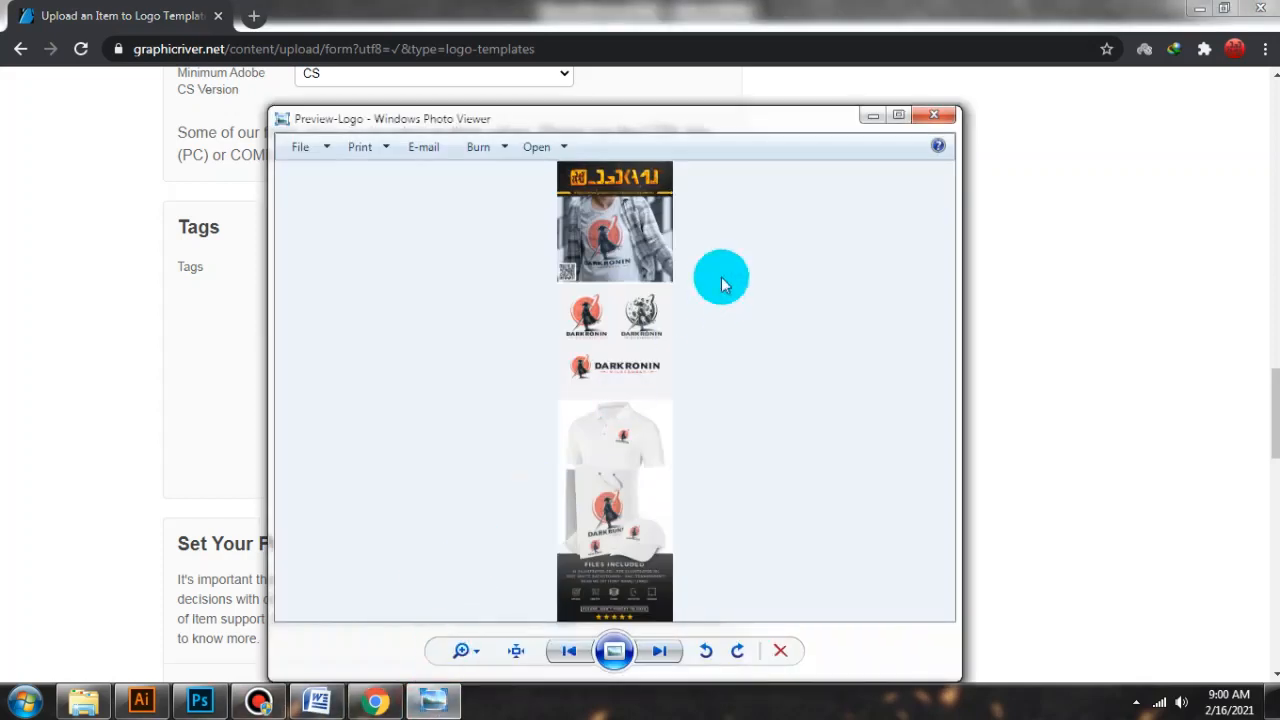
scroll(655, 318, "up", 3)
scroll(655, 318, "up", 2)
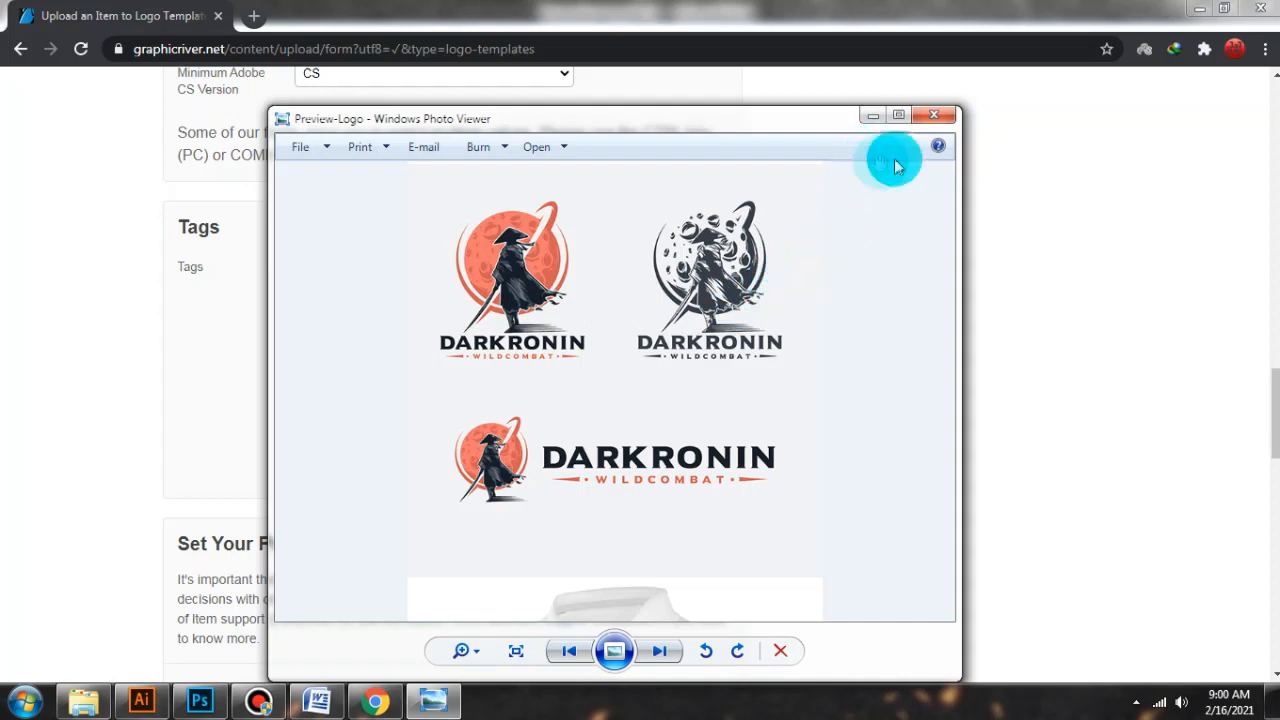
left_click(934, 115)
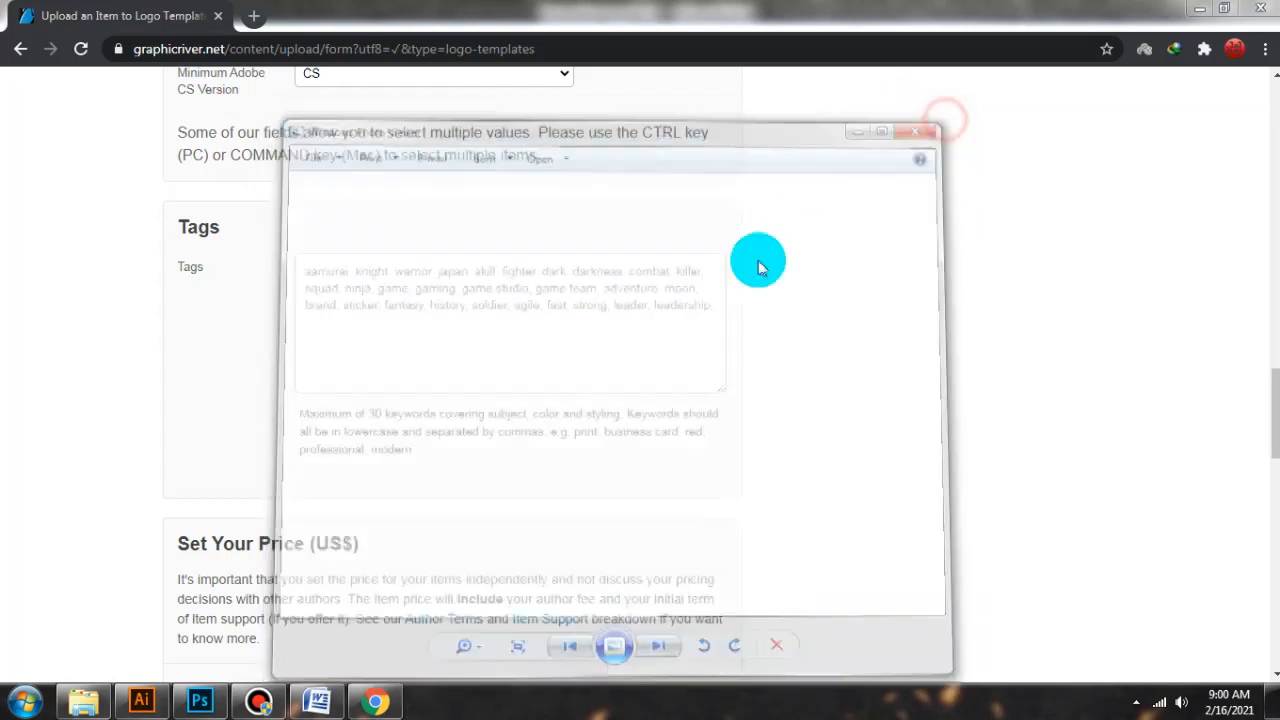
Set the item price to $30, leave the reviewer comment "Thanks." and accept the asset rights declaration.
scroll(586, 349, "down", 5)
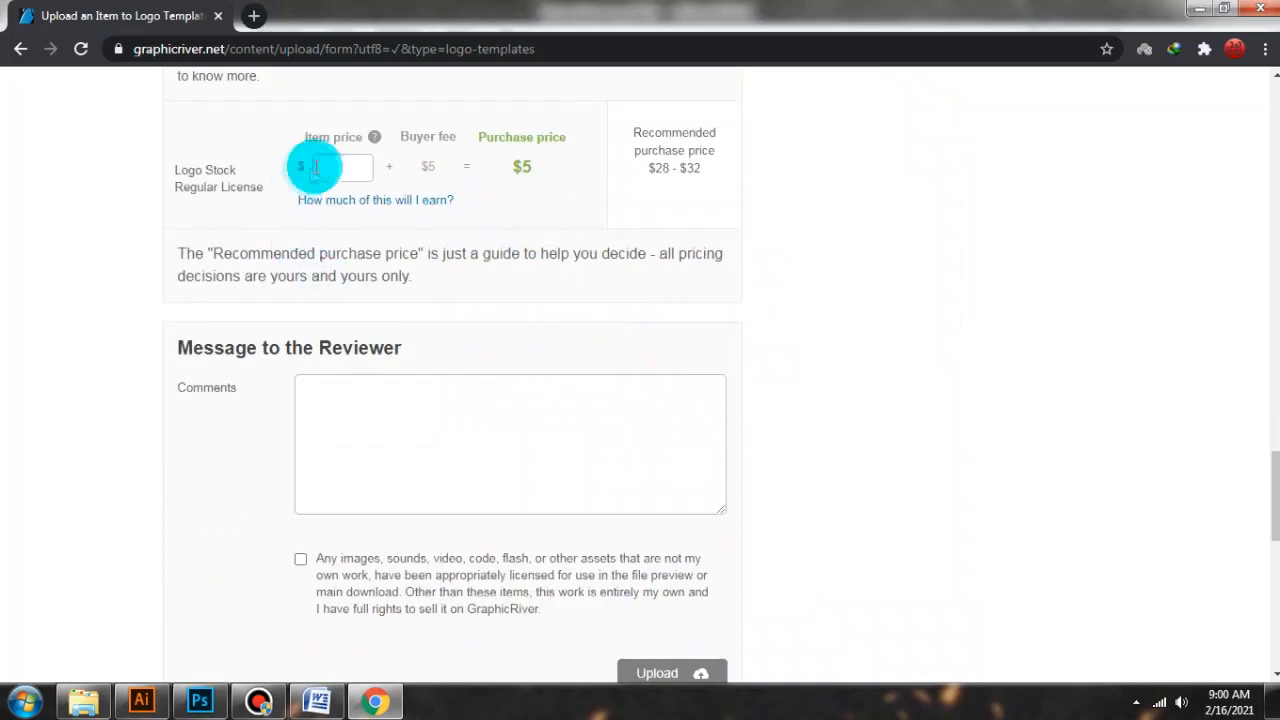
left_click(333, 166)
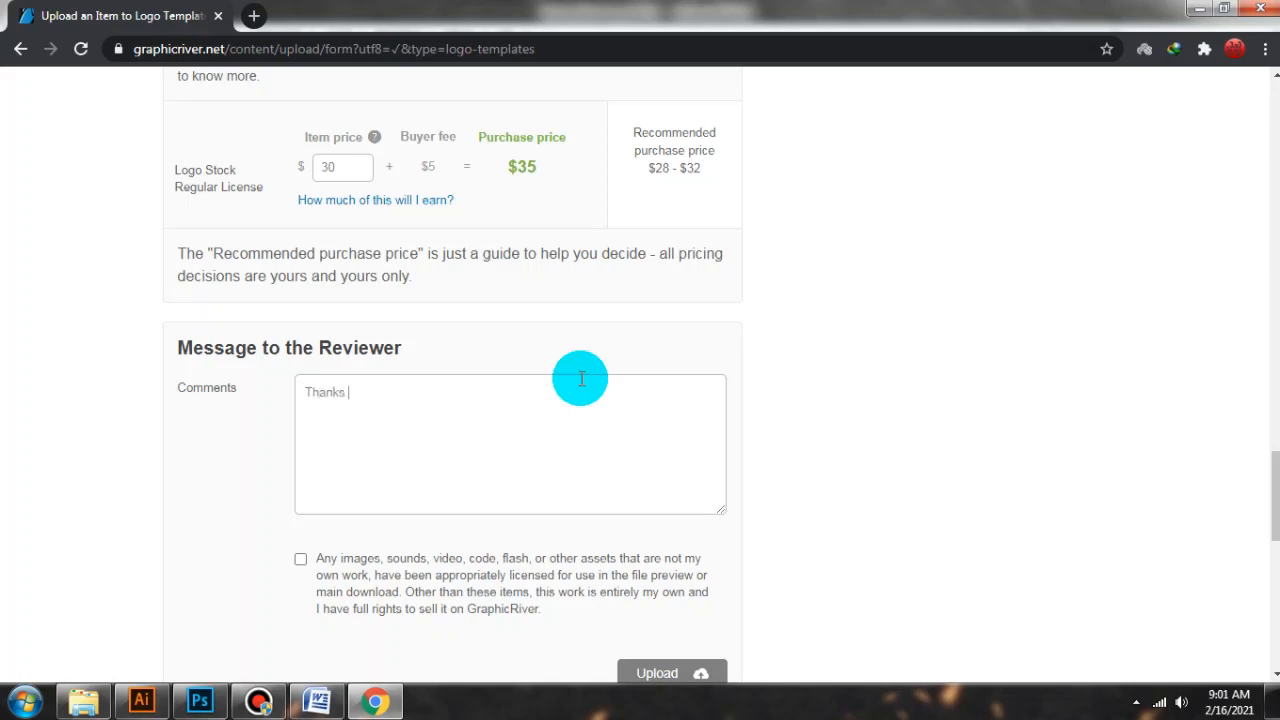
left_click(486, 557)
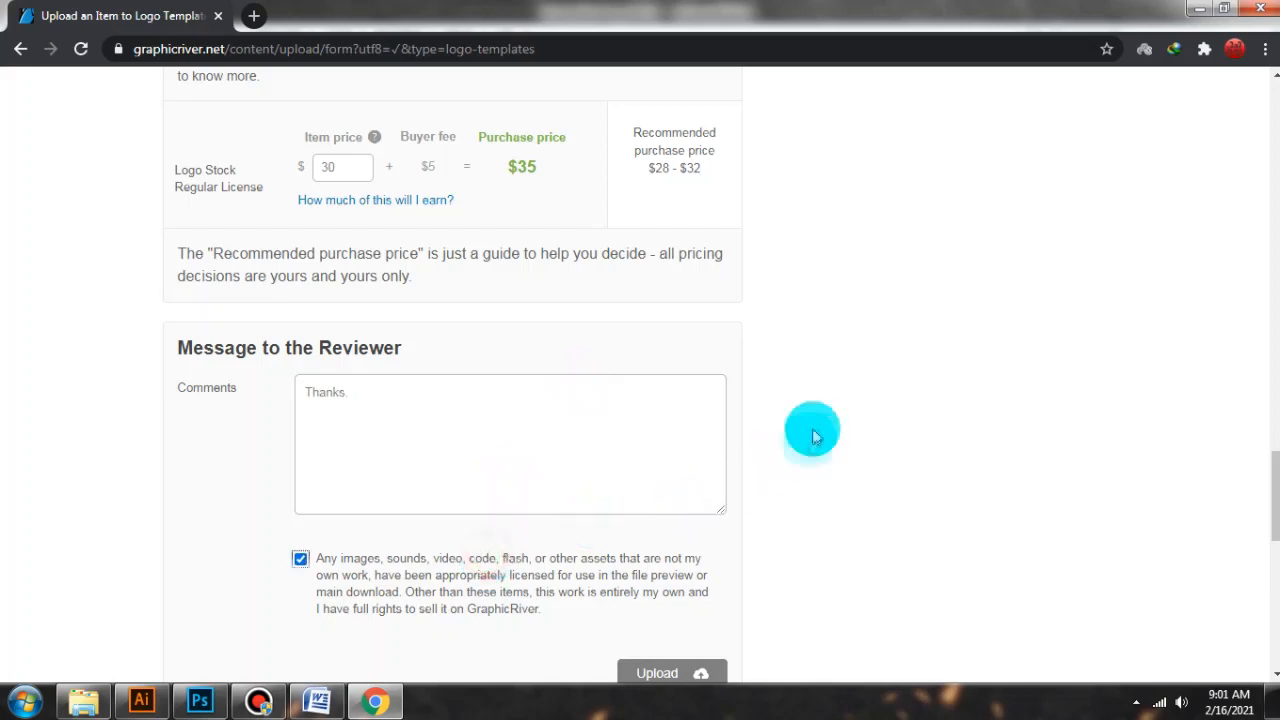
Review the completed upload form from the name and description through the files, category and attributes to the tags.
scroll(815, 380, "up", 3)
scroll(815, 380, "up", 15)
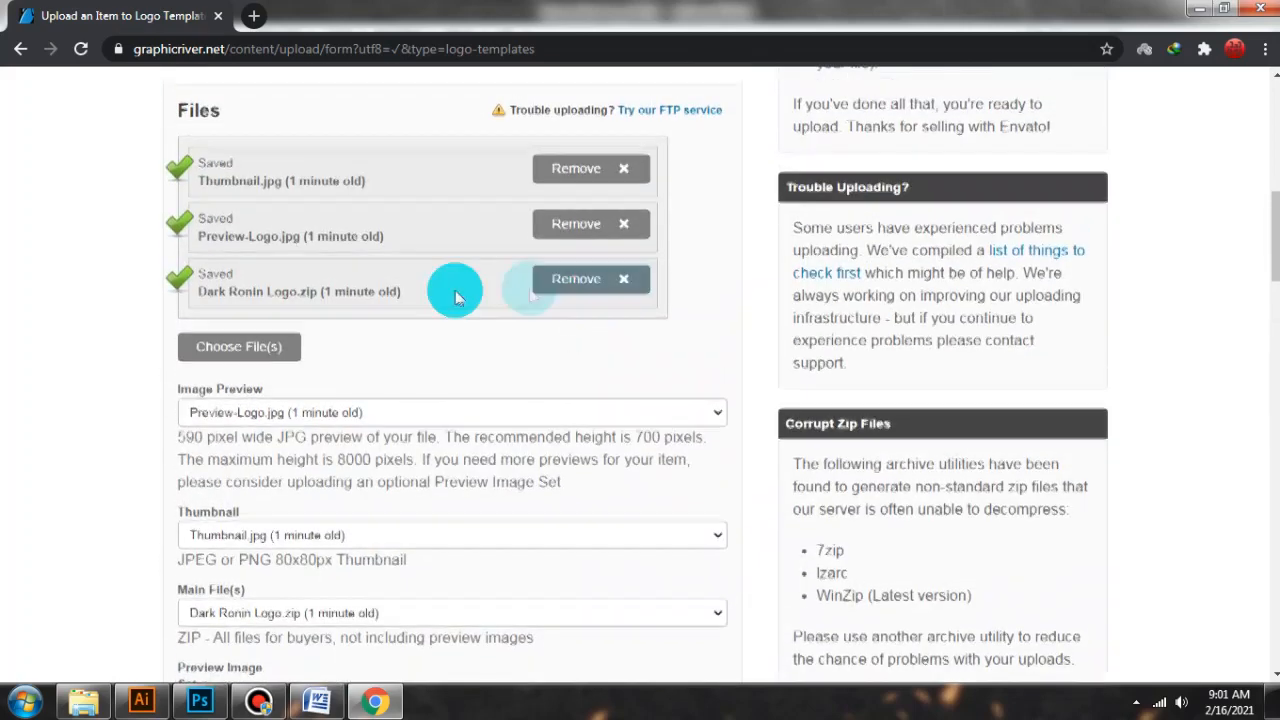
scroll(398, 277, "up", 8)
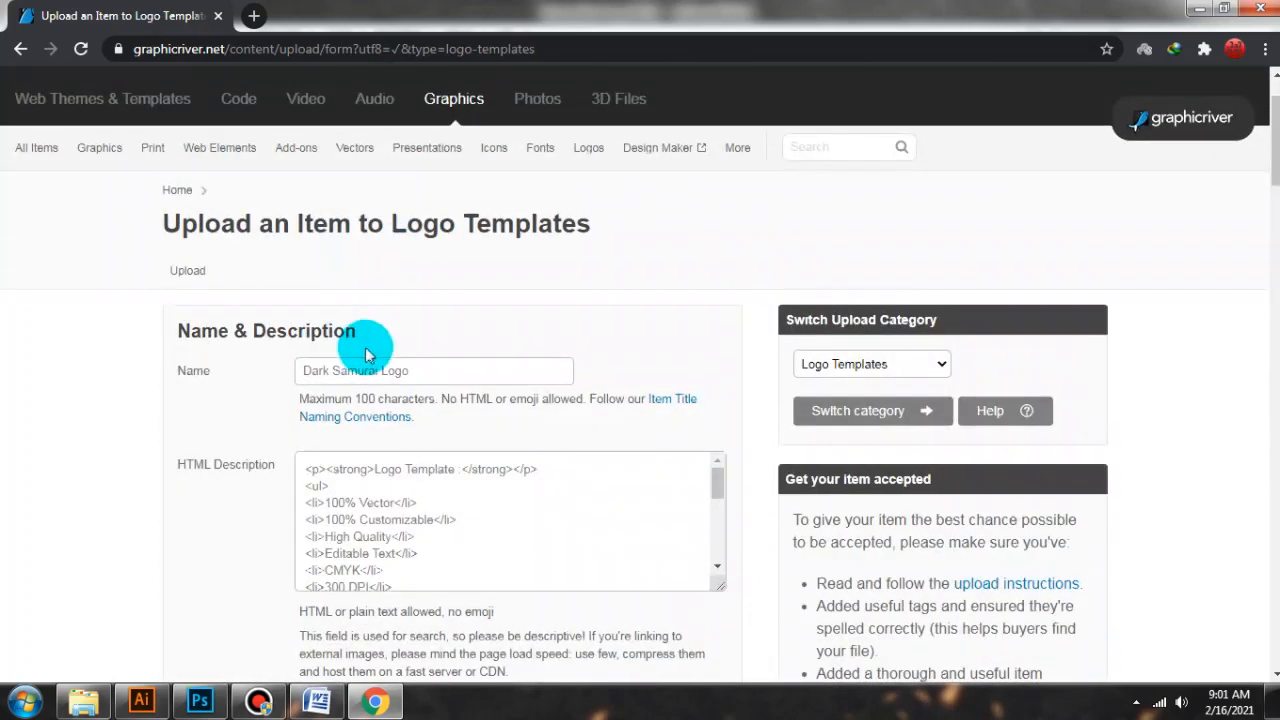
scroll(428, 330, "down", 3)
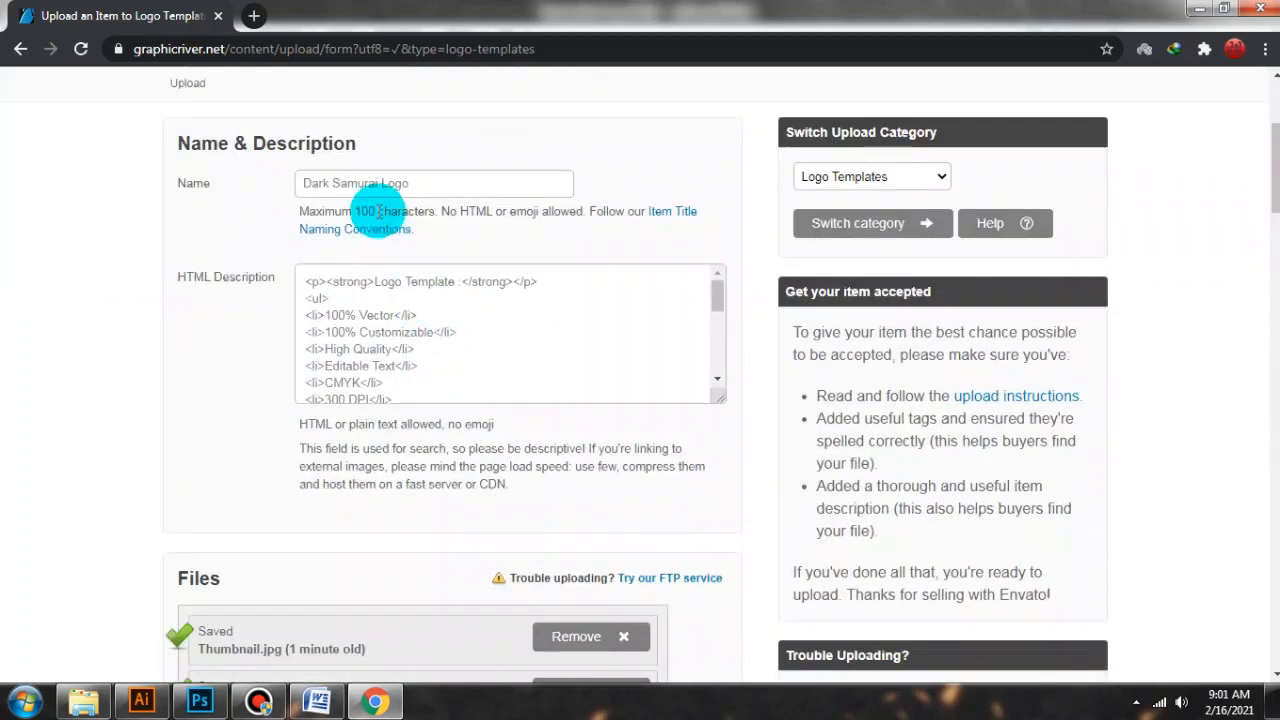
scroll(379, 211, "down", 1)
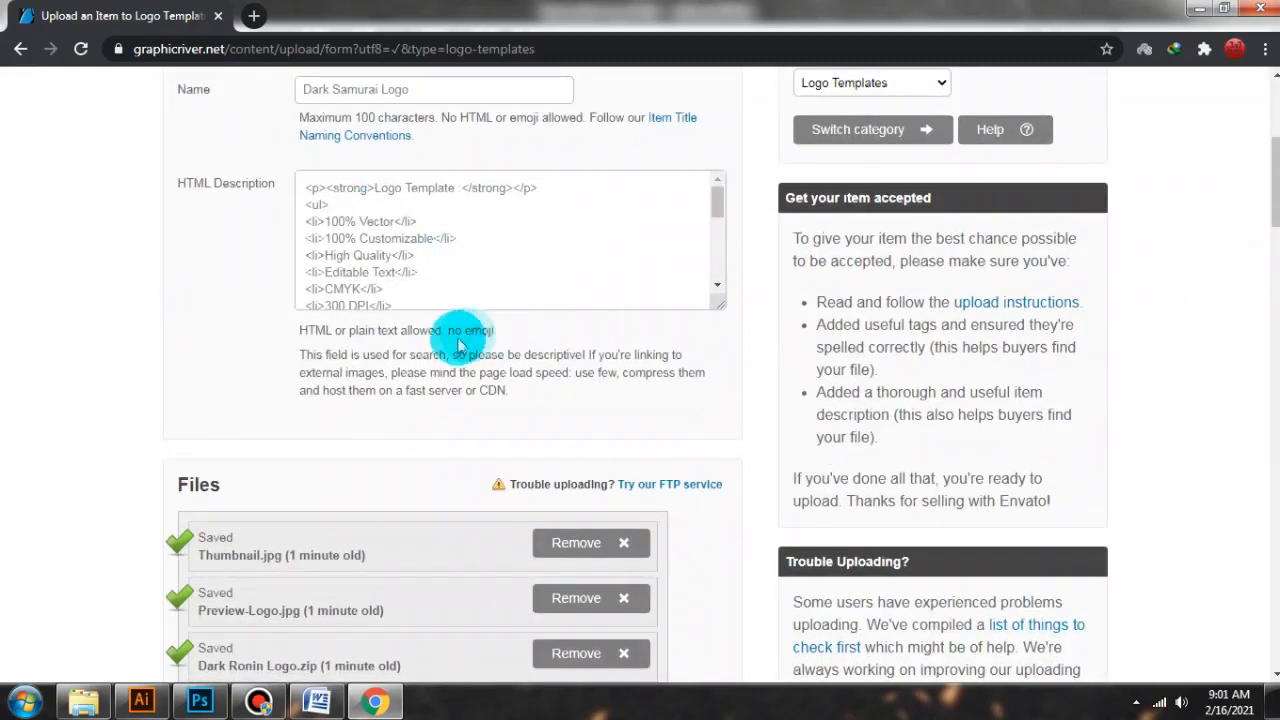
scroll(437, 343, "down", 6)
scroll(355, 325, "down", 5)
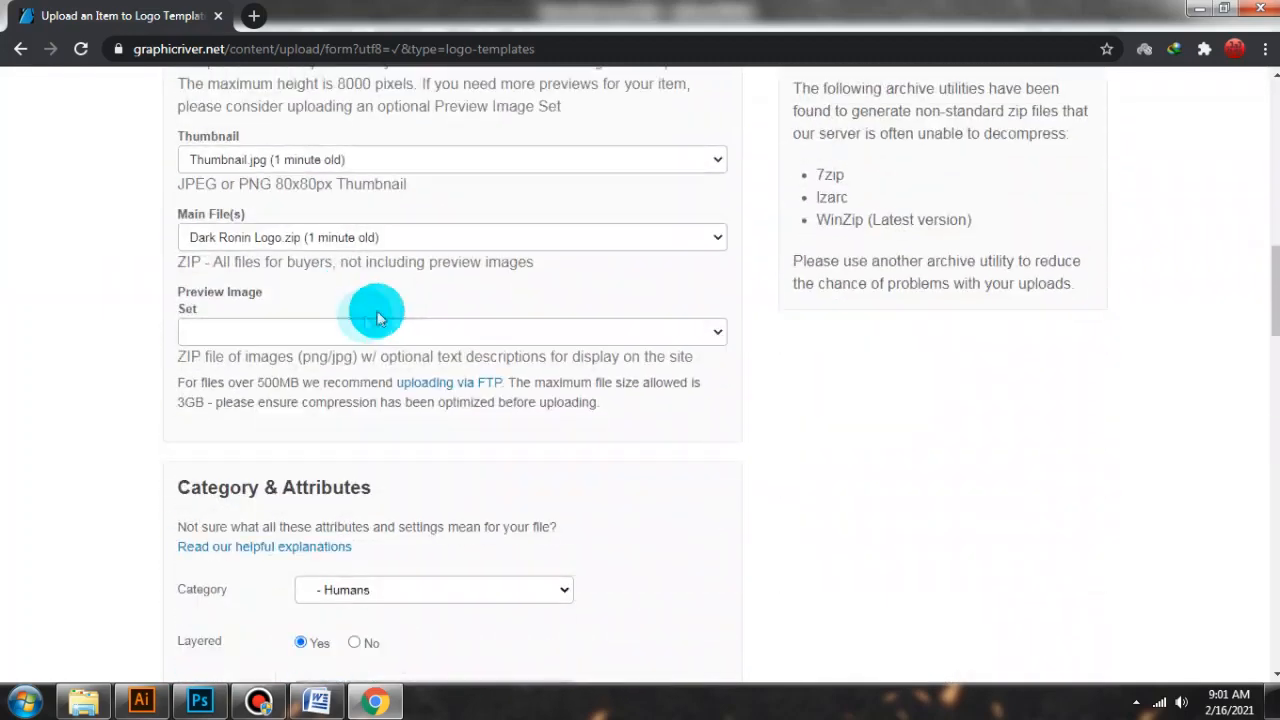
scroll(440, 300, "down", 6)
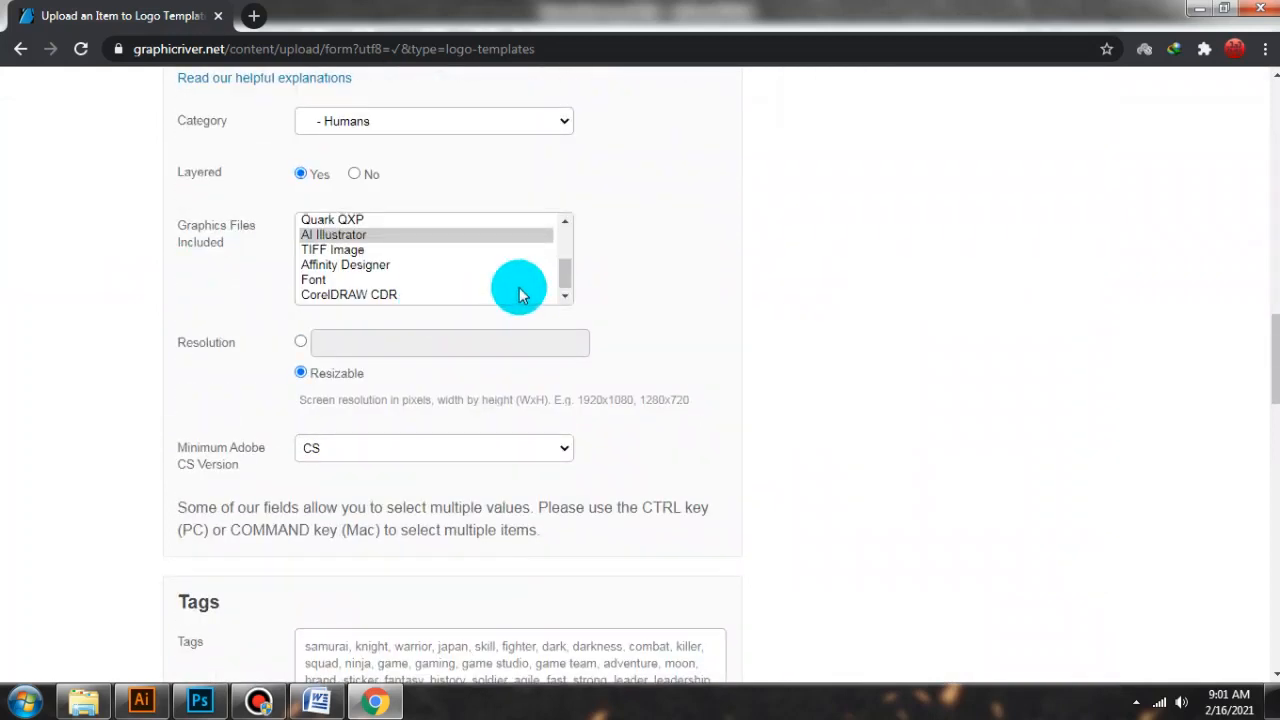
Add the tag champion, followed by a comma, to the end of the tag list.
scroll(586, 366, "down", 3)
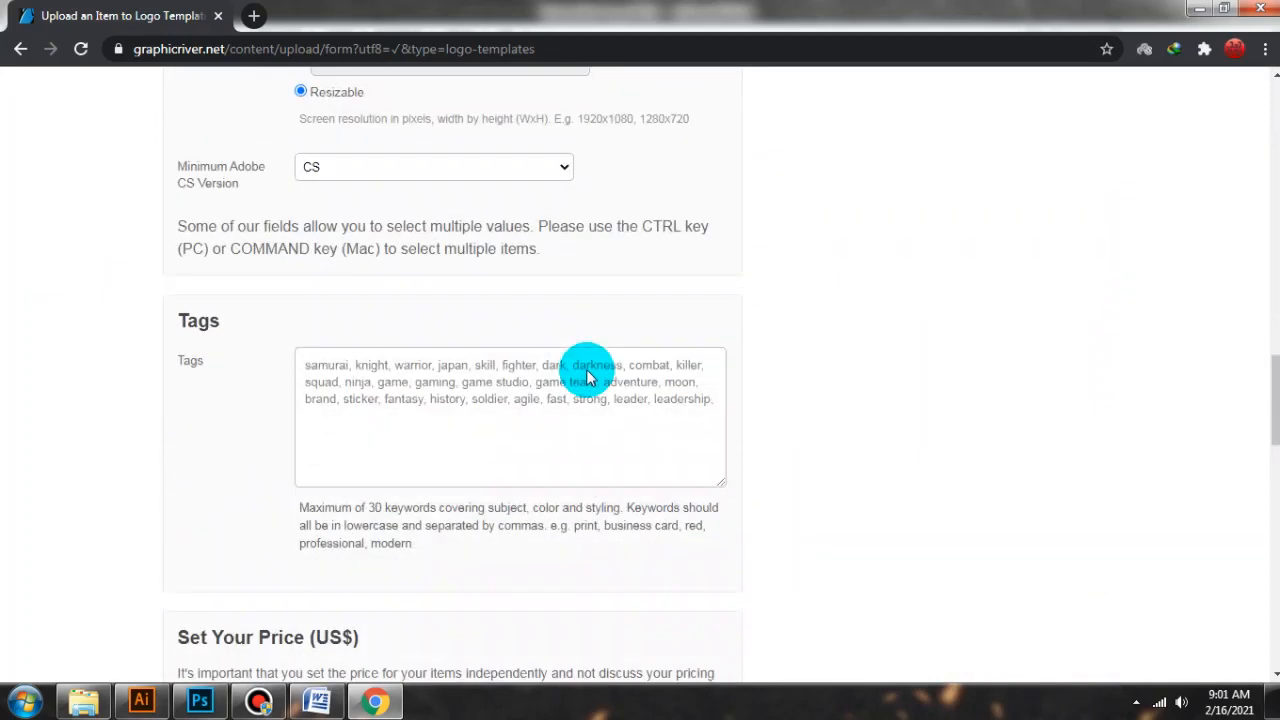
left_click(713, 399)
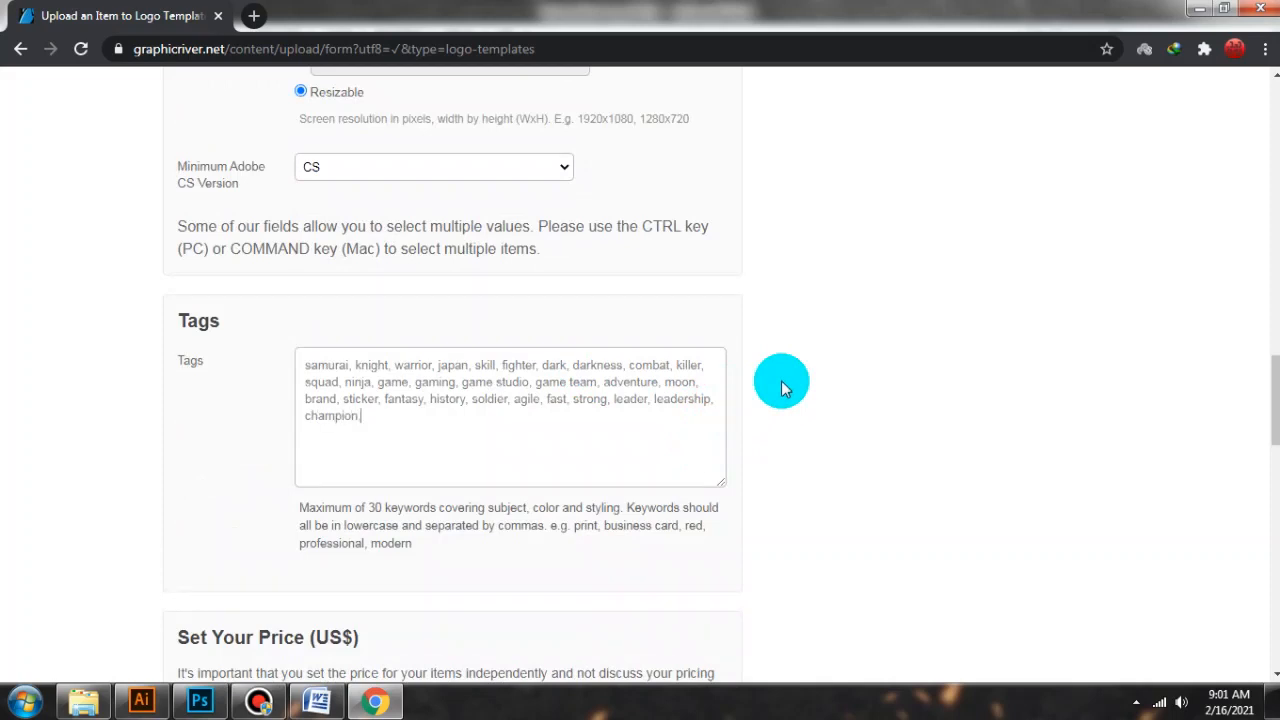
scroll(537, 428, "down", 2)
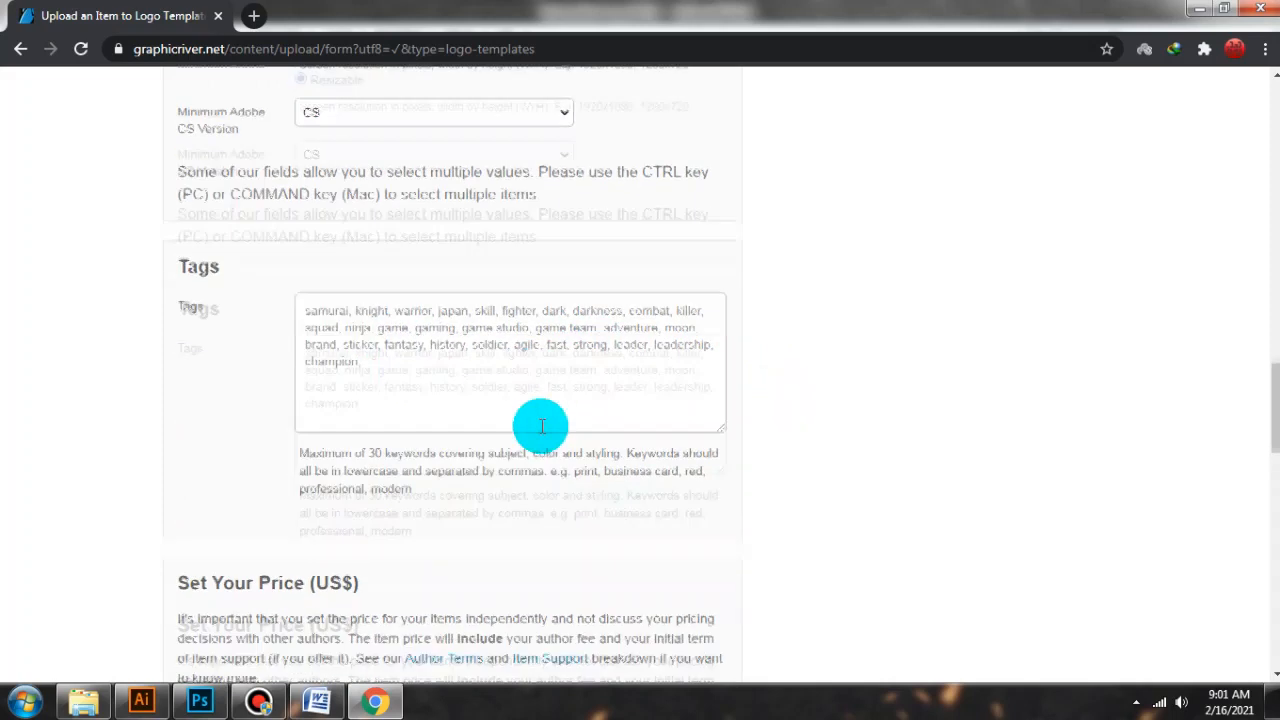
scroll(540, 433, "down", 3)
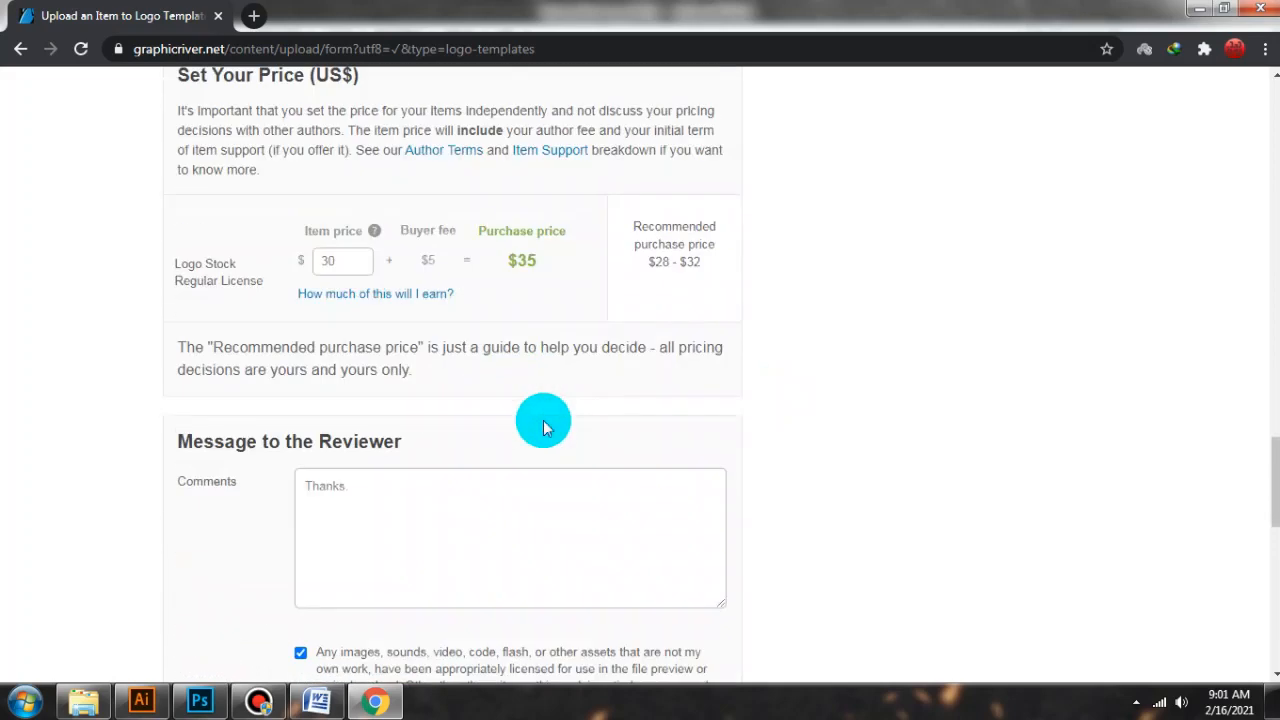
scroll(540, 420, "up", 3)
left_click(487, 292)
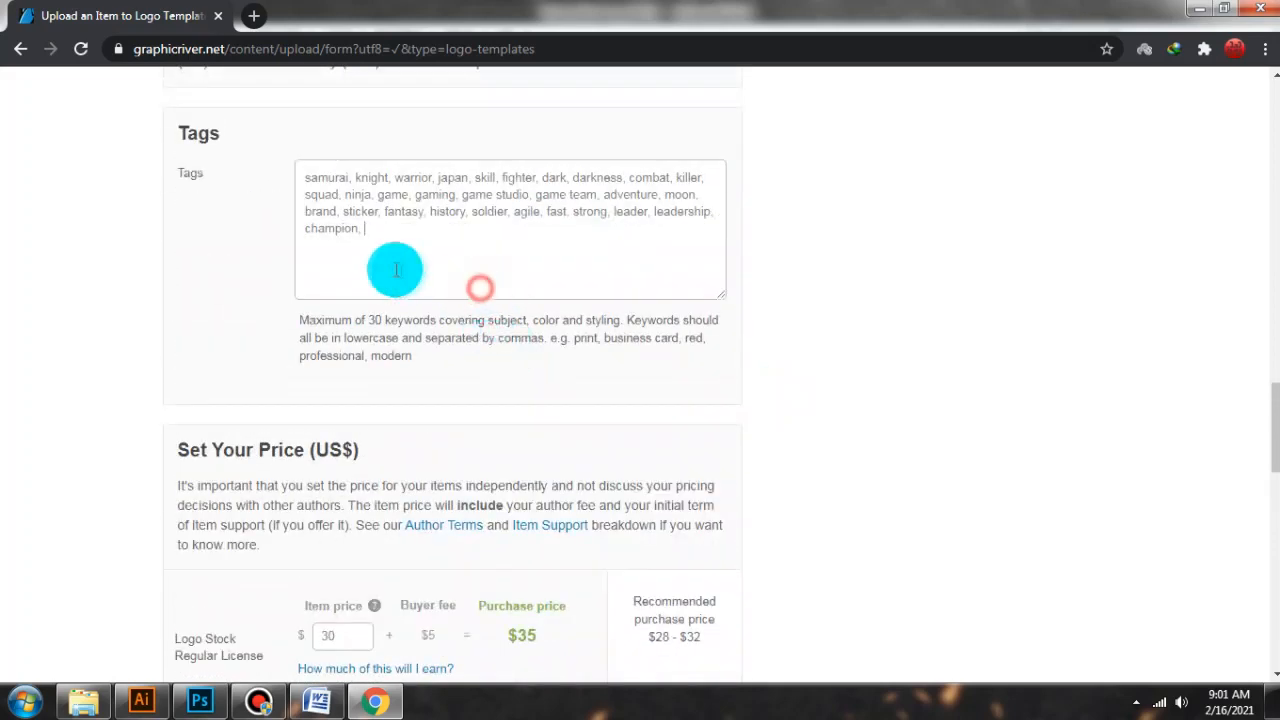
left_click_drag(343, 211, 529, 371)
Review the upload form's price section, item name, full HTML description and assigned files once more.
scroll(700, 450, "down", 3)
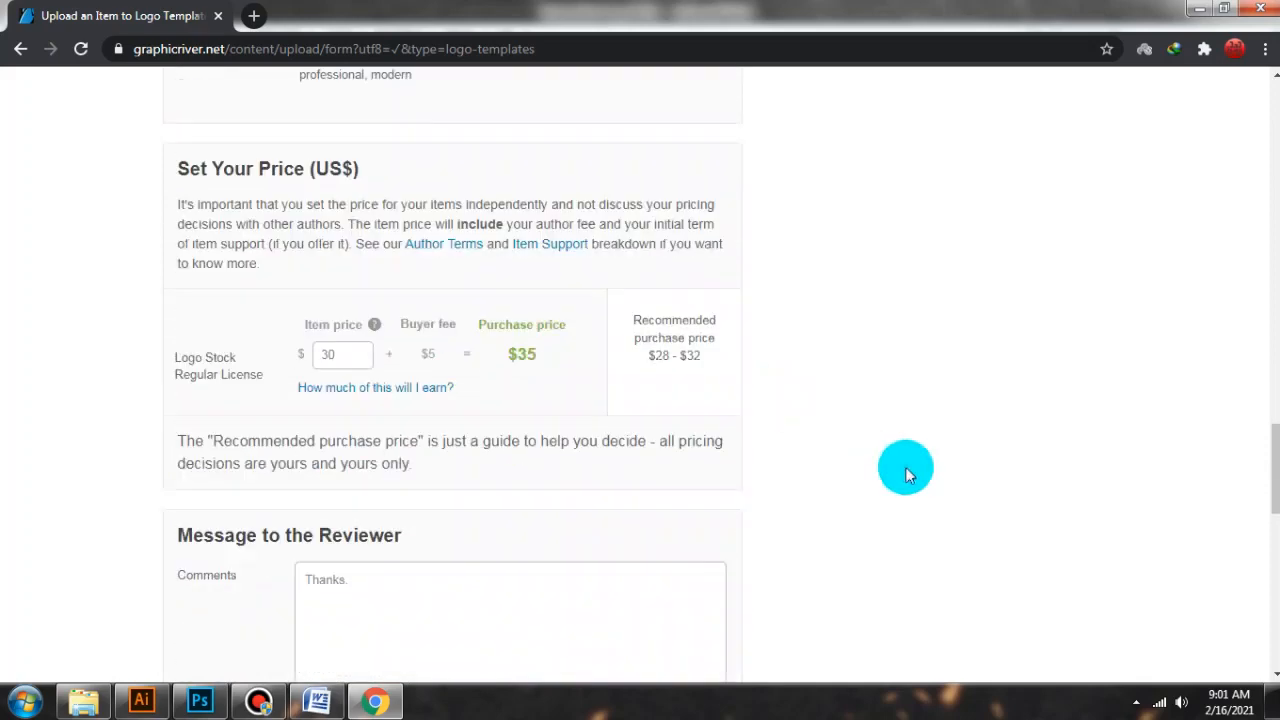
left_click(906, 466)
scroll(705, 465, "down", 3)
scroll(614, 371, "up", 20)
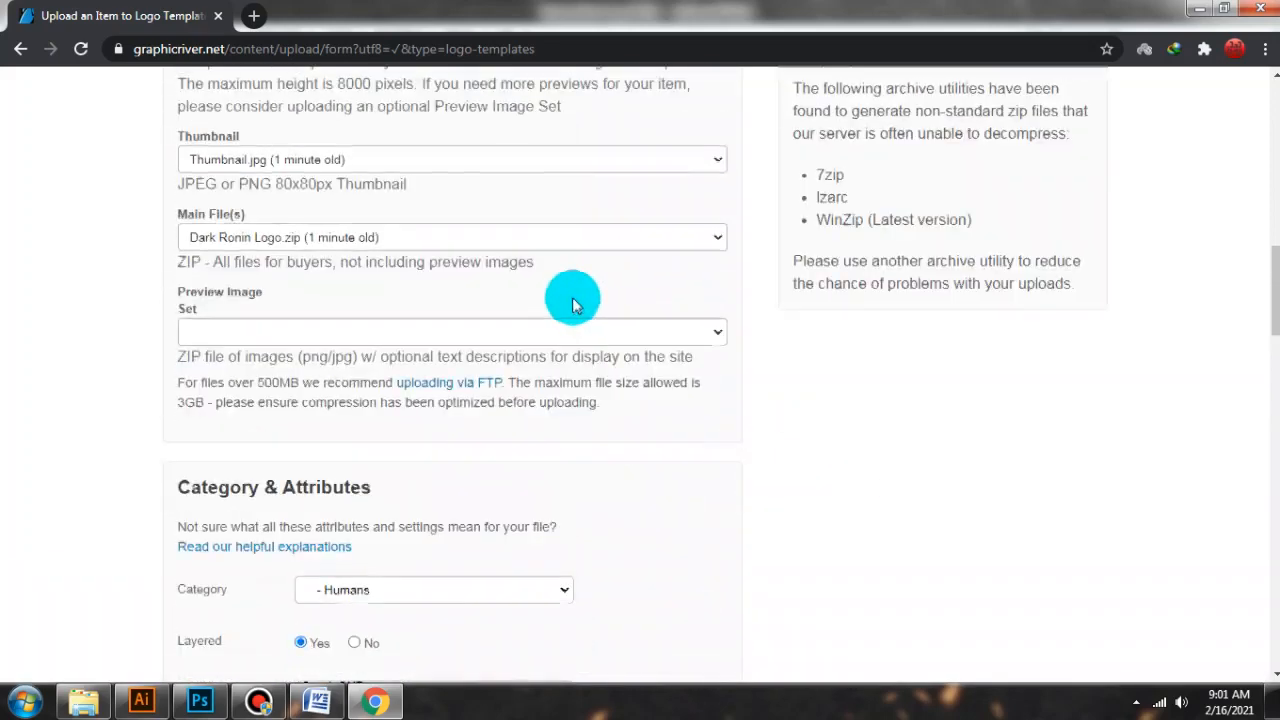
scroll(593, 288, "up", 5)
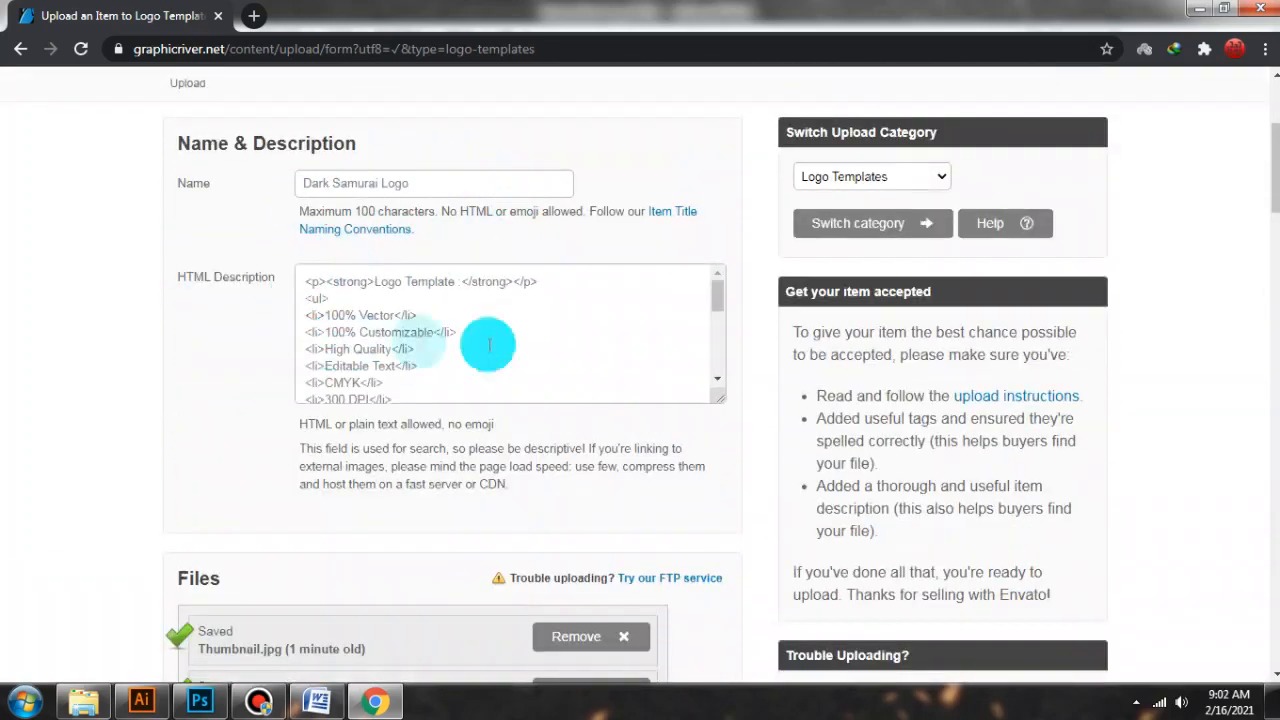
scroll(443, 294, "down", 5)
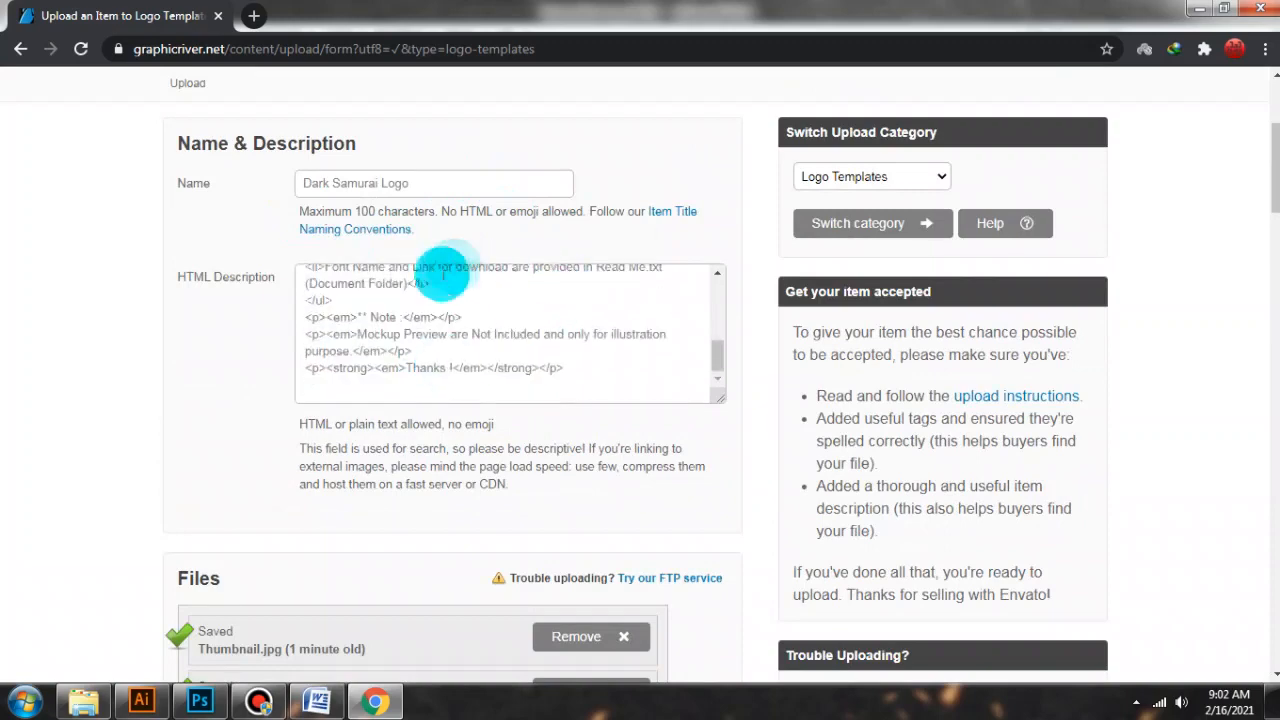
scroll(421, 368, "down", 5)
scroll(421, 368, "down", 3)
scroll(294, 423, "down", 4)
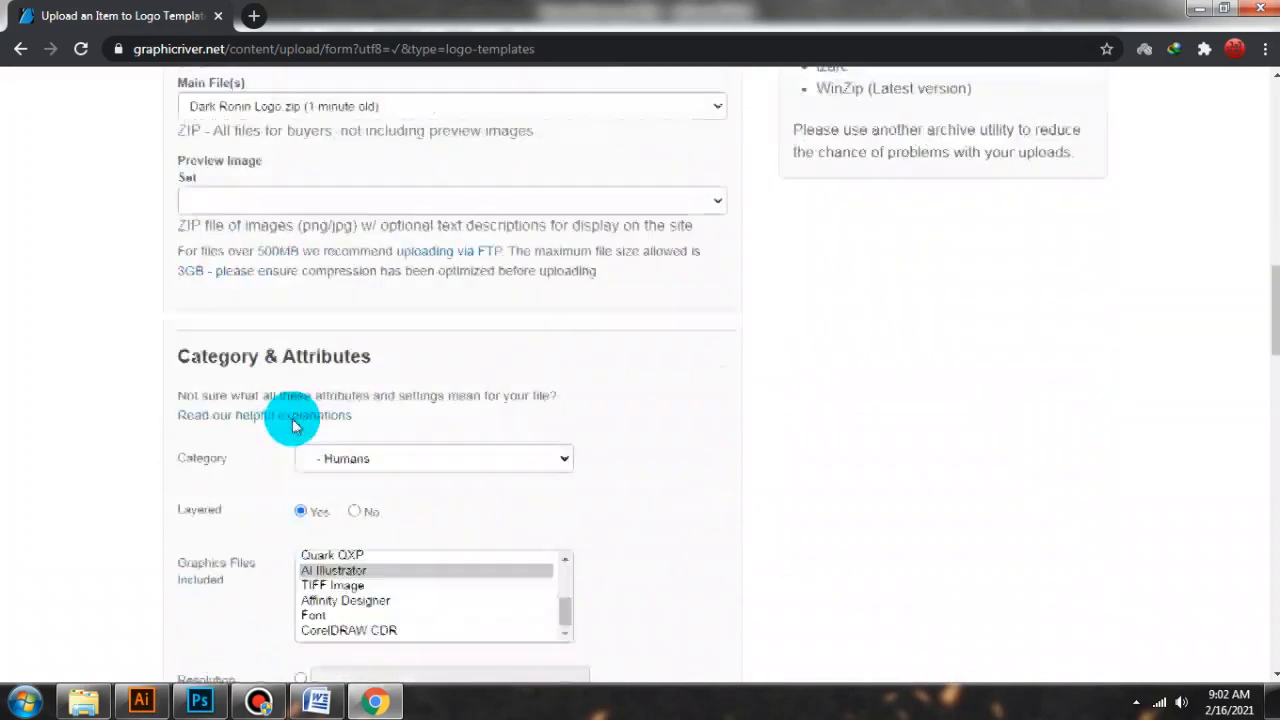
Check the category, the included graphics file formats, resolution, tags, price and reviewer message before submitting.
scroll(433, 423, "down", 2)
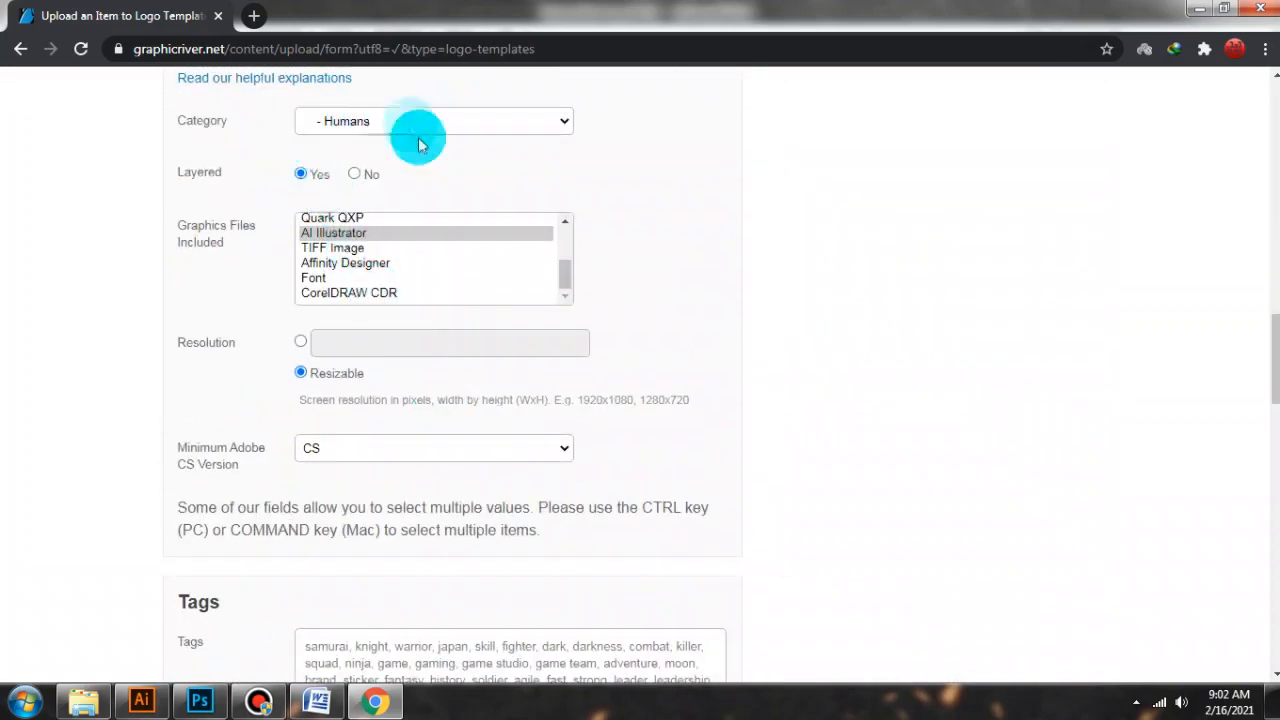
scroll(335, 270, "up", 3)
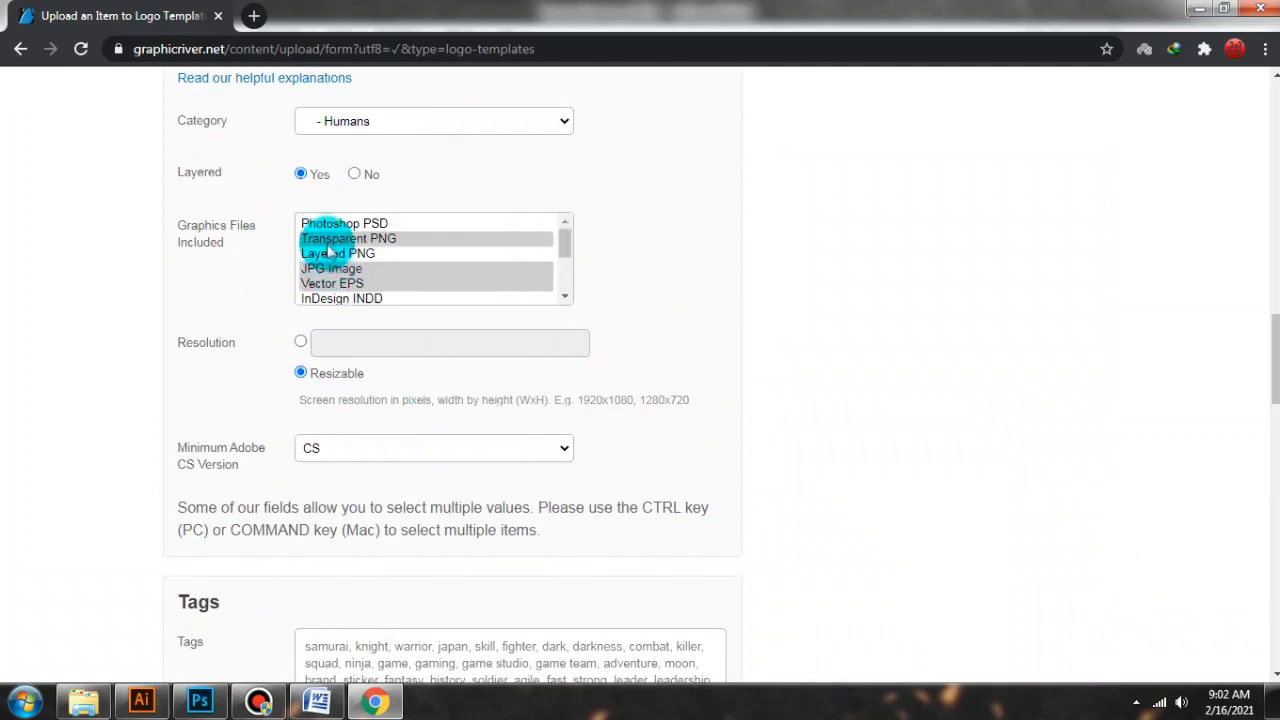
scroll(323, 310, "down", 1)
scroll(323, 189, "down", 3)
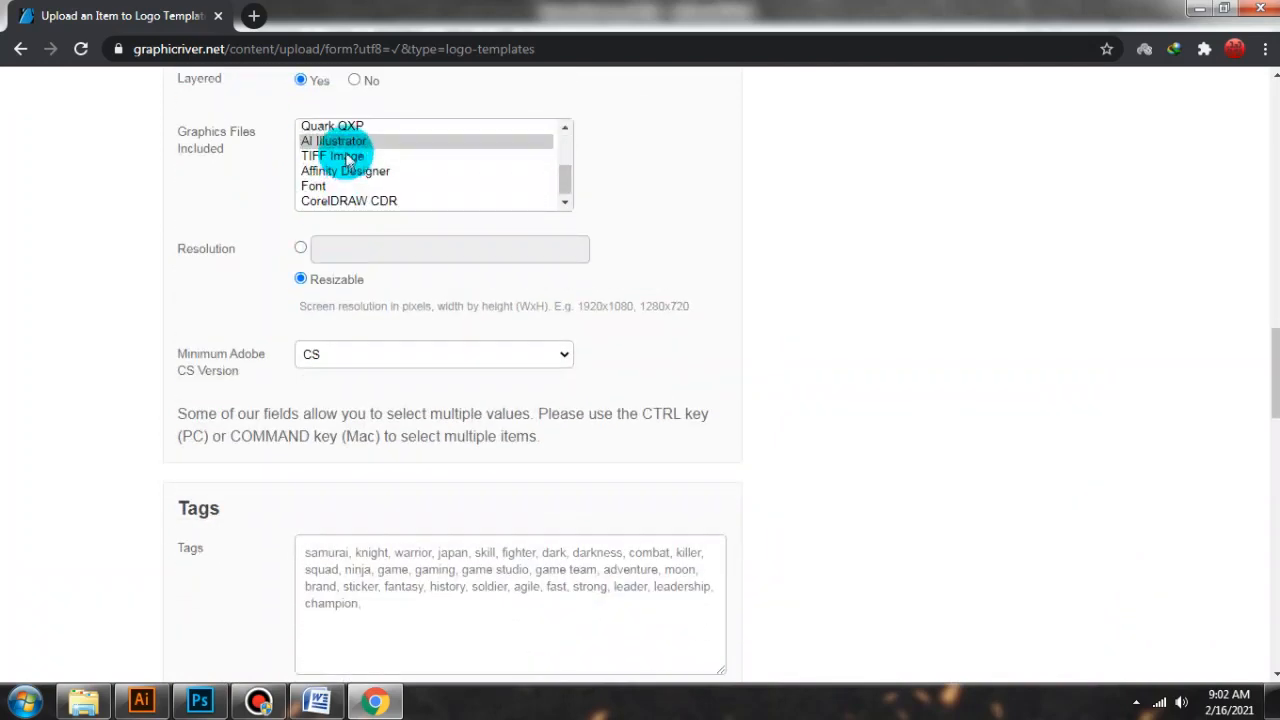
scroll(366, 190, "up", 2)
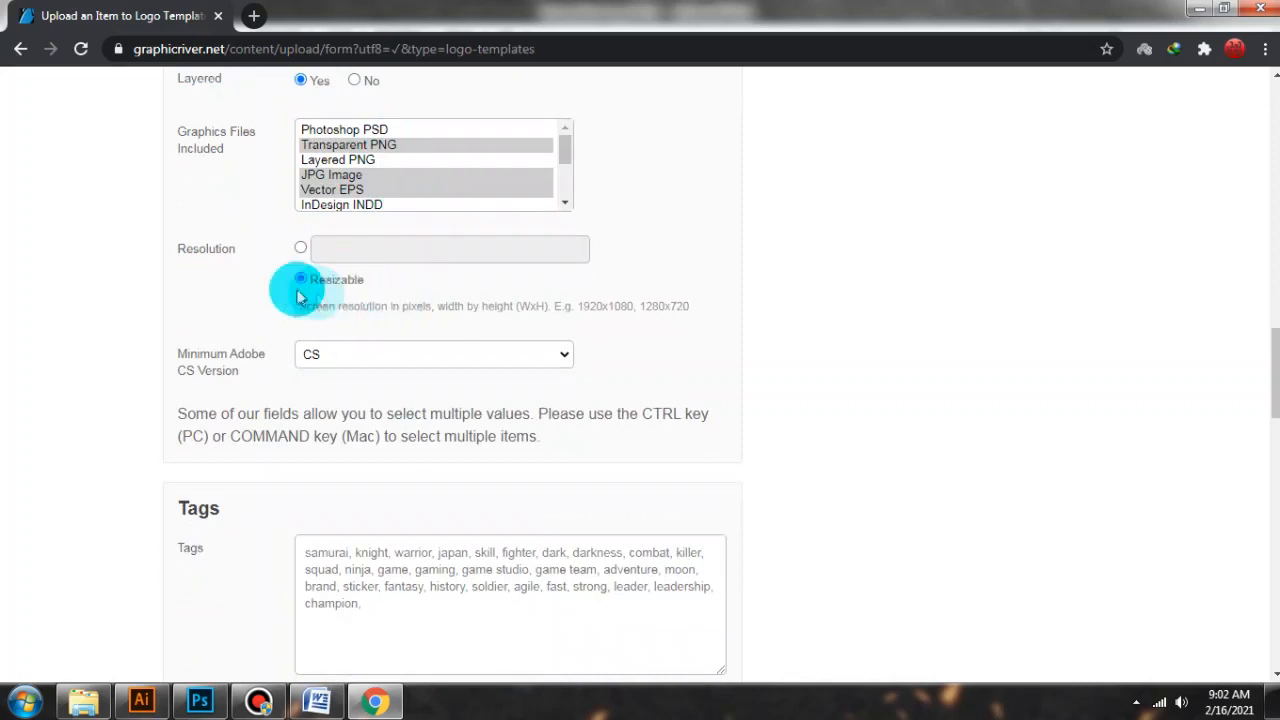
scroll(340, 305, "down", 4)
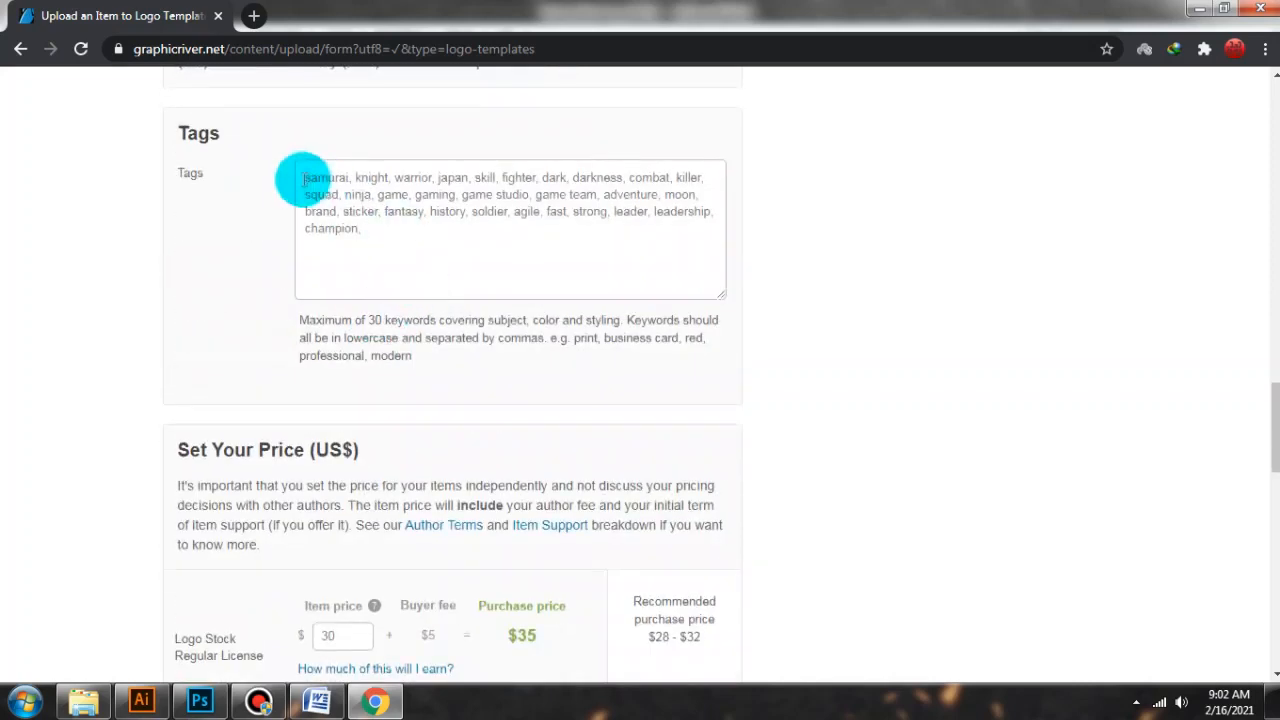
scroll(306, 306, "down", 3)
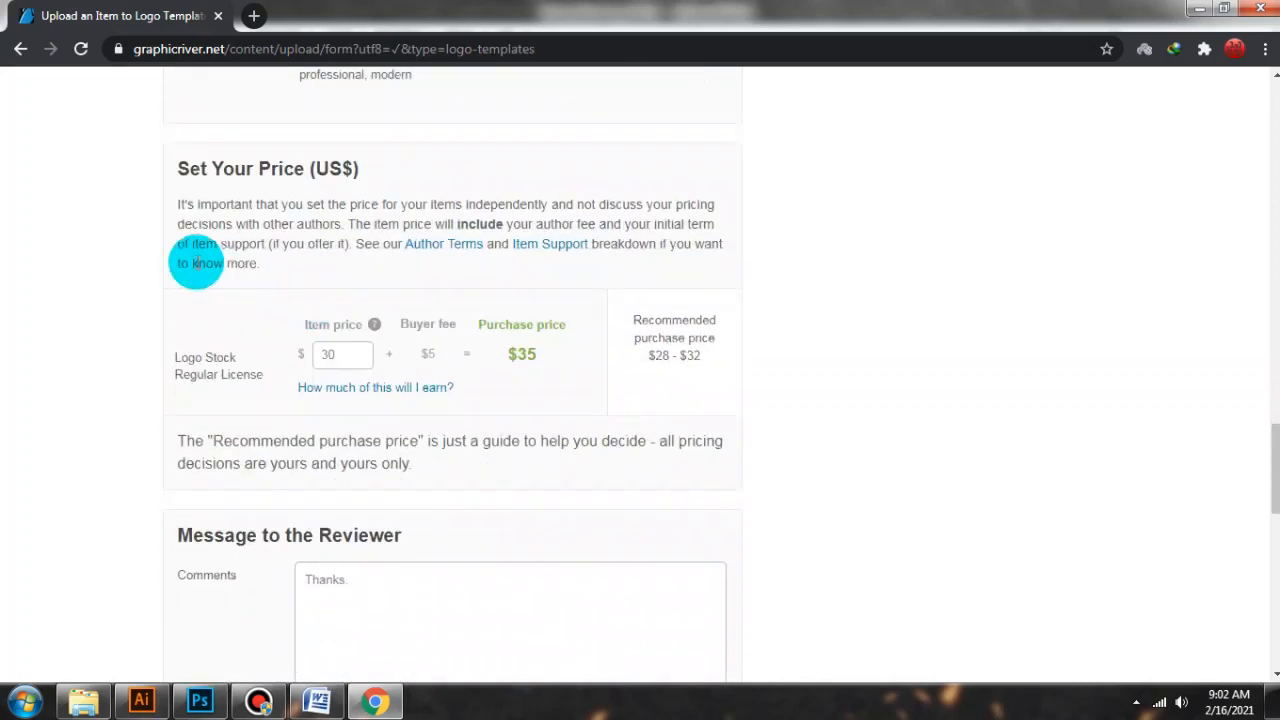
scroll(296, 309, "down", 3)
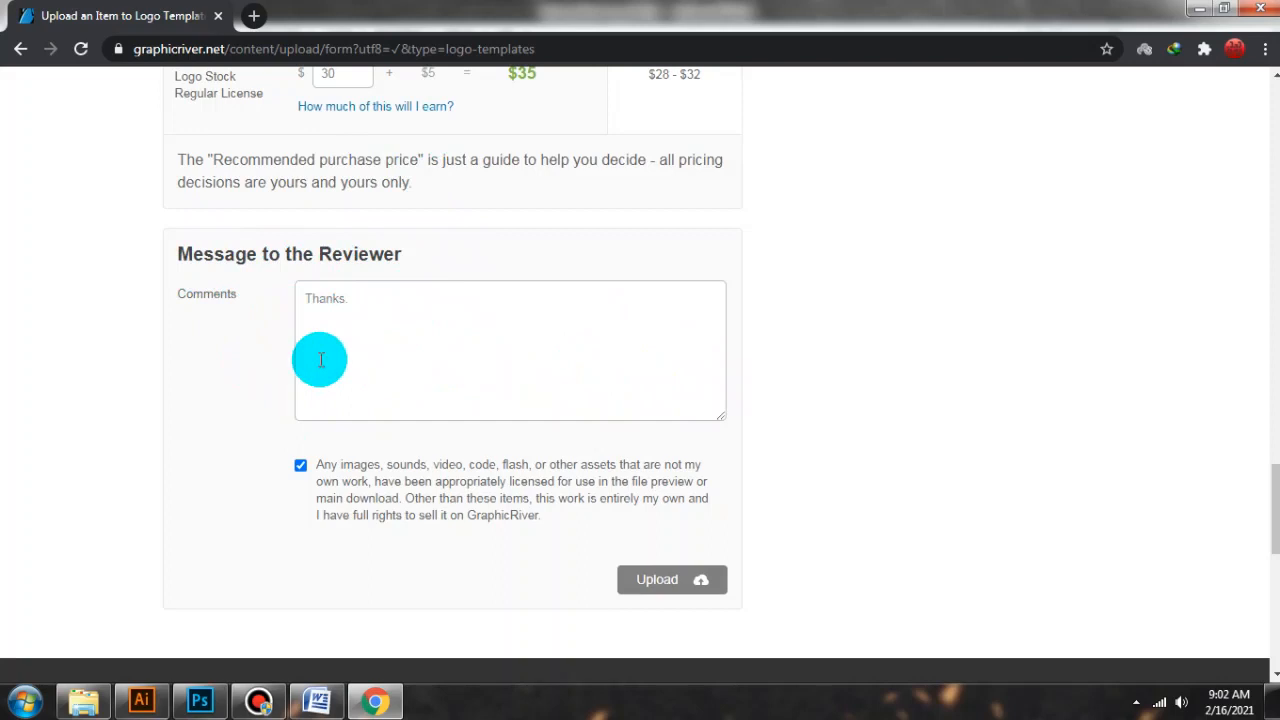
Check the reviewer comment and submit the Dark Samurai Logo item for review, leaving the comment text as it is.
left_click(403, 326)
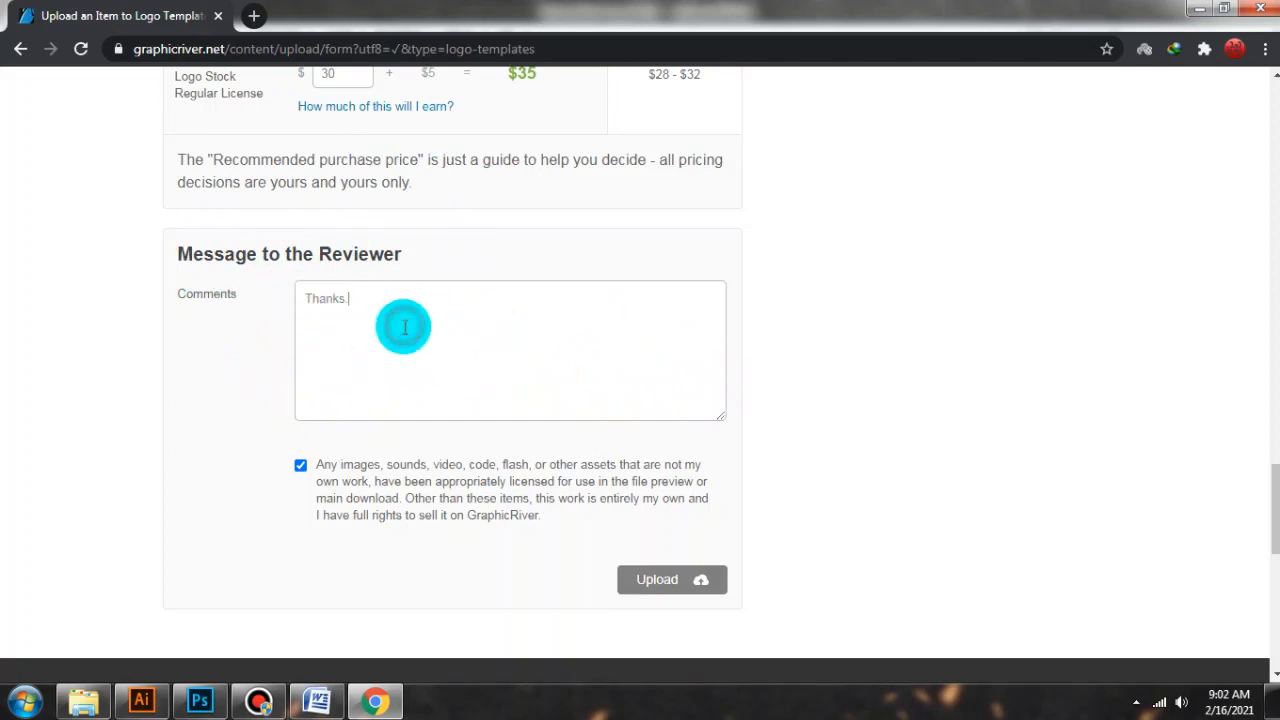
left_click_drag(403, 326, 223, 306)
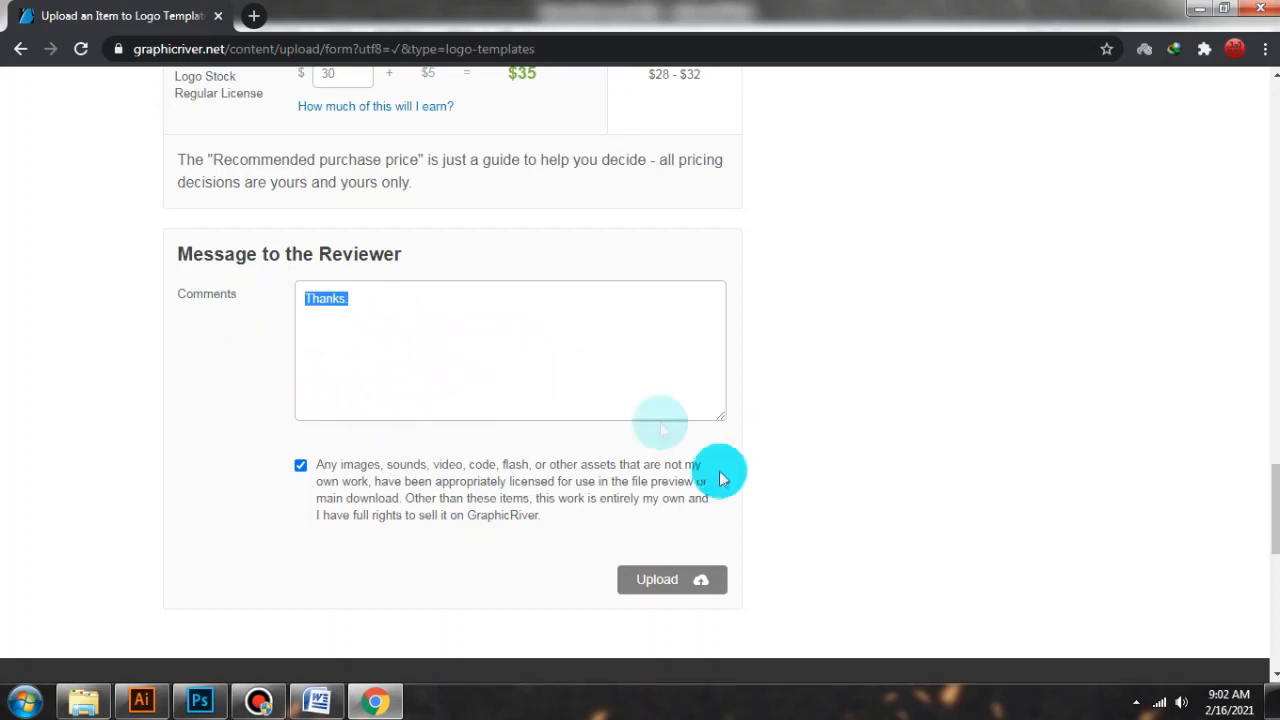
left_click(432, 549)
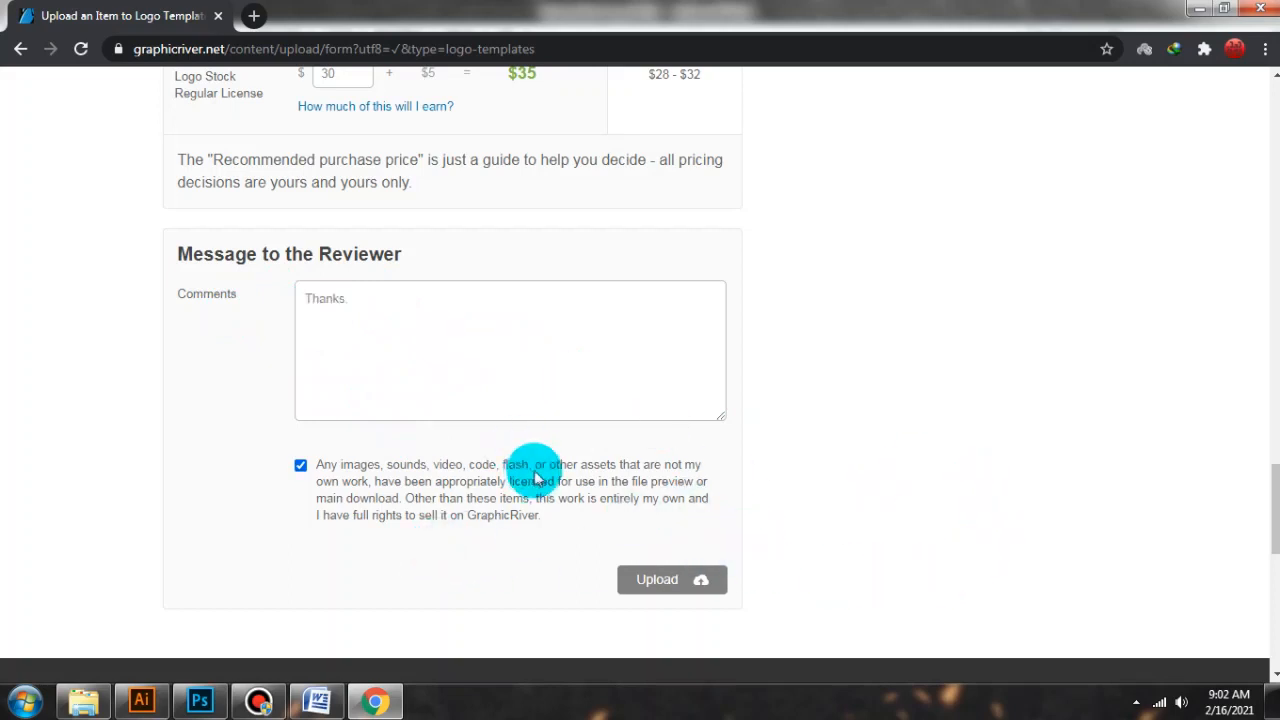
left_click(682, 584)
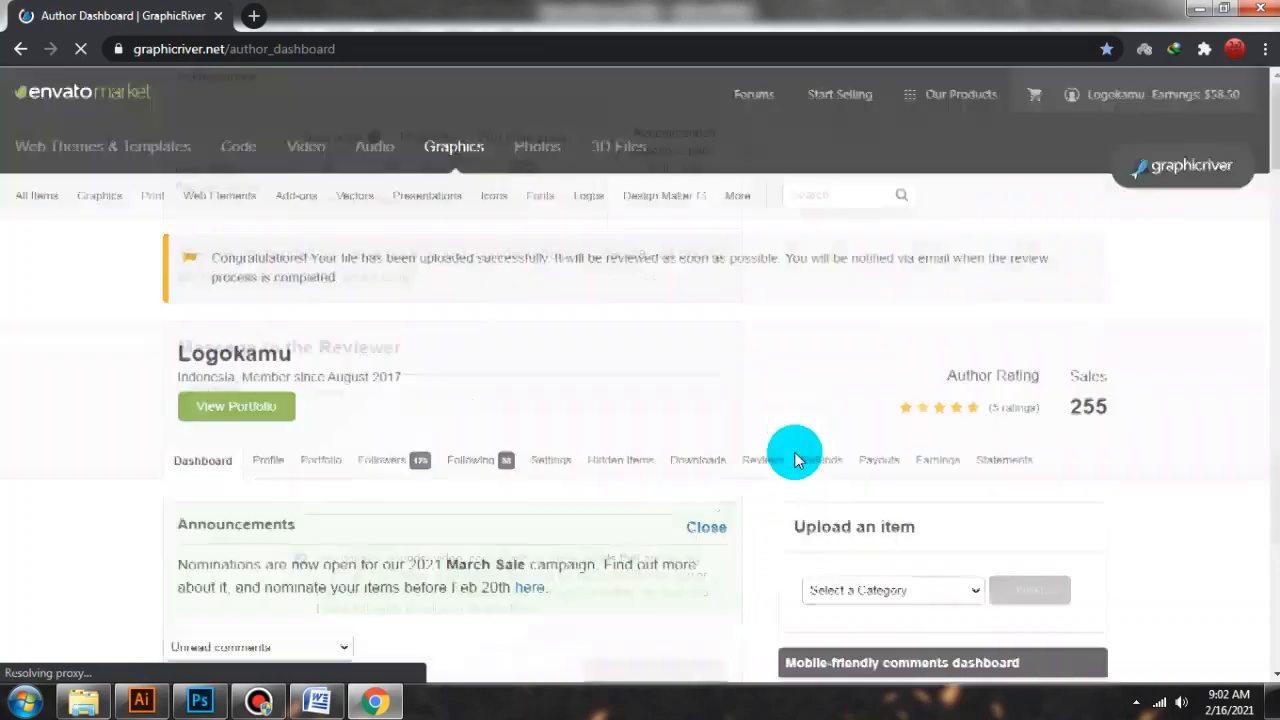
Examine the currently processing uploads on the author dashboard for the newly submitted Dark Samurai Logo.
scroll(795, 457, "down", 5)
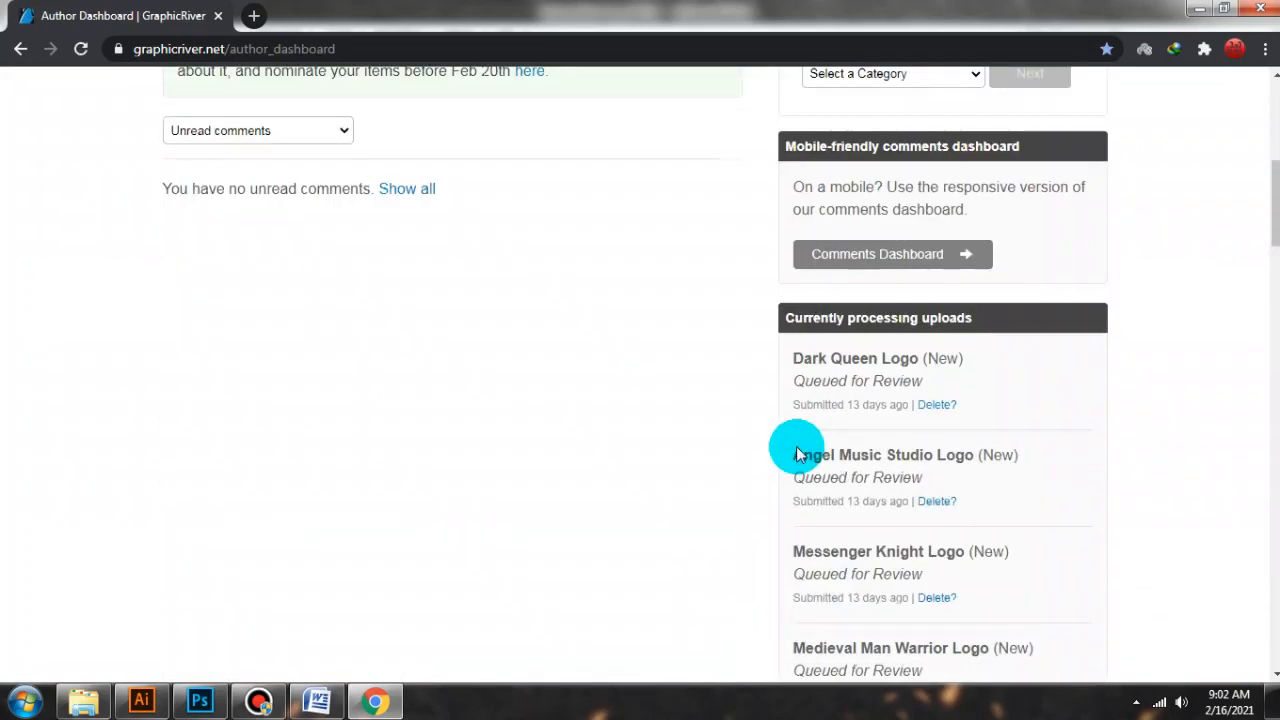
scroll(797, 455, "down", 8)
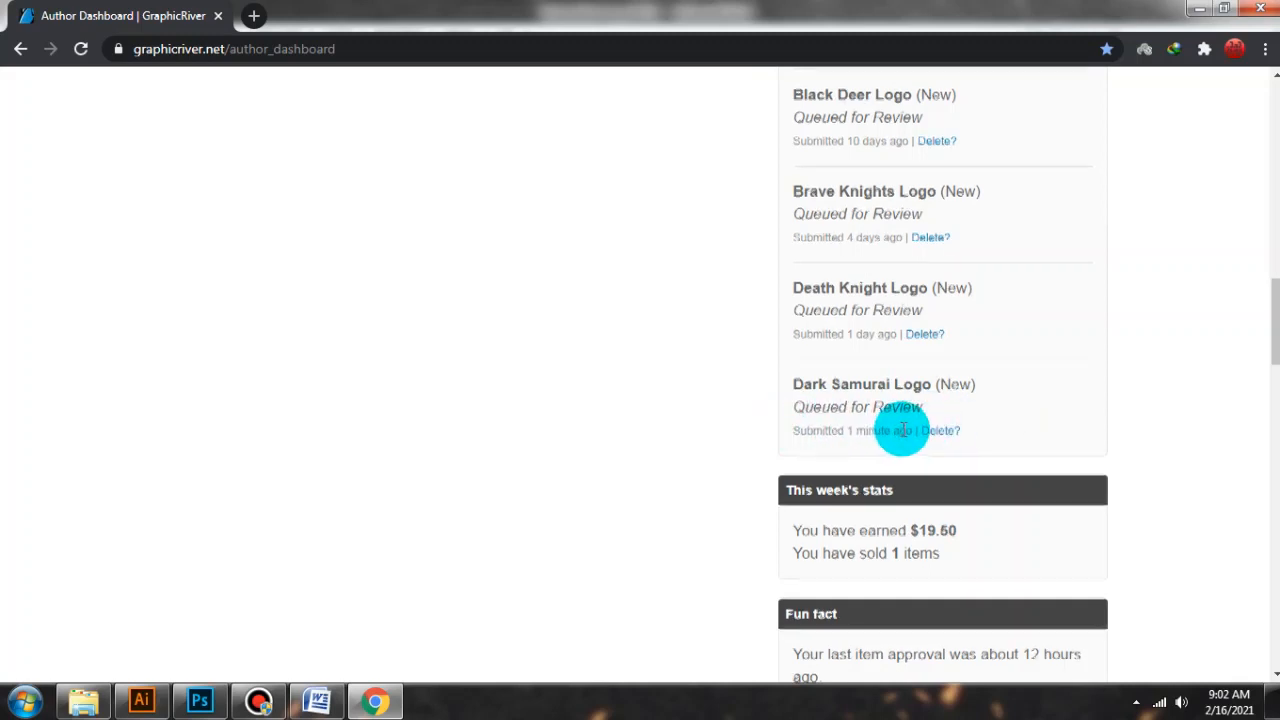
scroll(460, 363, "up", 8)
scroll(470, 330, "down", 2)
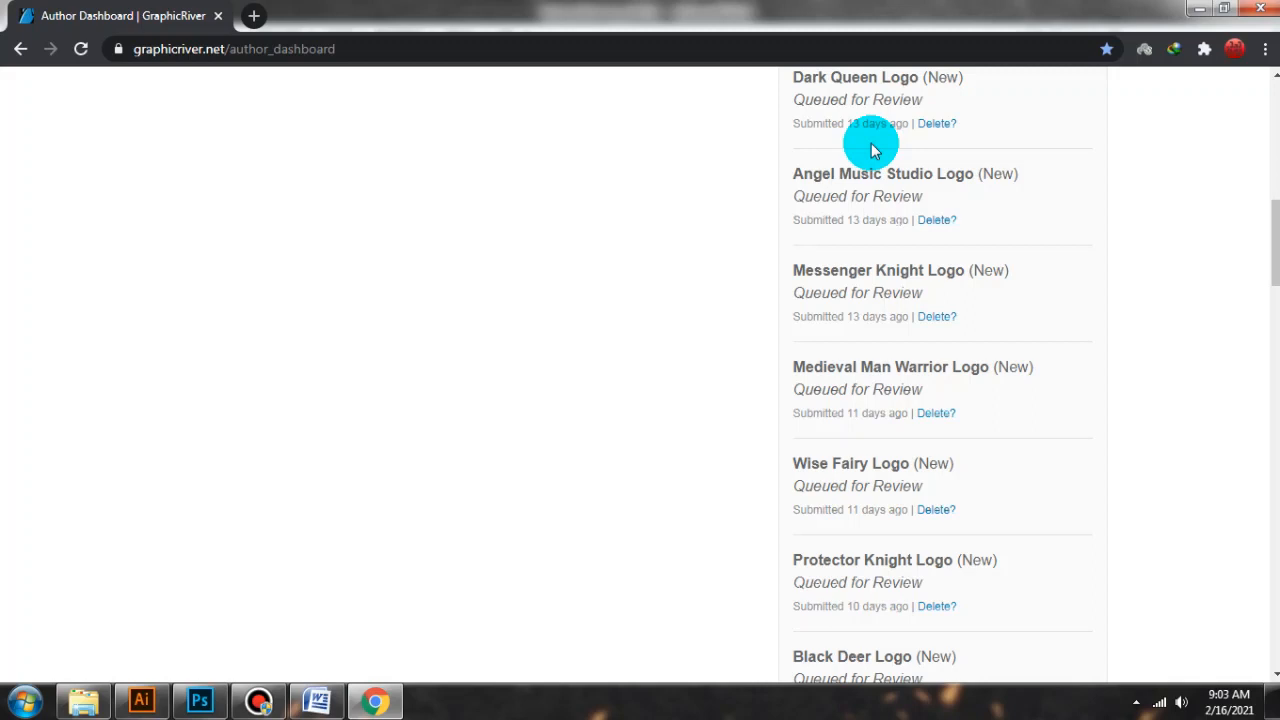
scroll(872, 148, "up", 2)
scroll(872, 148, "down", 1)
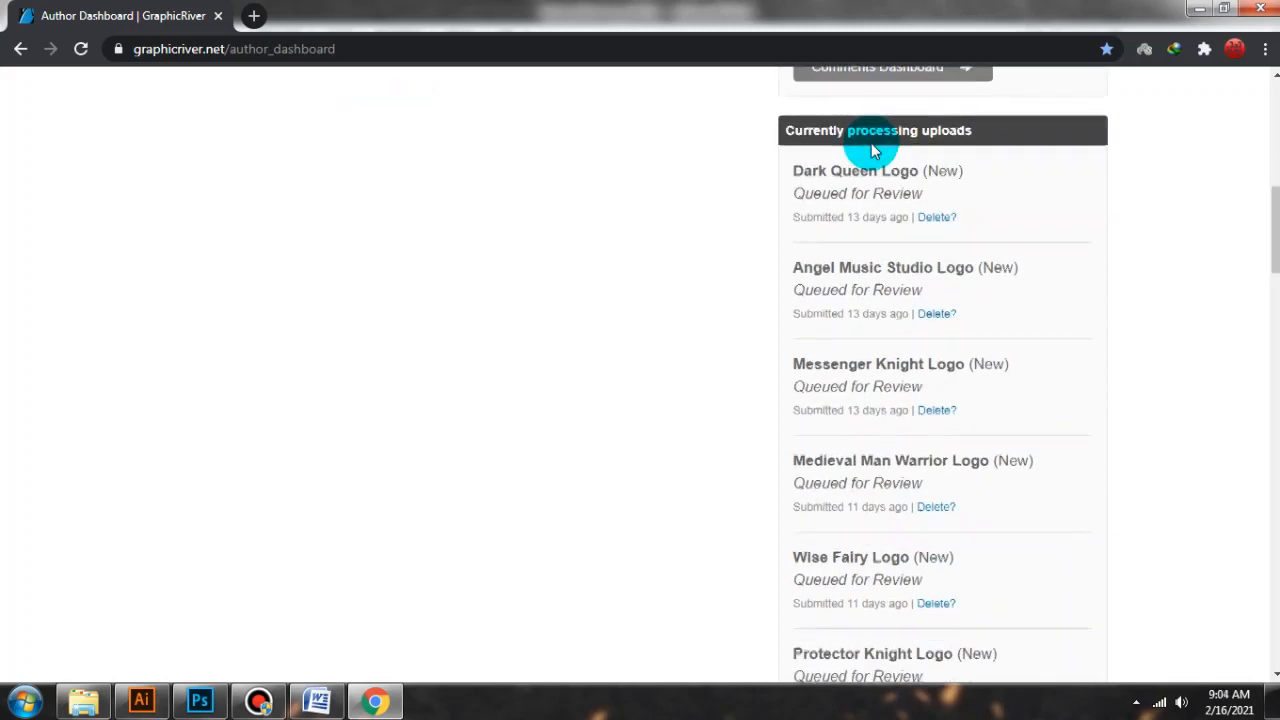
scroll(872, 148, "up", 2)
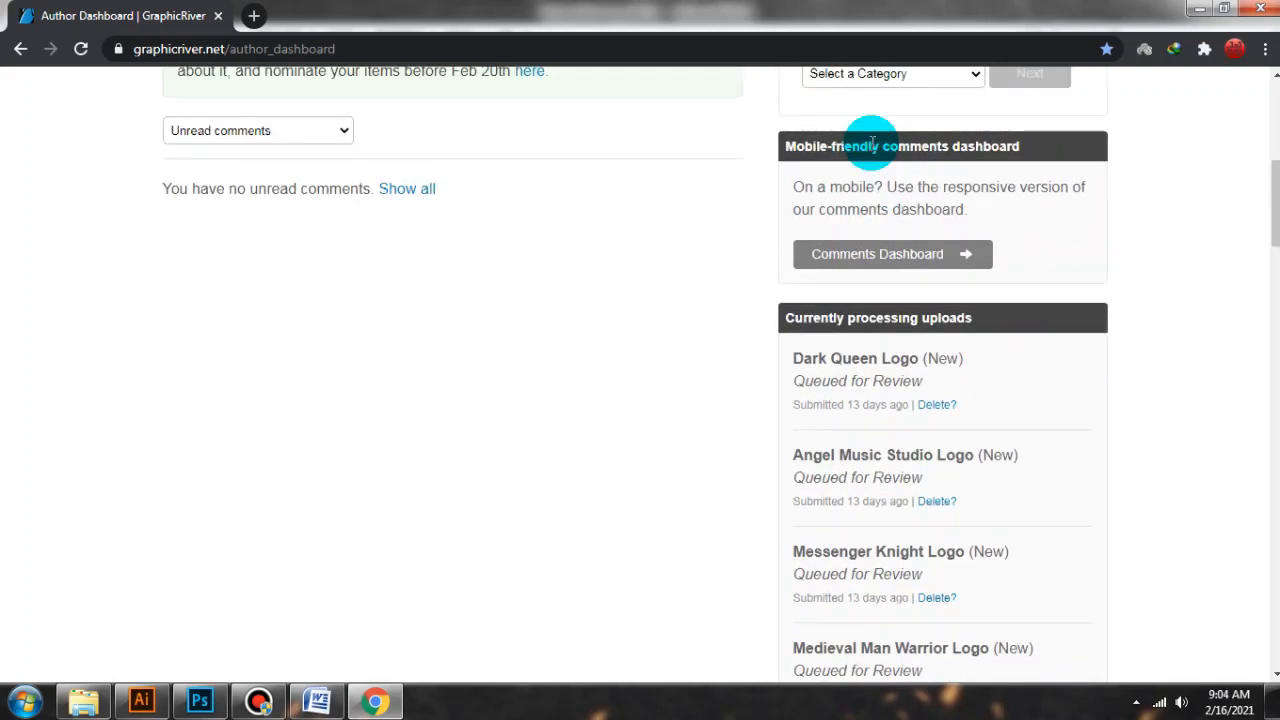
scroll(872, 146, "up", 2)
right_click(279, 142)
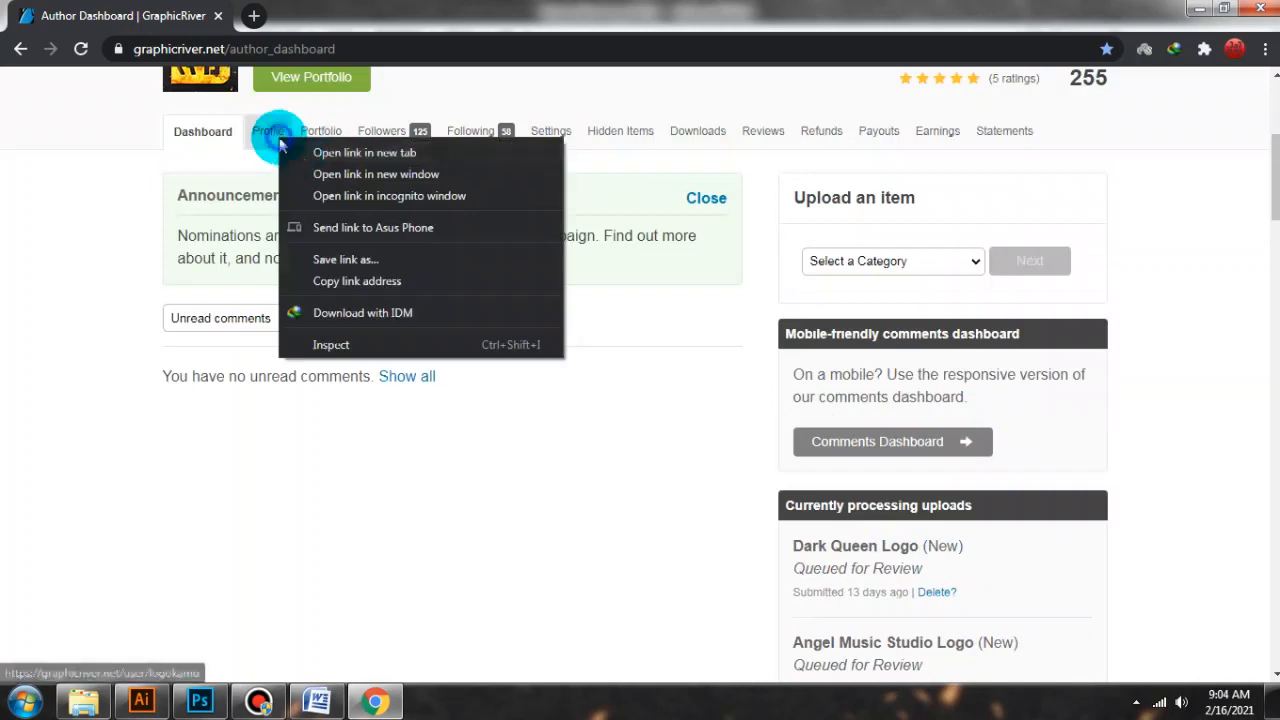
left_click(316, 155)
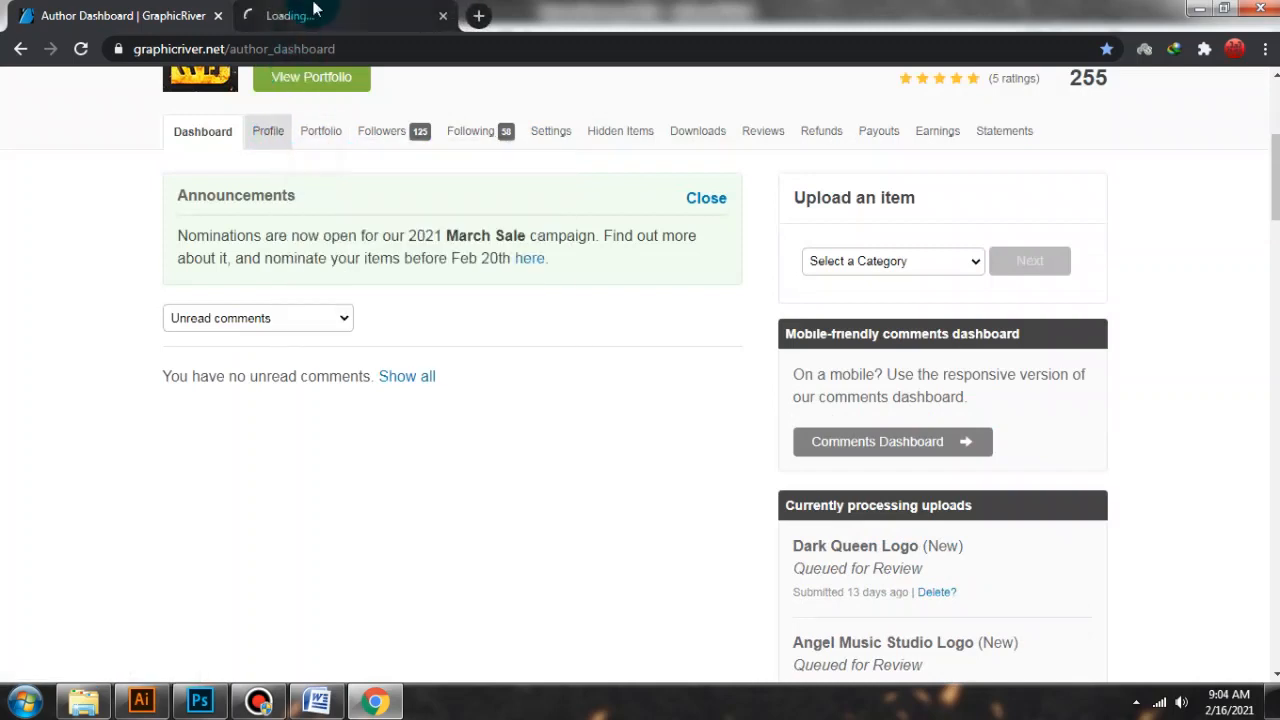
left_click(442, 16)
Open the author portfolio in a new tab and look through the published logo items.
right_click(316, 131)
left_click(350, 143)
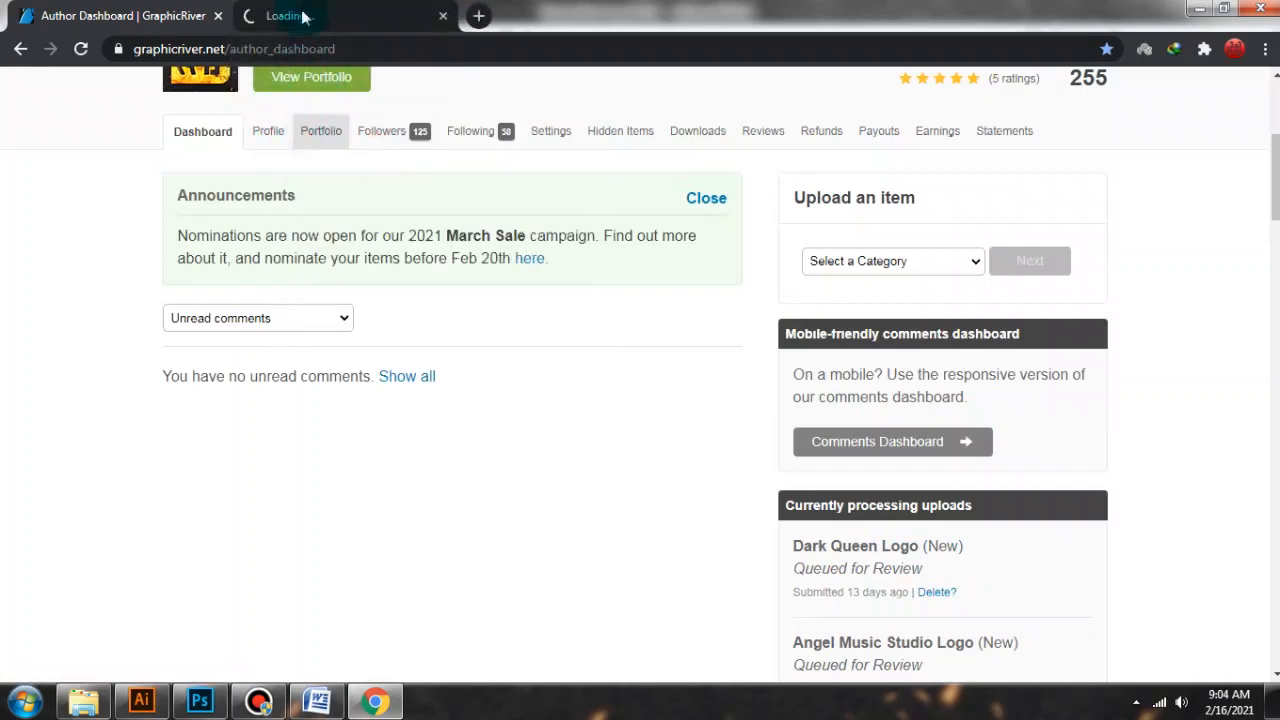
left_click(303, 16)
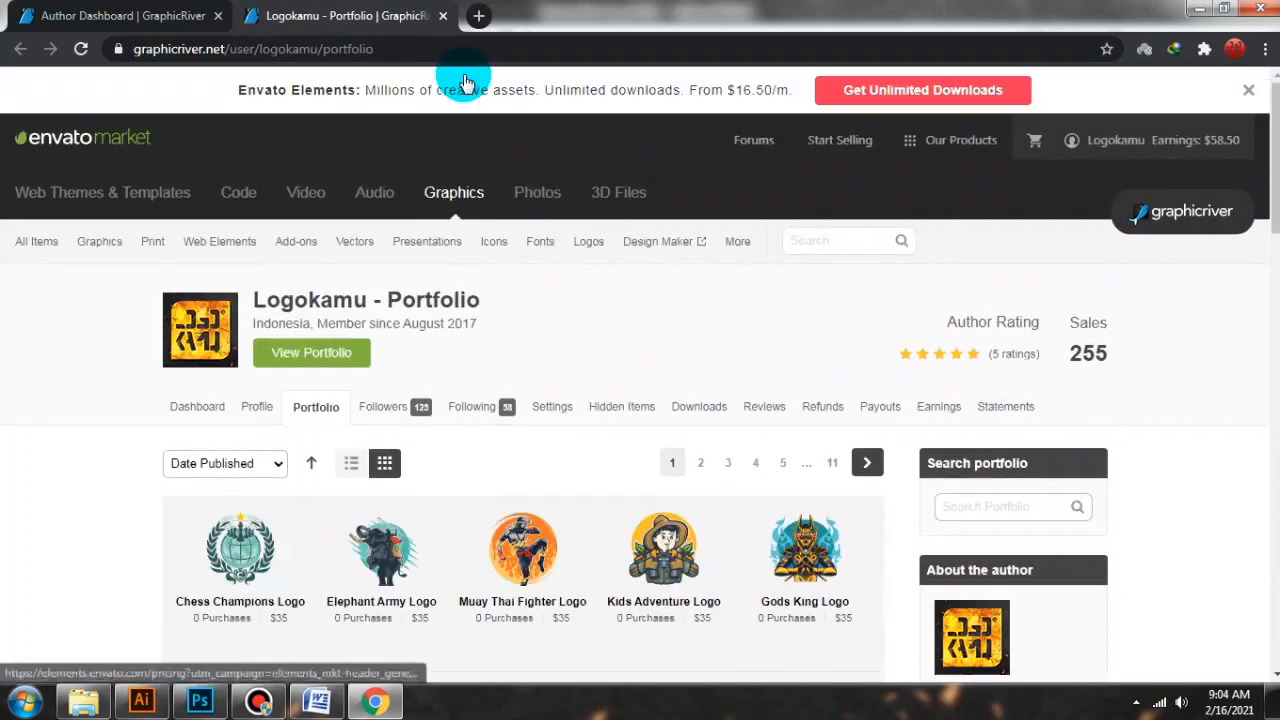
scroll(465, 90, "down", 4)
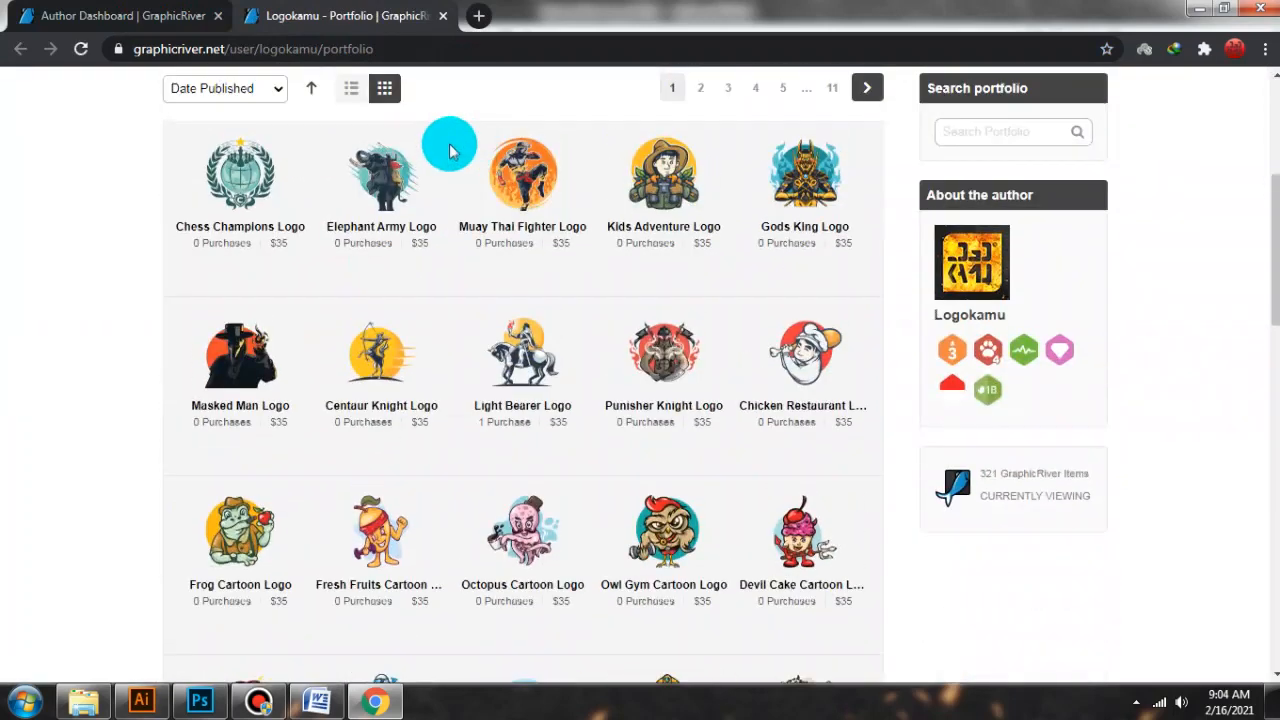
scroll(449, 150, "up", 1)
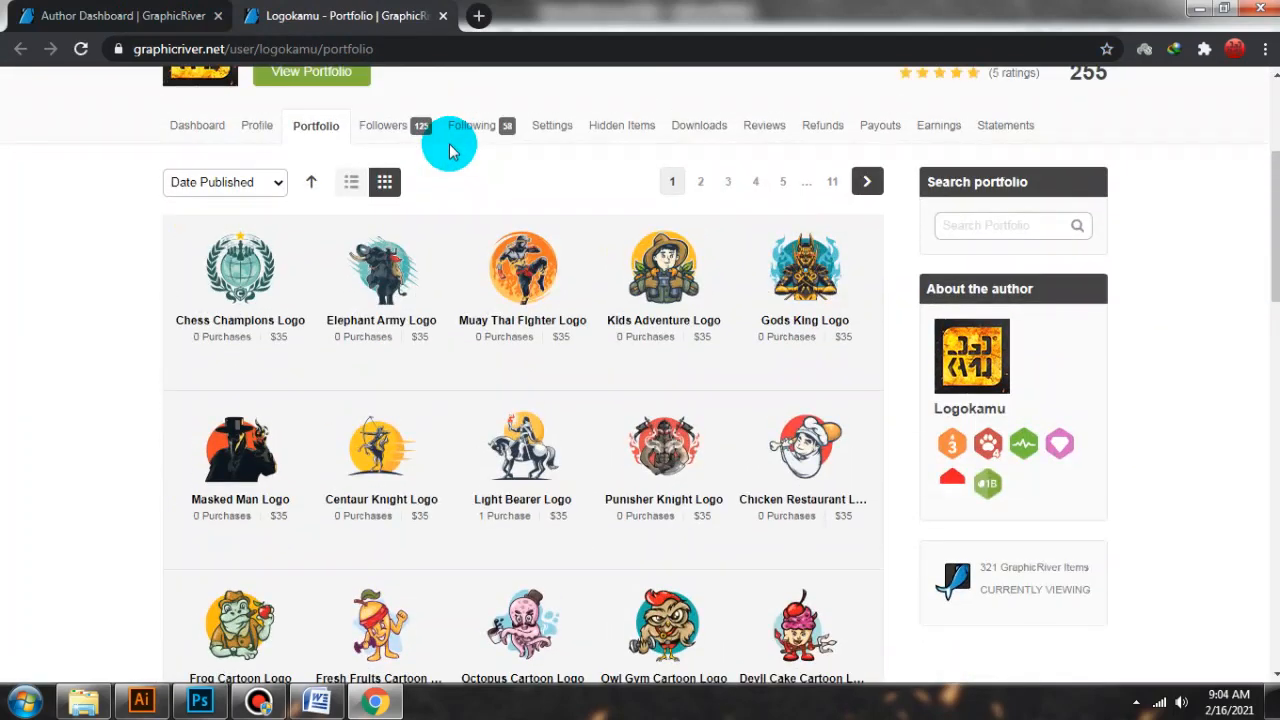
scroll(449, 150, "up", 1)
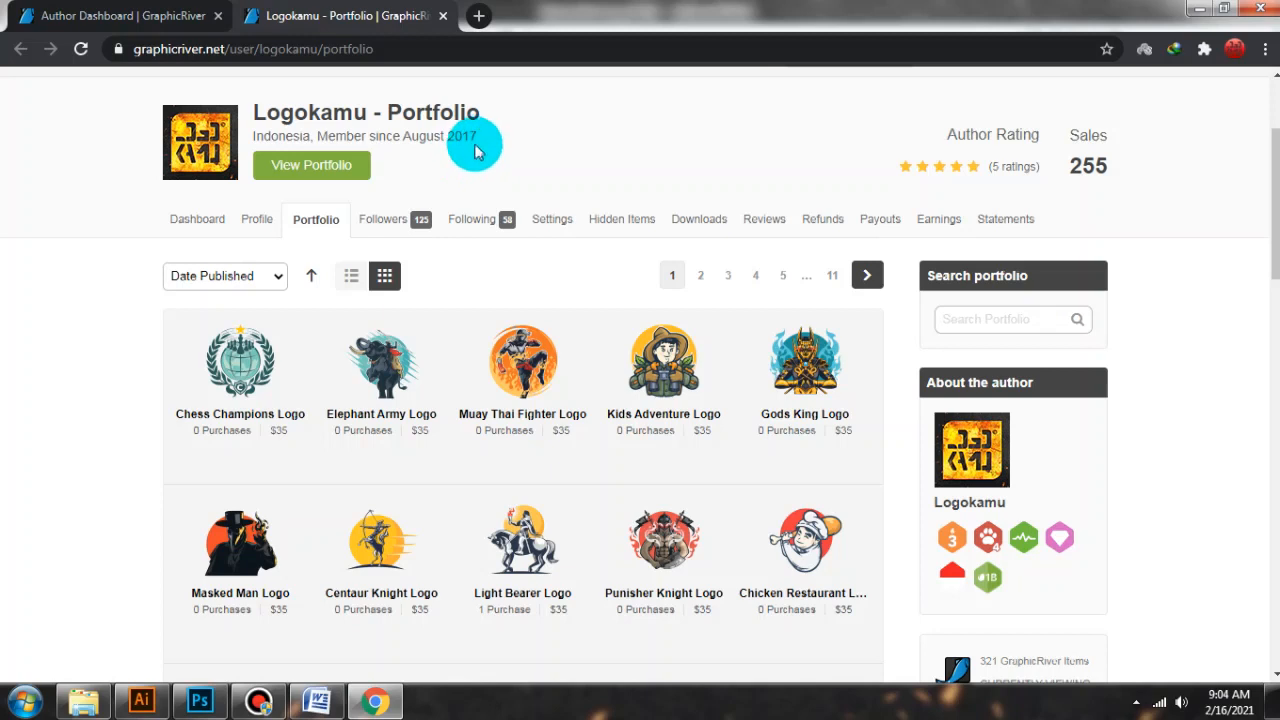
left_click(217, 226)
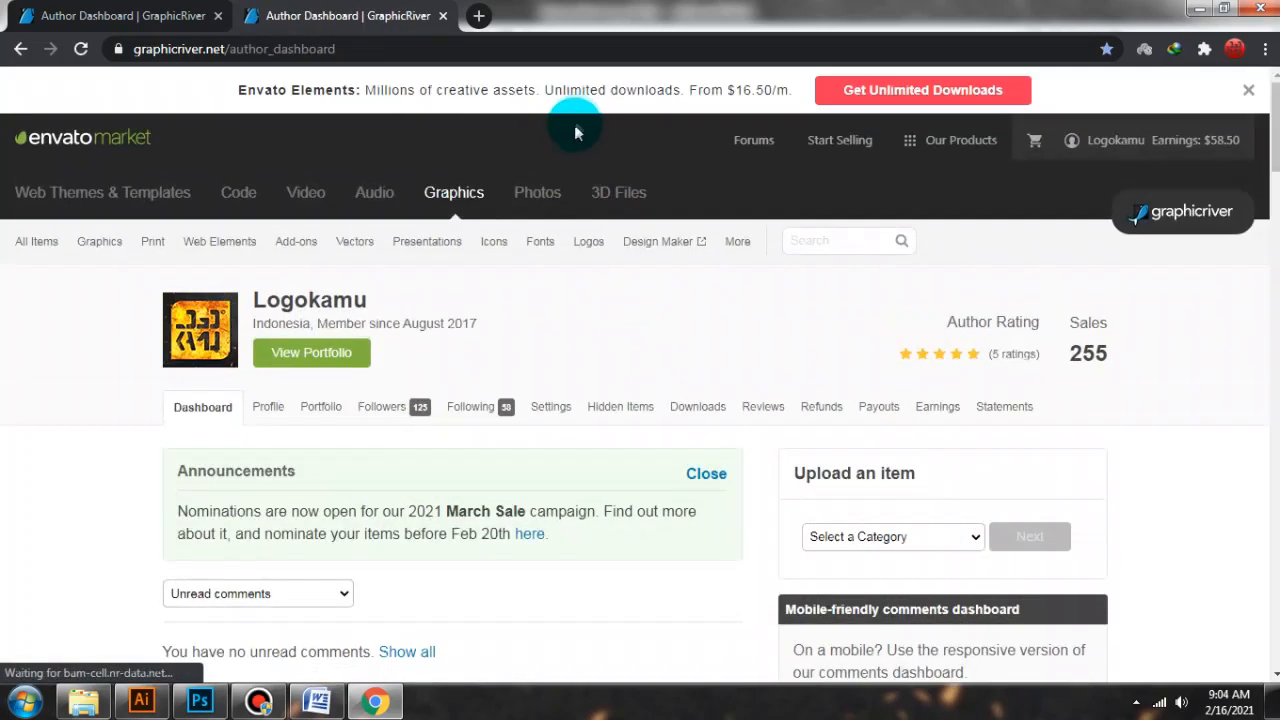
left_click(20, 48)
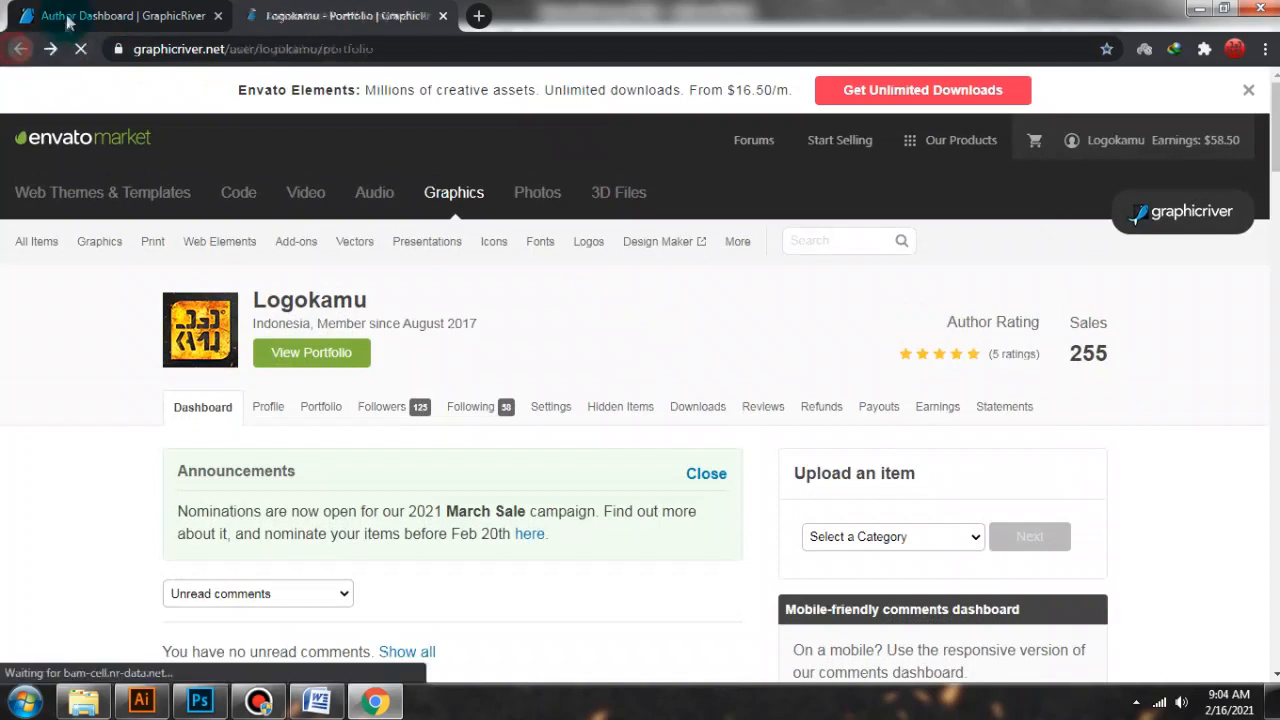
Select Logo Templates as the category for a new item upload on the author dashboard.
left_click(80, 48)
scroll(337, 229, "down", 3)
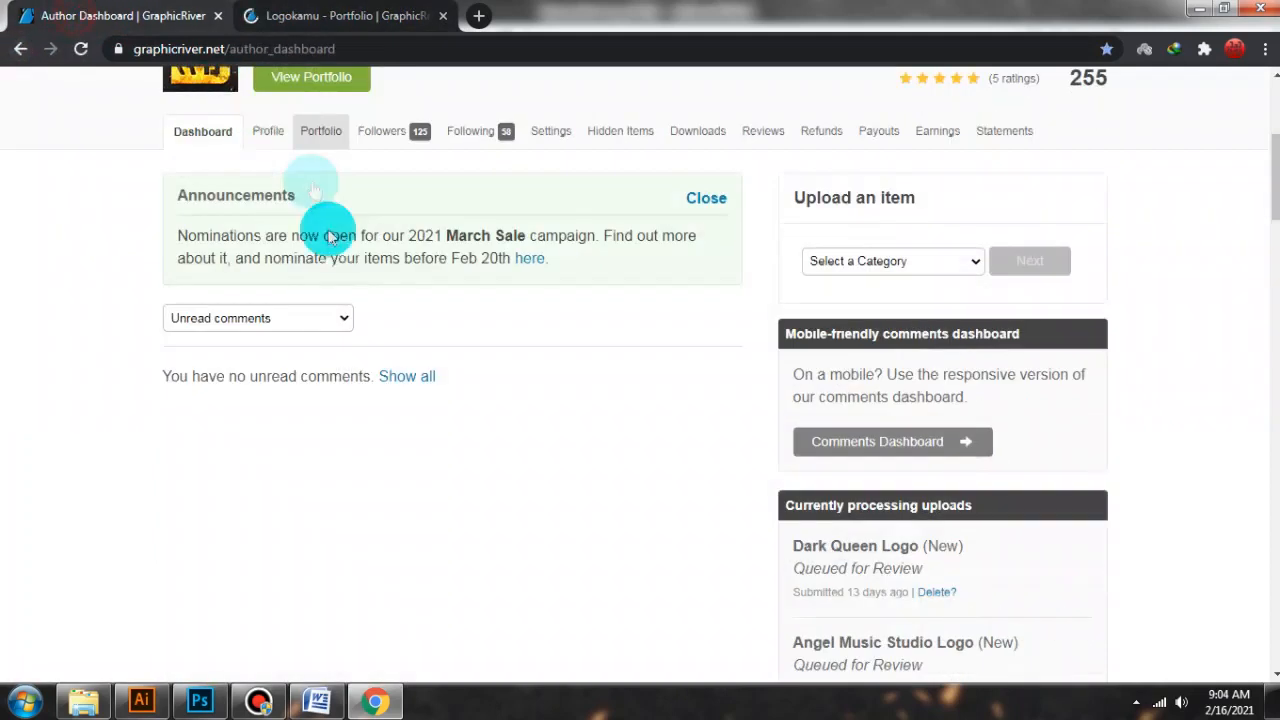
left_click(866, 261)
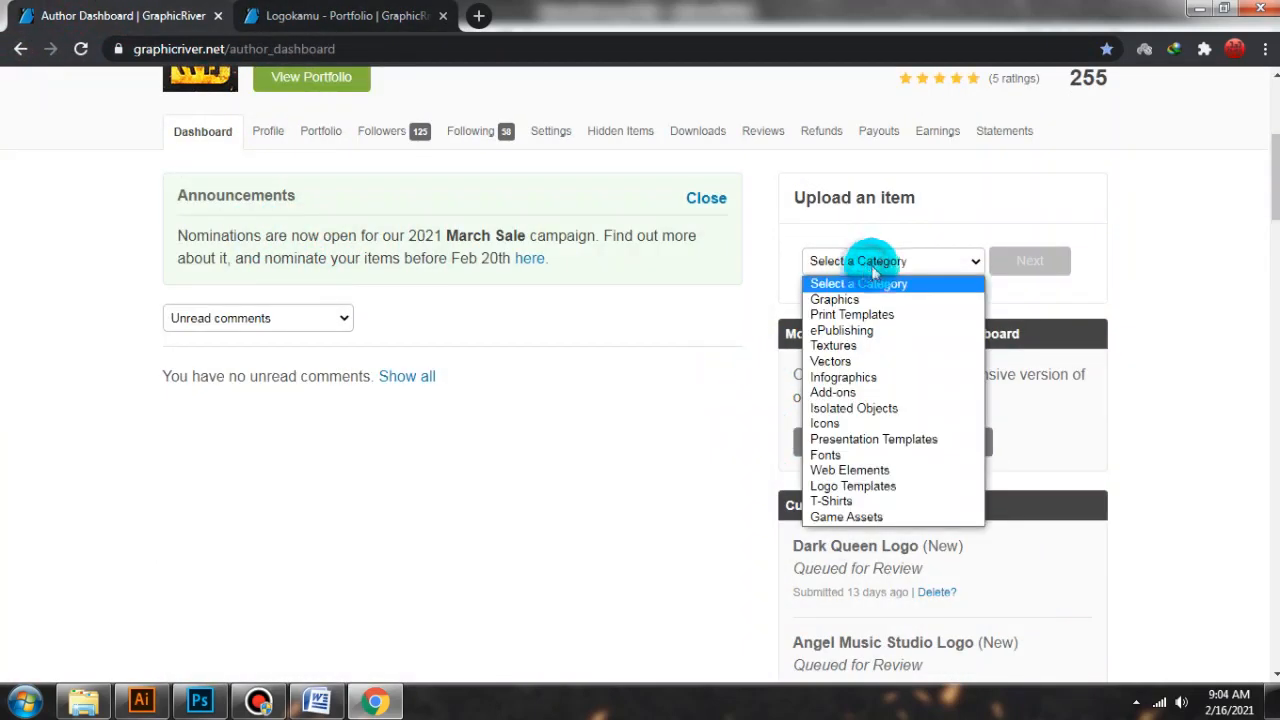
left_click(863, 486)
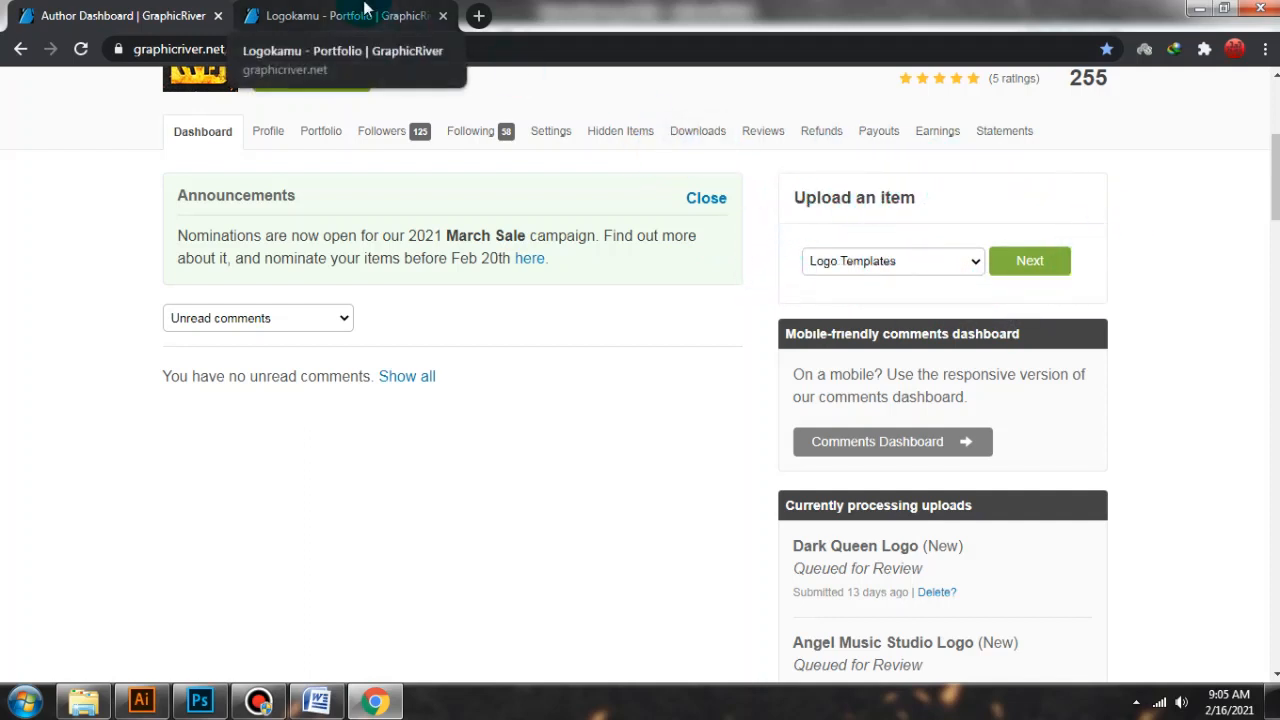
Switch back to the author portfolio and look through the logo items on its first page.
left_click(365, 8)
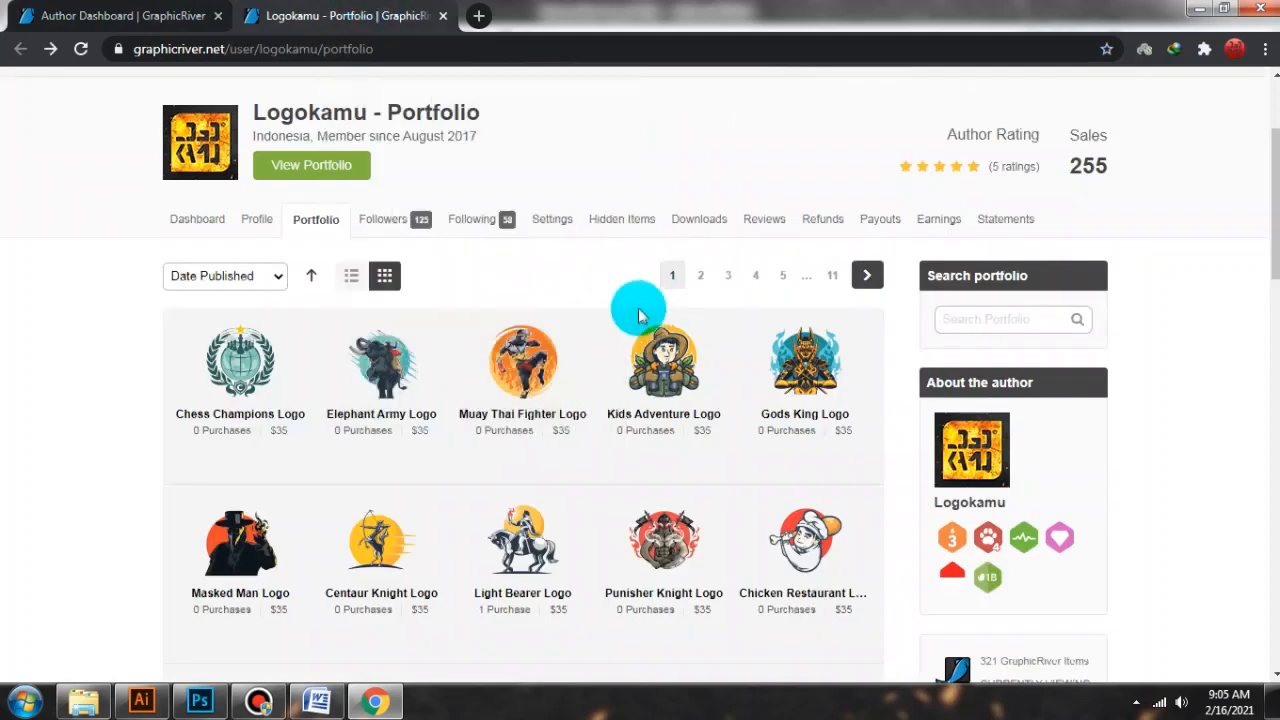
scroll(648, 318, "down", 1)
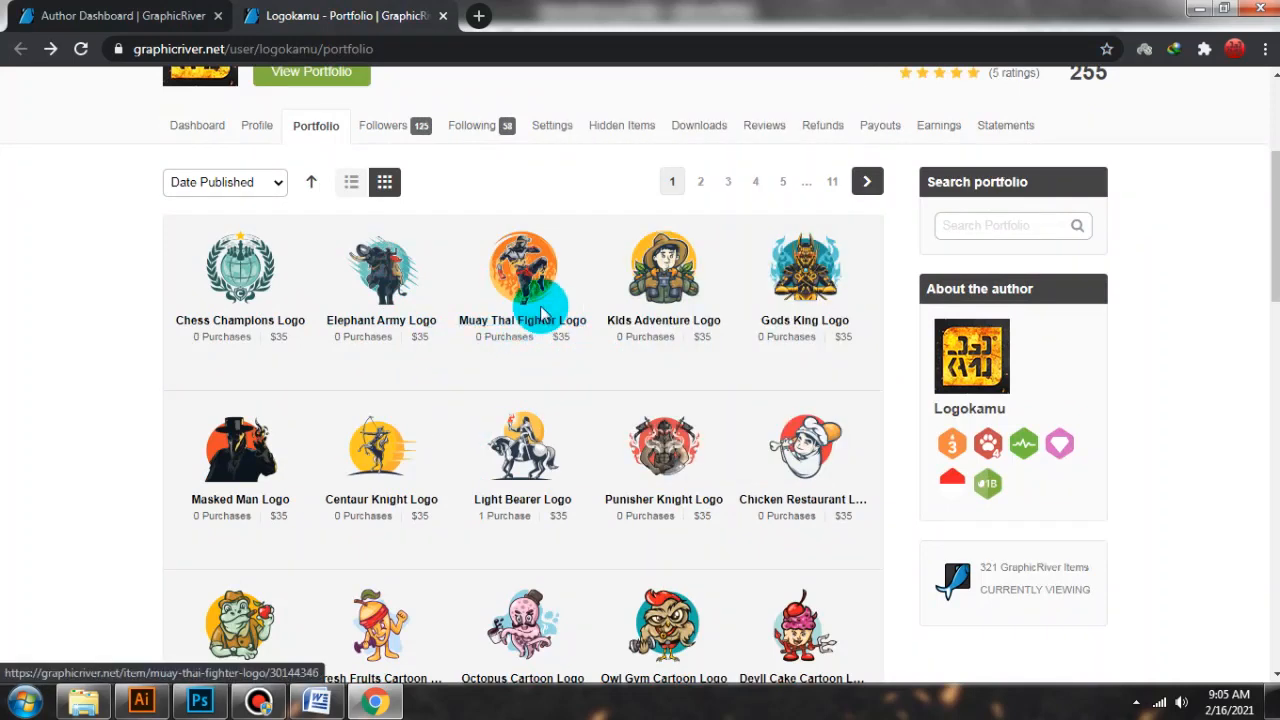
scroll(183, 270, "down", 2)
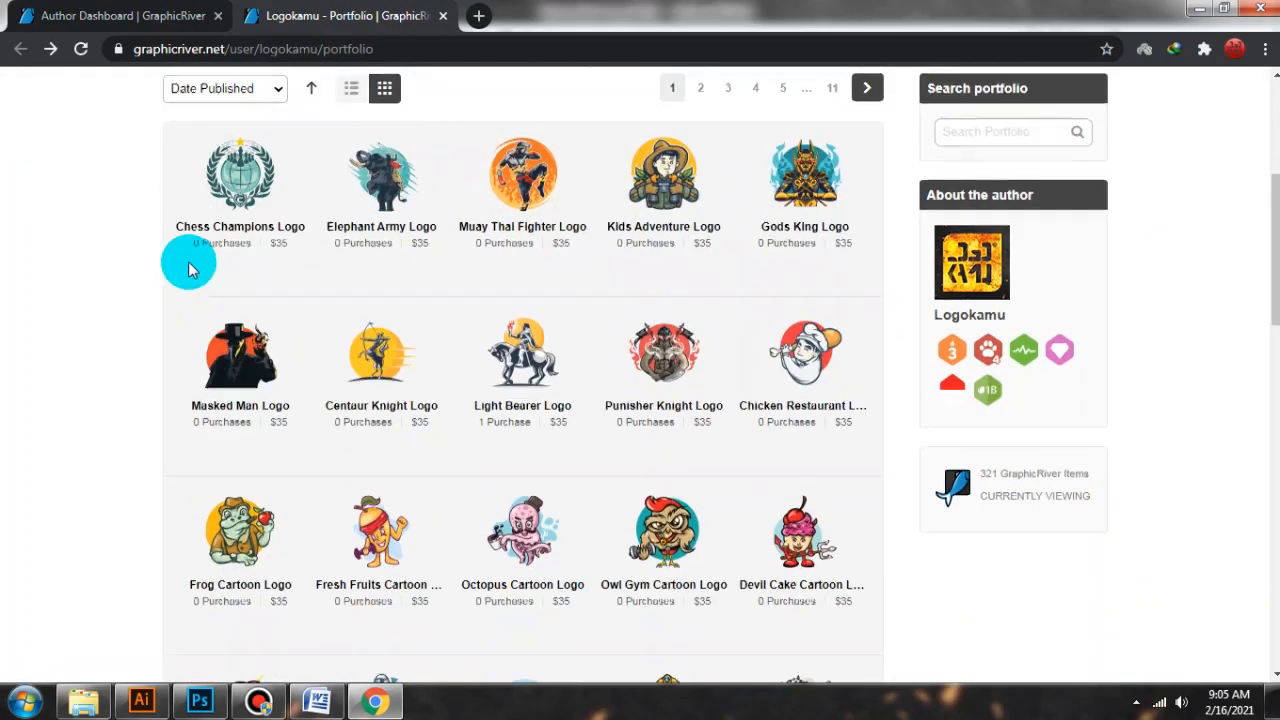
scroll(185, 285, "down", 2)
scroll(184, 288, "down", 5)
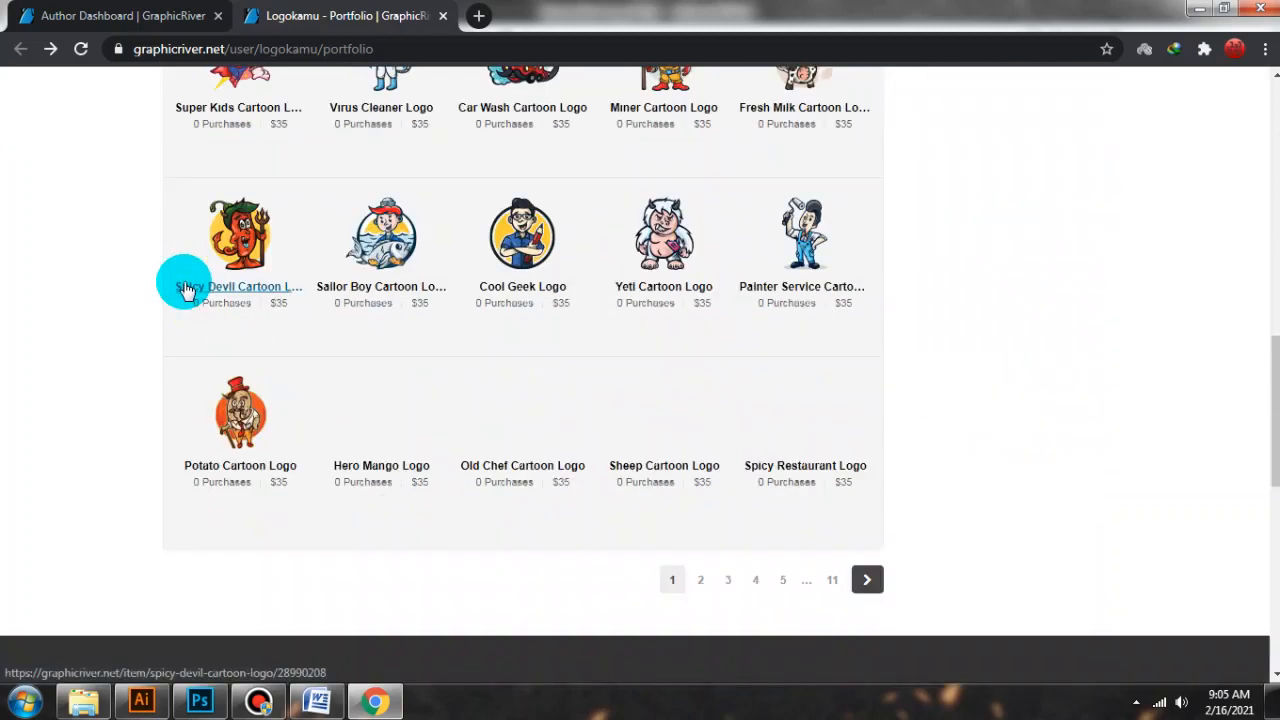
scroll(185, 288, "up", 3)
scroll(186, 288, "up", 2)
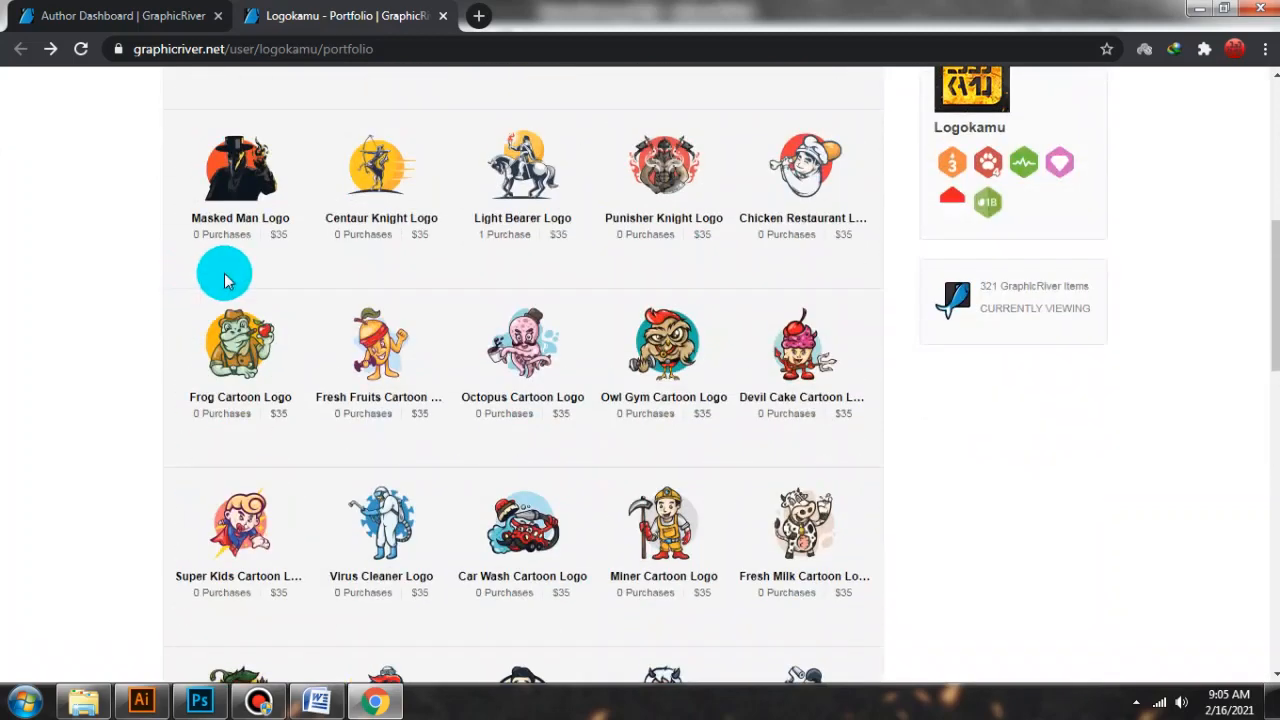
scroll(645, 370, "up", 1)
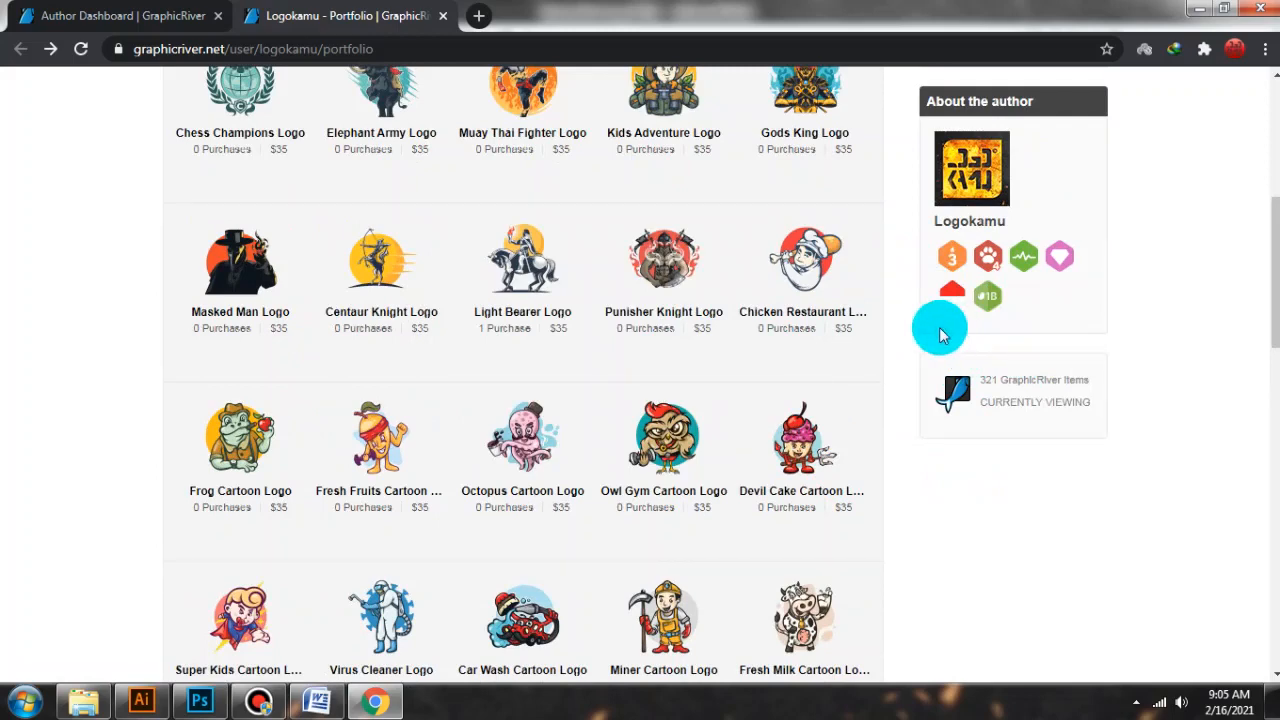
scroll(940, 335, "down", 10)
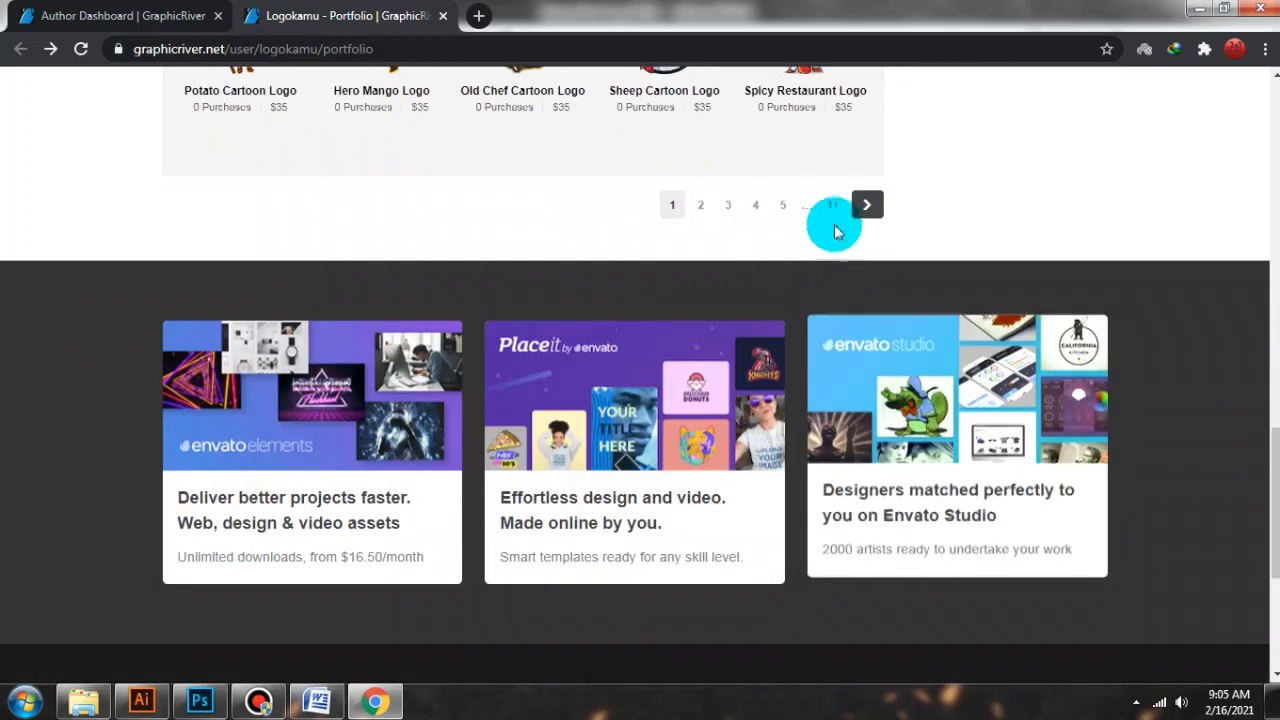
Open page 11 of the portfolio and look through the oldest published logos.
left_click(832, 205)
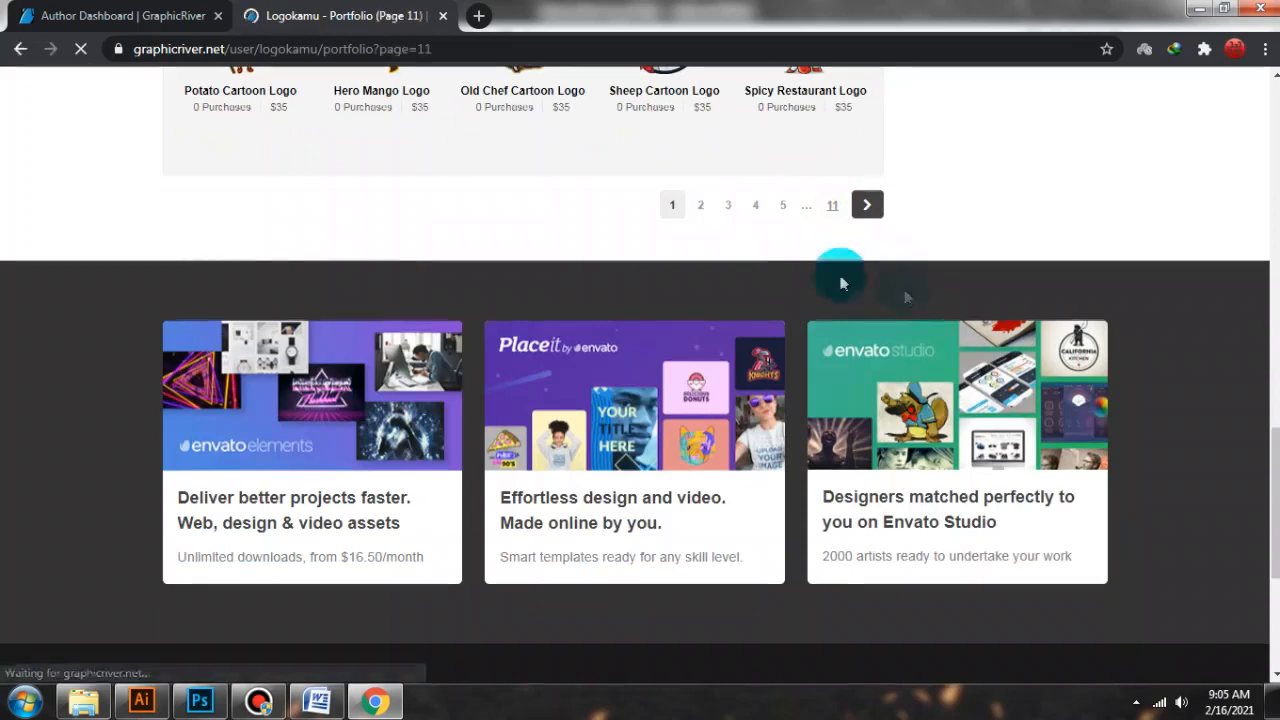
scroll(722, 283, "down", 5)
scroll(722, 283, "down", 5)
scroll(660, 271, "up", 4)
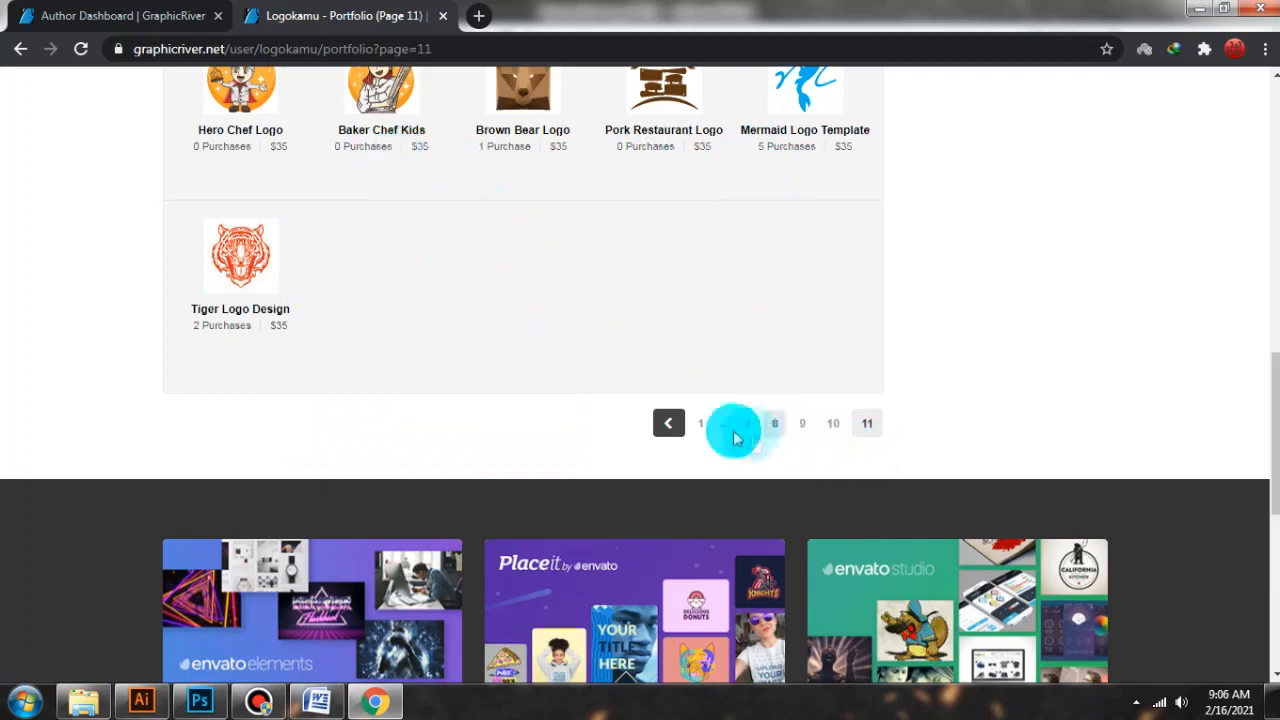
Return to page 1 of the portfolio and examine the most recently published logos and their purchases and prices.
left_click(700, 423)
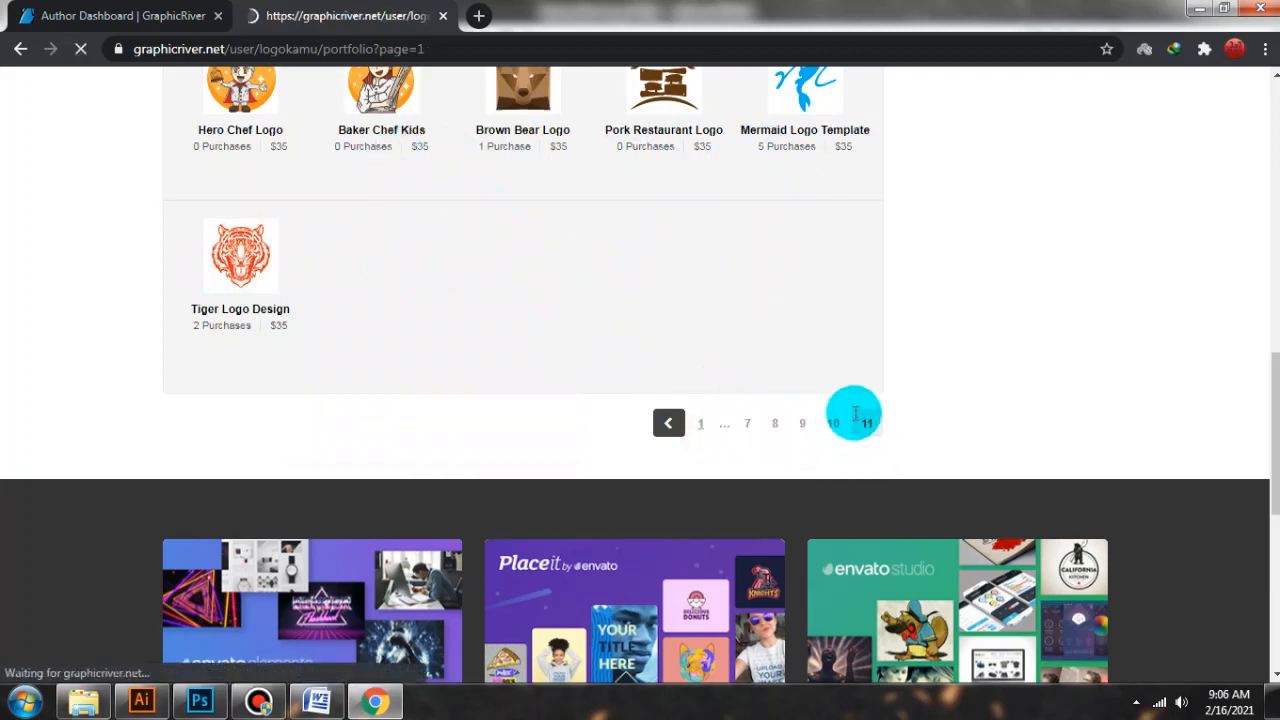
scroll(868, 392, "down", 3)
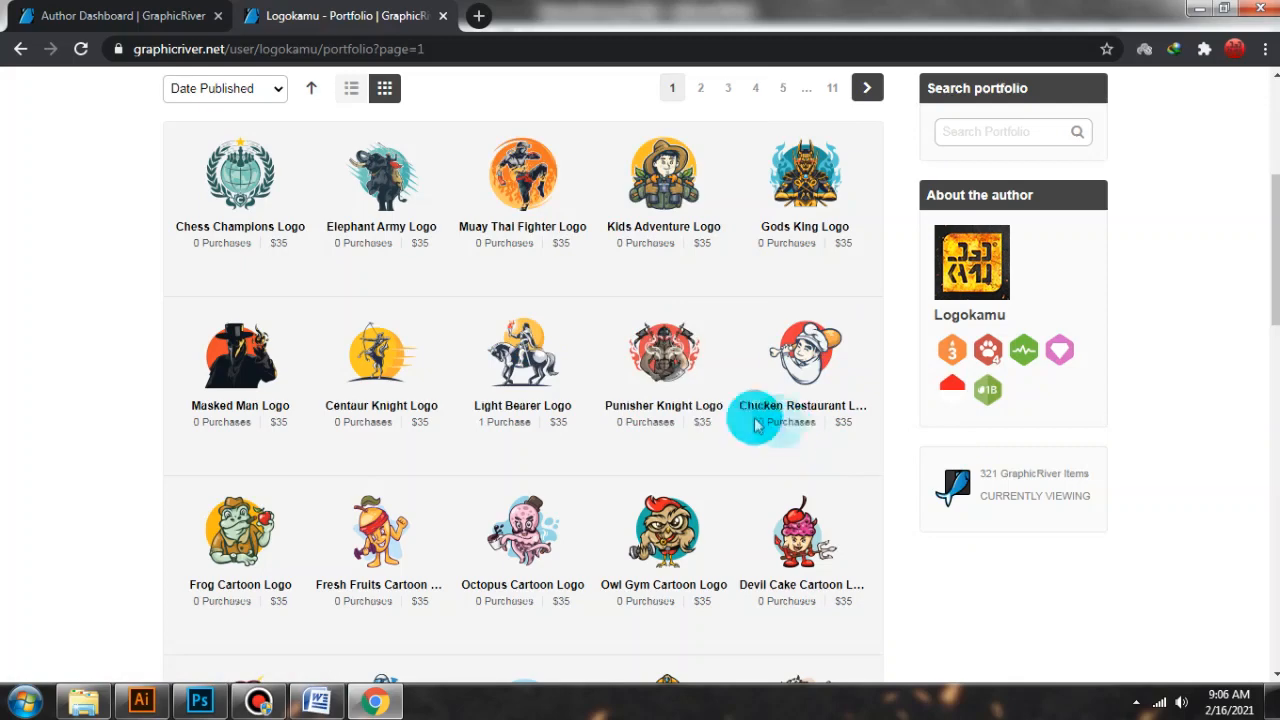
scroll(757, 425, "down", 1)
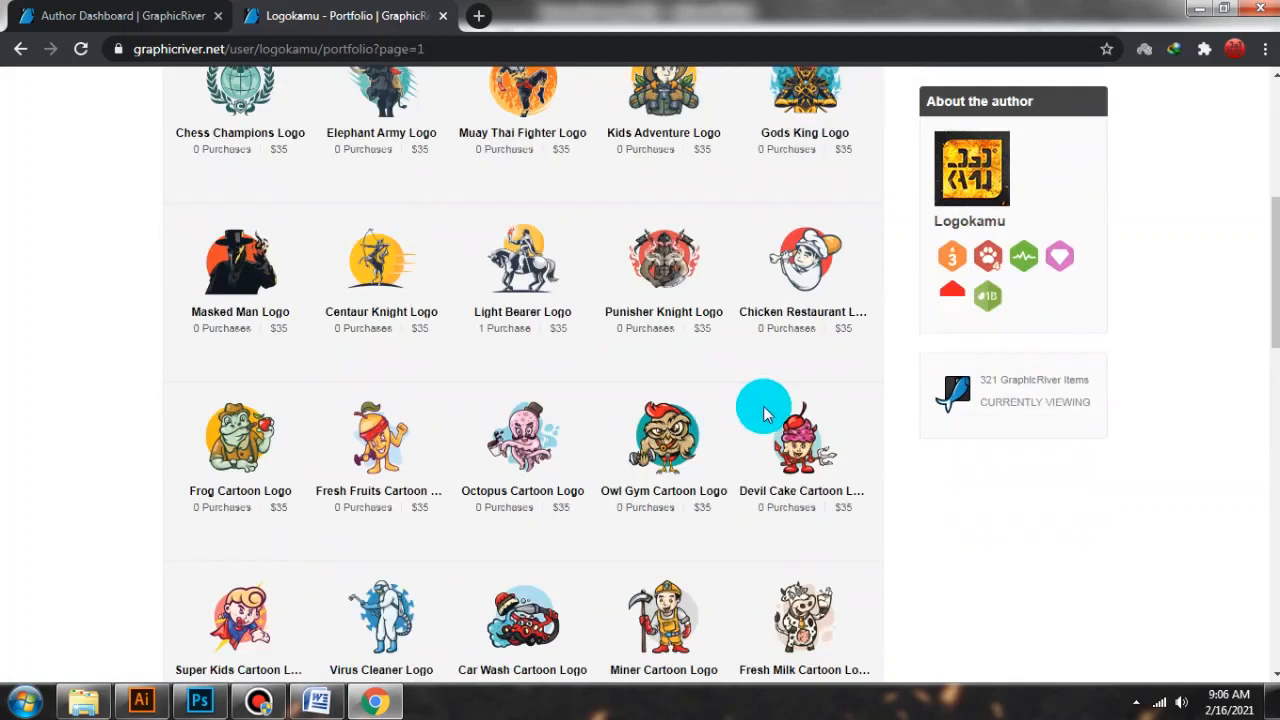
scroll(763, 412, "down", 1)
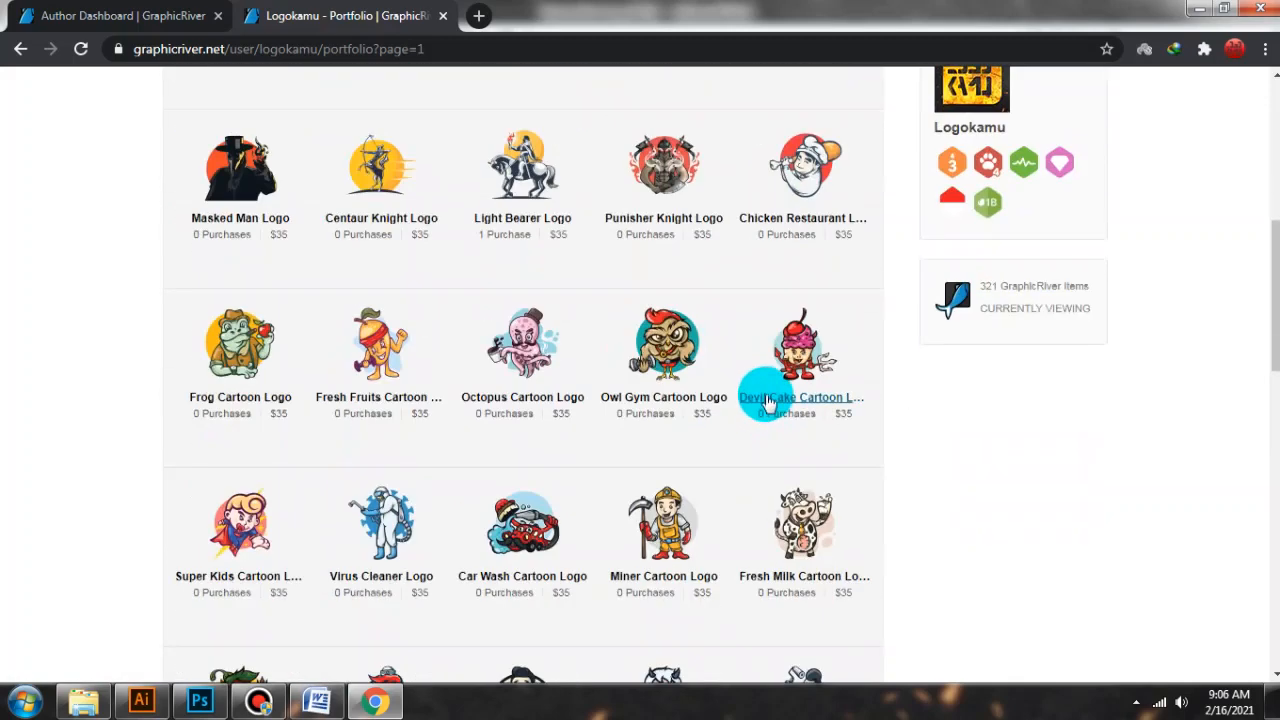
scroll(761, 395, "down", 1)
mouse_move(770, 403)
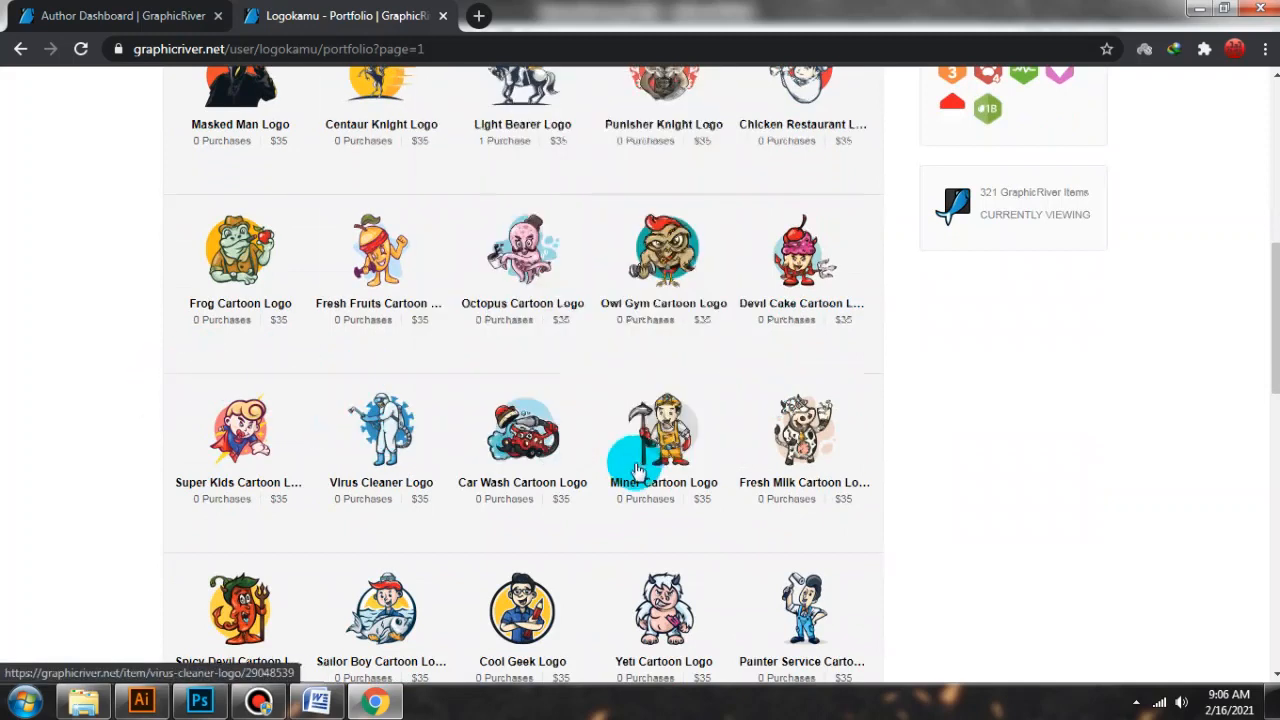
mouse_move(640, 460)
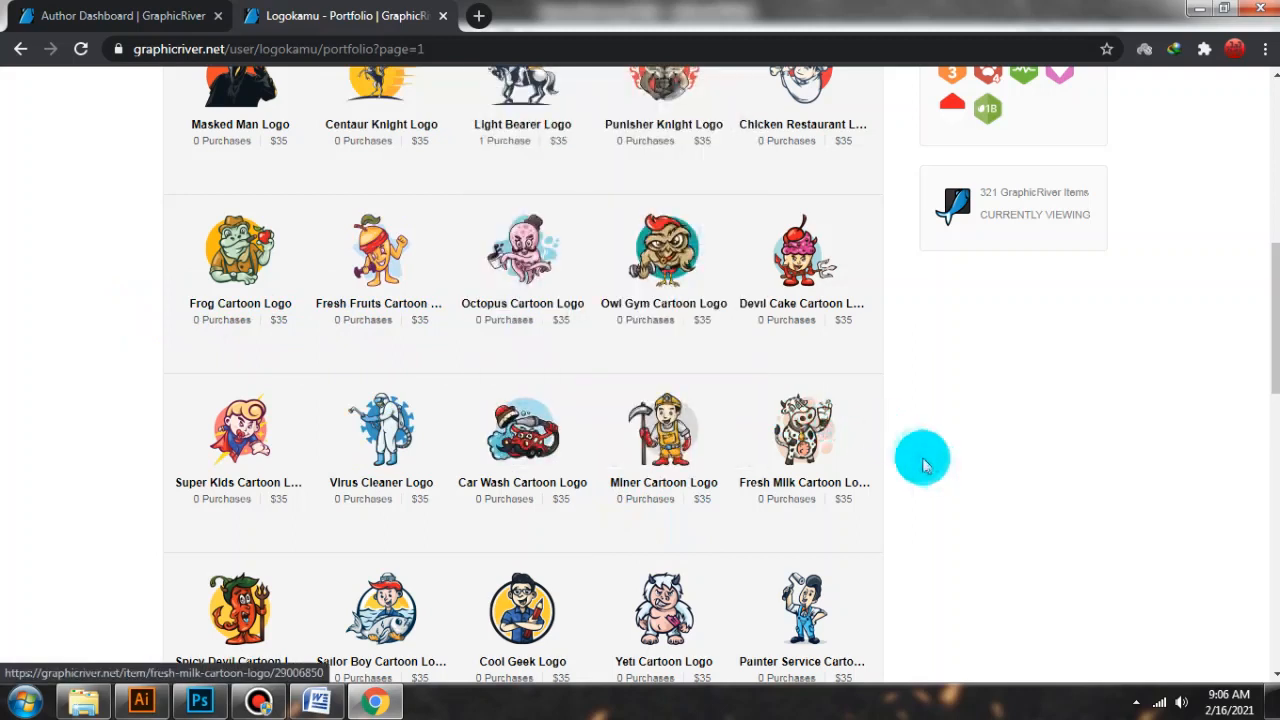
scroll(945, 477, "down", 2)
scroll(950, 477, "down", 2)
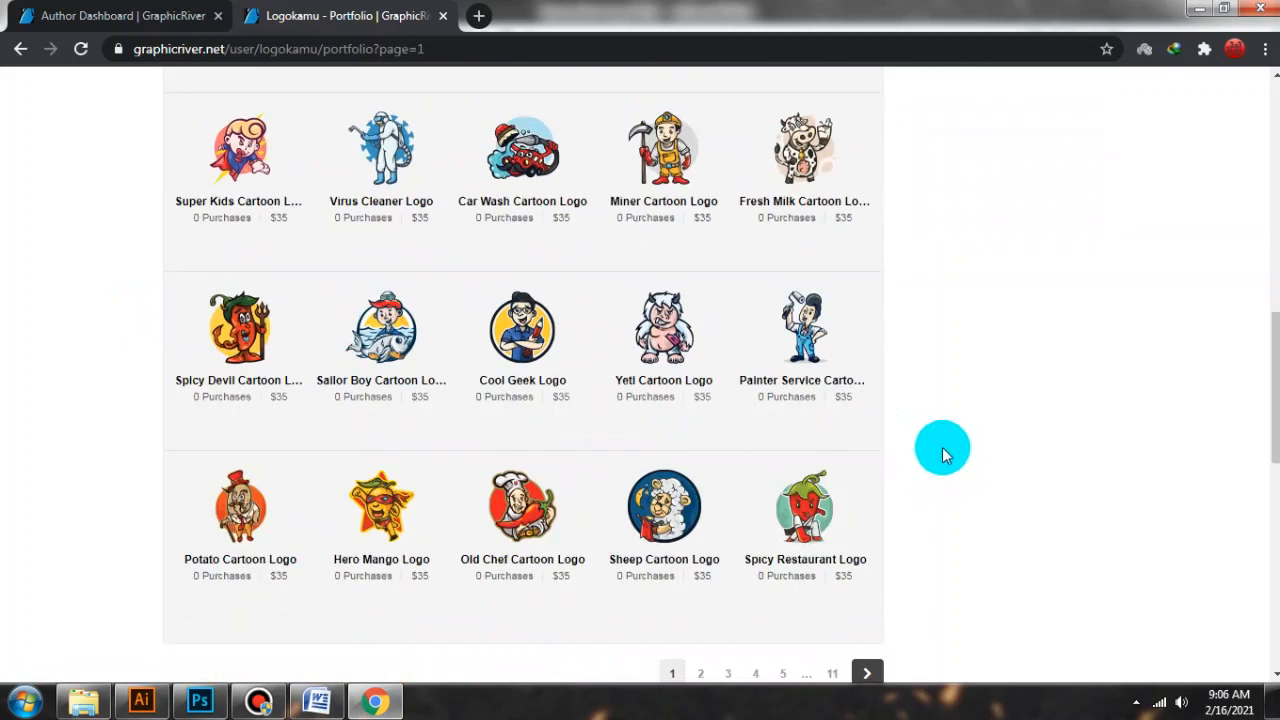
scroll(940, 448, "up", 3)
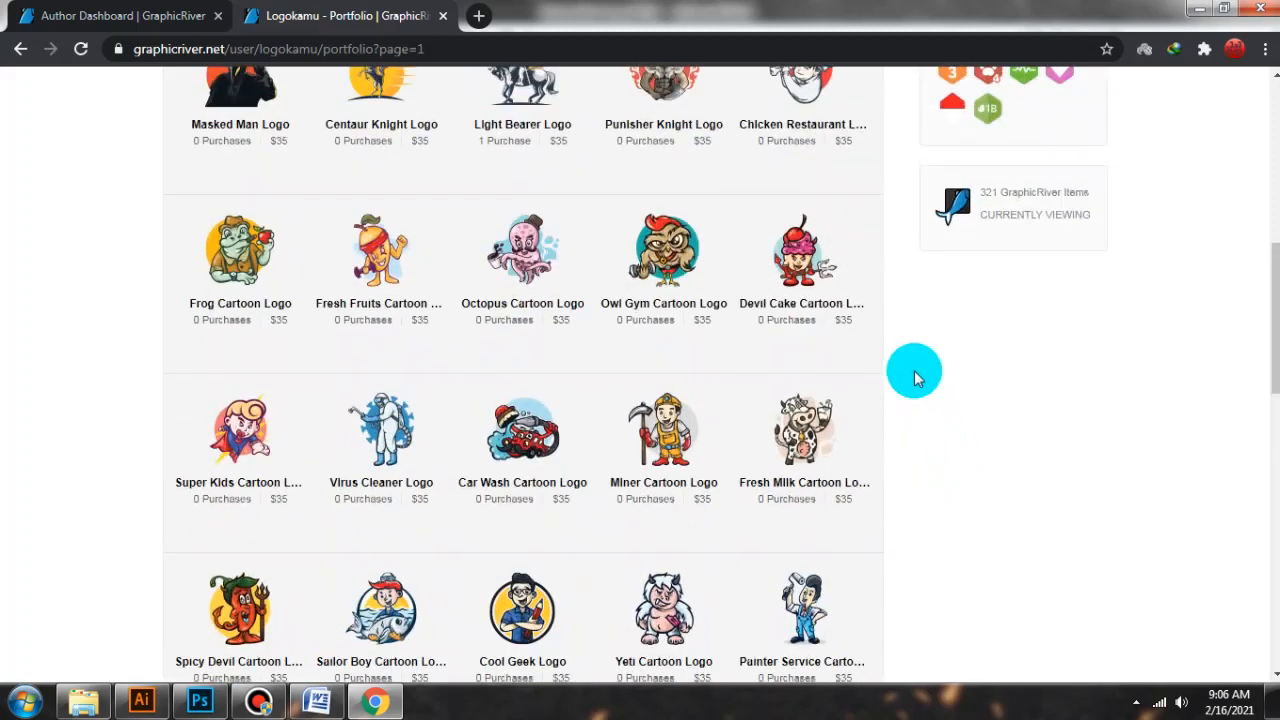
scroll(910, 362, "up", 2)
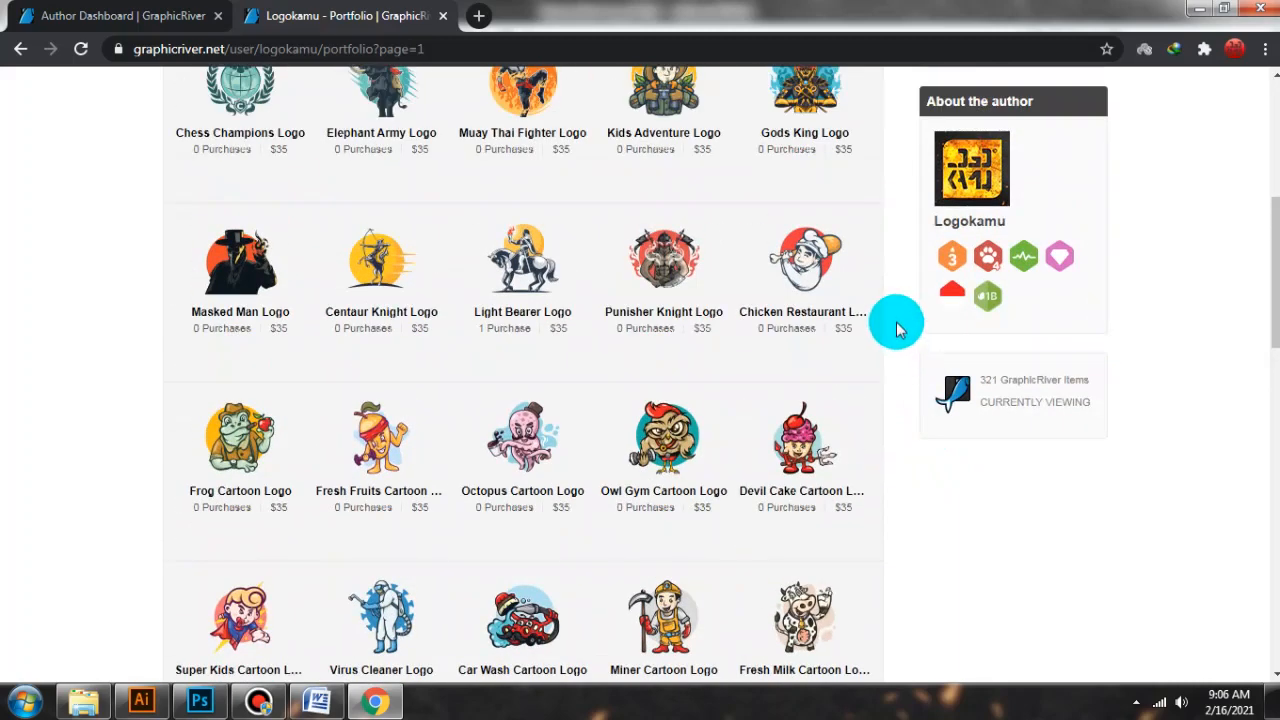
scroll(571, 229, "up", 5)
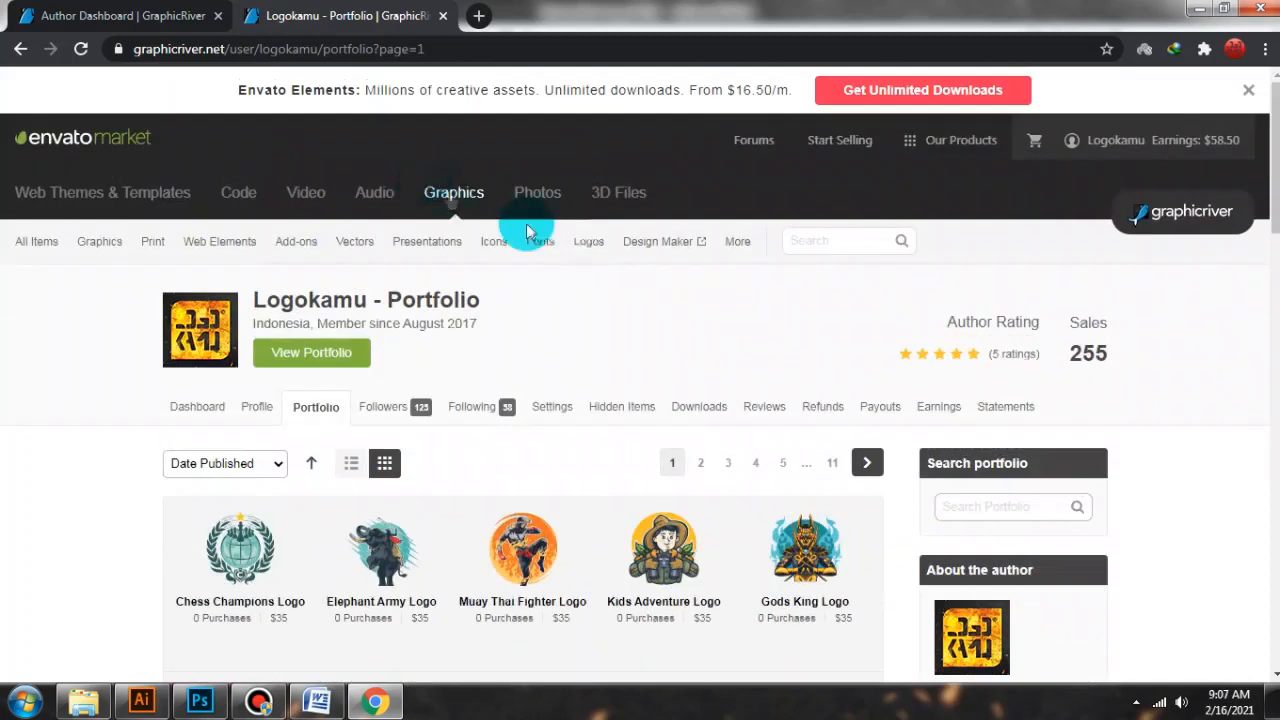
Open the Logos category in a new tab and browse its newest logo templates.
right_click(586, 253)
left_click(630, 264)
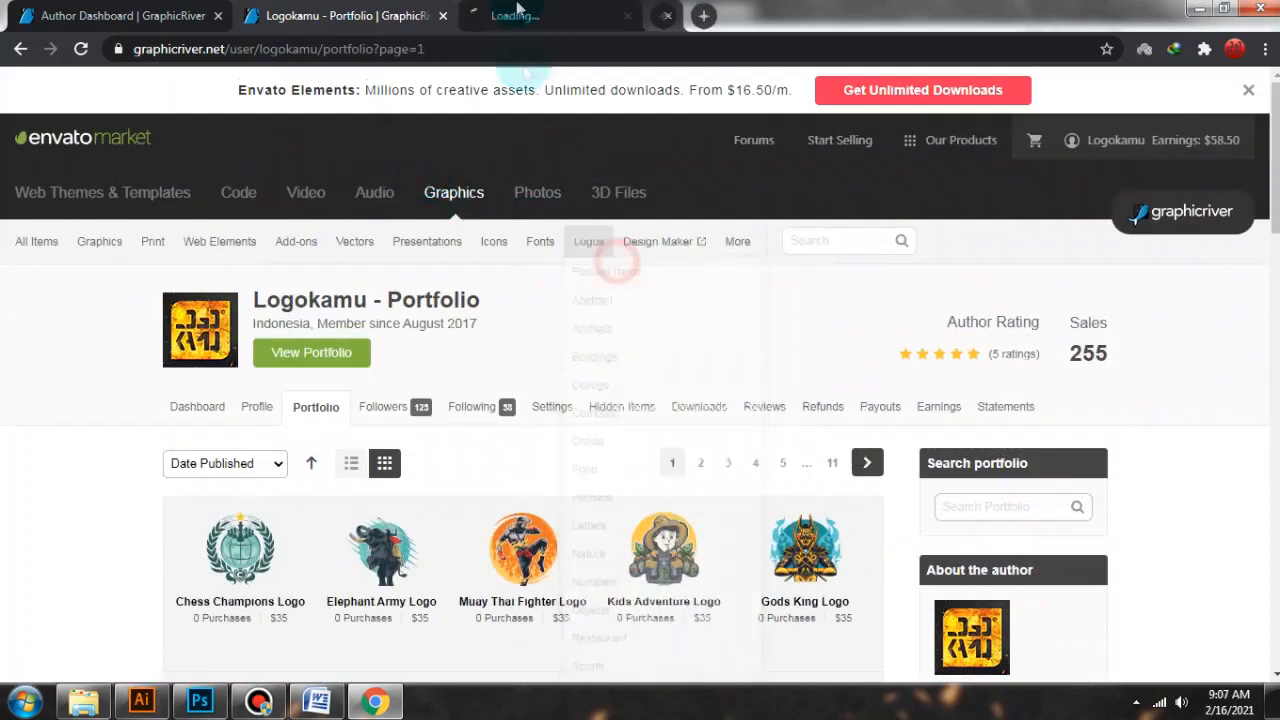
left_click(540, 16)
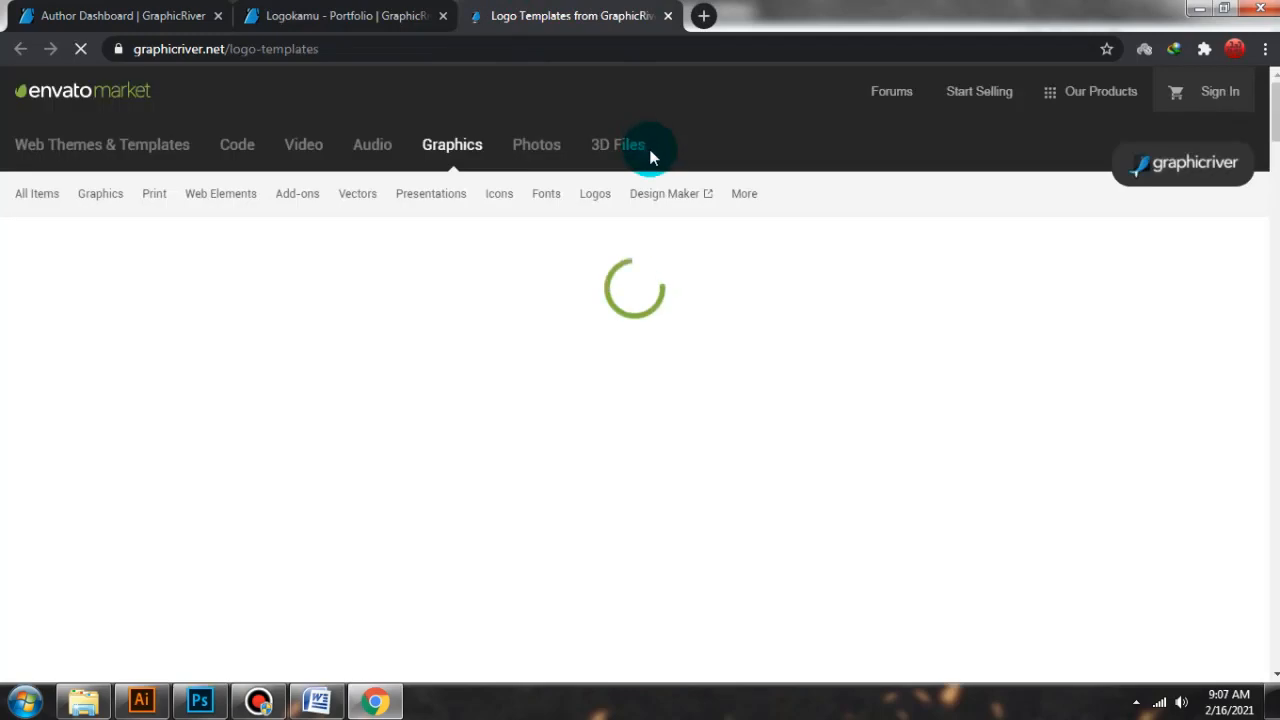
scroll(643, 178, "down", 4)
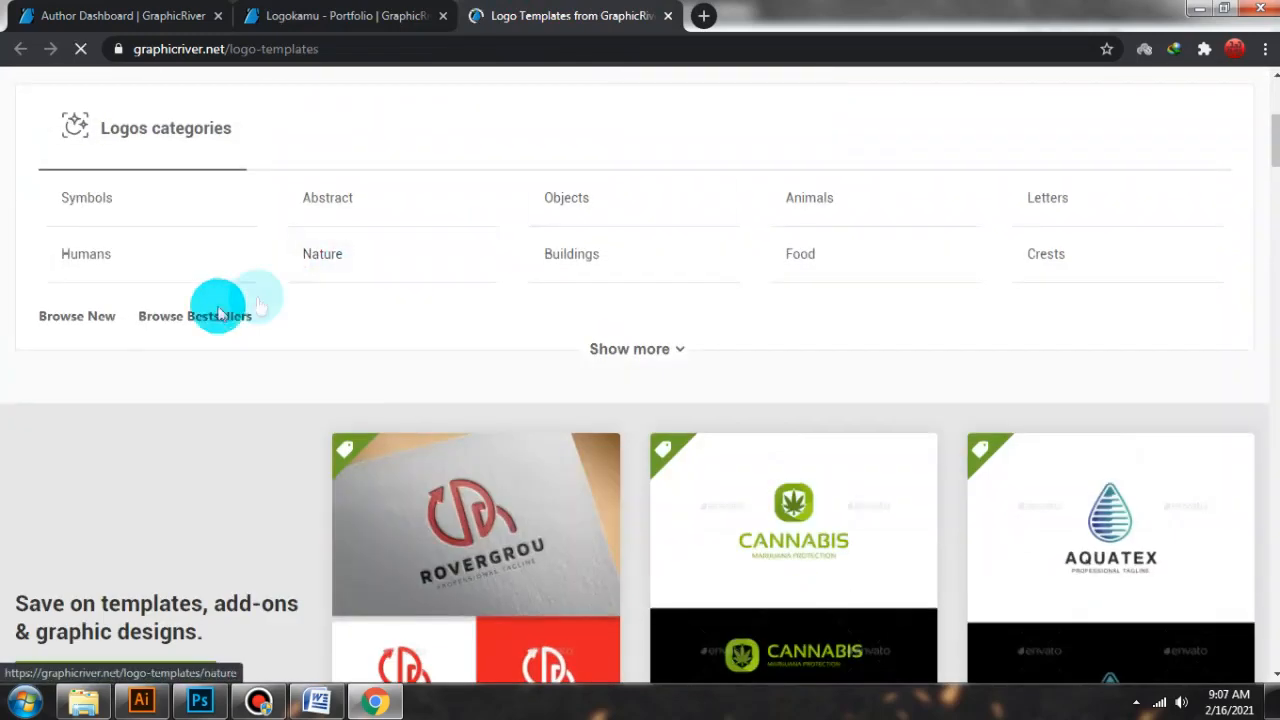
left_click(90, 318)
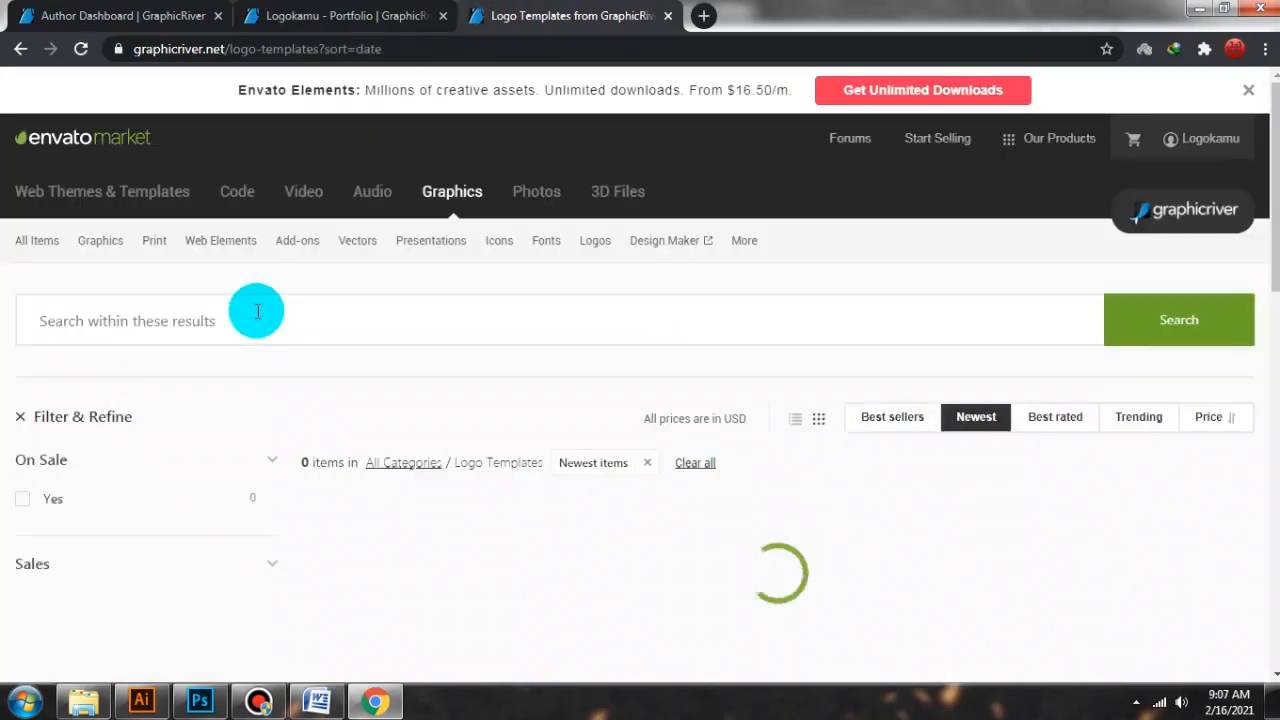
scroll(405, 362, "down", 20)
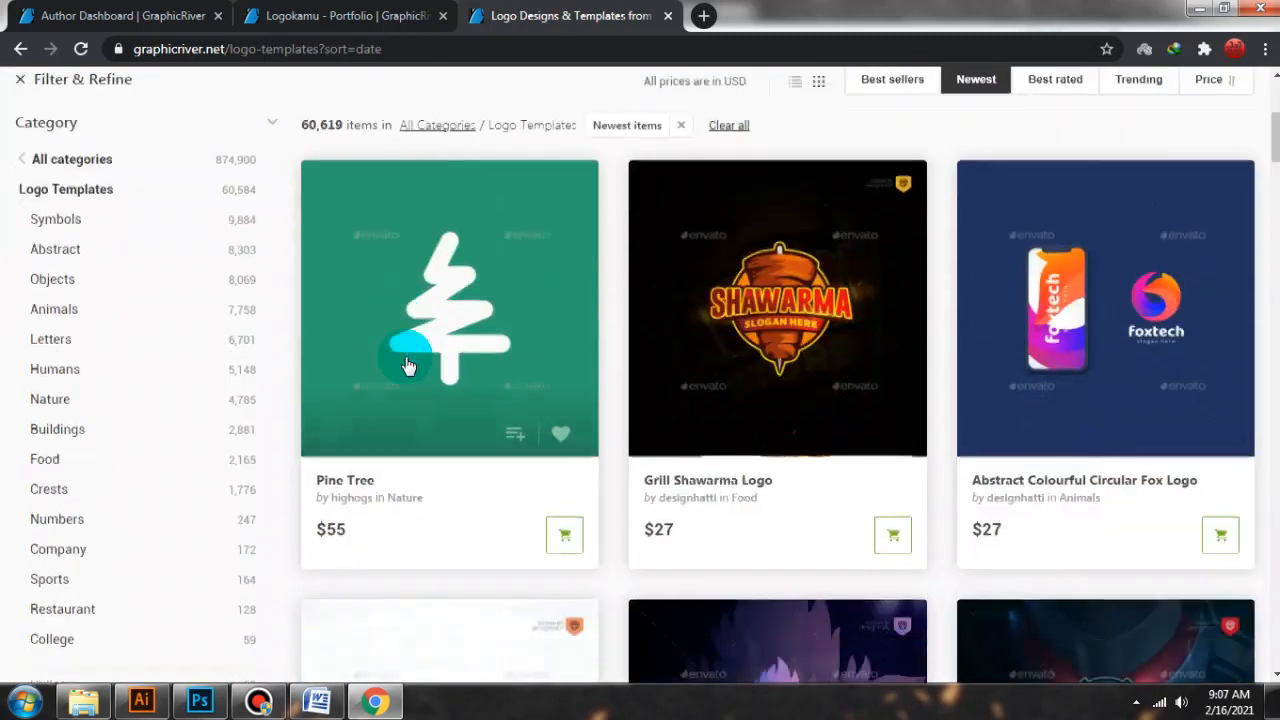
Open the bookmarked Online HTML Editor in a new tab.
left_click(703, 15)
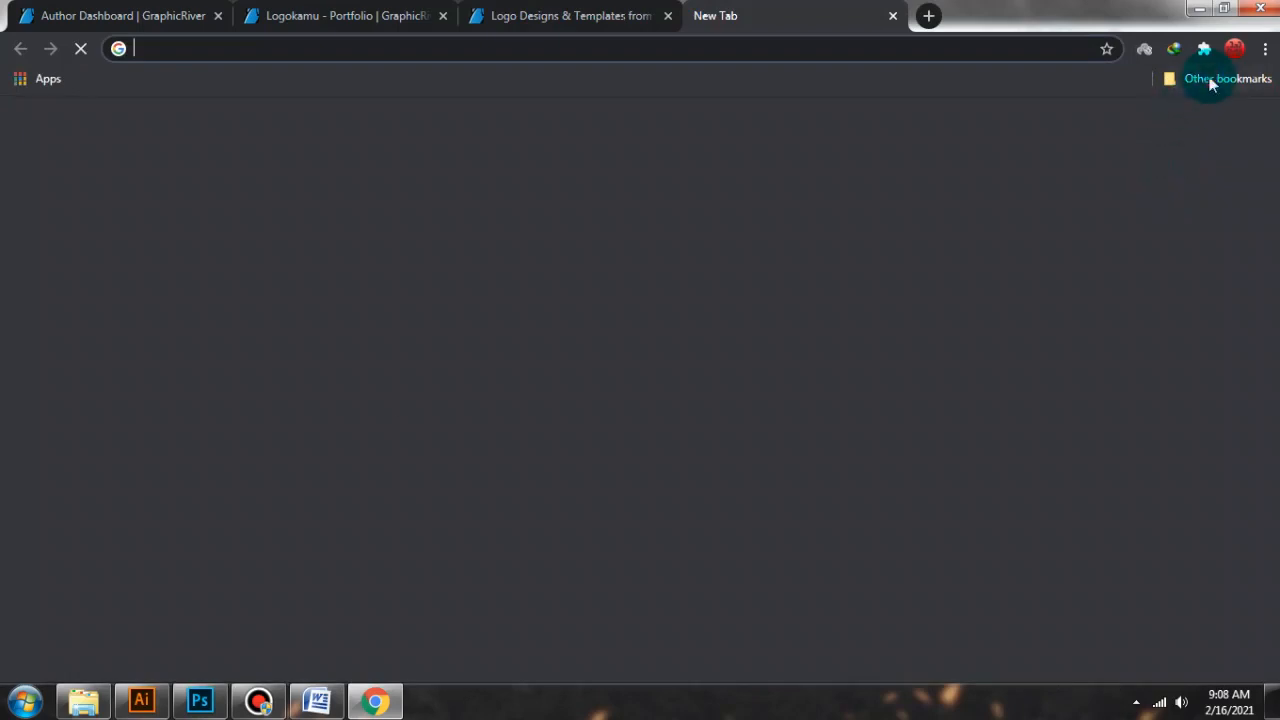
left_click(1210, 80)
scroll(1057, 514, "down", 3)
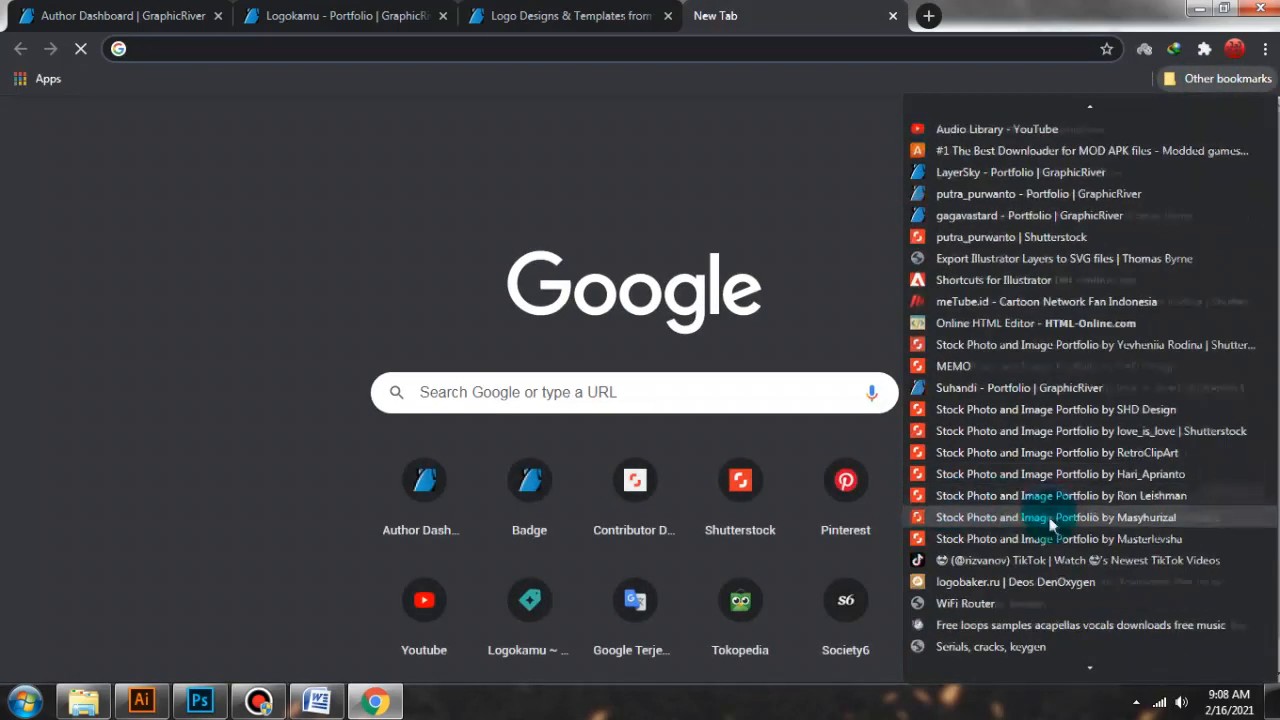
scroll(1020, 550, "up", 2)
scroll(1025, 545, "down", 1)
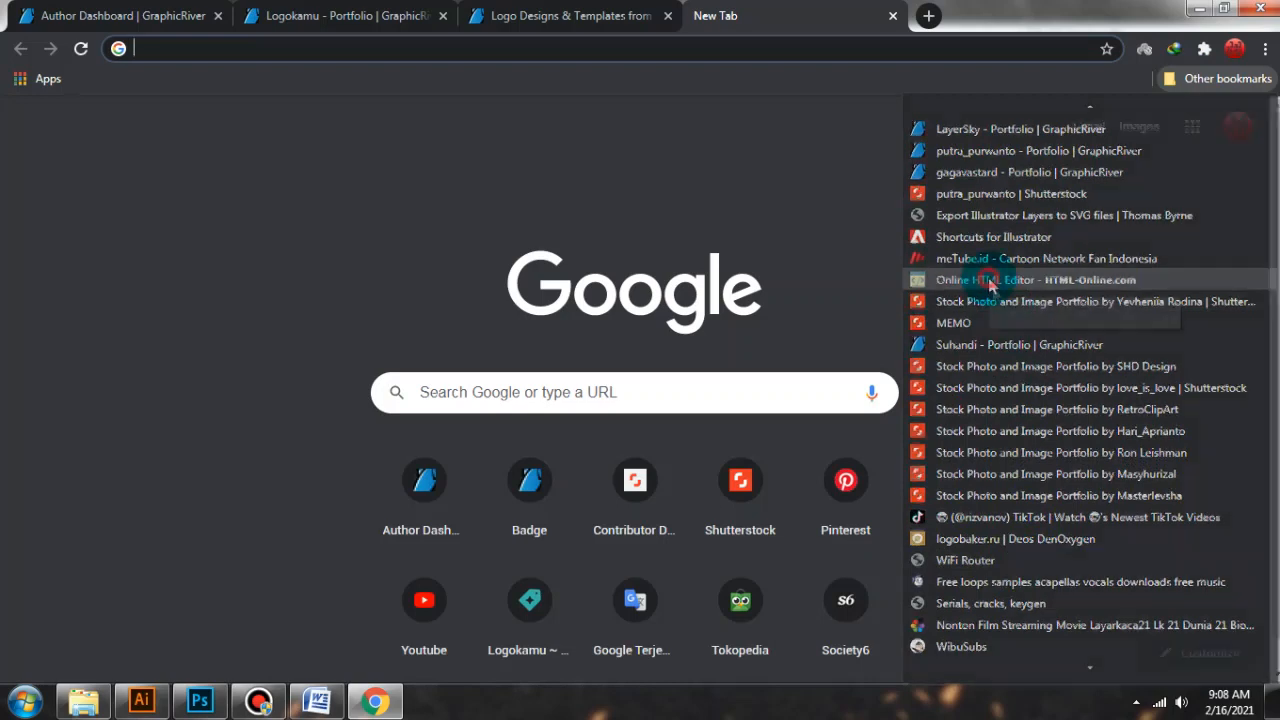
left_click(982, 280)
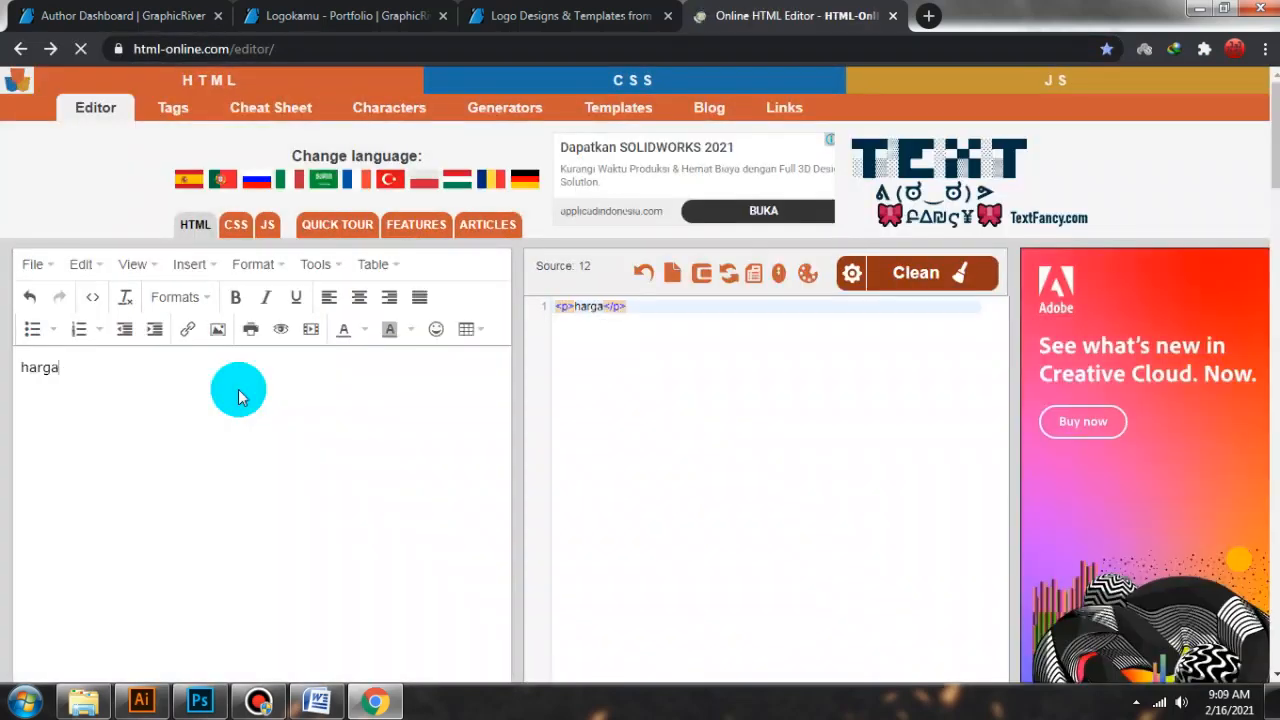
Make the word "harga" bold in the HTML editor to generate its strong-tag markup.
key("ctrl+a")
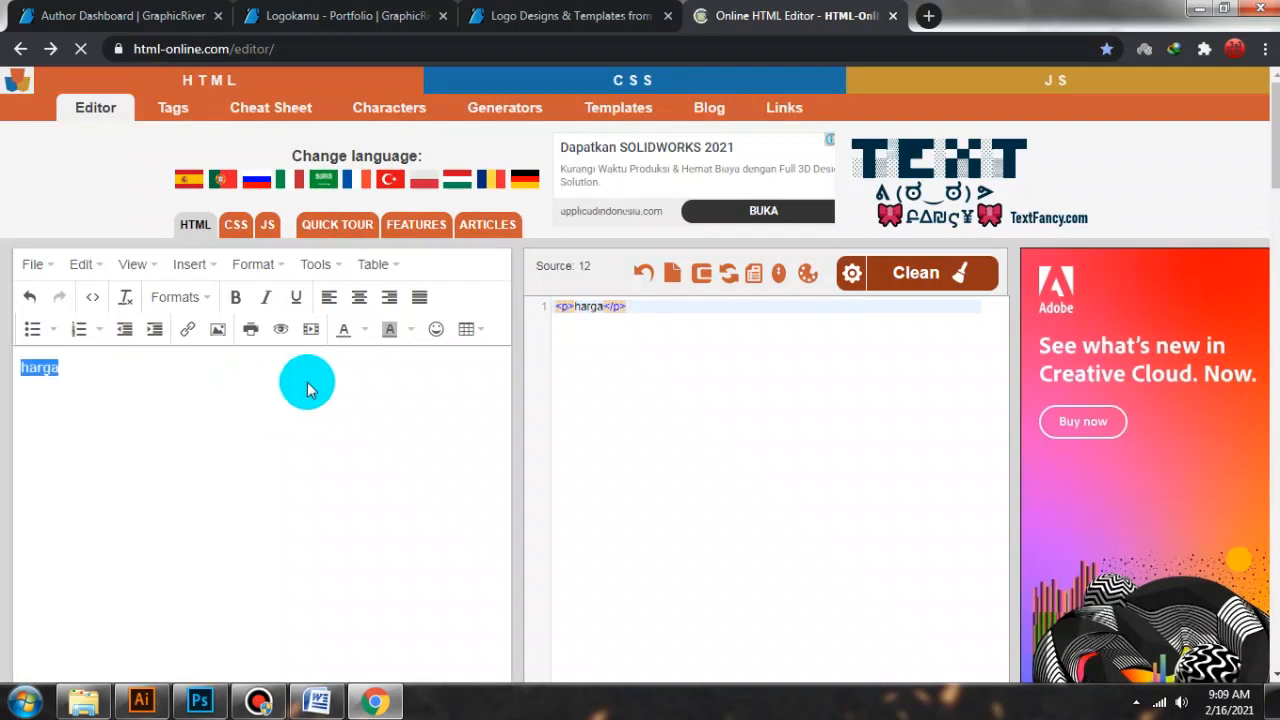
left_click(235, 297)
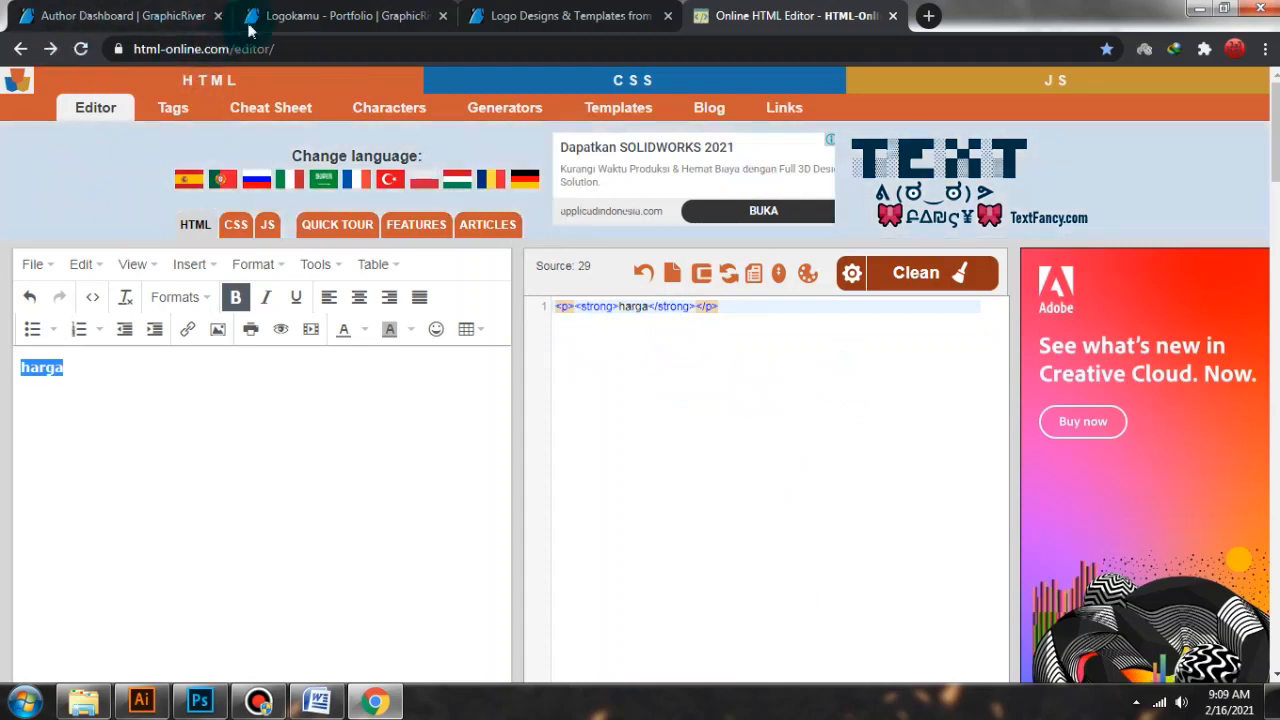
left_click(182, 372)
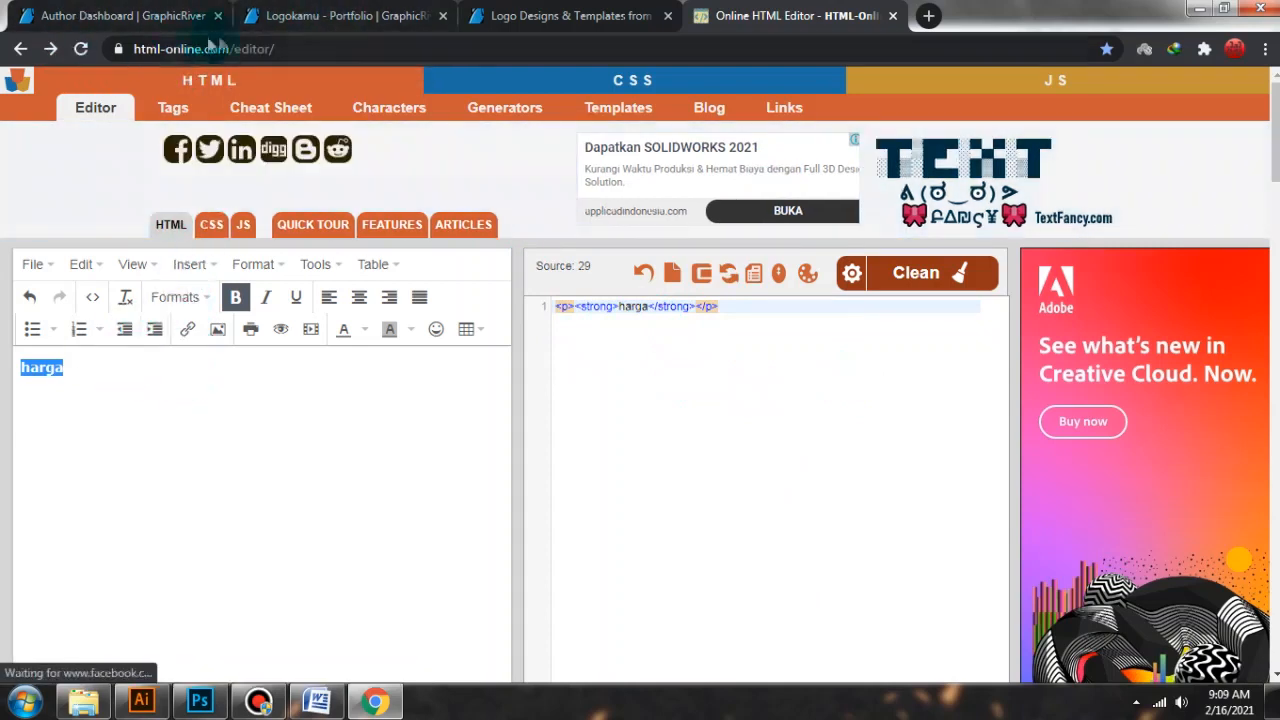
left_click(128, 50)
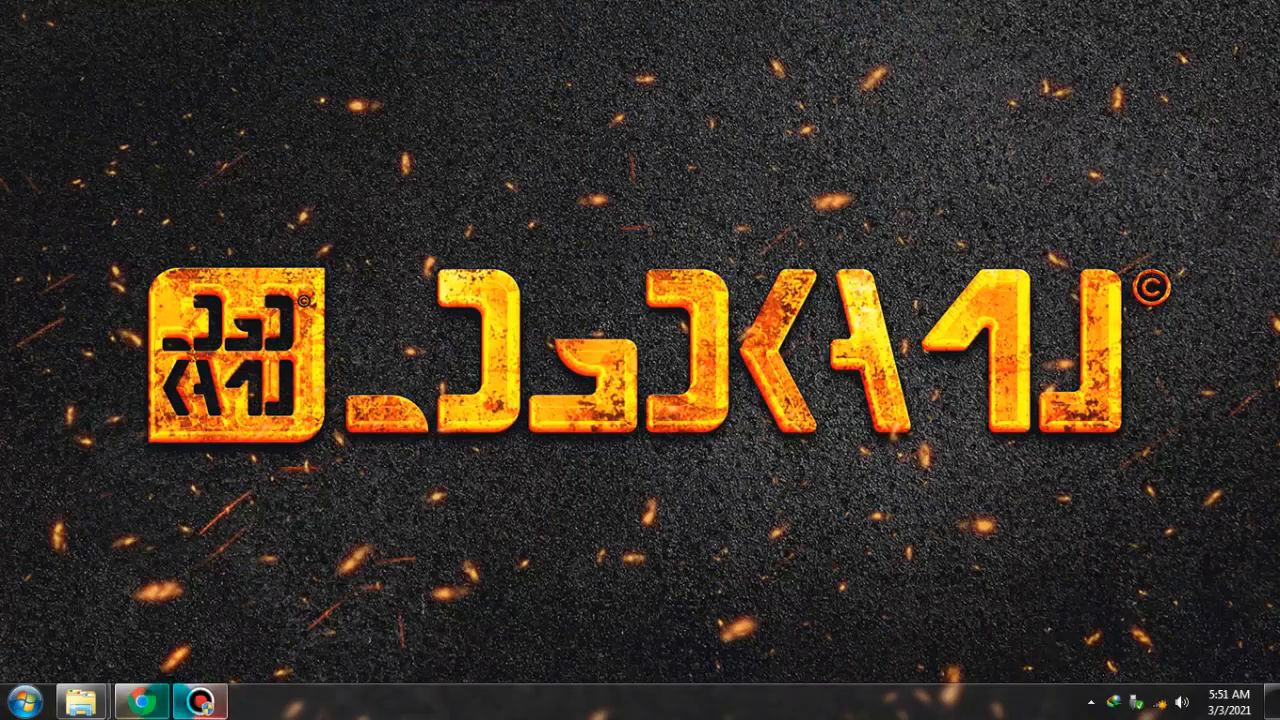
Bring up the browser window with the author portfolio and check the published items for the Dark Samurai Logo.
mouse_move(141, 702)
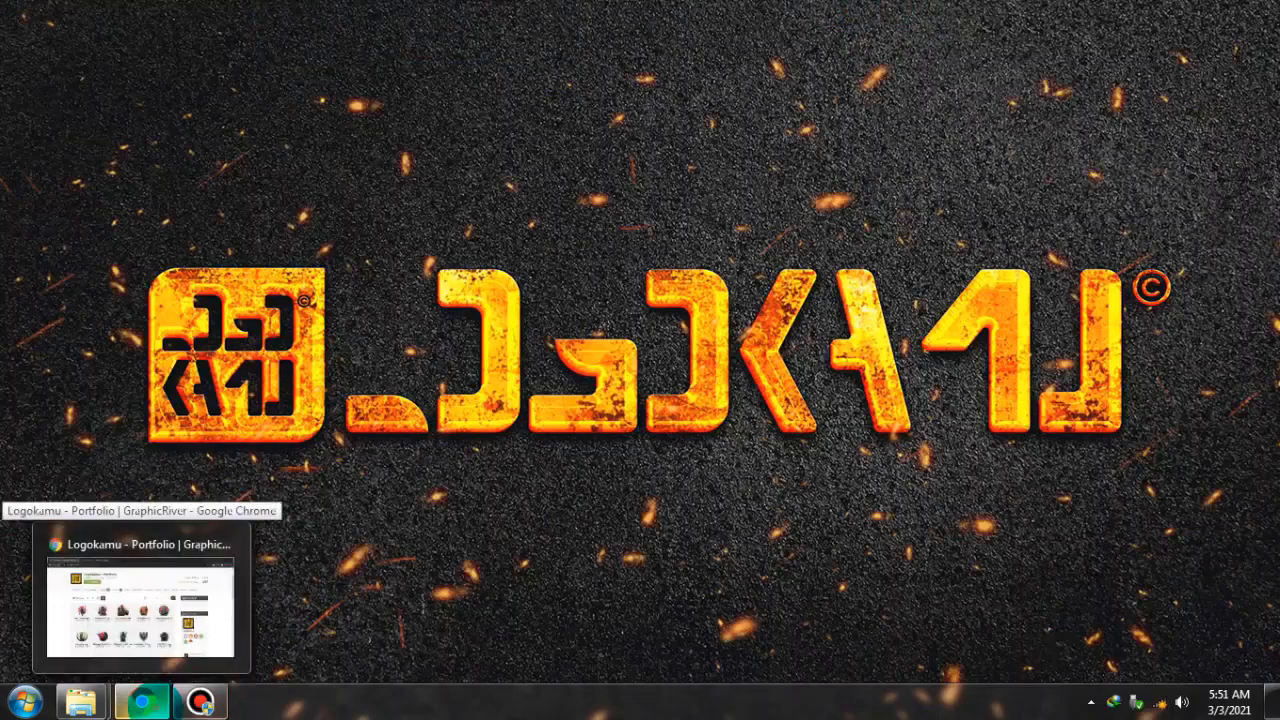
left_click(188, 660)
left_click(295, 16)
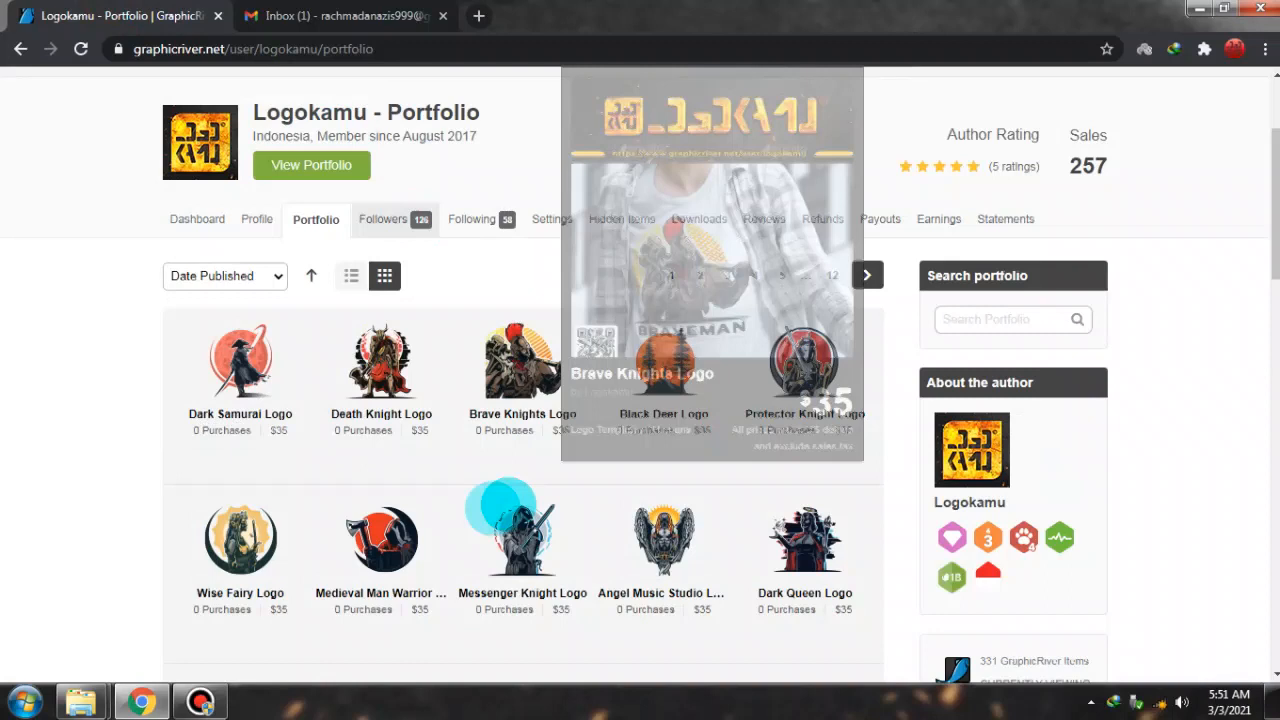
mouse_move(186, 386)
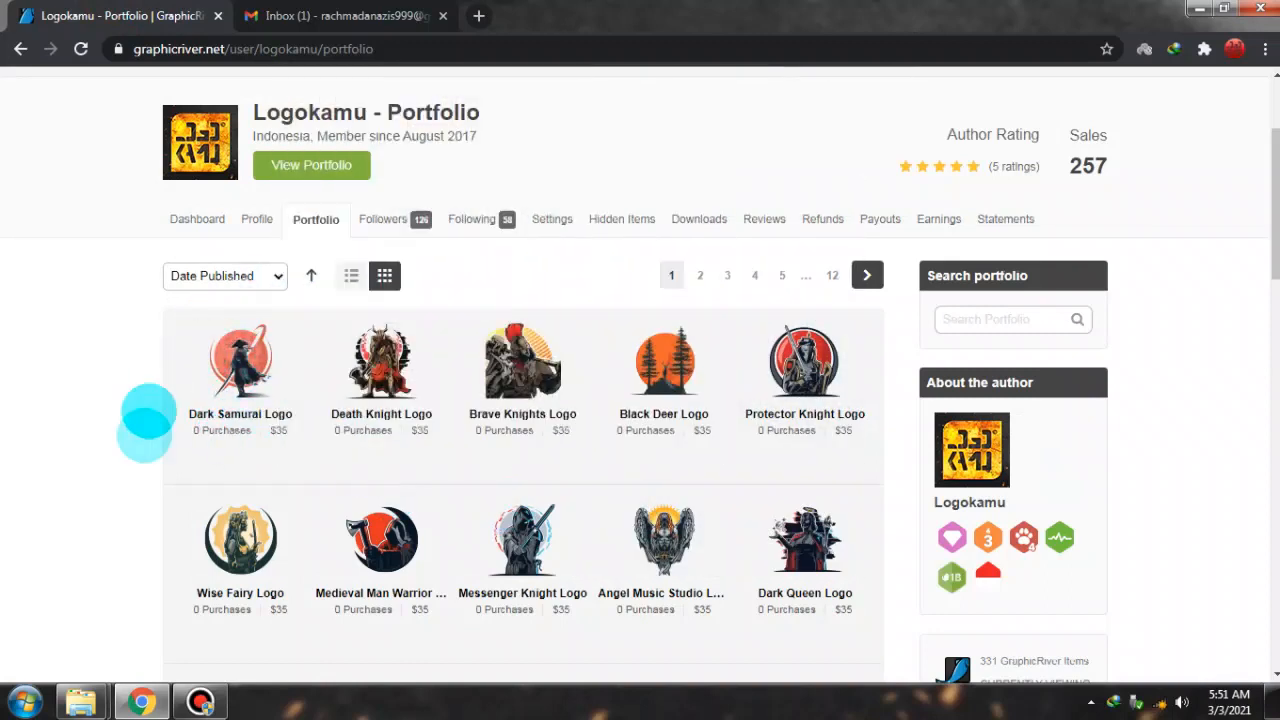
mouse_move(354, 358)
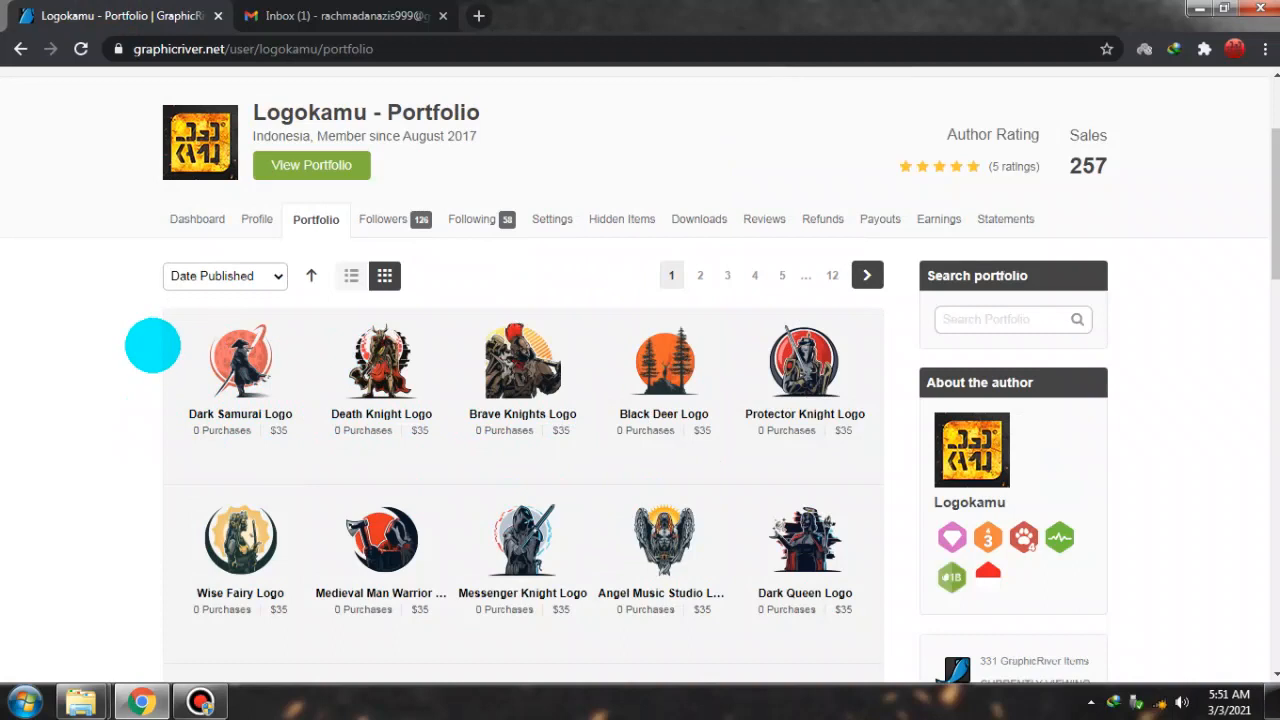